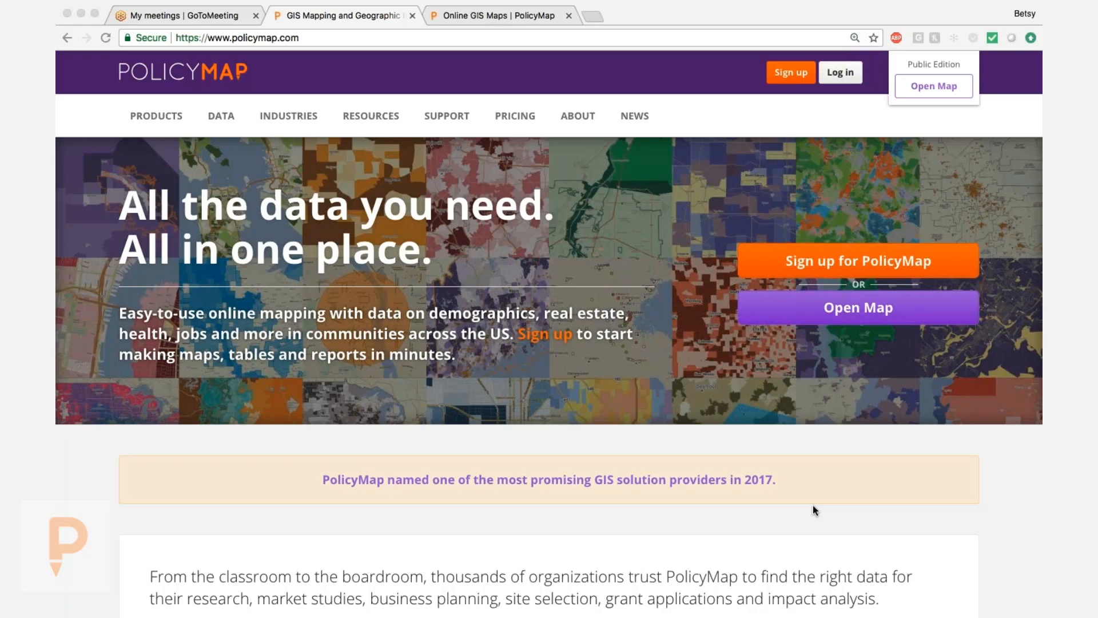
Step: Open the Data Sources page and review the Administrative Office of the U.S. Courts entry and the data availability options
left_click(218, 116)
mouse_move(219, 118)
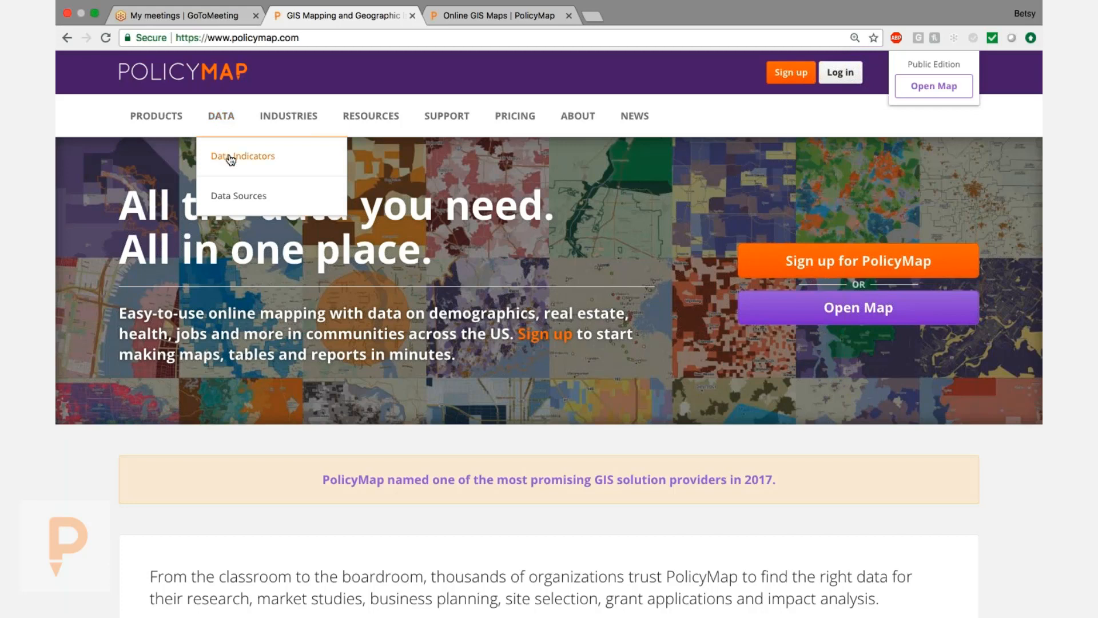
left_click(233, 196)
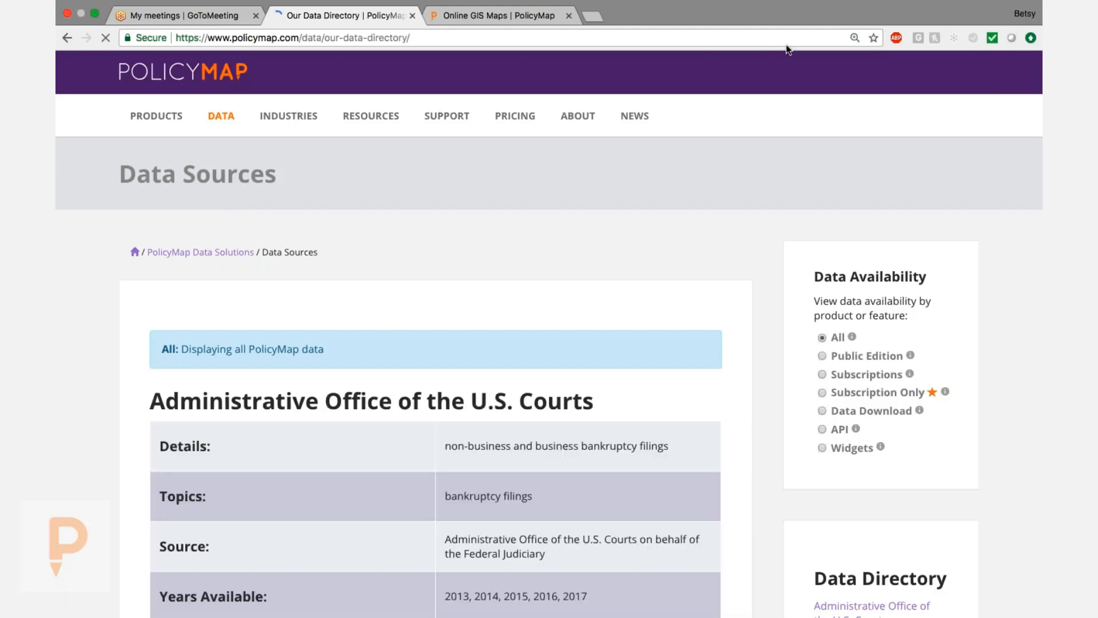
scroll(628, 275, "down", 3)
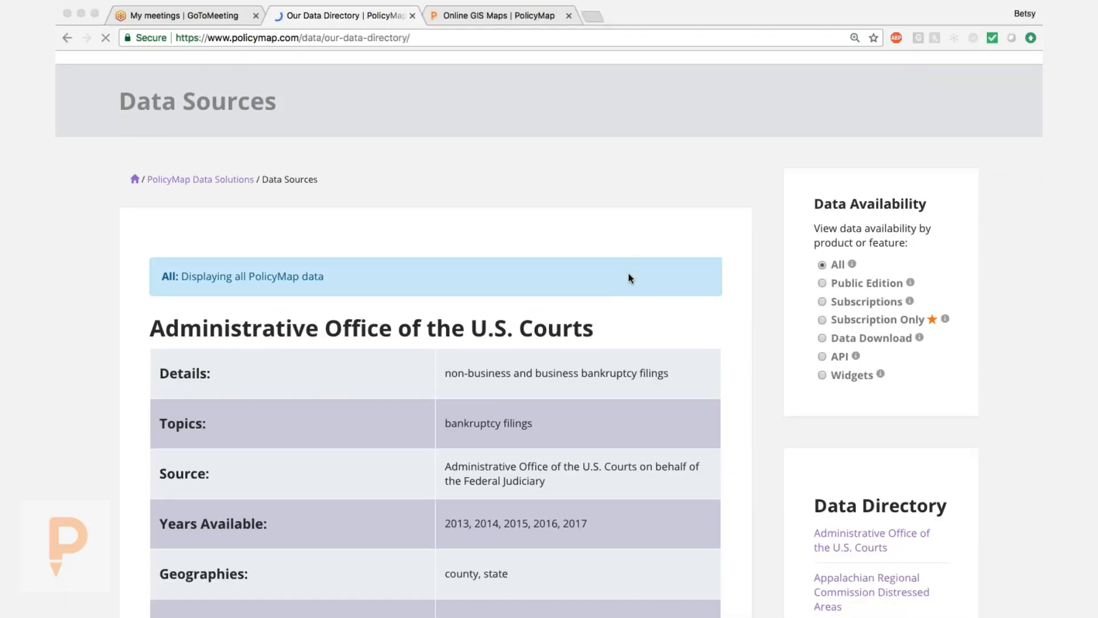
scroll(687, 373, "down", 3)
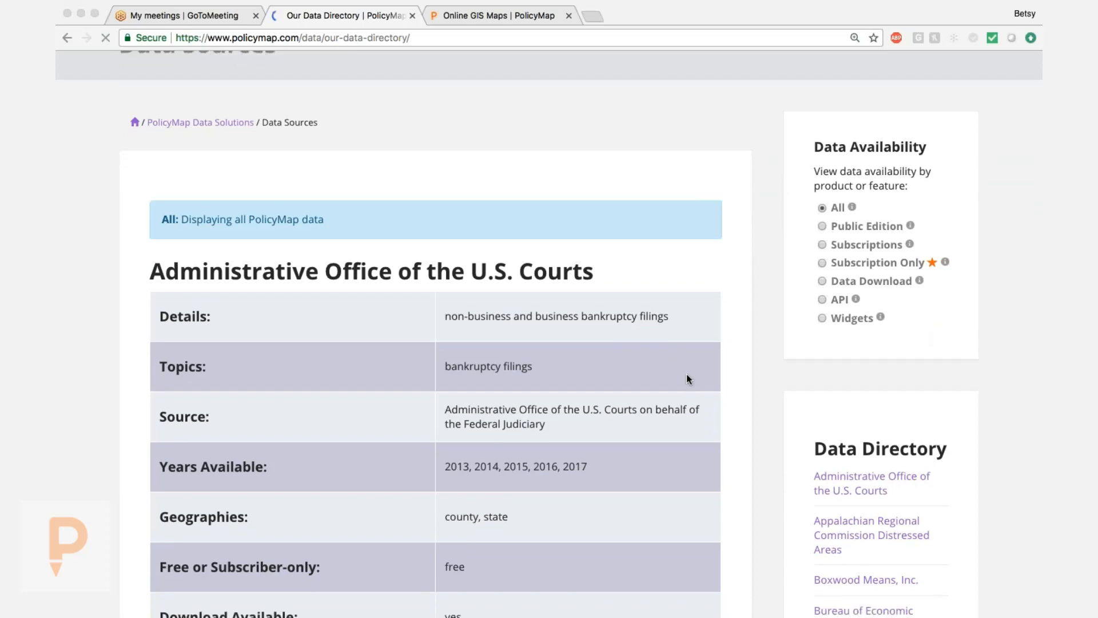
scroll(686, 373, "up", 5)
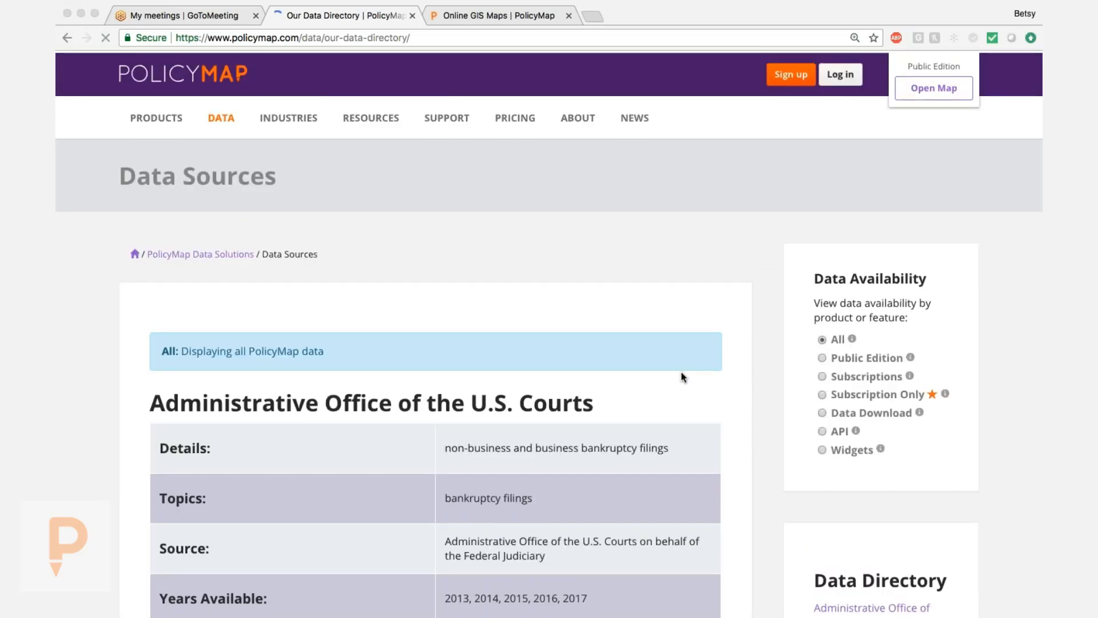
scroll(515, 393, "down", 3)
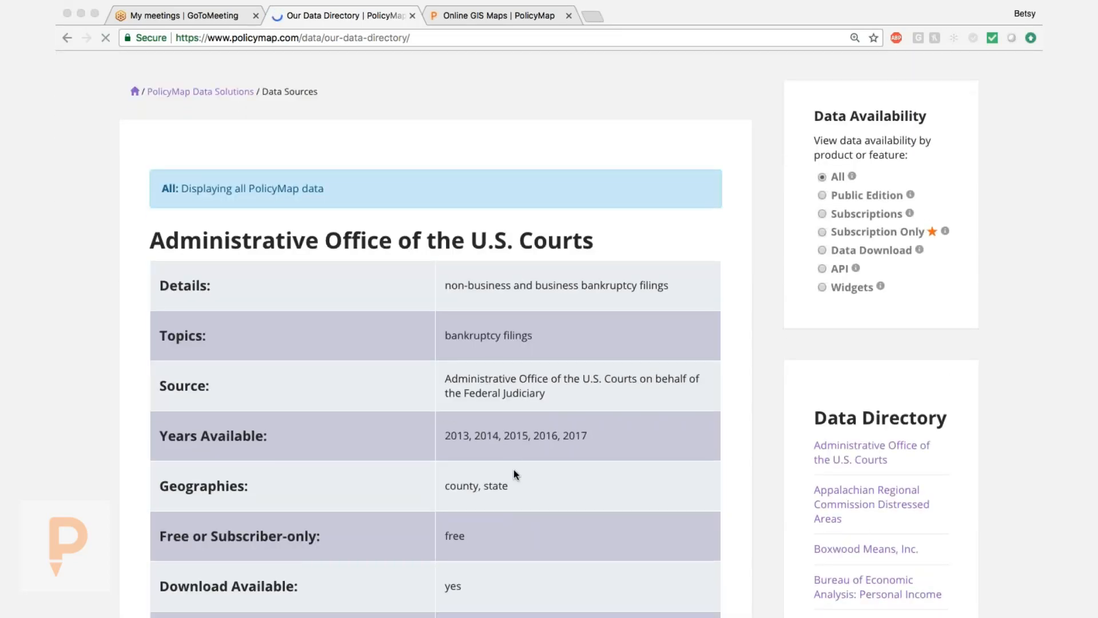
scroll(519, 476, "down", 1)
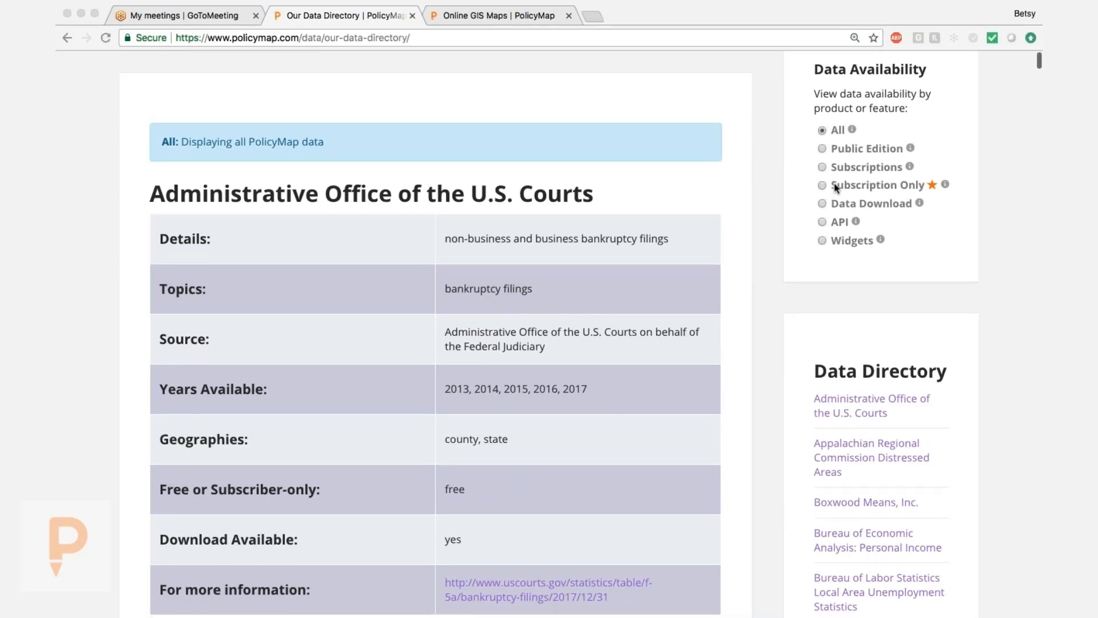
scroll(834, 183, "up", 2)
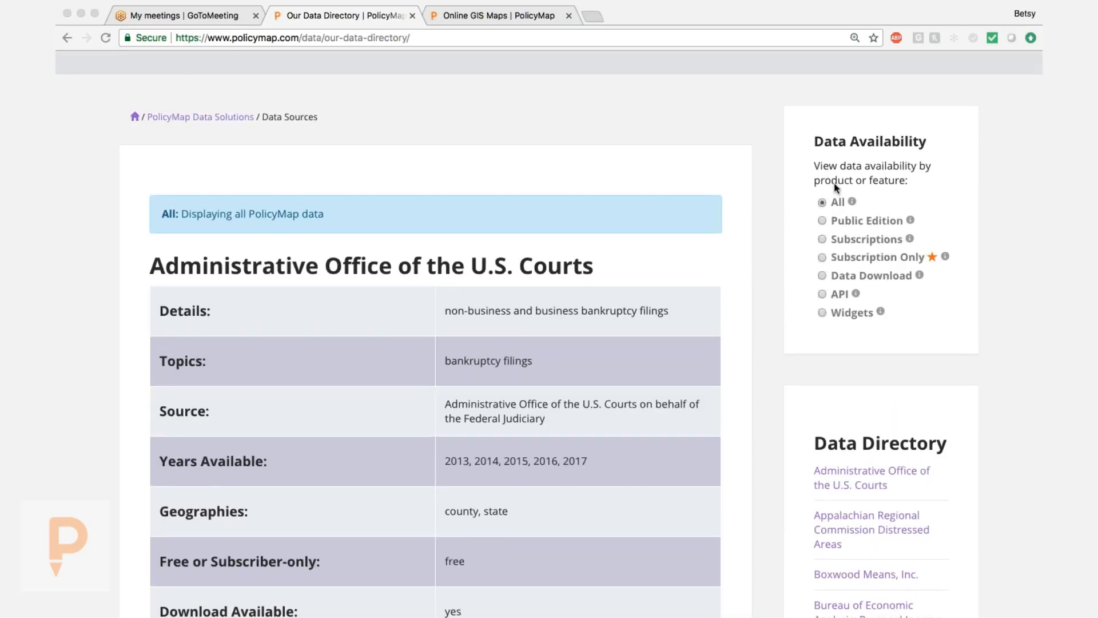
scroll(559, 326, "up", 4)
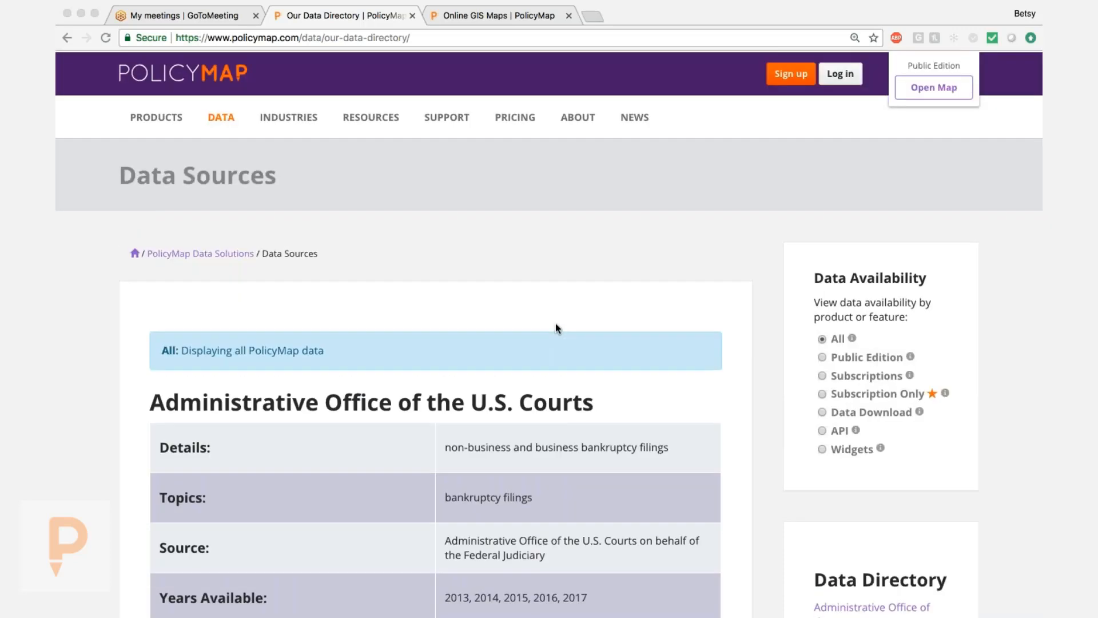
Step: Open the PolicyMap Data Solutions overview page
left_click(223, 117)
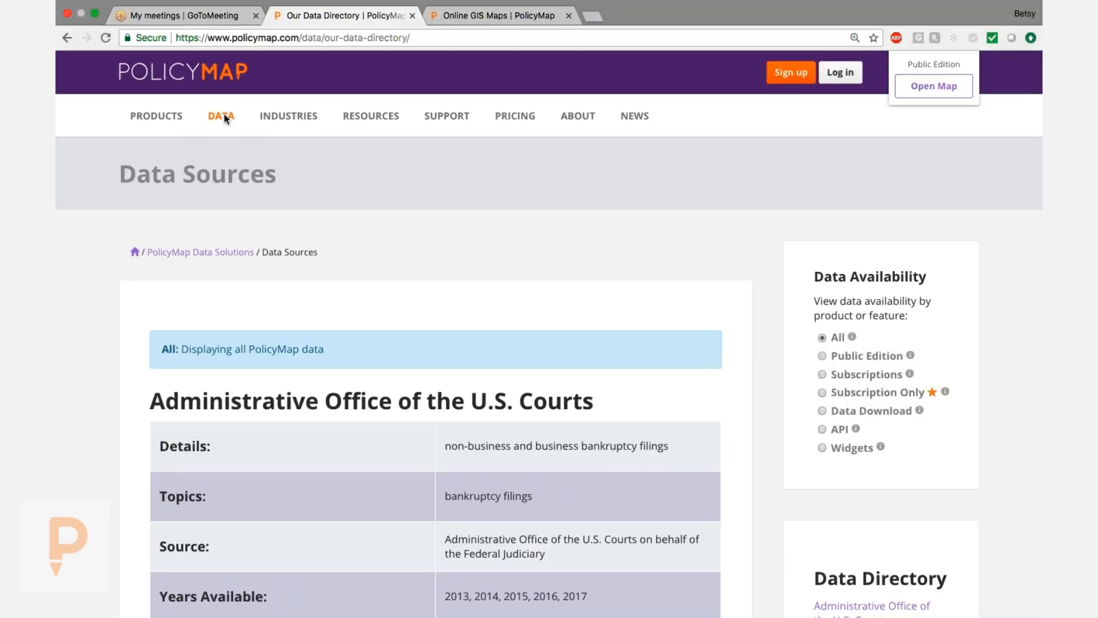
left_click(225, 119)
mouse_move(821, 416)
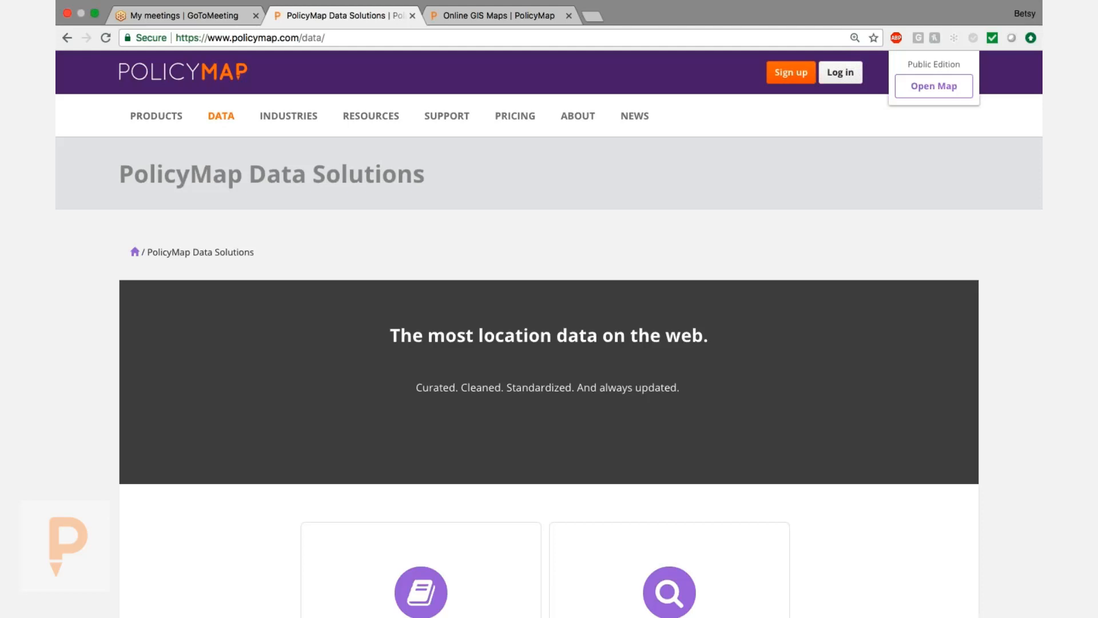
Step: Open the Academic industry page and go to its PolicyMap for Colleges and Universities video
mouse_move(299, 104)
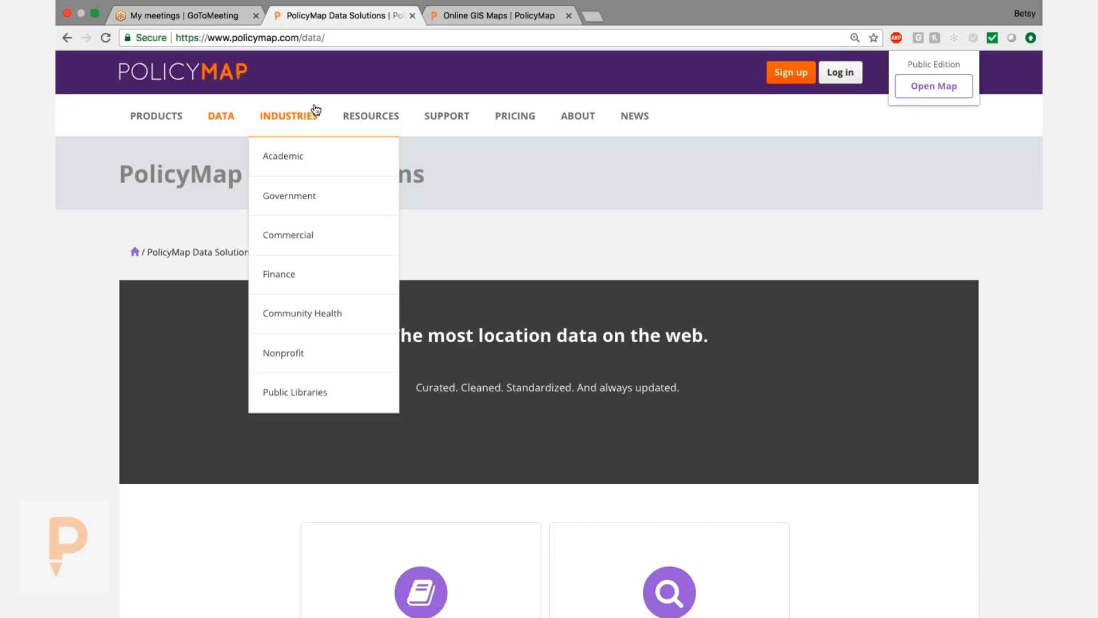
left_click(291, 164)
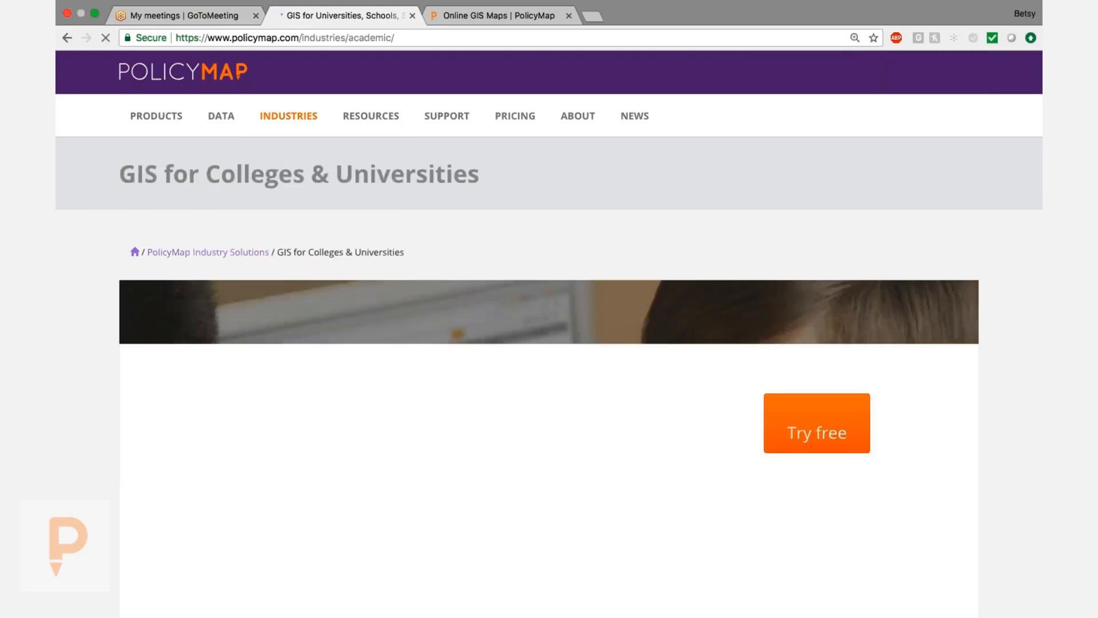
scroll(291, 166, "down", 10)
scroll(549, 332, "down", 6)
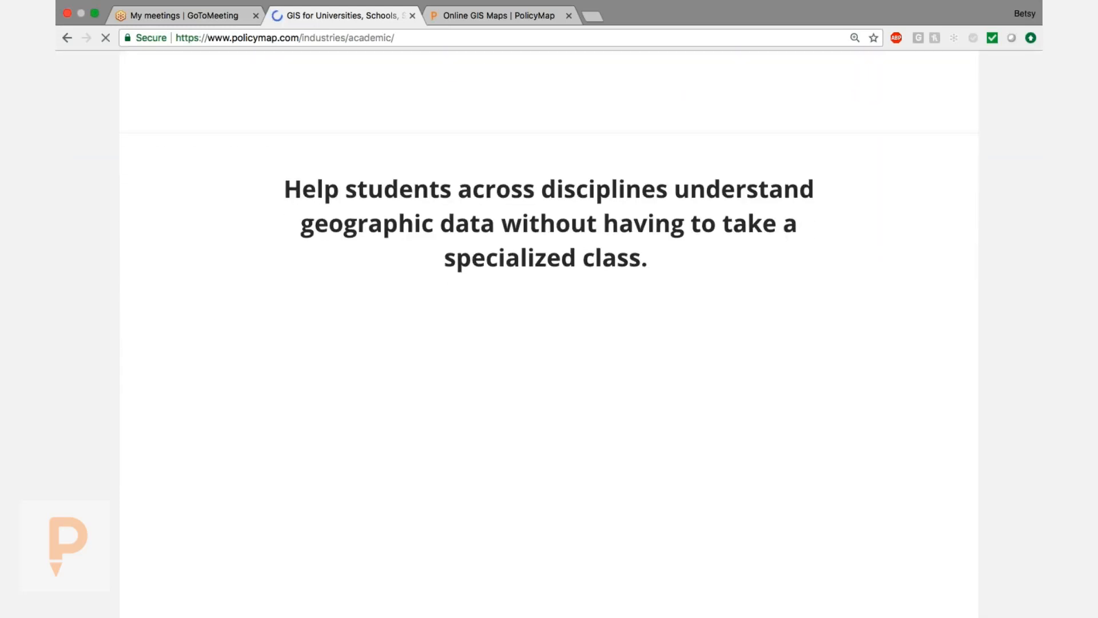
scroll(480, 470, "down", 5)
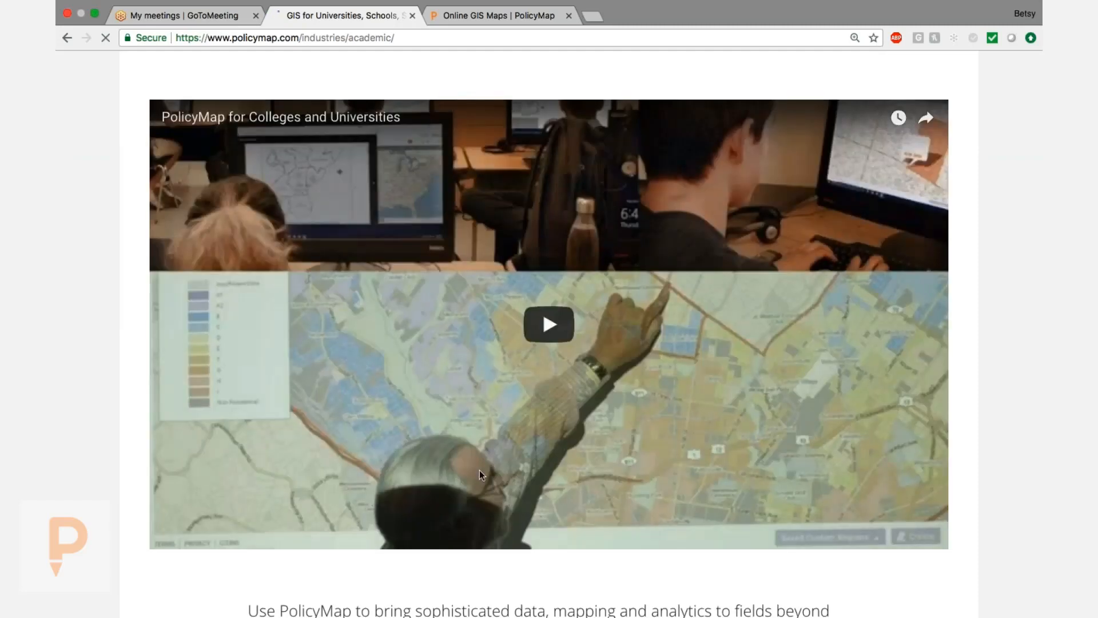
Step: Examine the description of academic uses below the introductory video and the video on teaching environmental (in)justice
scroll(479, 471, "down", 3)
scroll(549, 332, "down", 1)
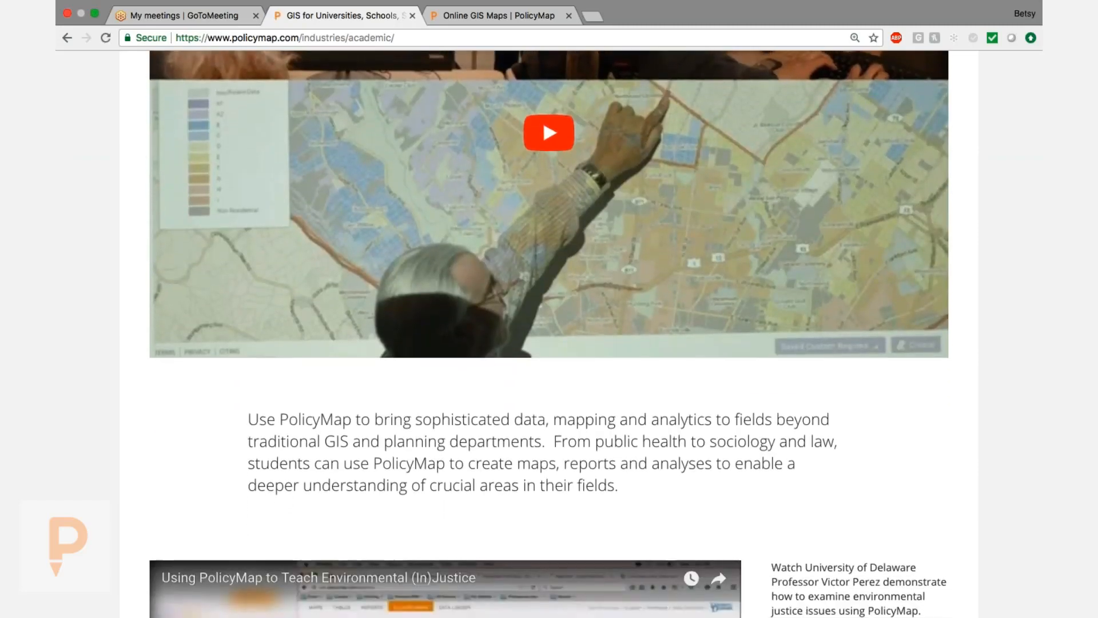
scroll(549, 331, "down", 2)
scroll(549, 332, "down", 1)
scroll(549, 332, "up", 4)
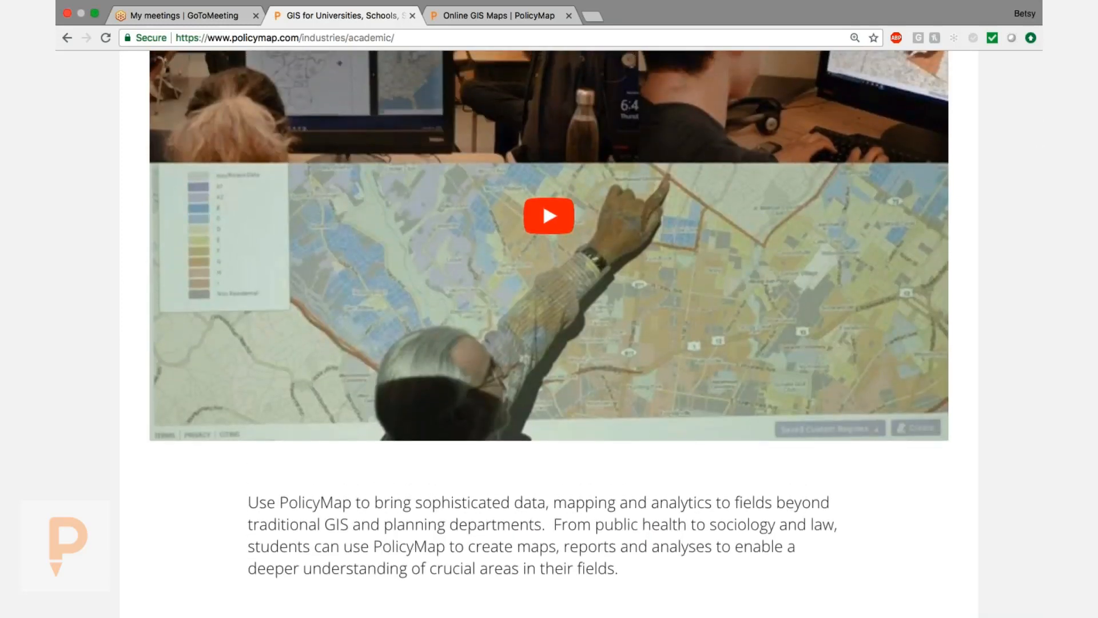
scroll(549, 332, "down", 1)
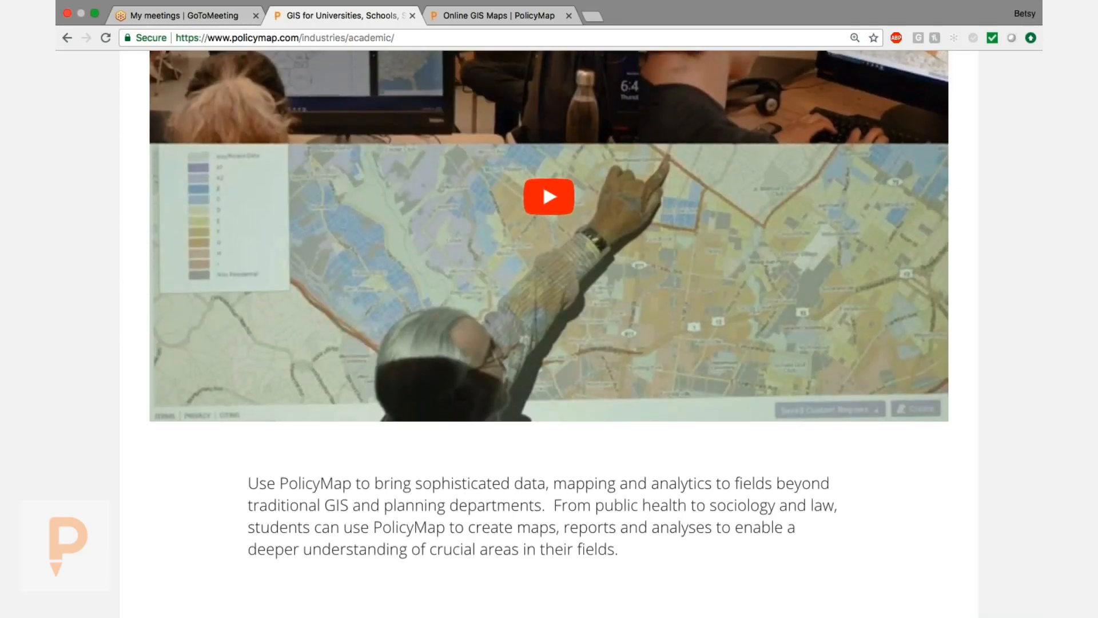
scroll(549, 332, "down", 6)
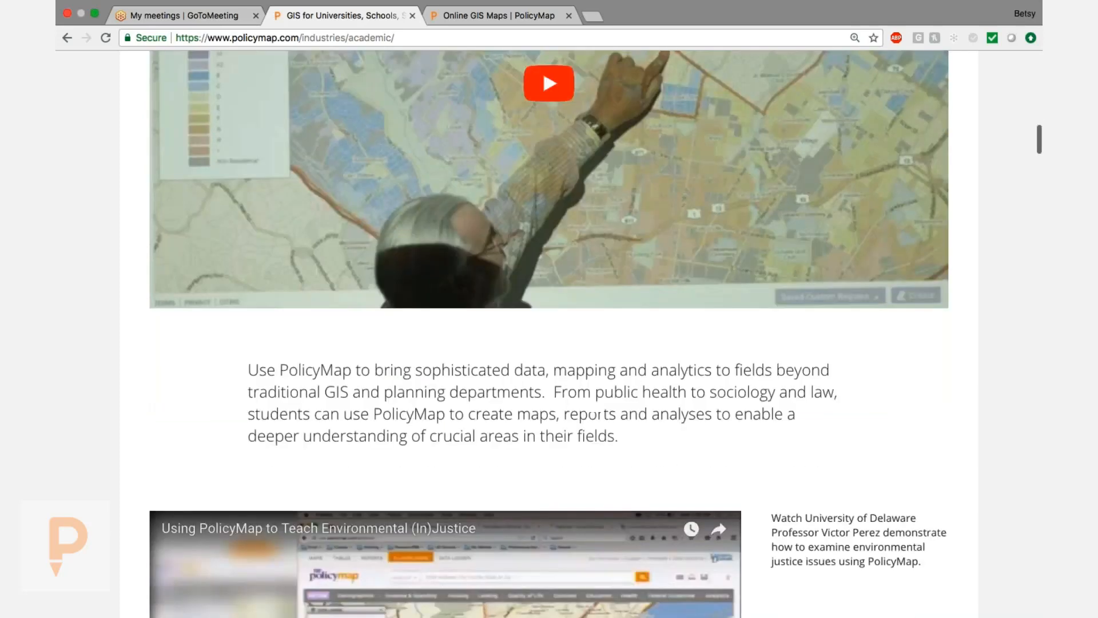
scroll(549, 332, "down", 1)
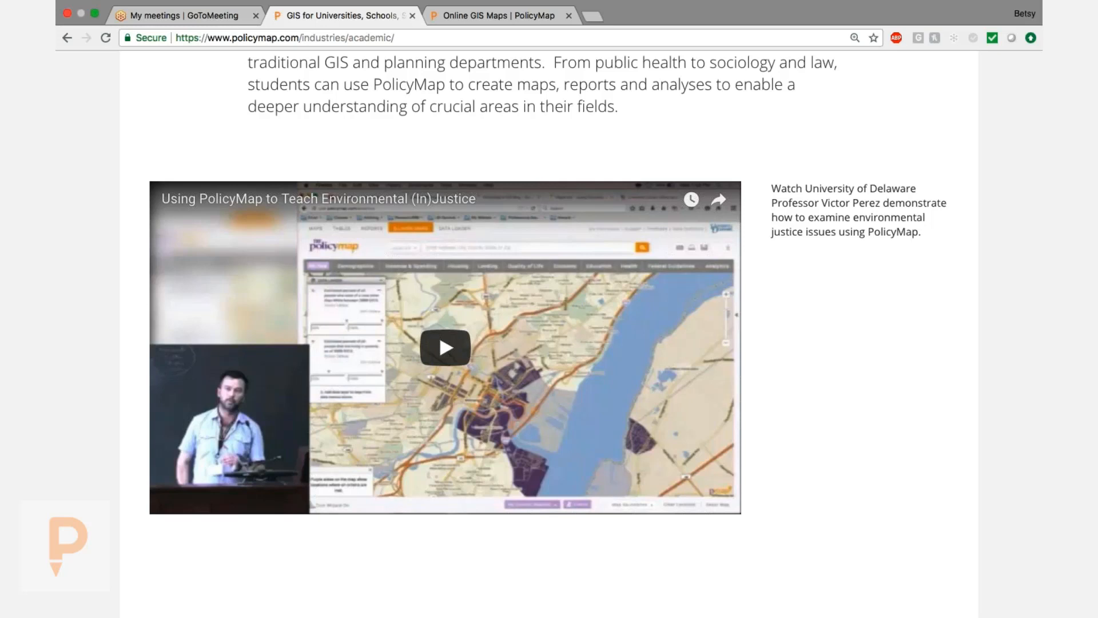
Step: Examine the academic page's recommendations, classroom data interpretation section and university library access section
scroll(549, 331, "down", 10)
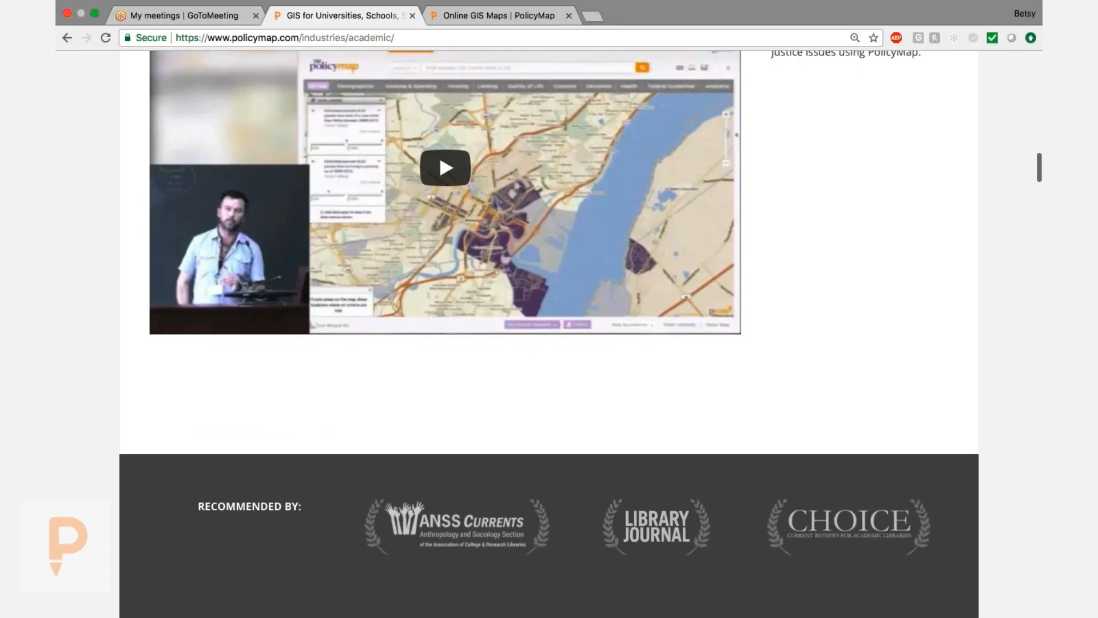
scroll(549, 332, "down", 10)
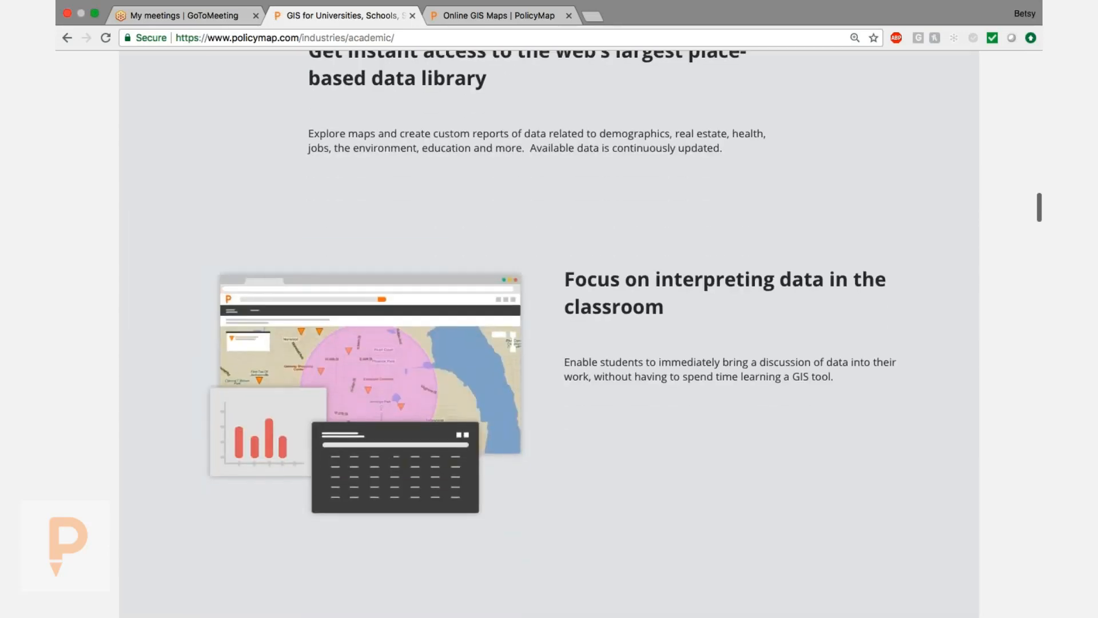
scroll(549, 332, "down", 2)
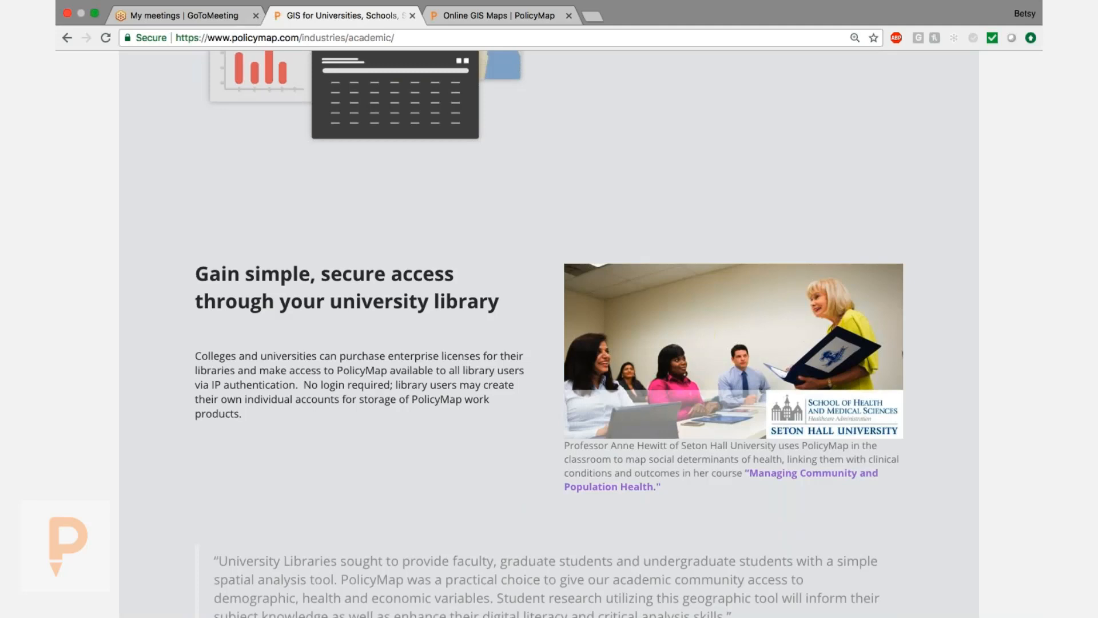
scroll(549, 332, "down", 3)
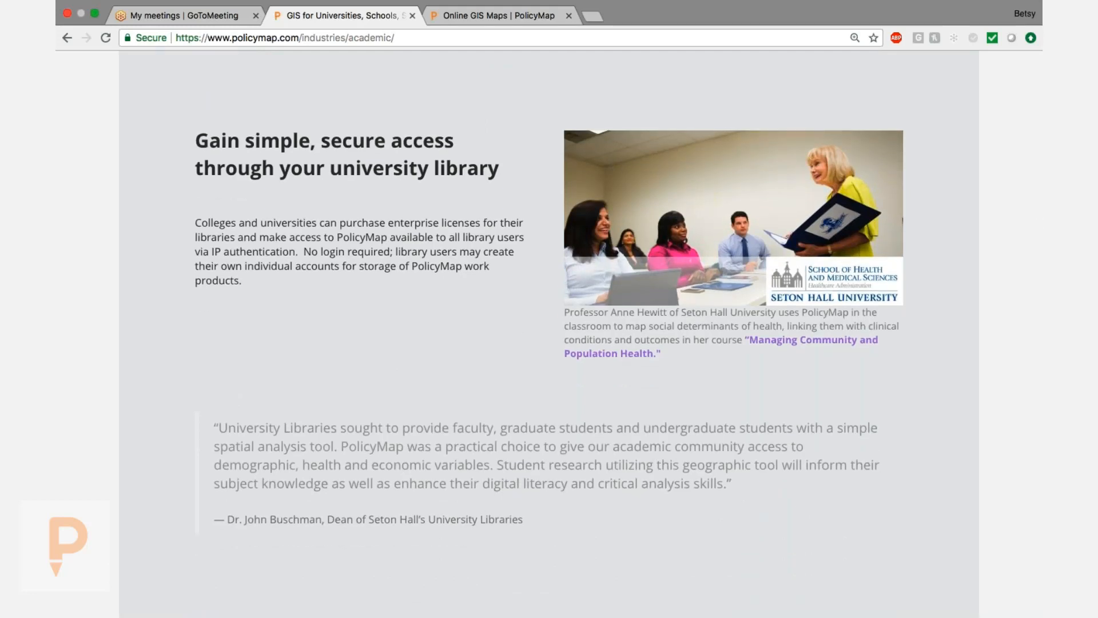
scroll(549, 286, "down", 2)
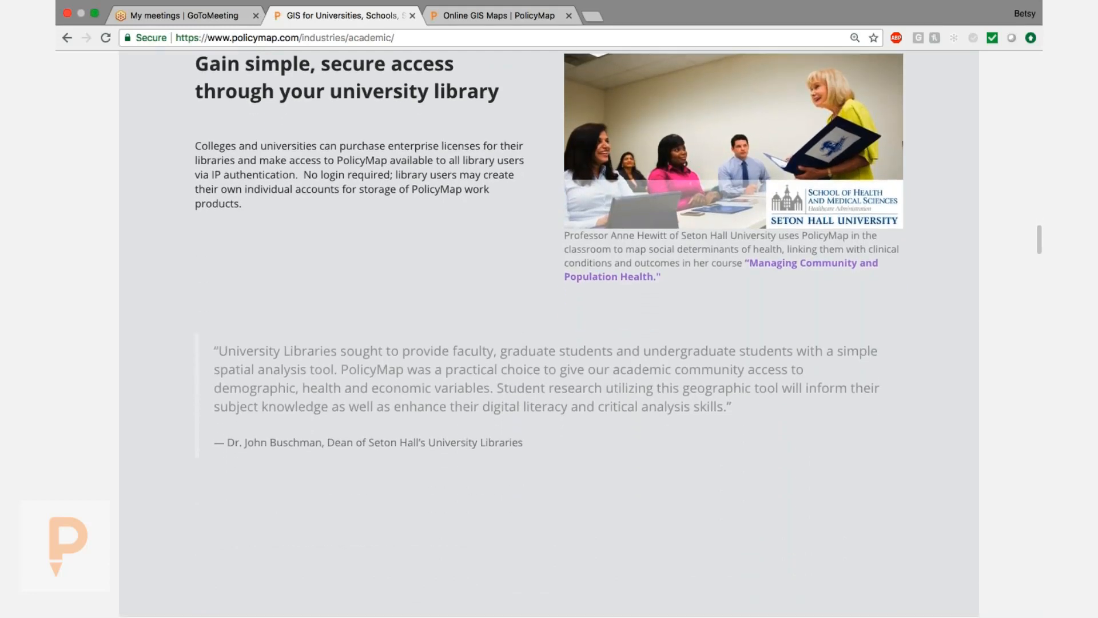
scroll(549, 332, "down", 10)
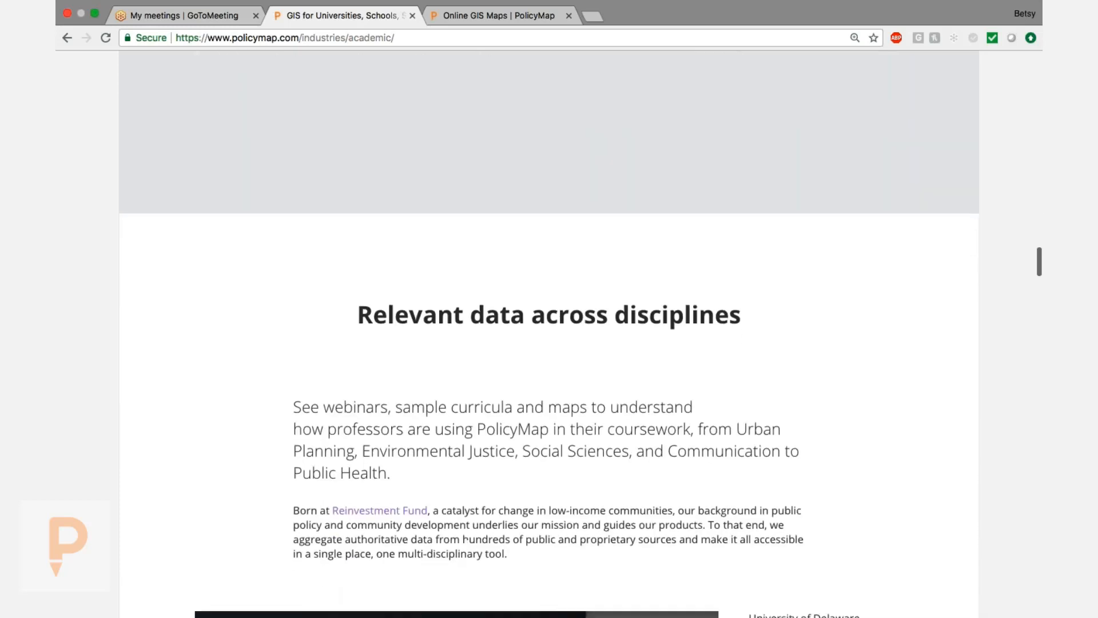
Step: Examine the sample syllabi, webinars and sample maps offered by discipline, through to the Our sources section
scroll(549, 332, "down", 5)
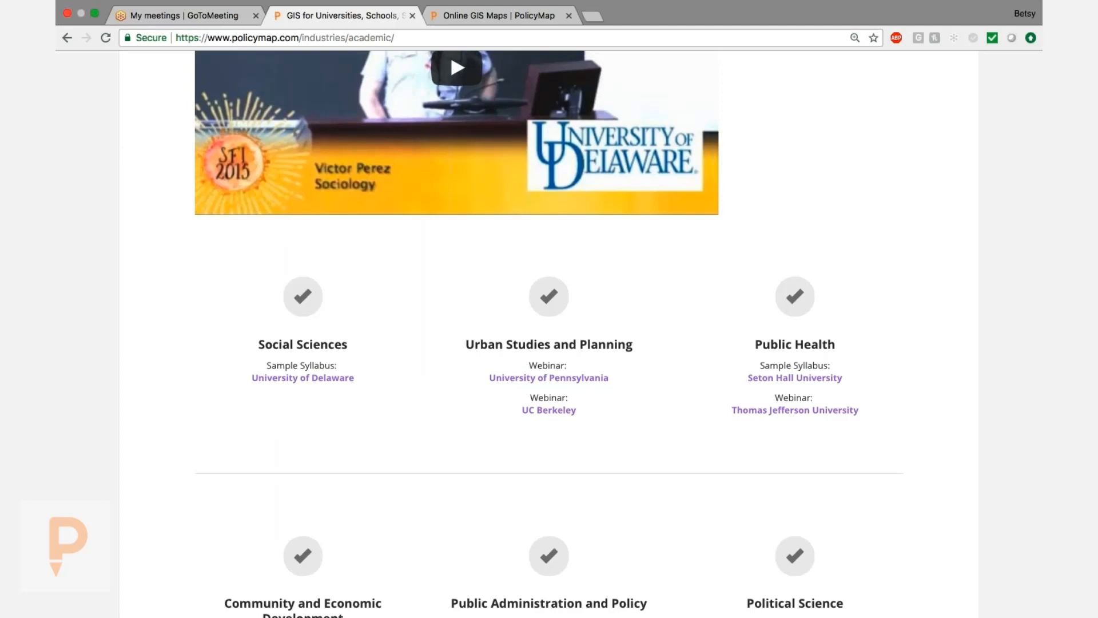
scroll(549, 332, "down", 6)
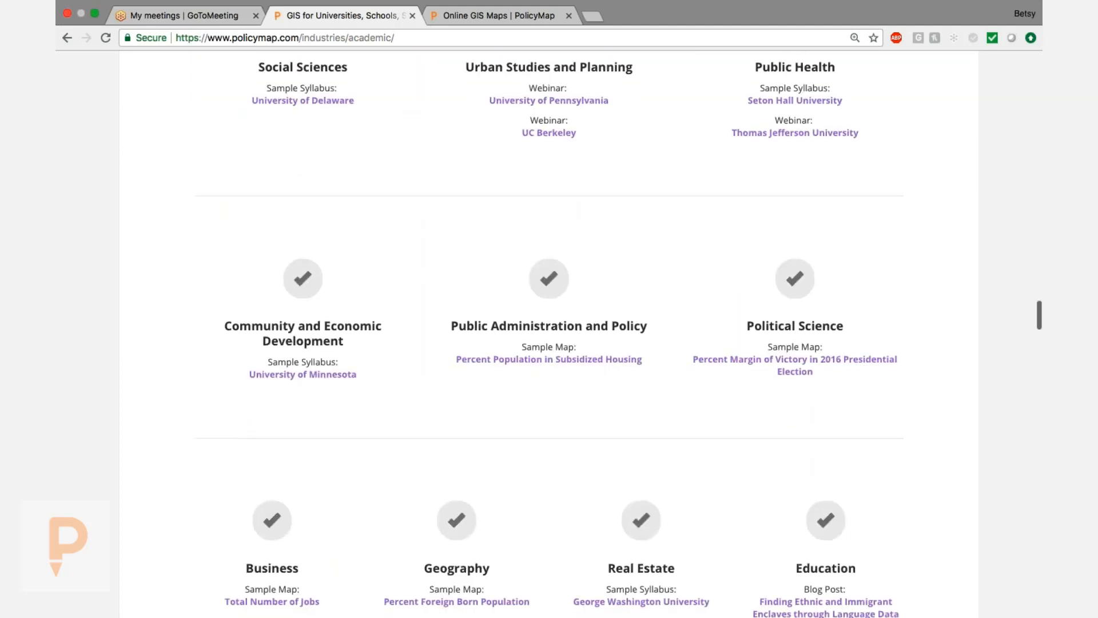
scroll(549, 332, "down", 4)
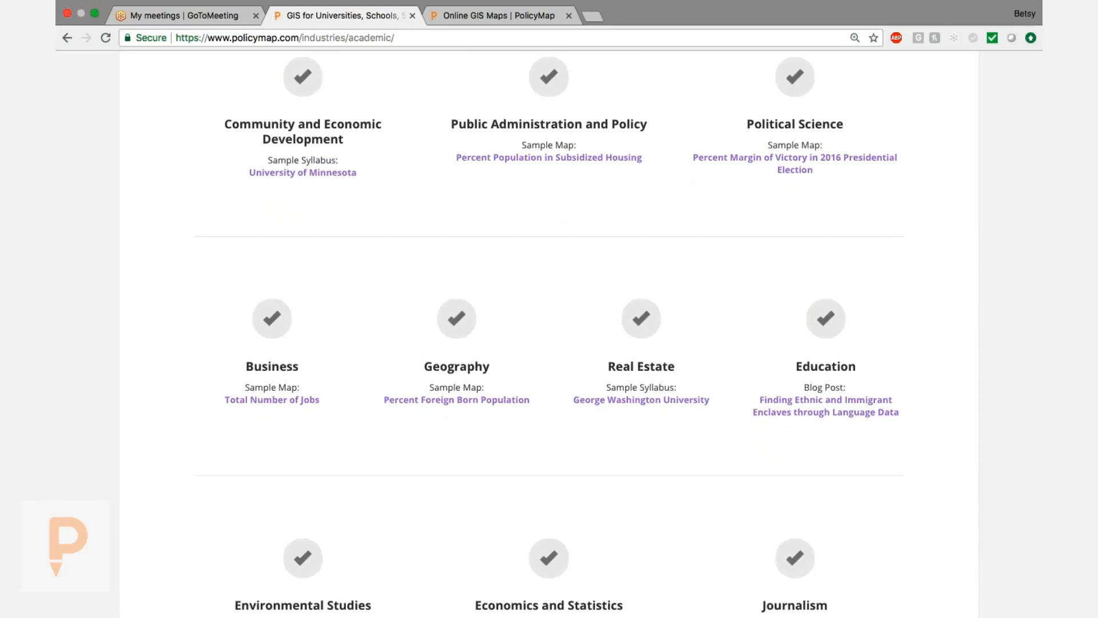
scroll(549, 332, "down", 6)
scroll(549, 331, "down", 6)
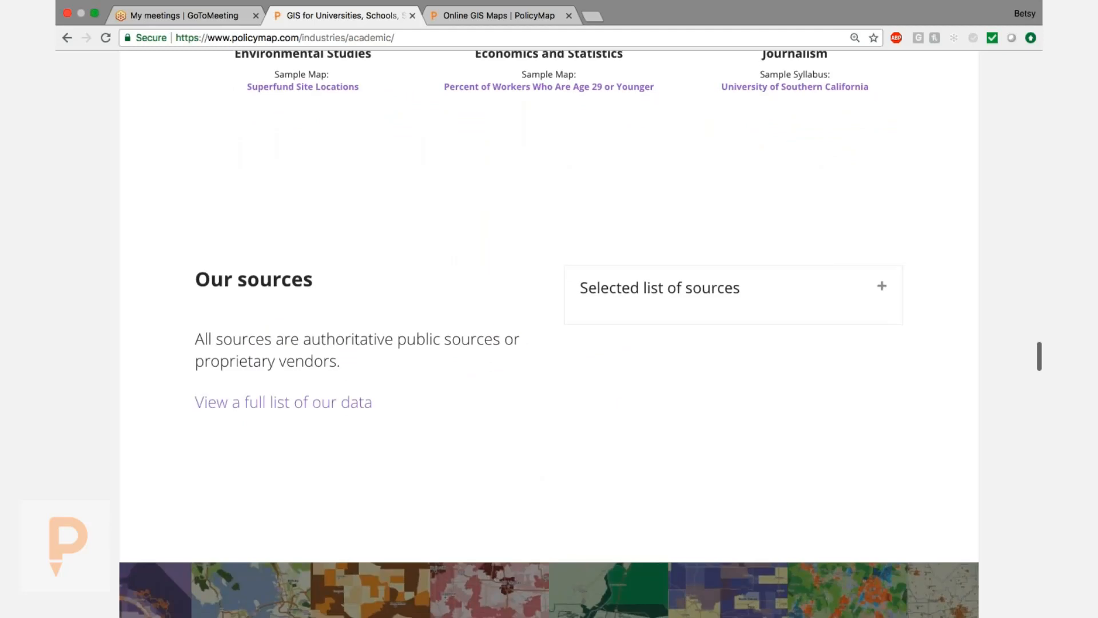
scroll(549, 332, "up", 2)
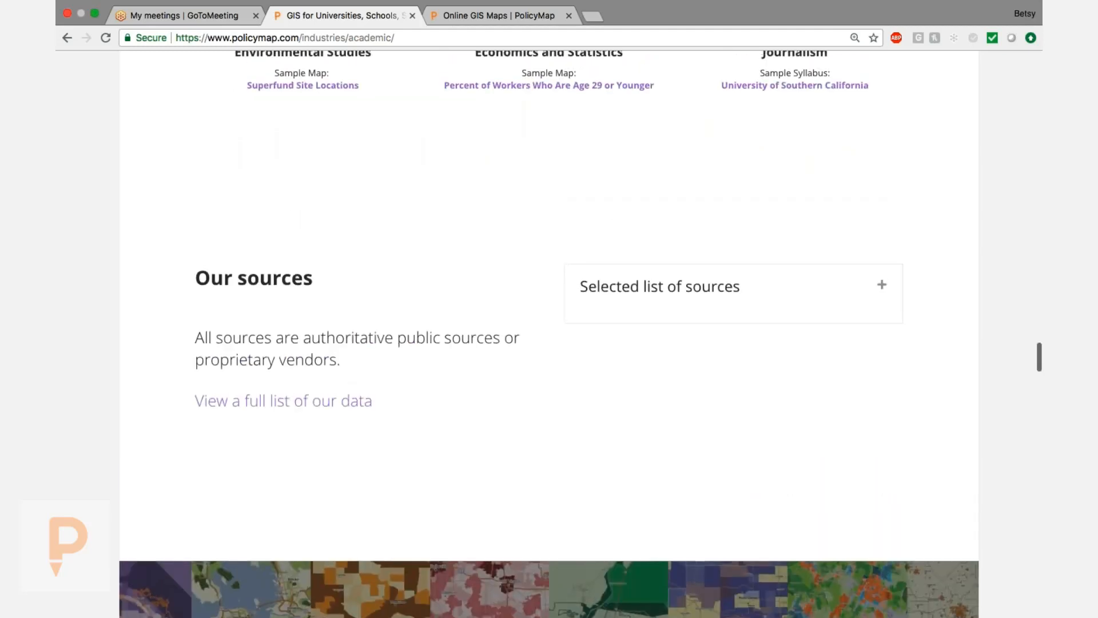
scroll(549, 332, "down", 4)
Step: Open the Gallery from the site's resources and browse its tables, customer stories and blog posts
scroll(549, 332, "up", 13)
scroll(549, 332, "up", 15)
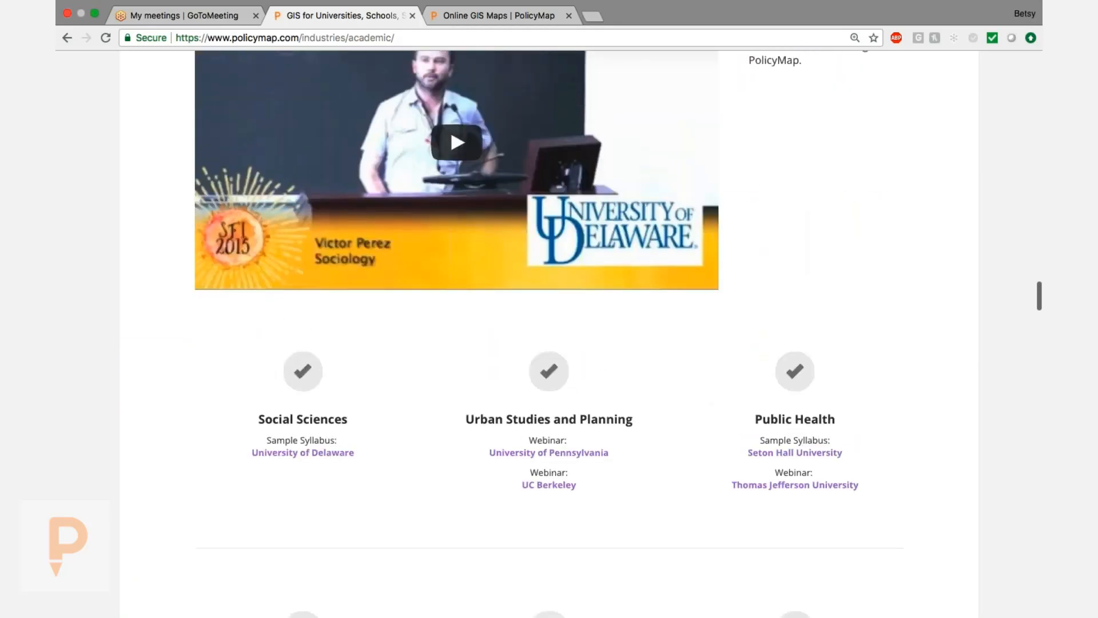
scroll(549, 331, "up", 20)
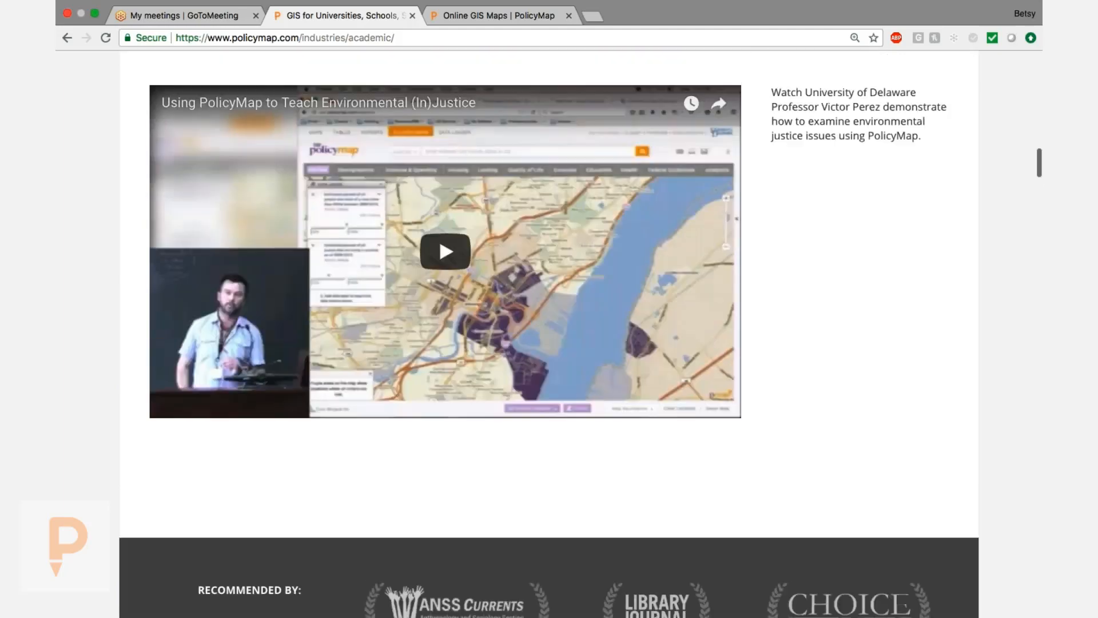
scroll(421, 259, "up", 10)
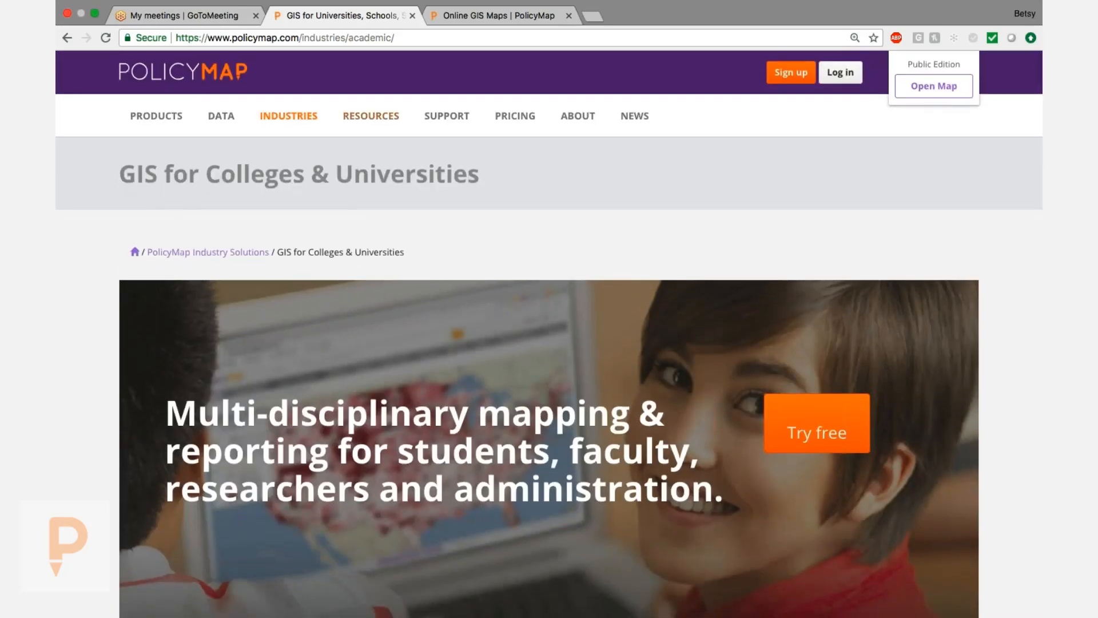
mouse_move(388, 119)
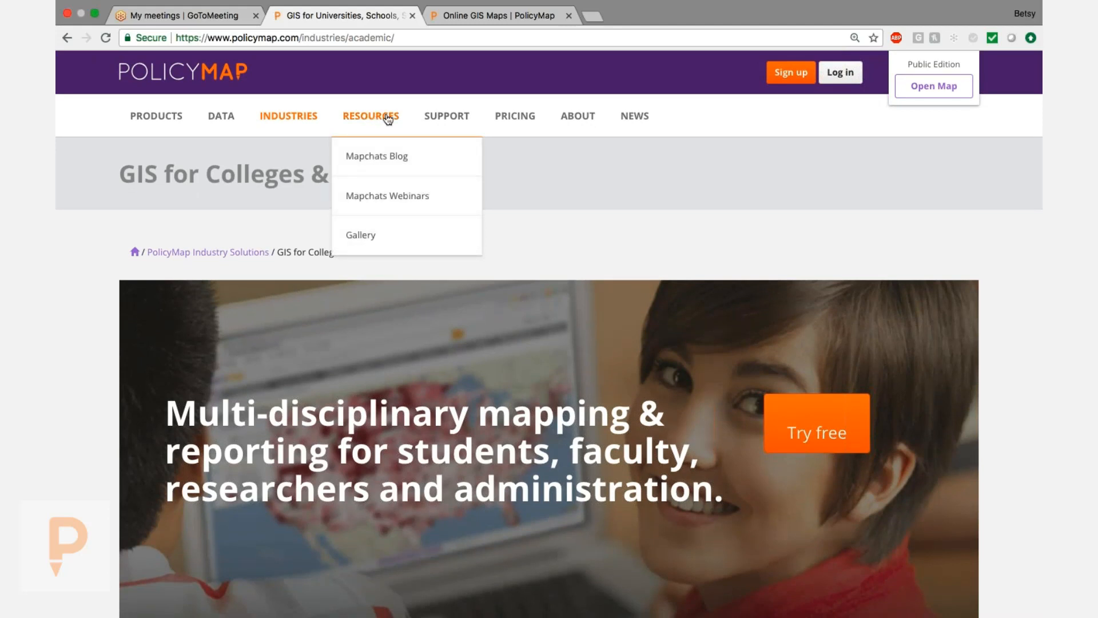
left_click(376, 239)
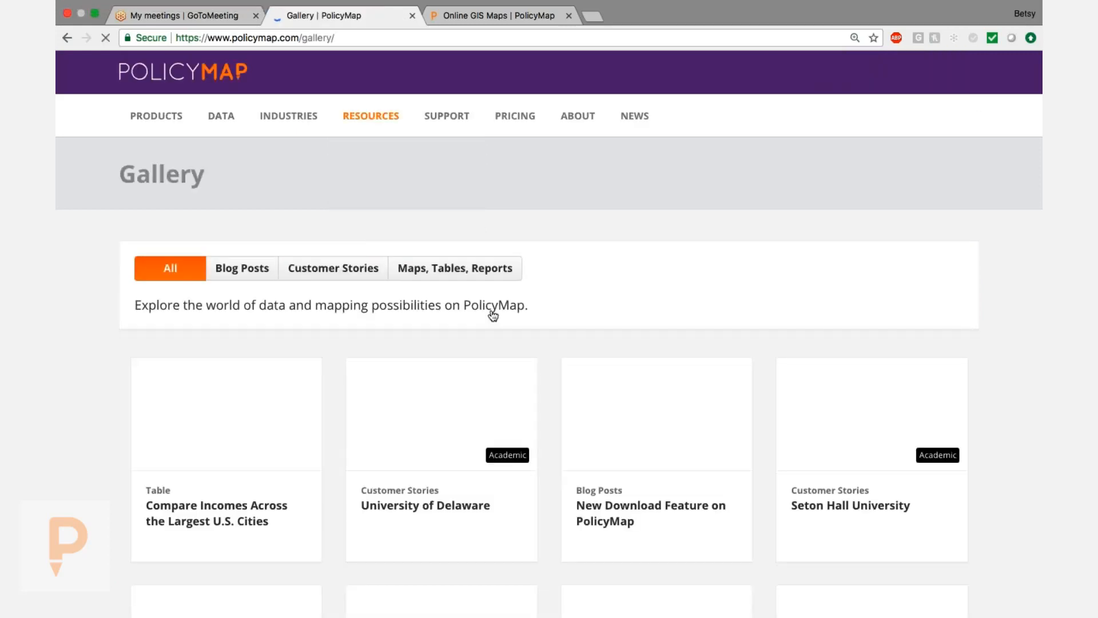
scroll(677, 447, "down", 2)
scroll(678, 448, "up", 1)
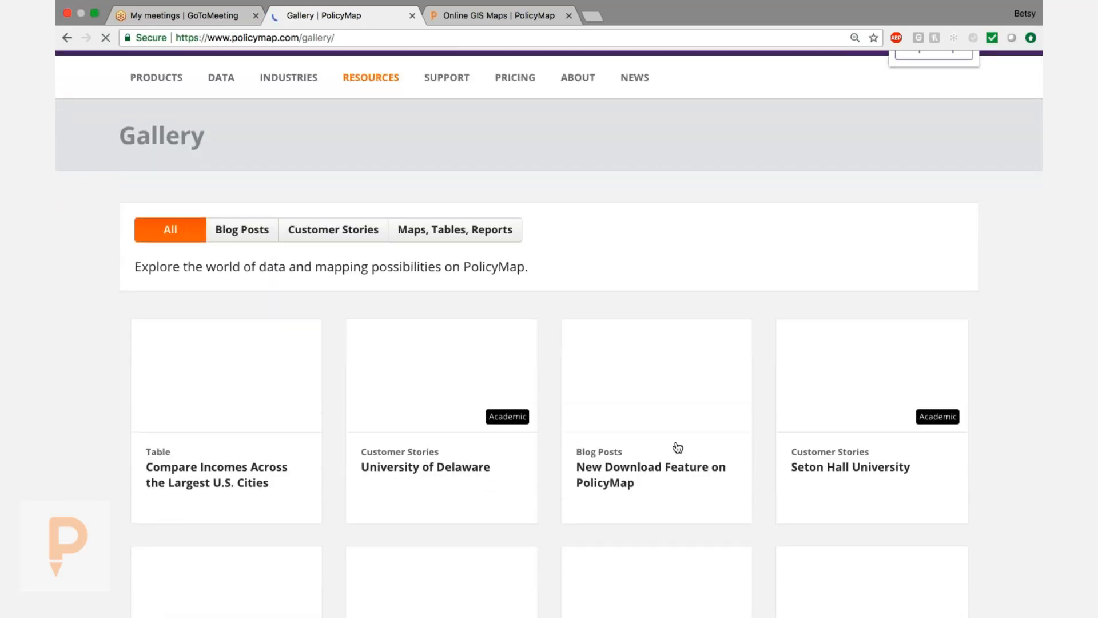
scroll(677, 448, "down", 2)
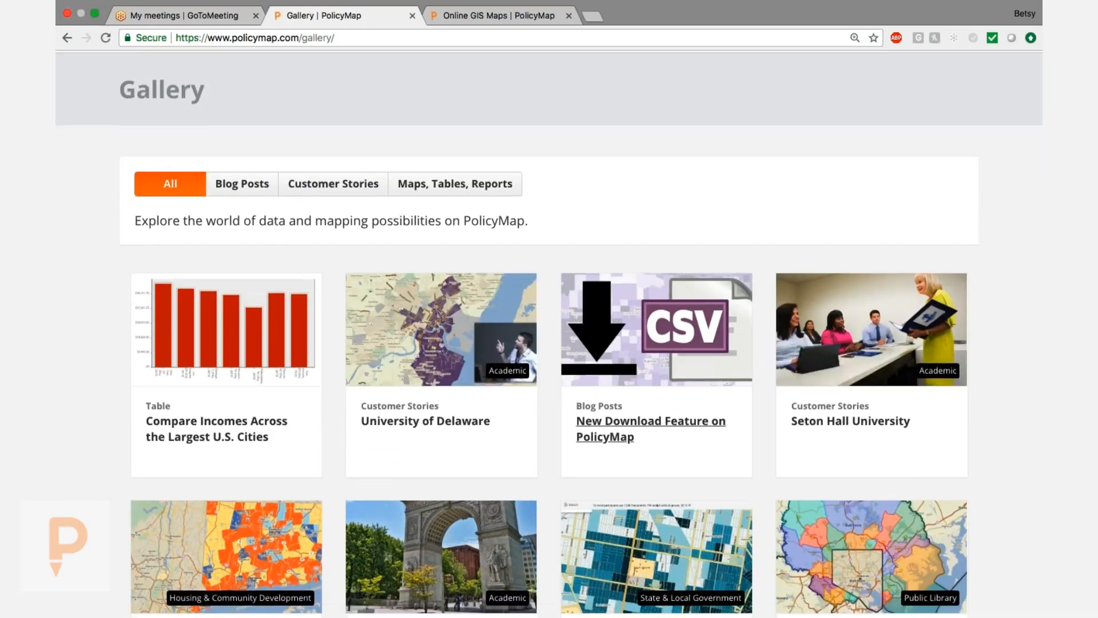
Step: Open the PolicyMap Support page and examine its Tutorial Guides, from Maps through to Data Download
scroll(678, 448, "up", 3)
left_click(443, 118)
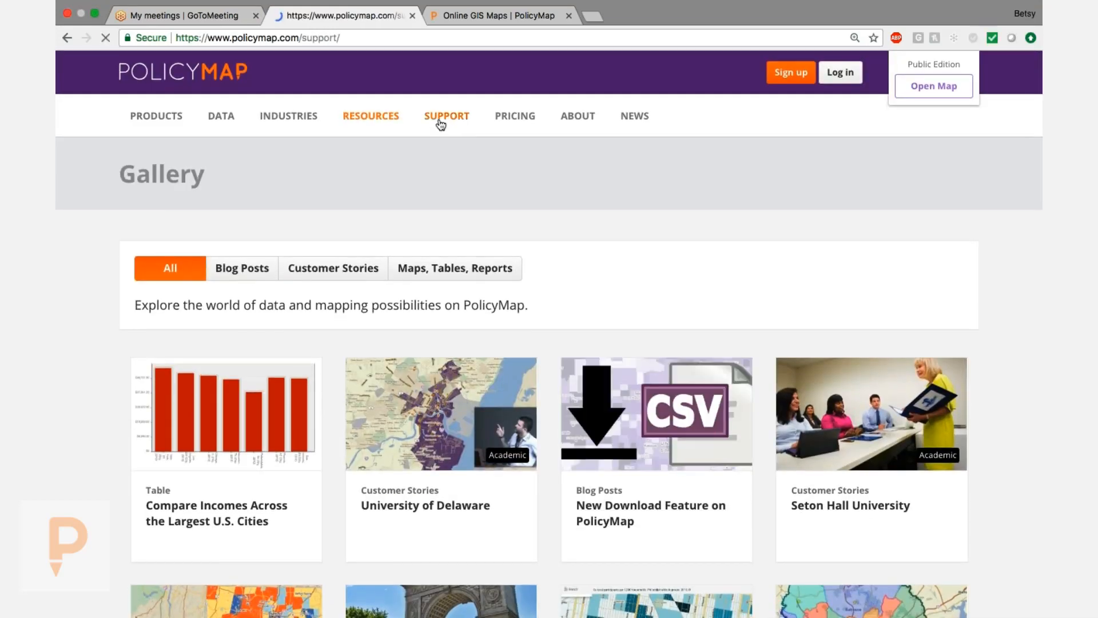
scroll(510, 301, "down", 5)
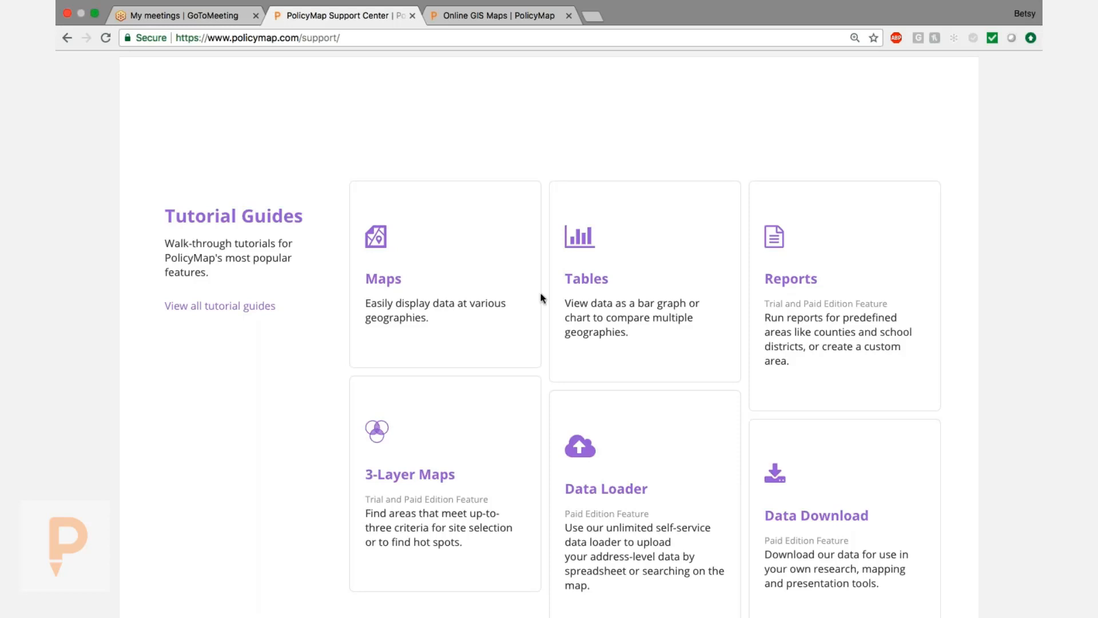
scroll(542, 298, "down", 3)
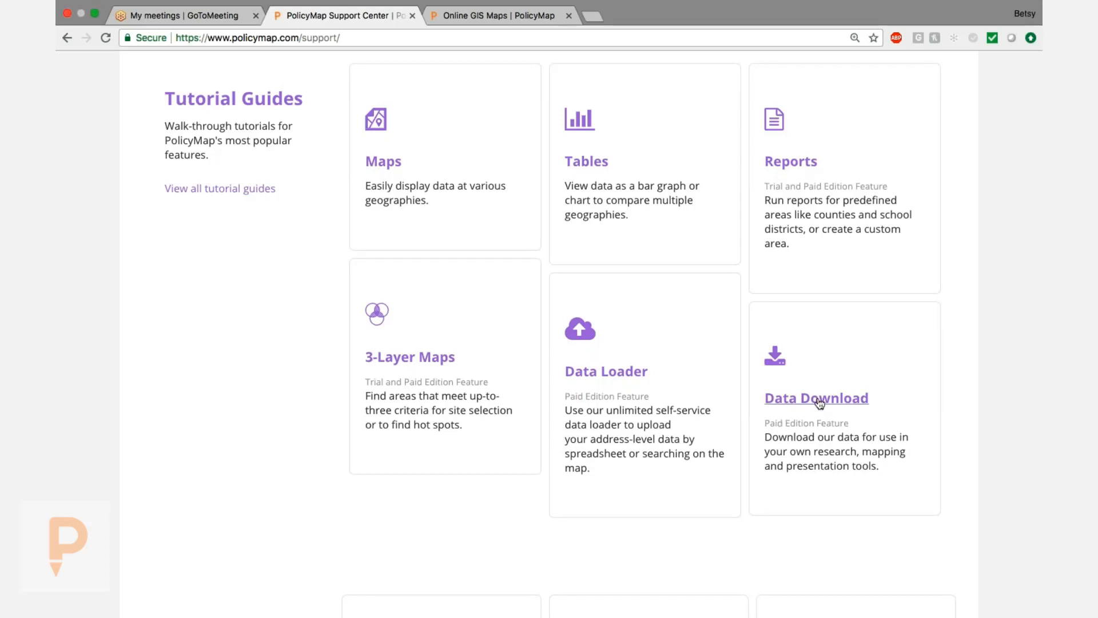
scroll(820, 404, "up", 6)
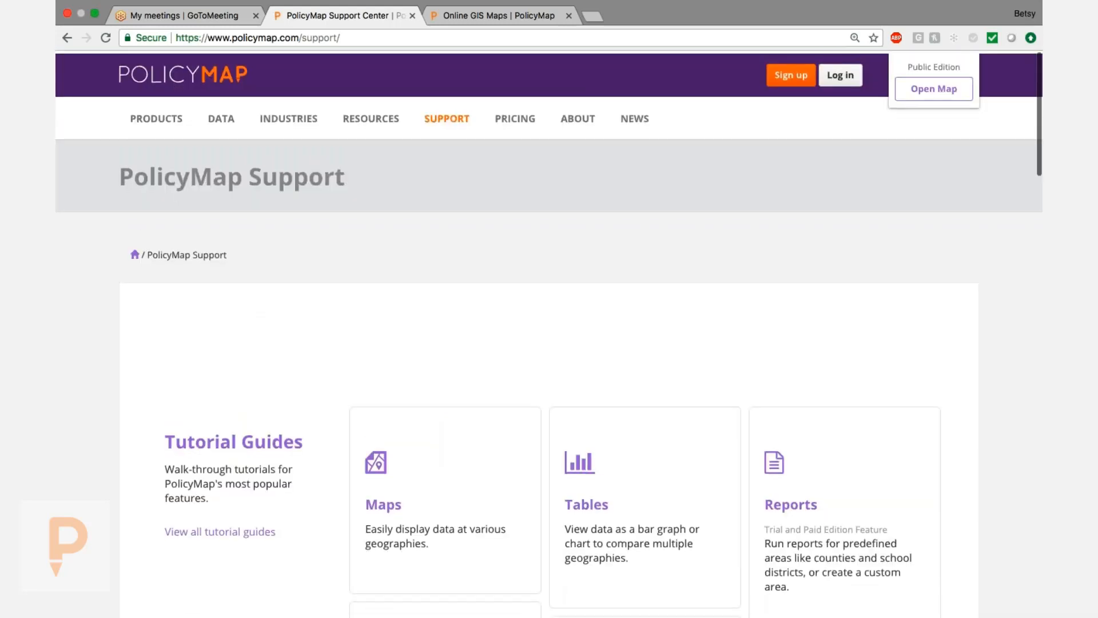
mouse_move(578, 116)
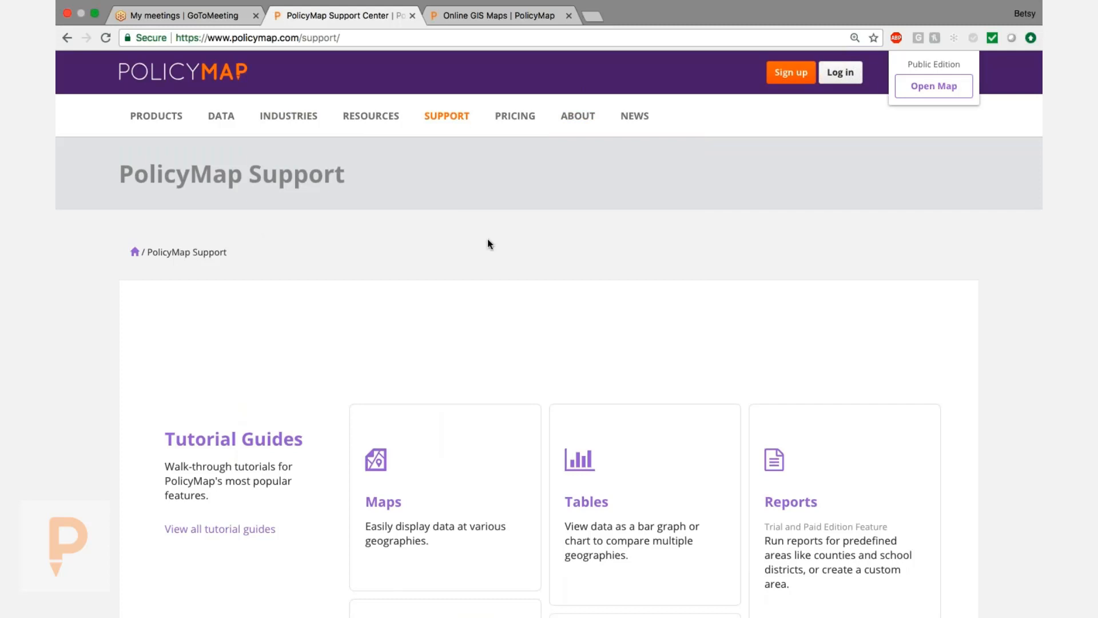
Step: Switch to the open uco.policymap.com map, view the account creation form and dismiss it without filling it in
left_click(504, 18)
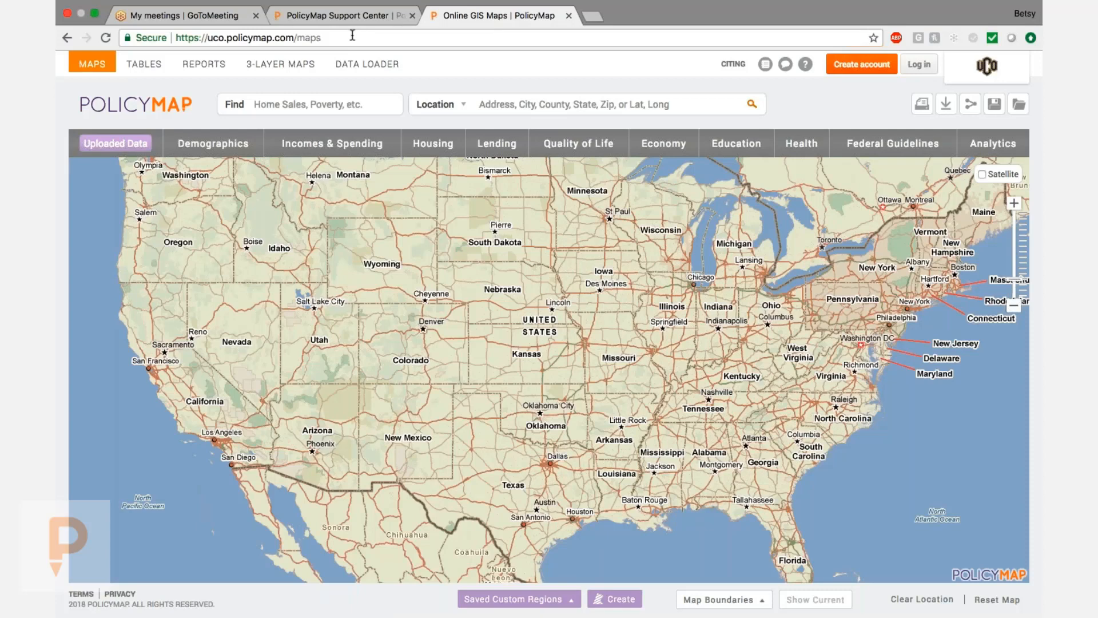
left_click(851, 67)
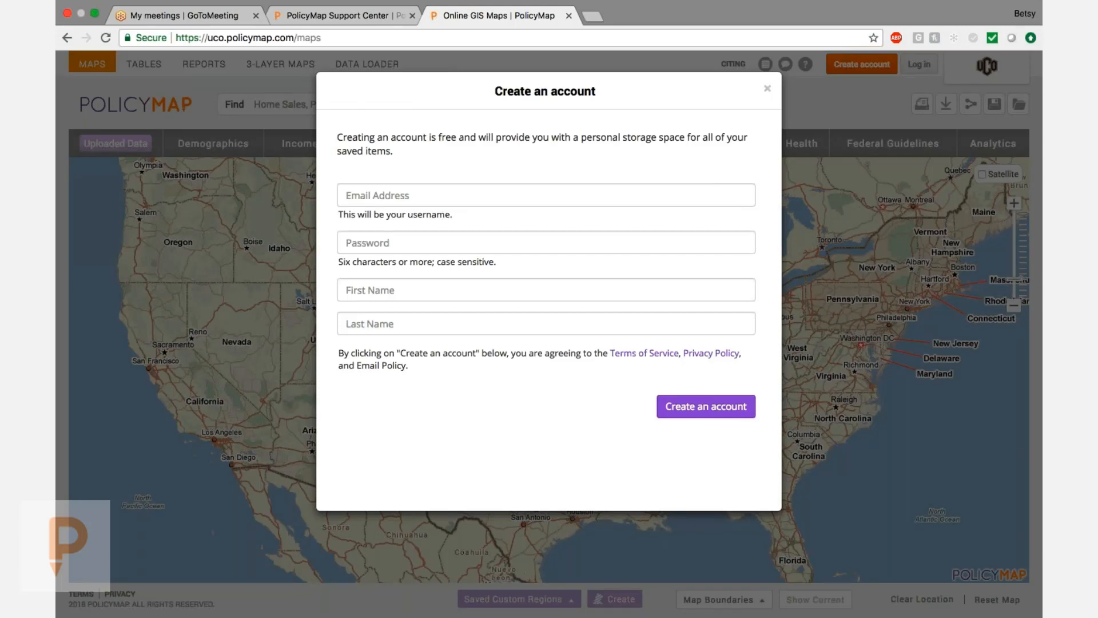
left_click(767, 89)
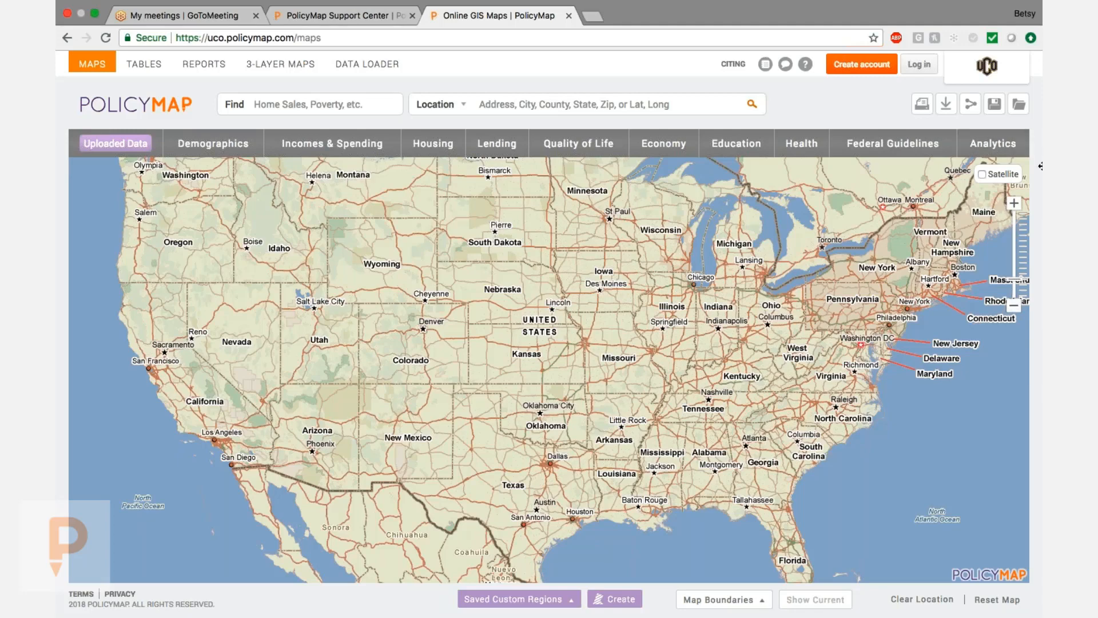
Step: Try zooming the national map in and back out, and turn the side-by-side satellite view on and off
left_click(1014, 204)
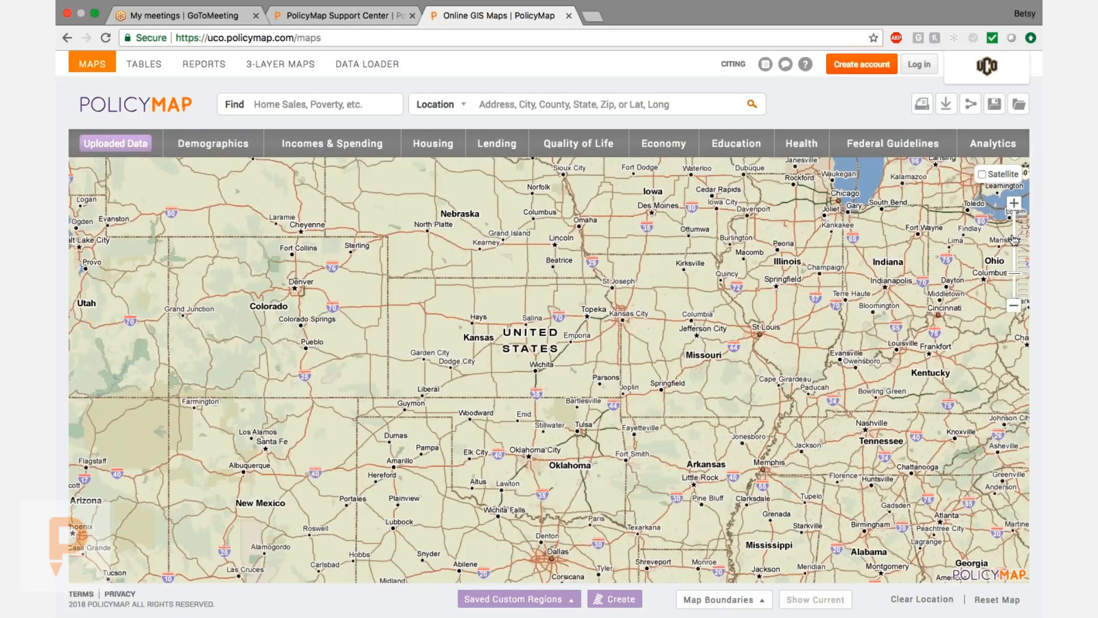
left_click(1014, 305)
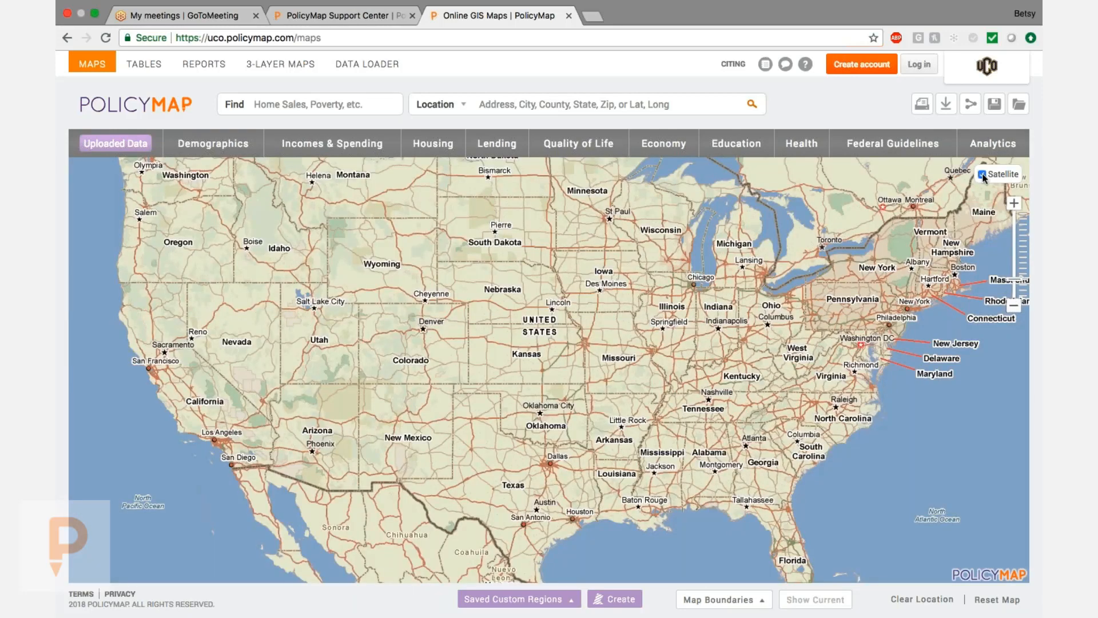
left_click(982, 174)
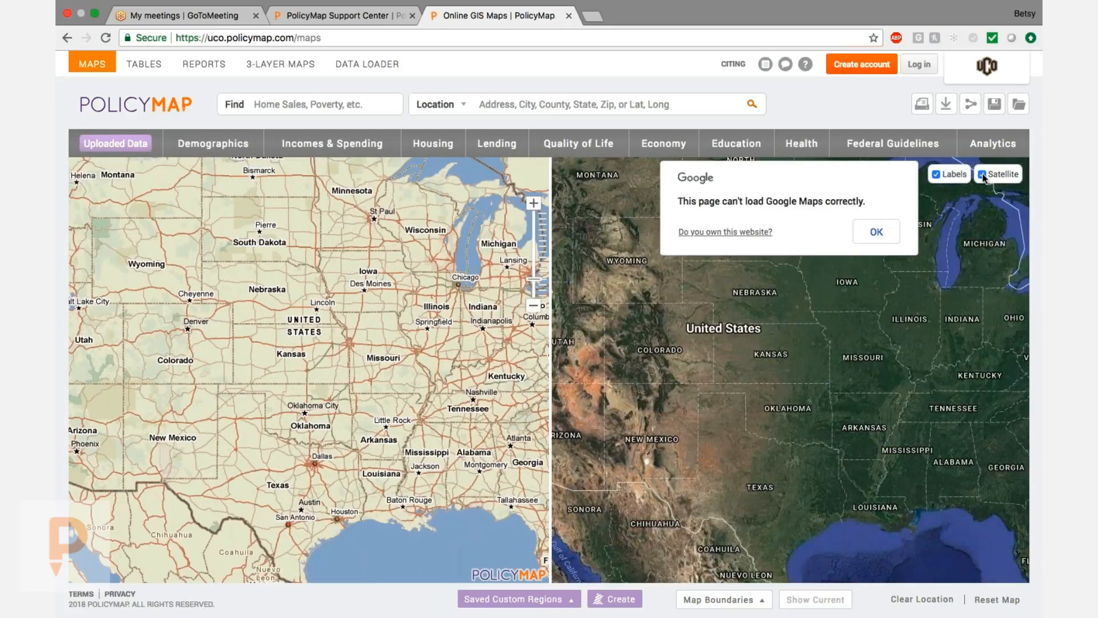
left_click(982, 174)
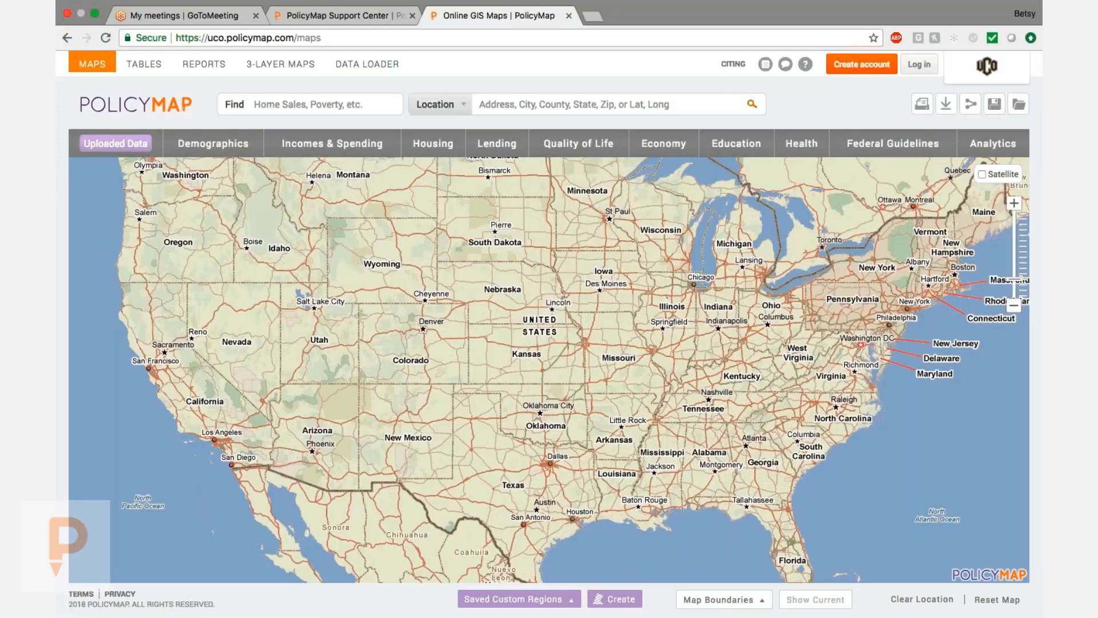
Step: Locate the city of Edmond, OK on the map and dismiss its label balloon
left_click(463, 109)
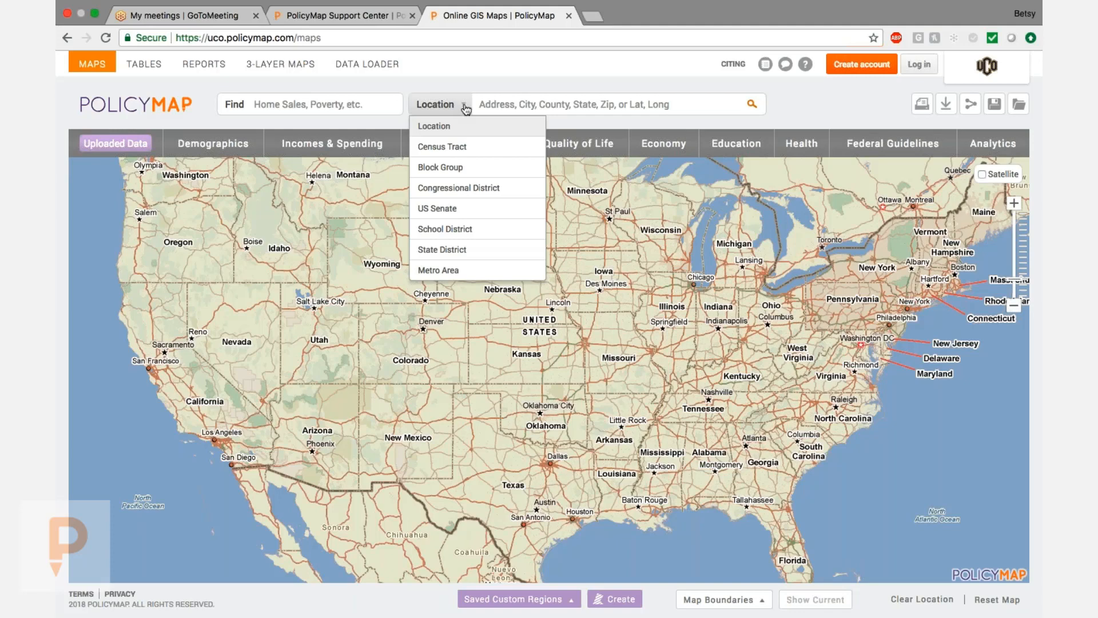
left_click(478, 104)
type("edmo")
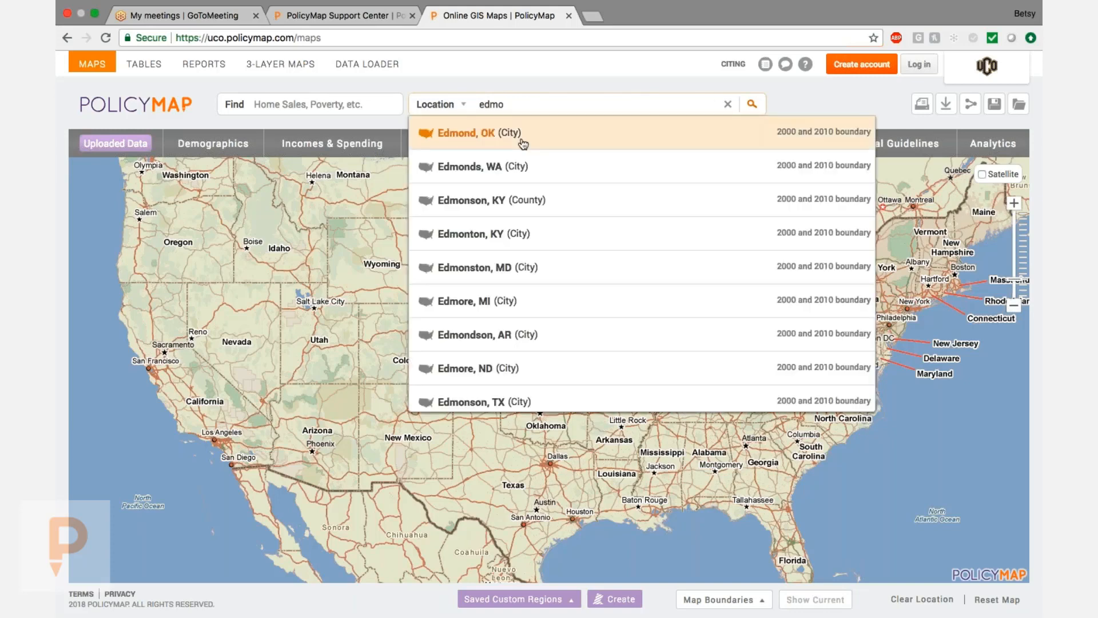
left_click(520, 134)
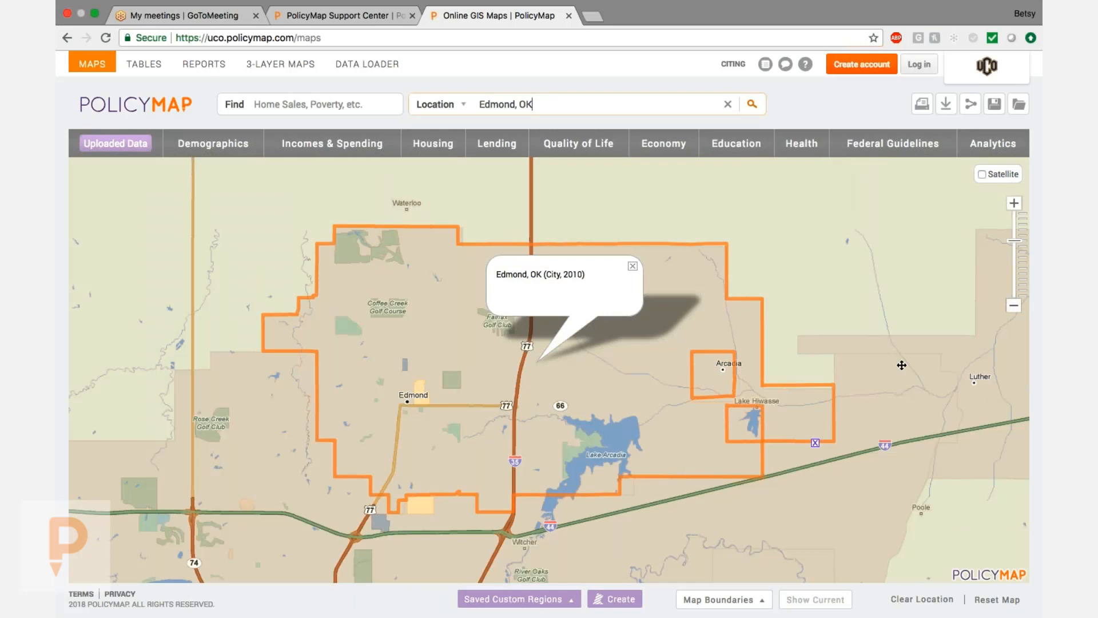
left_click(632, 266)
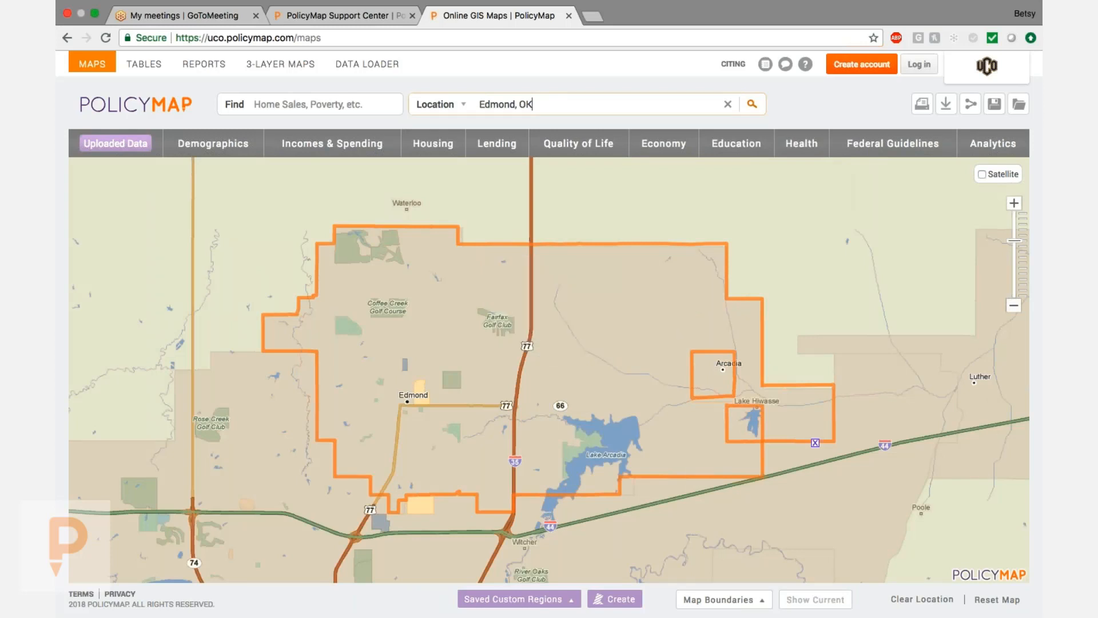
Step: Review the location types available for the location search and the Demographics data category
left_click(467, 111)
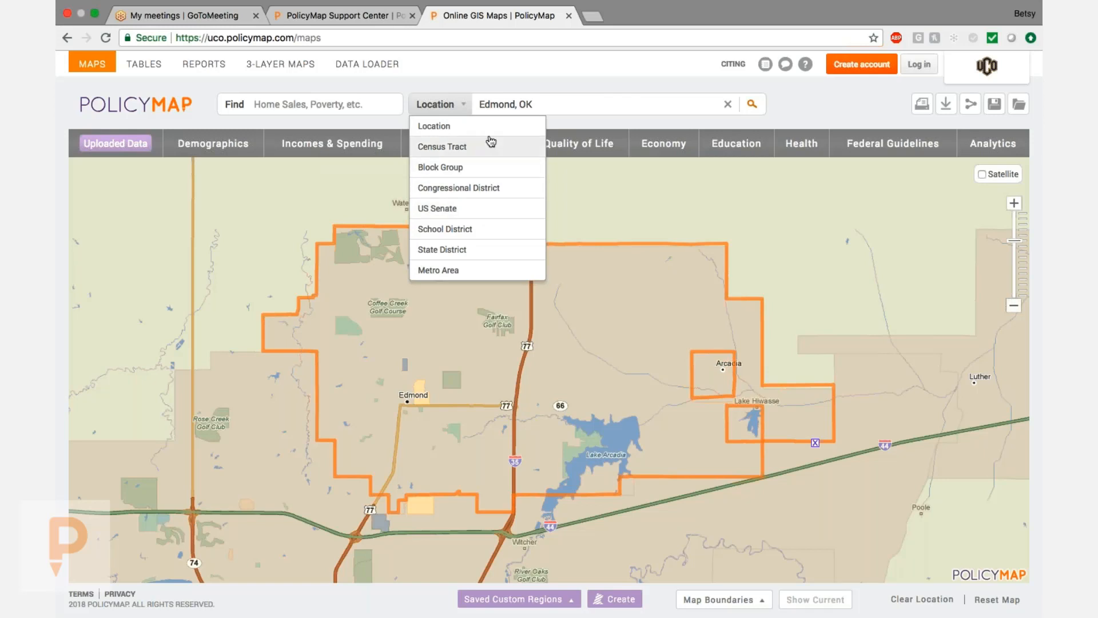
left_click(573, 103)
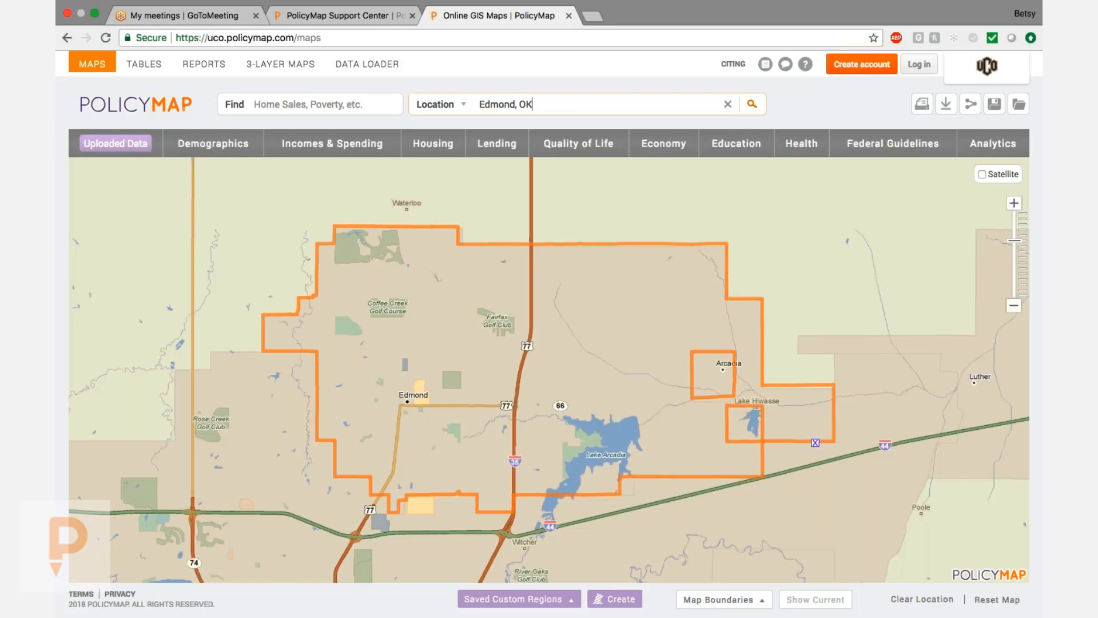
left_click(207, 148)
Step: Search the data for "obes", map the CDC BRFSS estimated percent of adults reporting to be obese, and clear the search term
left_click(295, 104)
type("obes")
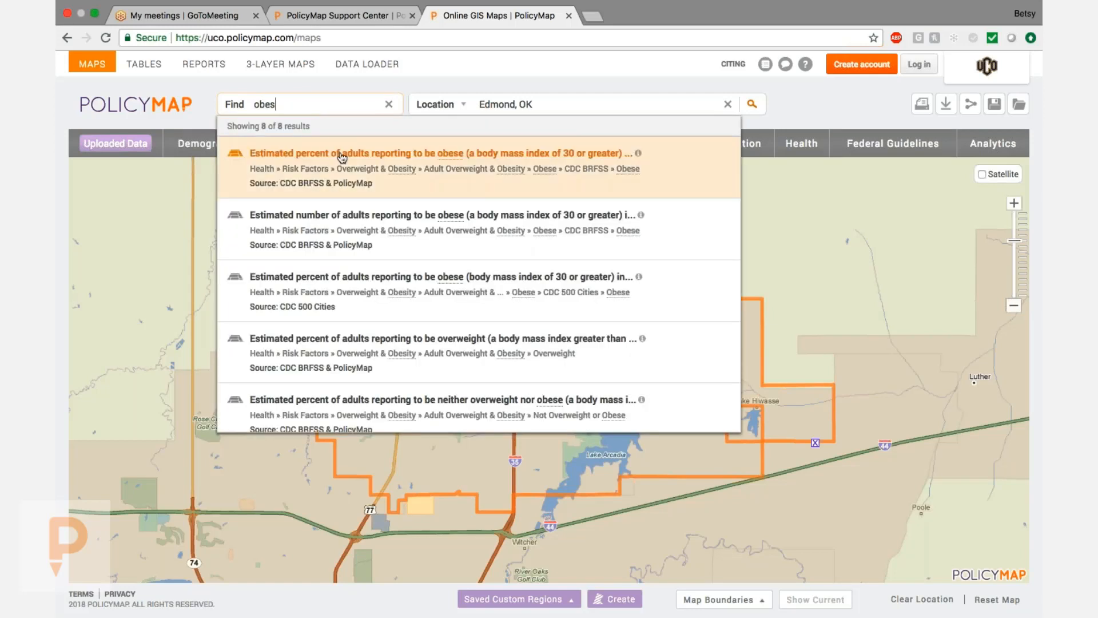
scroll(347, 256, "down", 5)
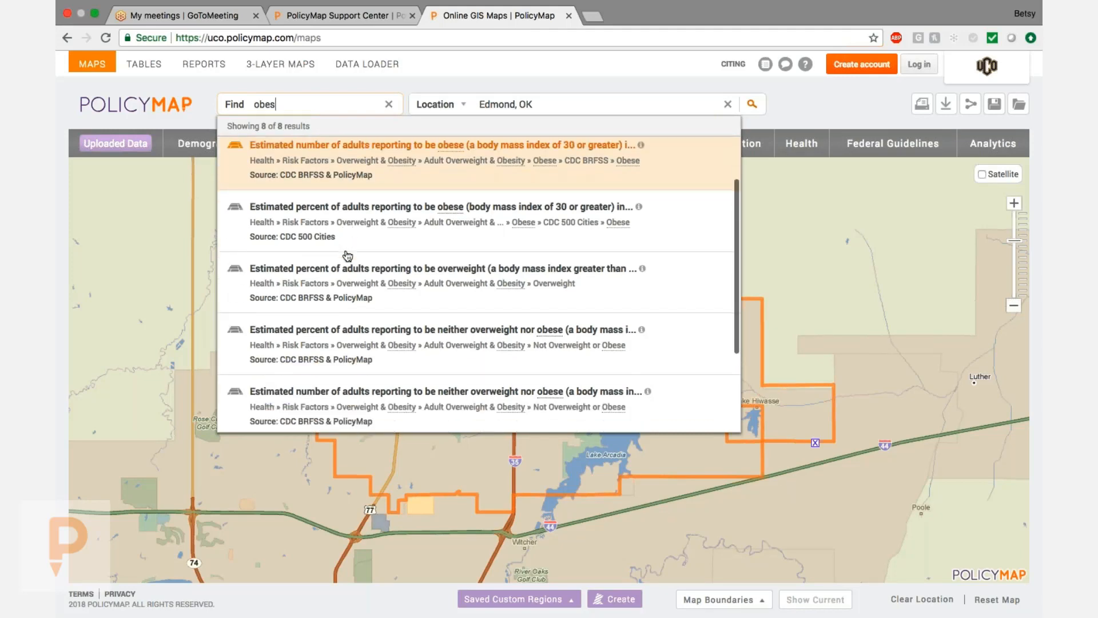
scroll(347, 255, "up", 5)
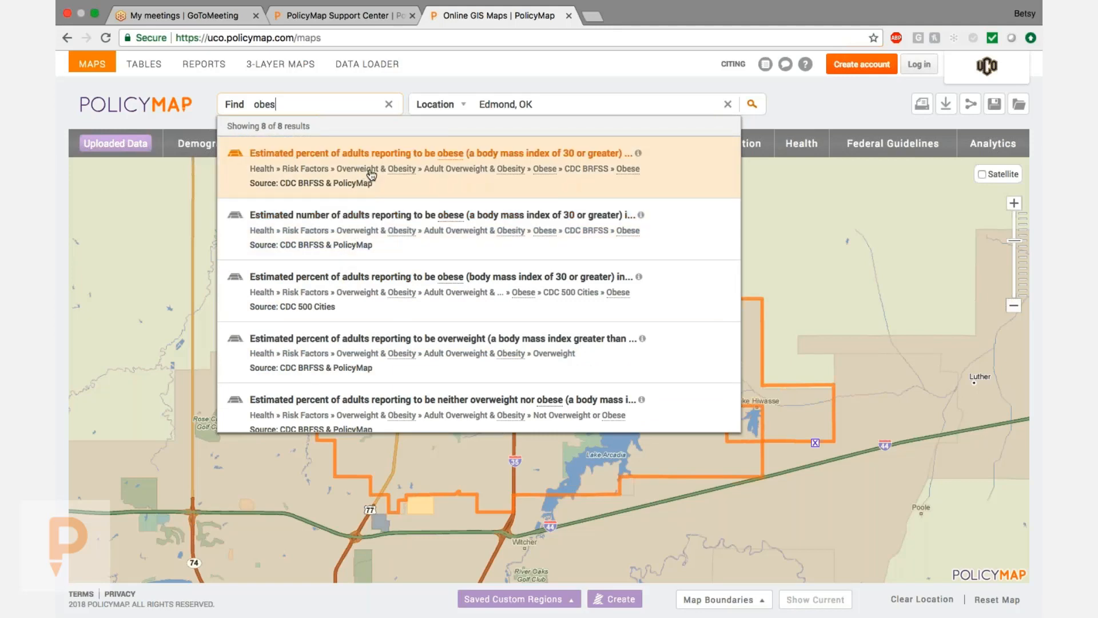
left_click(364, 172)
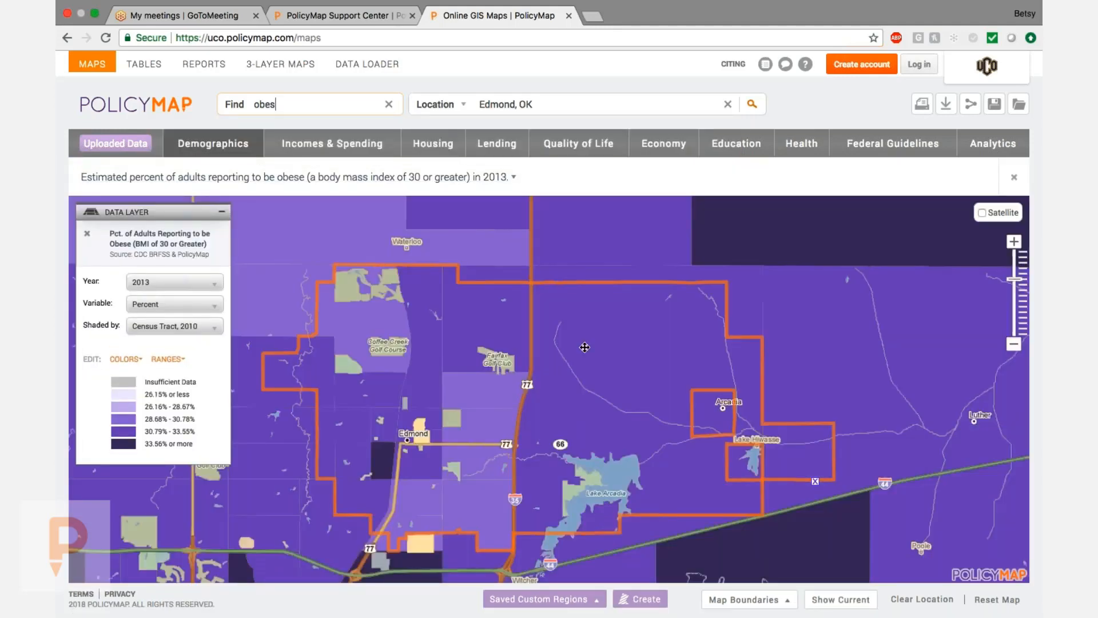
left_click(389, 105)
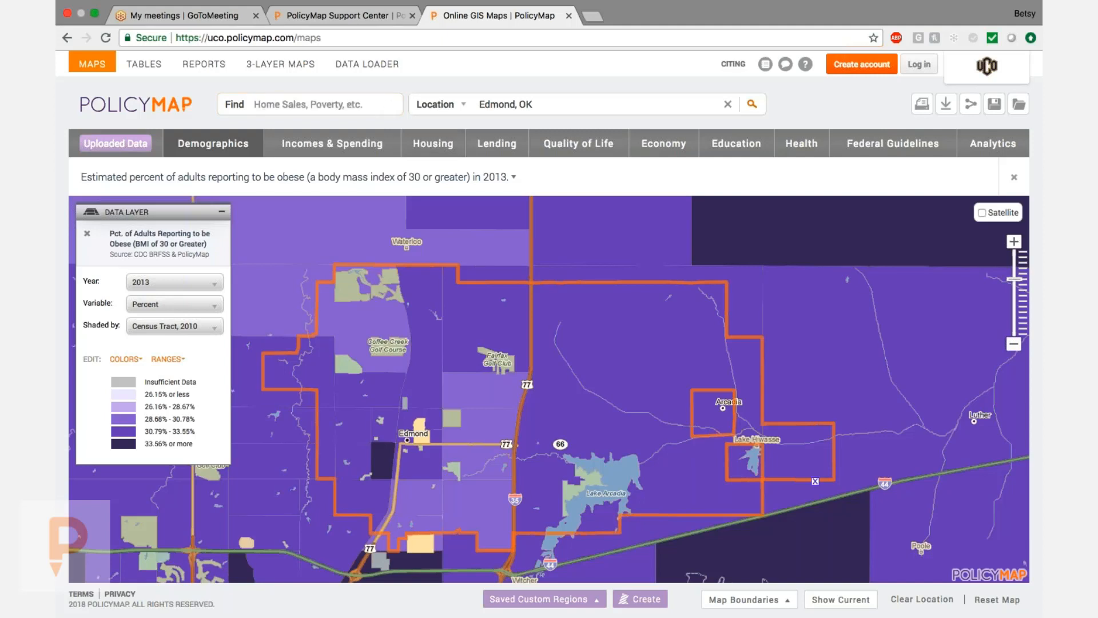
Step: Map the Predominant Race/Ethnicity data layer from the Ethnicity group of the Demographics population data
left_click(224, 155)
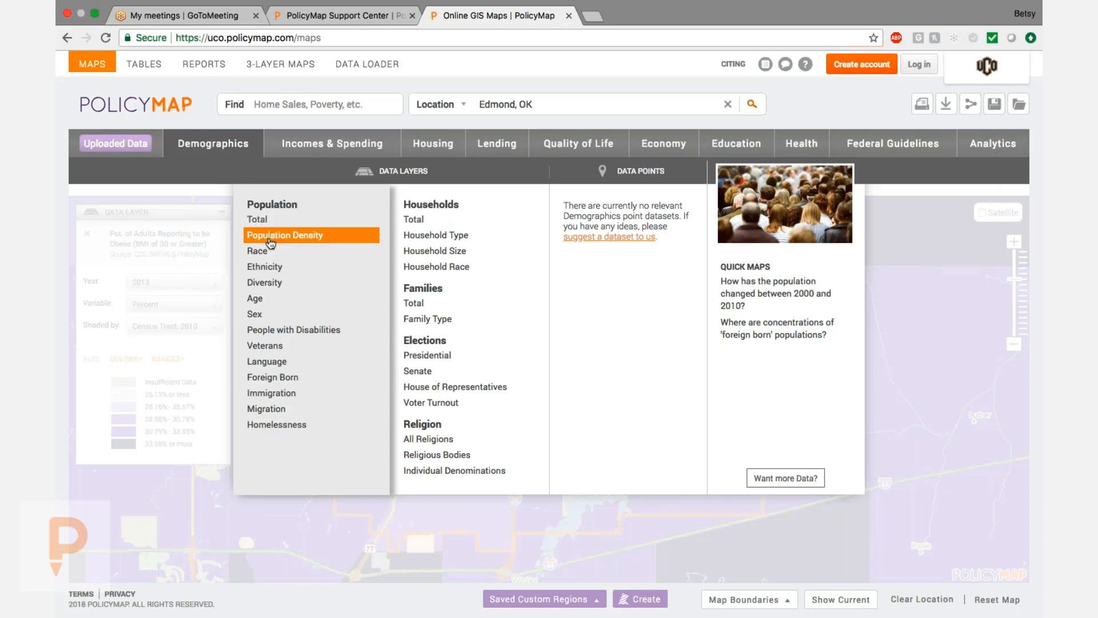
mouse_move(271, 254)
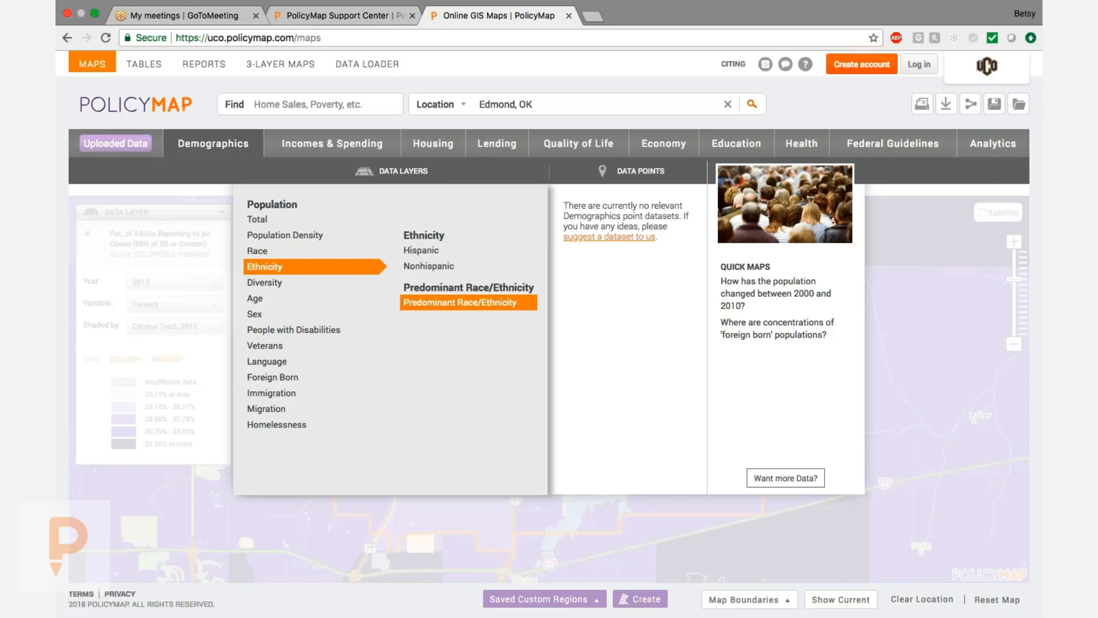
left_click(452, 308)
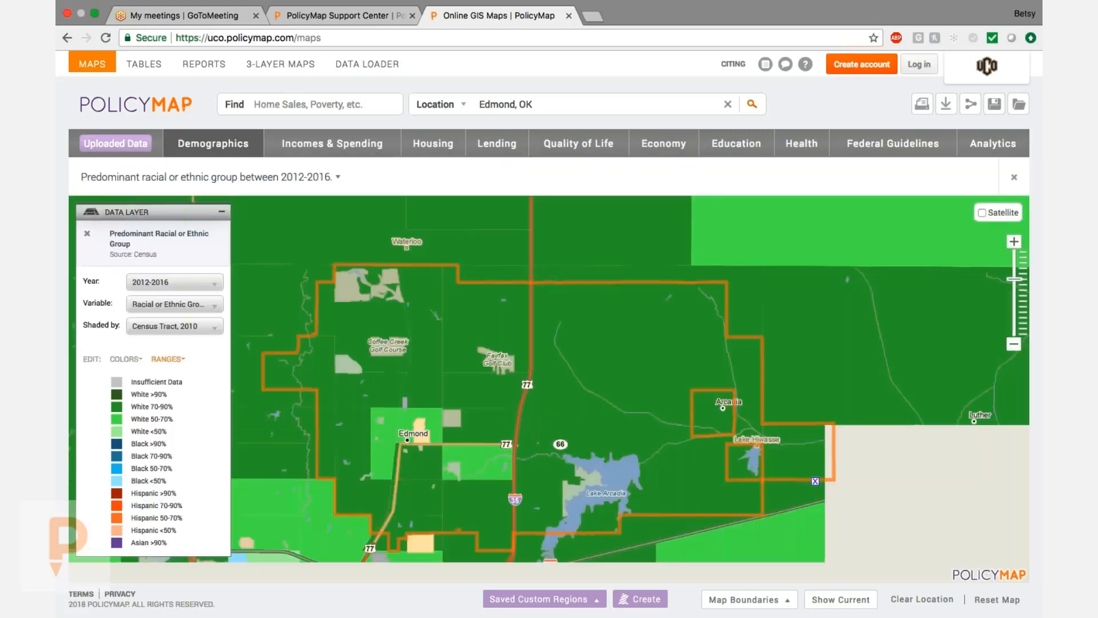
Step: Locate the state of Oklahoma on the map by searching for "ok"
left_click(1014, 344)
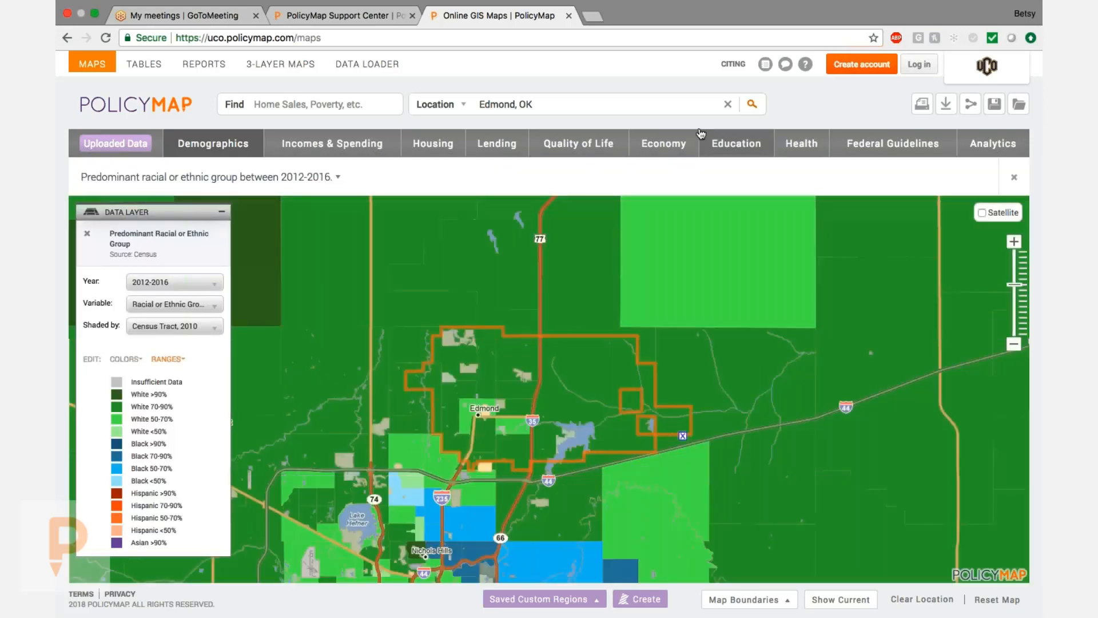
left_click(647, 109)
type("ok")
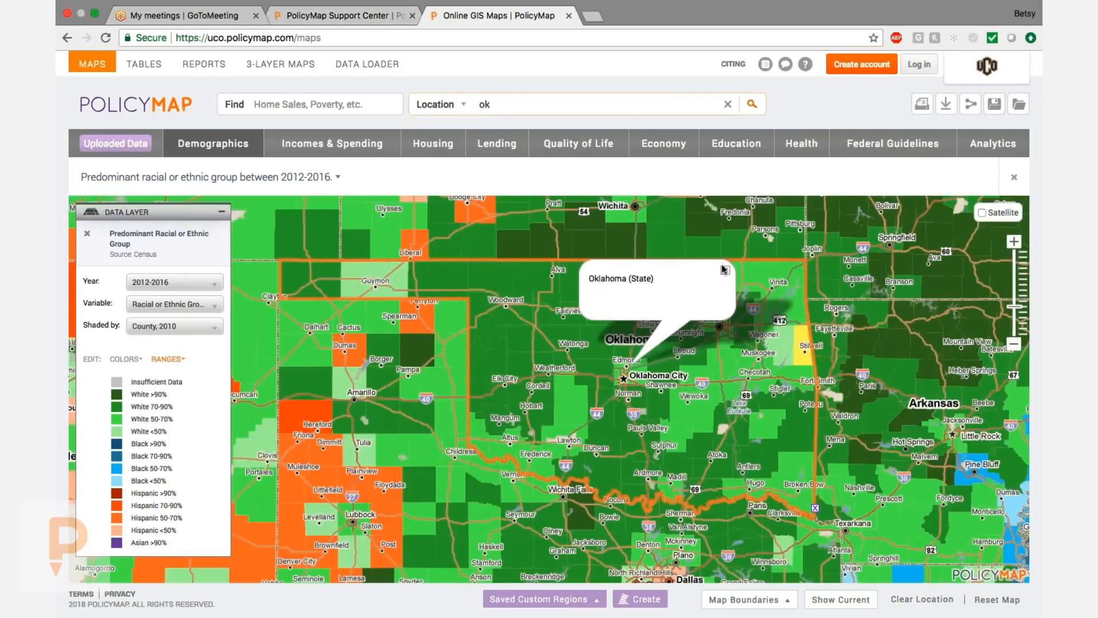
Step: Dismiss the Oklahoma location callout and review the full legend of the Predominant Racial or Ethnic Group layer
left_click(724, 269)
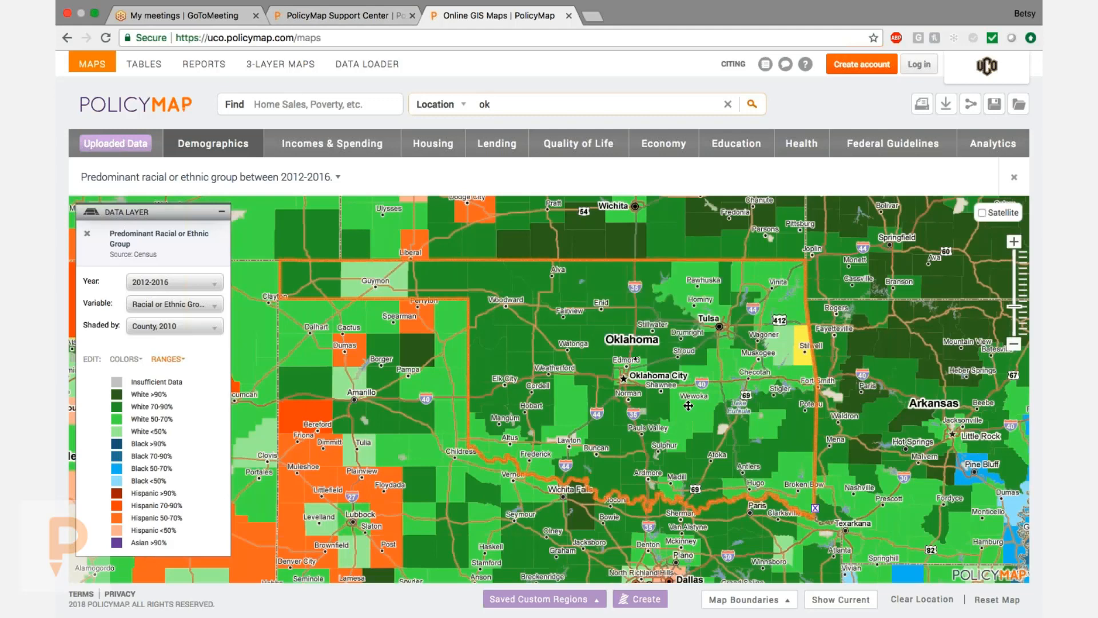
scroll(155, 457, "down", 5)
scroll(154, 457, "up", 3)
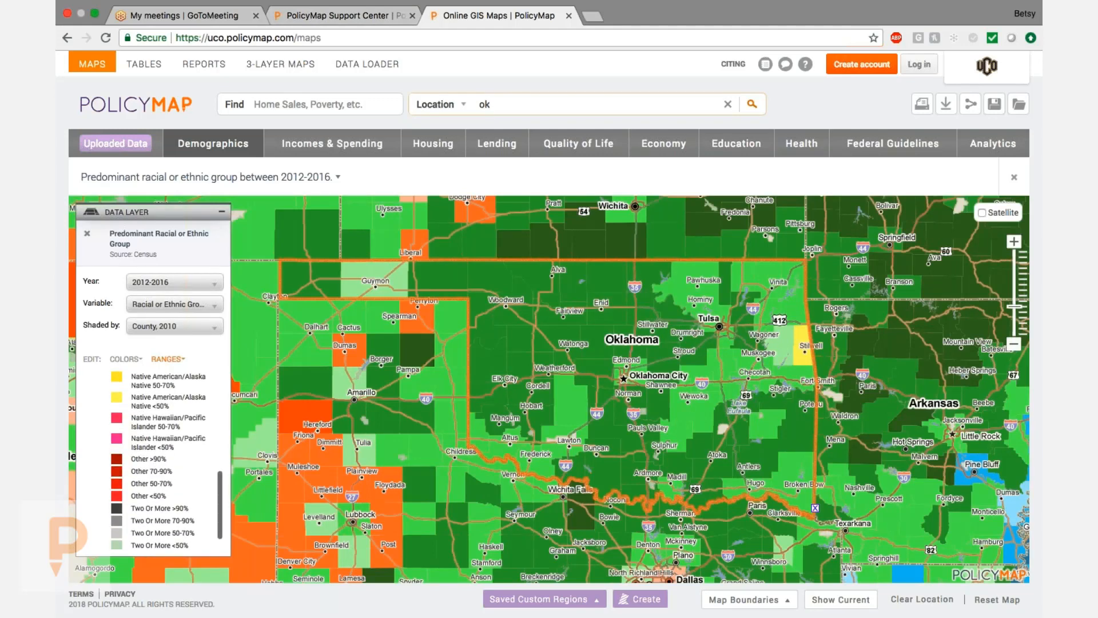
scroll(155, 457, "up", 2)
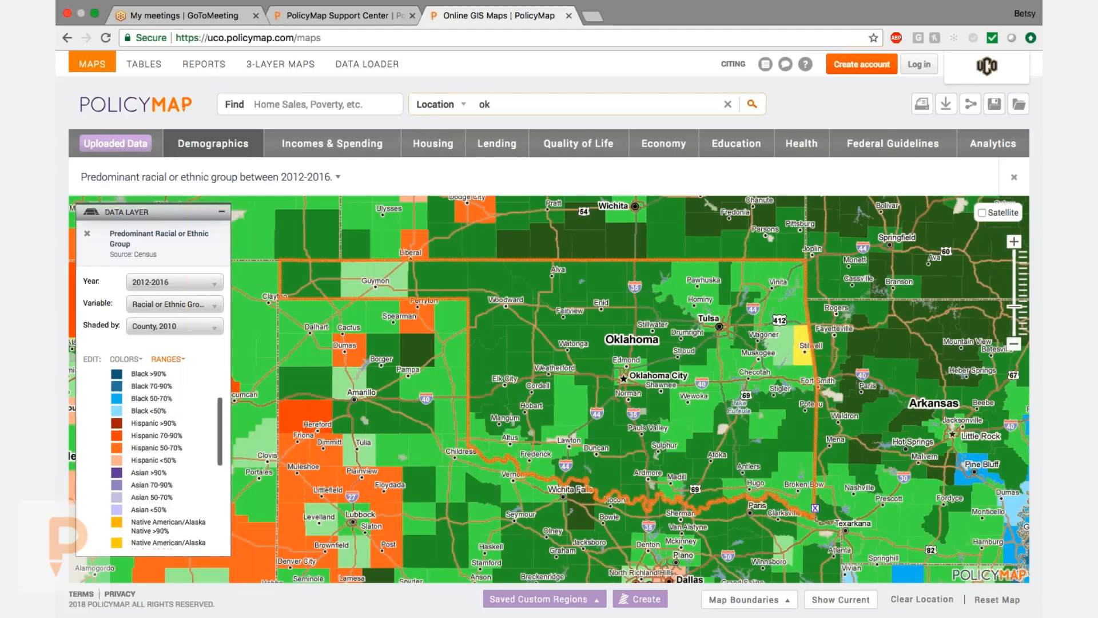
scroll(155, 428, "down", 4)
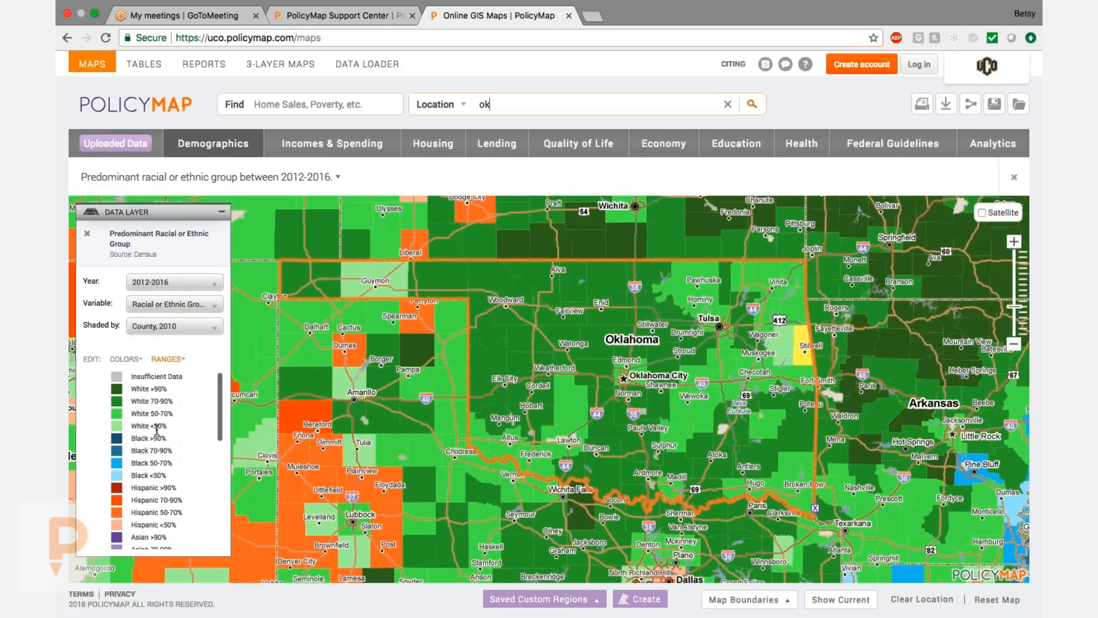
scroll(157, 430, "up", 4)
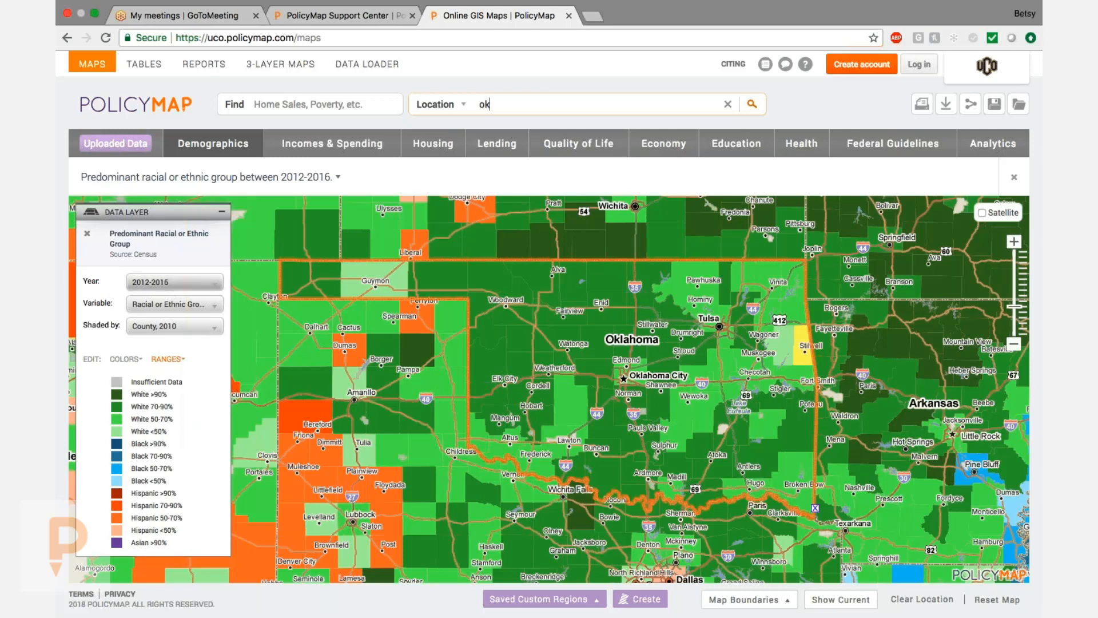
Step: View the predominant racial or ethnic group of the yellow-shaded county at Stilwell in eastern Oklahoma, and dismiss its callout
left_click(206, 287)
left_click(206, 300)
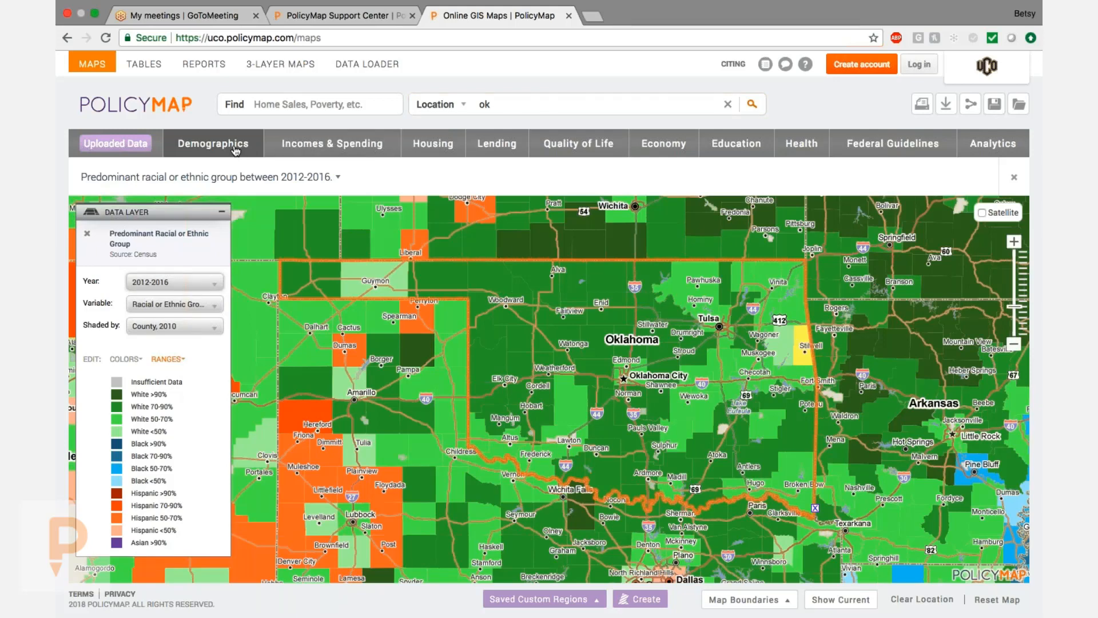
left_click(803, 347)
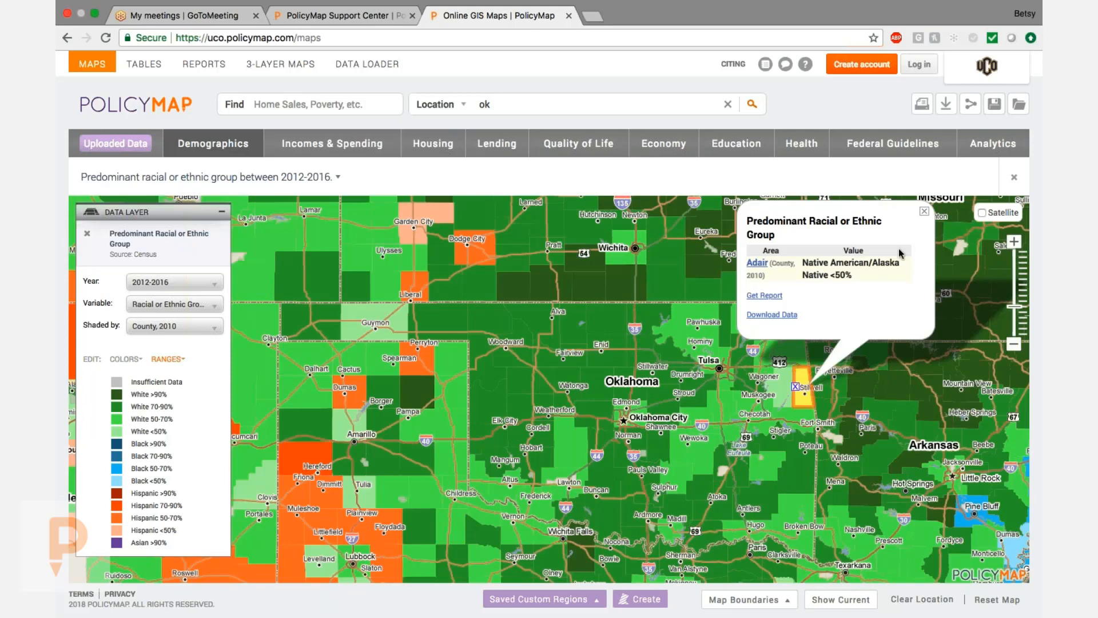
left_click(924, 211)
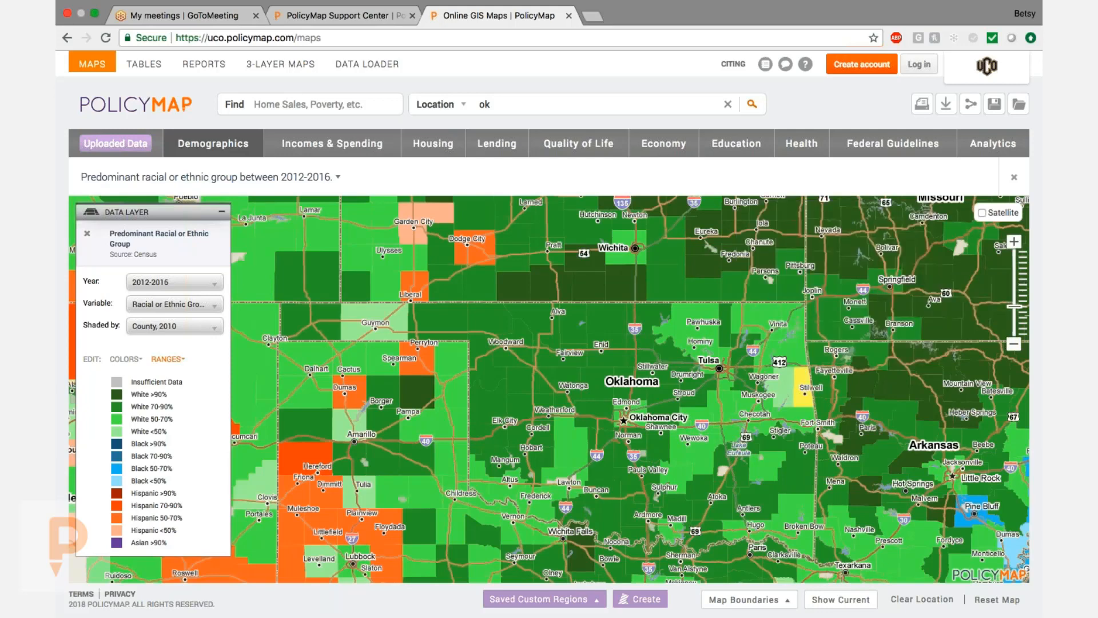
Step: Map the Ages 75-84 data layer from the Demographics population Age group and check the values for Coal County, Oklahoma
left_click(212, 143)
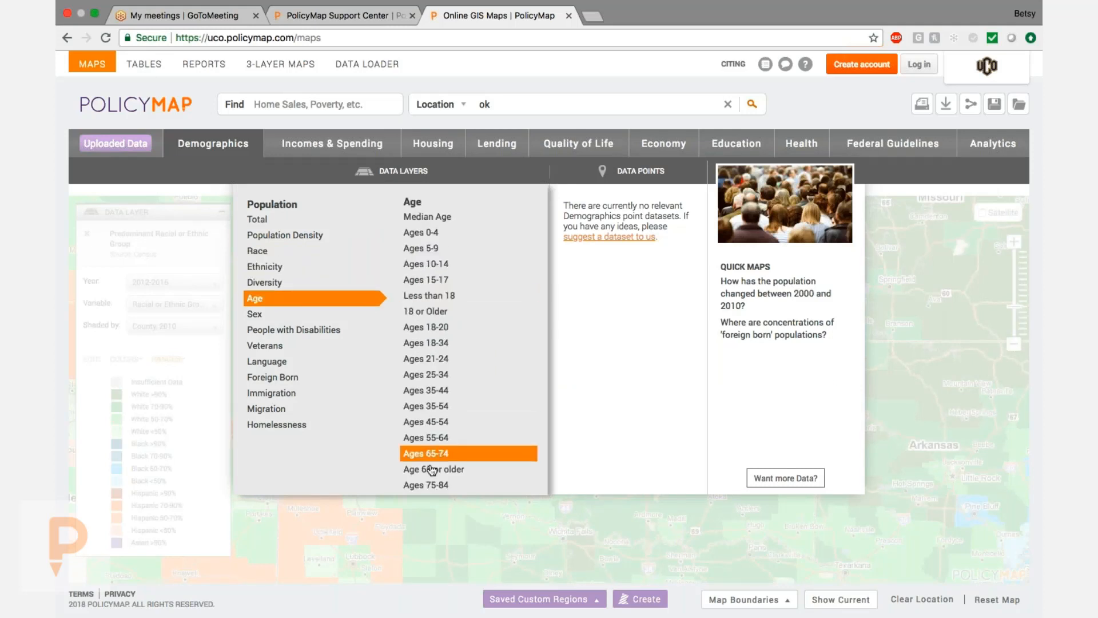
left_click(450, 490)
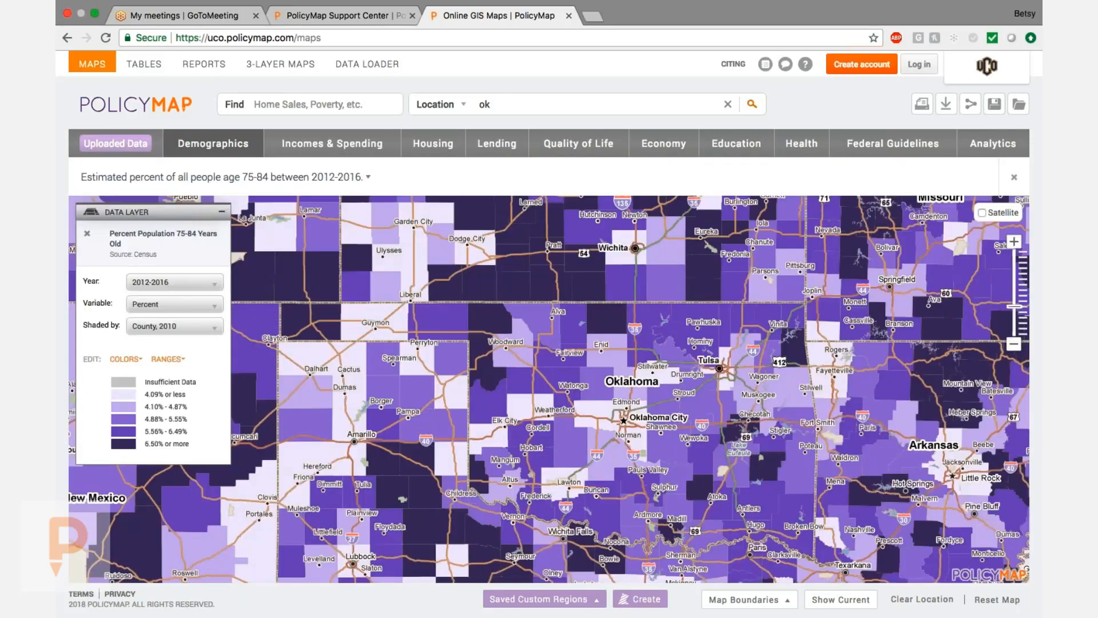
left_click(702, 488)
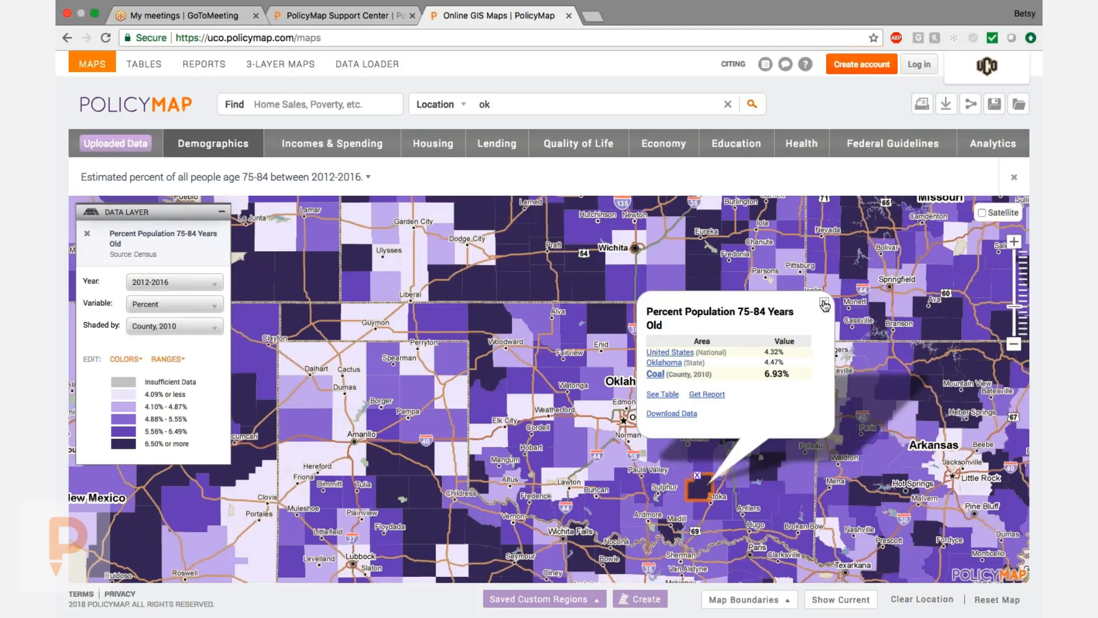
left_click(824, 304)
Step: Shade the Percent Population 75-84 Years Old layer by City, 2010
left_click(210, 330)
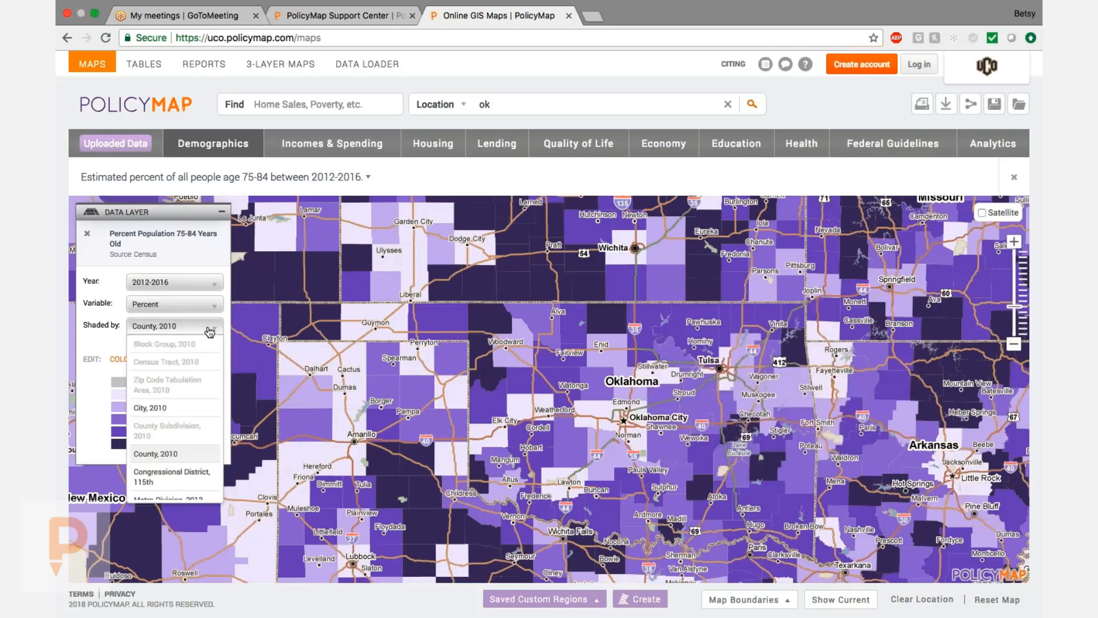
left_click(197, 407)
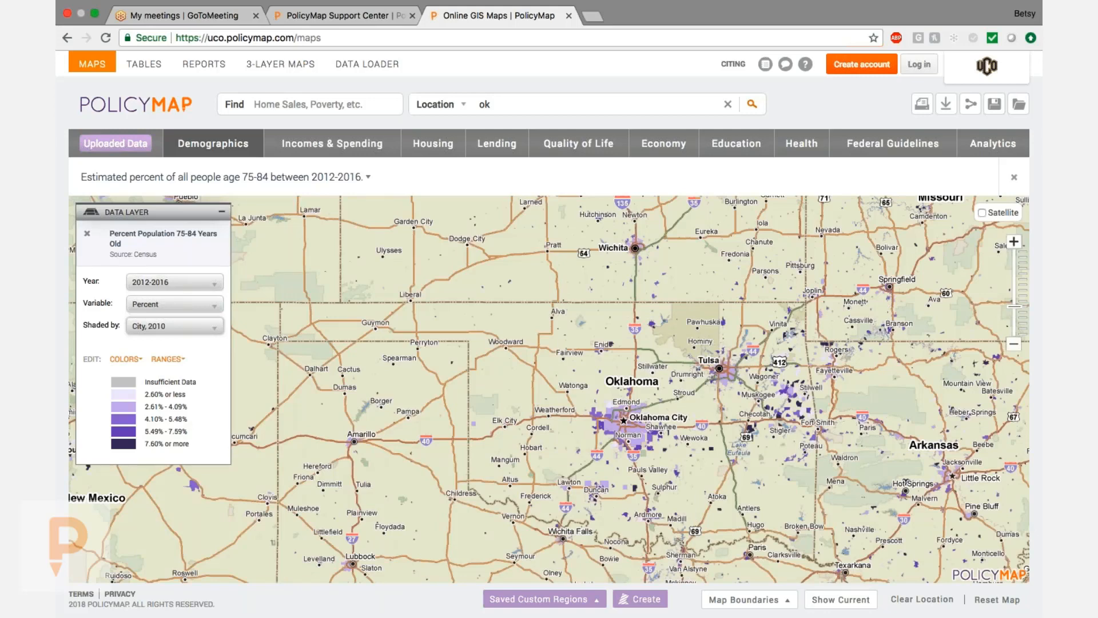
left_click(1015, 244)
left_click(1015, 244)
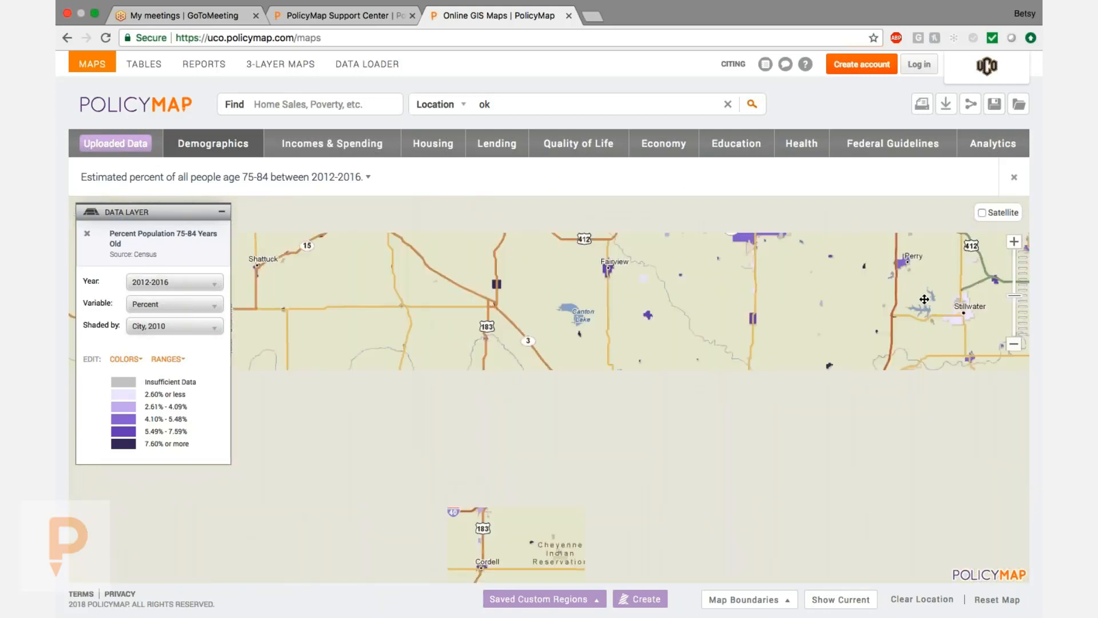
left_click_drag(936, 406, 492, 330)
left_click_drag(493, 441, 471, 360)
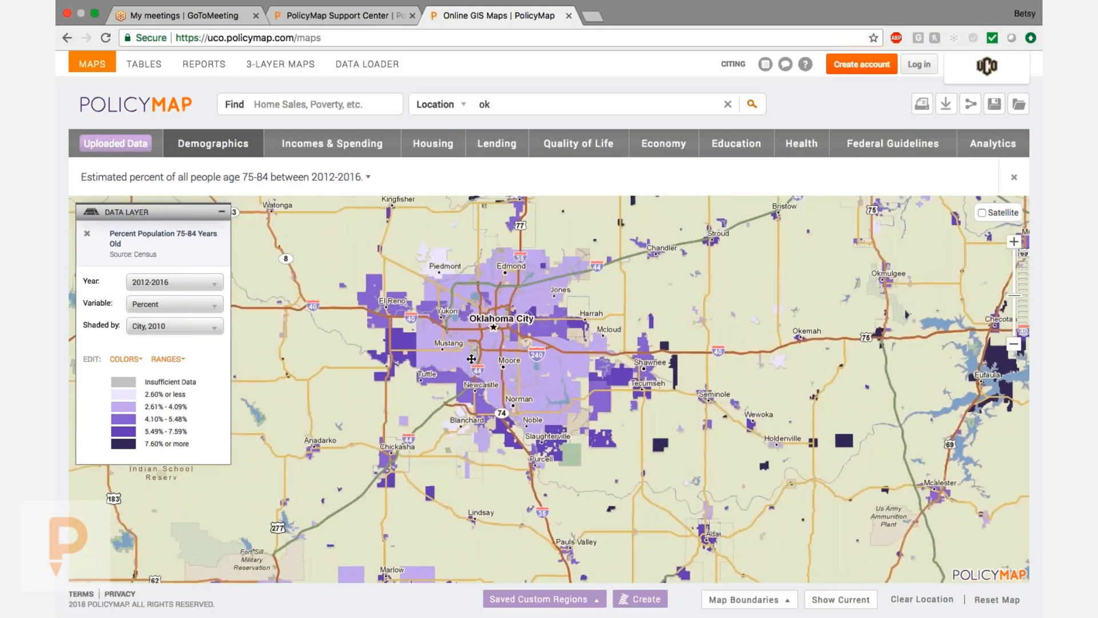
left_click(1013, 241)
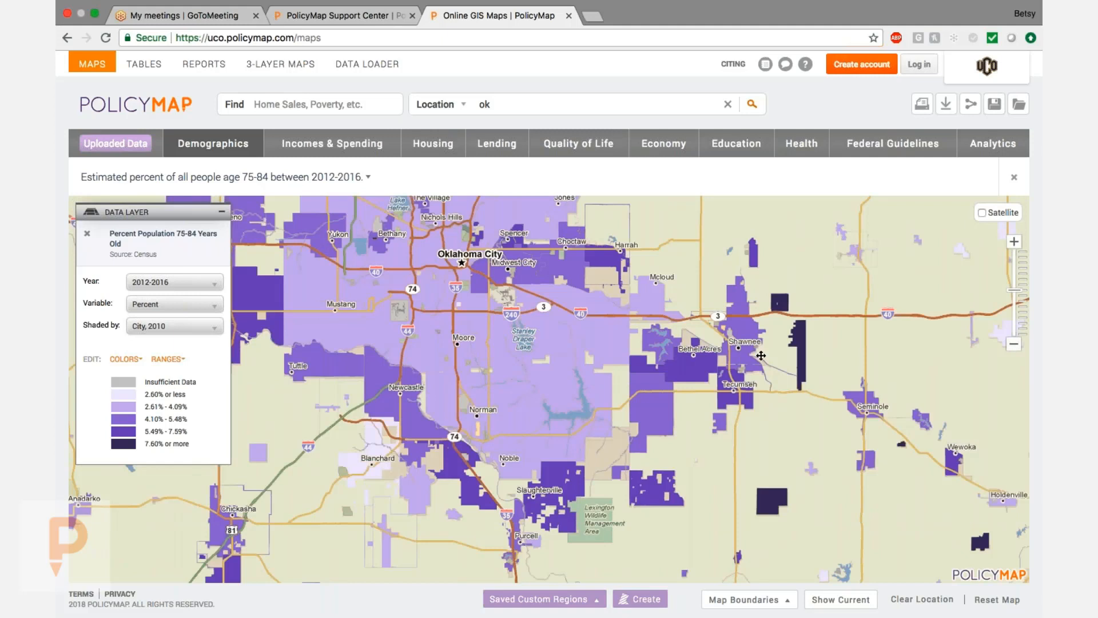
Step: View the age 75-84 values for Earlsboro, east of Shawnee, and read the data layer's description
left_click(814, 328)
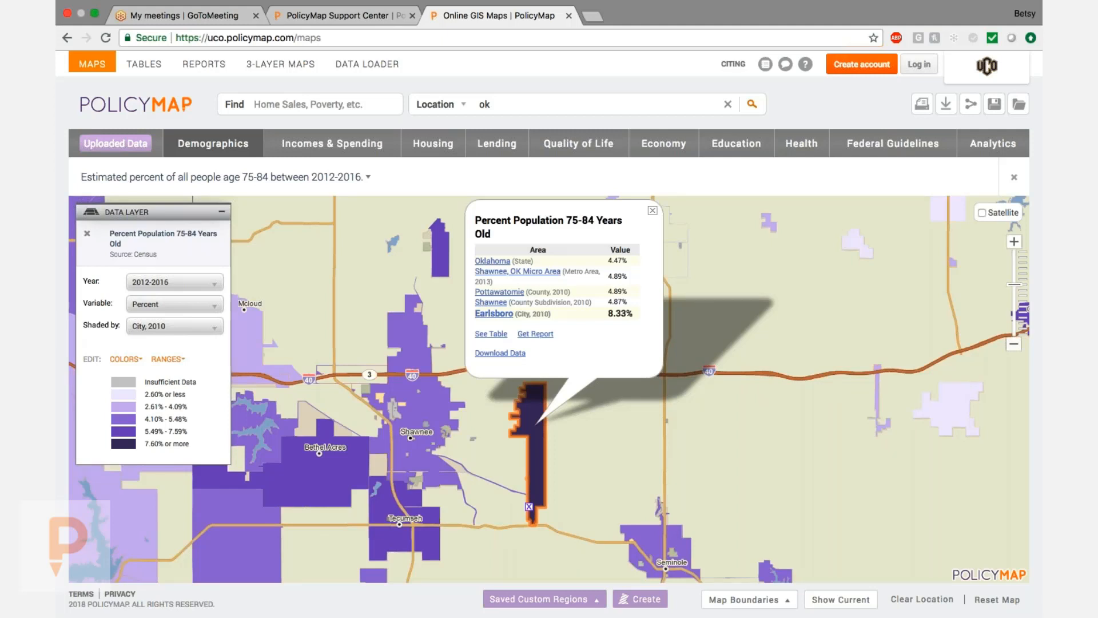
left_click(247, 183)
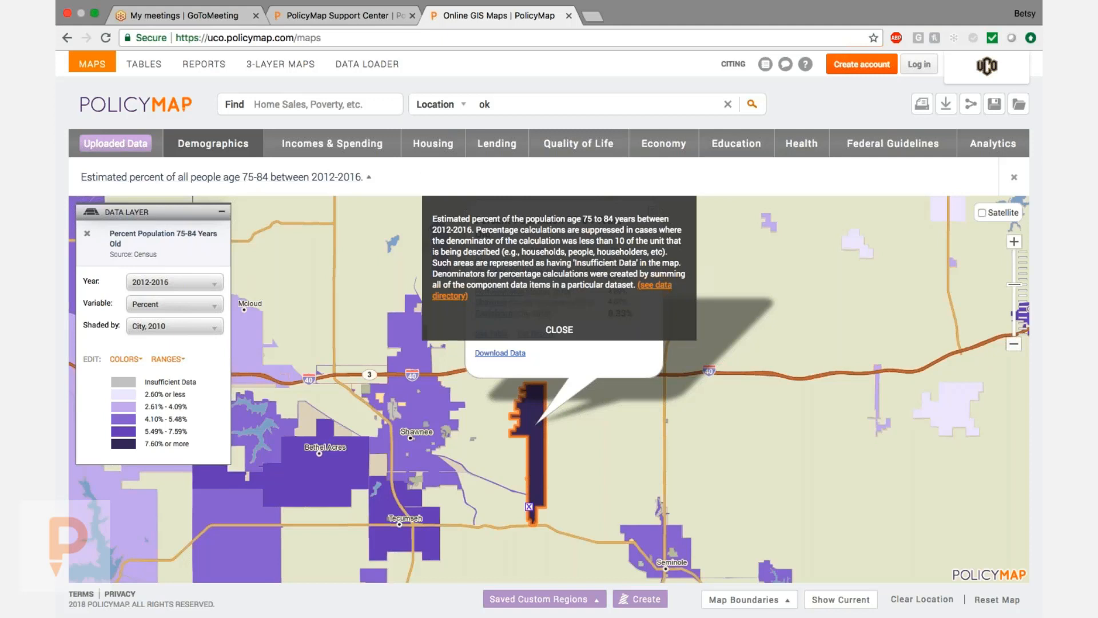
left_click(559, 329)
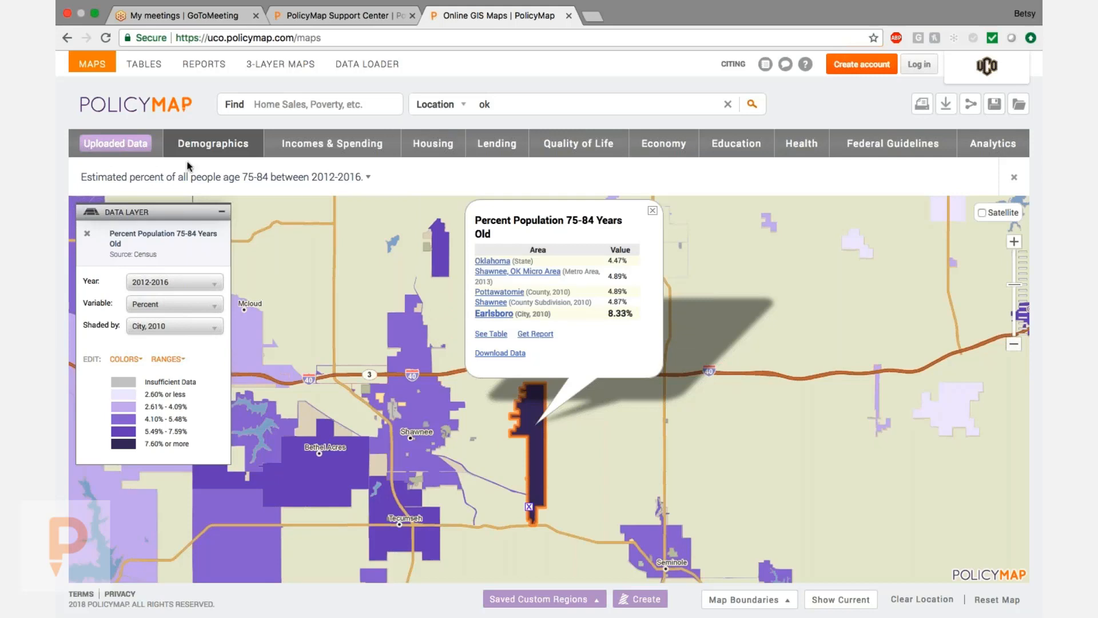
Step: Map the Predominant Language layer Excluding English and Spanish from the Language group of the Demographics population data
left_click(206, 145)
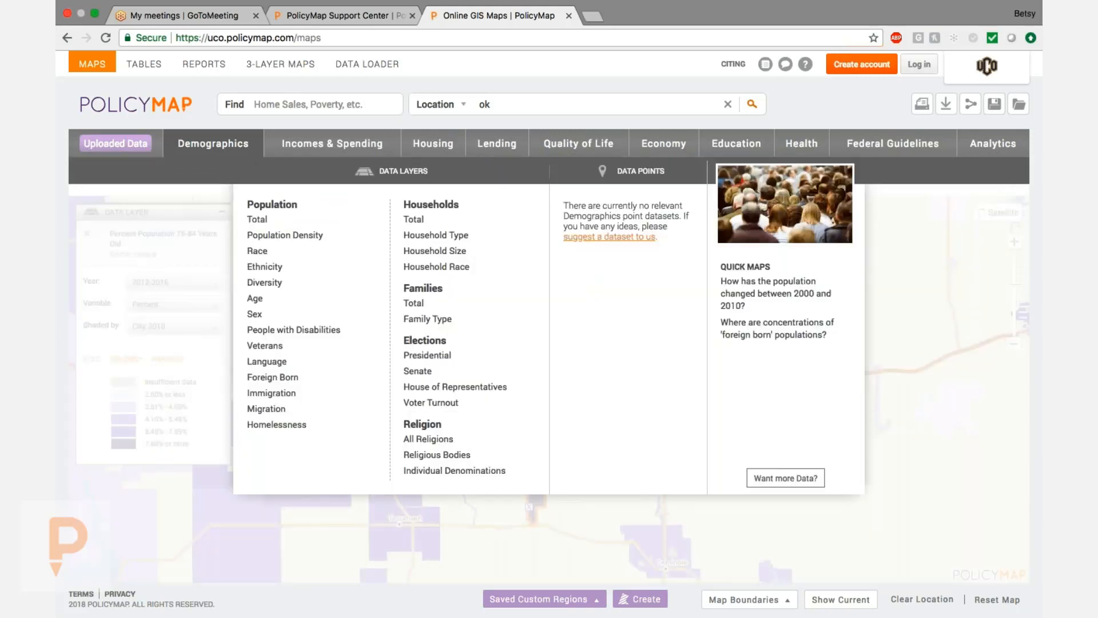
mouse_move(284, 382)
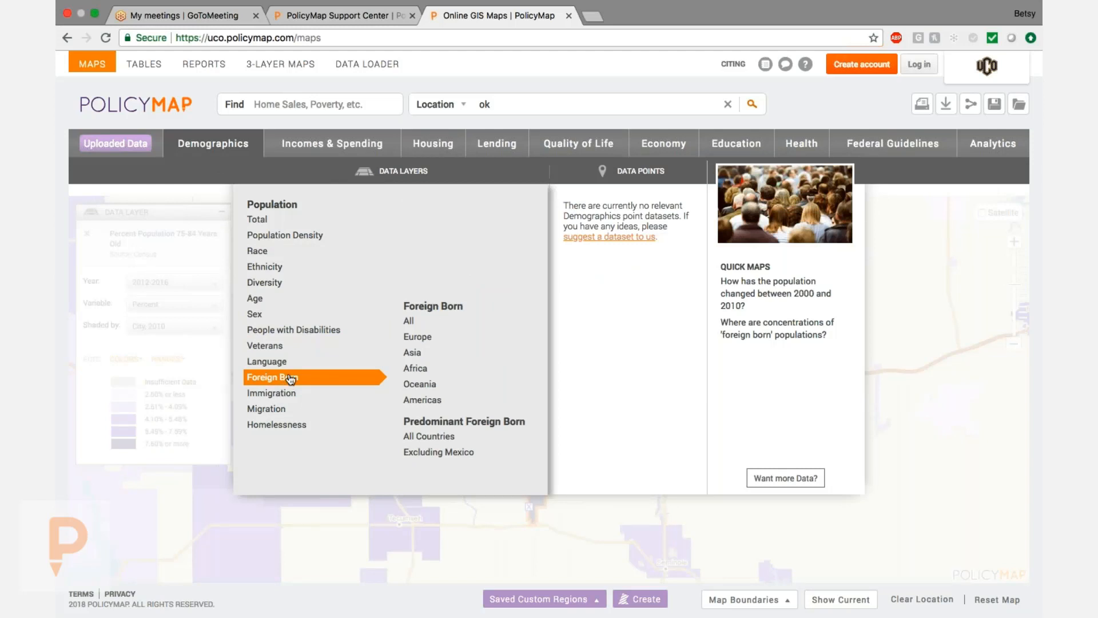
mouse_move(299, 365)
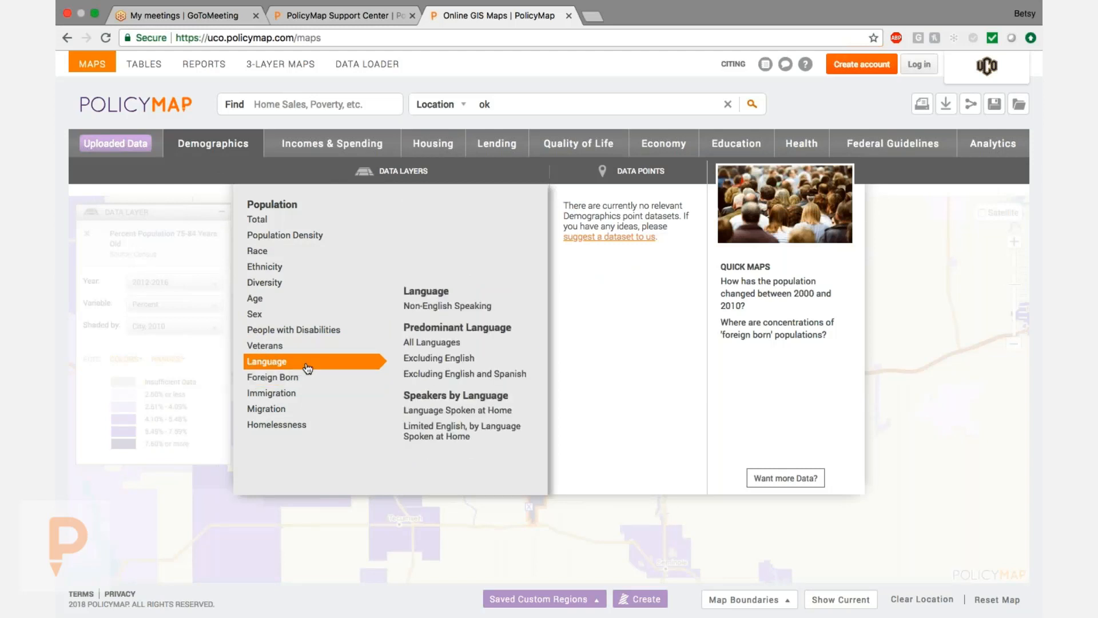
left_click(429, 375)
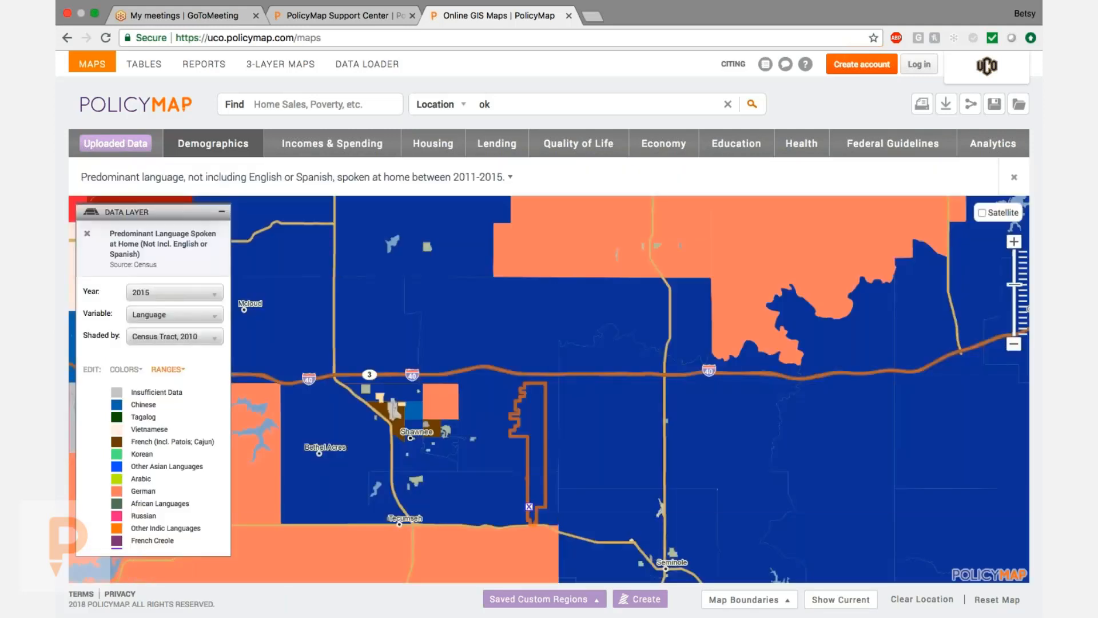
Step: Replace the location search with "edmon" and locate the city of Edmond, OK on the map
key("BackSpace")
key("BackSpace")
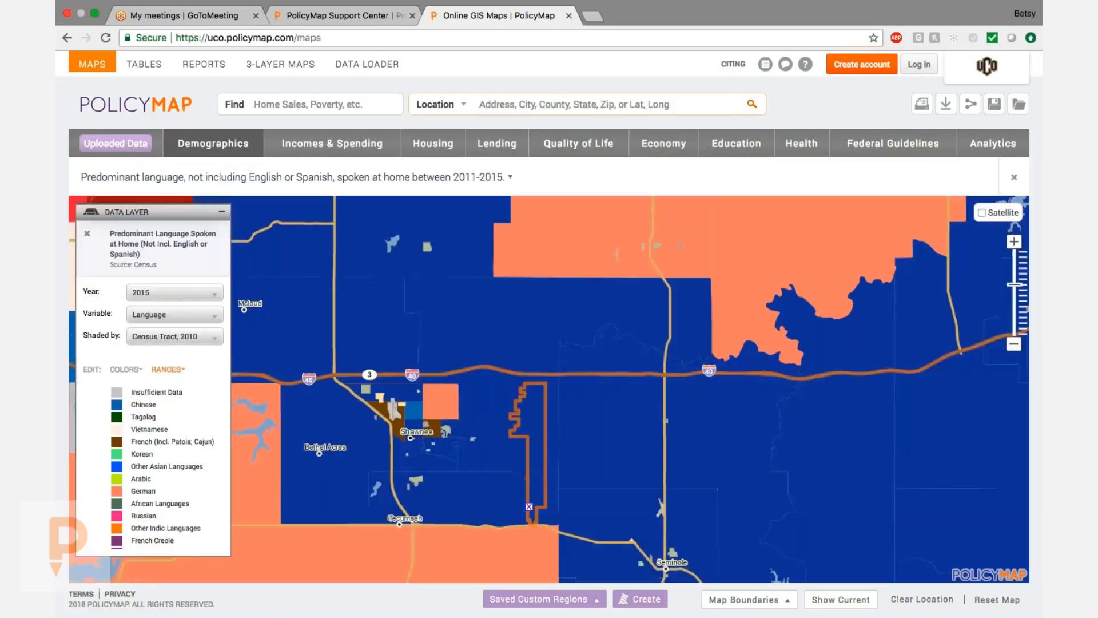
type("edmon")
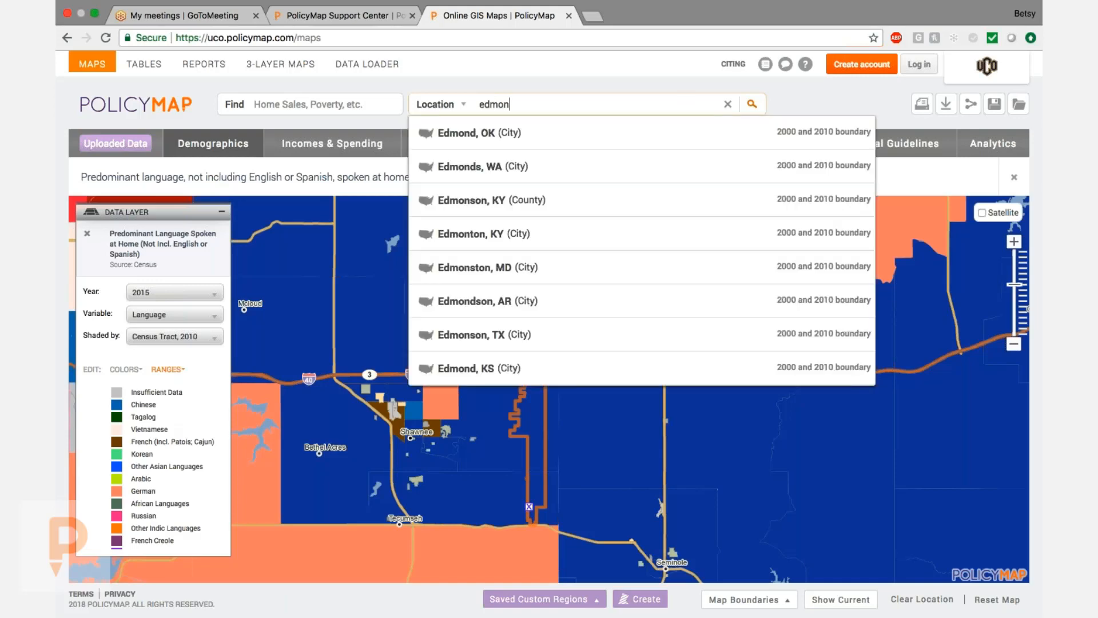
left_click(541, 140)
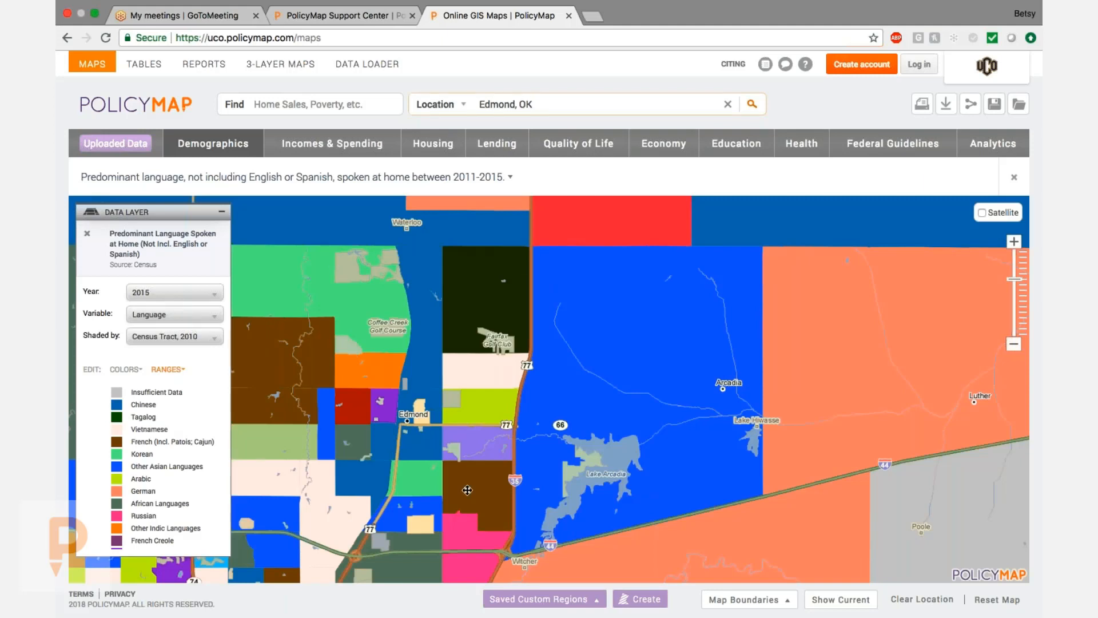
Step: Inspect the predominant language spoken at home in several census tracts around Edmond and read the layer's description
left_click(1015, 344)
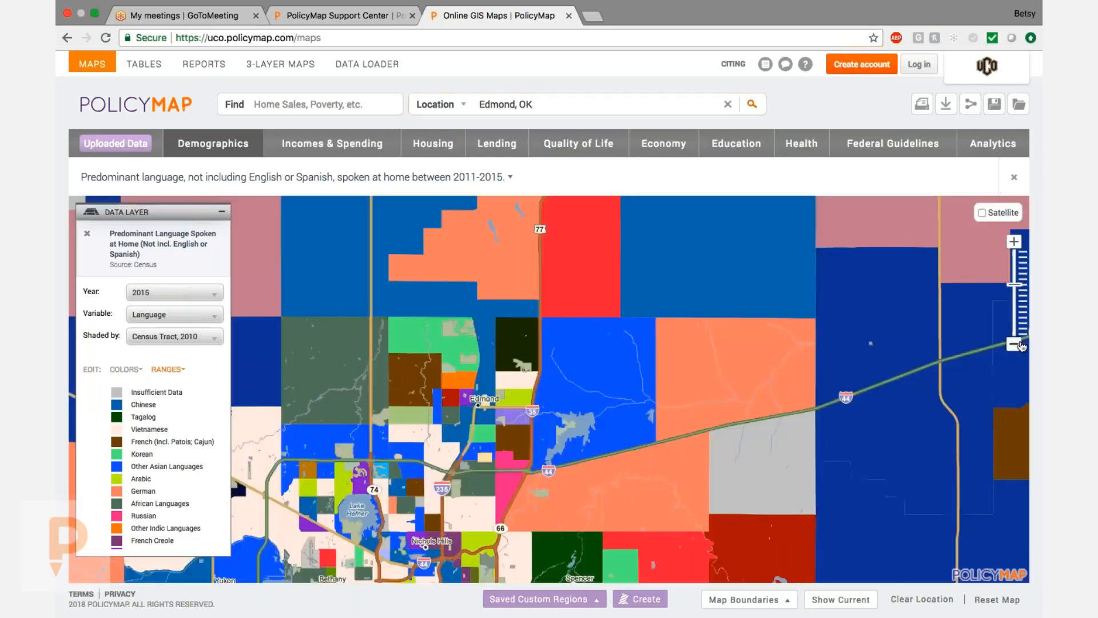
left_click(656, 402)
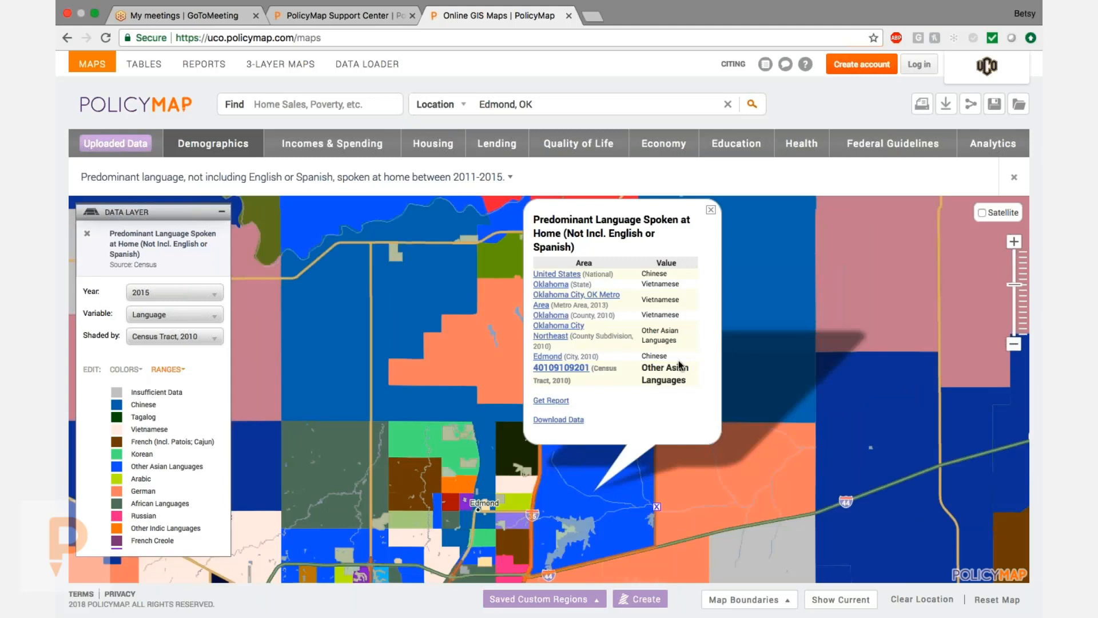
left_click(497, 467)
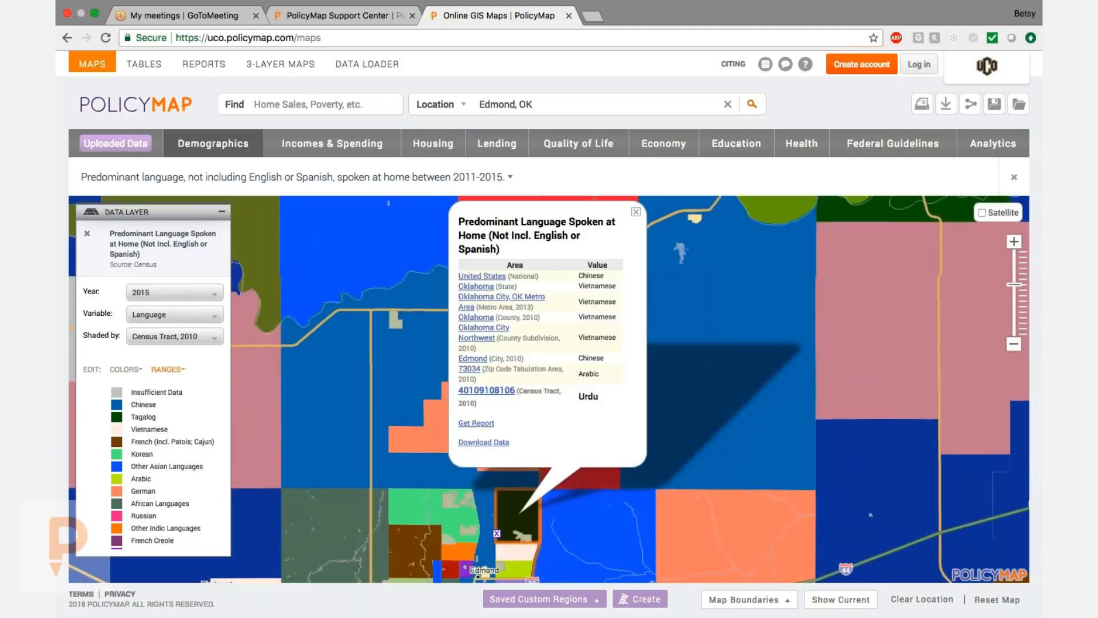
left_click(474, 496)
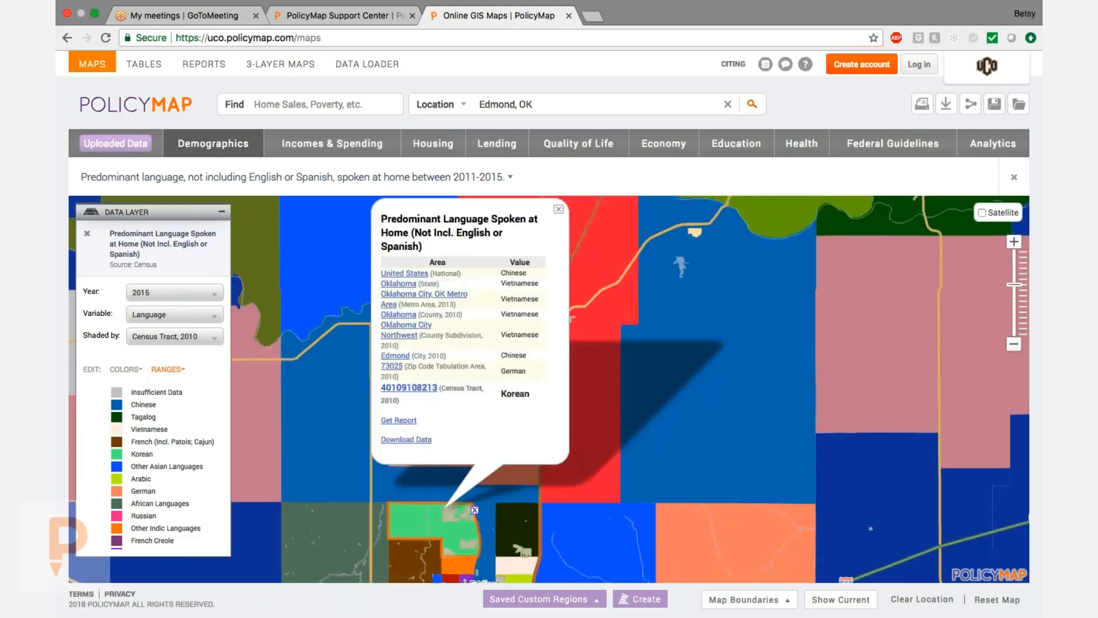
left_click_drag(610, 480, 671, 420)
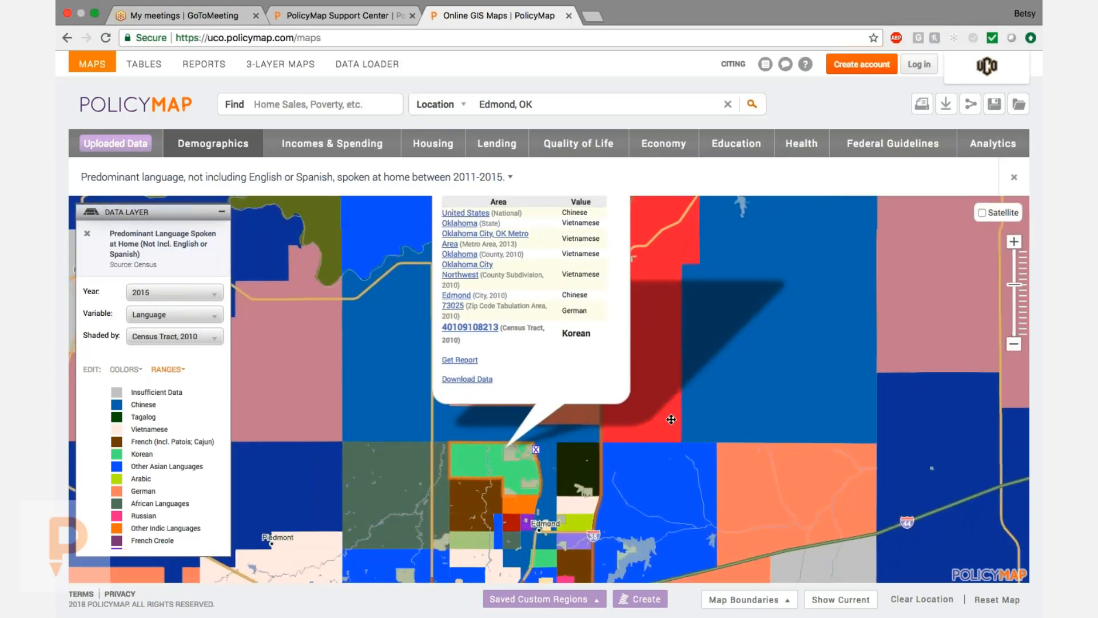
left_click(510, 528)
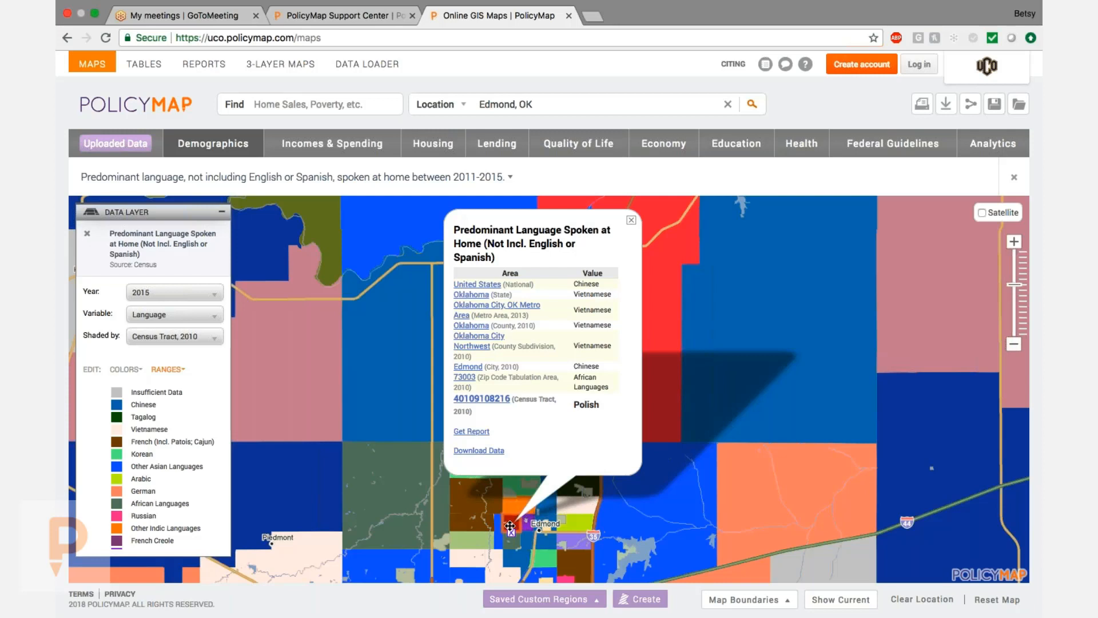
left_click(483, 177)
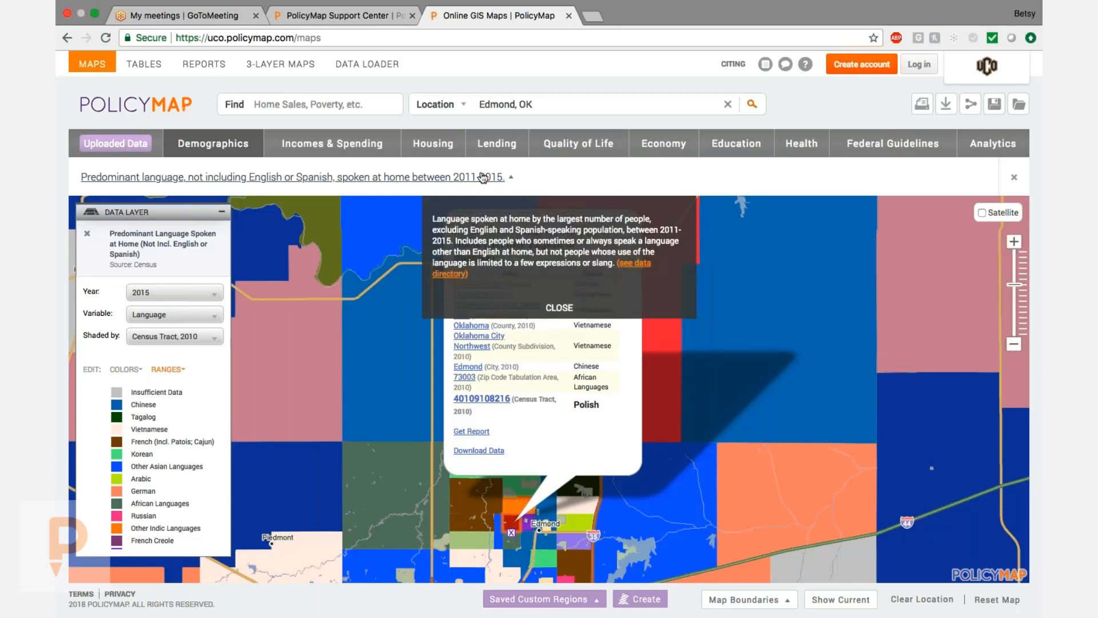
left_click(559, 307)
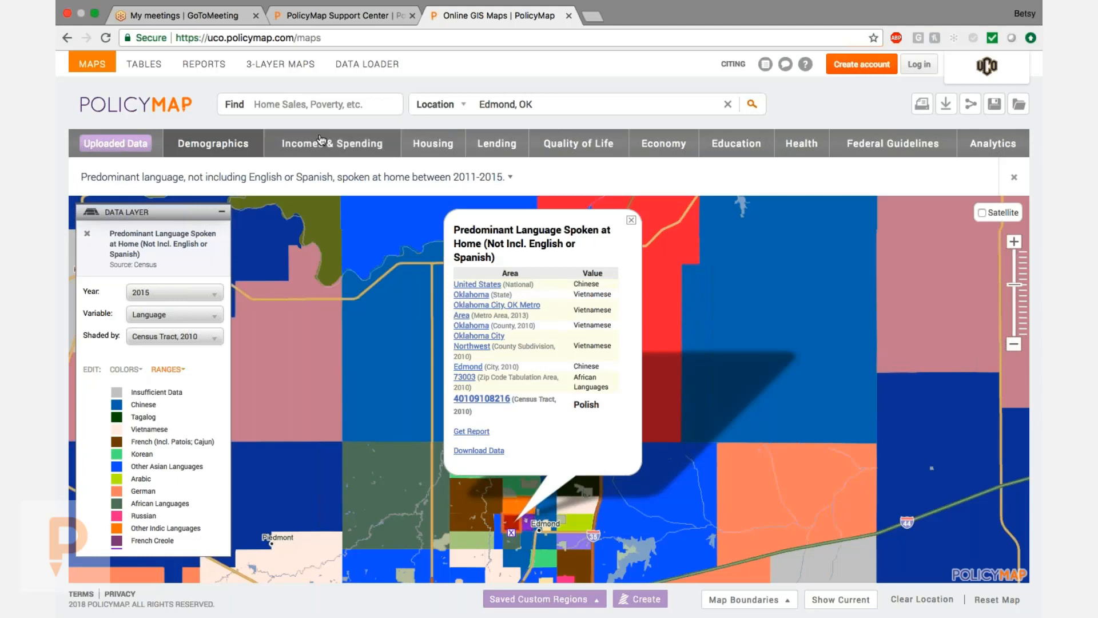
Step: Browse the Demographics data layers, including the Race, Household Race and Presidential election options
left_click(252, 140)
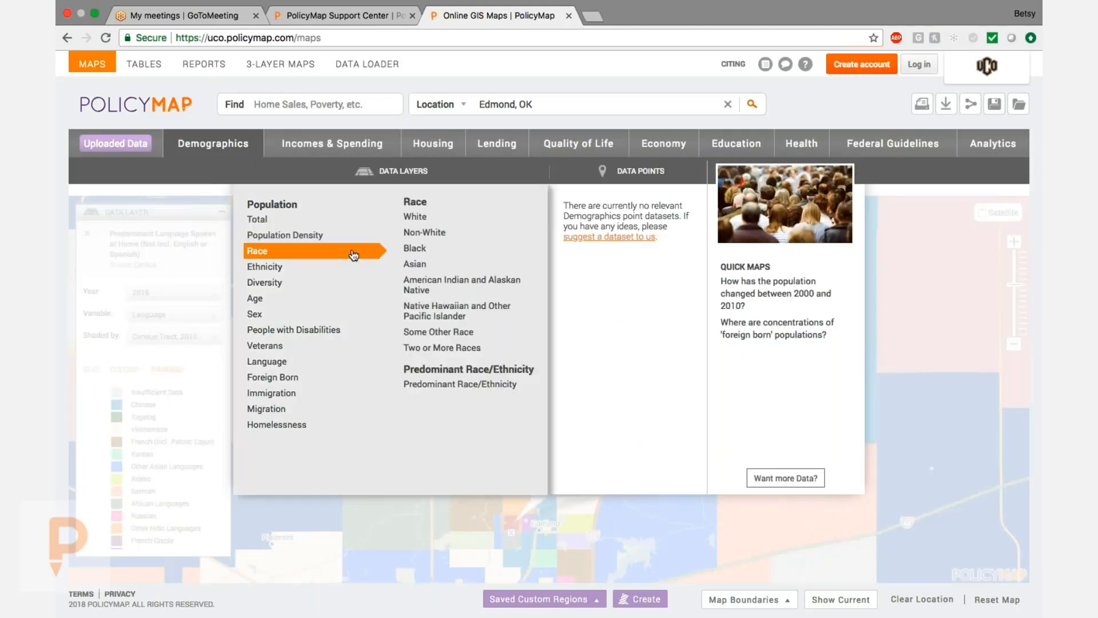
mouse_move(449, 237)
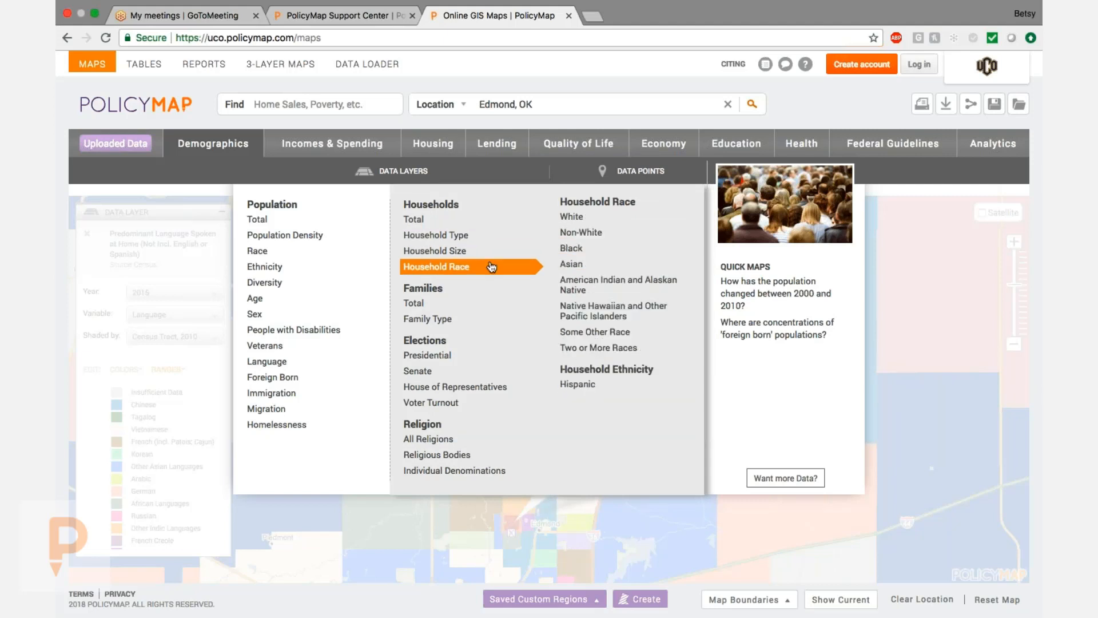
mouse_move(480, 258)
mouse_move(463, 326)
mouse_move(444, 358)
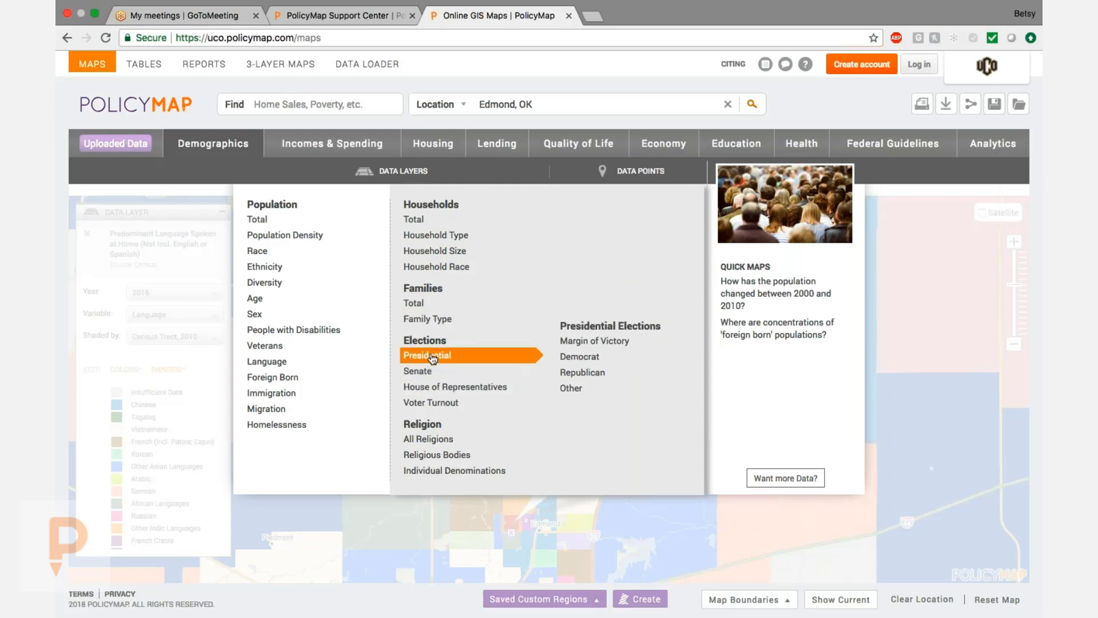
mouse_move(429, 390)
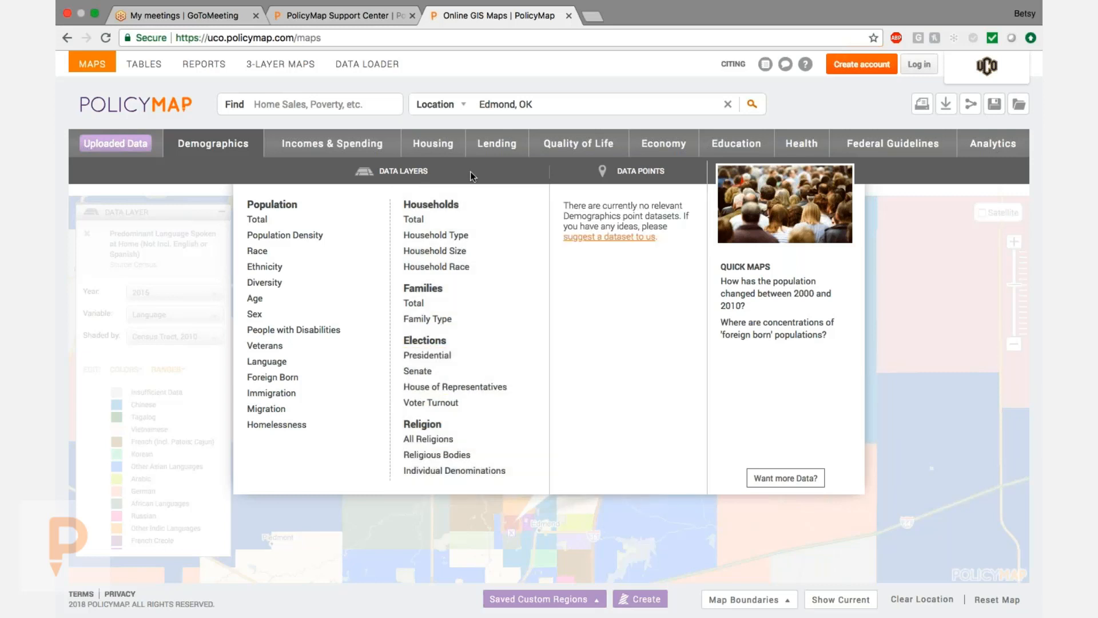
Step: Map the Per Capita Income layer and replace the location search with "okla" to locate Oklahoma, OK
left_click(330, 145)
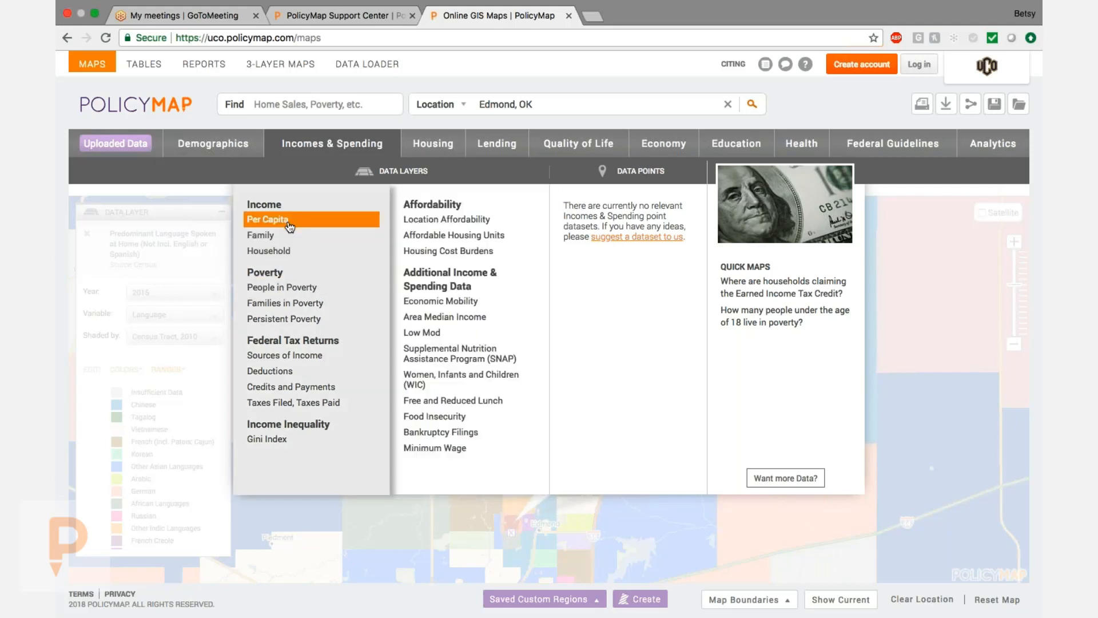
left_click(314, 225)
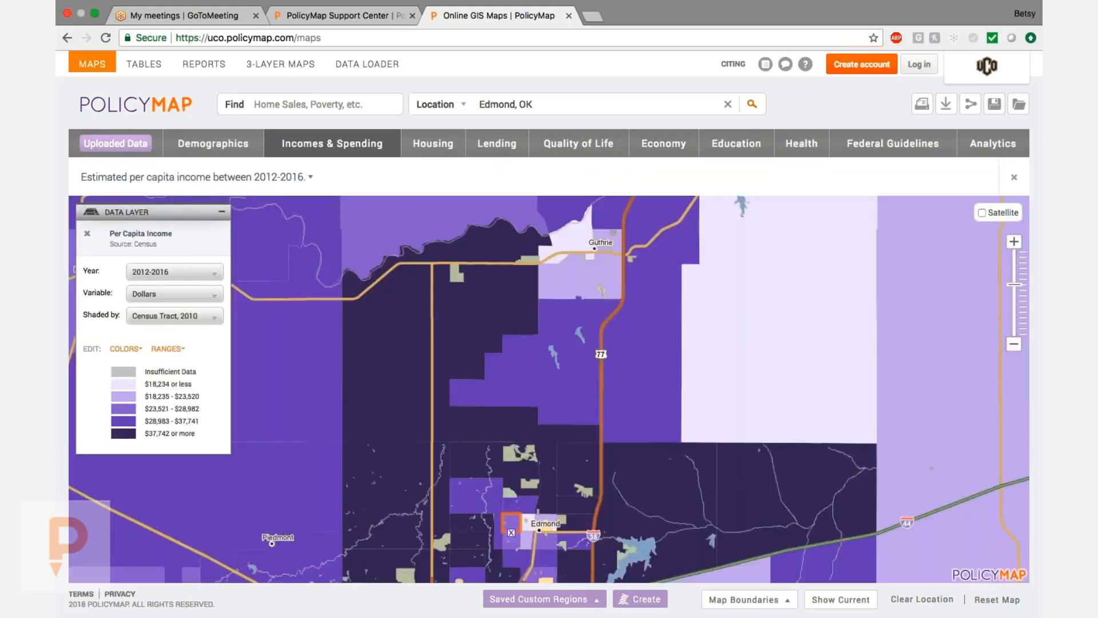
left_click_drag(616, 109, 379, 96)
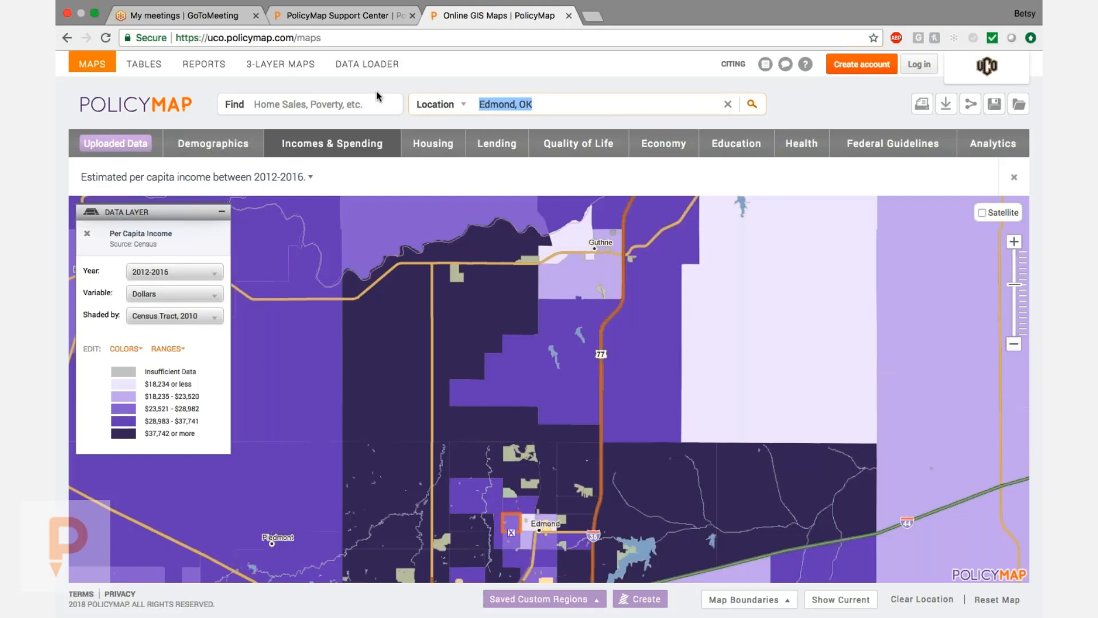
type("okla")
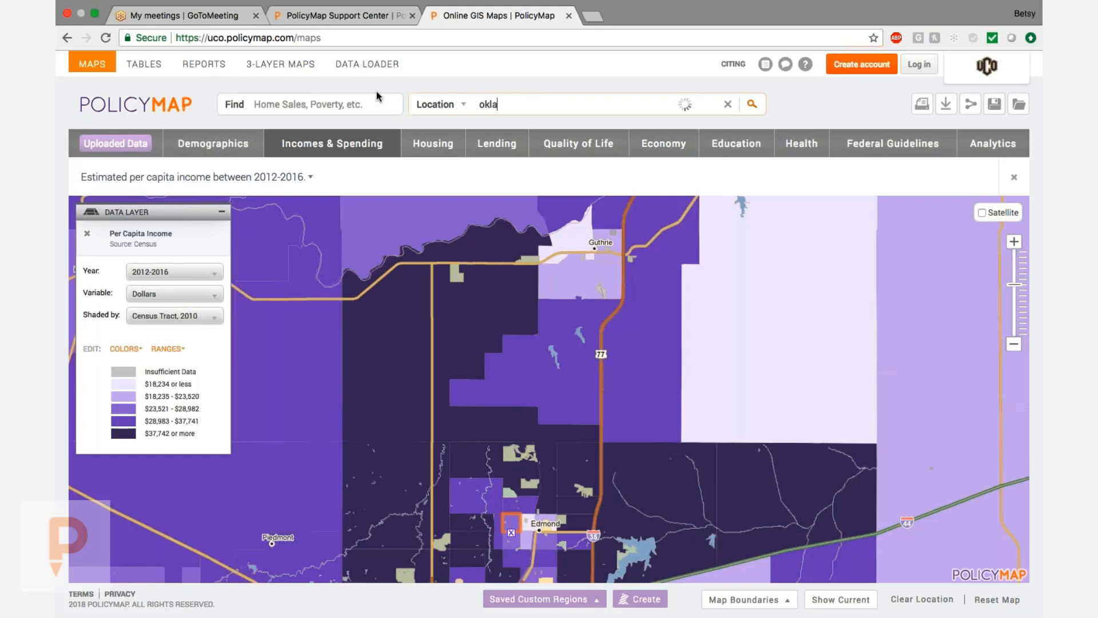
left_click(469, 167)
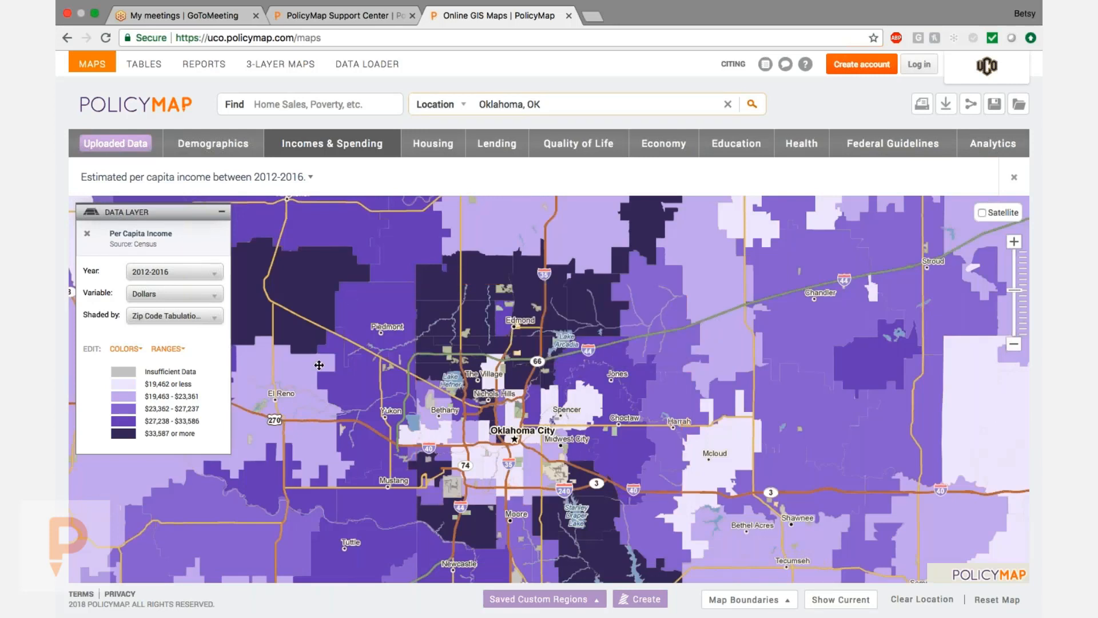
Step: Compare the geography levels available for shading the per capita income layer at several zoom levels around Oklahoma City
left_click(219, 317)
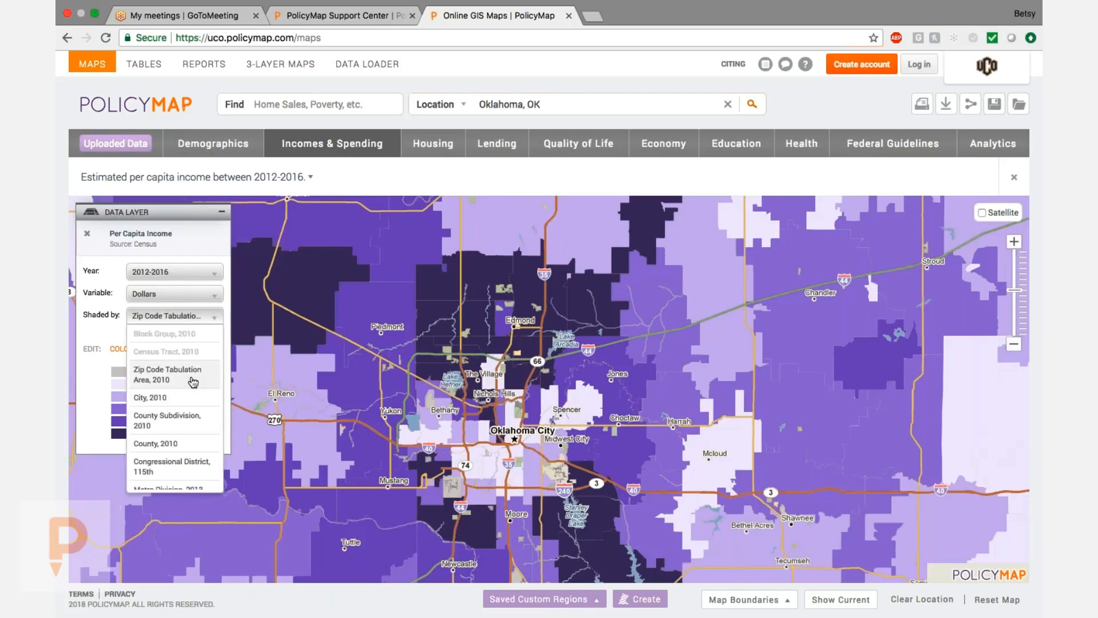
scroll(192, 441, "down", 2)
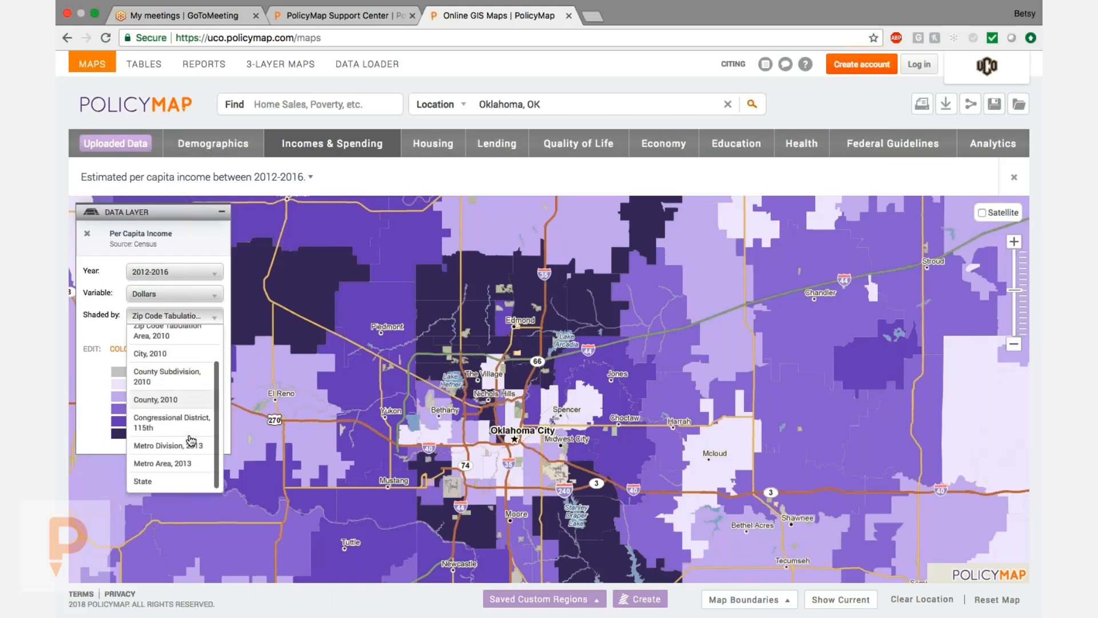
scroll(191, 440, "up", 3)
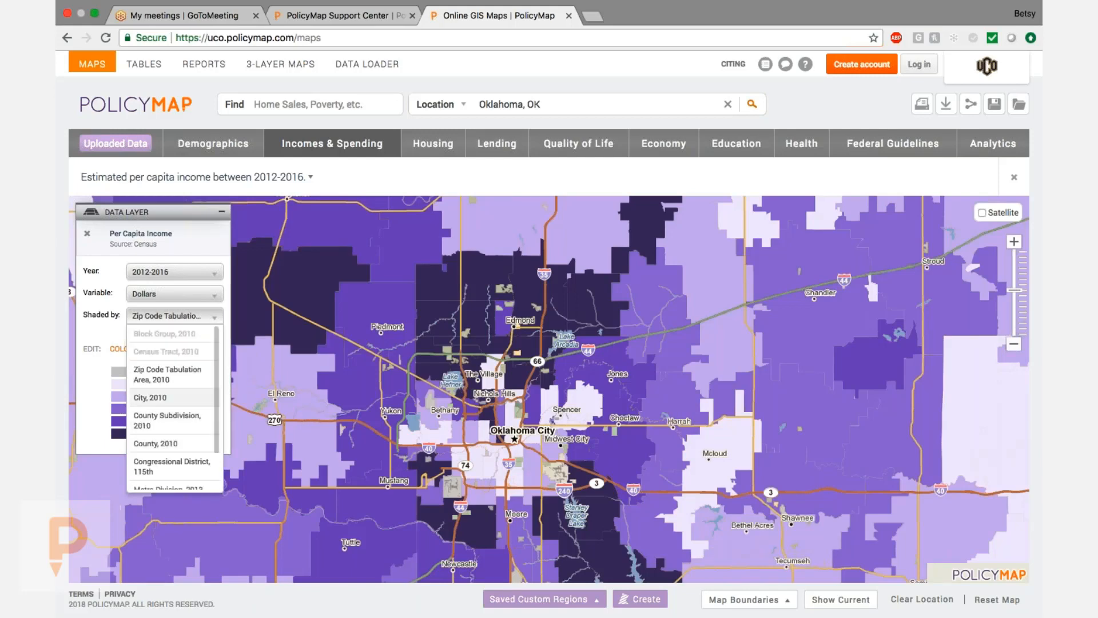
left_click(1014, 242)
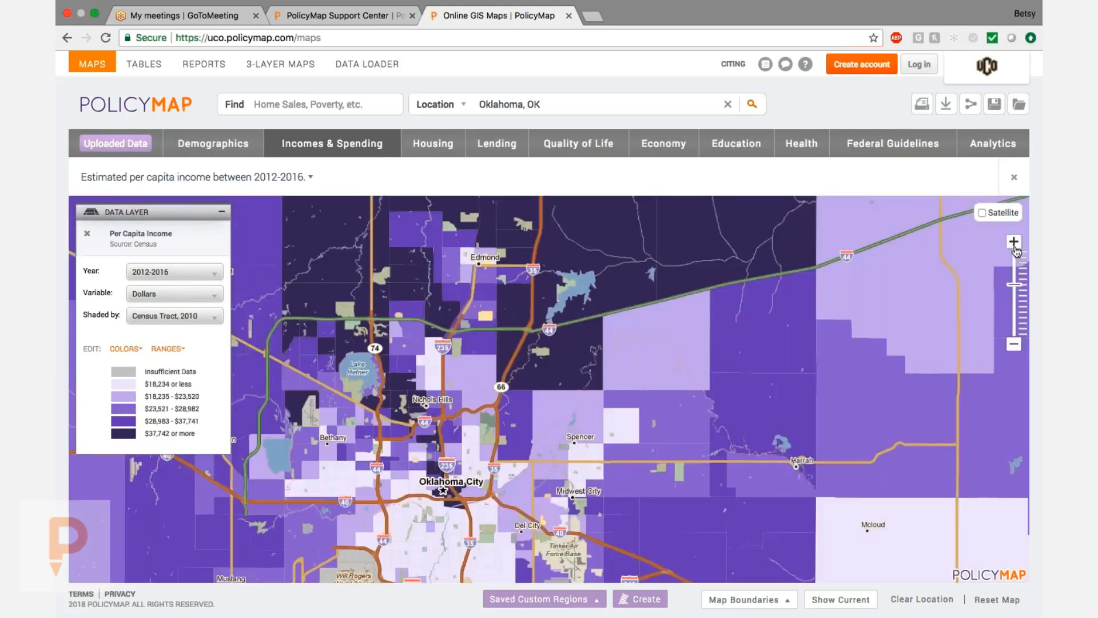
left_click(1013, 242)
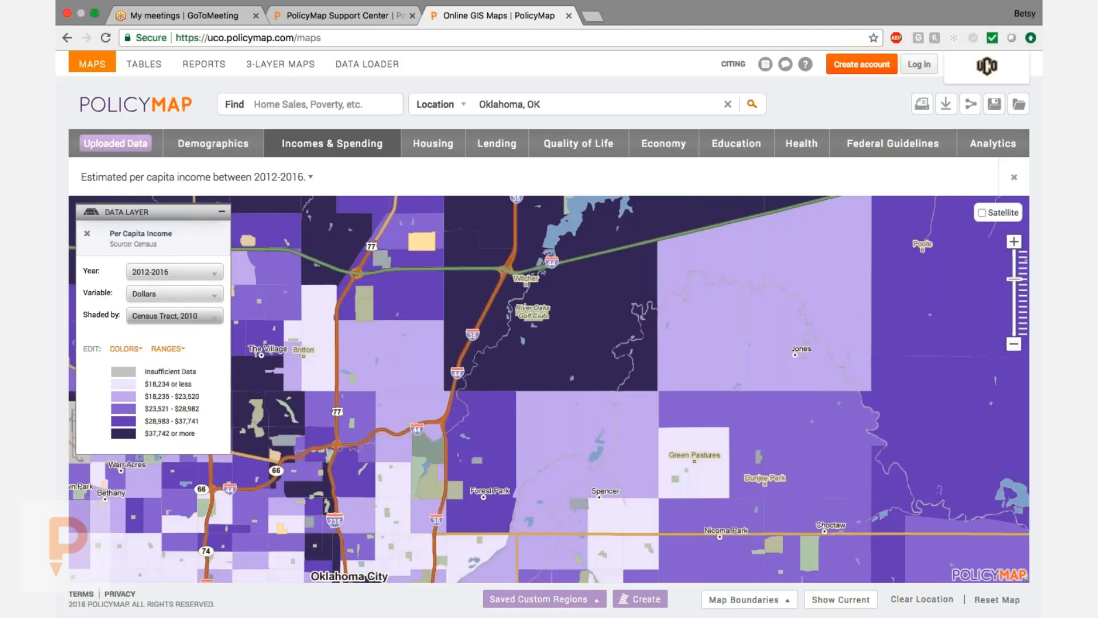
left_click(194, 317)
left_click(197, 317)
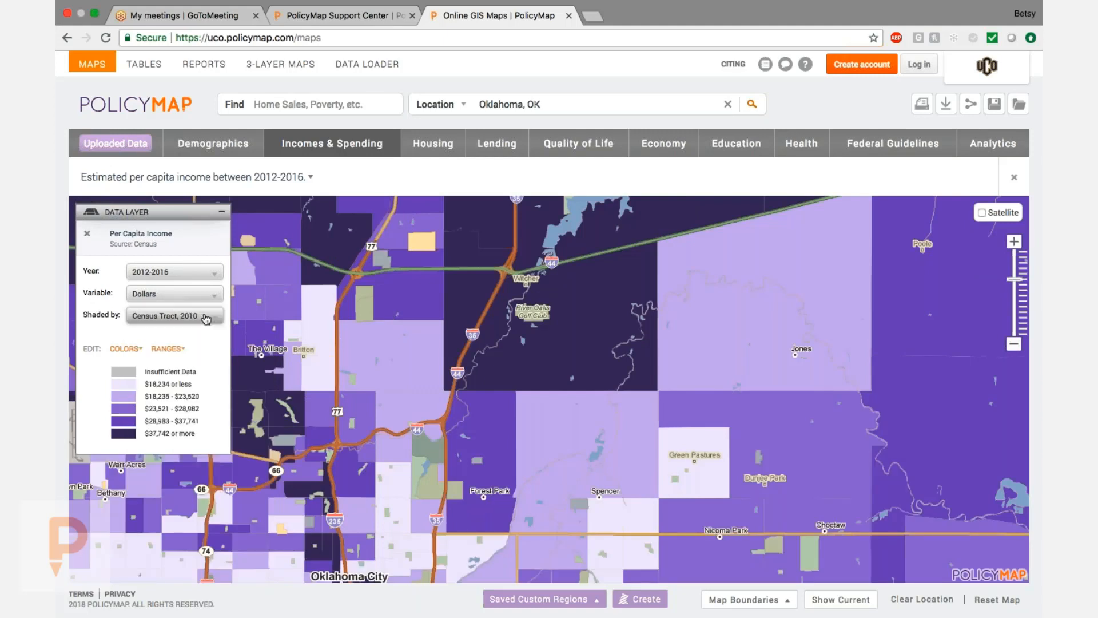
left_click(1013, 241)
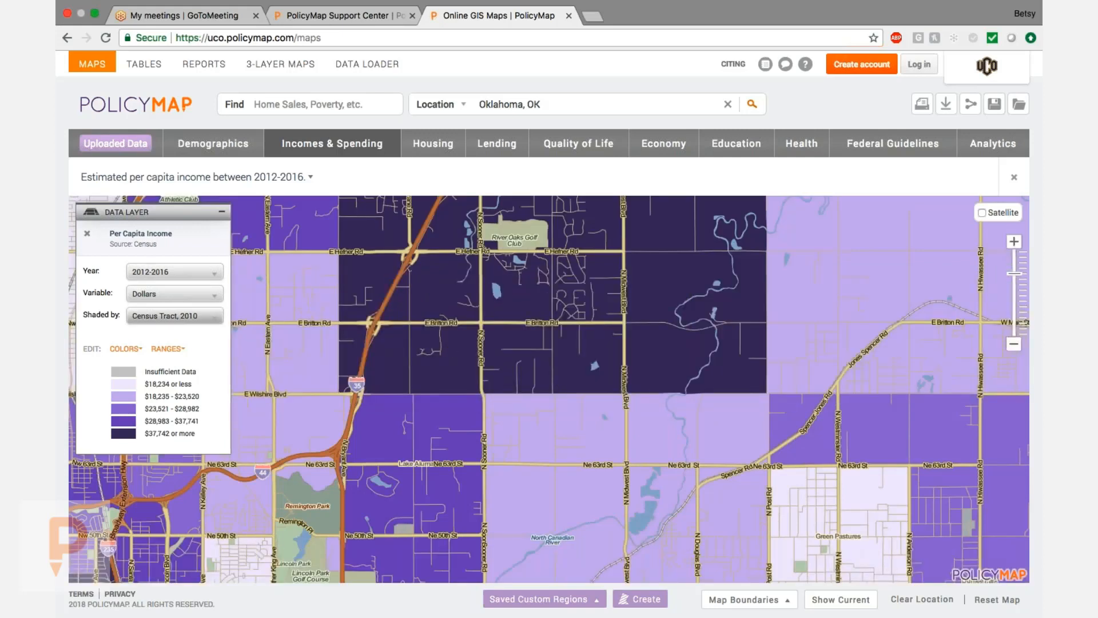
left_click(212, 318)
left_click(213, 320)
Step: Keep the 2012-2016 period for the per capita income layer and set its variable to Percent change (5 years)
left_click(211, 275)
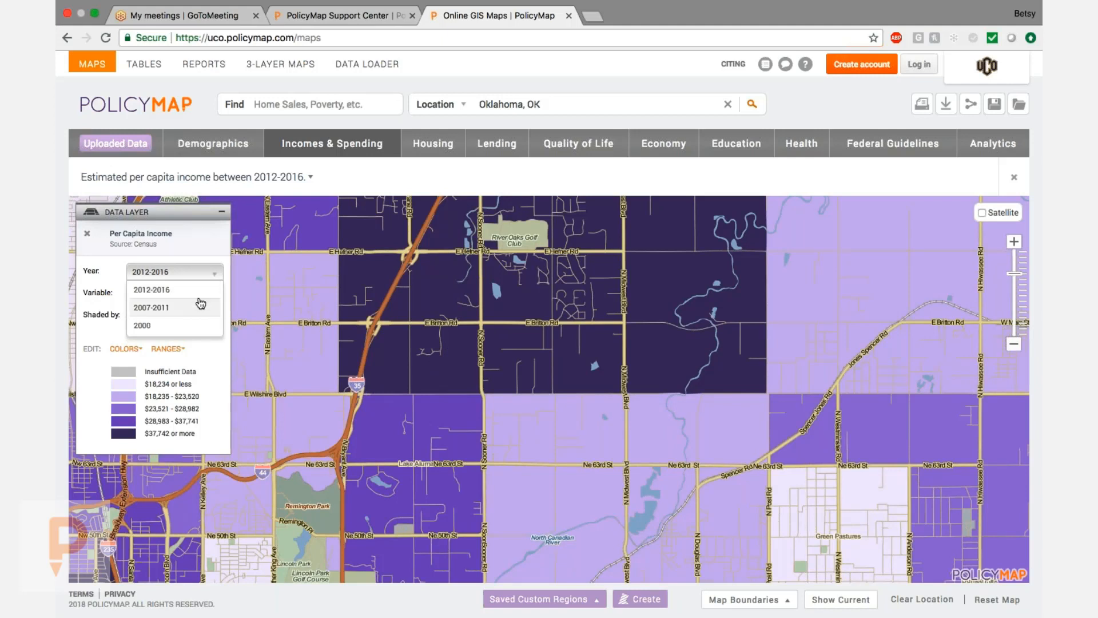
left_click(202, 291)
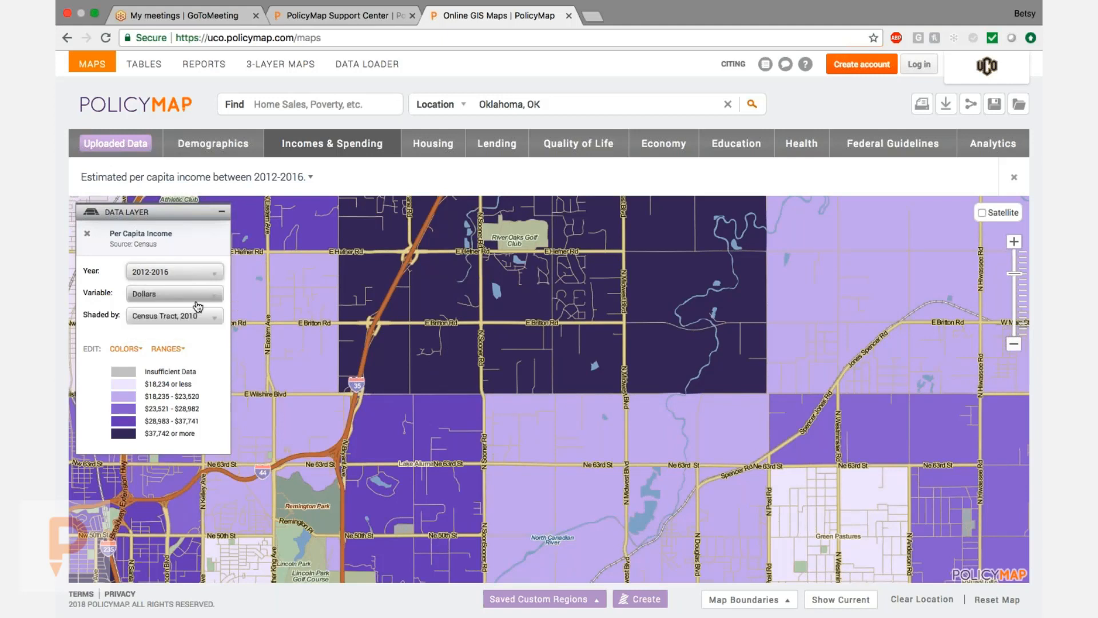
left_click(205, 316)
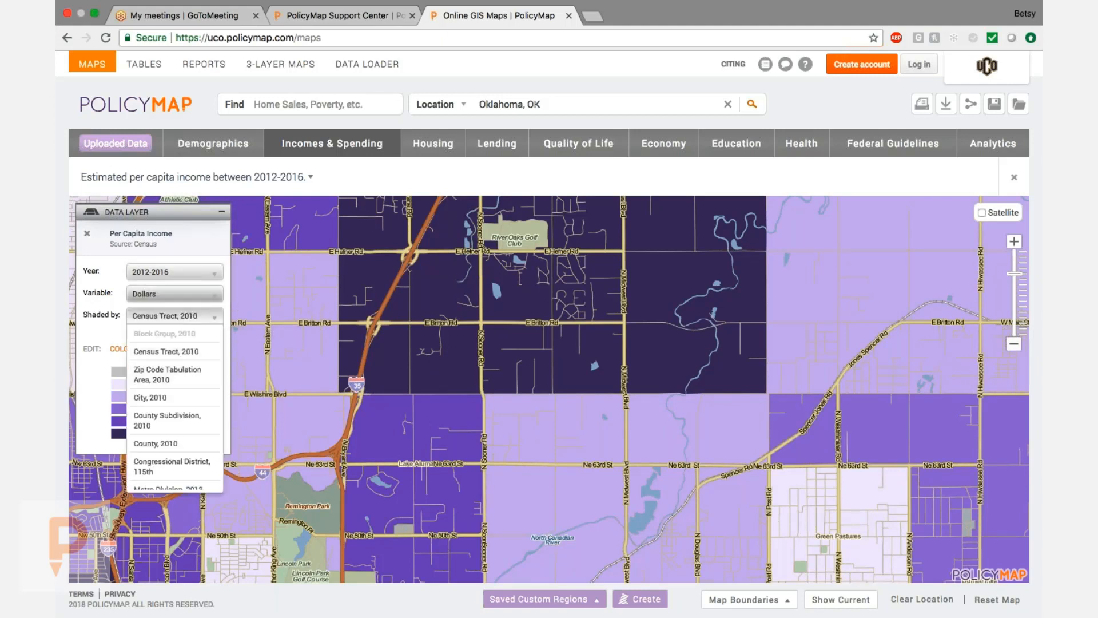
left_click(200, 296)
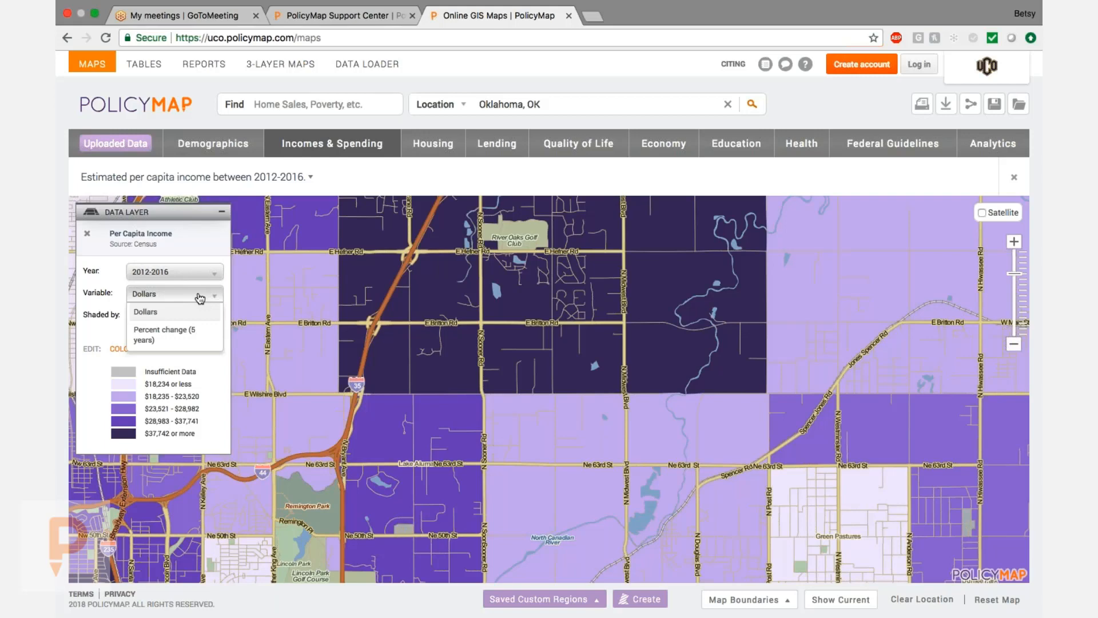
left_click(192, 336)
left_click(1013, 344)
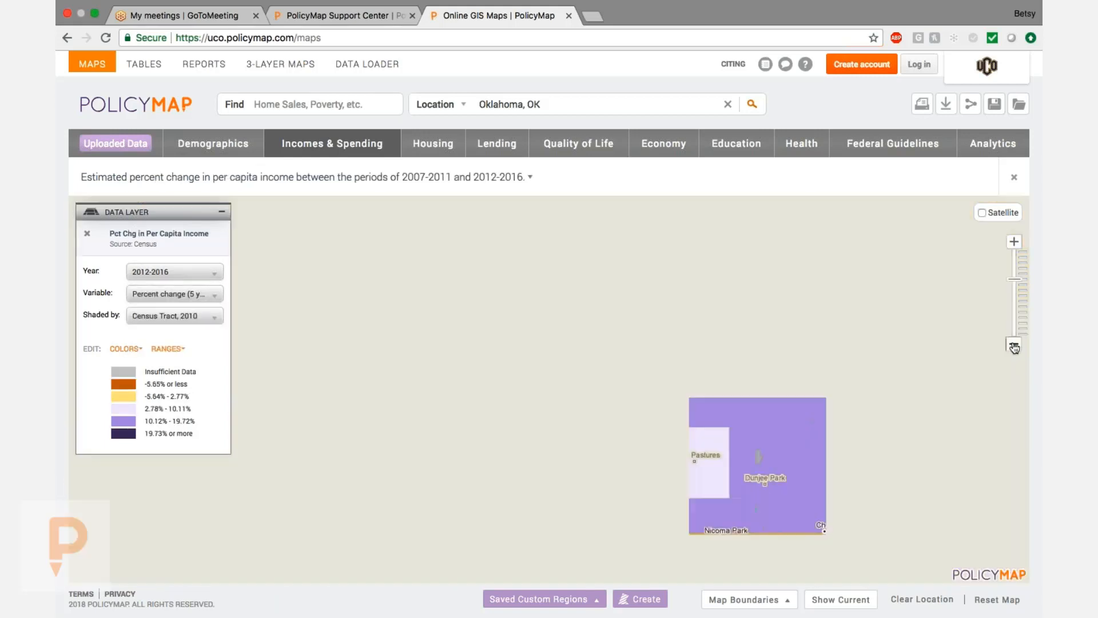
left_click(1014, 346)
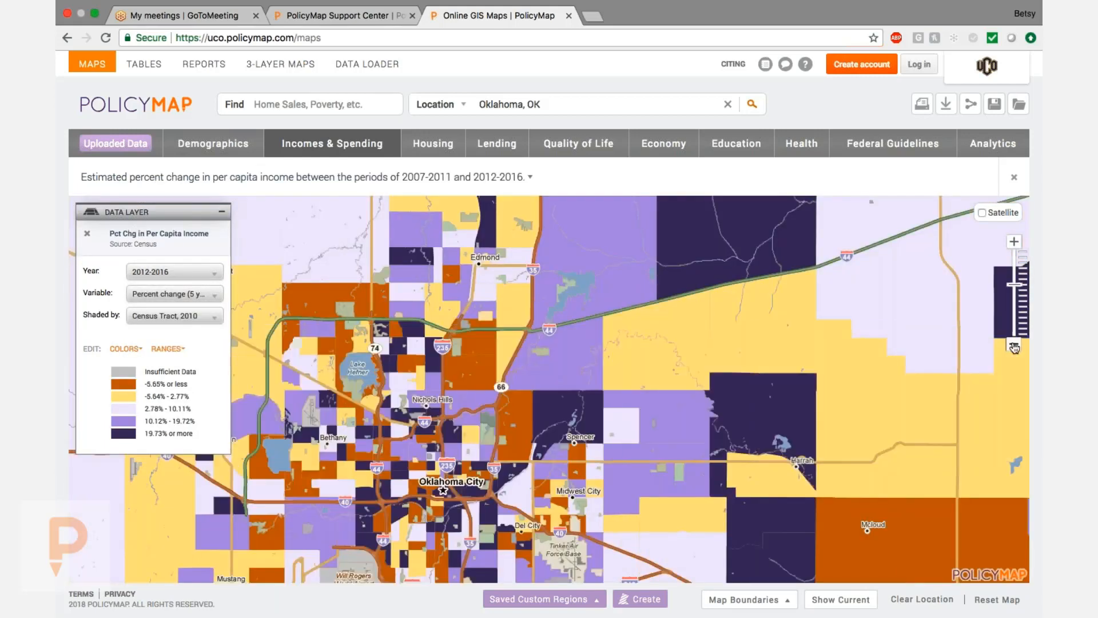
left_click_drag(941, 270, 1005, 252)
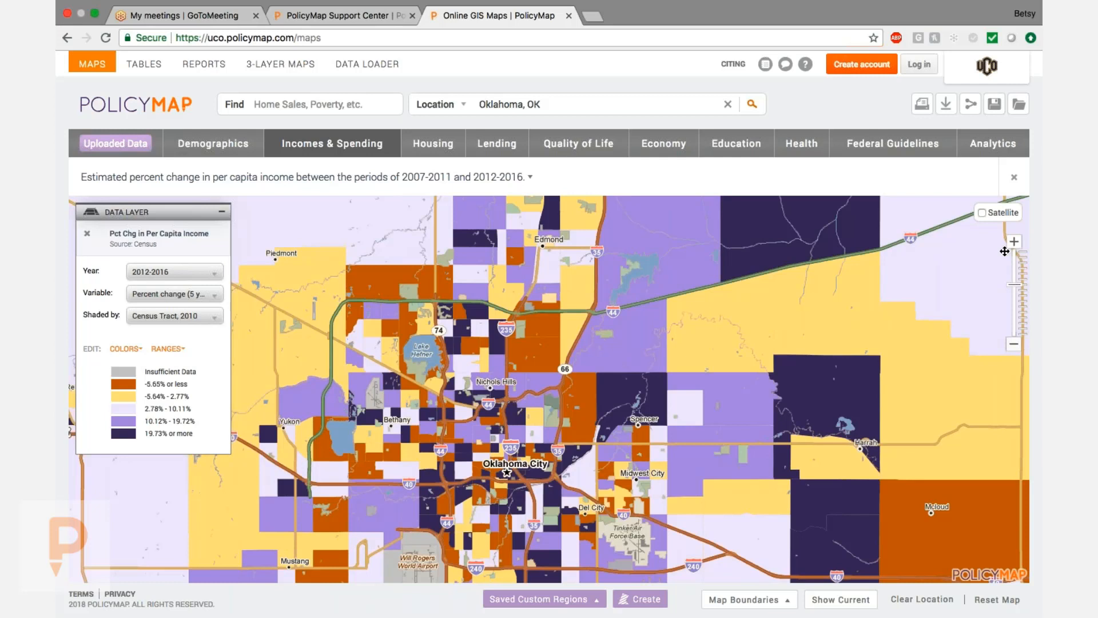
Step: Open the image export of the map and review its settings, including the additional options
left_click(922, 106)
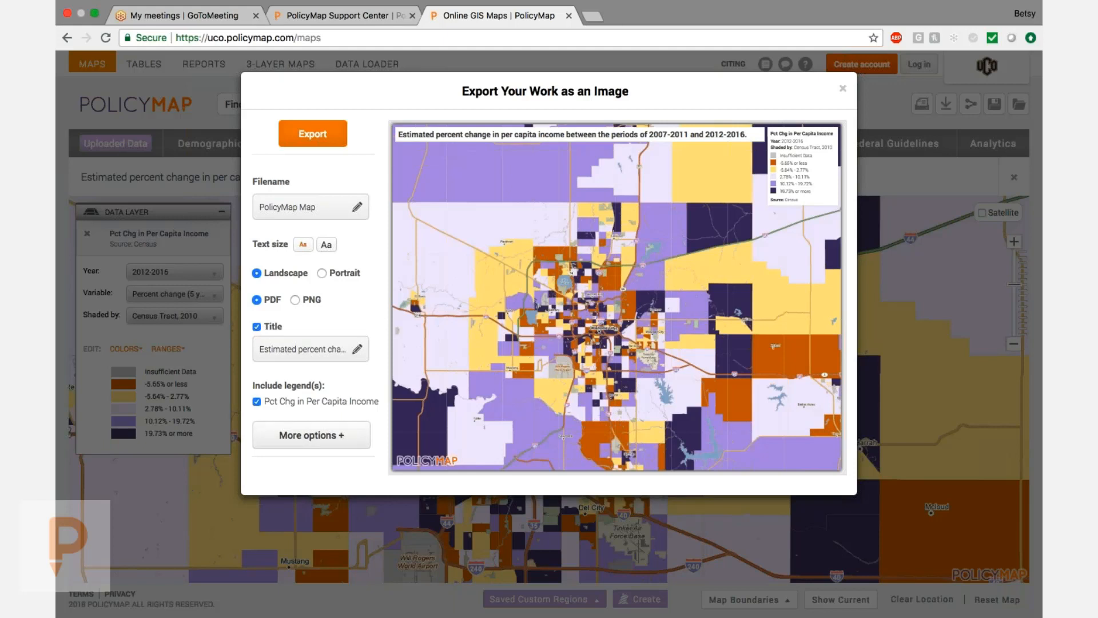
left_click(312, 435)
scroll(255, 429, "down", 3)
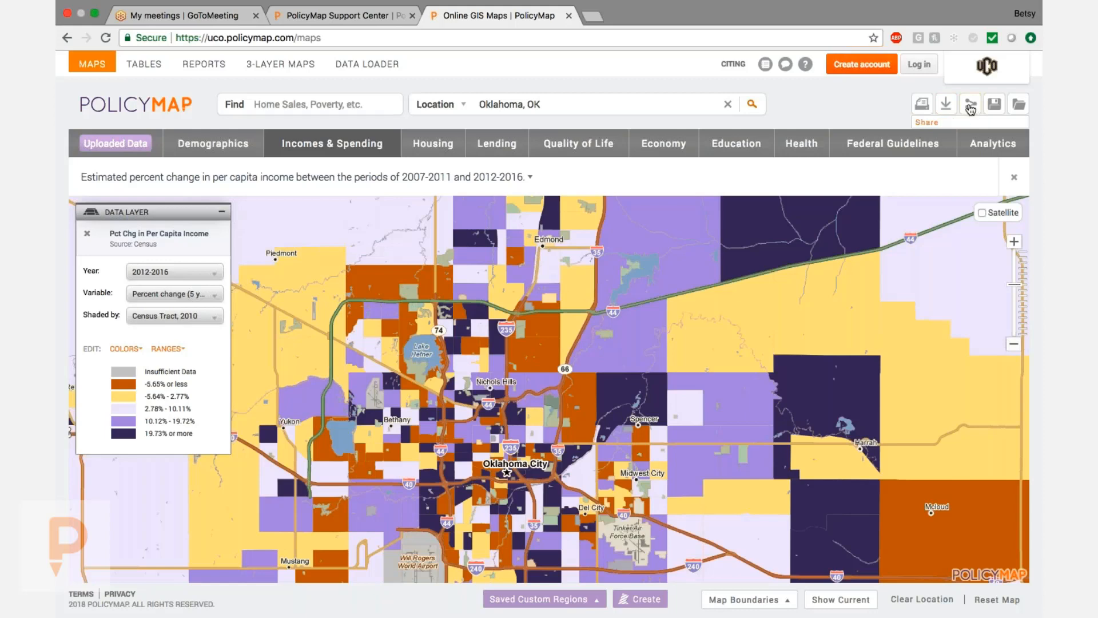
Step: Review the ways to share the map, including the social media options, and close the sharing dialog
left_click(970, 106)
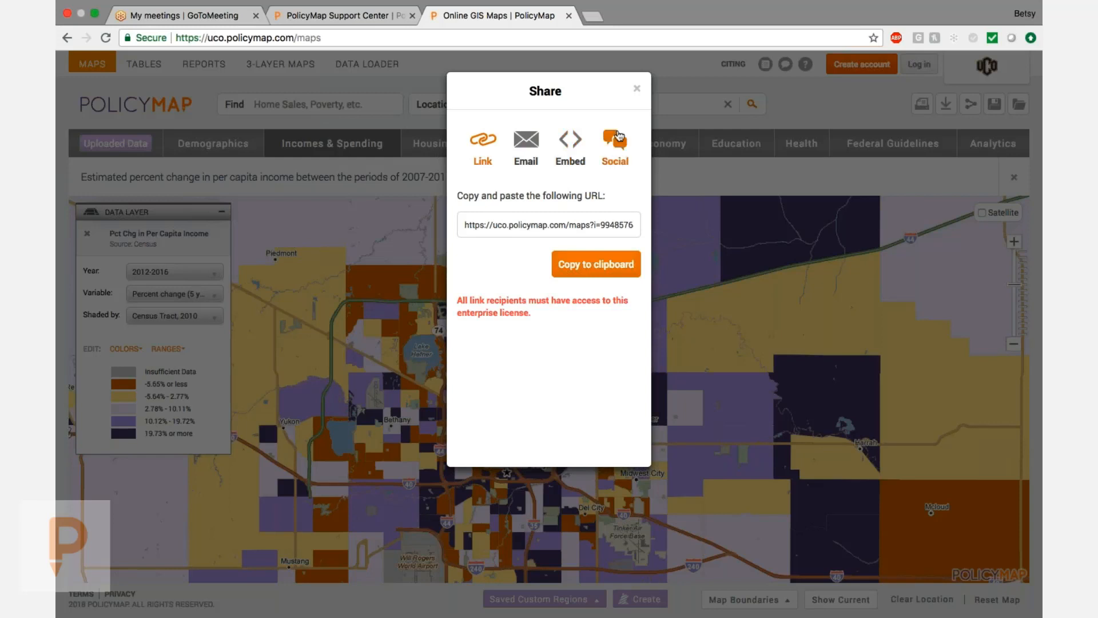
left_click(611, 146)
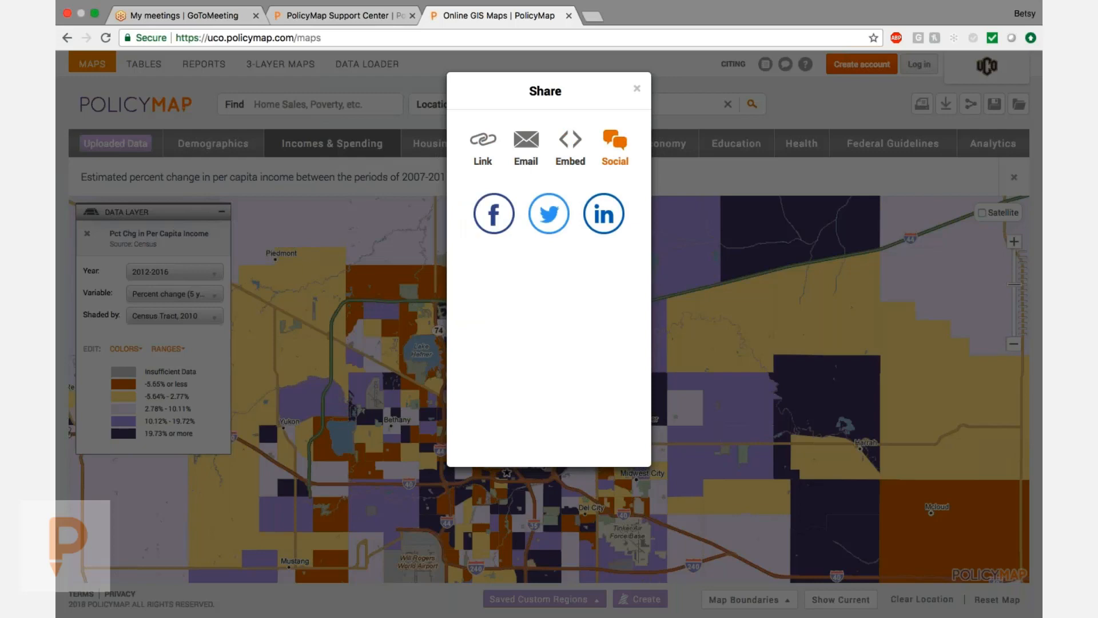
left_click(637, 88)
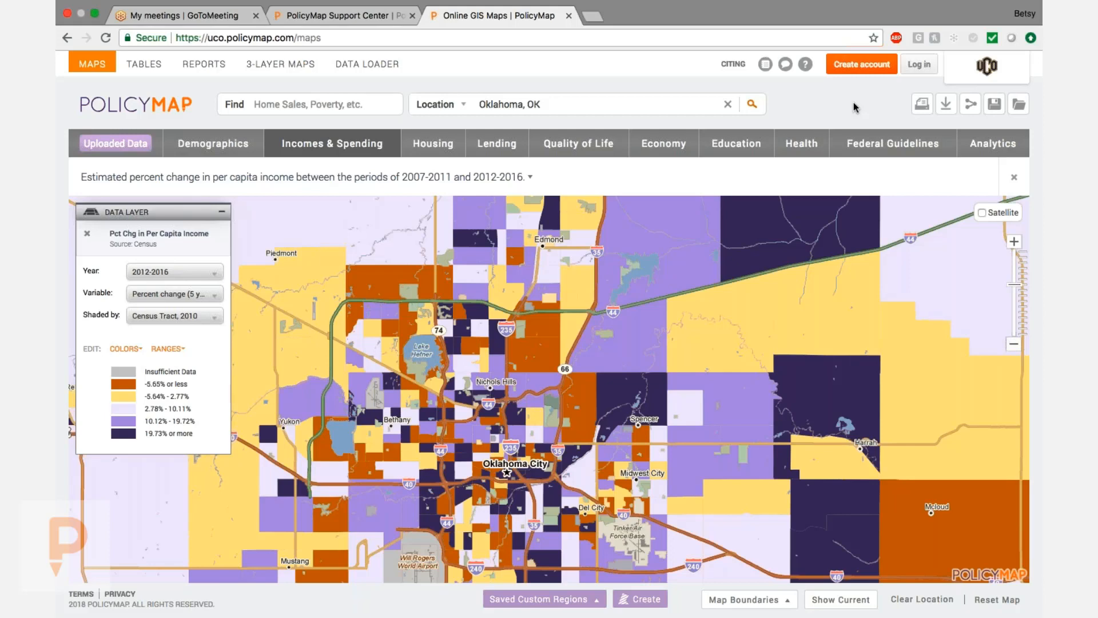
Step: Map the Gini Index layer from the income inequality data and read the layer's description
left_click(331, 143)
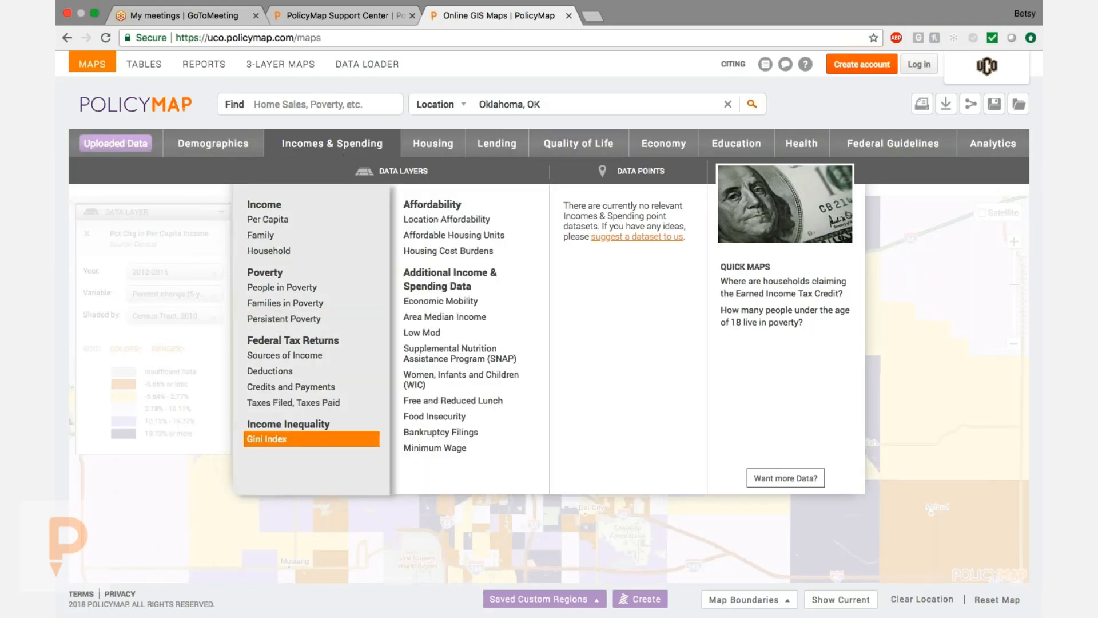
left_click(287, 444)
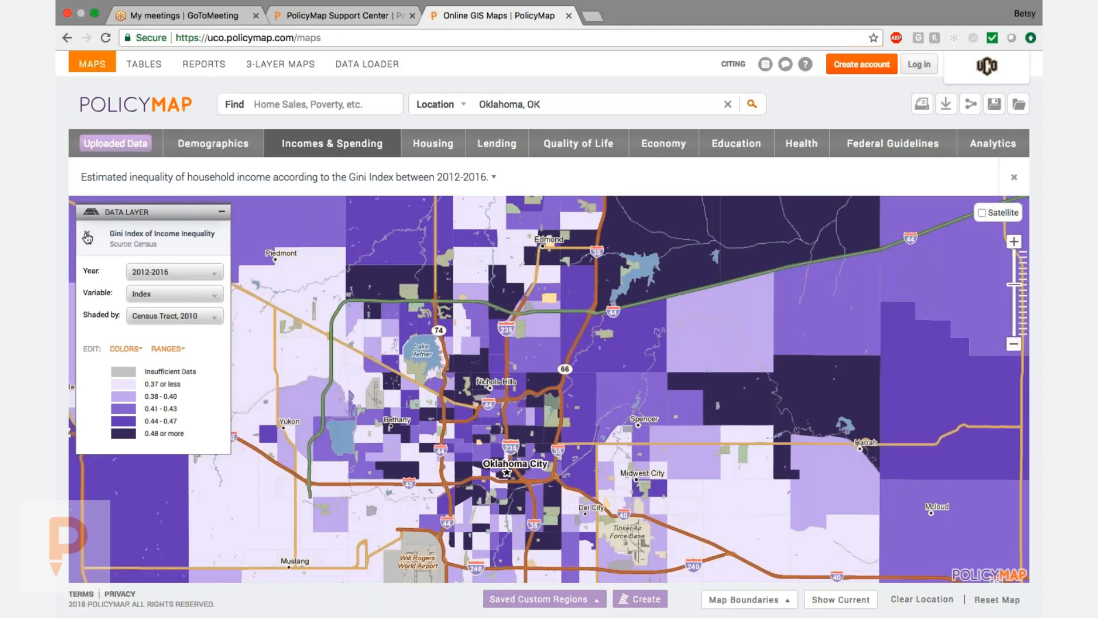
left_click(267, 178)
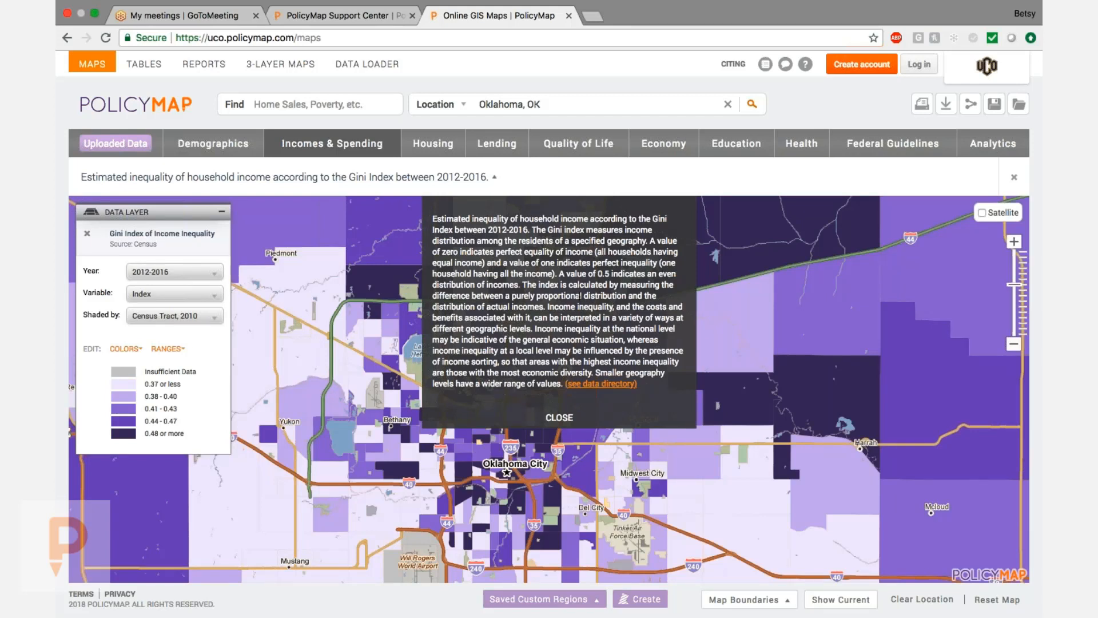
left_click(560, 417)
Step: Inspect the Gini Index and household income figures of two neighboring census tracts just west of Remington Park and Lincoln Park
left_click(1014, 241)
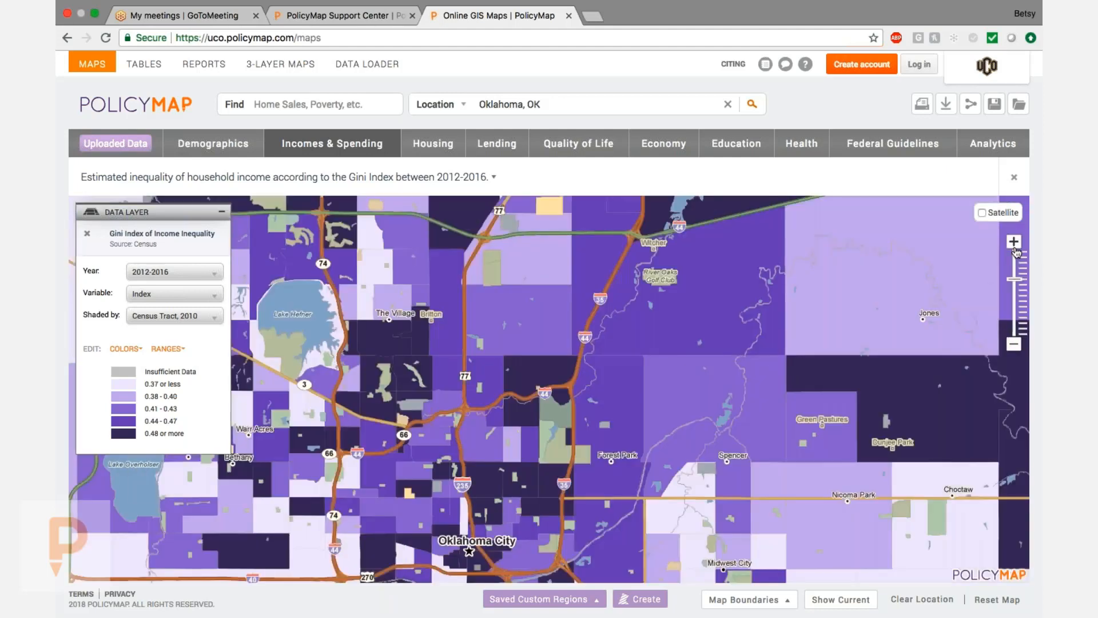
left_click(1014, 247)
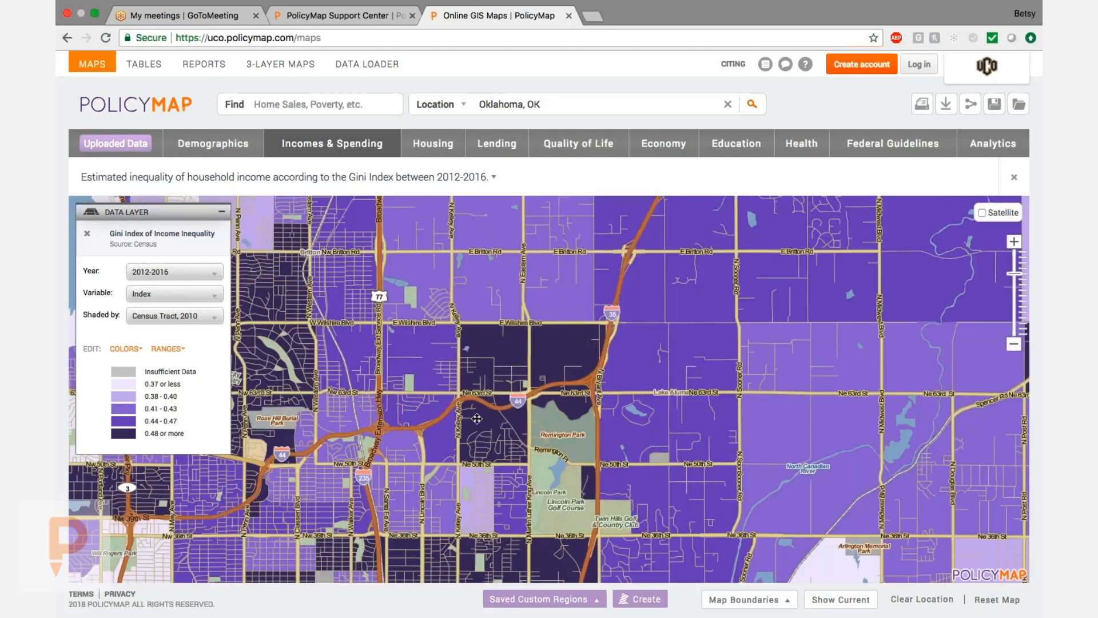
left_click(489, 422)
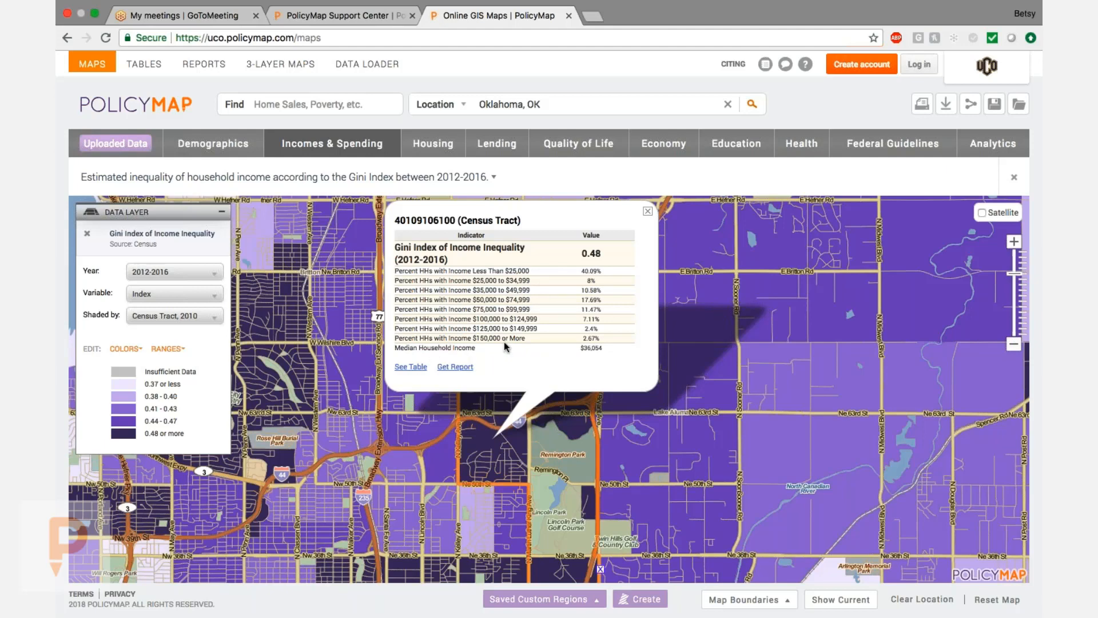
left_click(475, 530)
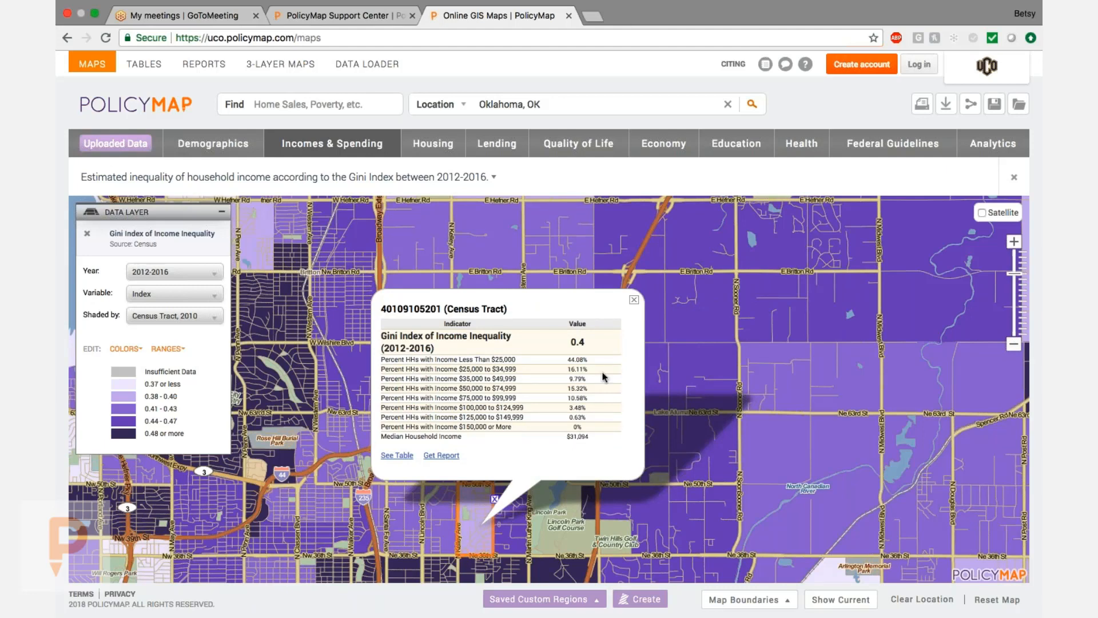
Step: Close the census tract details, recolor the Gini Index layer with the green palette, and review its range settings without changing them
left_click(634, 300)
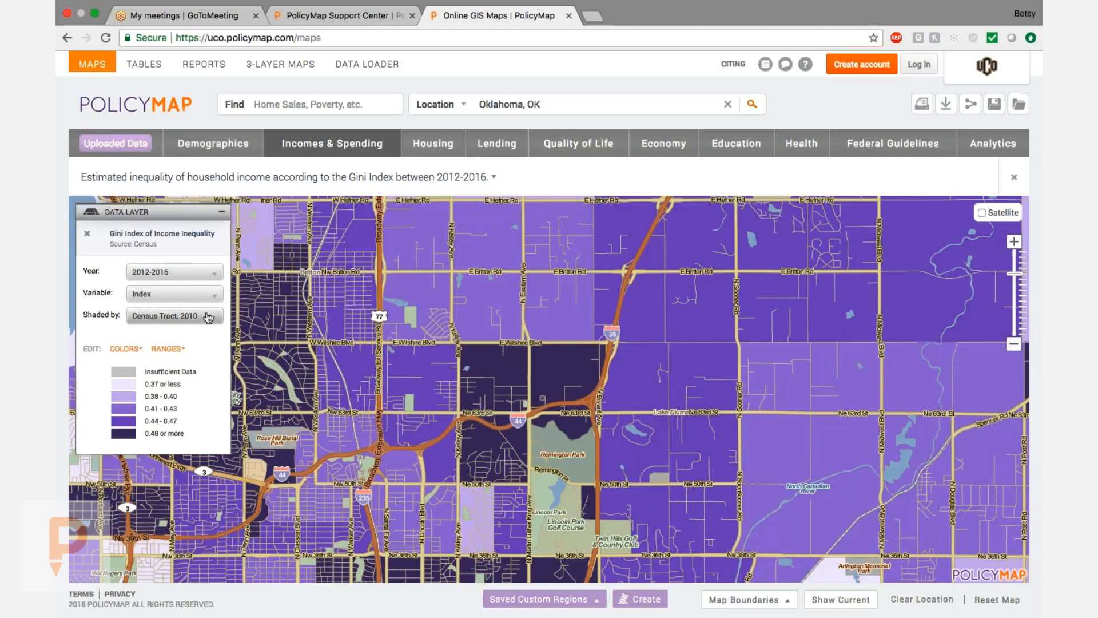
left_click(126, 349)
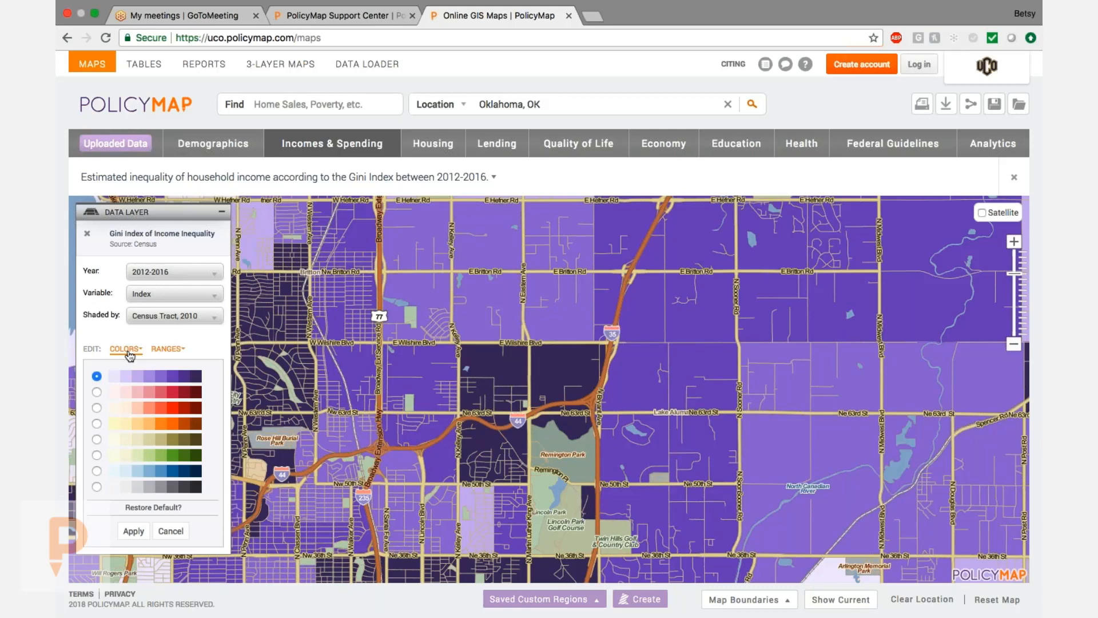
left_click(97, 456)
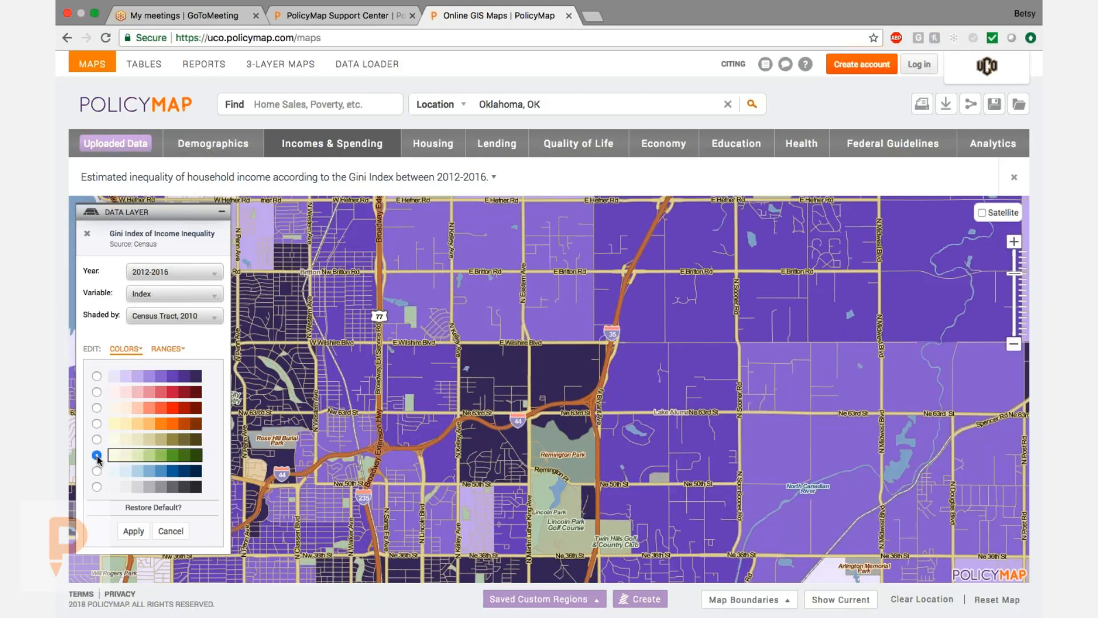
left_click(133, 530)
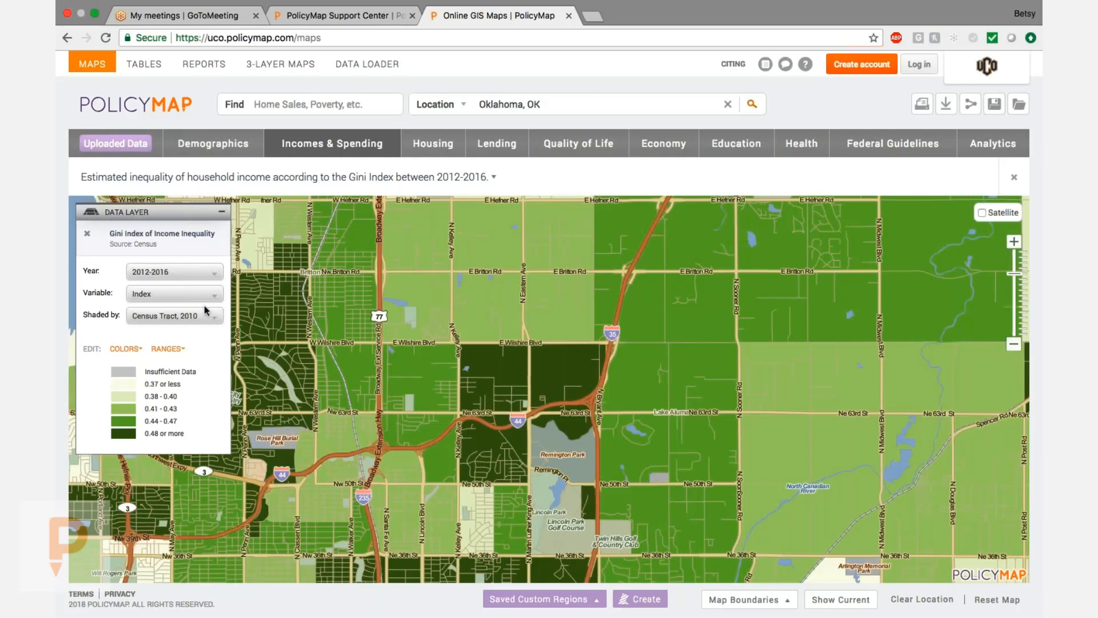
left_click(180, 350)
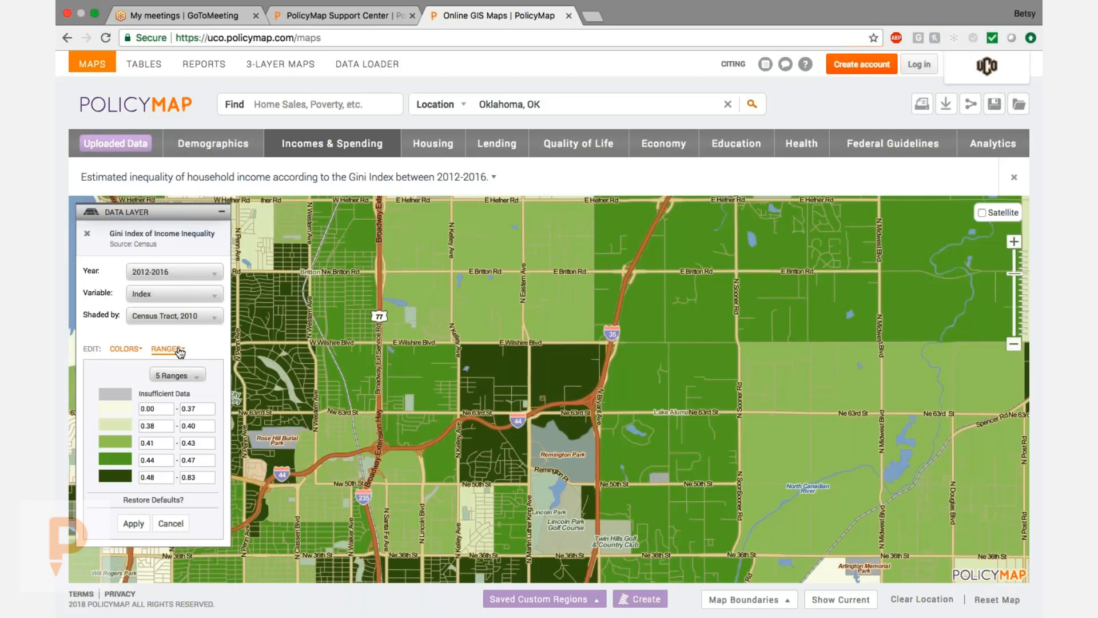
left_click(170, 523)
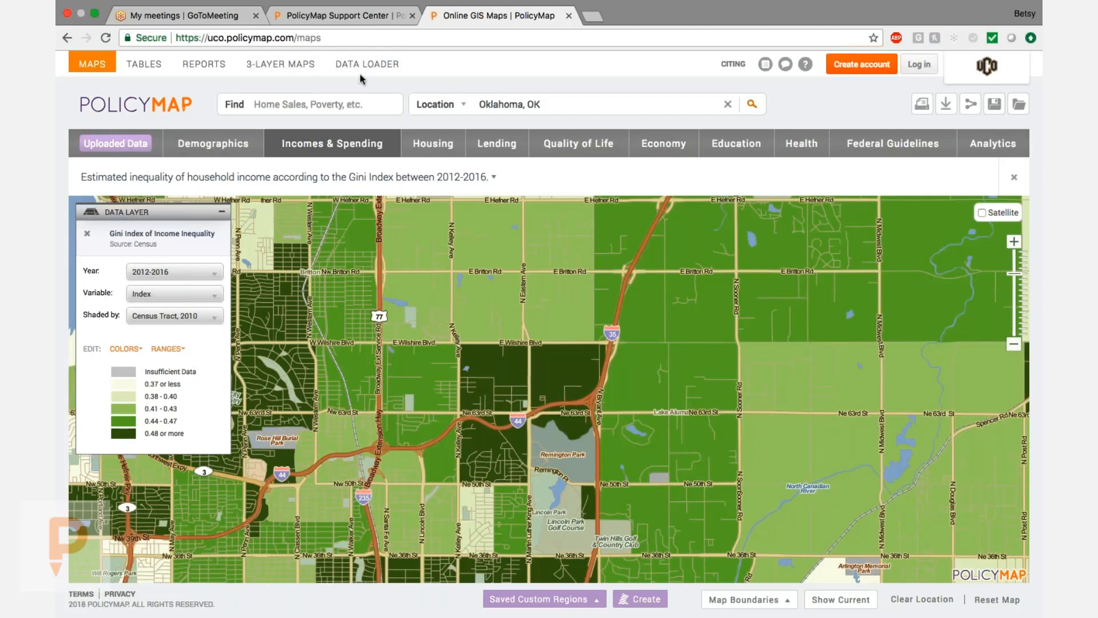
Step: Map the Median Value layer from the home values data and recenter the map on Oklahoma, OK
left_click(433, 150)
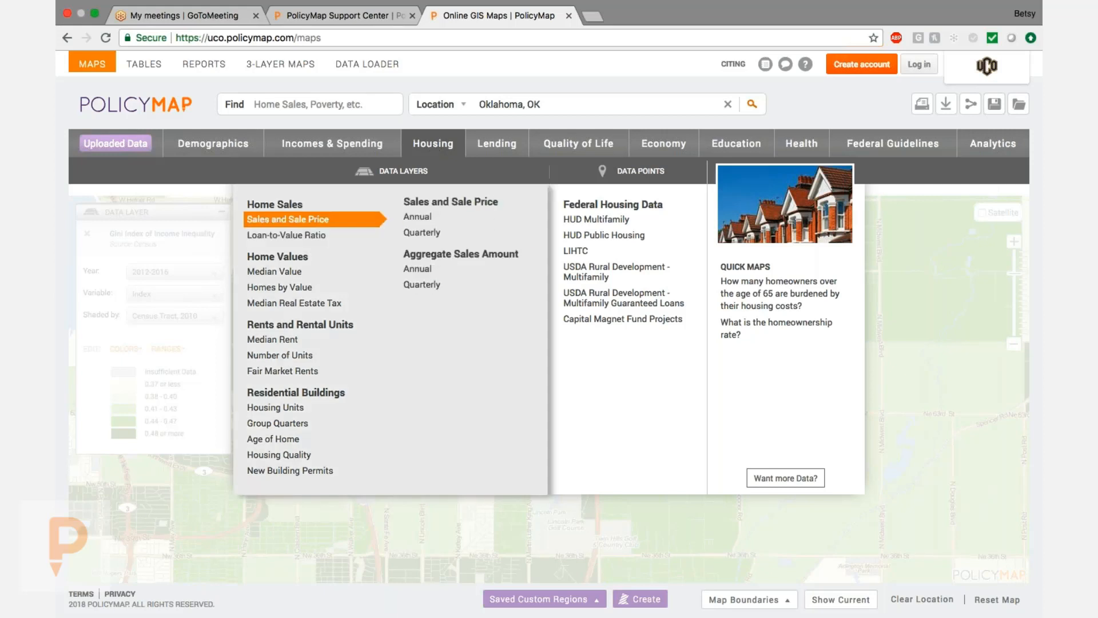
left_click(304, 271)
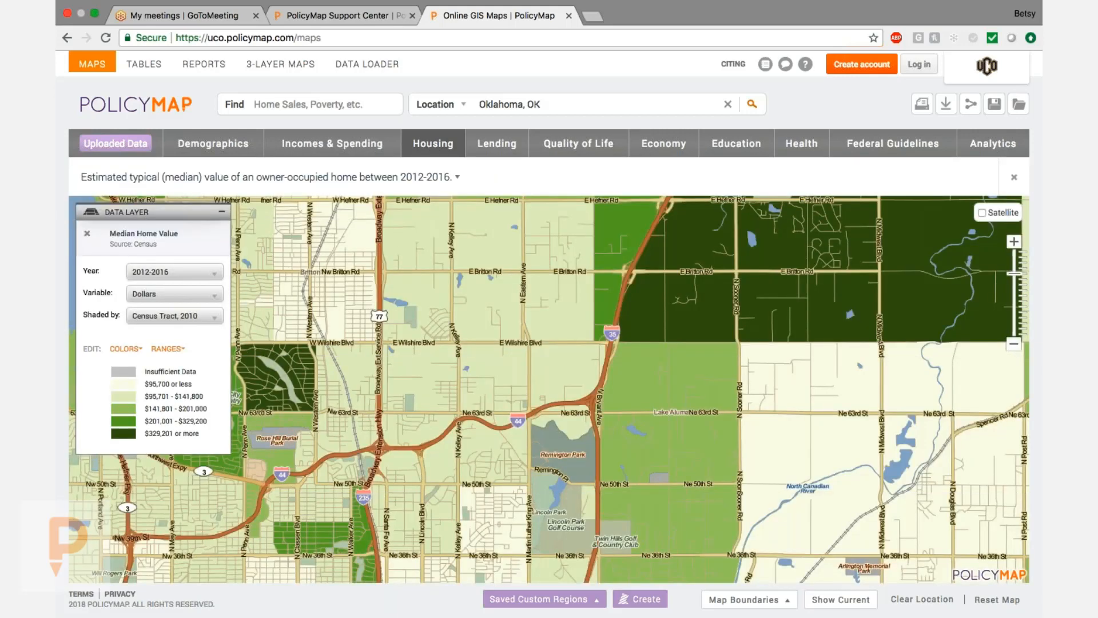
left_click(551, 106)
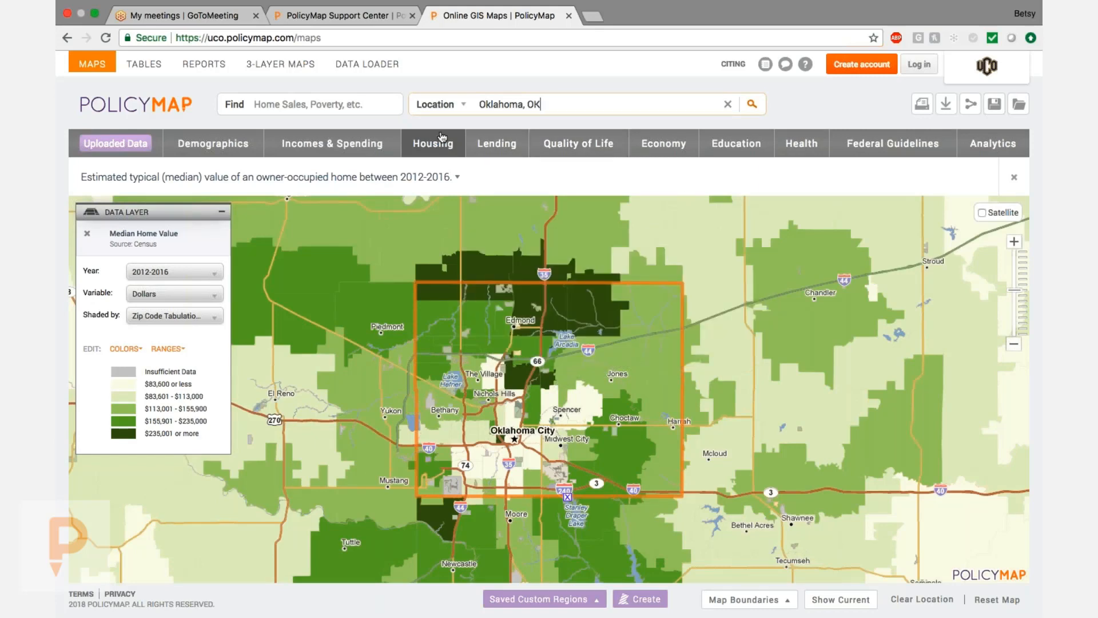
Step: Add the HUD Multifamily data points from the federal housing data to the map
left_click(426, 146)
mouse_move(452, 224)
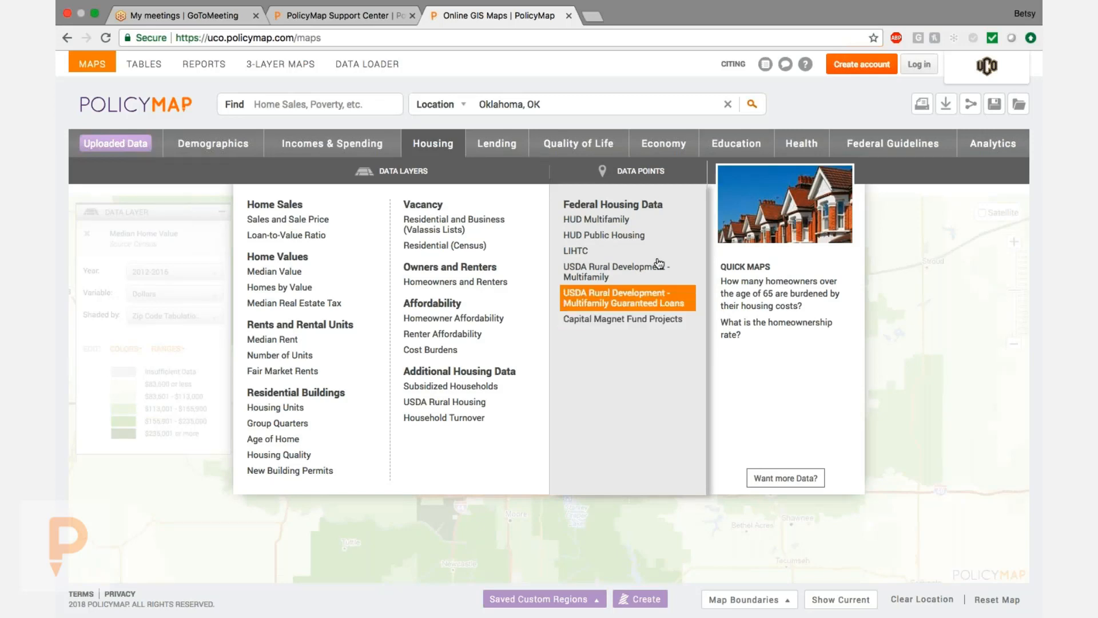
left_click(647, 220)
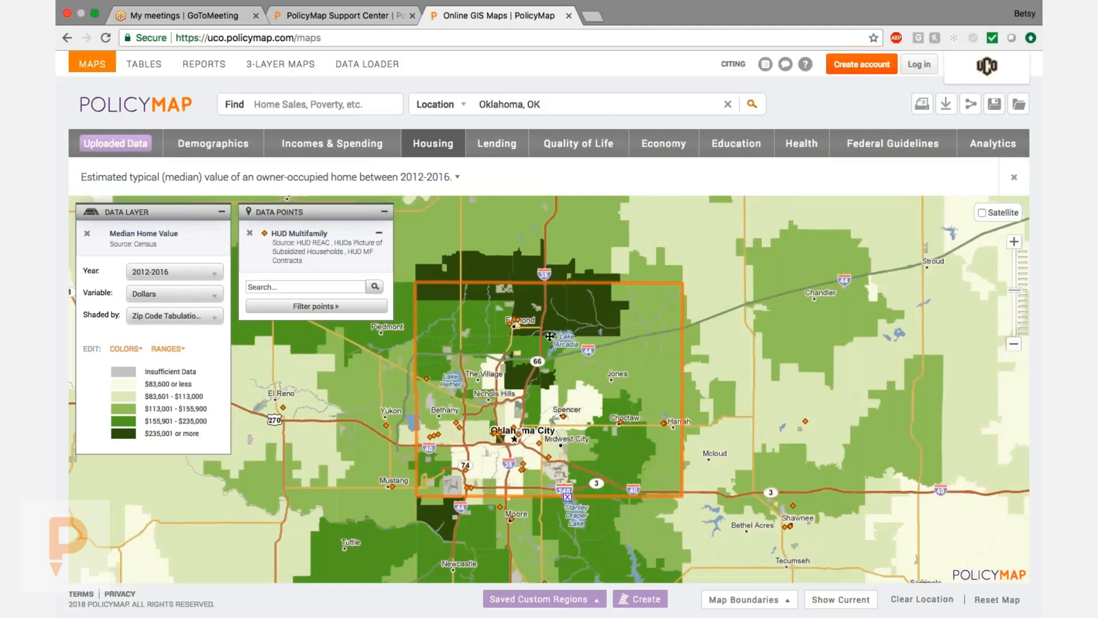
Step: Review the filters available for the HUD Multifamily points, including contract status, program type and total subsidized units
left_click(354, 311)
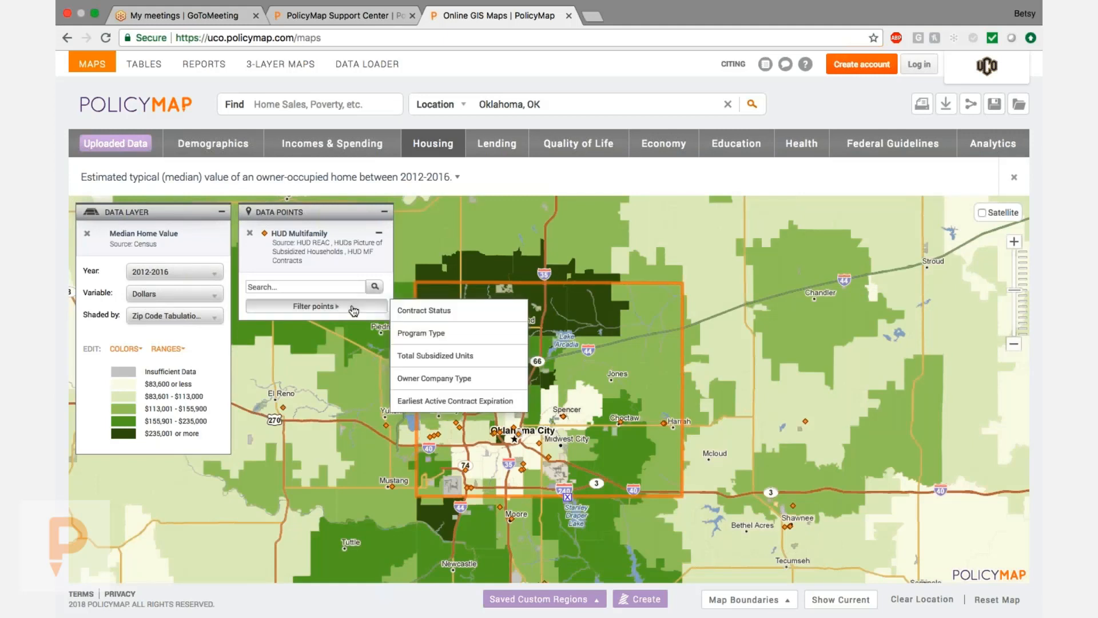
mouse_move(419, 314)
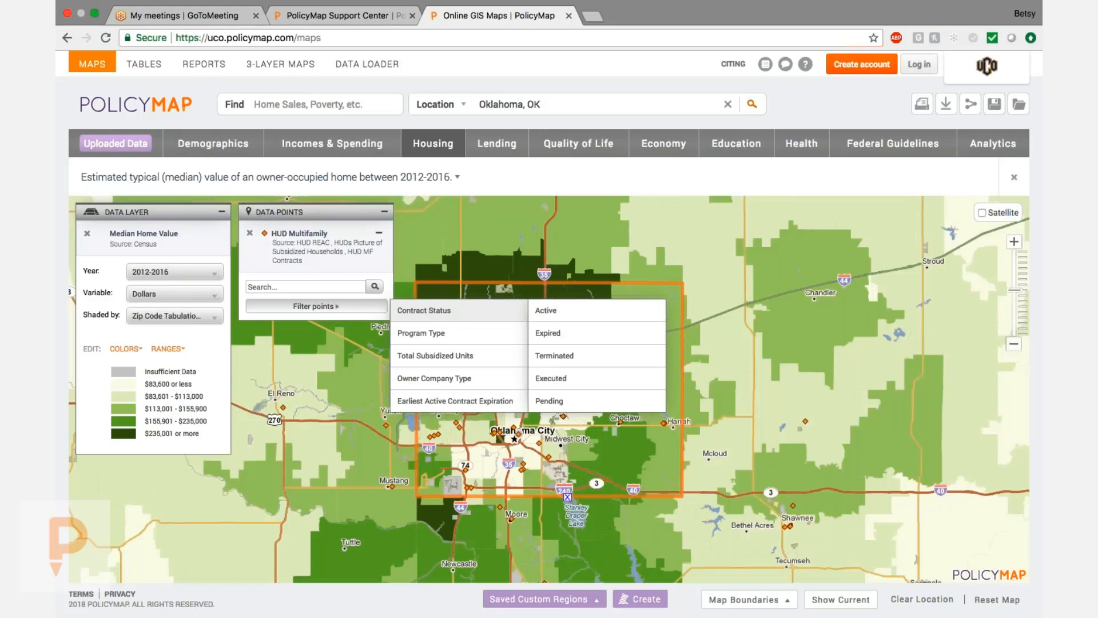
mouse_move(487, 336)
mouse_move(481, 360)
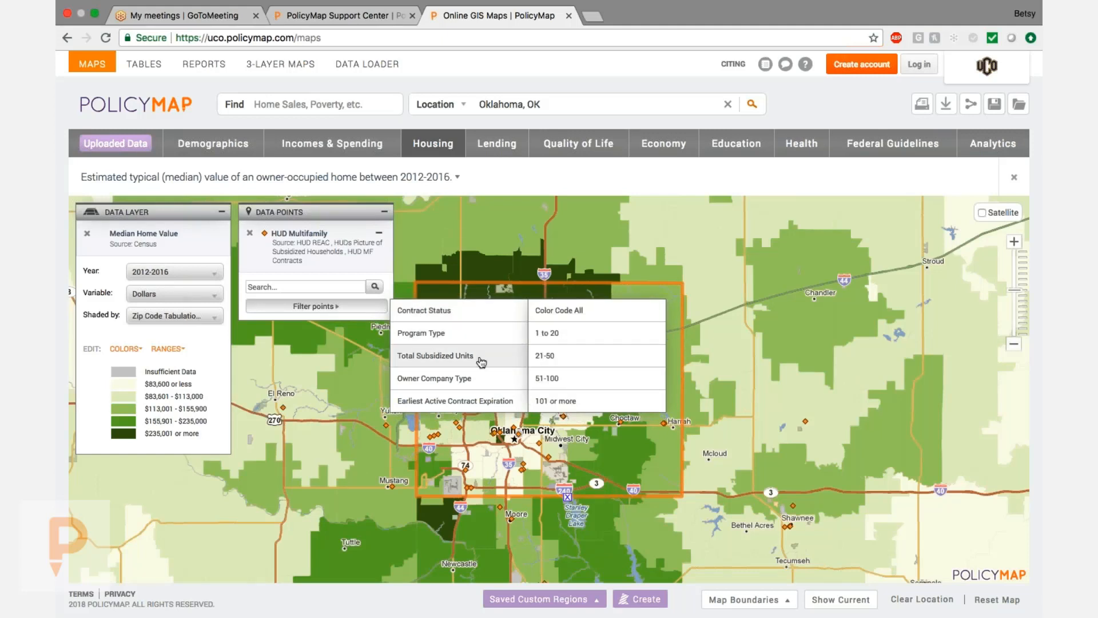
scroll(481, 362, "down", 3)
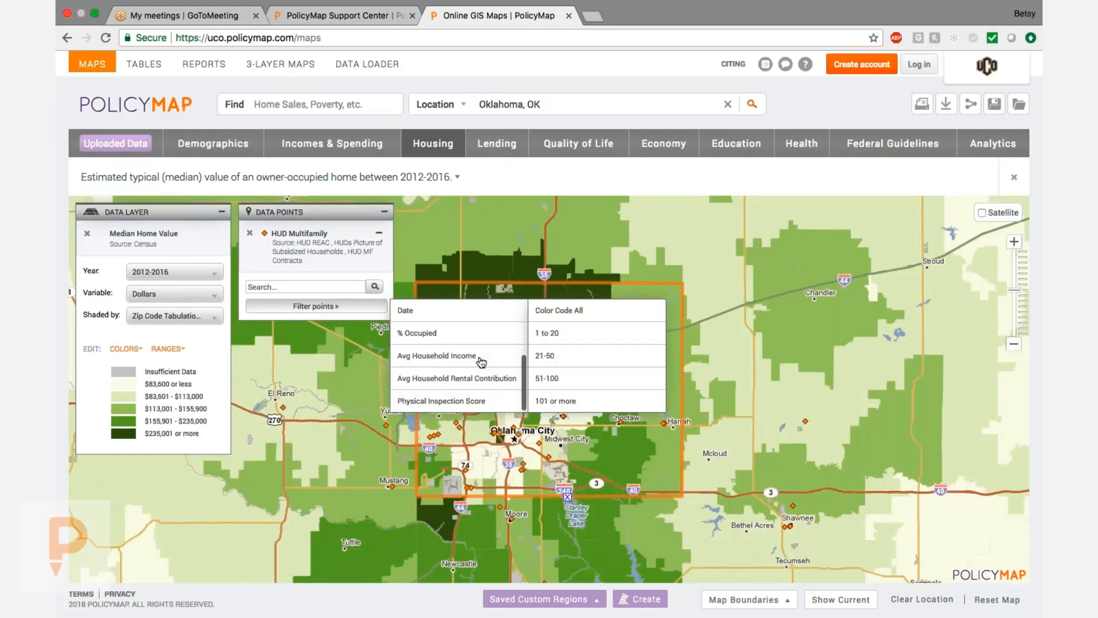
scroll(482, 361, "up", 3)
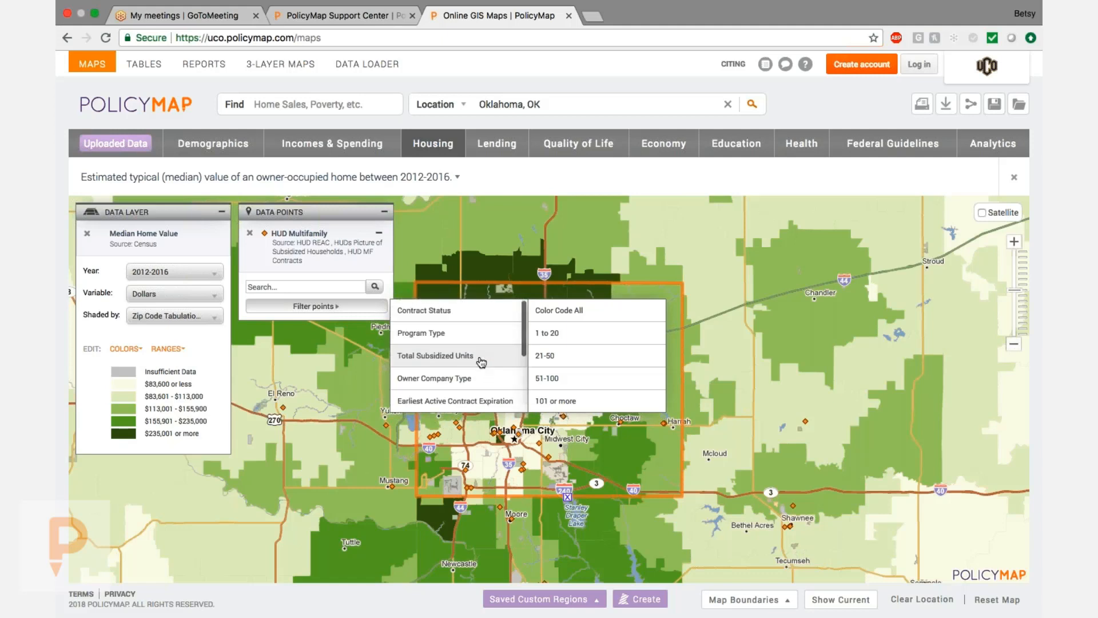
mouse_move(483, 316)
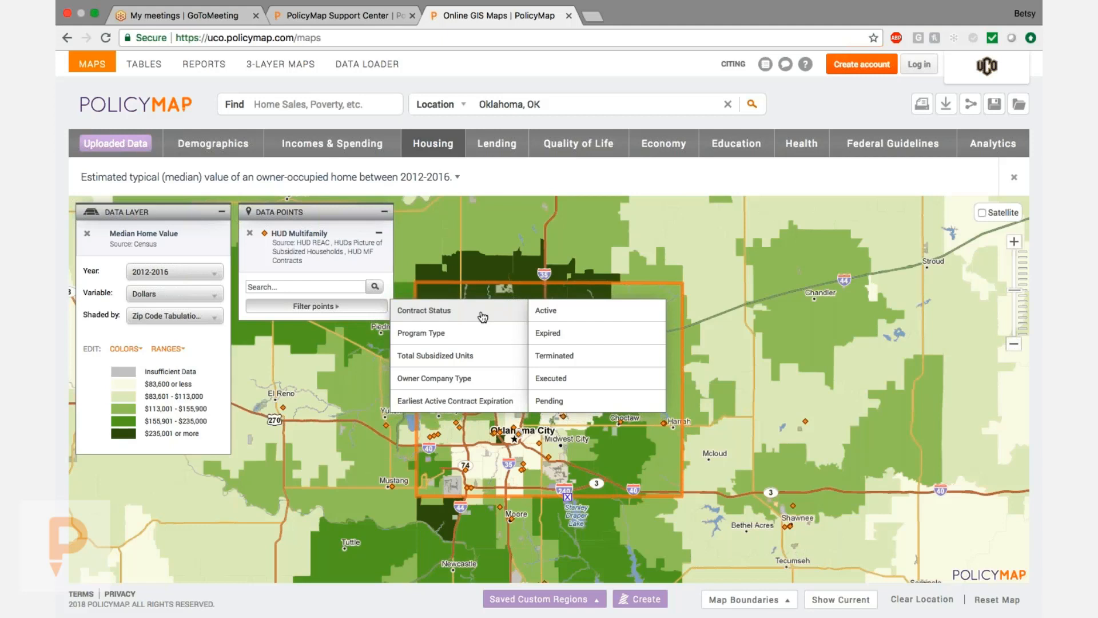
left_click(361, 307)
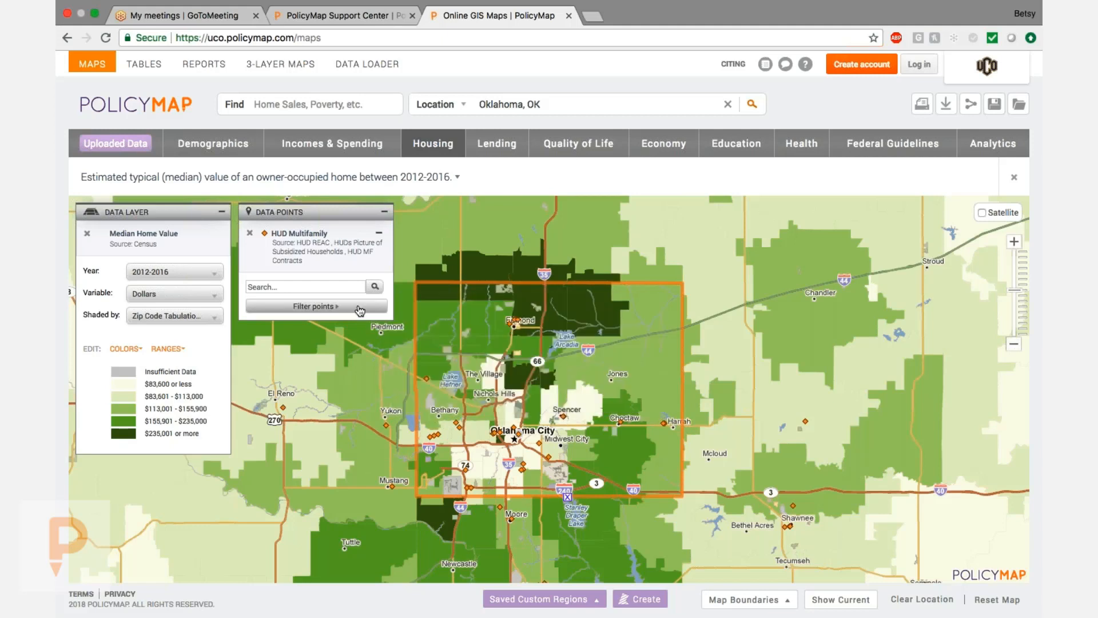
Step: Inspect the HUD Multifamily property just west of Lake Hefner: site info, contracts, household demographics and REAC scores, and close its details
left_click(426, 379)
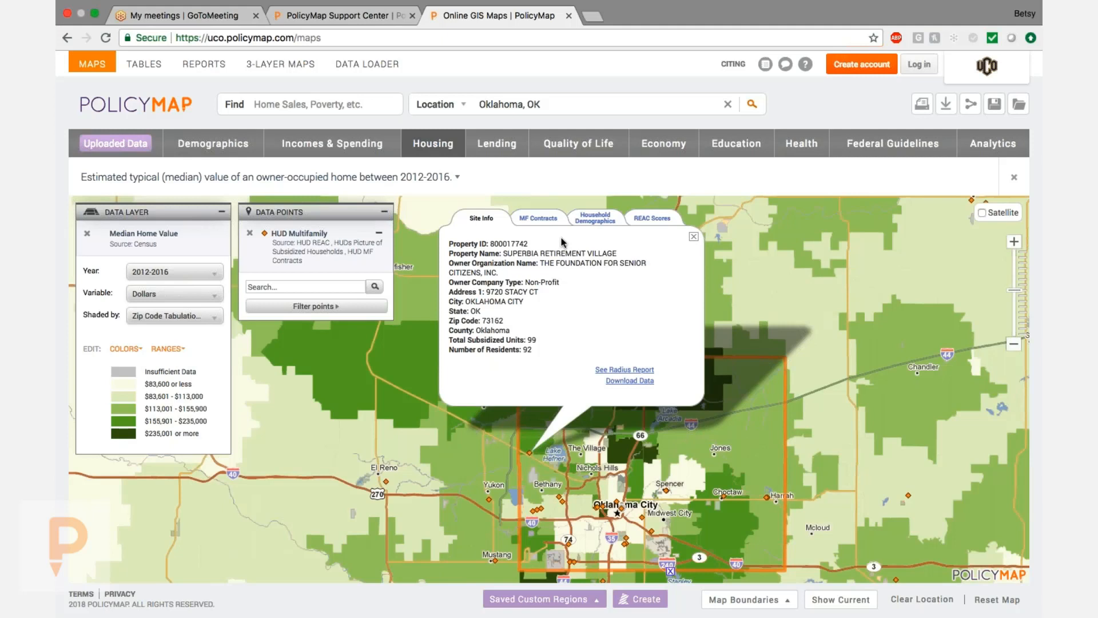
left_click(538, 217)
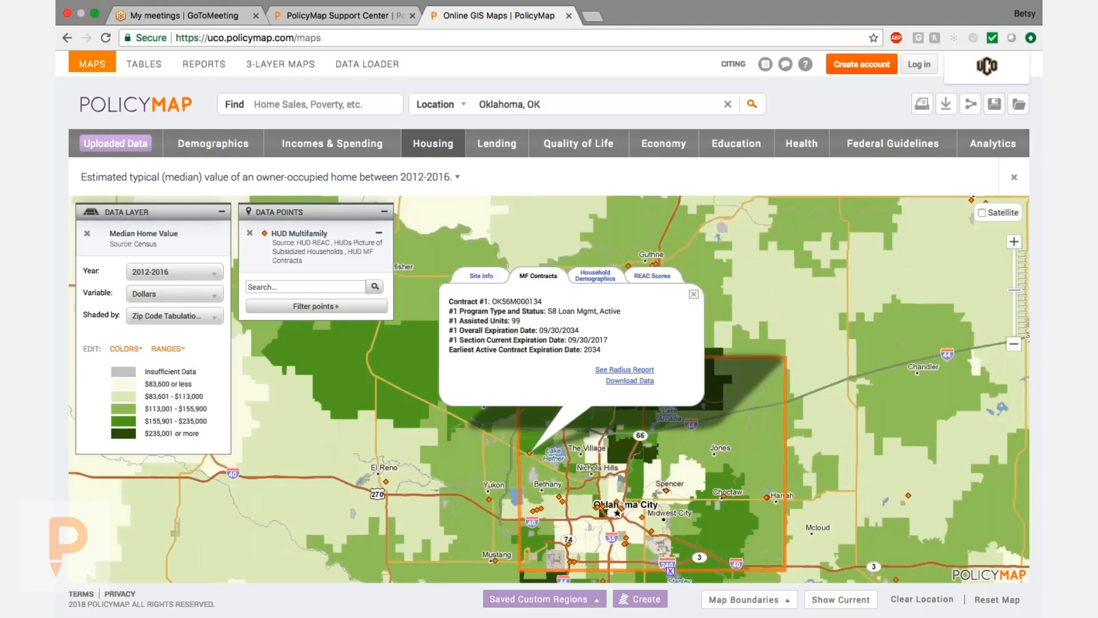
left_click(594, 276)
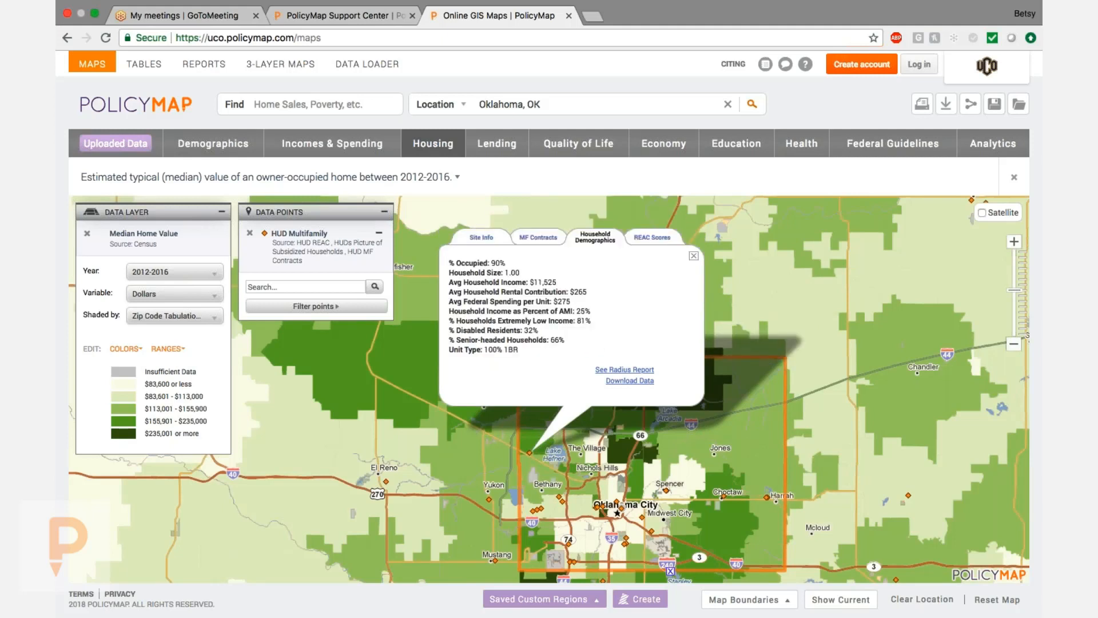
left_click(652, 236)
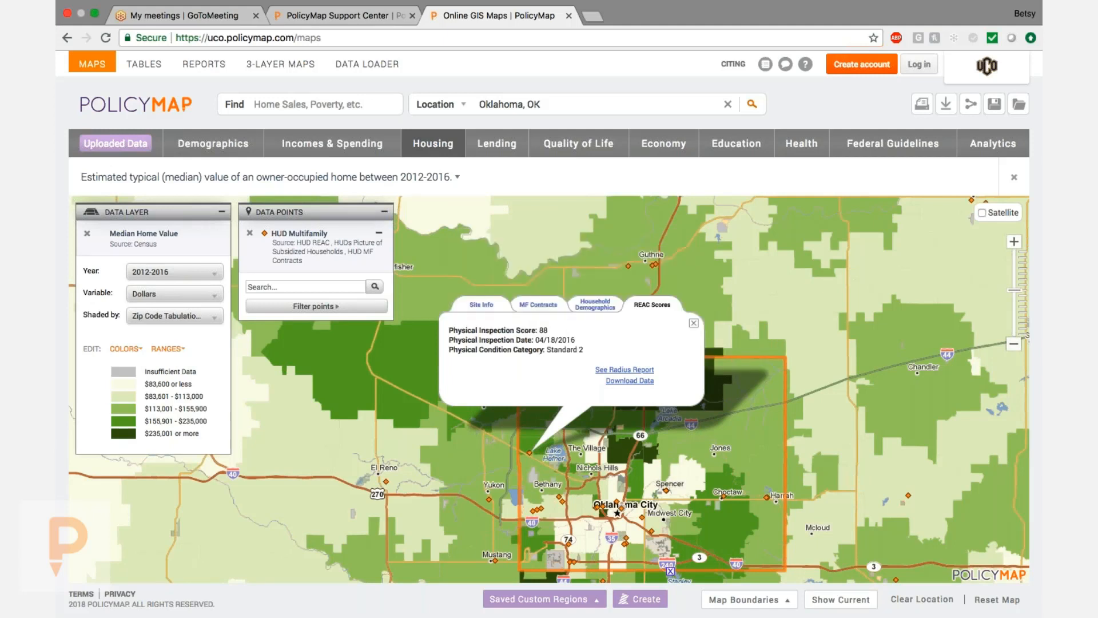
left_click(694, 323)
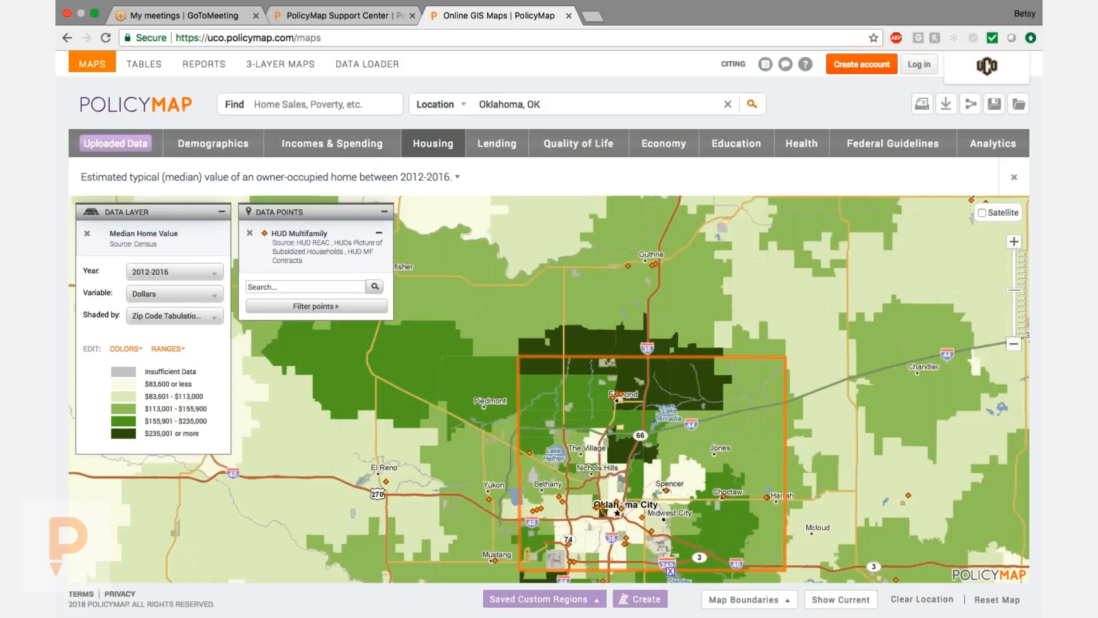
Step: Map the vacant share of all properties from the Valassis Lists residential and business vacancy data
left_click(436, 148)
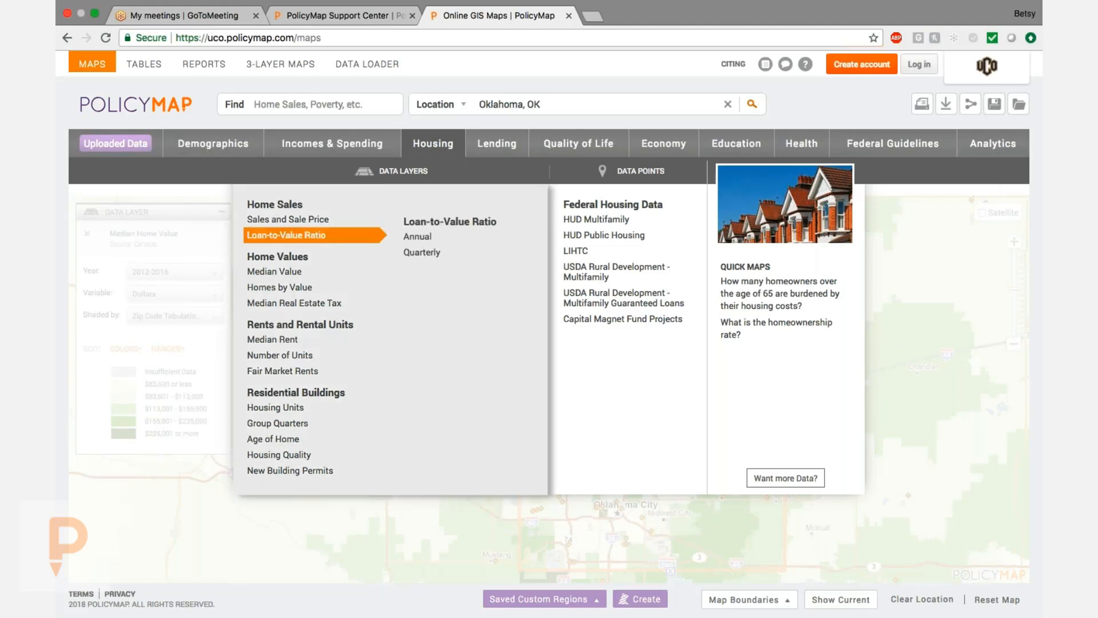
mouse_move(288, 219)
mouse_move(470, 222)
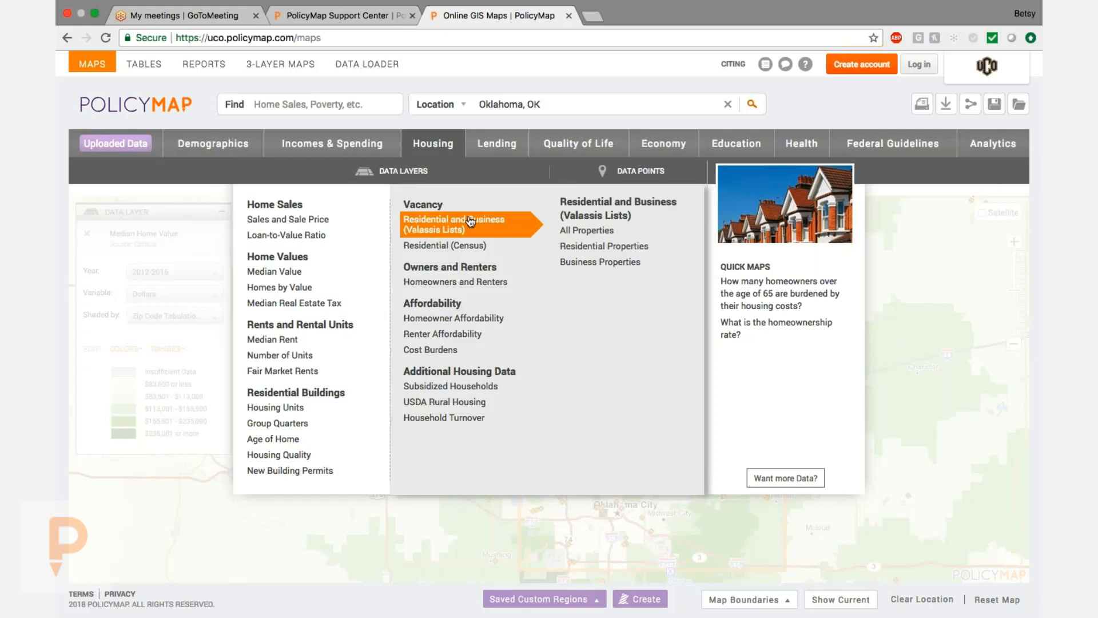
mouse_move(586, 230)
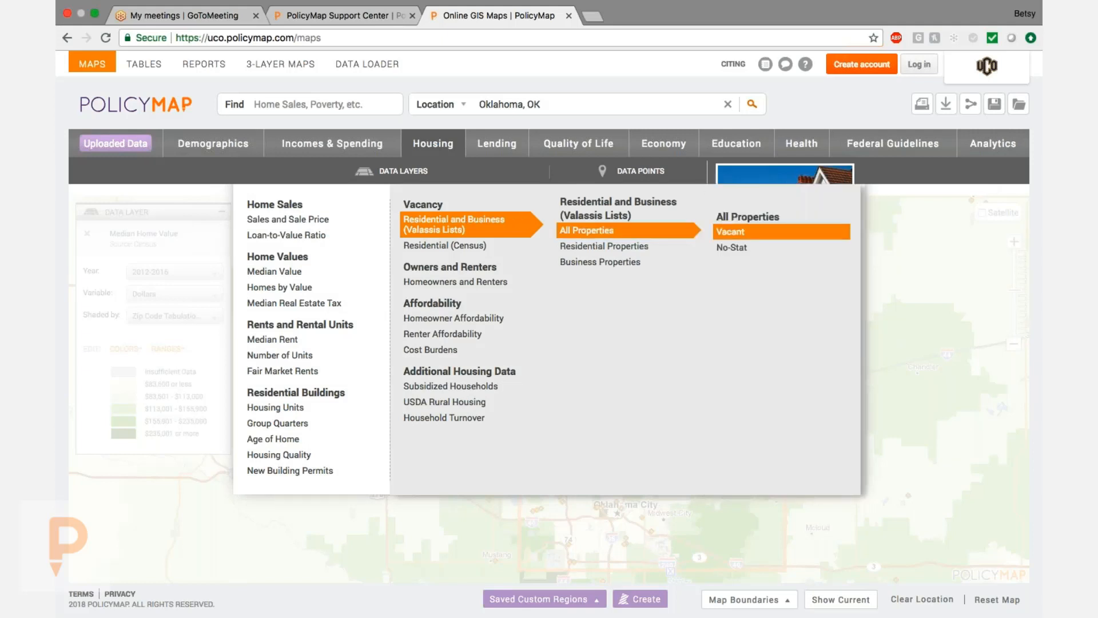
left_click(731, 232)
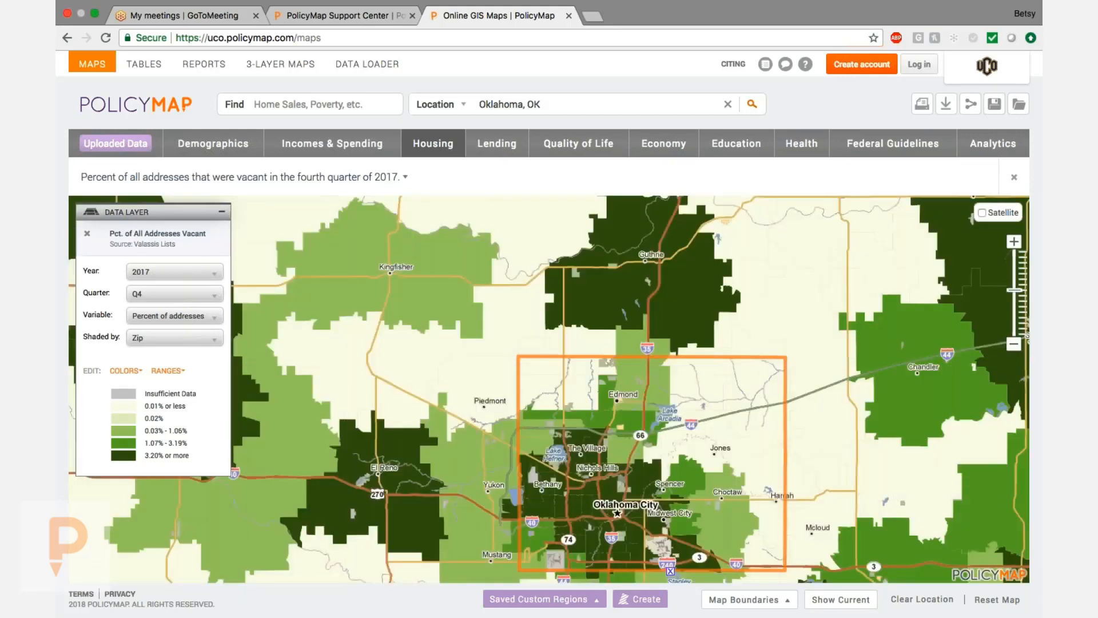
Step: Browse the ownership, affordability and cost burden housing data, and map the household turnover layer Moved in 2010 - Present at census tract detail
left_click(433, 153)
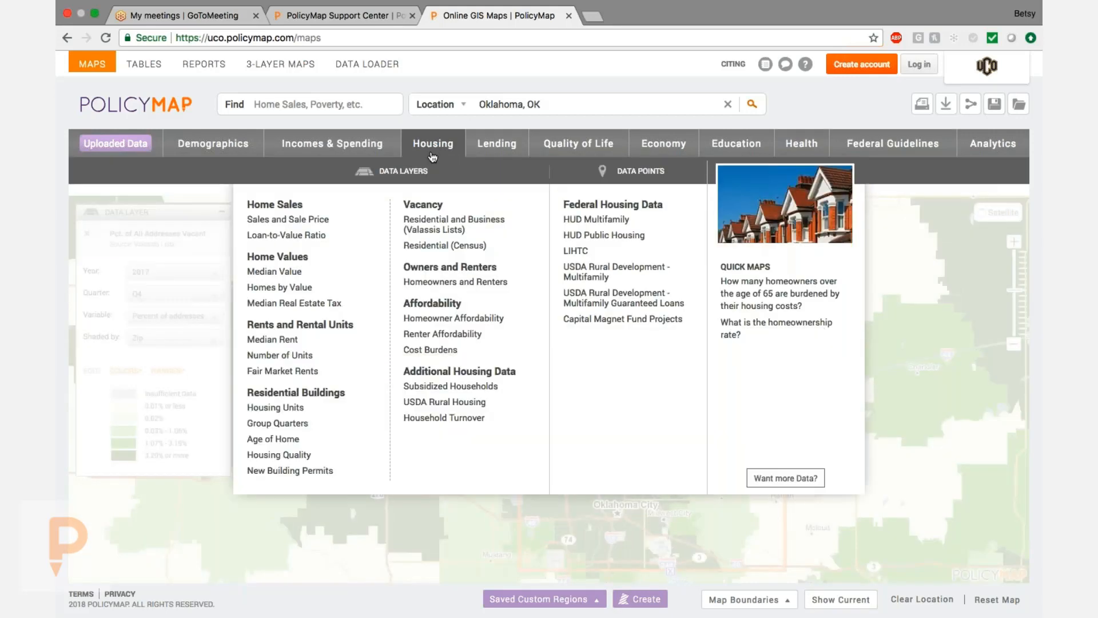
mouse_move(475, 281)
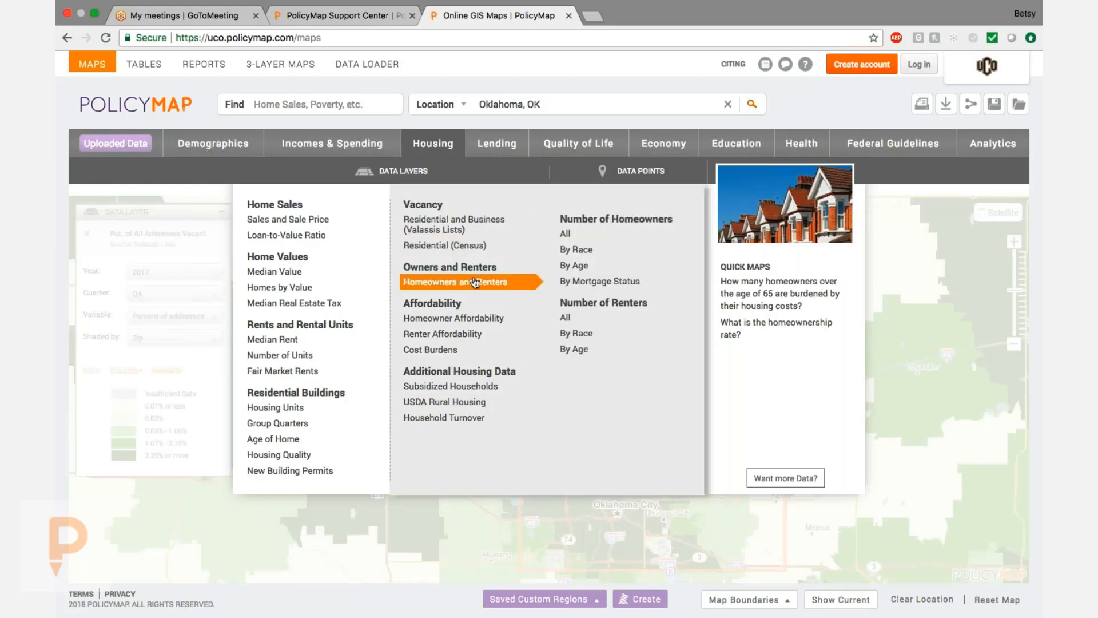
mouse_move(471, 319)
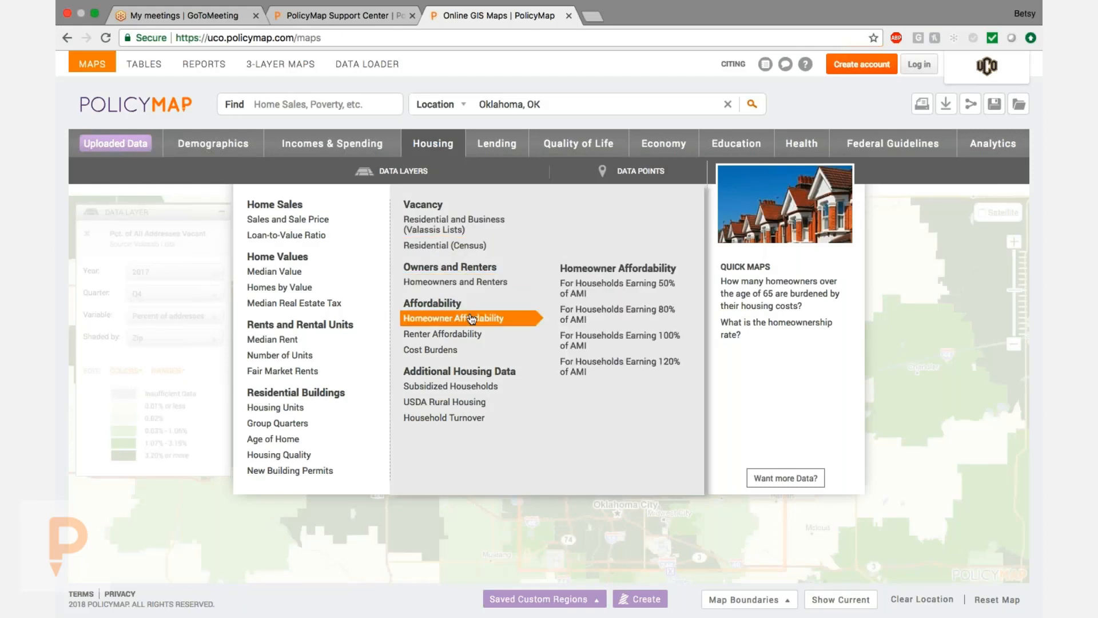
mouse_move(470, 348)
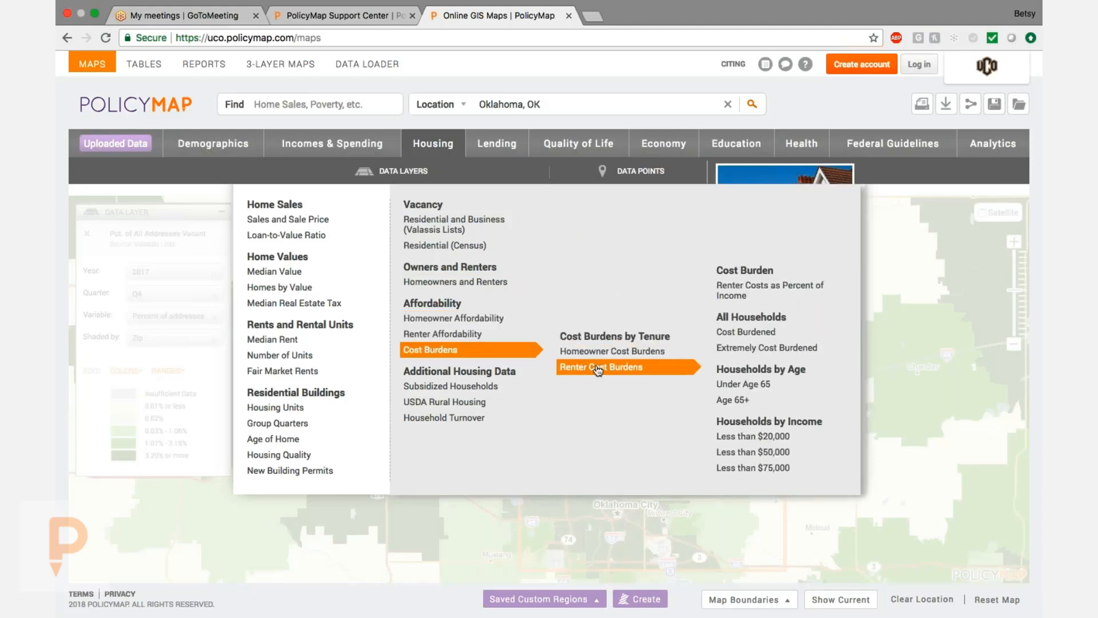
mouse_move(482, 420)
mouse_move(533, 411)
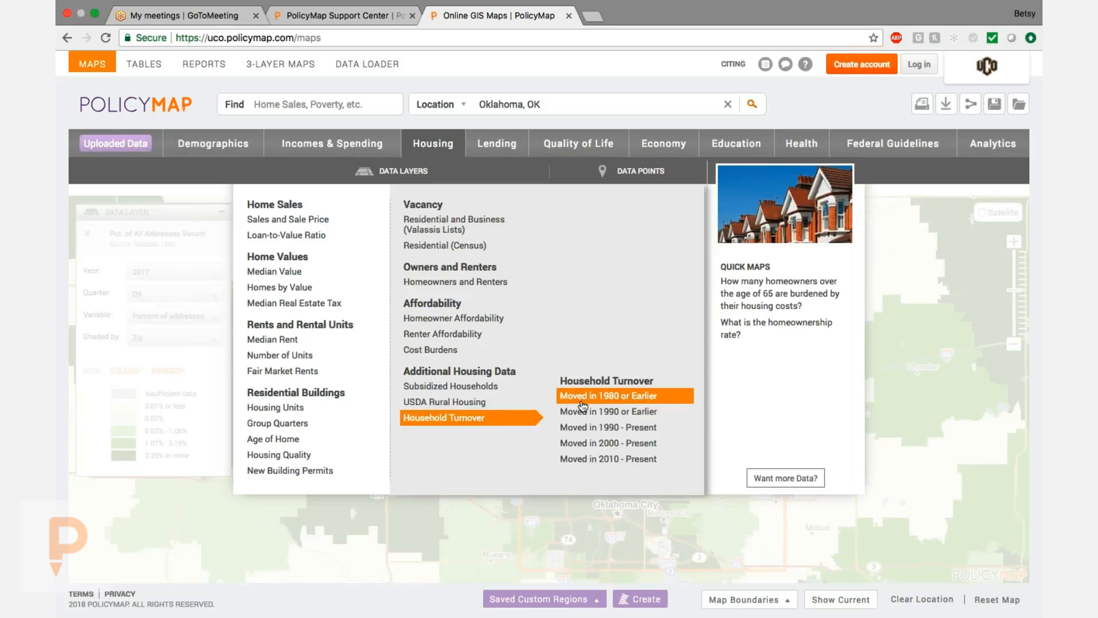
left_click(605, 462)
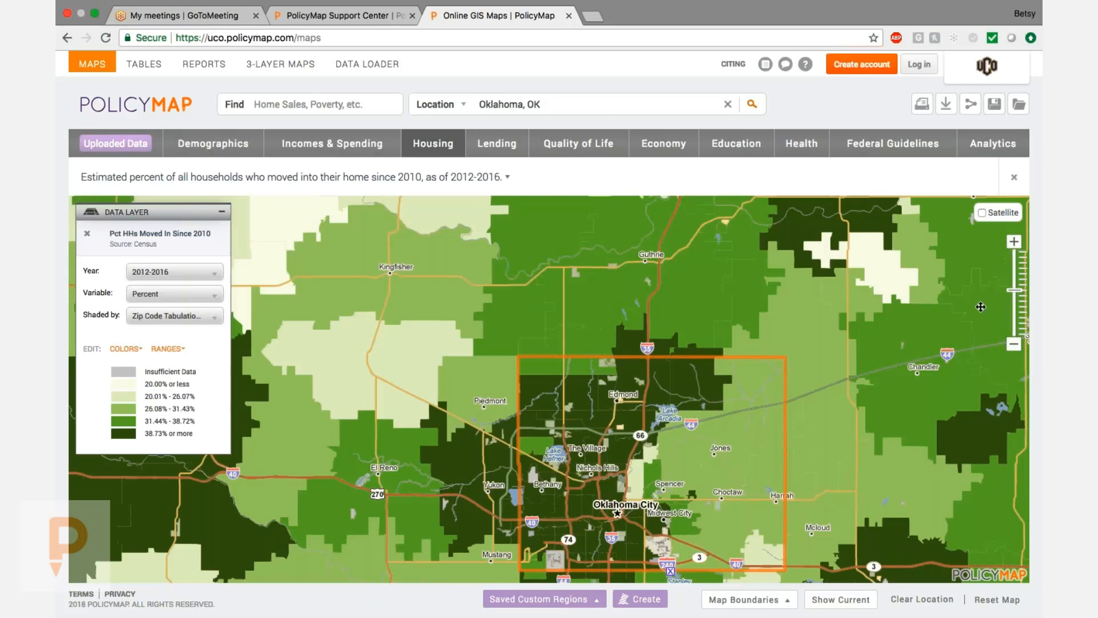
left_click(1014, 241)
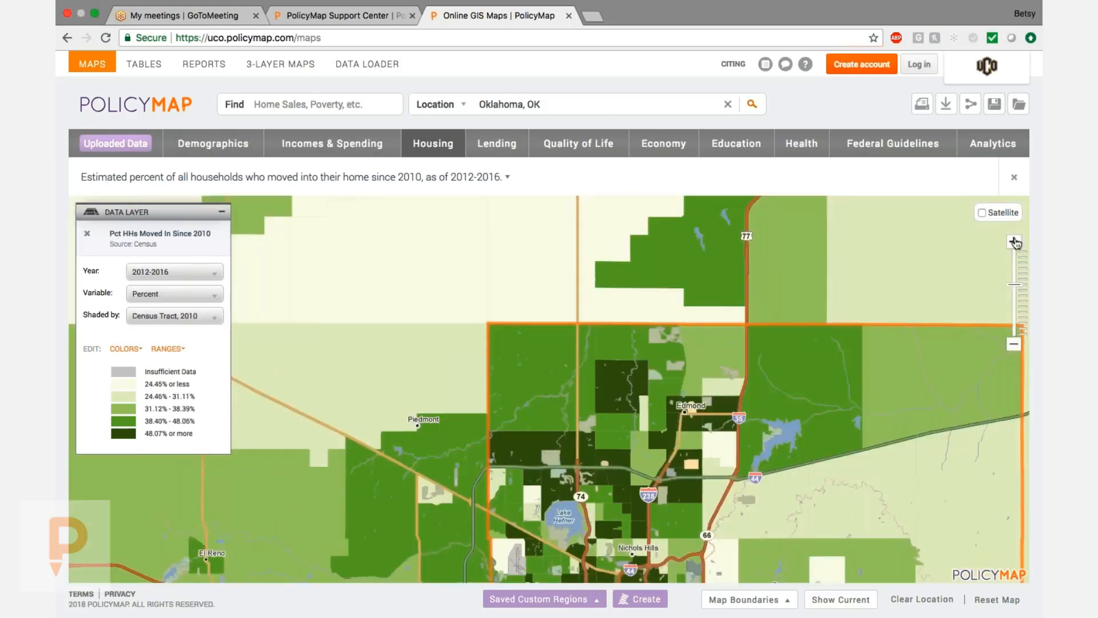
left_click(1014, 242)
left_click(1014, 241)
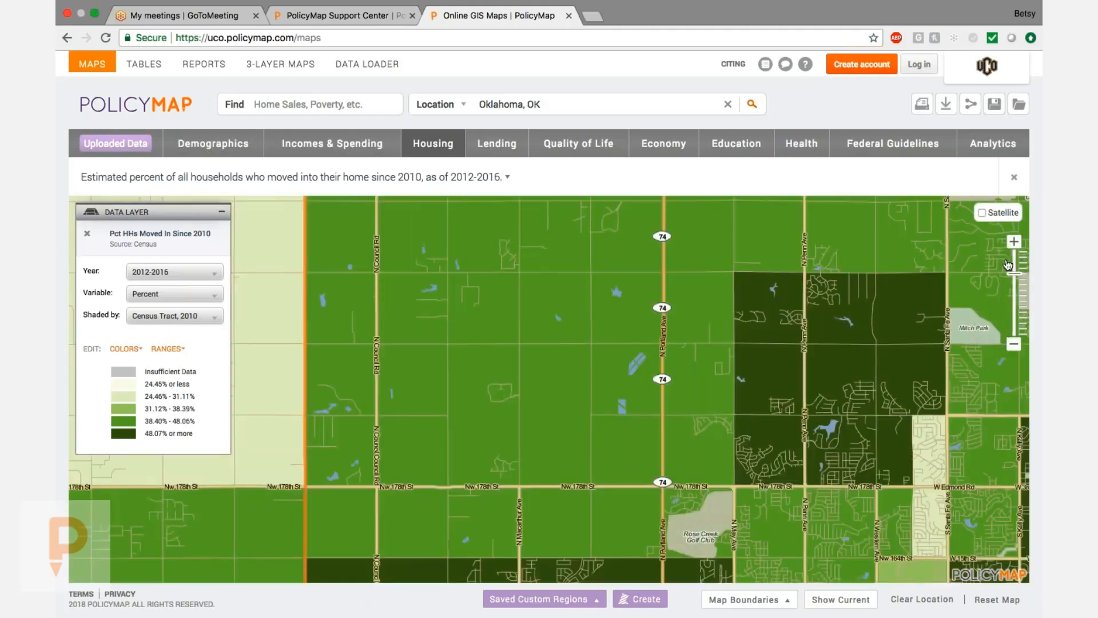
Step: Map the median amount of all mortgage originations to White borrowers from the mortgage loans by race data
left_click_drag(787, 407, 749, 272)
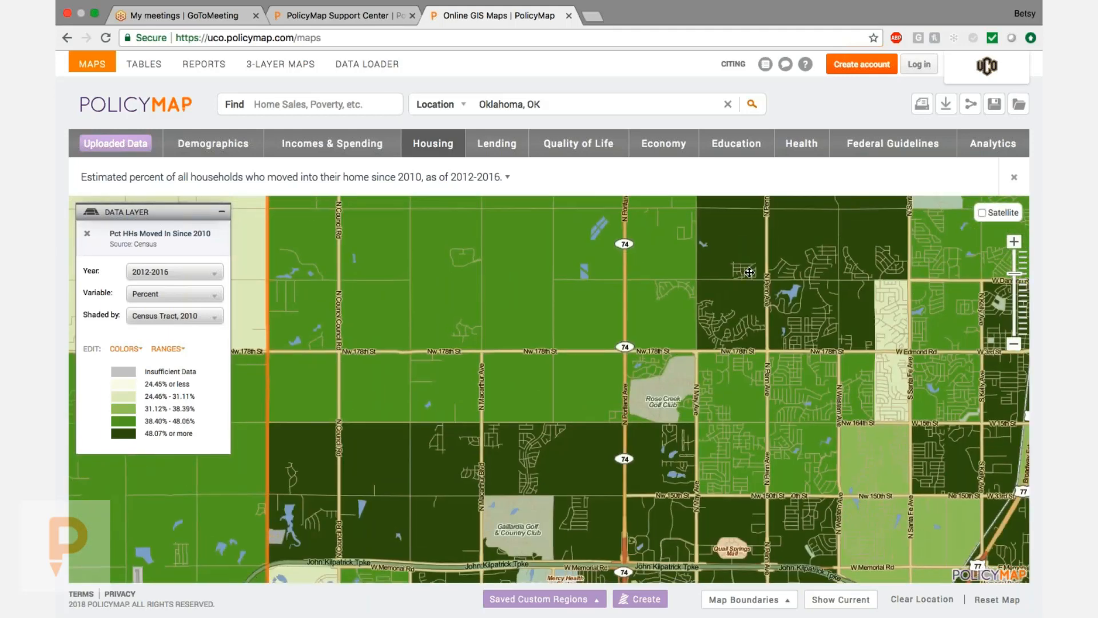
left_click(570, 471)
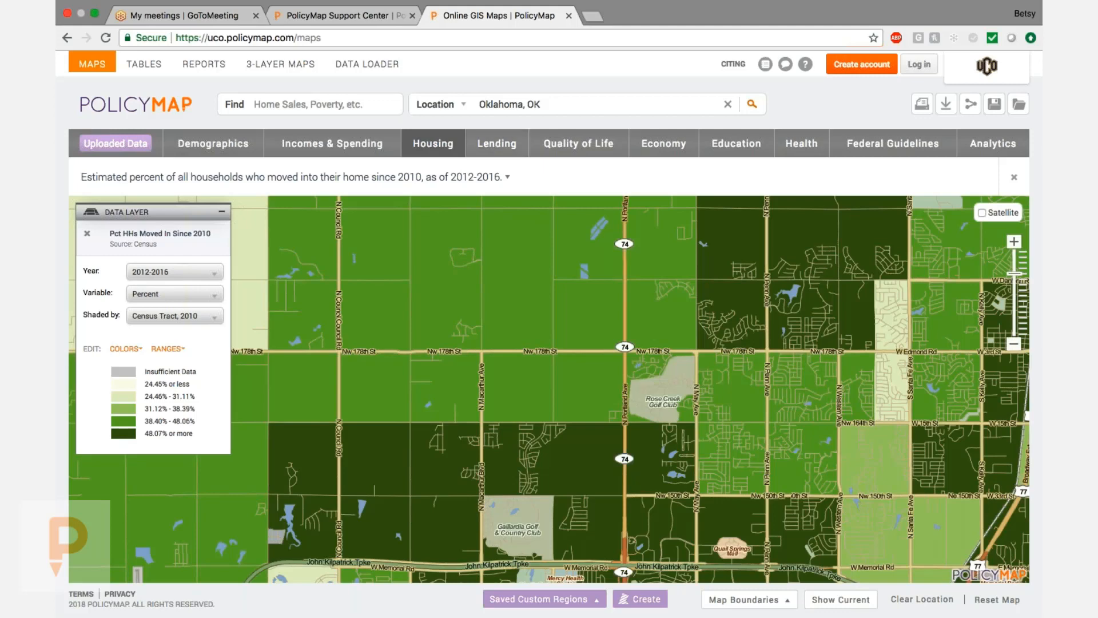
left_click(498, 154)
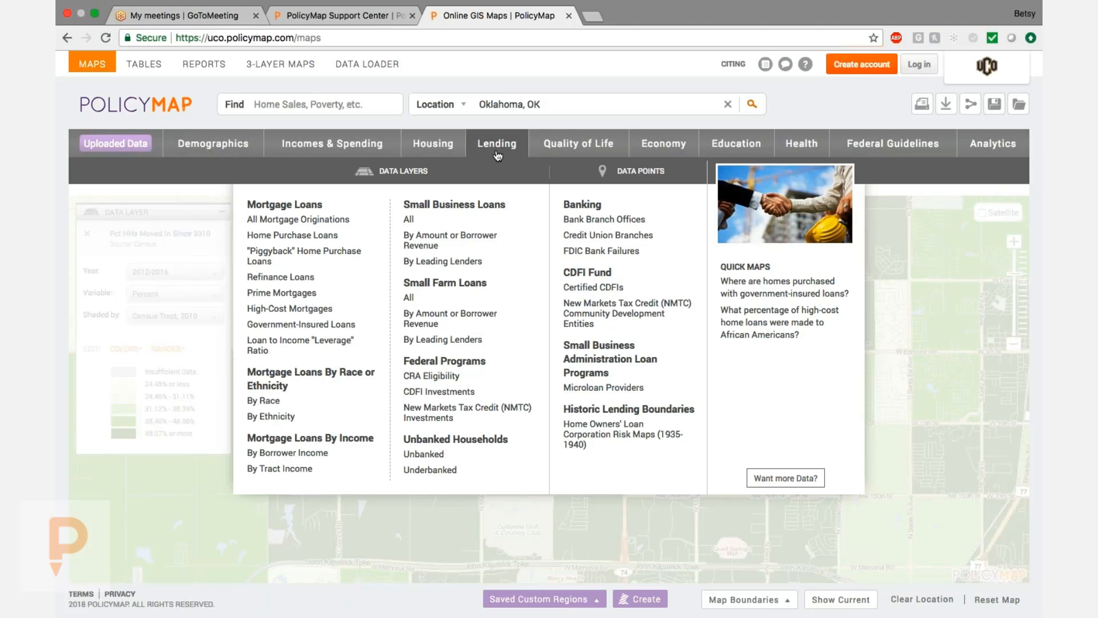
mouse_move(352, 359)
mouse_move(263, 400)
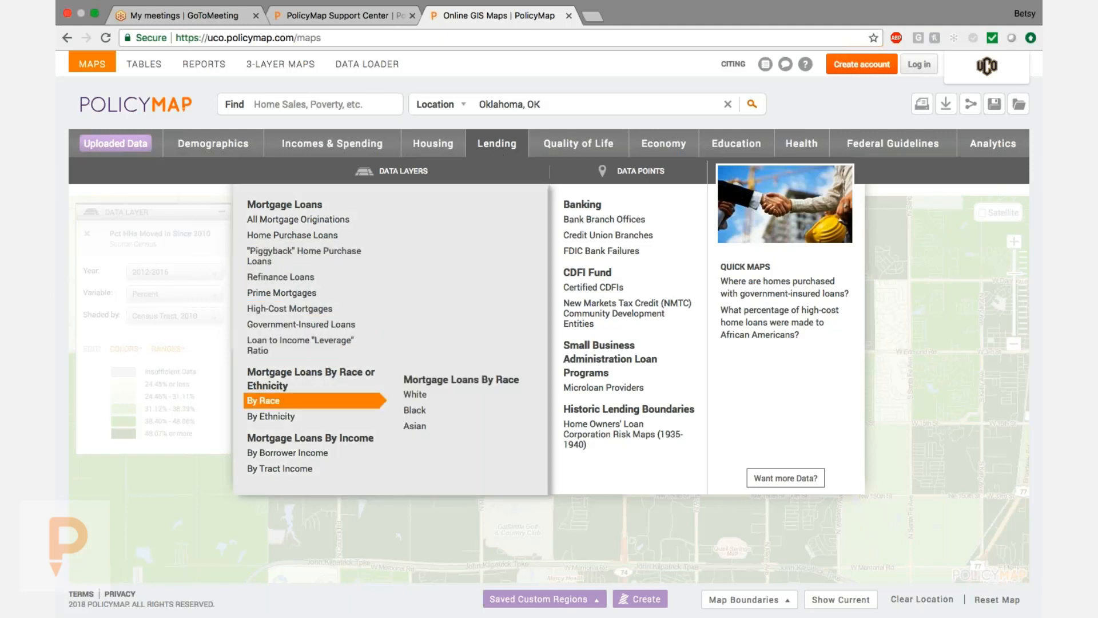
mouse_move(414, 394)
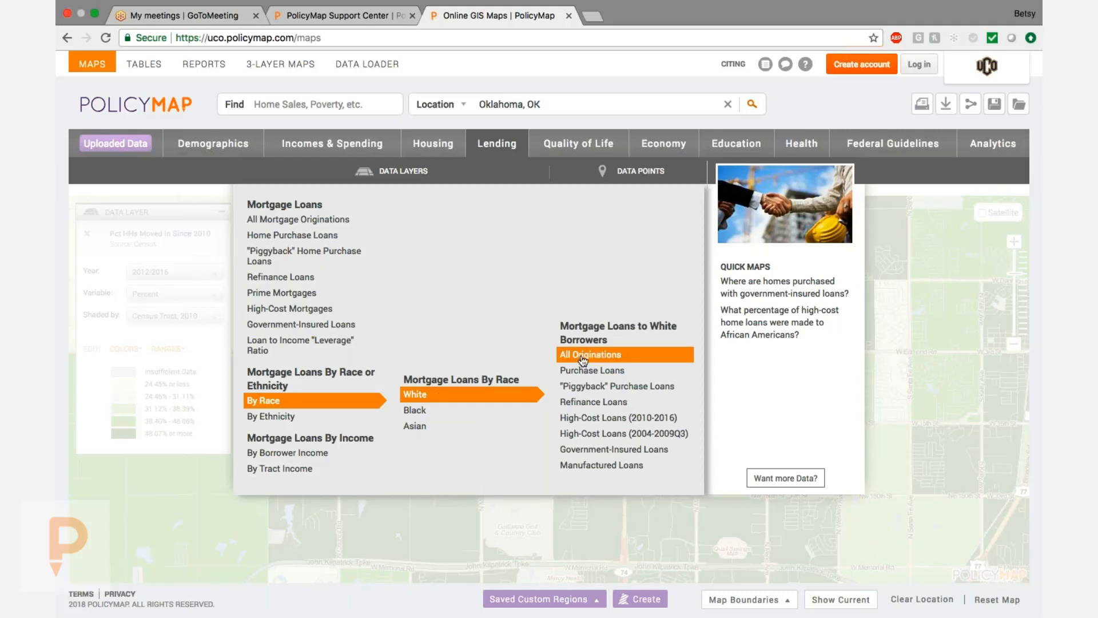
left_click(583, 359)
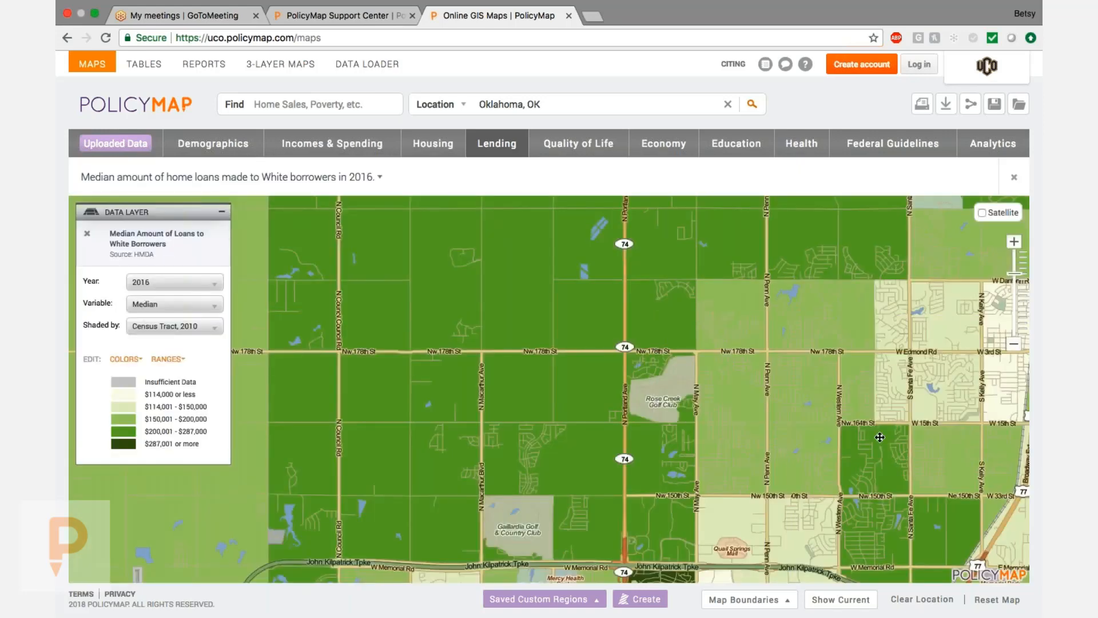
Step: Inspect the White borrower loan amounts for the Nichols Hills tract and the tract just north of Lake Hefner, and close the details
left_click_drag(791, 426, 766, 343)
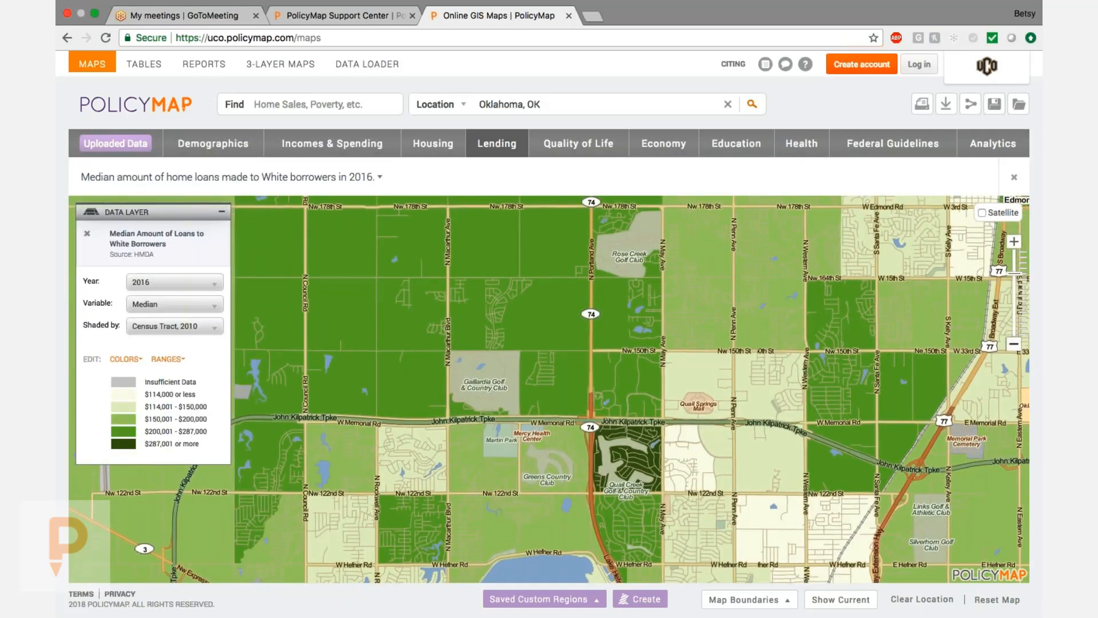
left_click(1012, 344)
left_click_drag(646, 485, 620, 390)
left_click(635, 470)
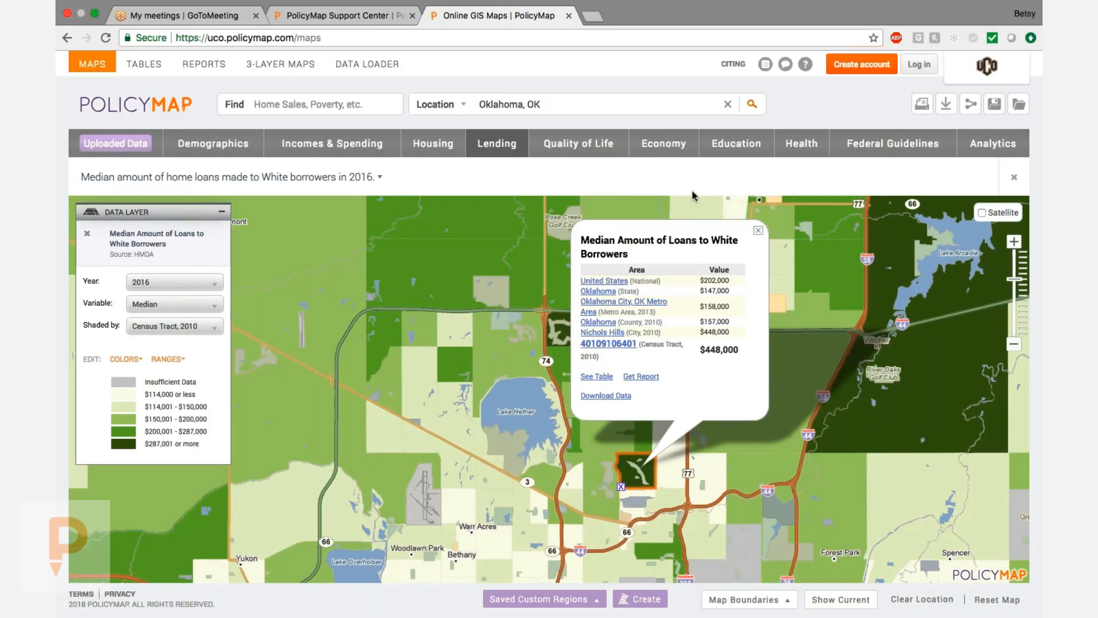
left_click(494, 368)
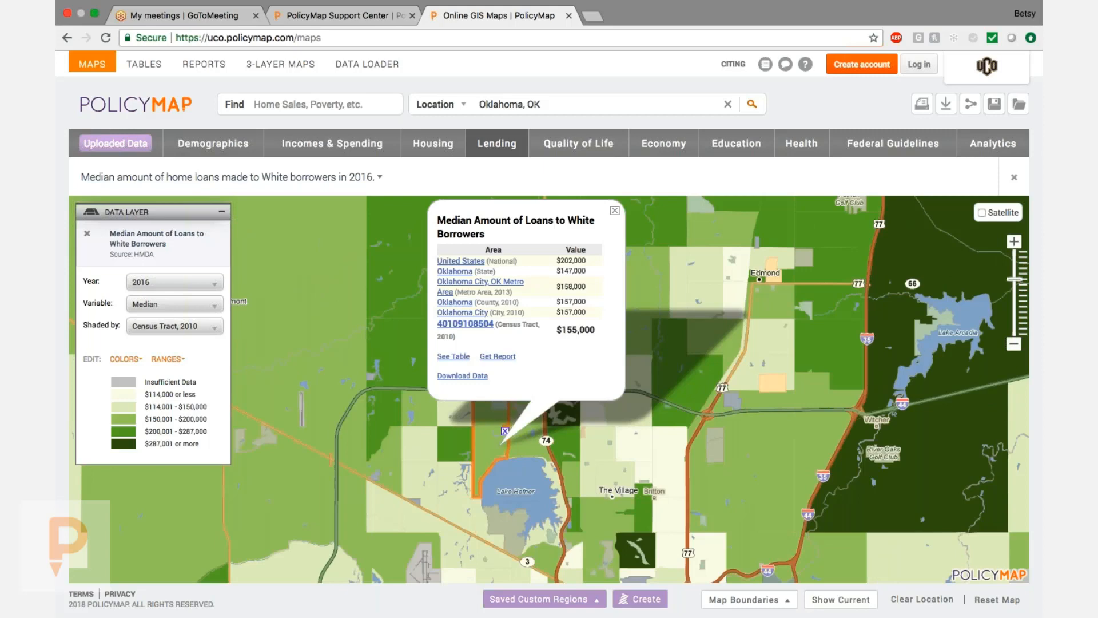
left_click(615, 211)
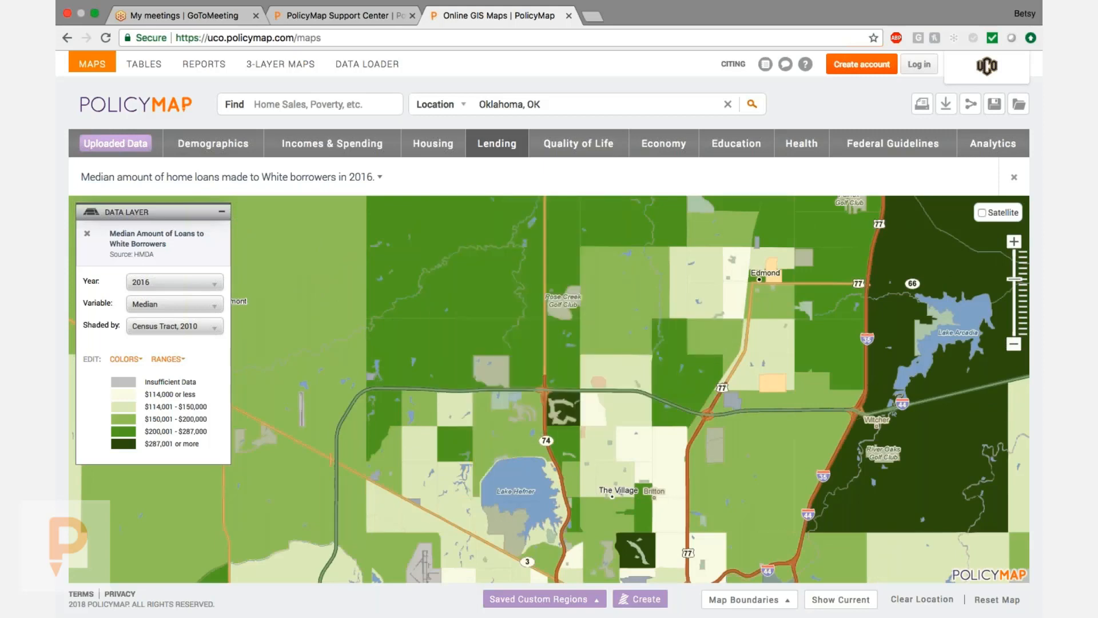
Step: Add the FDIC Bank Failures points and show the whole state of Oklahoma by searching for the location ok
left_click(483, 145)
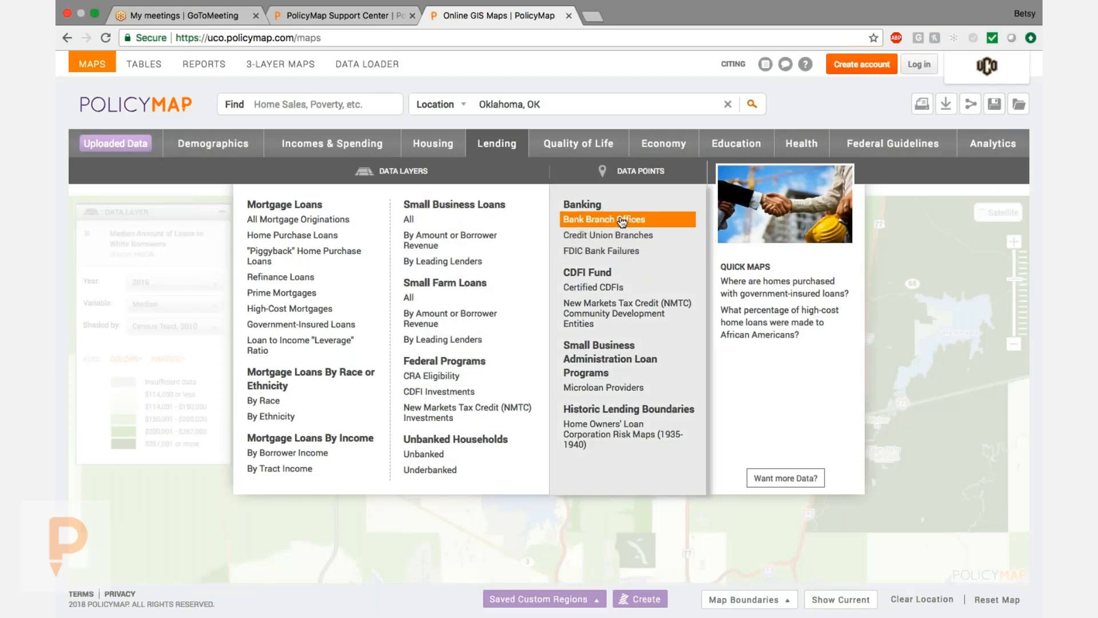
left_click(624, 252)
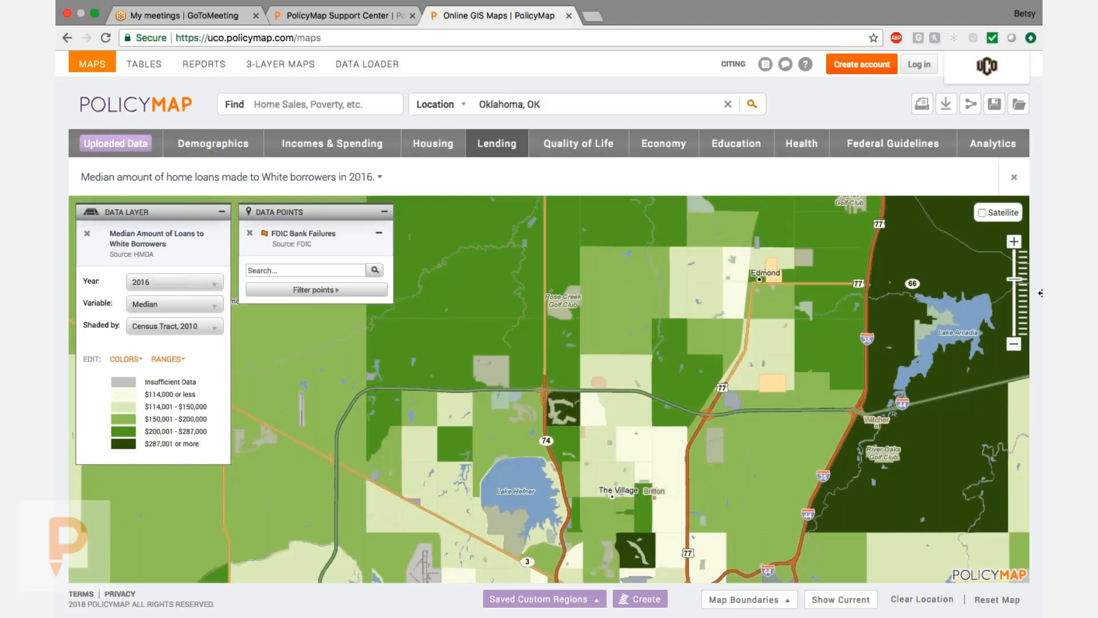
left_click(563, 106)
type("ok")
key("Return")
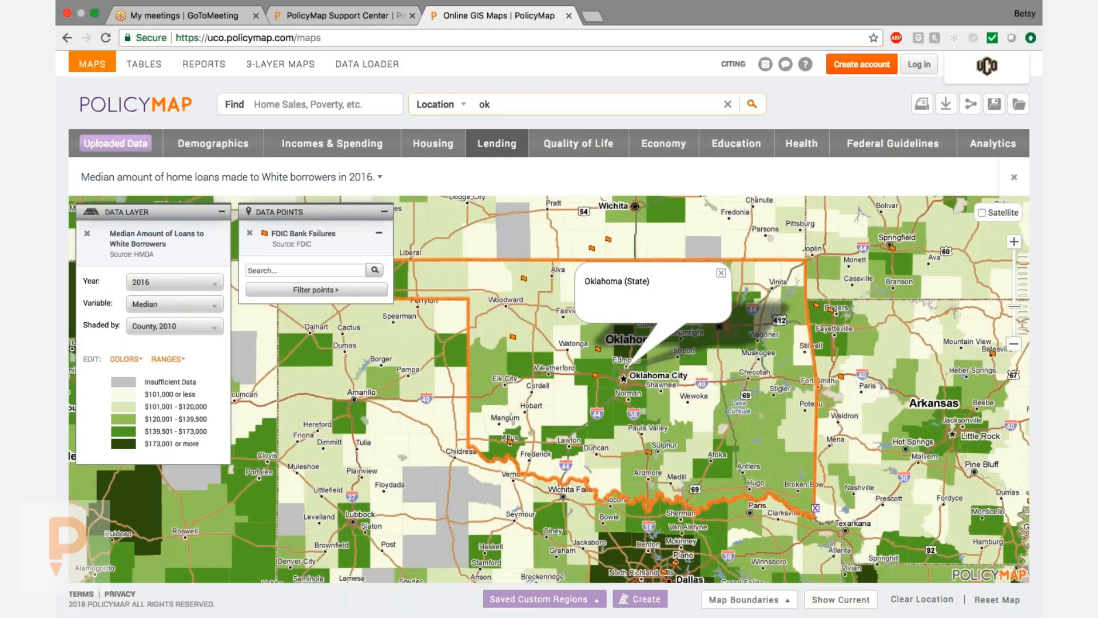
left_click(721, 273)
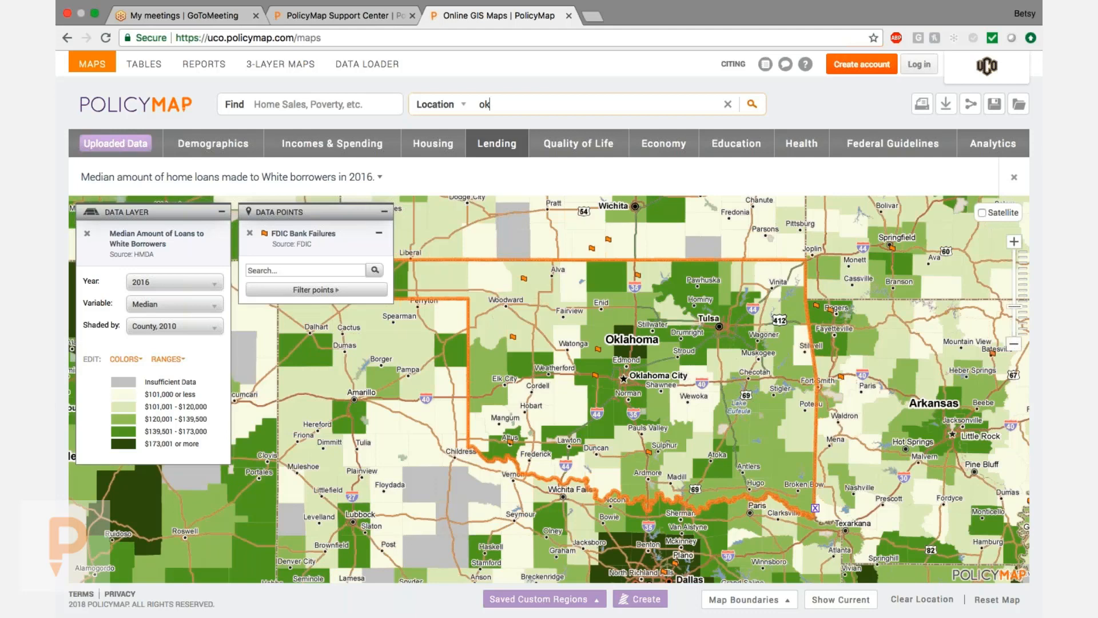
left_click(619, 350)
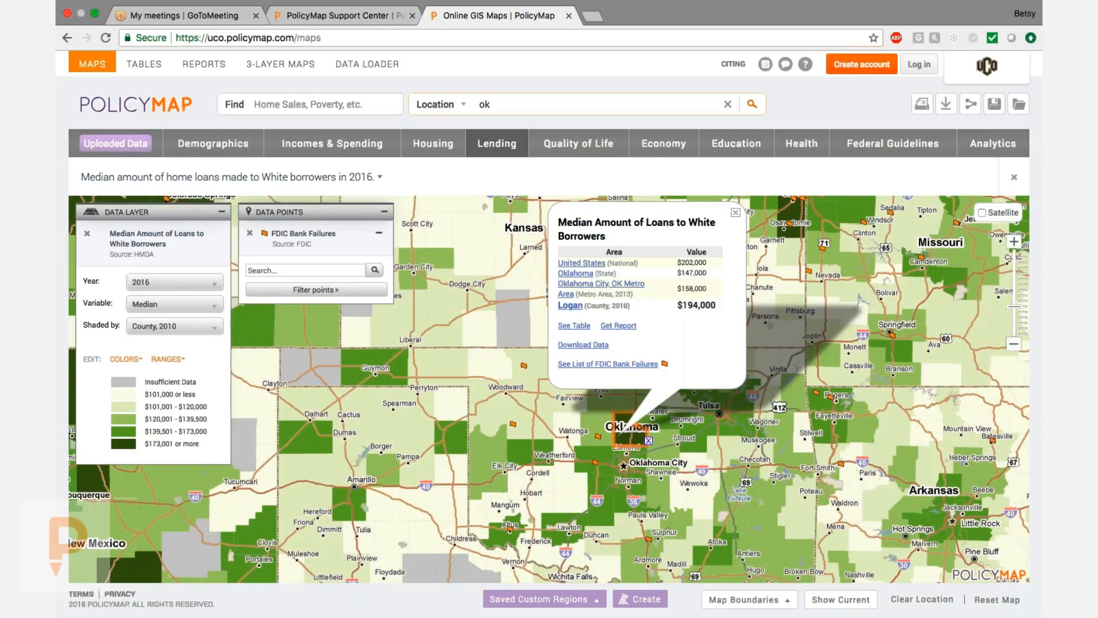
left_click(735, 213)
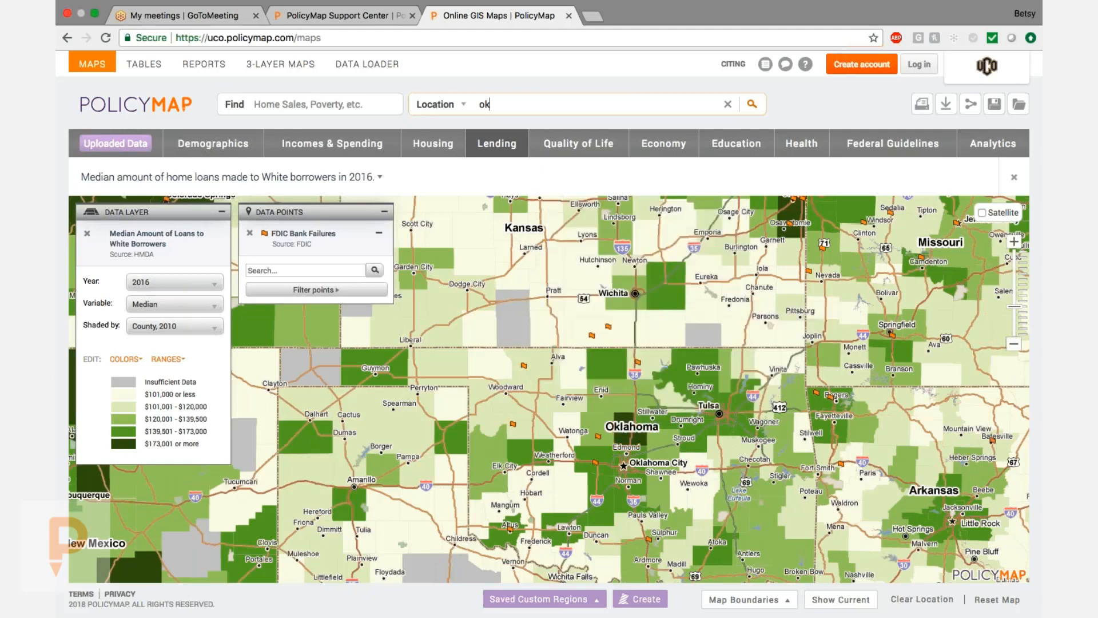
Step: Map robberies by city from the violent crime data
left_click(560, 148)
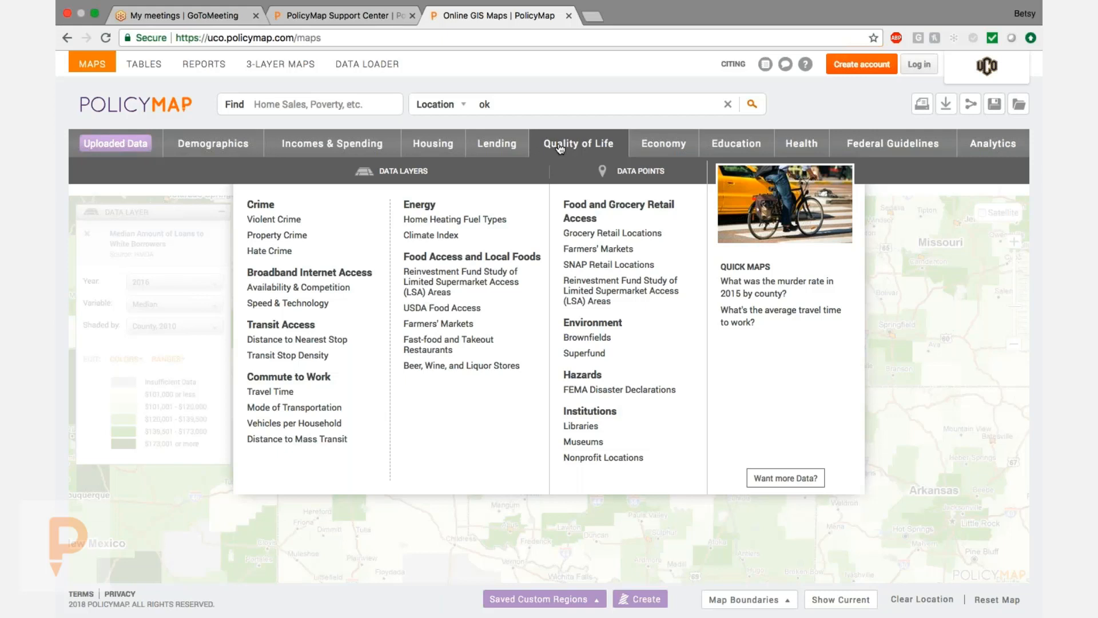
mouse_move(273, 219)
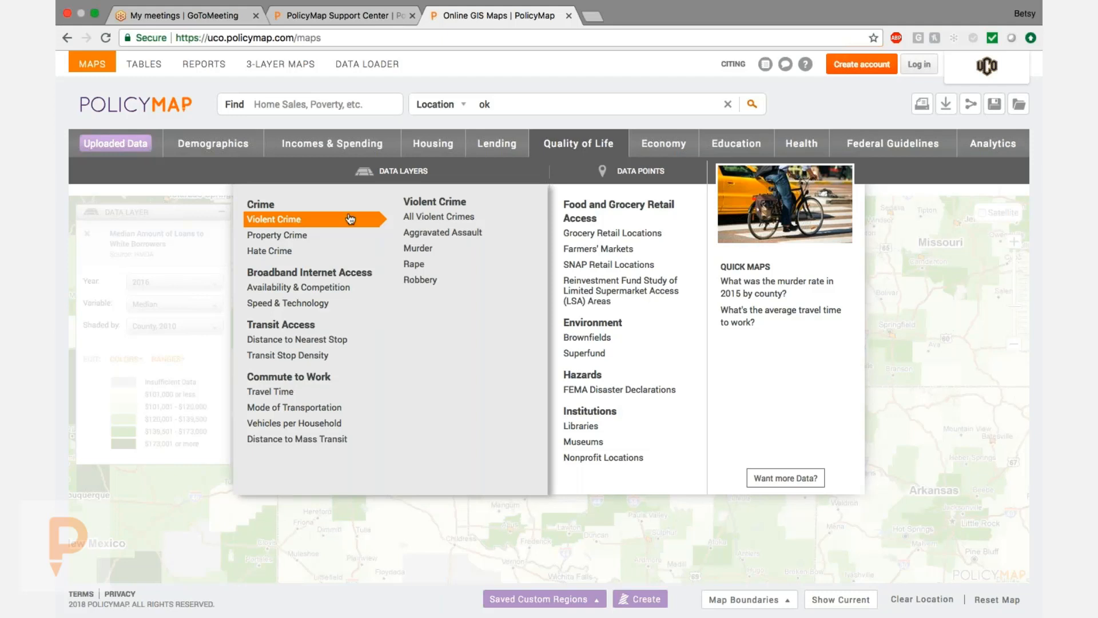
mouse_move(437, 279)
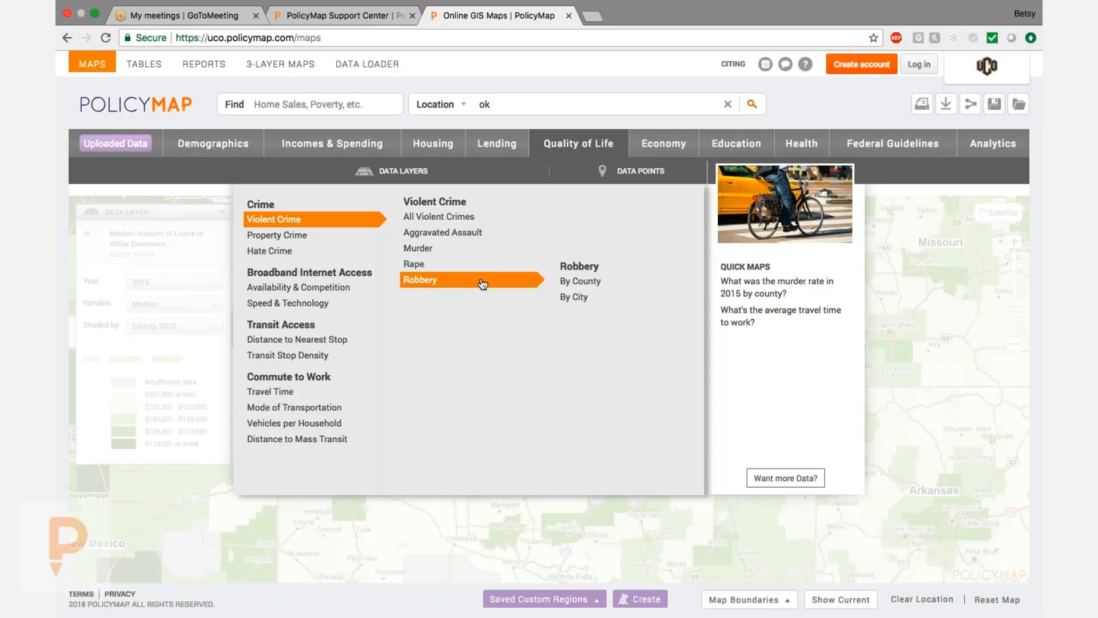
left_click(588, 300)
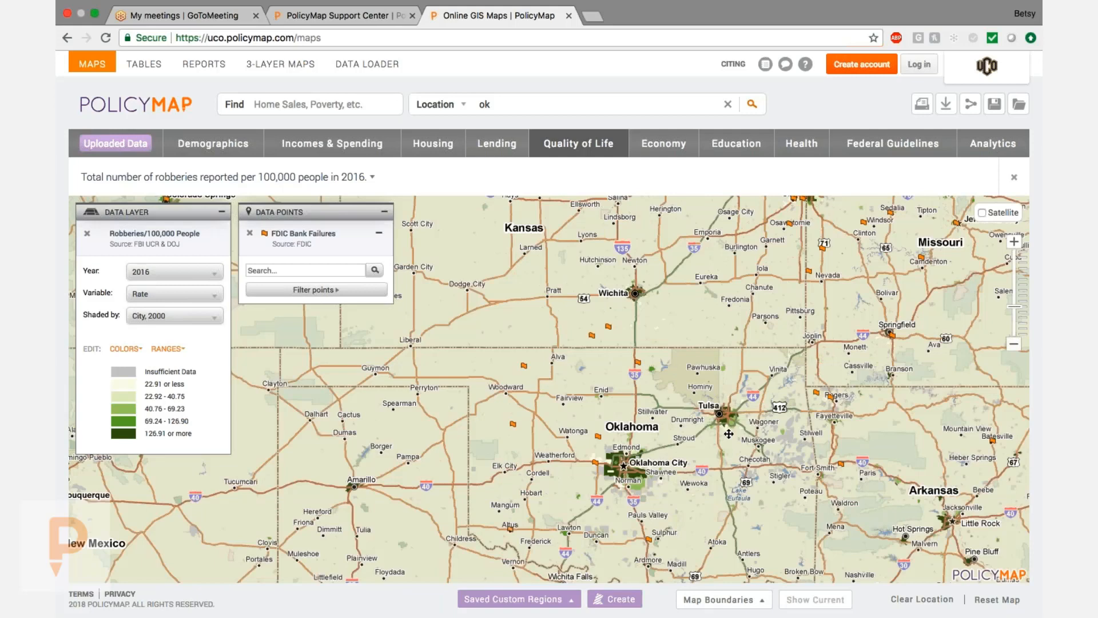
Step: Inspect the robbery rate per 100,000 people for Oklahoma City
double_click(662, 461)
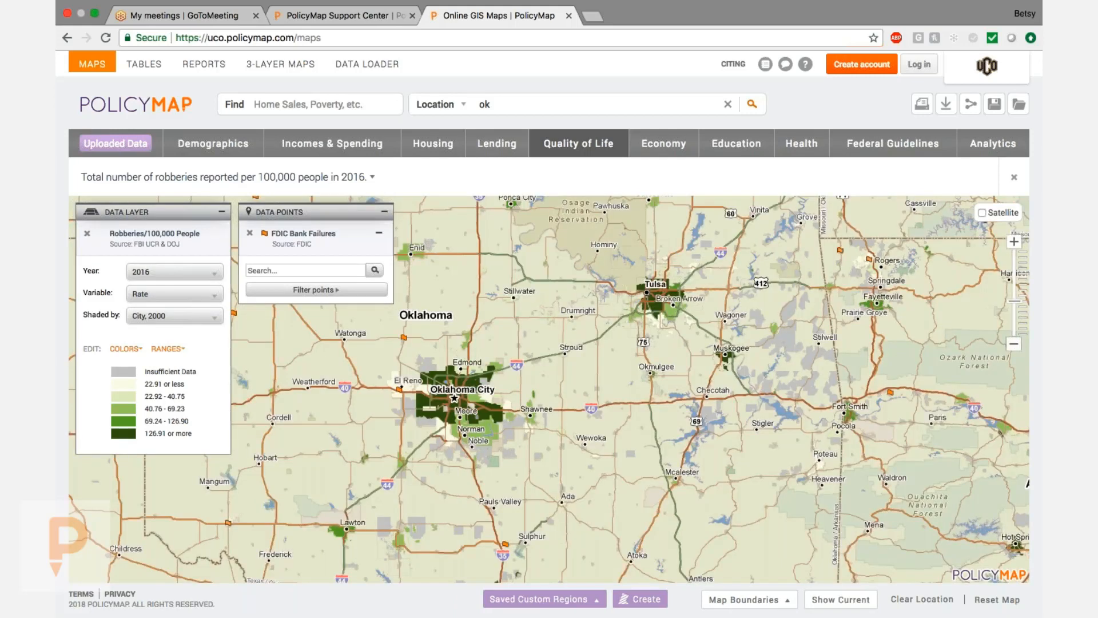
double_click(539, 464)
double_click(538, 465)
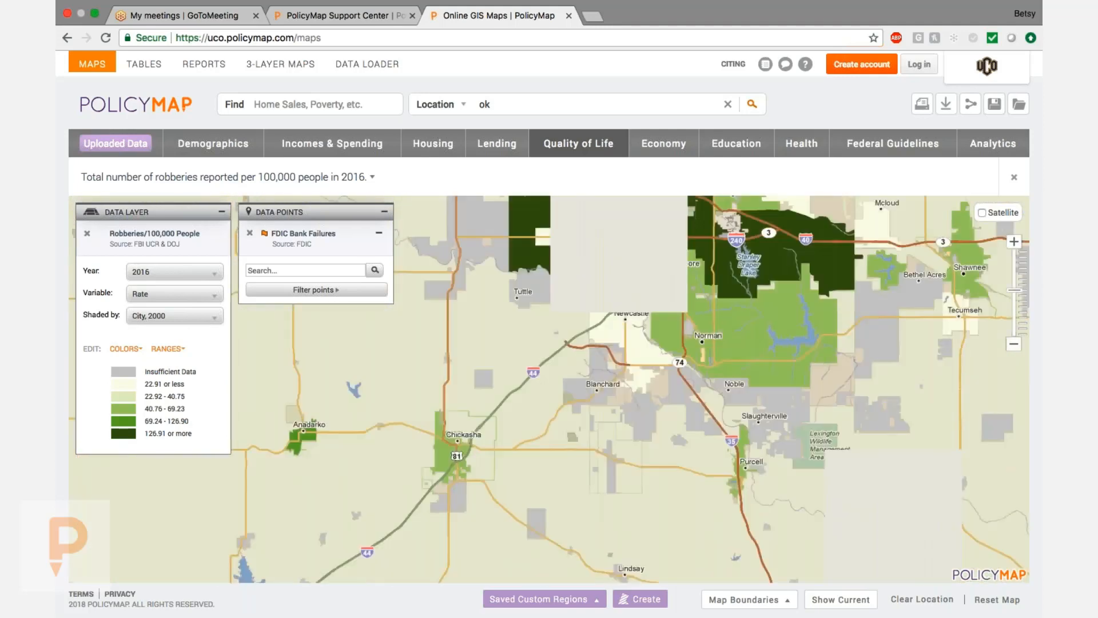
left_click_drag(530, 395, 463, 494)
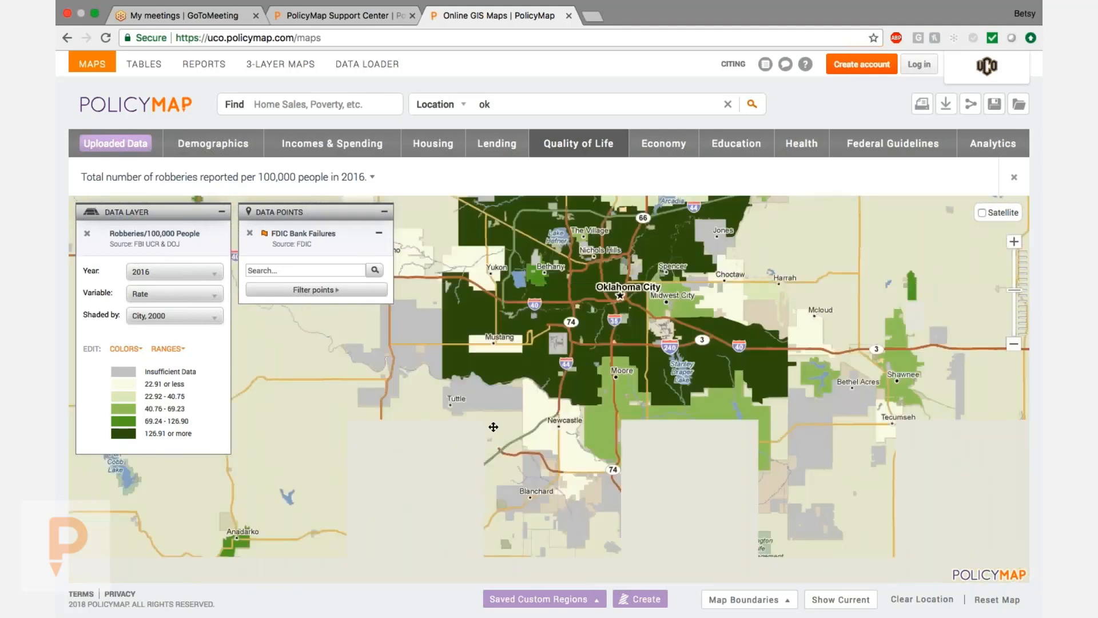
left_click(546, 369)
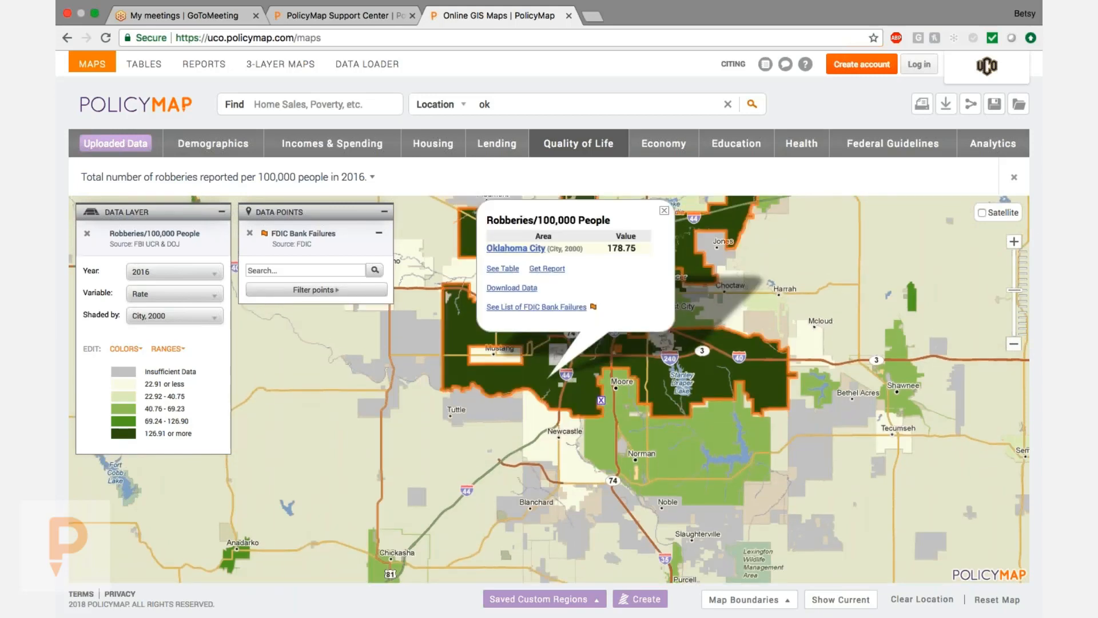
Step: Remove the FDIC Bank Failures points and map the average travel time to work from the commute data
left_click(250, 233)
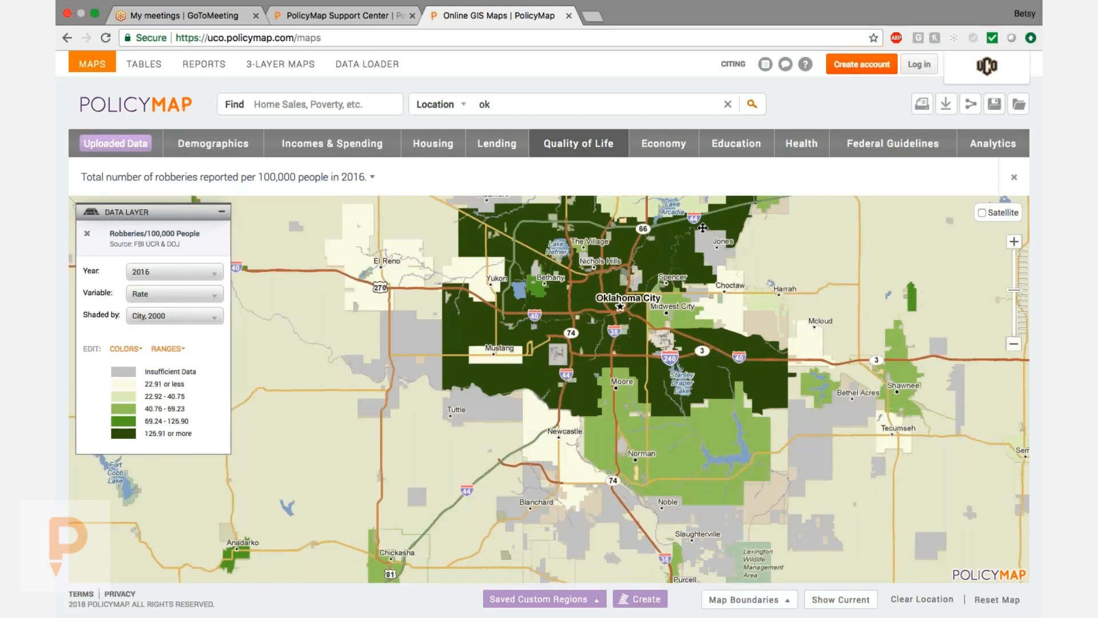
mouse_move(593, 150)
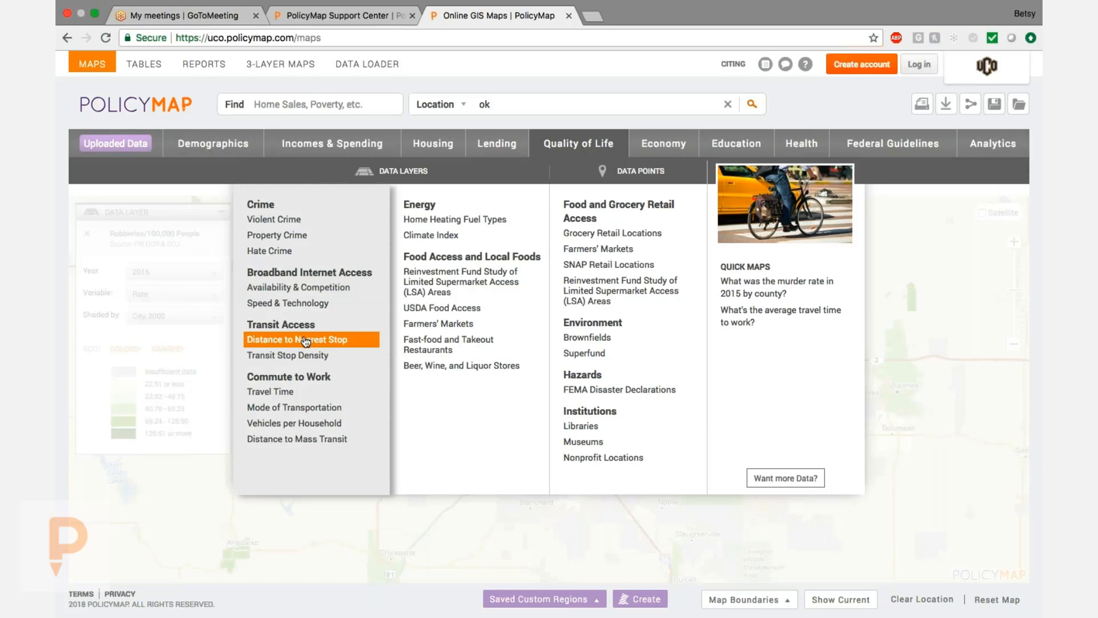
mouse_move(274, 391)
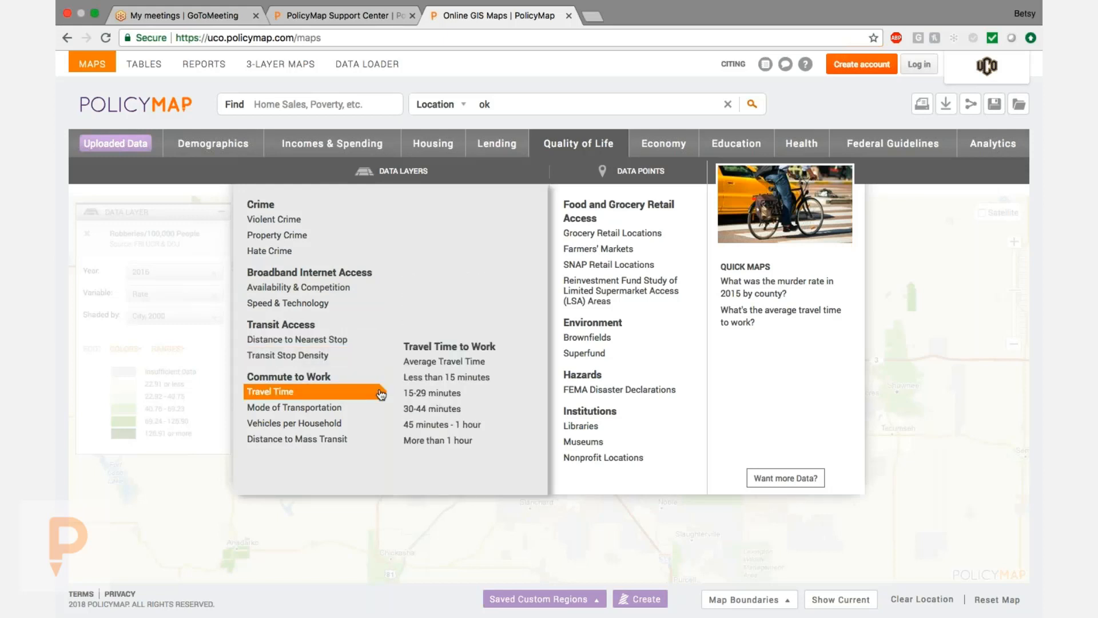
left_click(444, 361)
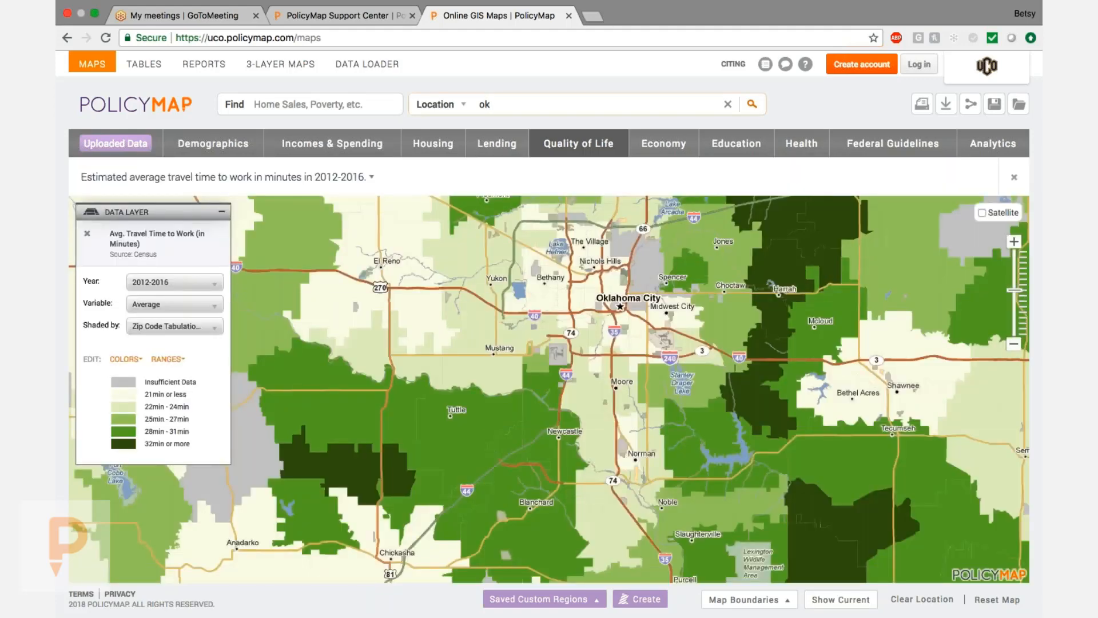
Step: Search for the location edmond and show the city of Edmond, OK on the map
key("BackSpace")
key("BackSpace")
type("edmond")
key("Return")
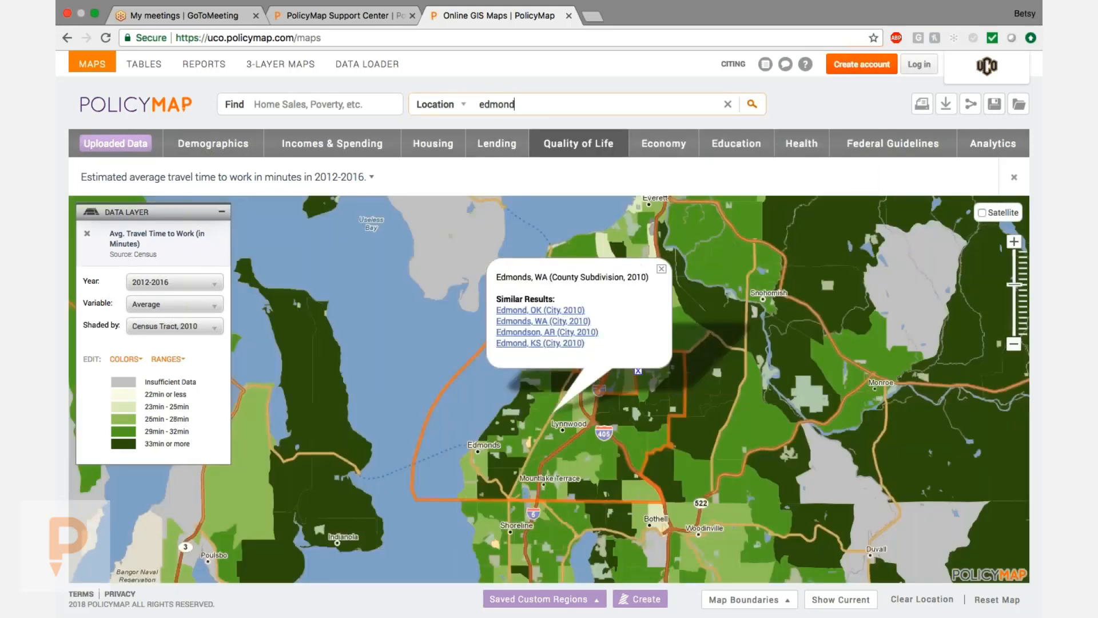
type(",")
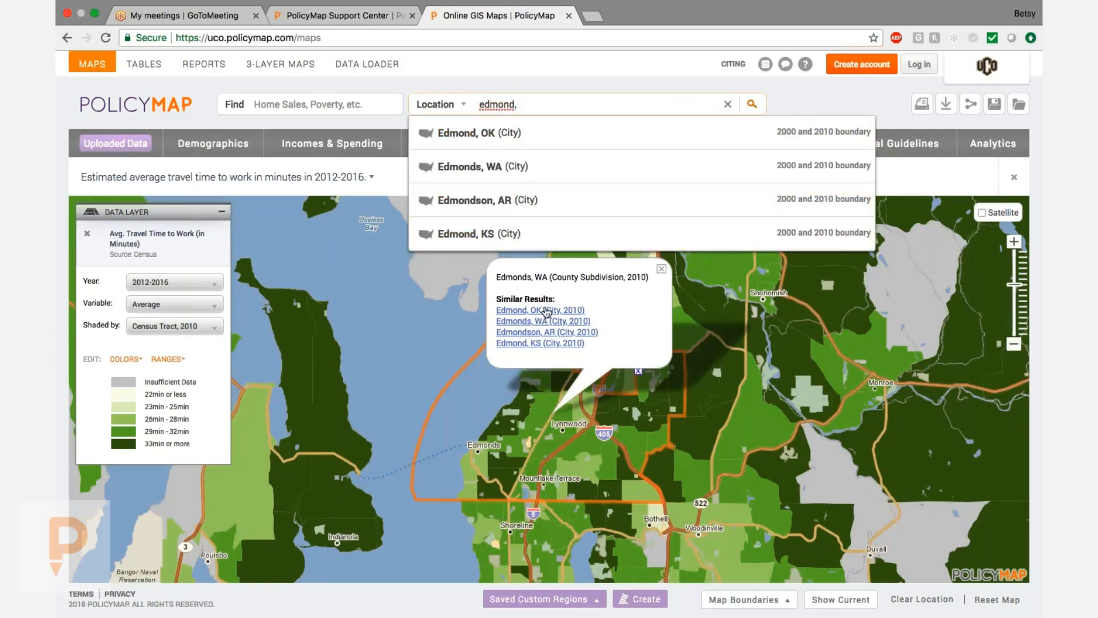
key("Return")
left_click(633, 285)
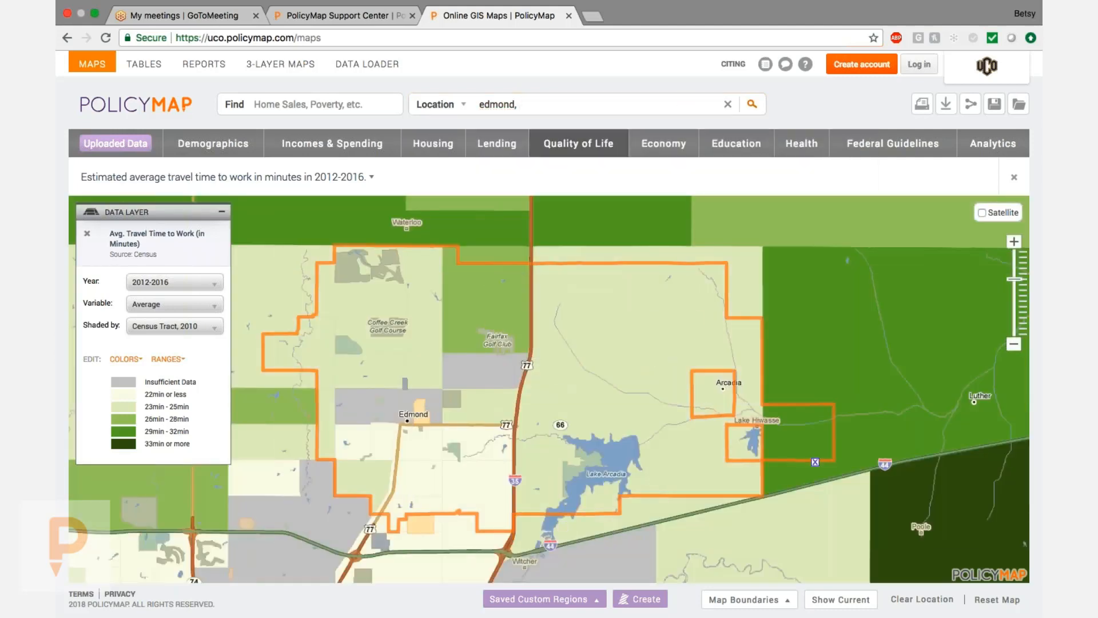
Step: Compare average travel times to work for the census tracts just east and west of Edmond and the dark tract southeast of Arcadia
left_click(461, 409)
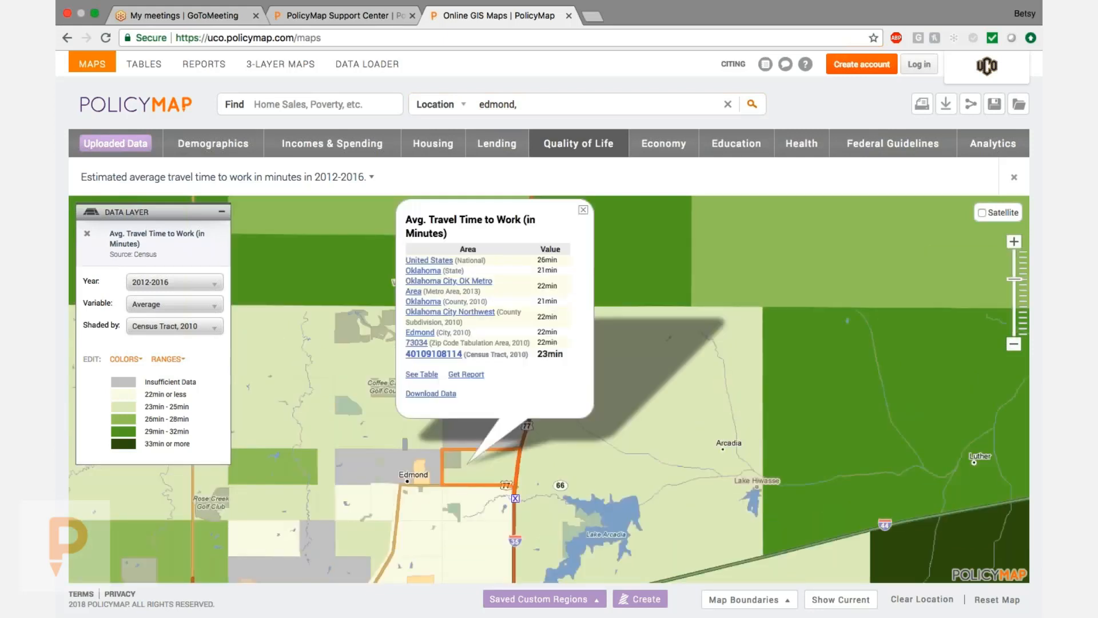
left_click(281, 458)
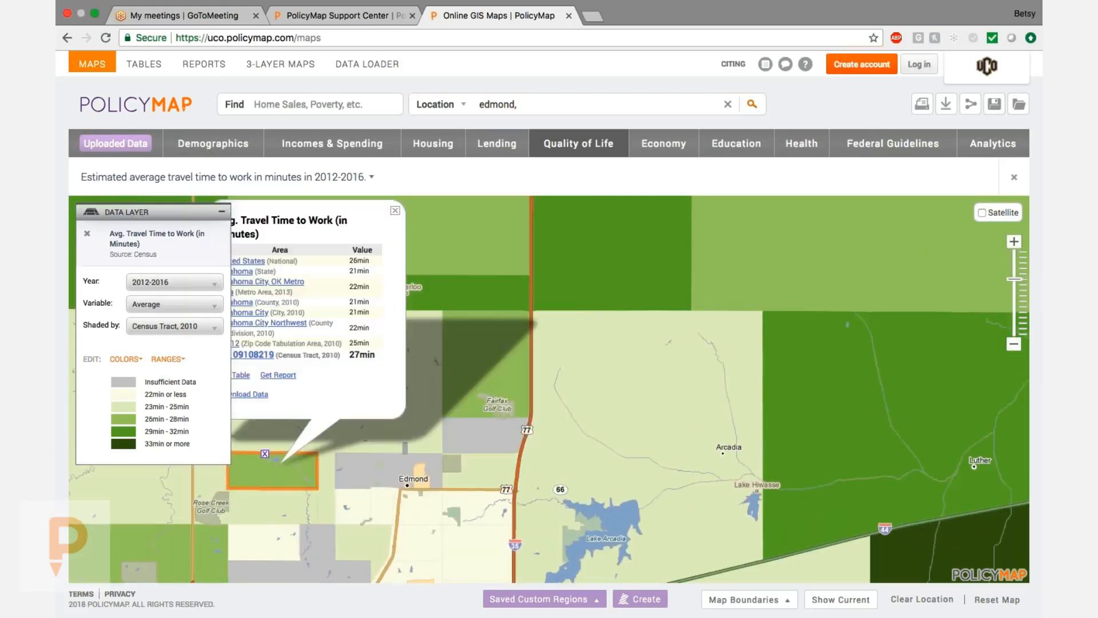
left_click(923, 553)
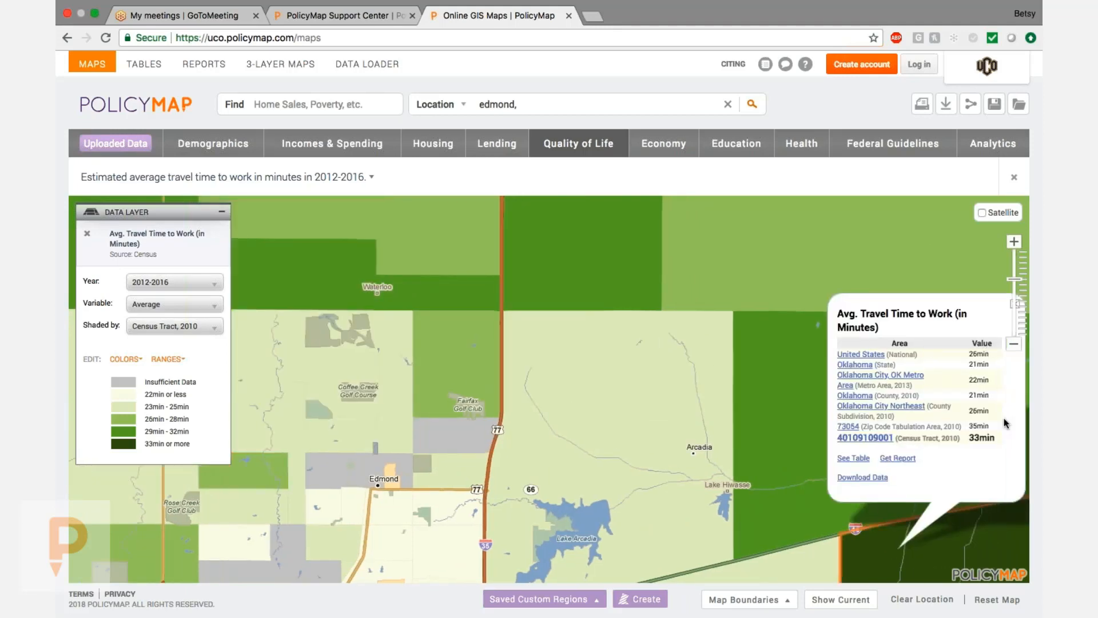
left_click(1014, 347)
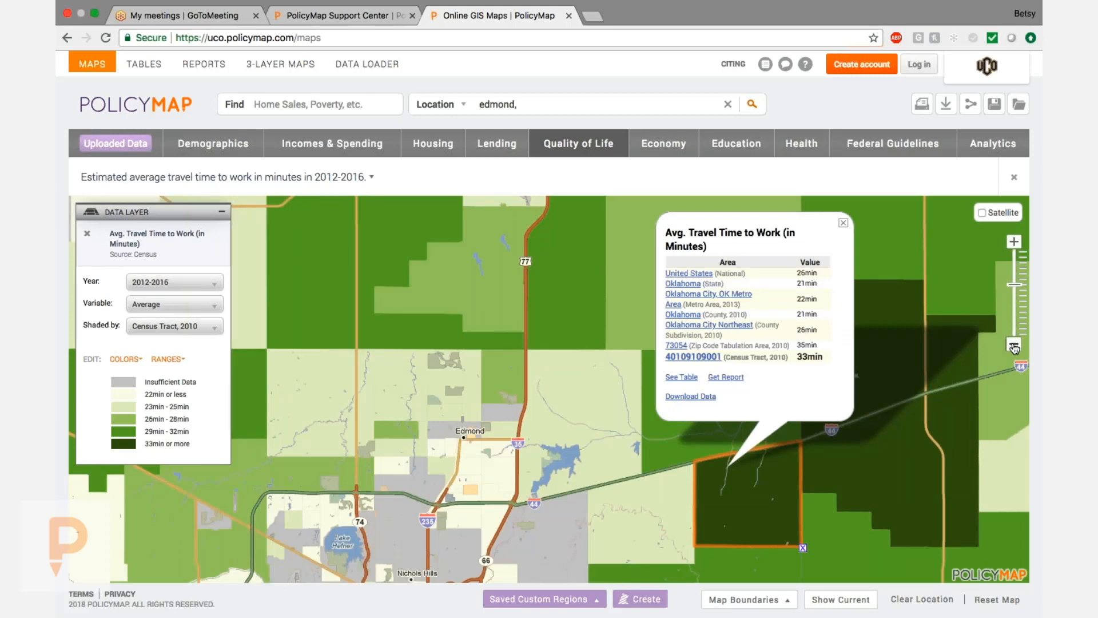
Step: Map the Limited Supermarket Access (LSA) Areas status from the Reinvestment Fund study in the food access data
left_click(1014, 347)
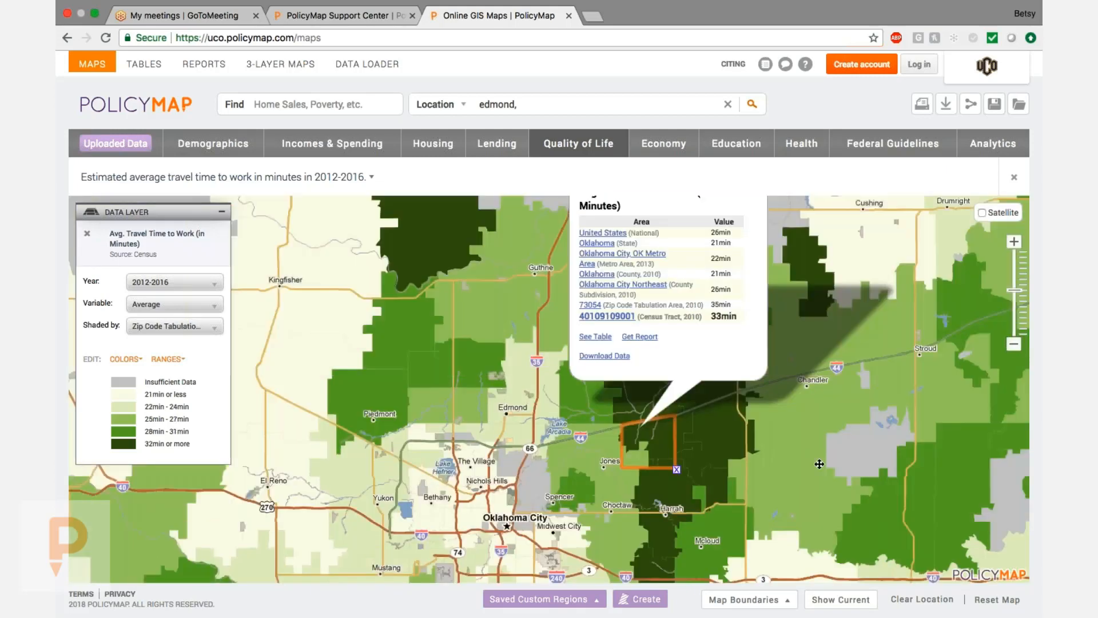
left_click(589, 143)
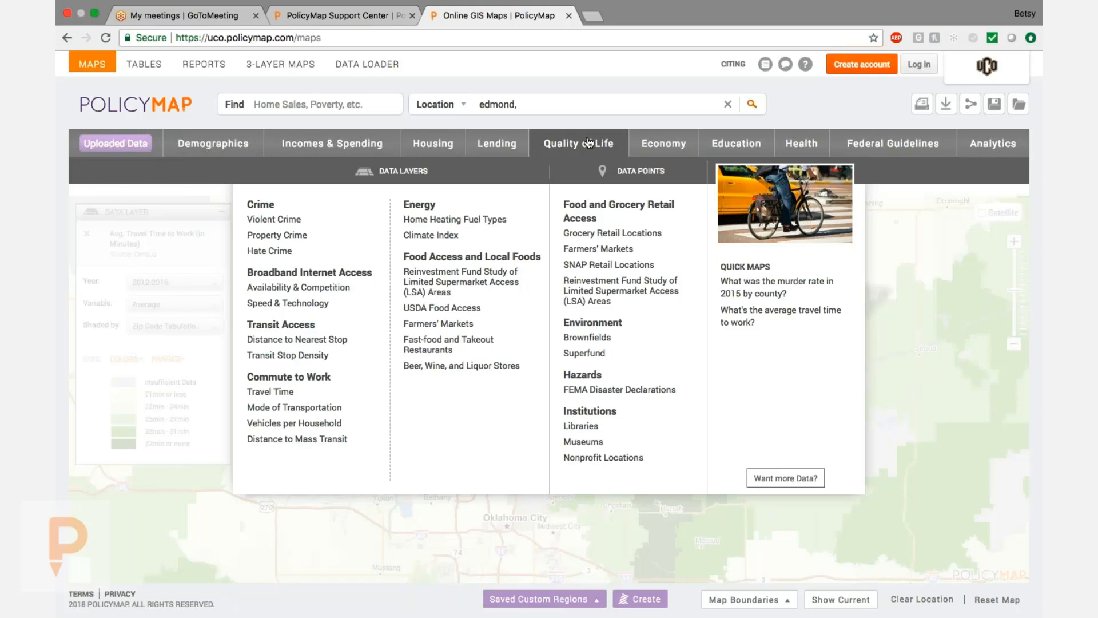
mouse_move(298, 422)
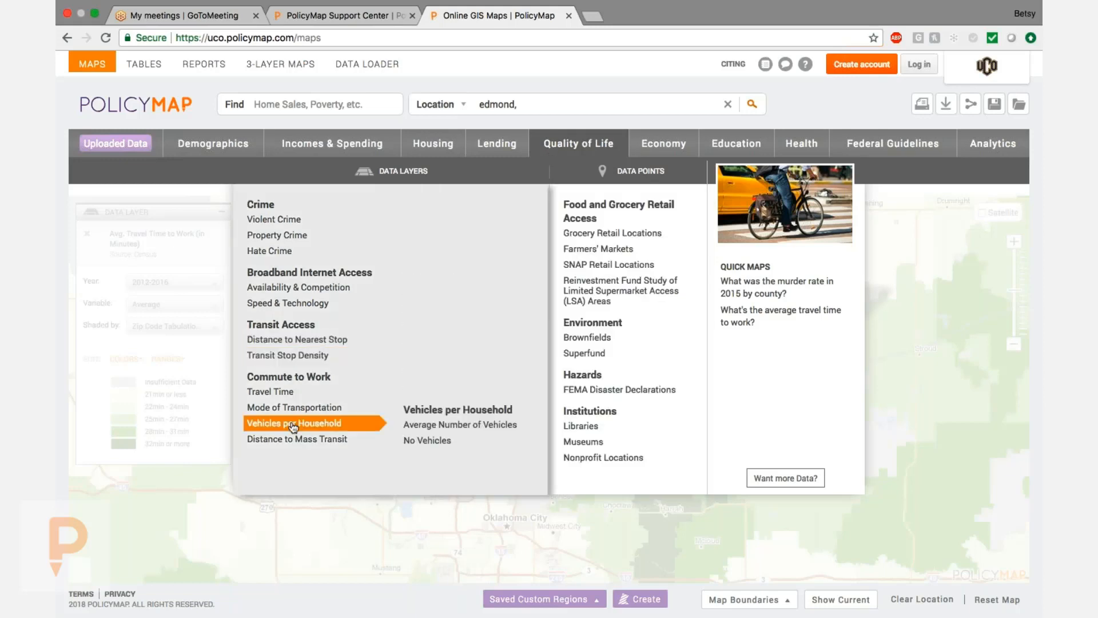
mouse_move(268, 250)
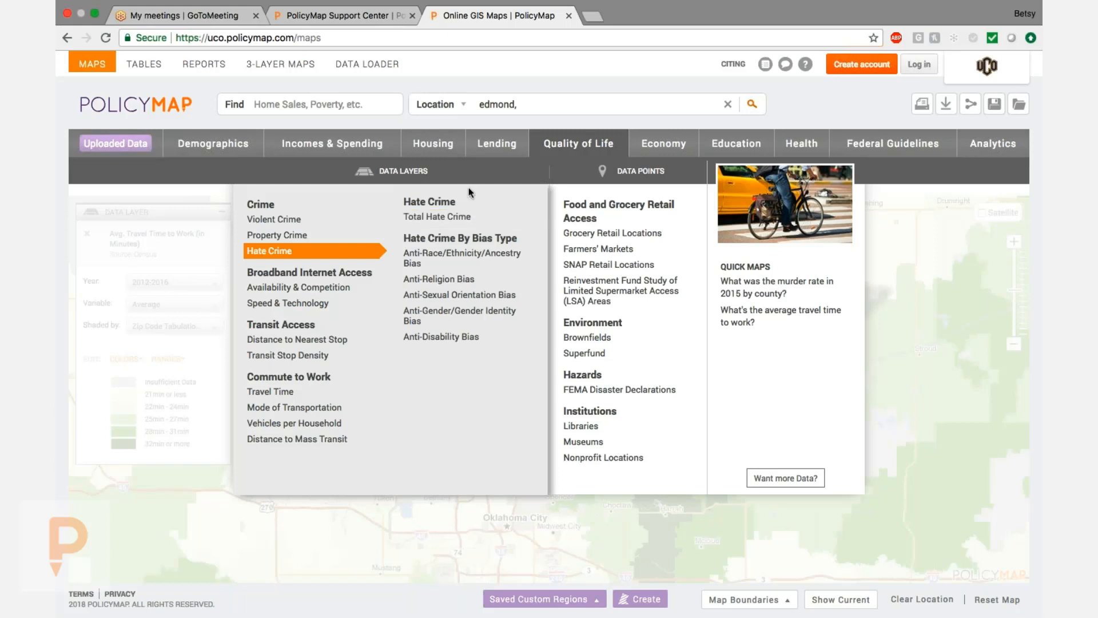
mouse_move(492, 220)
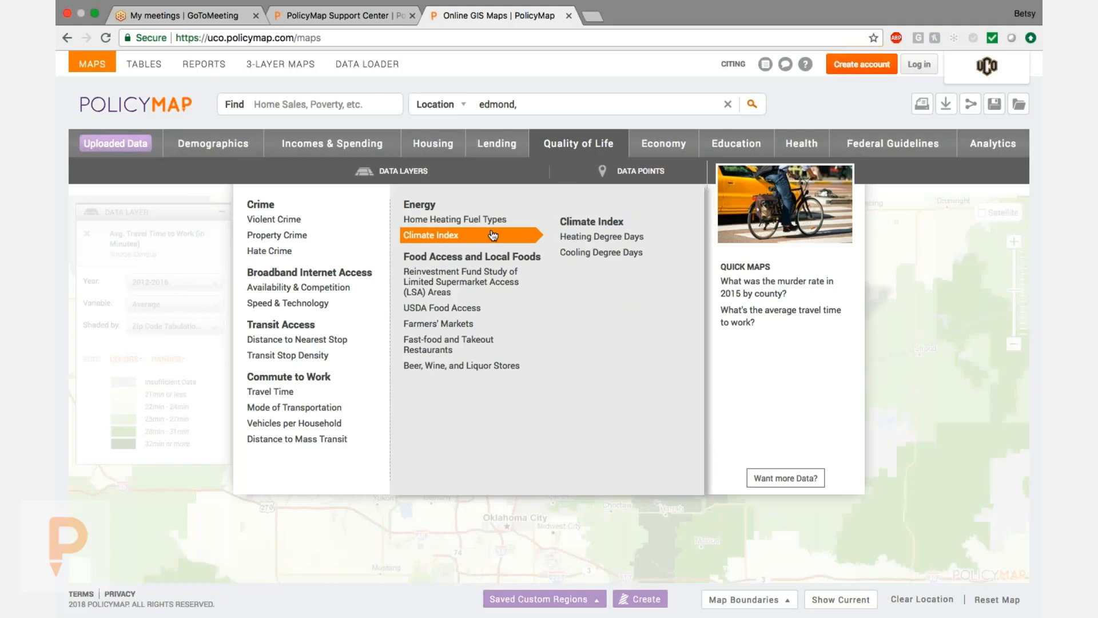
mouse_move(497, 282)
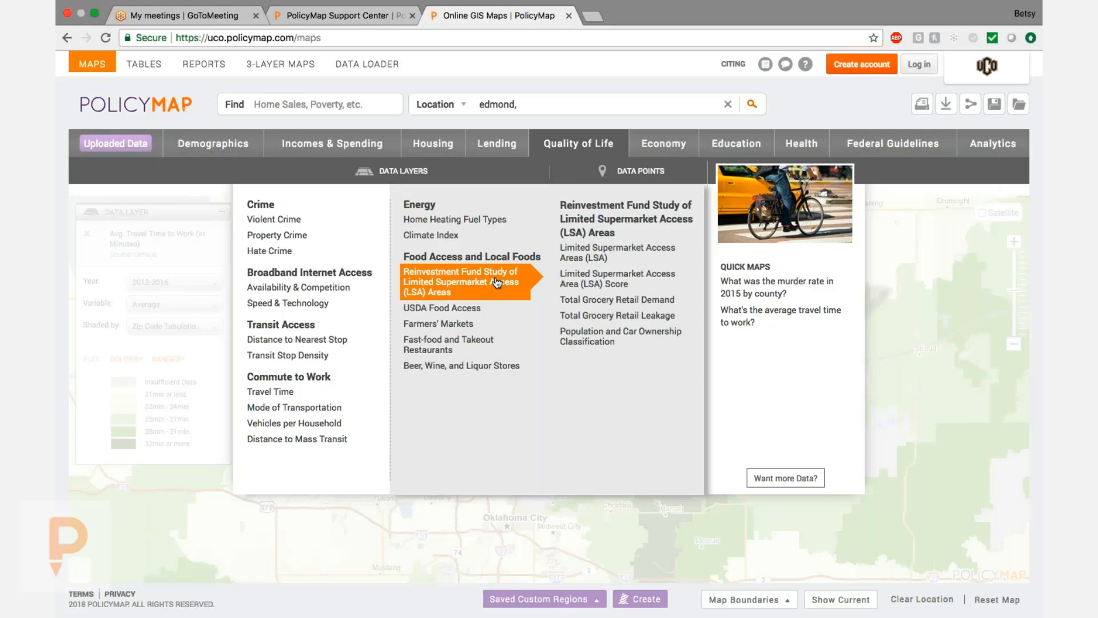
left_click(593, 260)
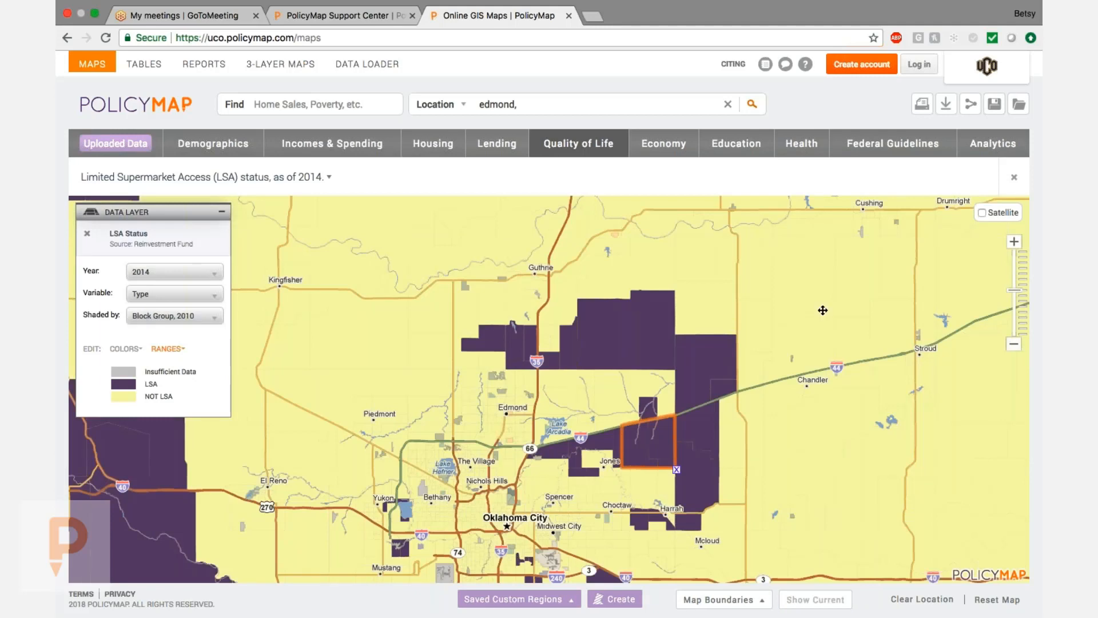
Step: Read the description of the Limited Supermarket Access status layer and close it
left_click(1013, 344)
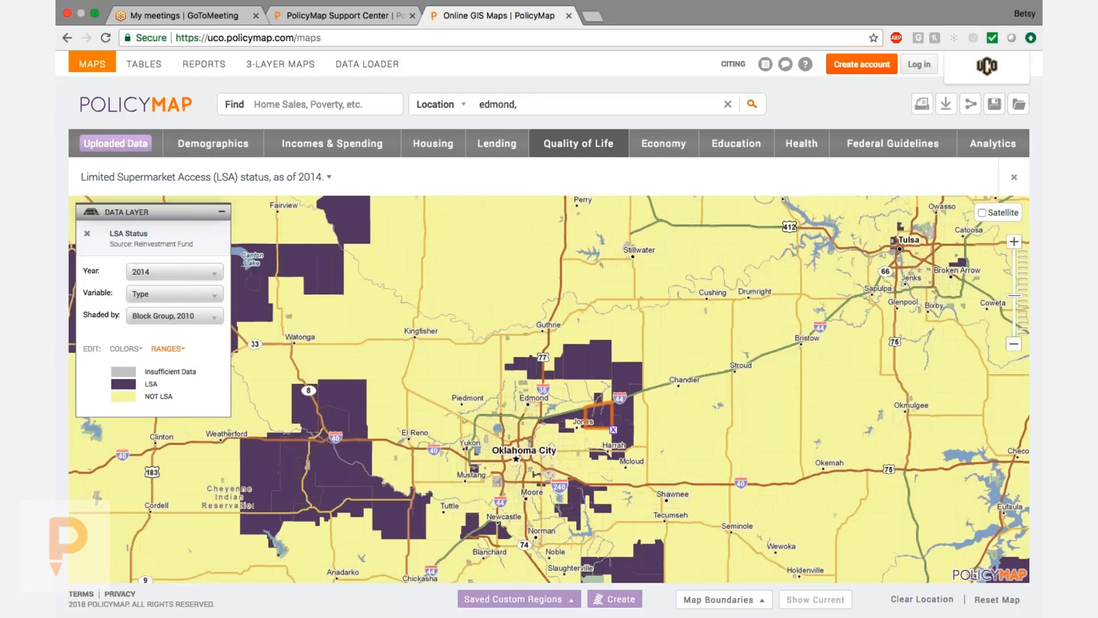
left_click(269, 178)
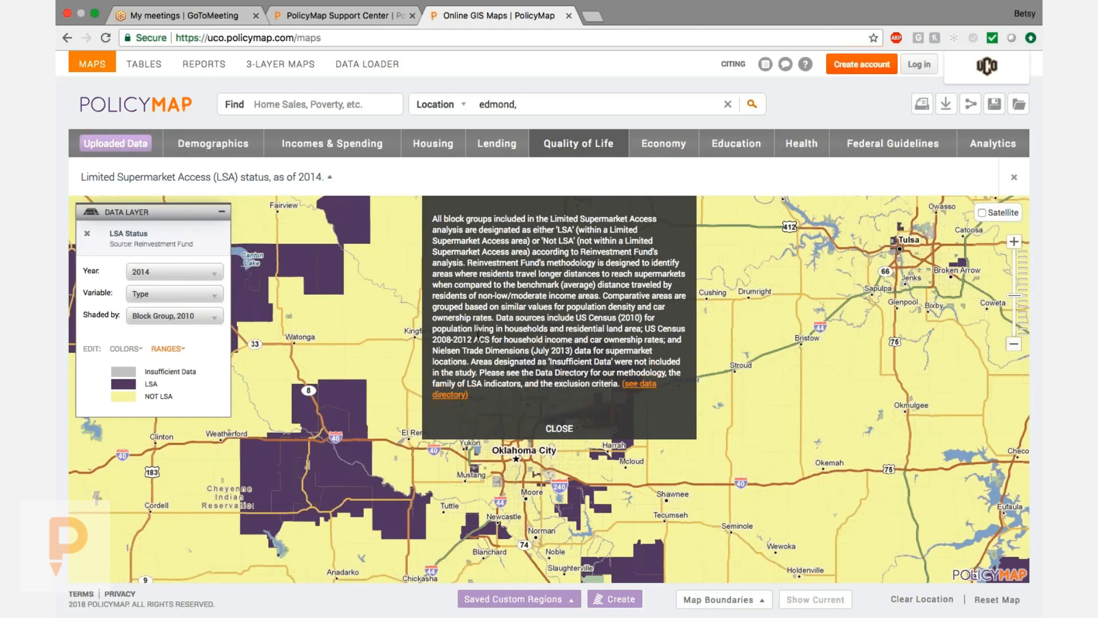
left_click(562, 430)
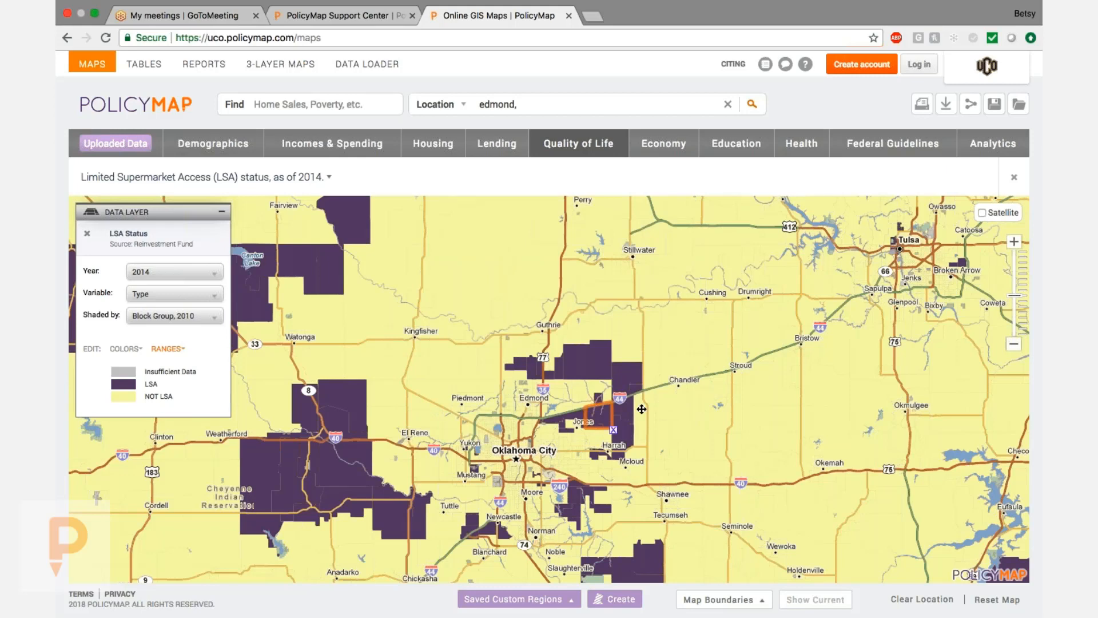
Step: Map the number of farmers' markets as the data layer and add the Farmers' Markets data points
left_click(582, 157)
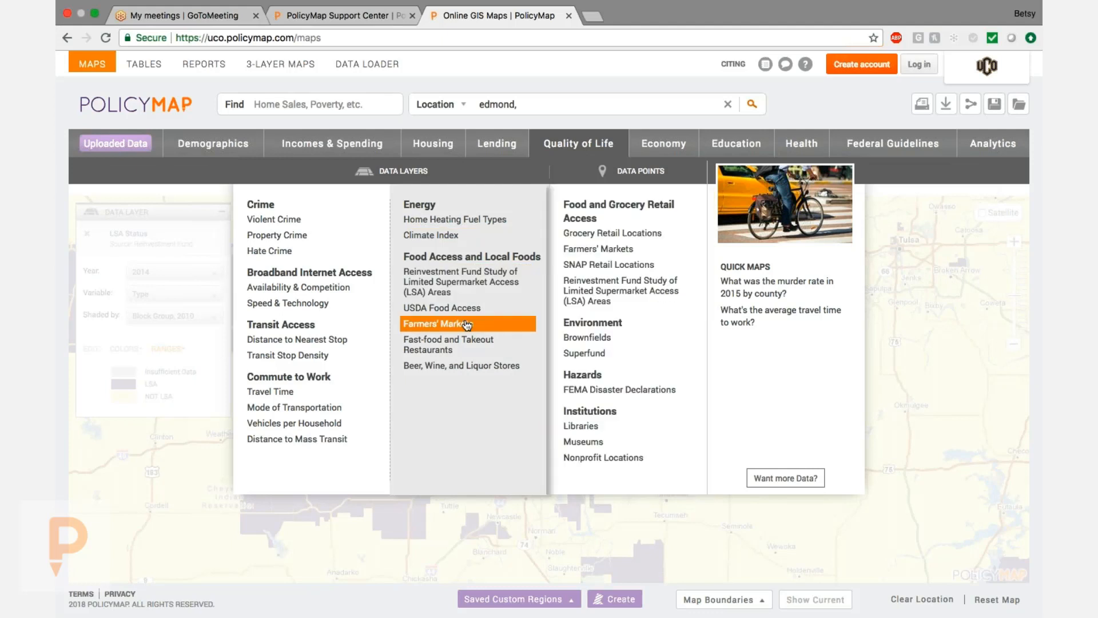
mouse_move(463, 309)
left_click(467, 325)
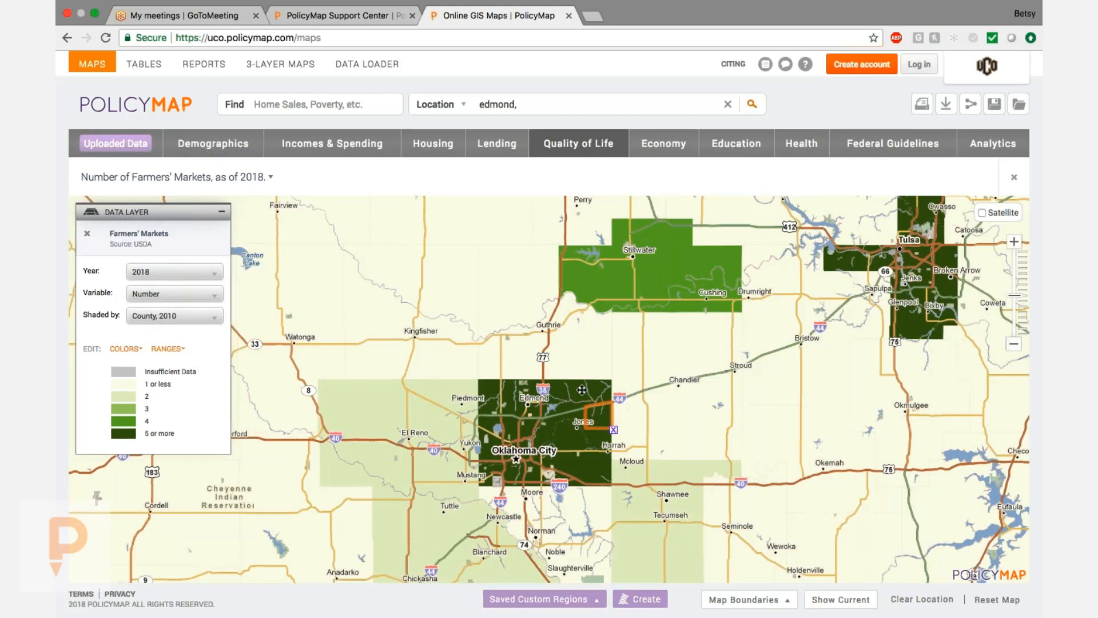
mouse_move(578, 144)
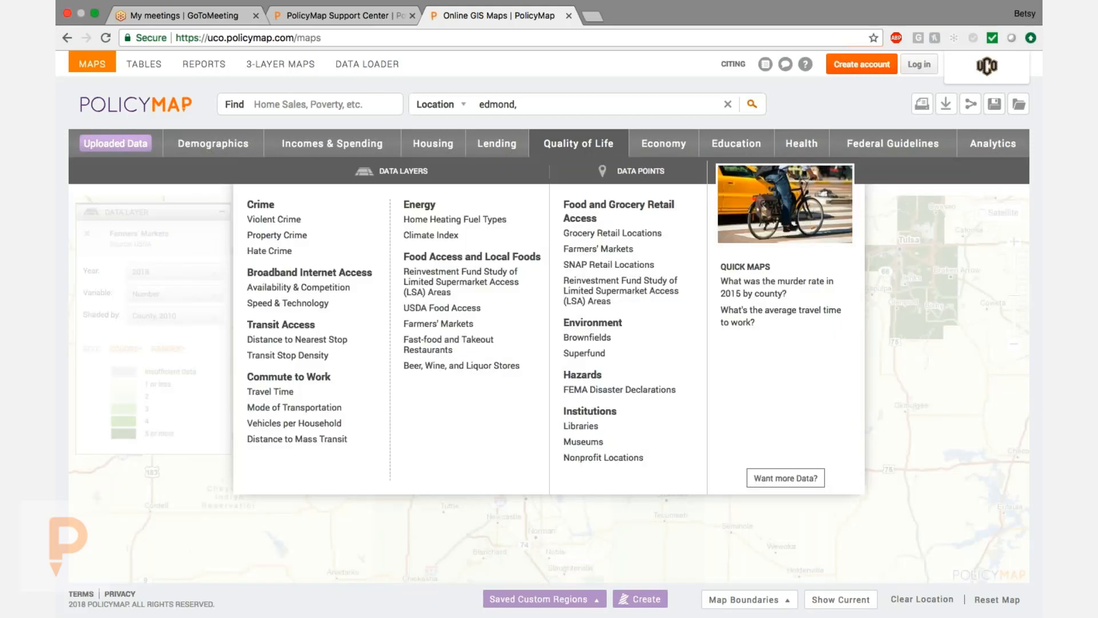
left_click(615, 250)
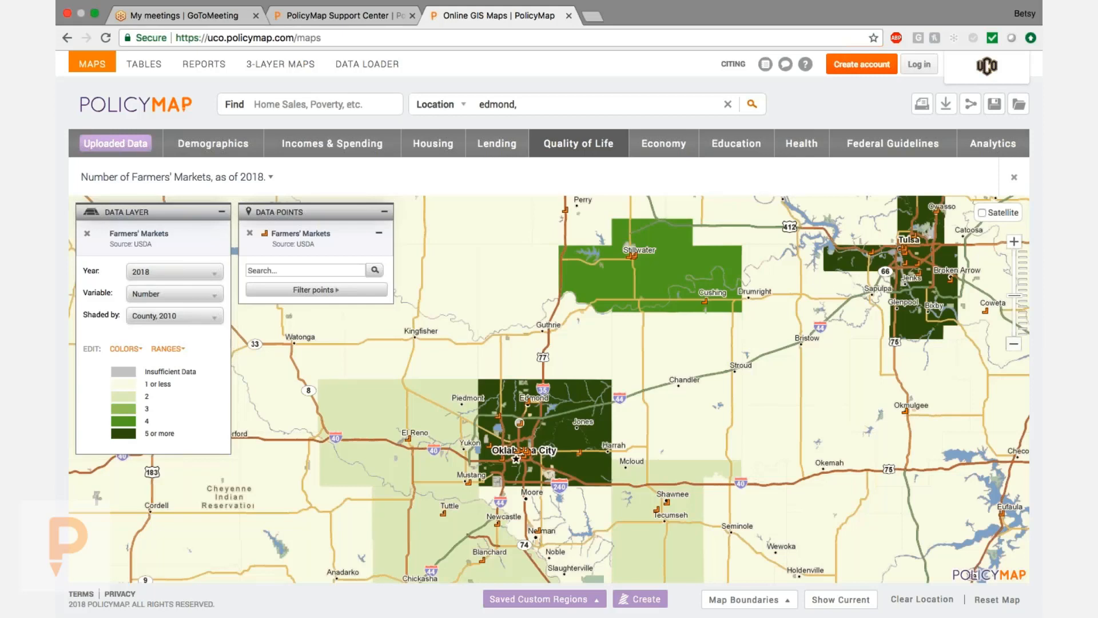
Step: Search for the location Edmond, OK and inspect the details of the farmers' market point in central Edmond
left_click(1014, 335)
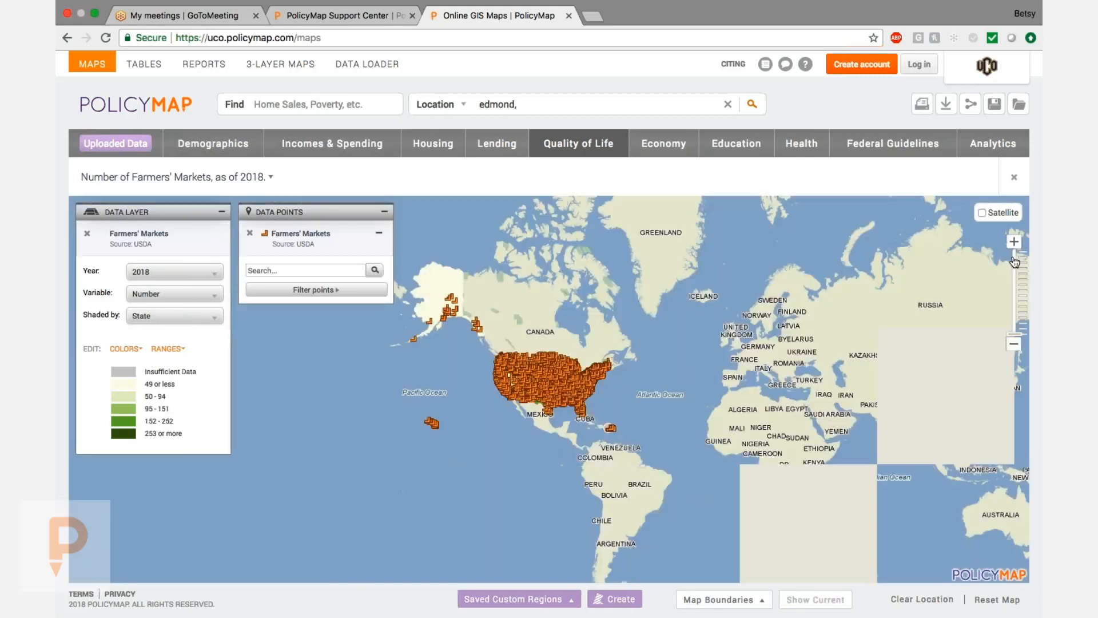
left_click(571, 103)
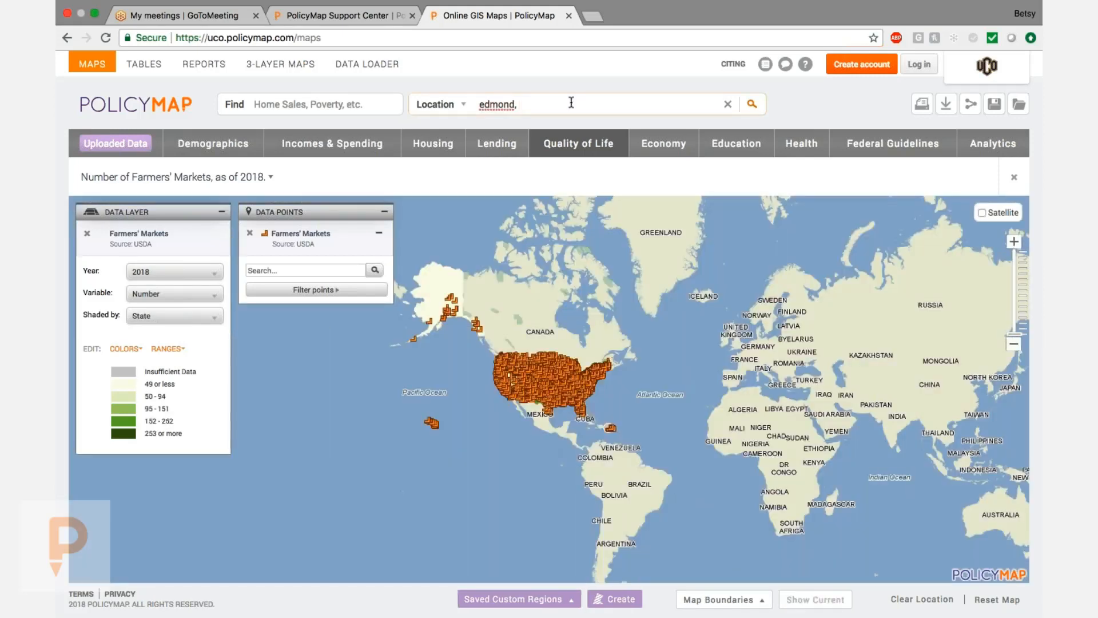
type("ok")
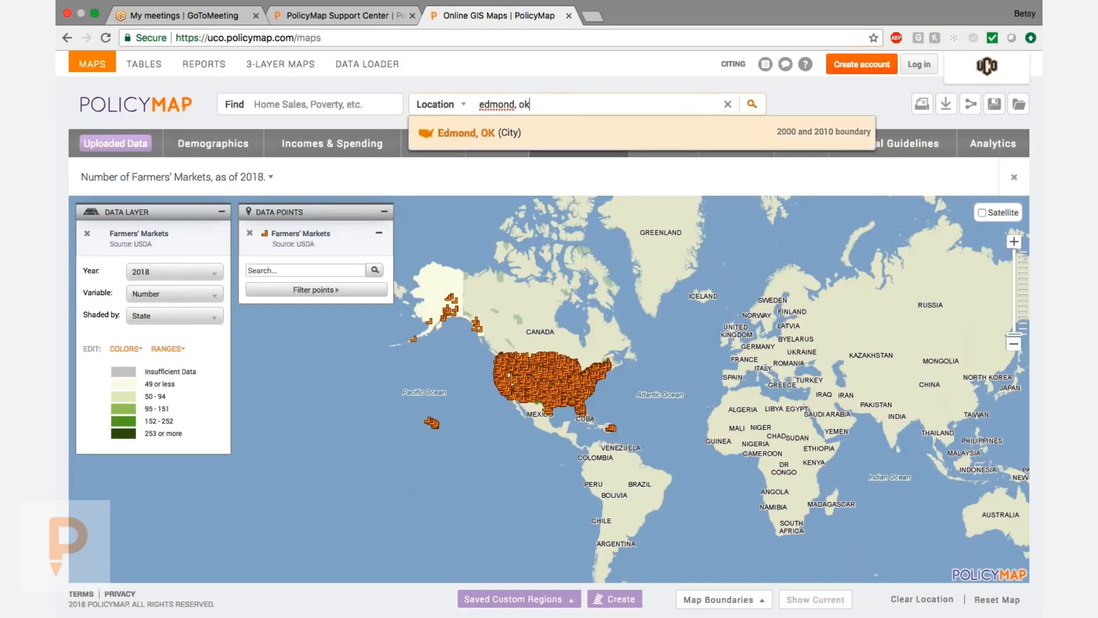
left_click(494, 138)
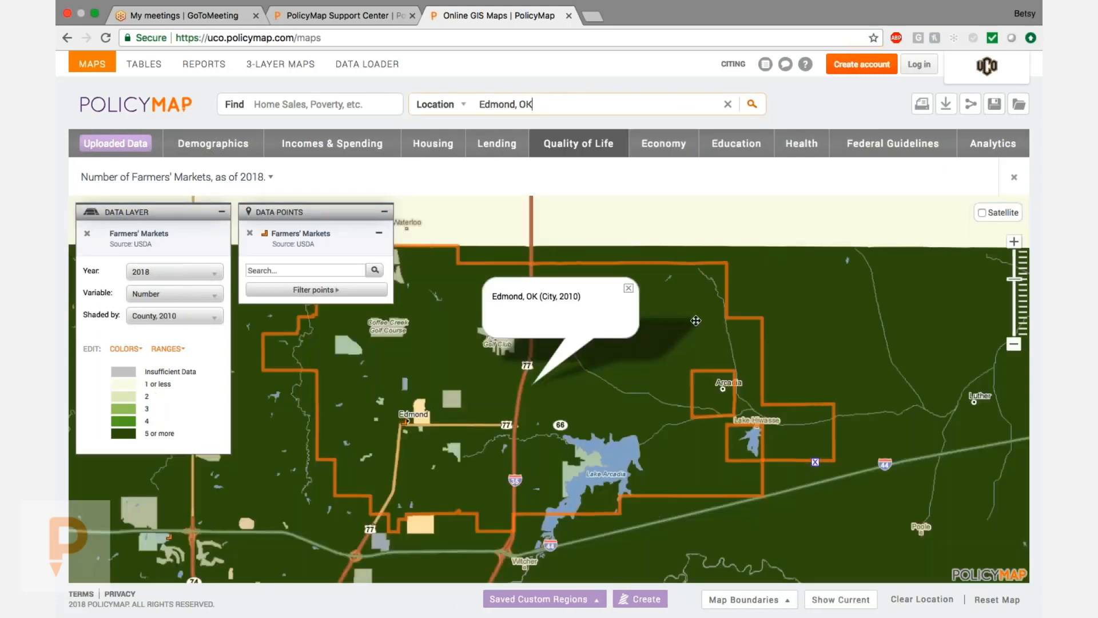
left_click(405, 421)
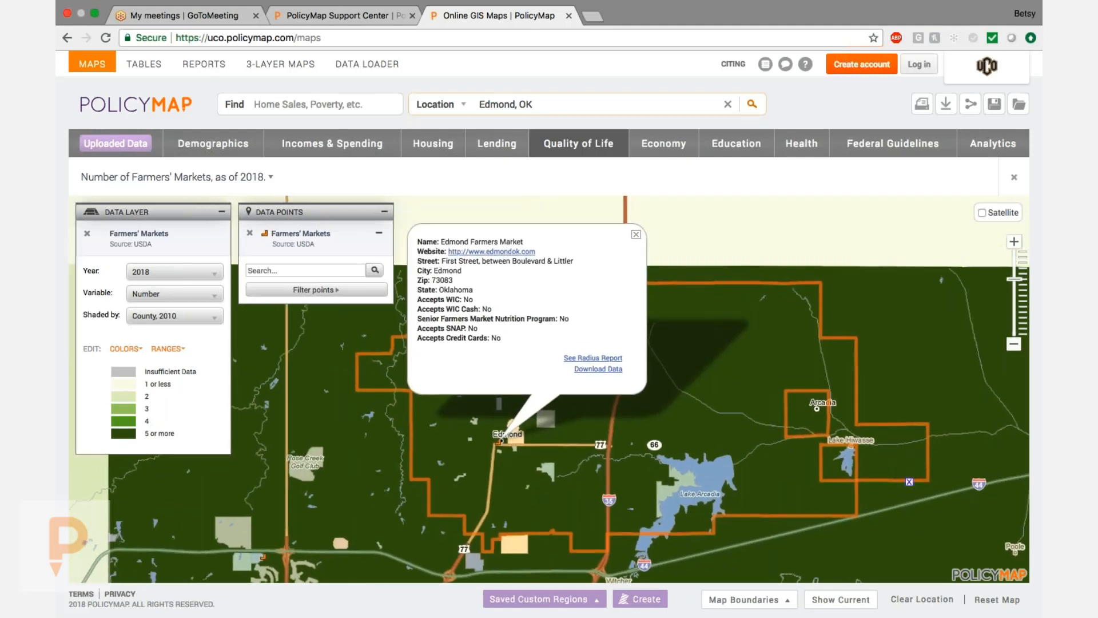
left_click(635, 237)
Step: Add the SNAP Retail Locations data points to the map
left_click(577, 146)
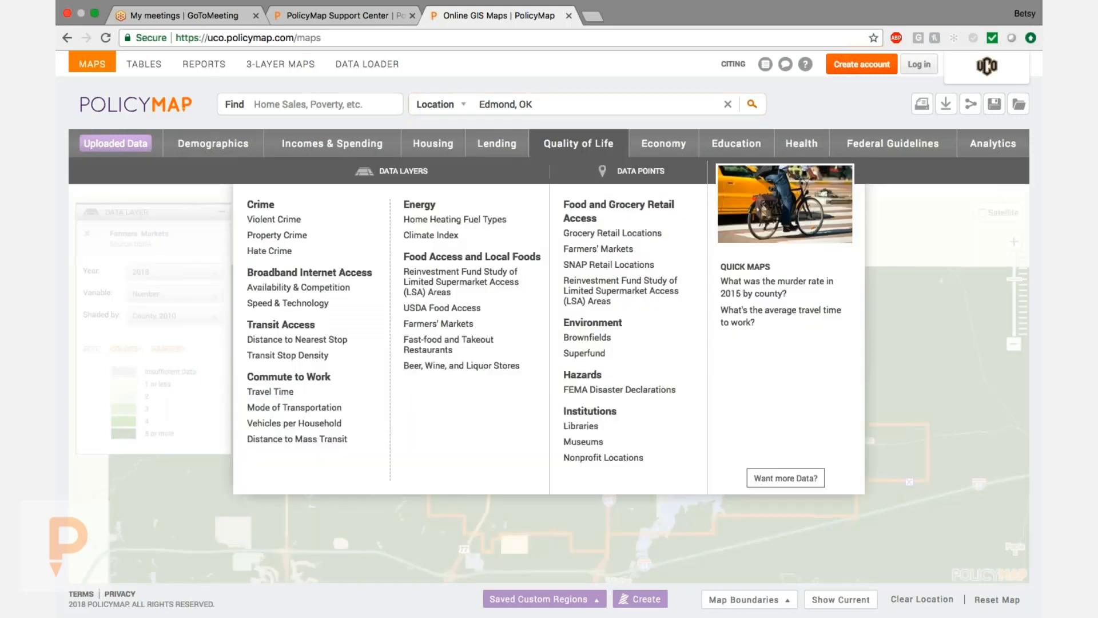
left_click(609, 264)
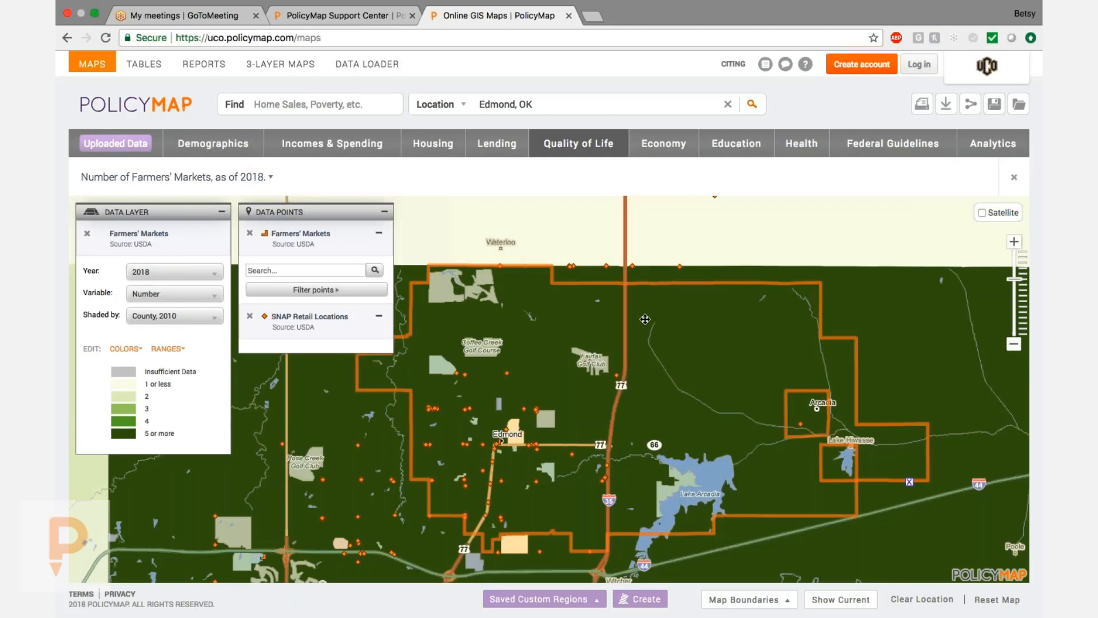
left_click(1014, 345)
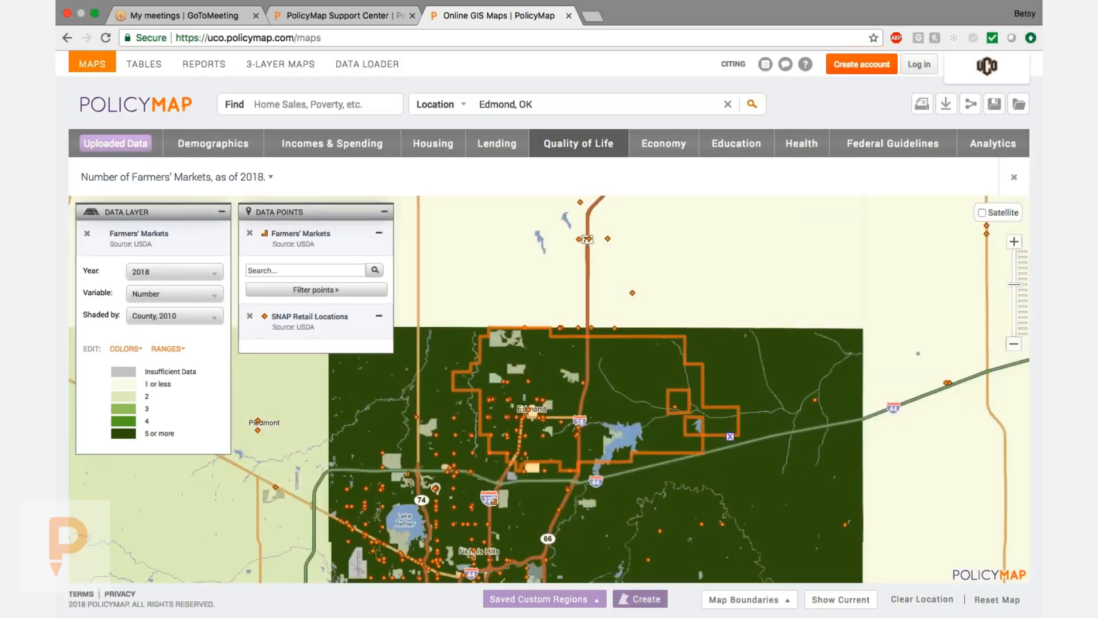
Step: Start an Assembled Custom Region with its areas selected by County
left_click(648, 599)
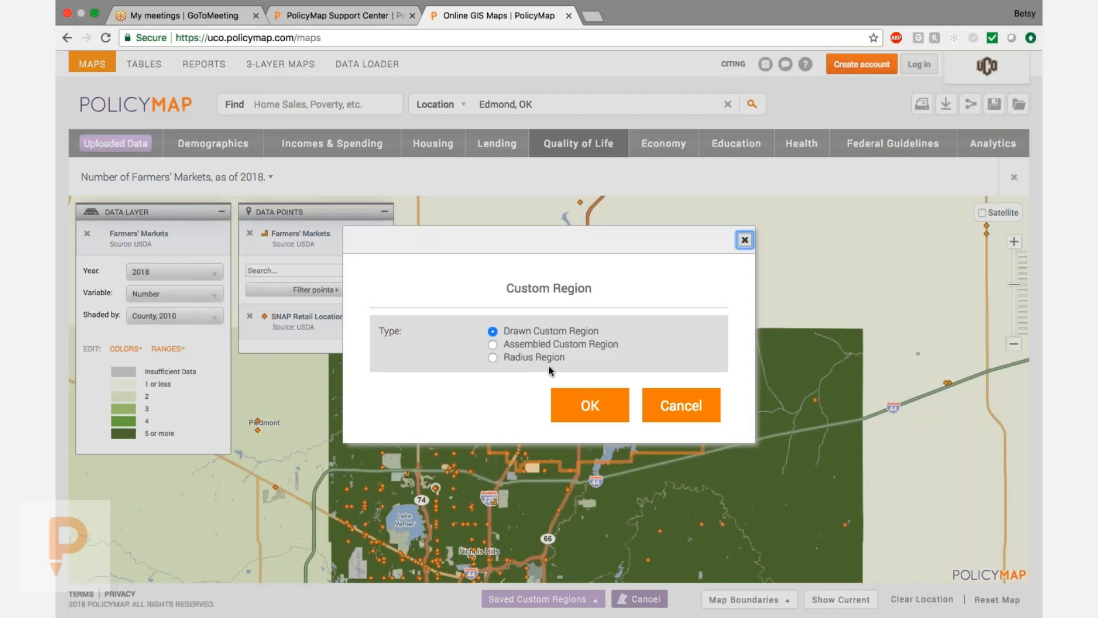
left_click(550, 344)
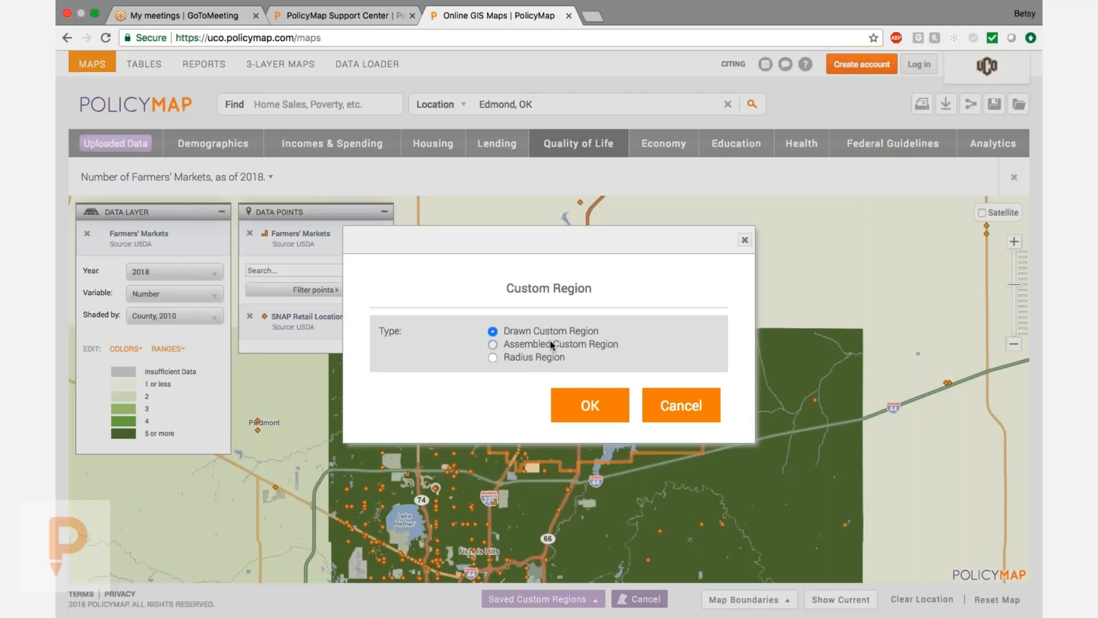
left_click(597, 408)
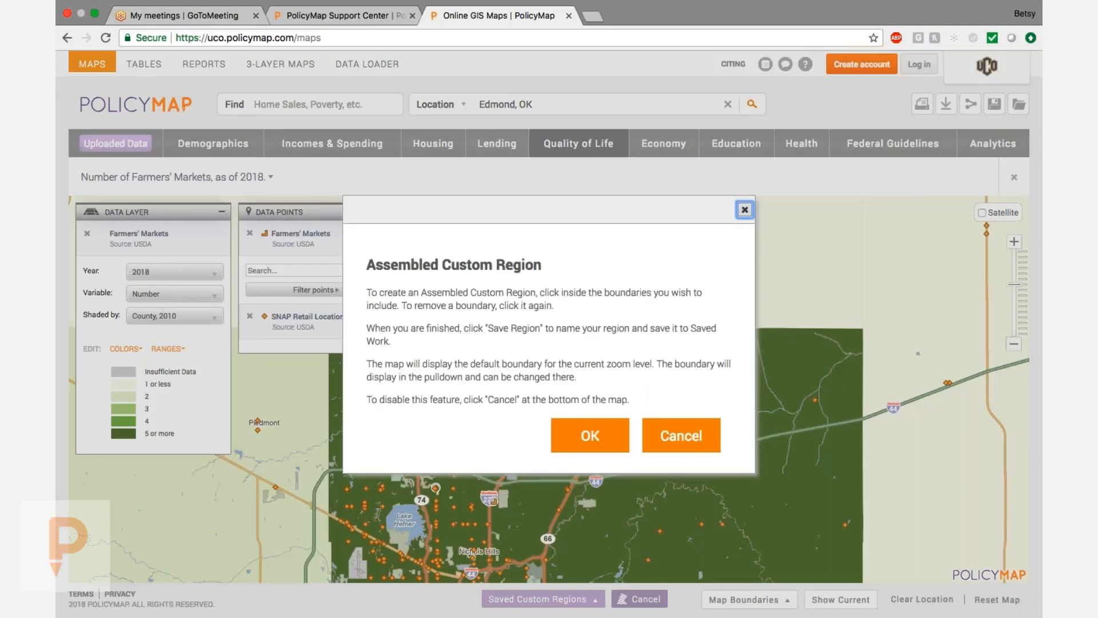
left_click(590, 436)
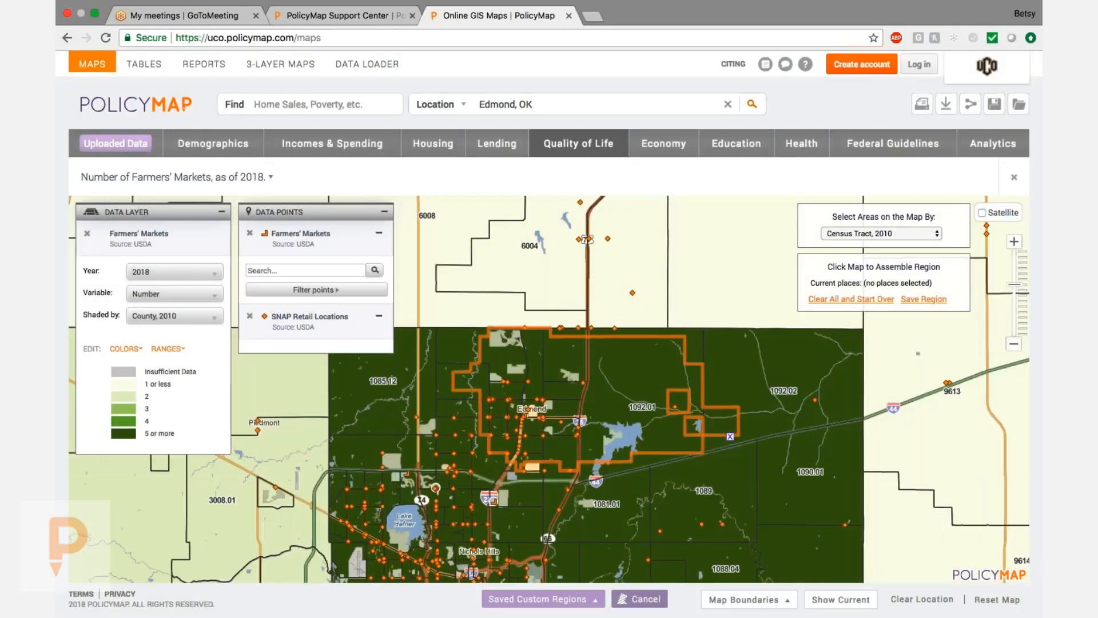
left_click(857, 237)
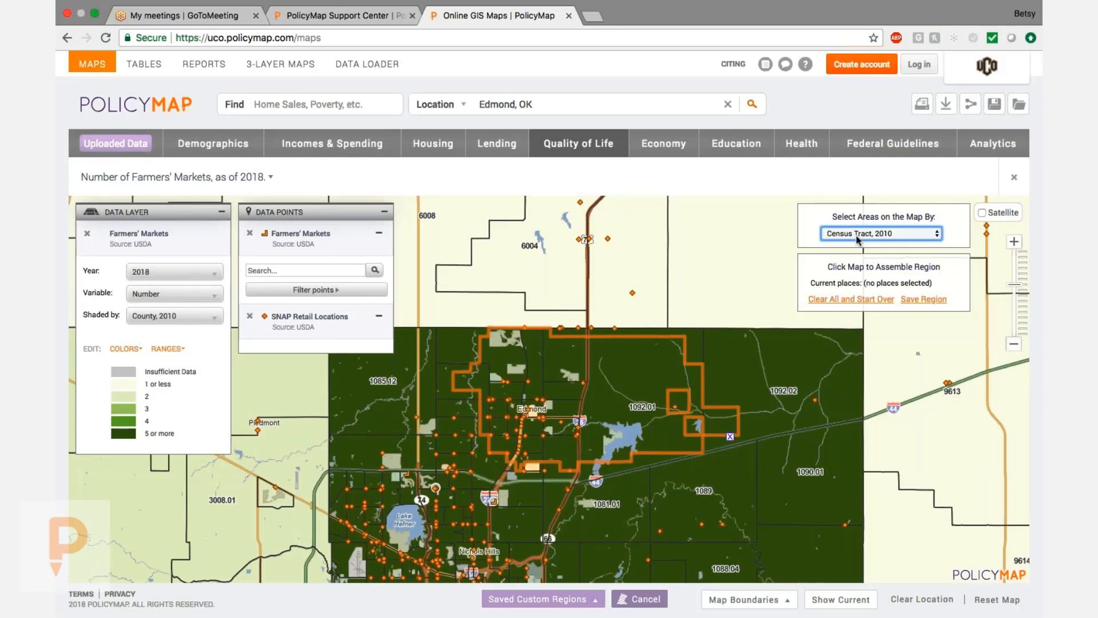
left_click(863, 284)
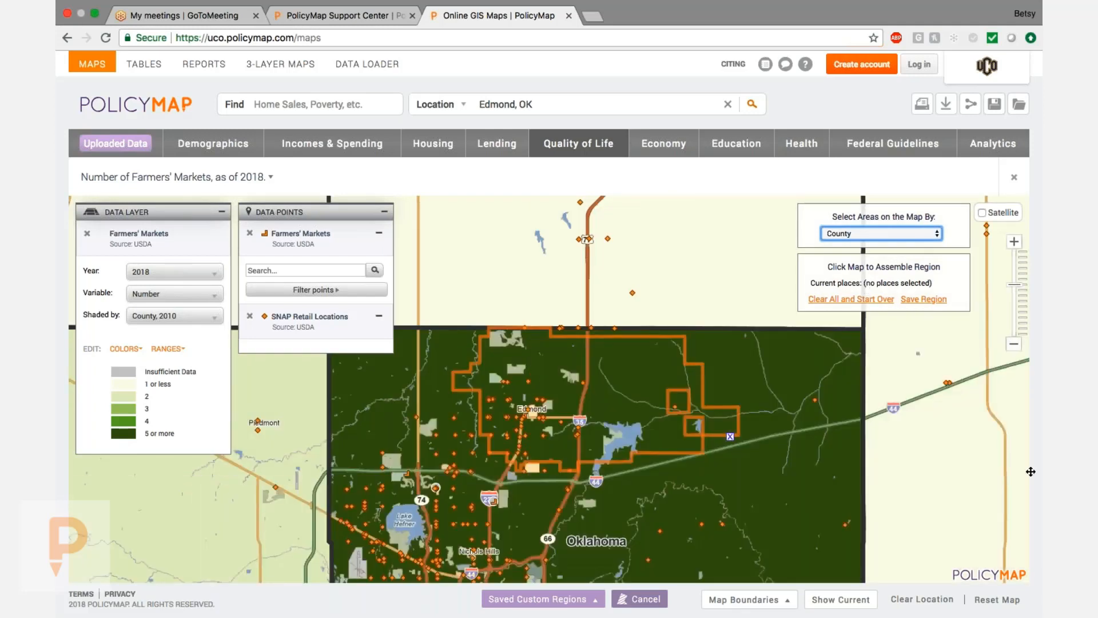
Step: Select Oklahoma, Canadian, Lincoln, Pottawatomie, Cleveland, Grady and McClain counties on the map for the custom region
left_click(1014, 344)
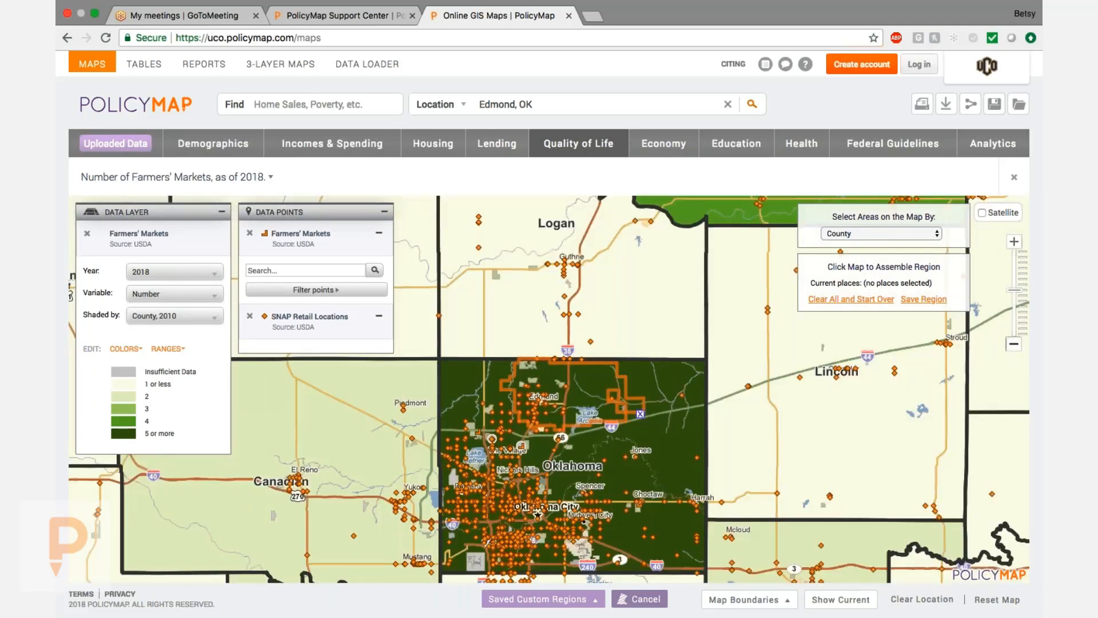
left_click(678, 408)
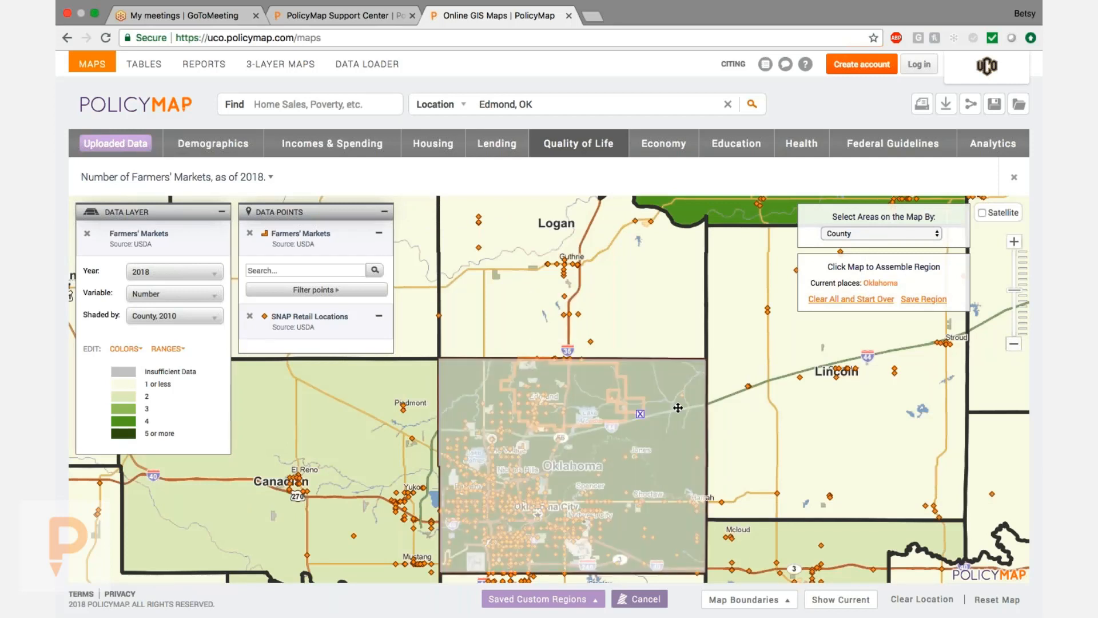
left_click(356, 438)
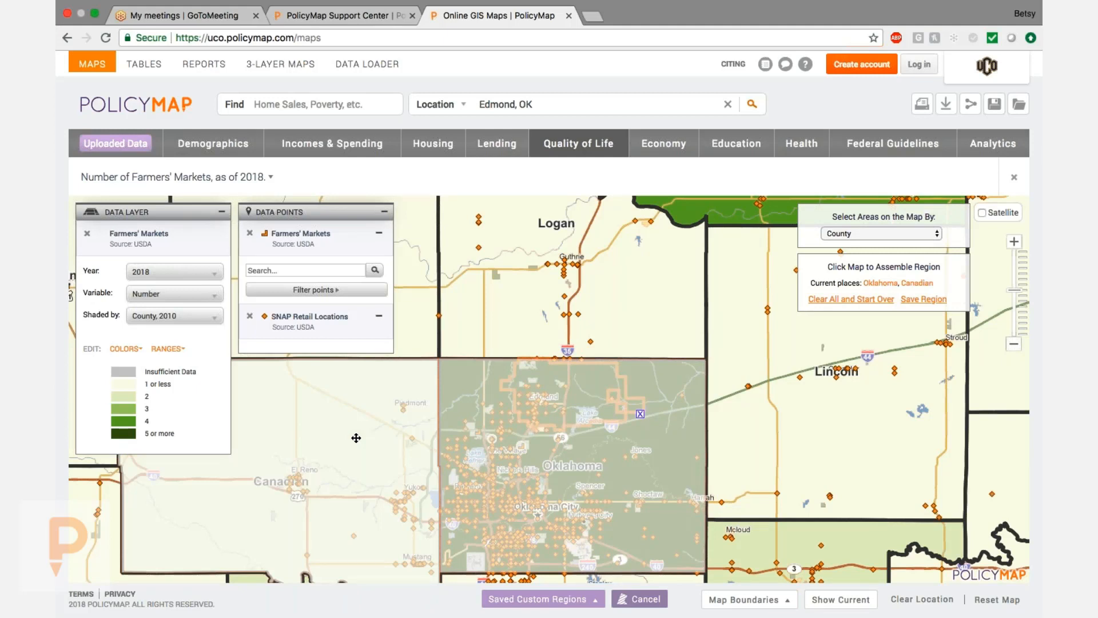
left_click(798, 438)
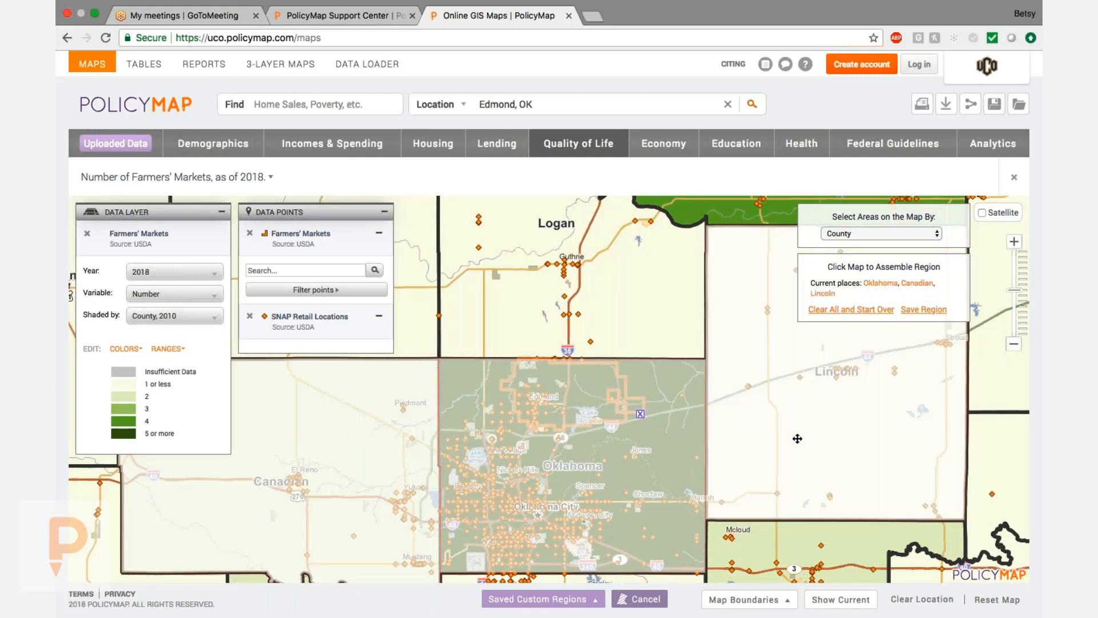
left_click(812, 526)
left_click_drag(812, 526, 838, 445)
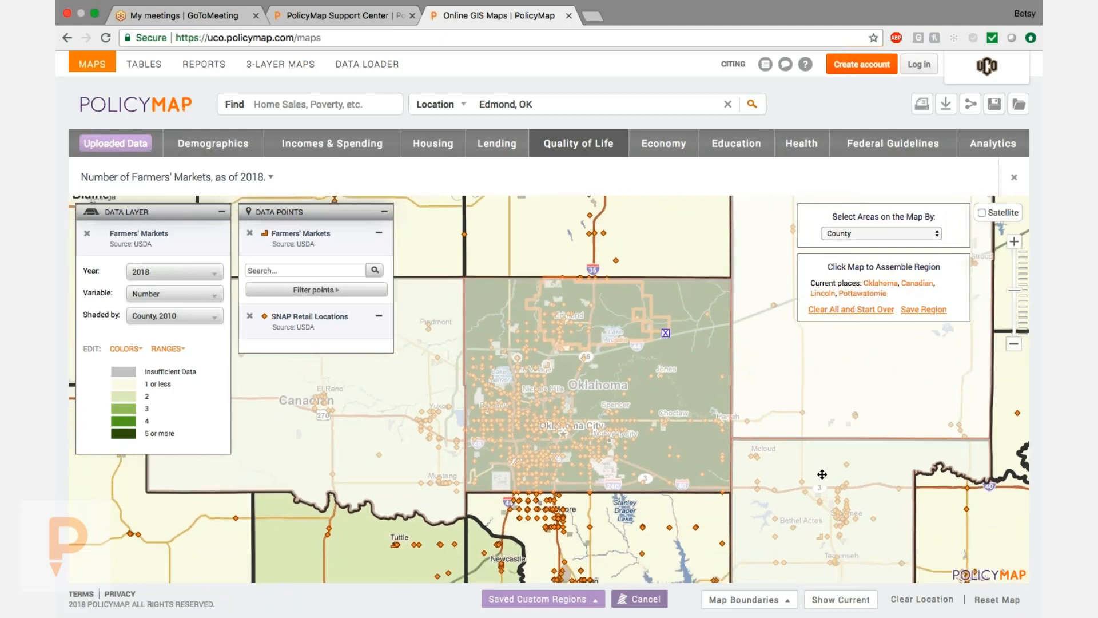
left_click(652, 537)
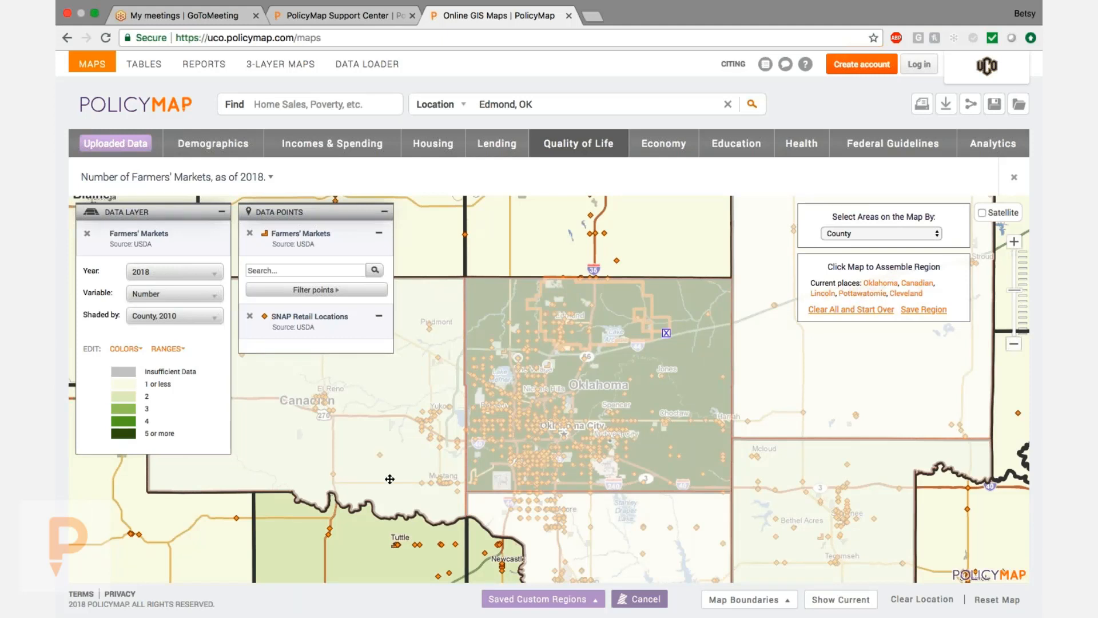
left_click(396, 537)
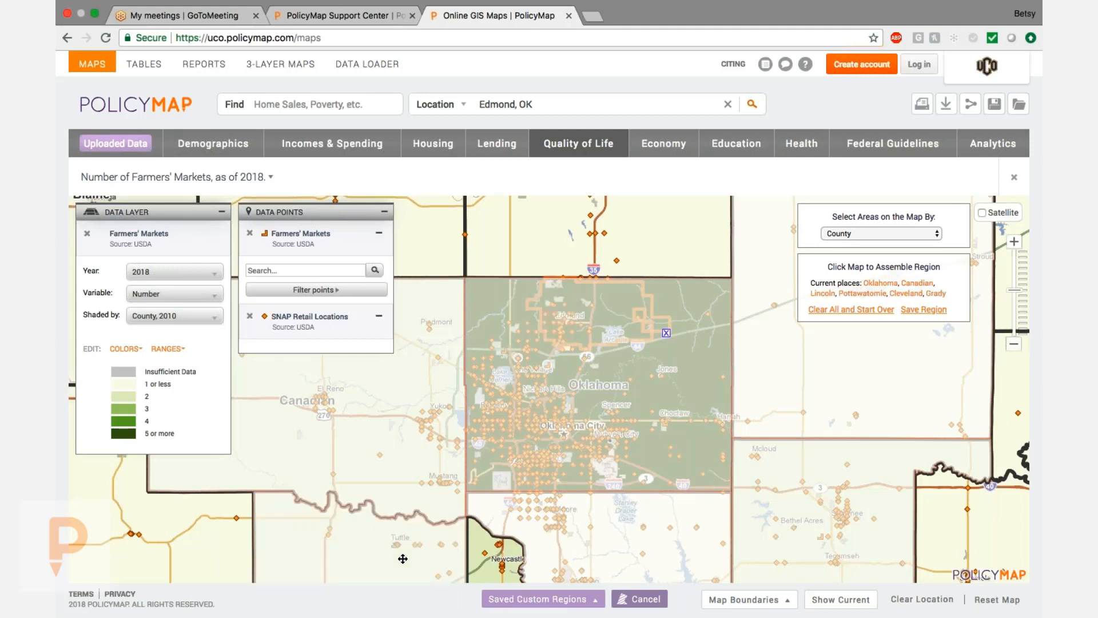
left_click(484, 558)
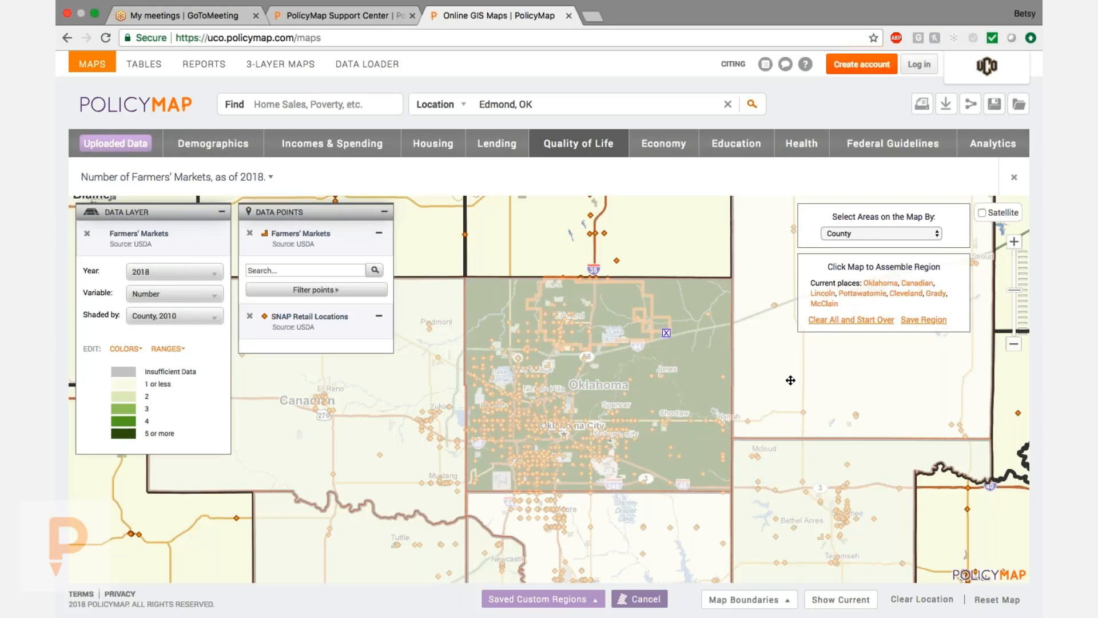
Step: Save the assembled custom region under the name "Central OK Counties"
left_click(923, 321)
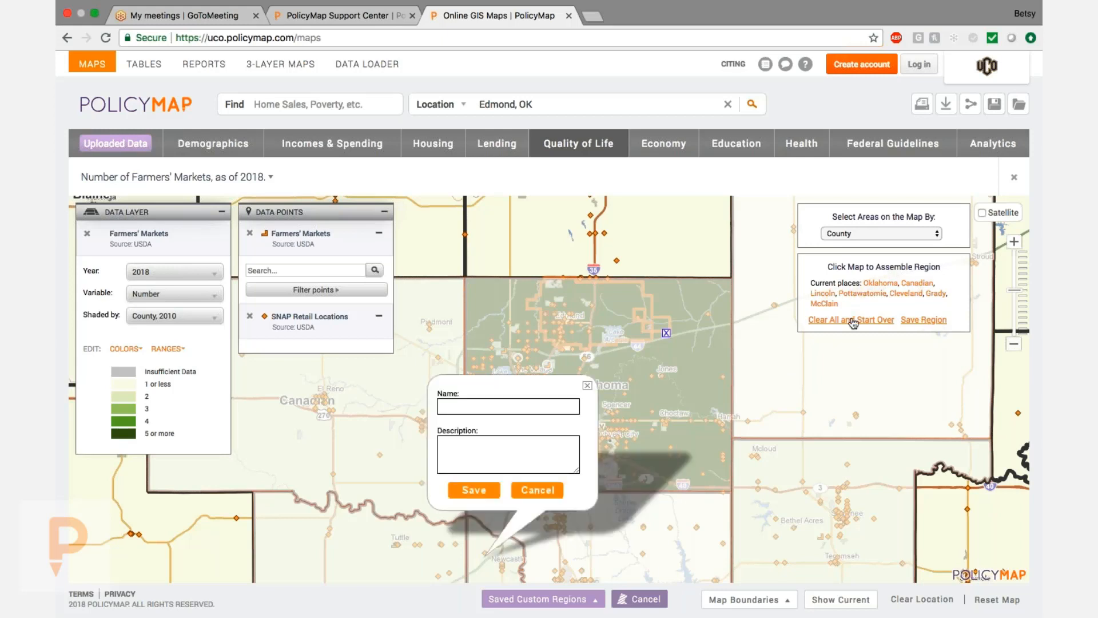
type("Central ")
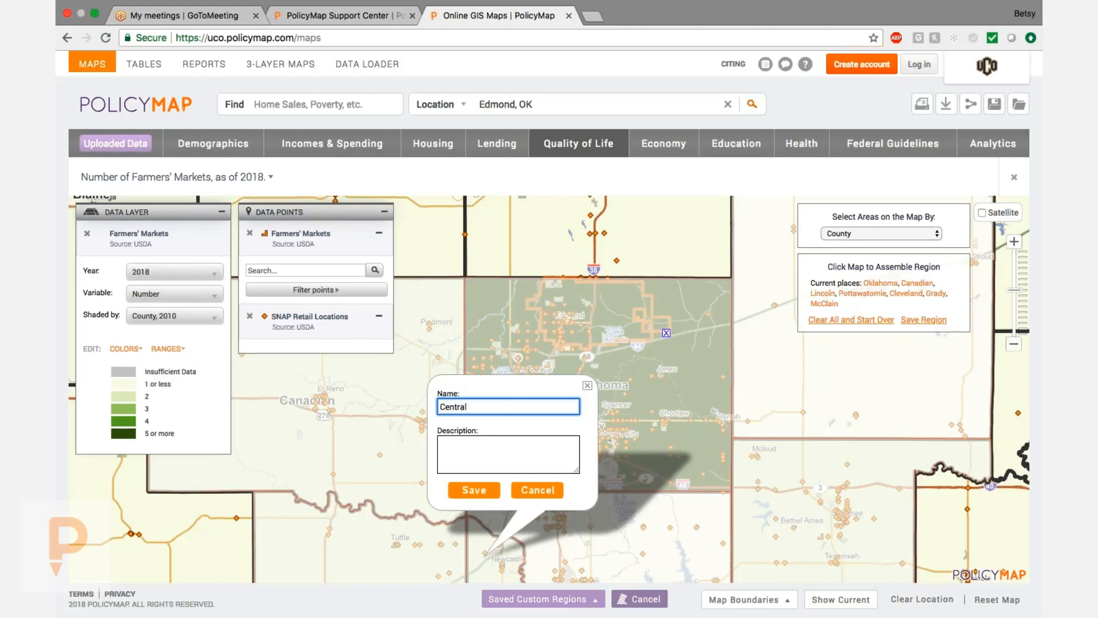
type("OK COu")
key("BackSpace")
key("BackSpace")
type("out")
key("BackSpace")
type("nties")
key("Return")
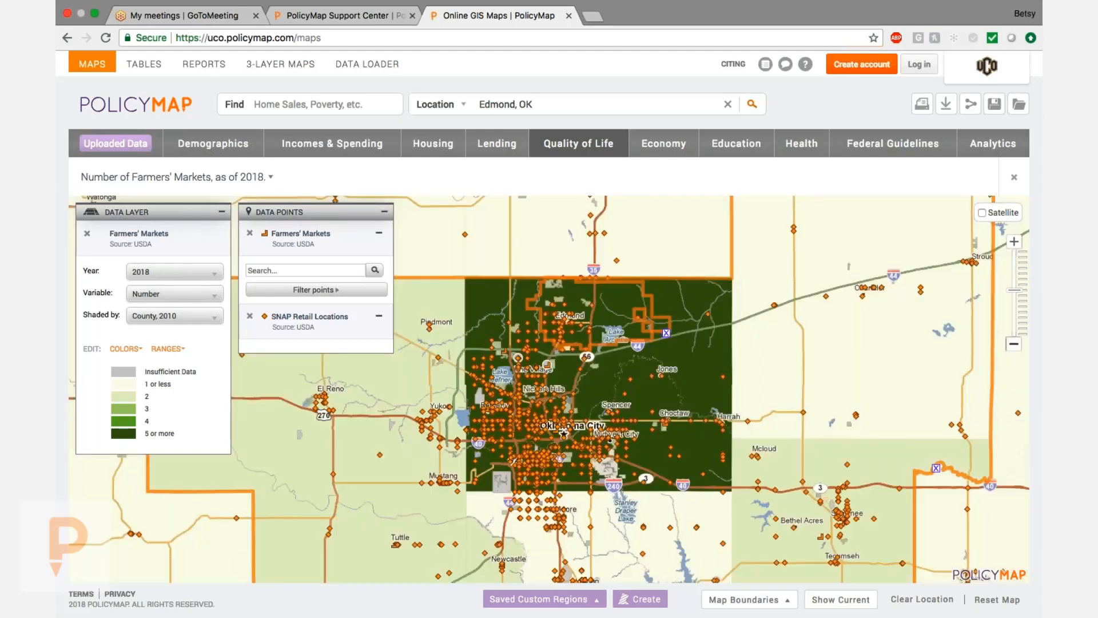
Step: Bring the whole custom region's outline into view and remove the SNAP Retail Locations data points
left_click(1014, 345)
left_click(1014, 345)
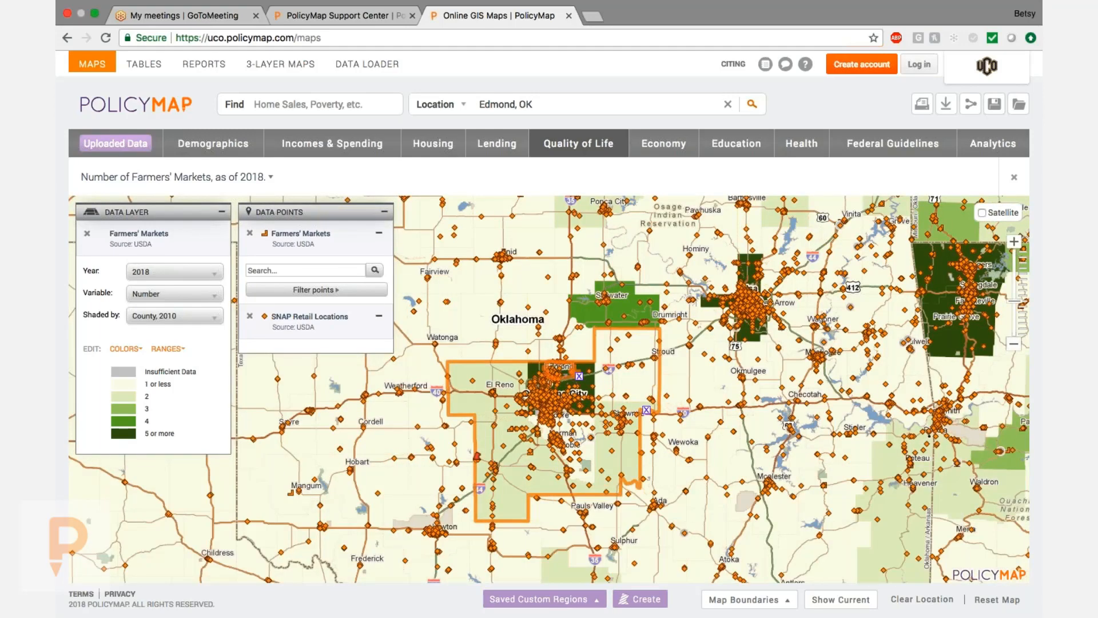
left_click(1014, 242)
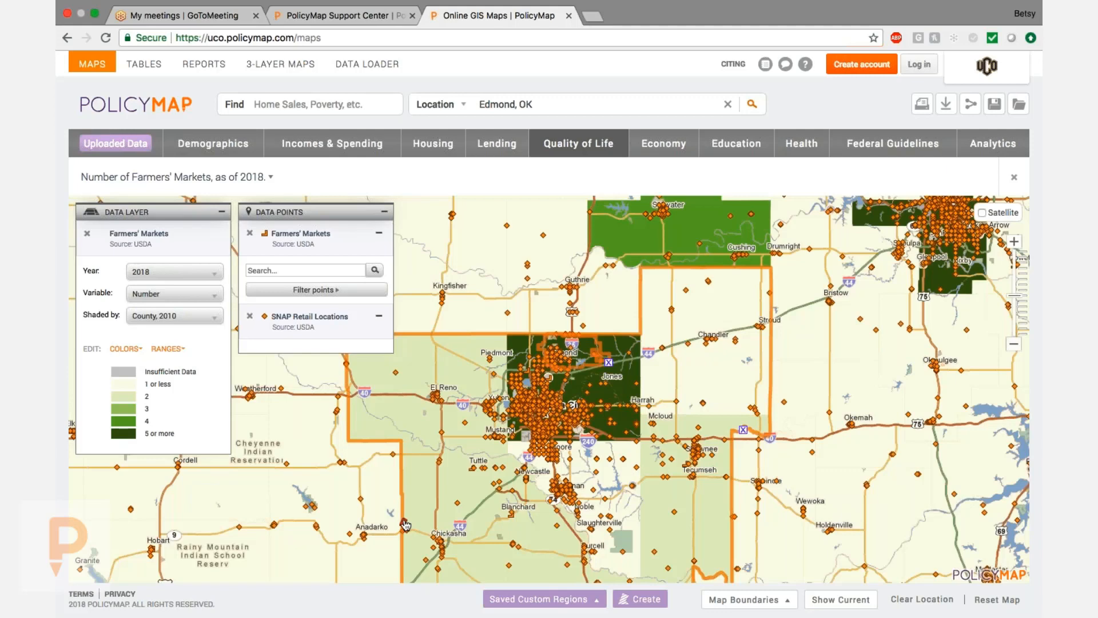
left_click(250, 316)
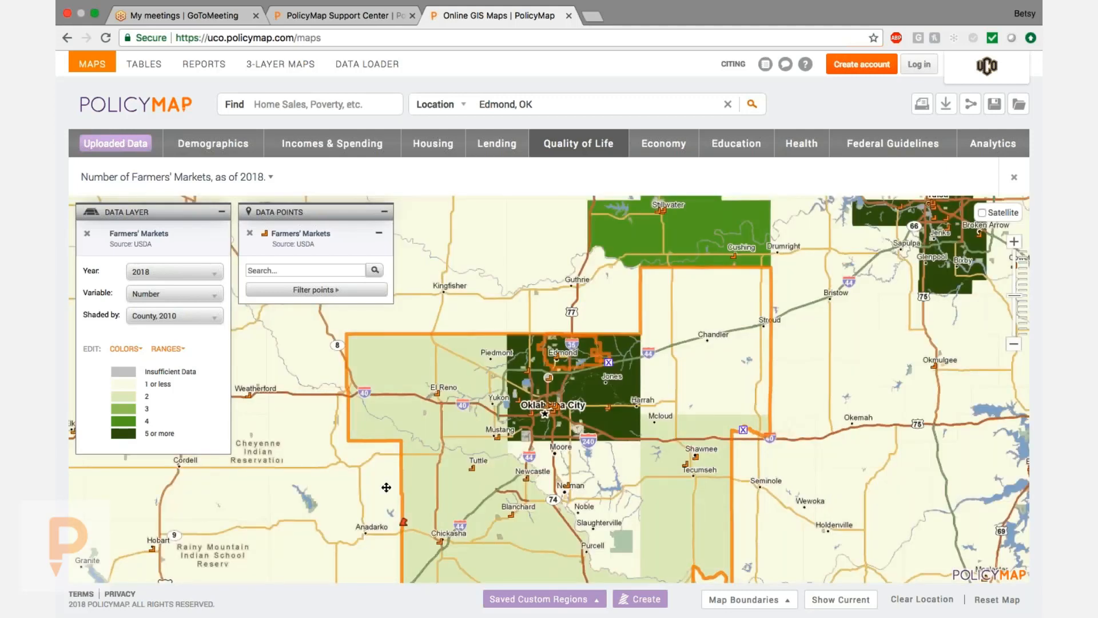
Step: Open the list of farmers' markets in the Central OK Counties region and look through its entries and columns
left_click(416, 520)
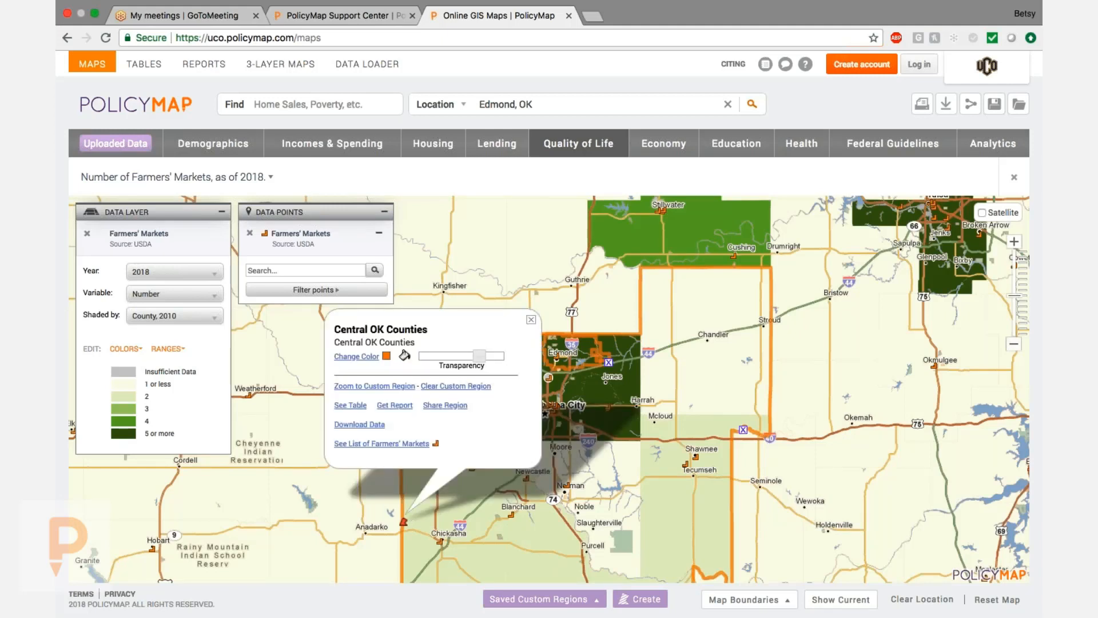
left_click(381, 444)
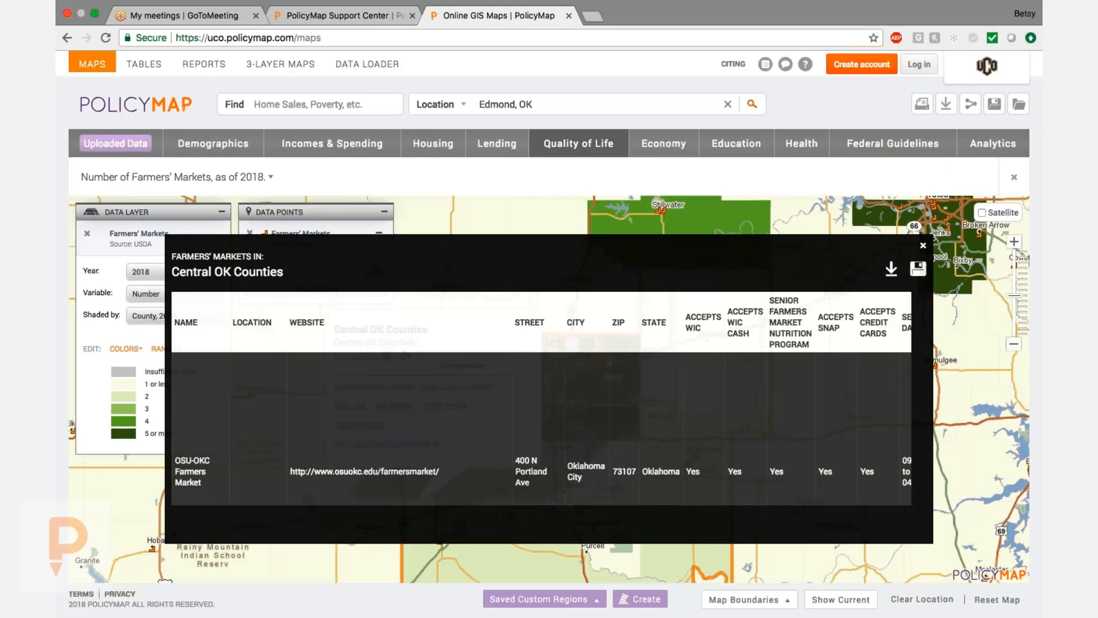
scroll(498, 444, "down", 10)
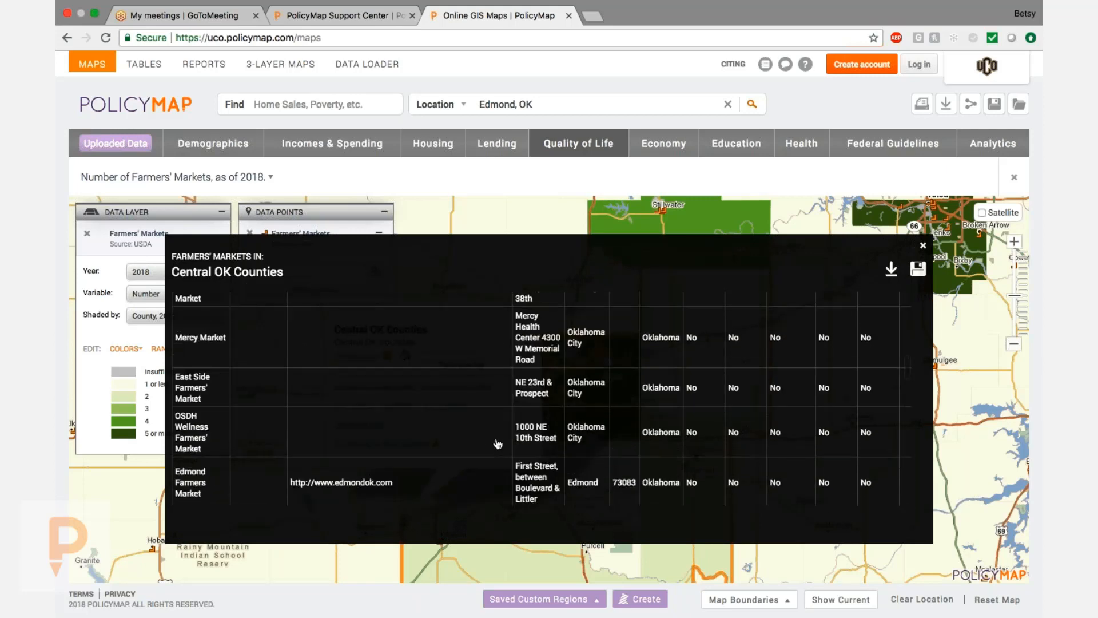
scroll(498, 444, "down", 5)
scroll(498, 444, "right", 10)
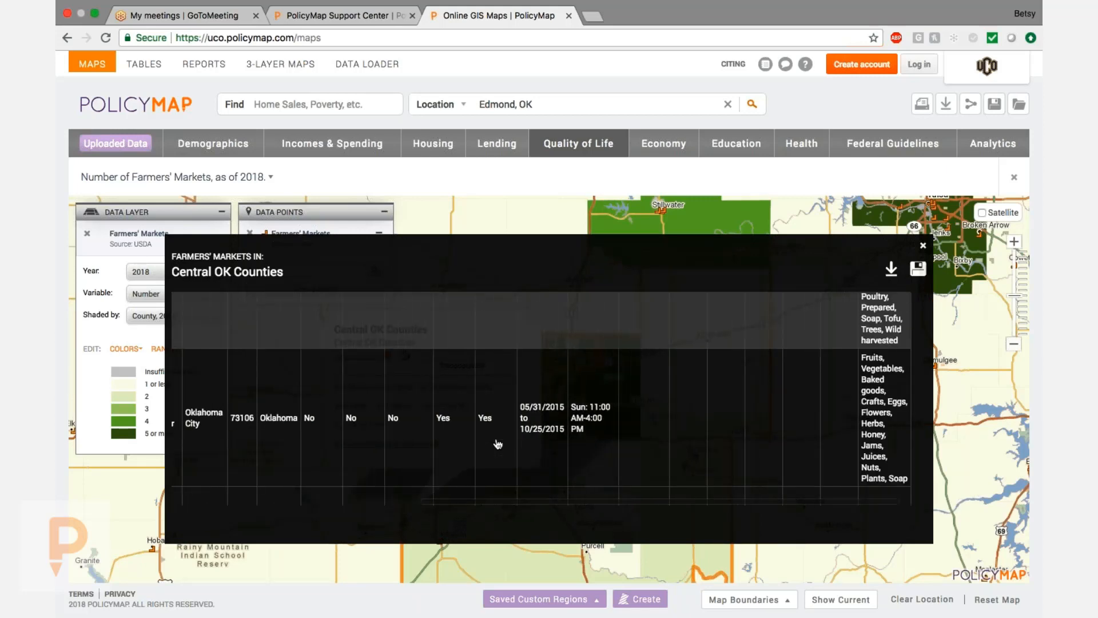
scroll(498, 444, "left", 10)
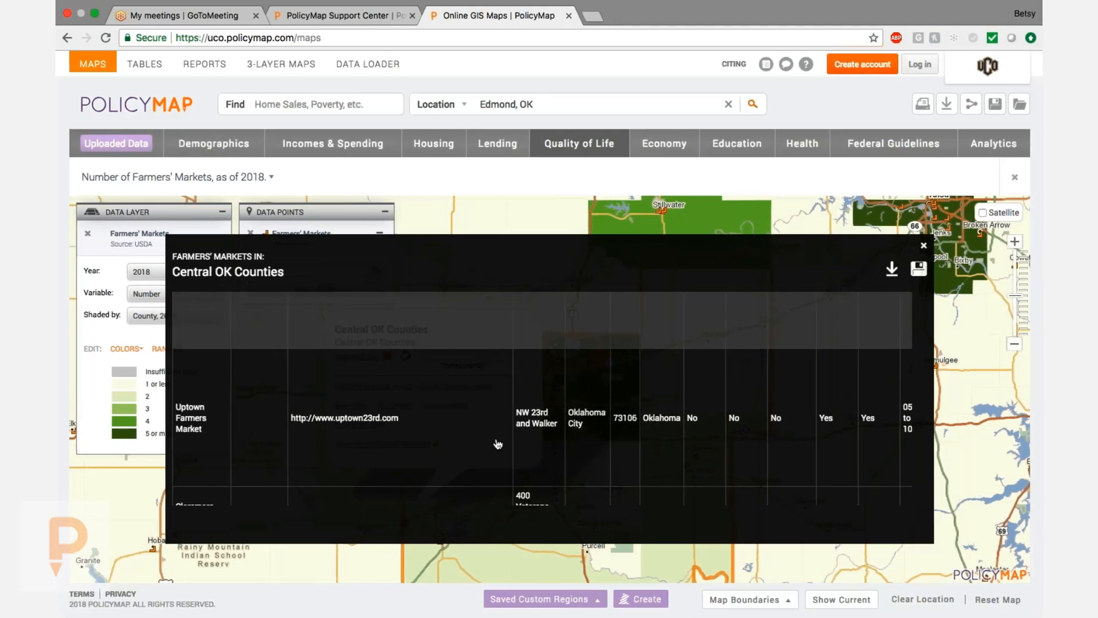
scroll(497, 444, "down", 10)
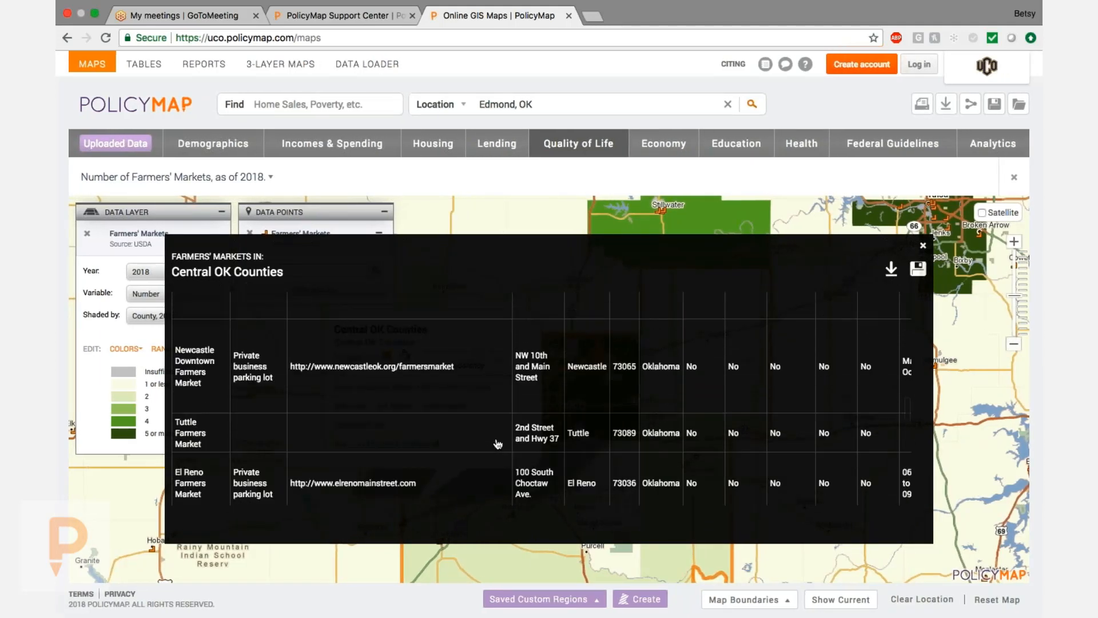
scroll(497, 444, "down", 3)
scroll(498, 444, "up", 4)
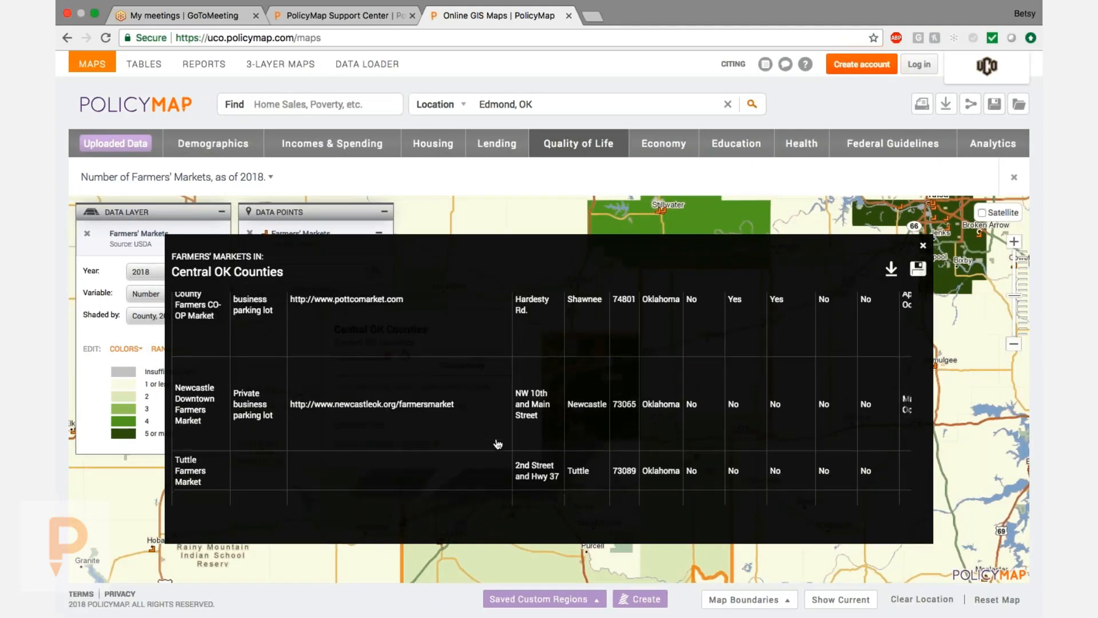
scroll(498, 443, "up", 10)
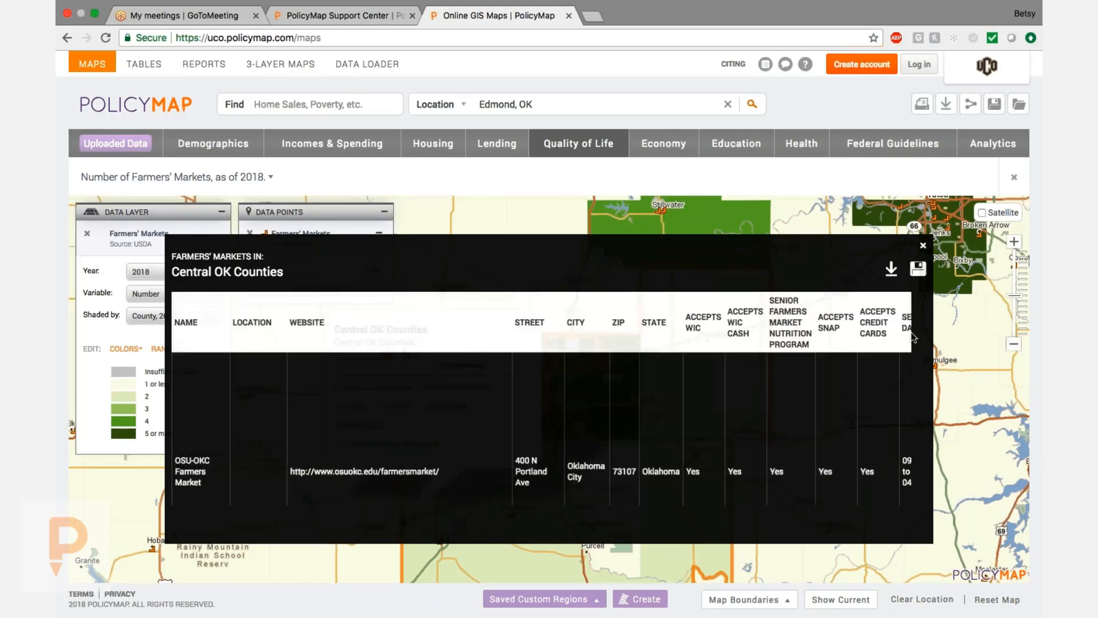
Step: Download the region's farmers' markets list as a CSV, then close the list and the region's details
left_click(891, 270)
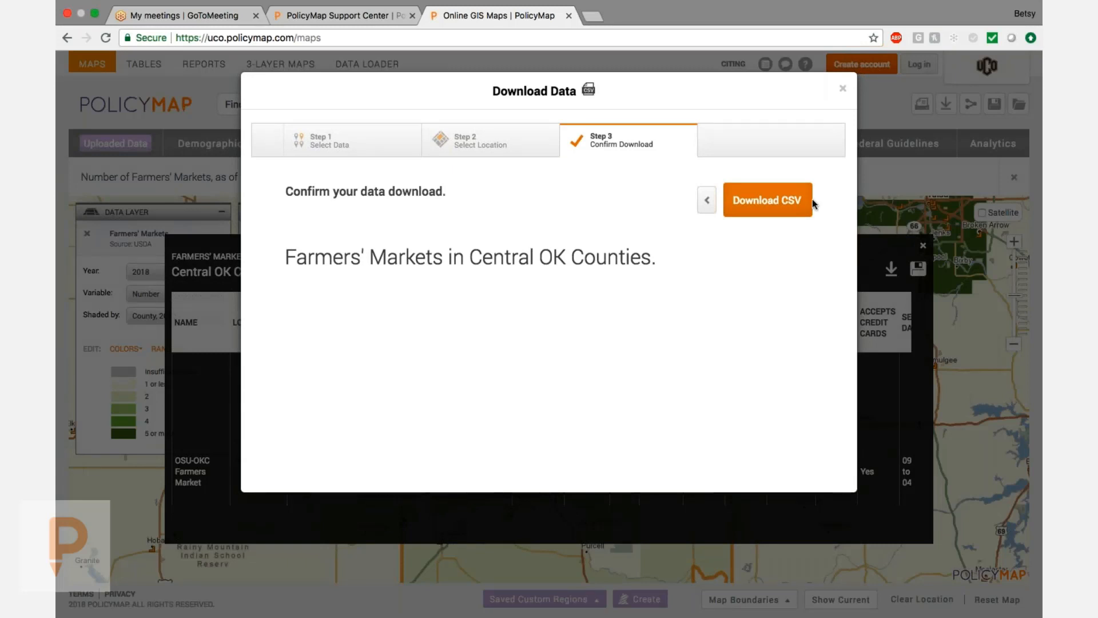
left_click(768, 200)
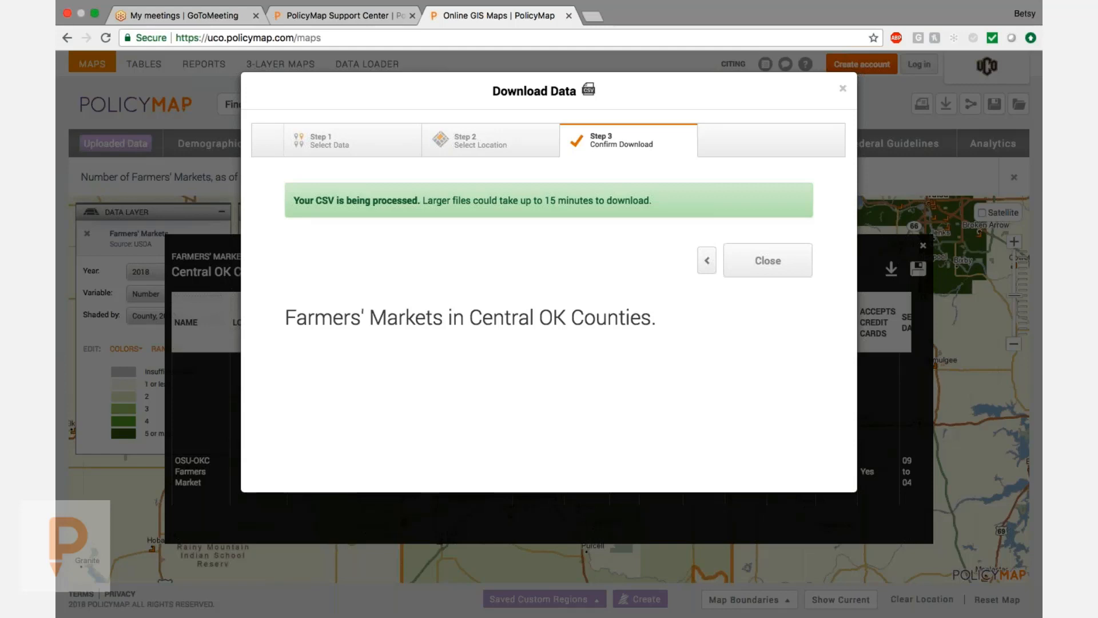
left_click(843, 88)
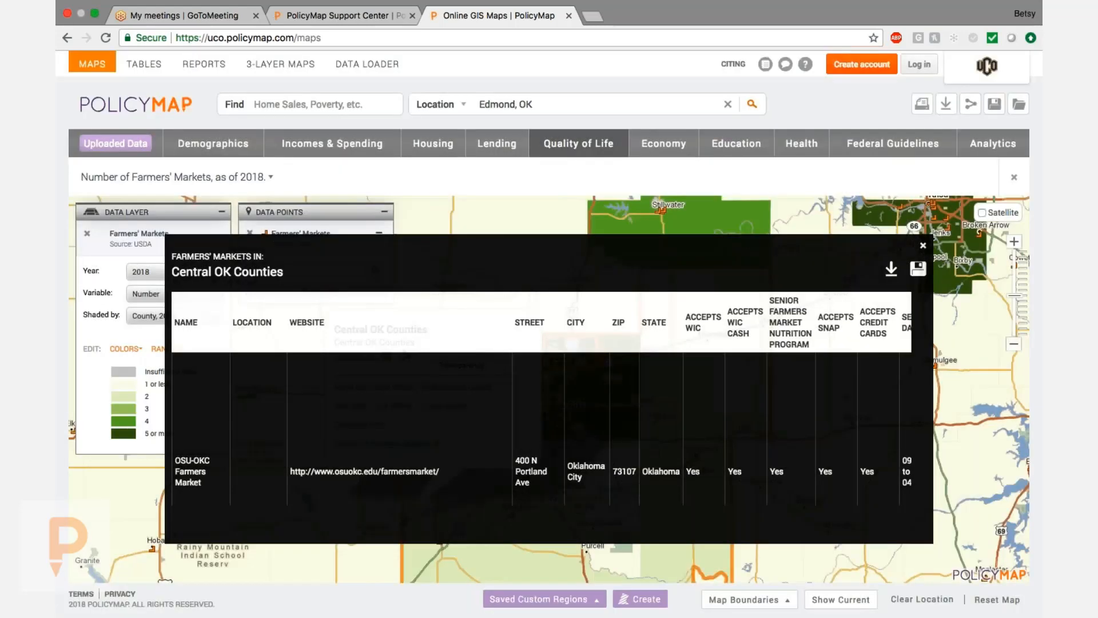
left_click(924, 249)
left_click(923, 245)
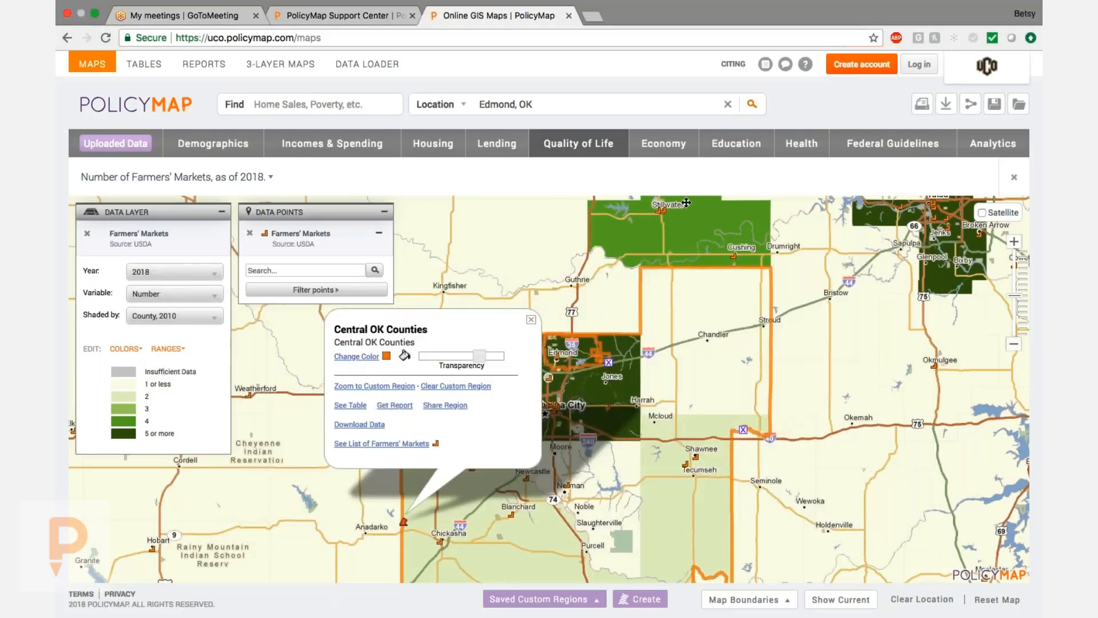
left_click(531, 320)
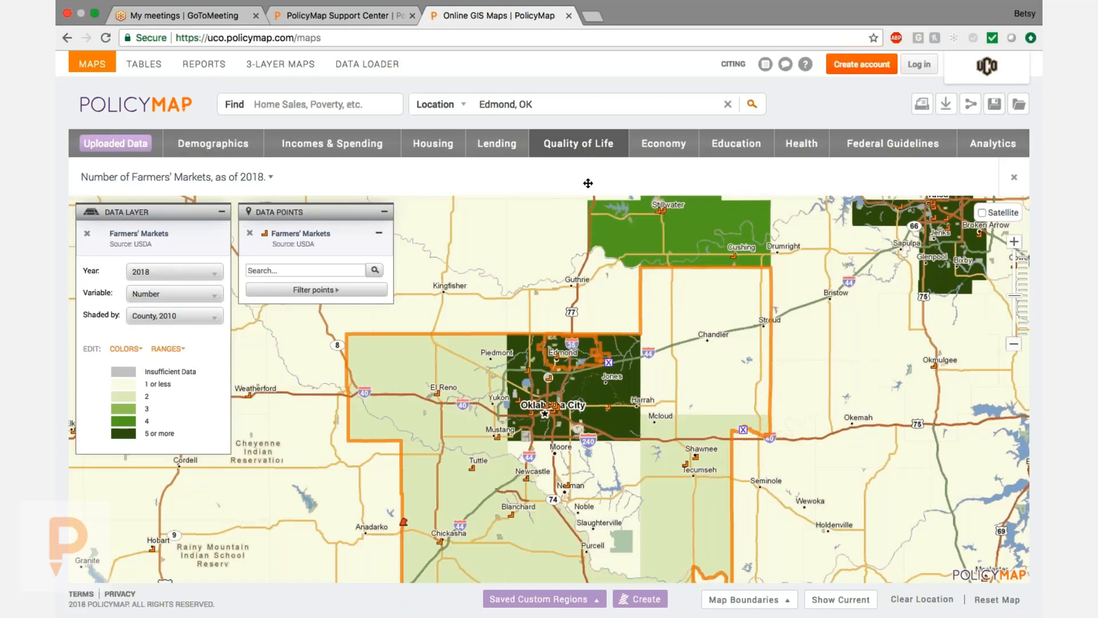
Step: Add the Structurally Deficient Bridges data points and remove the Farmers' Markets data points from the map
left_click(659, 147)
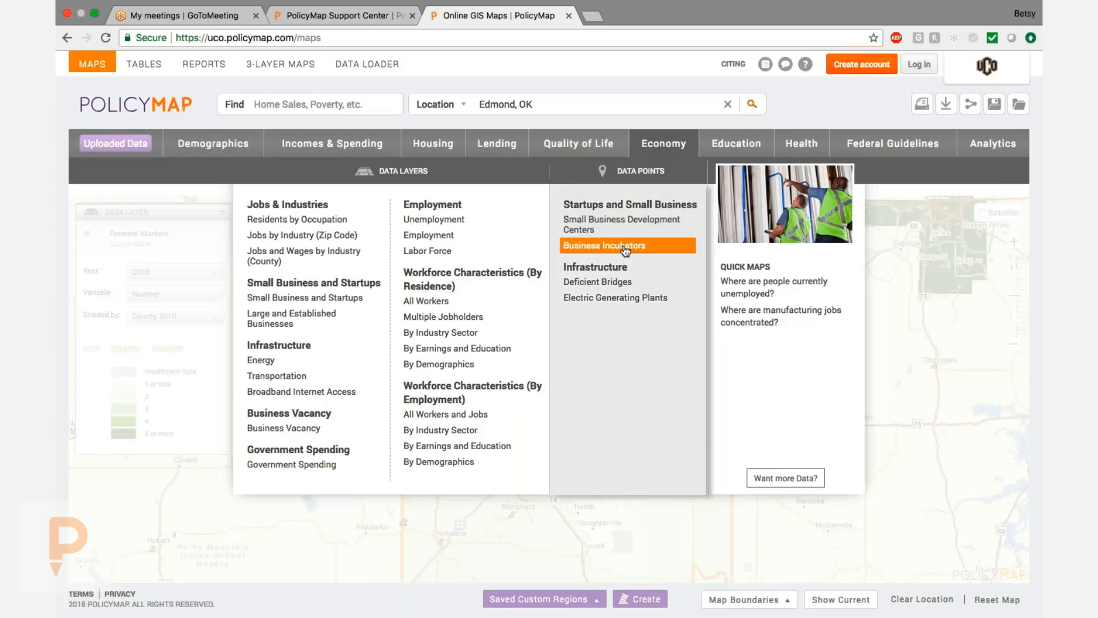
mouse_move(627, 286)
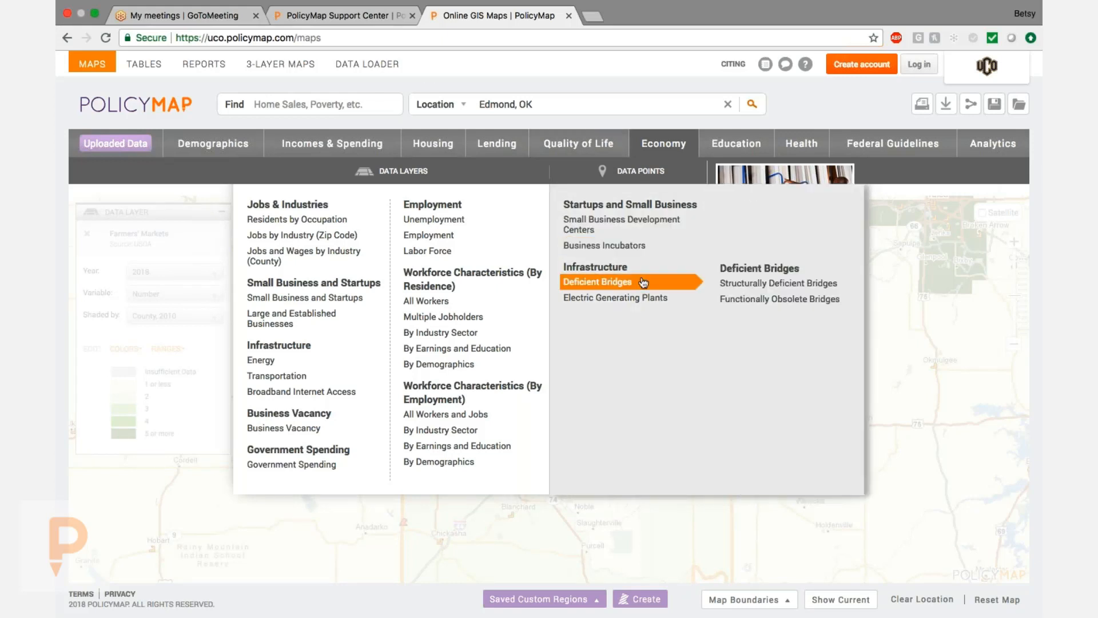
left_click(744, 284)
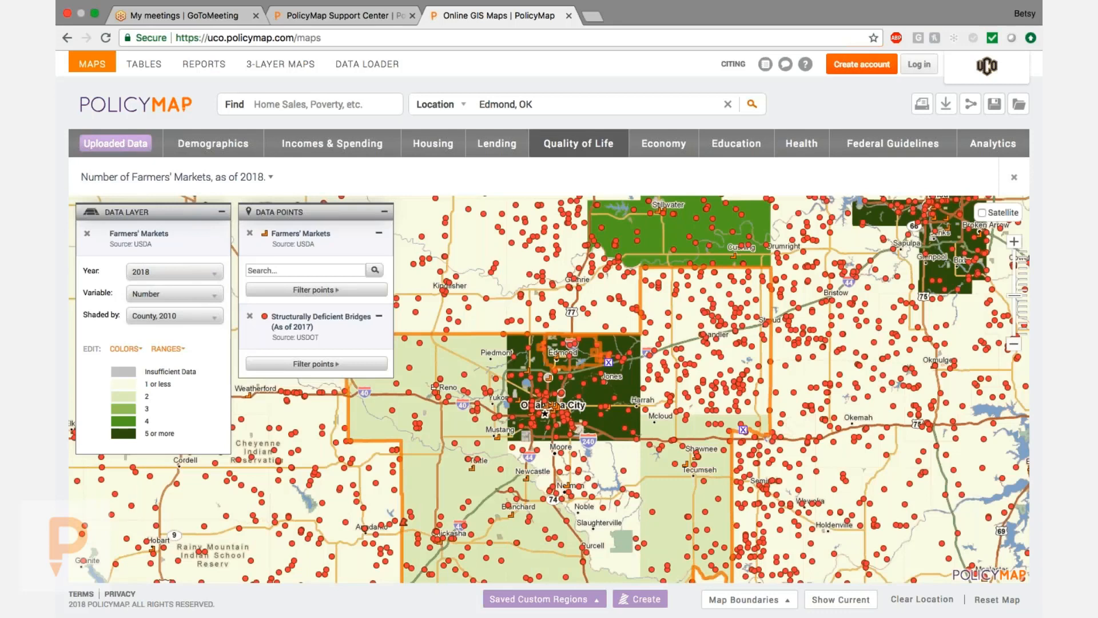
left_click(250, 233)
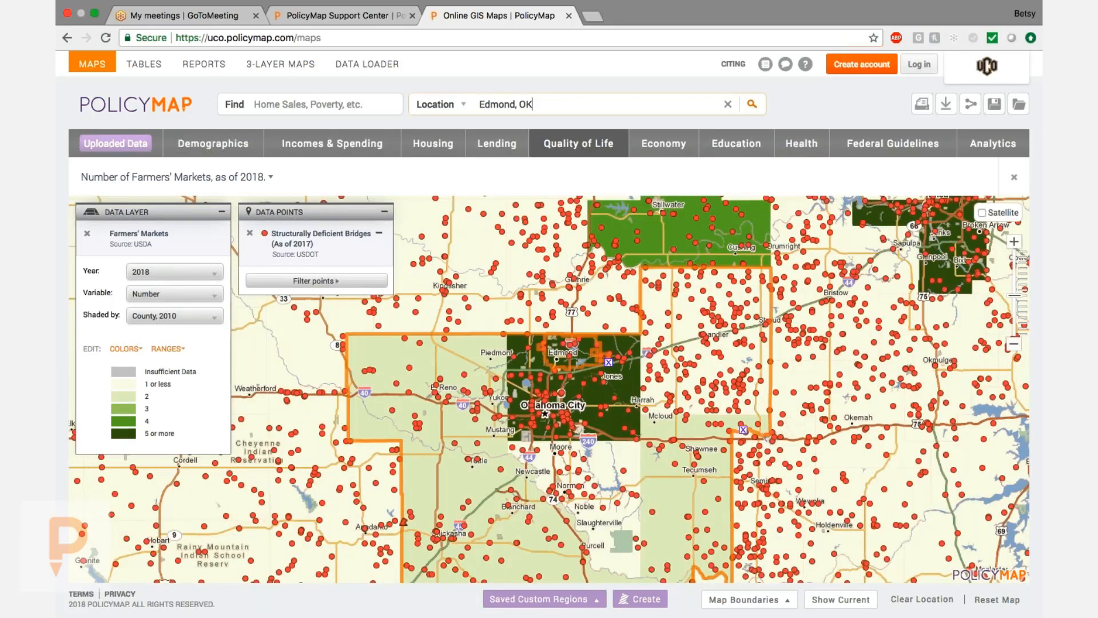
Step: Go to Edmond, OK on the map and color code all Structurally Deficient Bridges points by Maintenance Responsibility
left_click(752, 106)
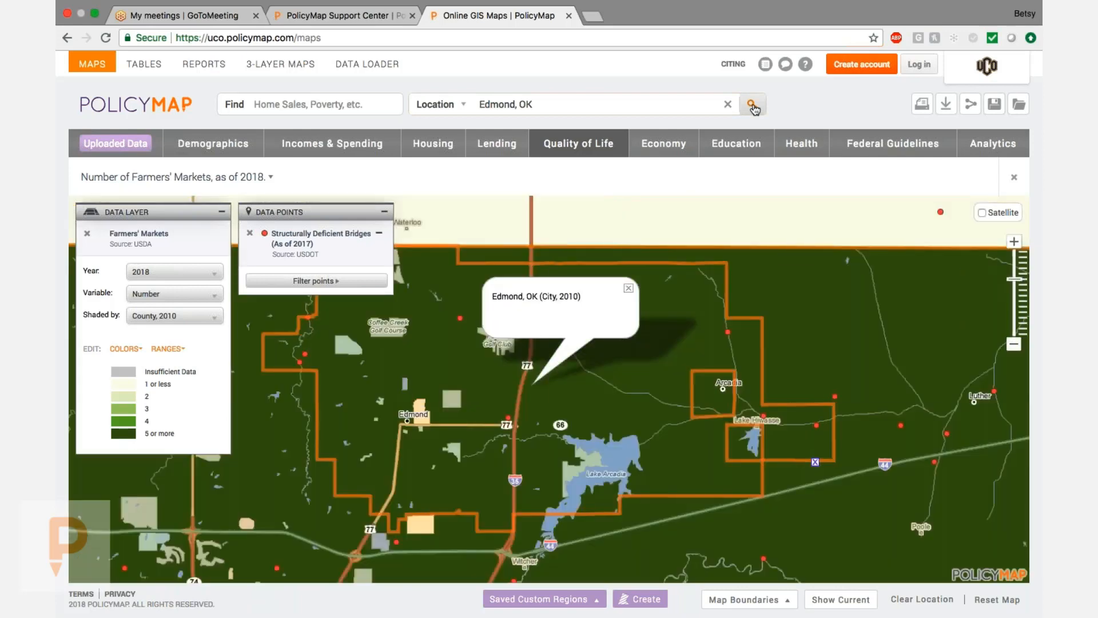
left_click(322, 282)
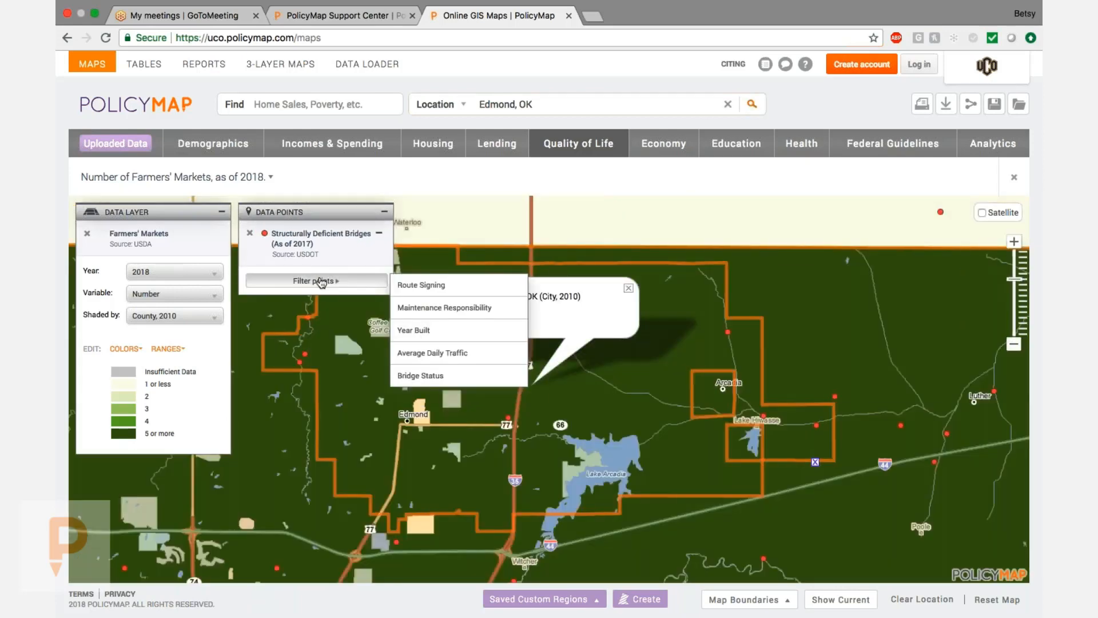
mouse_move(449, 297)
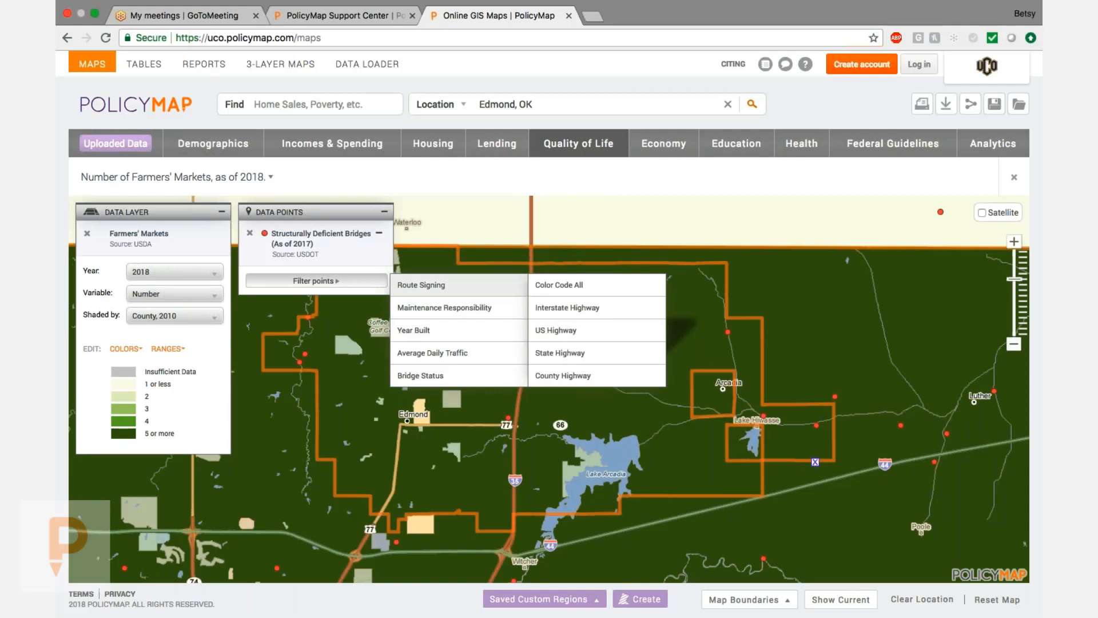
mouse_move(435, 330)
scroll(458, 330, "down", 3)
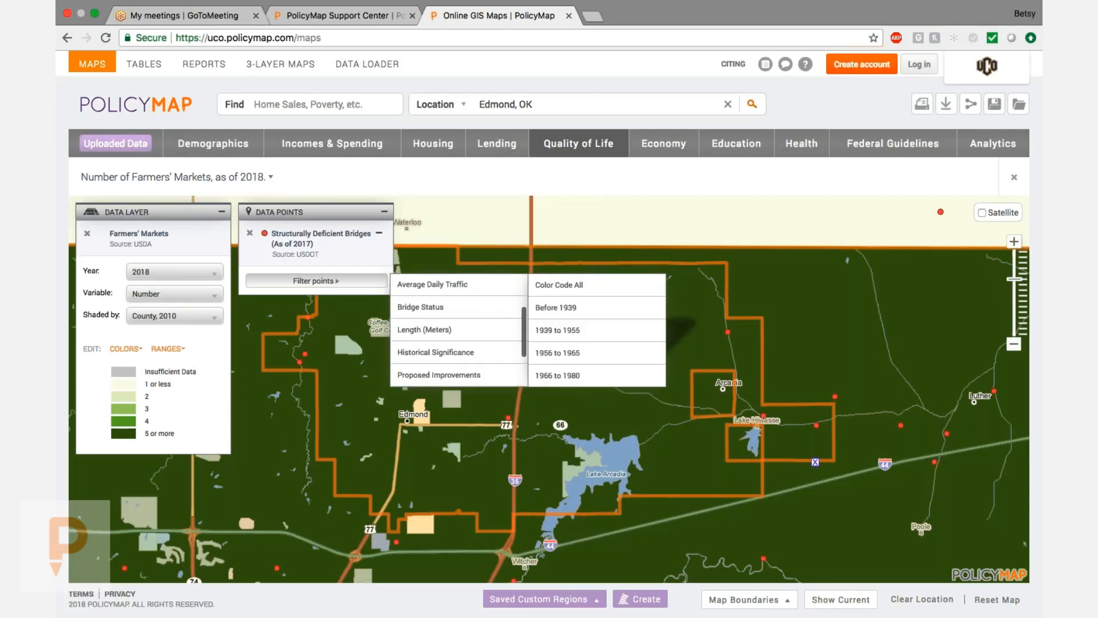
scroll(458, 330, "down", 2)
scroll(458, 330, "up", 5)
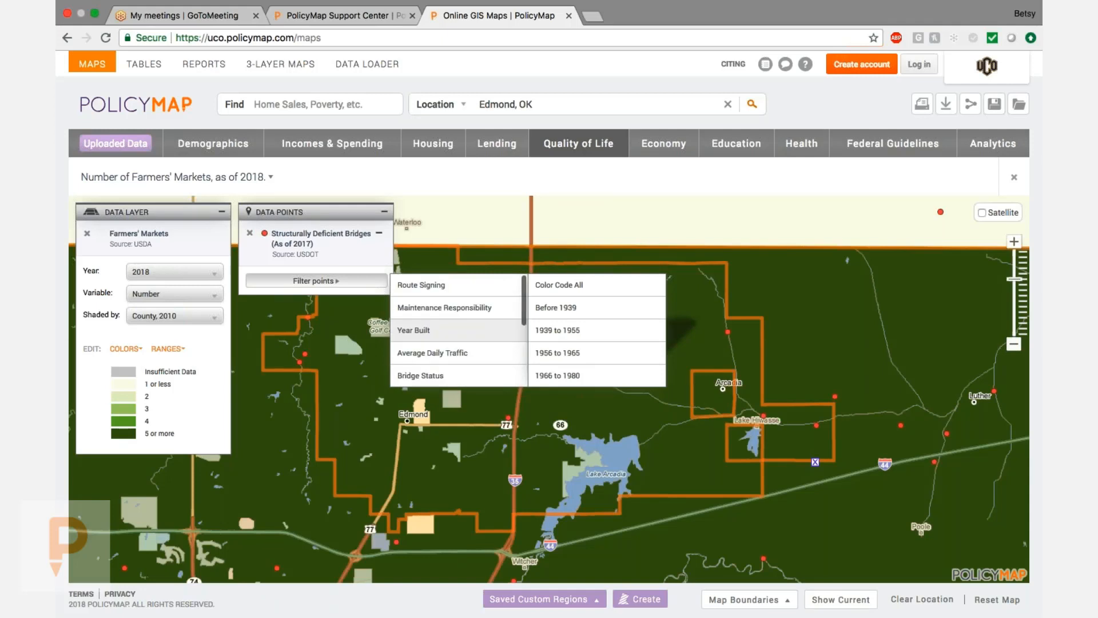
left_click(559, 285)
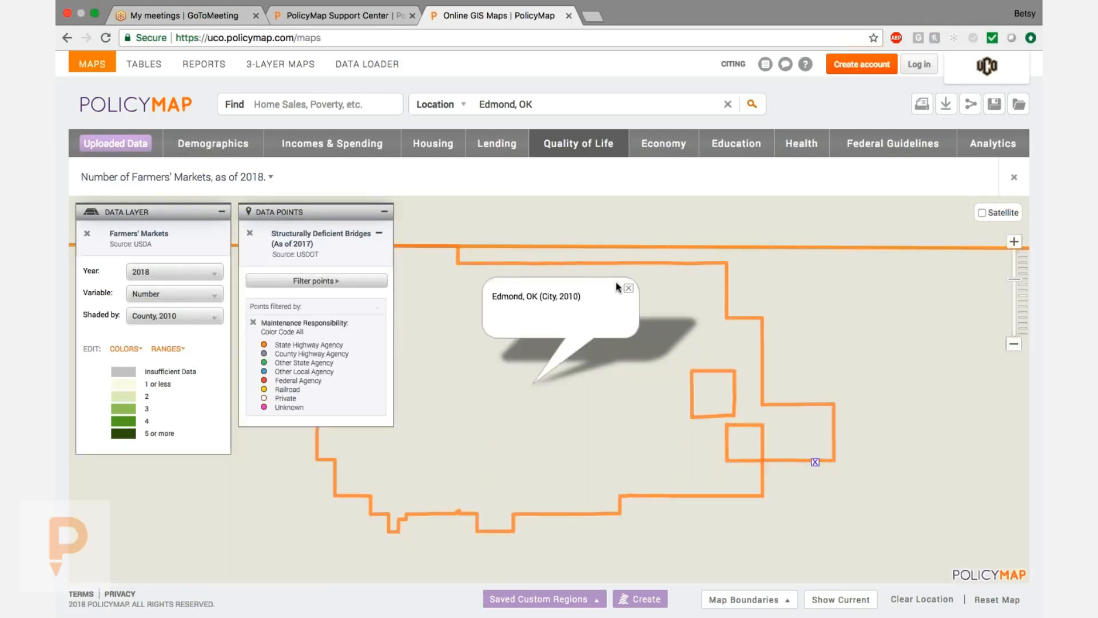
Step: Review the info, details and condition of the bridge beside route 77 just east of Edmond, then close its popup
left_click(628, 289)
left_click(508, 414)
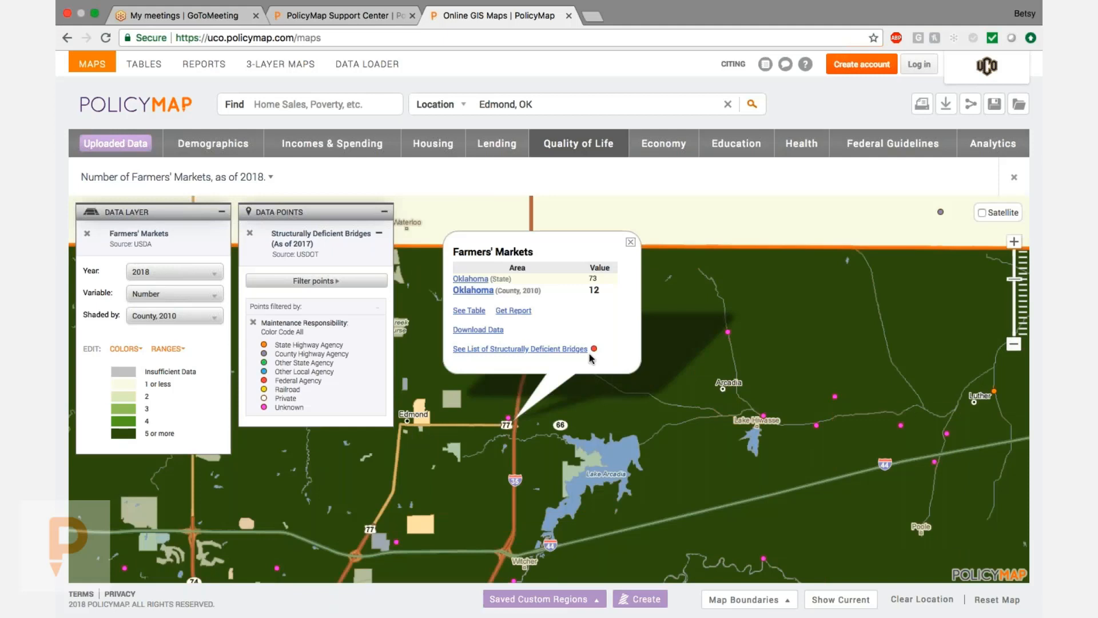
left_click(508, 418)
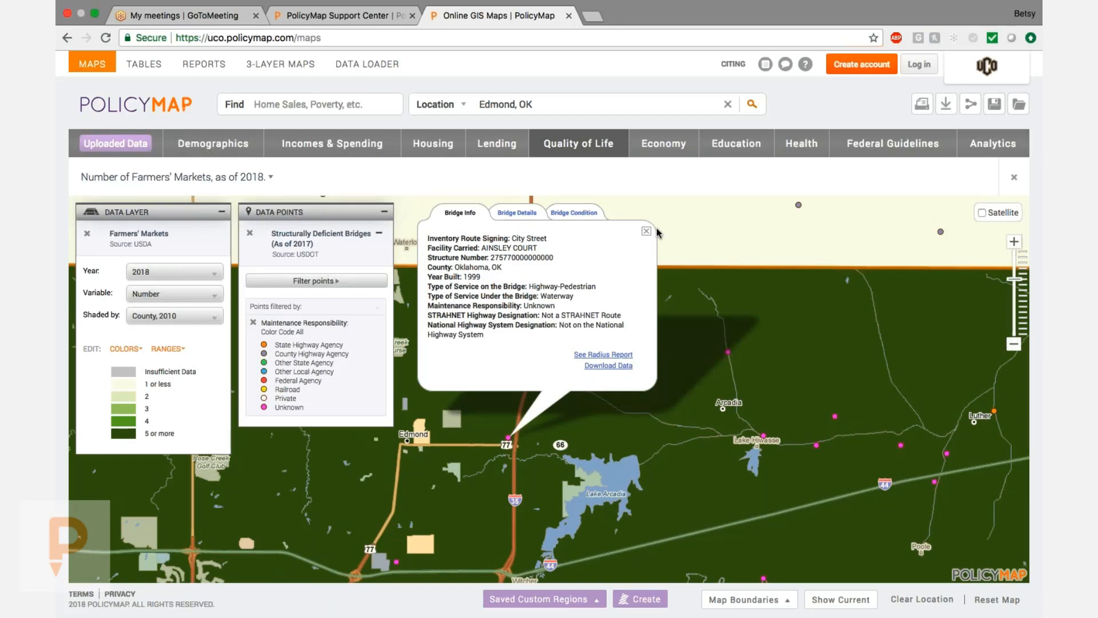
left_click(523, 212)
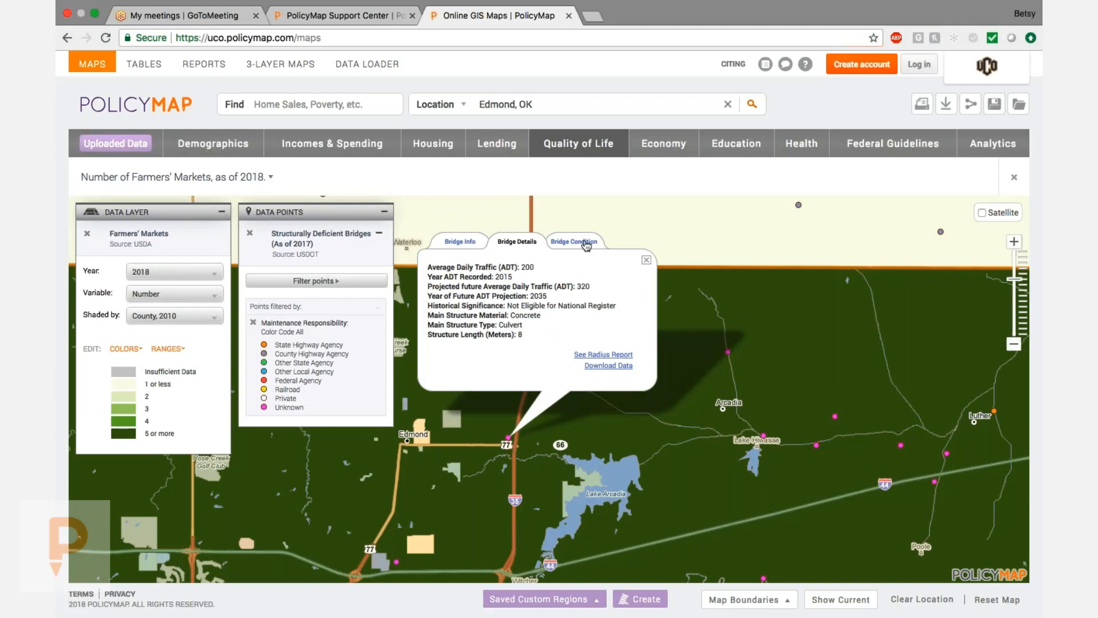
left_click(586, 243)
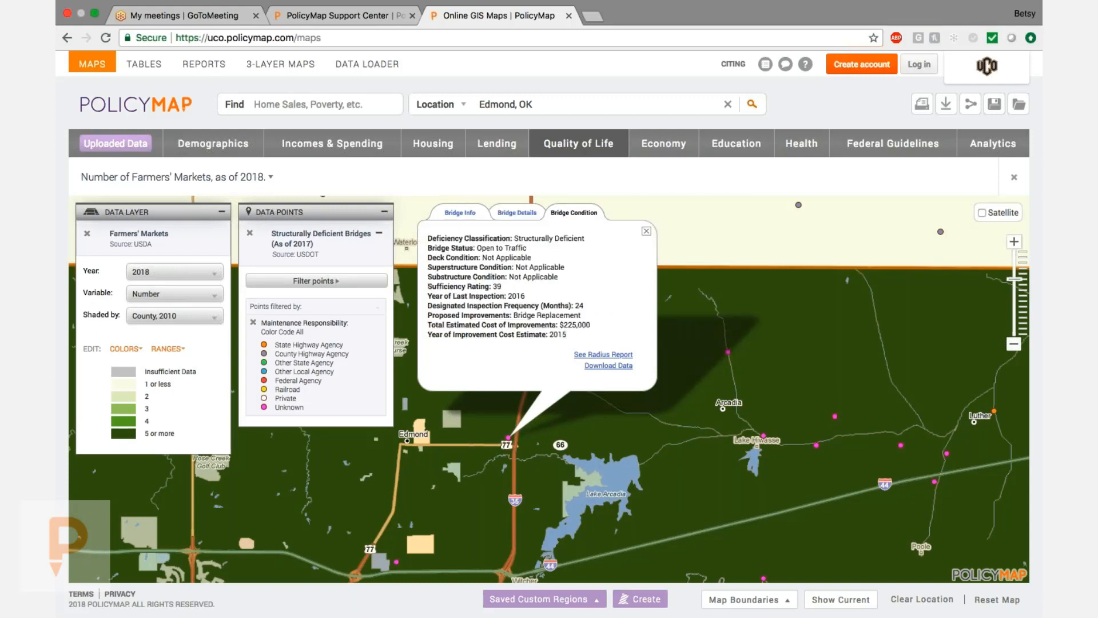
left_click(646, 230)
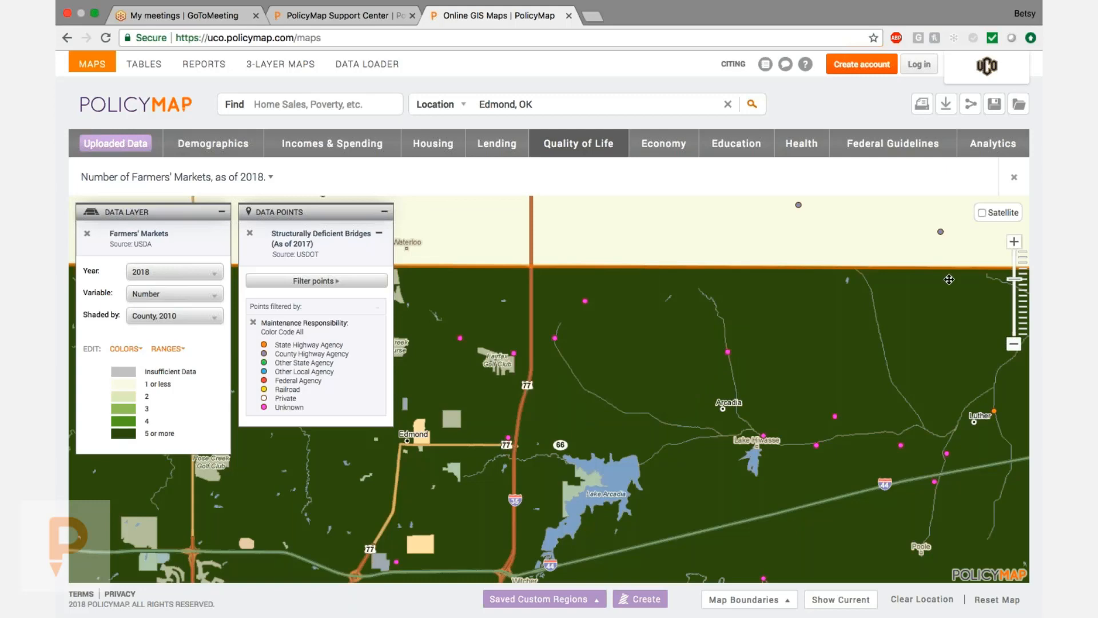
Step: Map the Graduation Rate data layer from the school district statistics and remove the Structurally Deficient Bridges data points
left_click(578, 143)
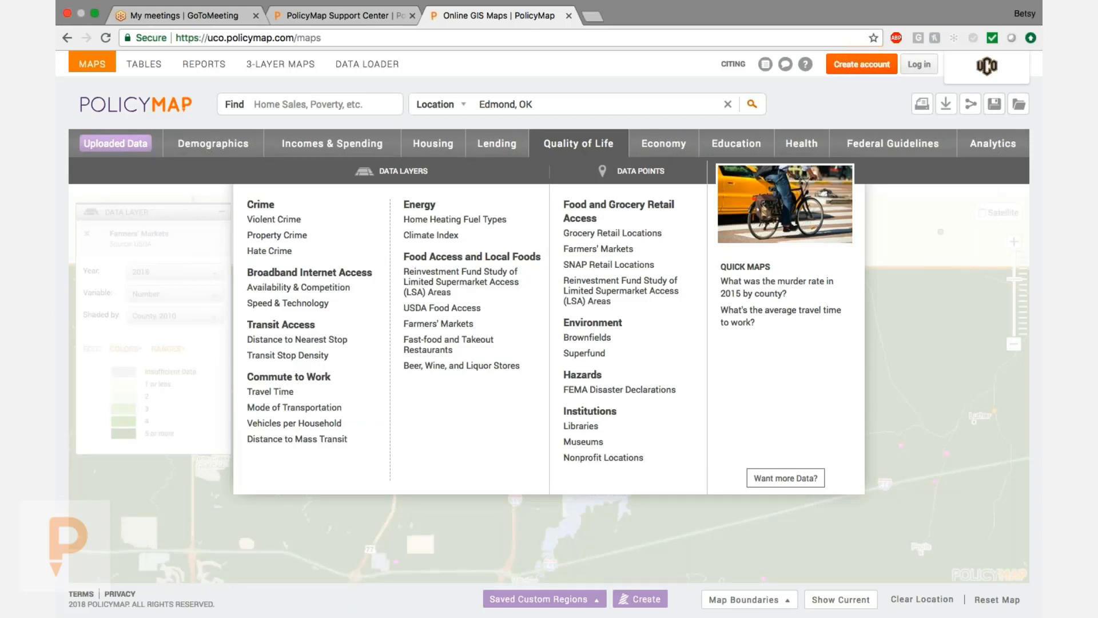
left_click(665, 148)
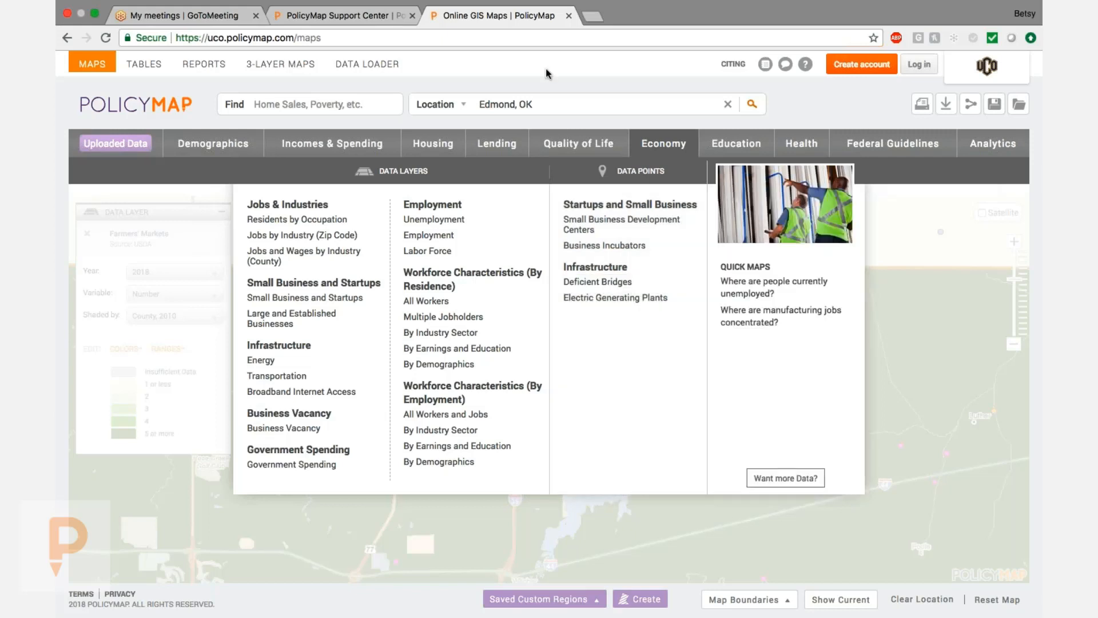
left_click(739, 148)
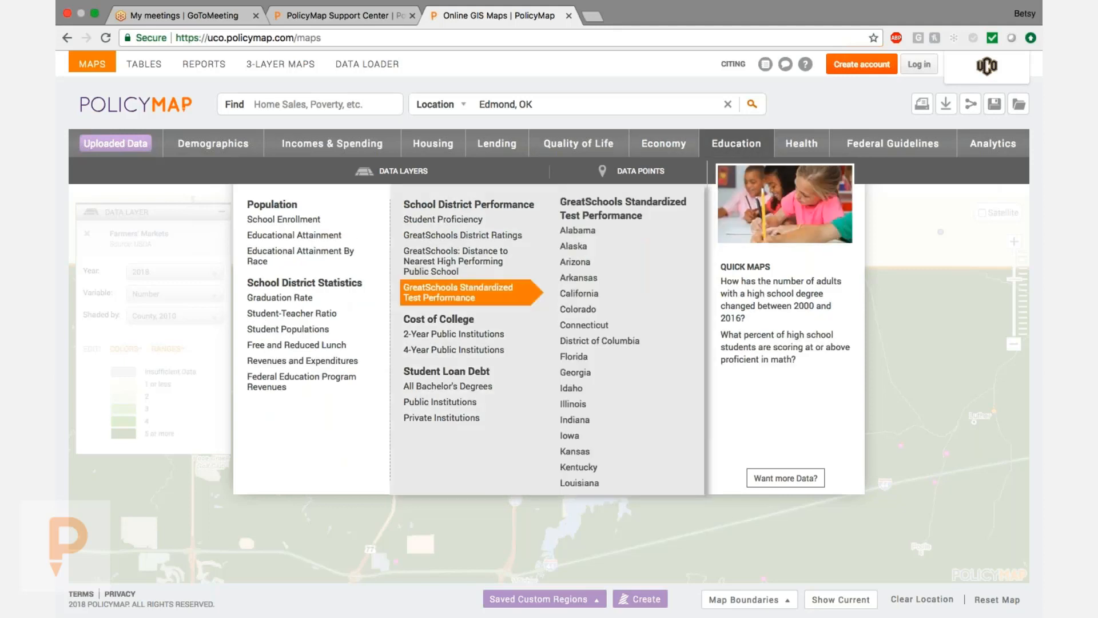
mouse_move(317, 238)
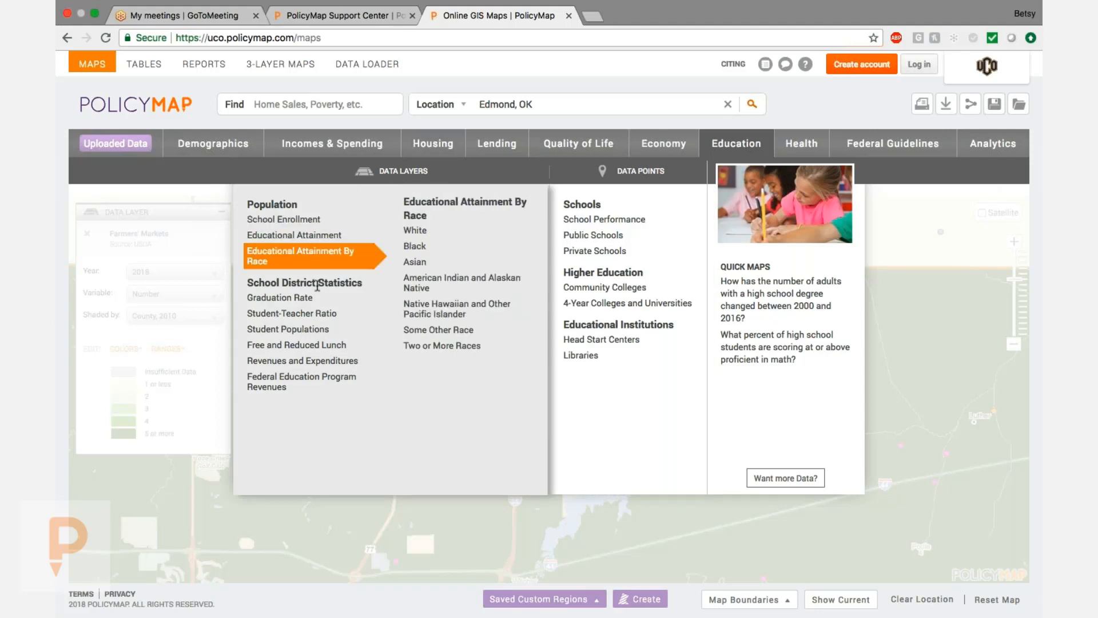
left_click(315, 303)
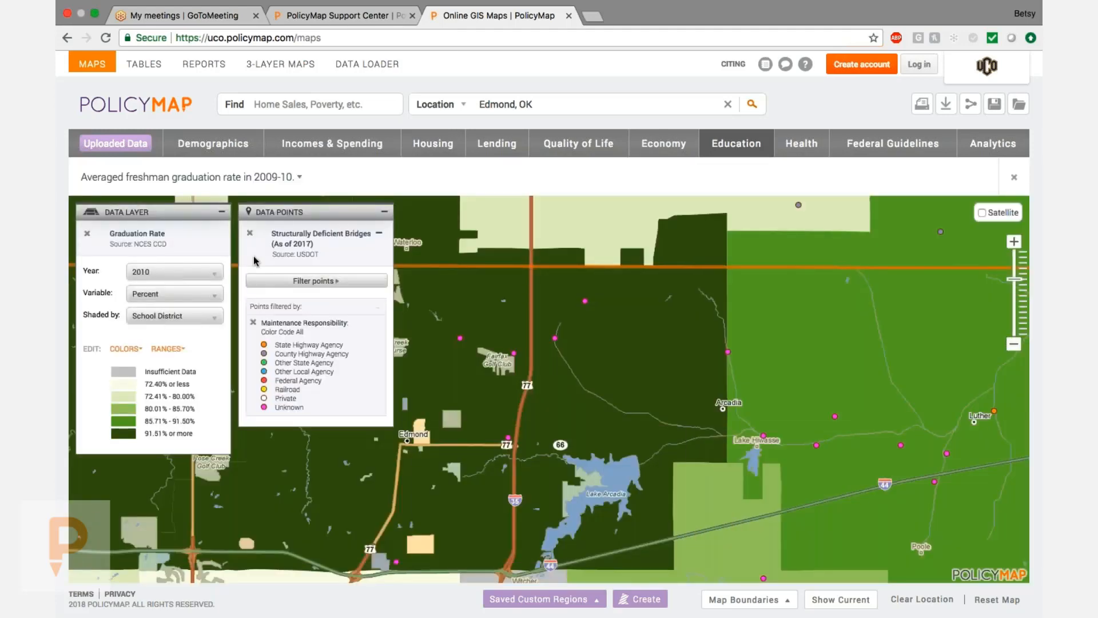
left_click(250, 233)
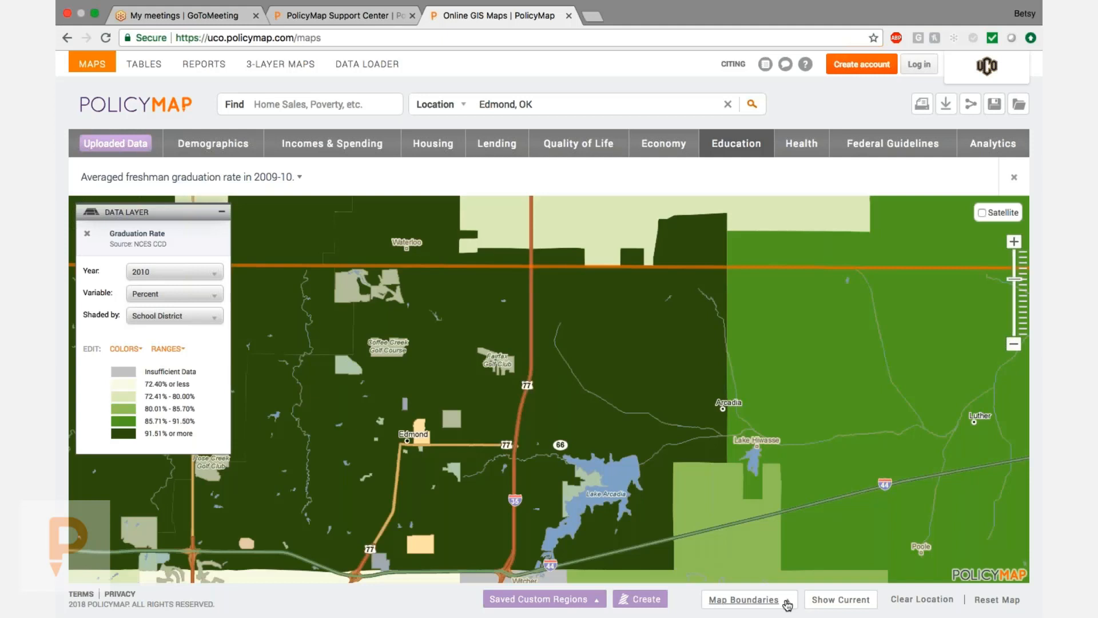
Step: Open the list of map boundaries and features that can be shown on the map
left_click(743, 599)
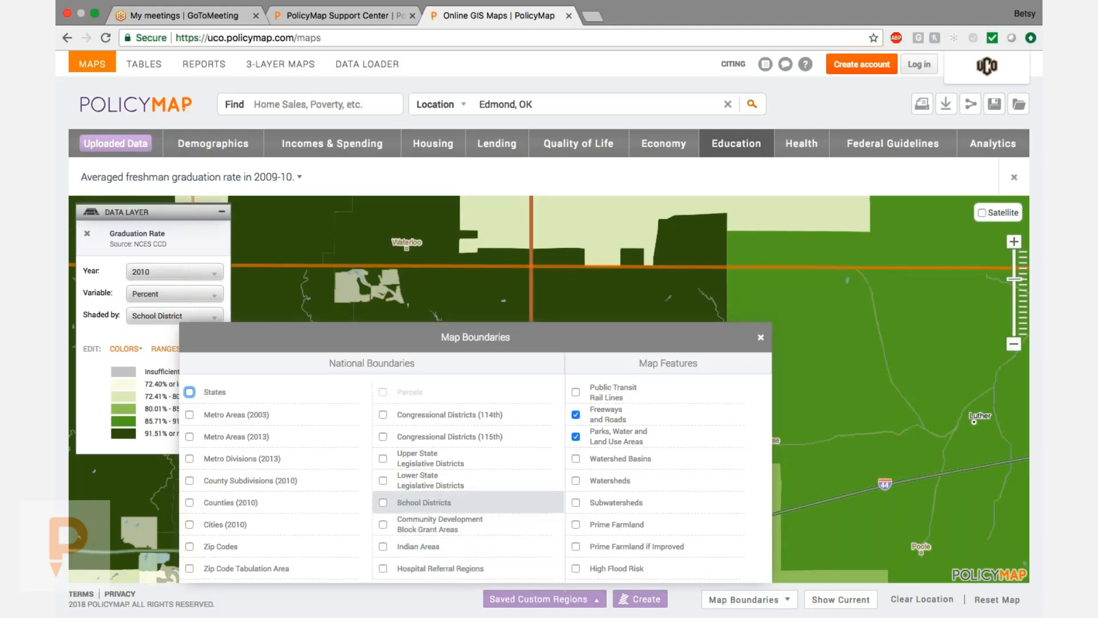
Step: Overlay the School Districts boundaries on the graduation rate map and close the boundary options
left_click(384, 503)
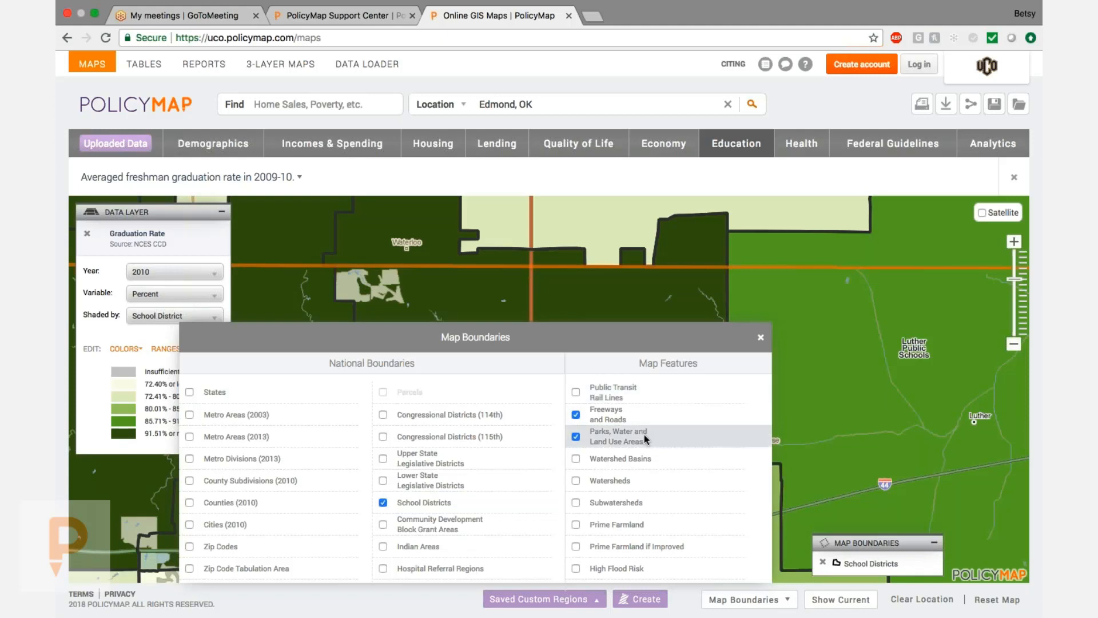
scroll(392, 423, "down", 3)
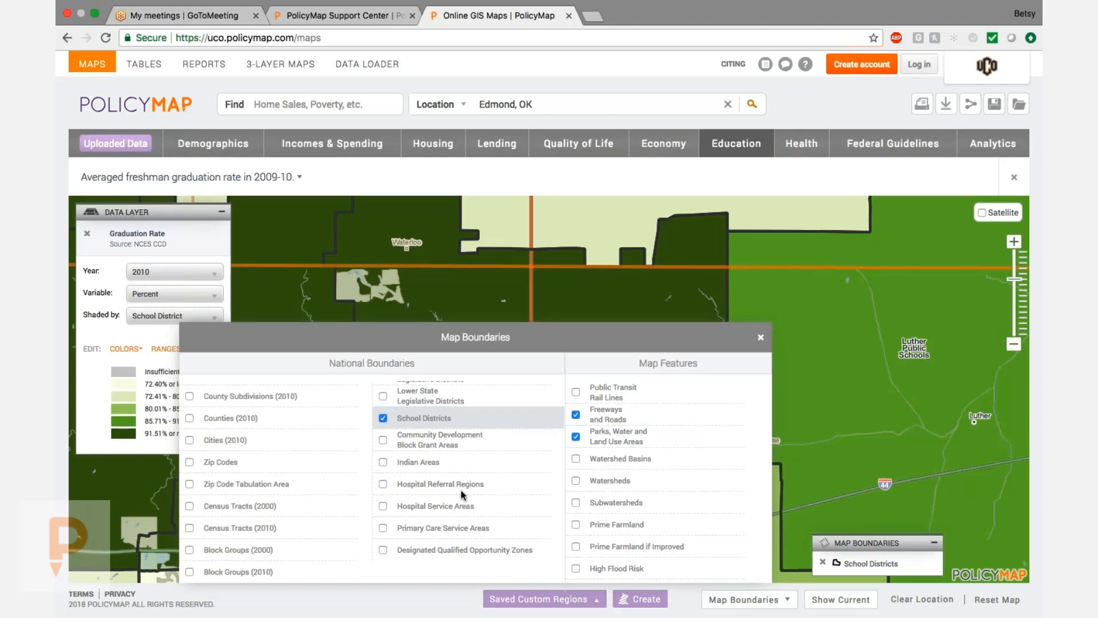
scroll(460, 491, "up", 3)
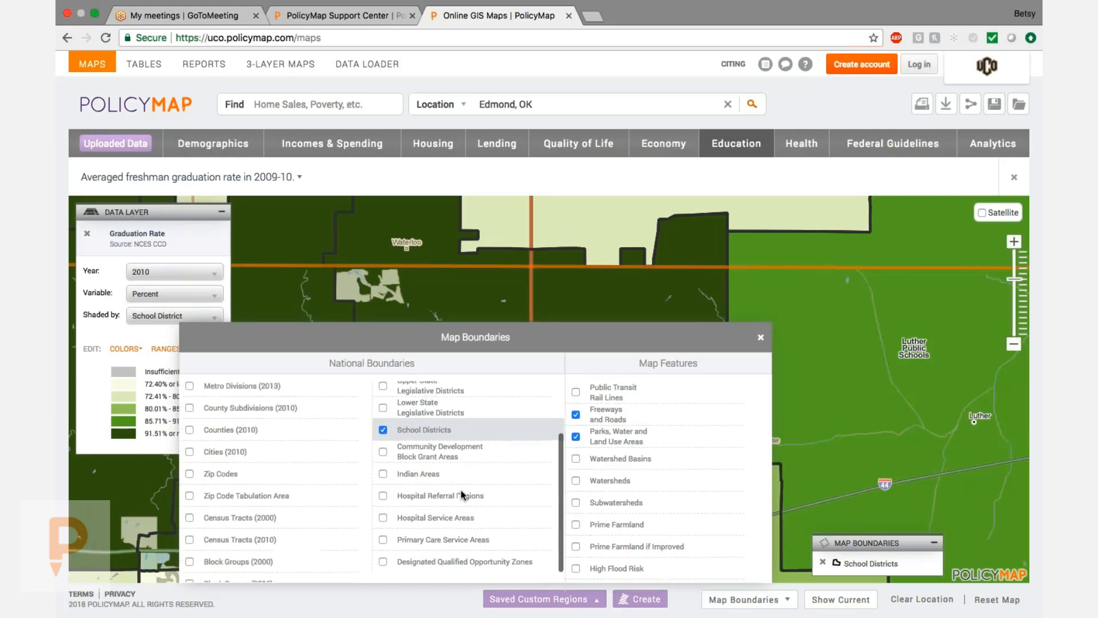
left_click(759, 339)
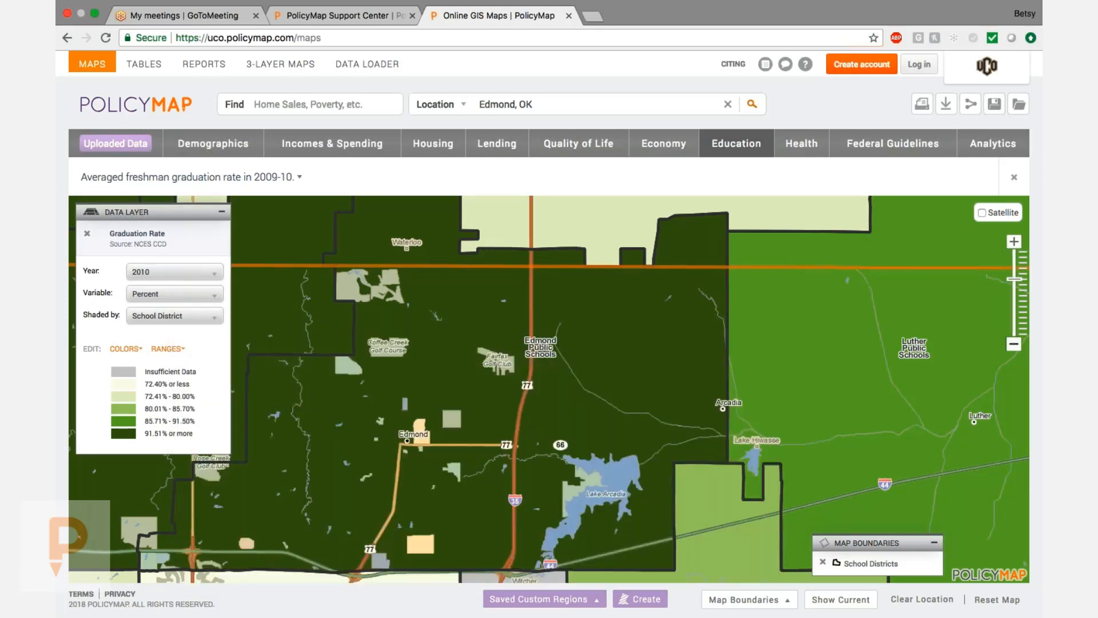
Step: Add School Performance data points from the Education data and color code all of them by GreatSchools' School Rating
left_click(1013, 343)
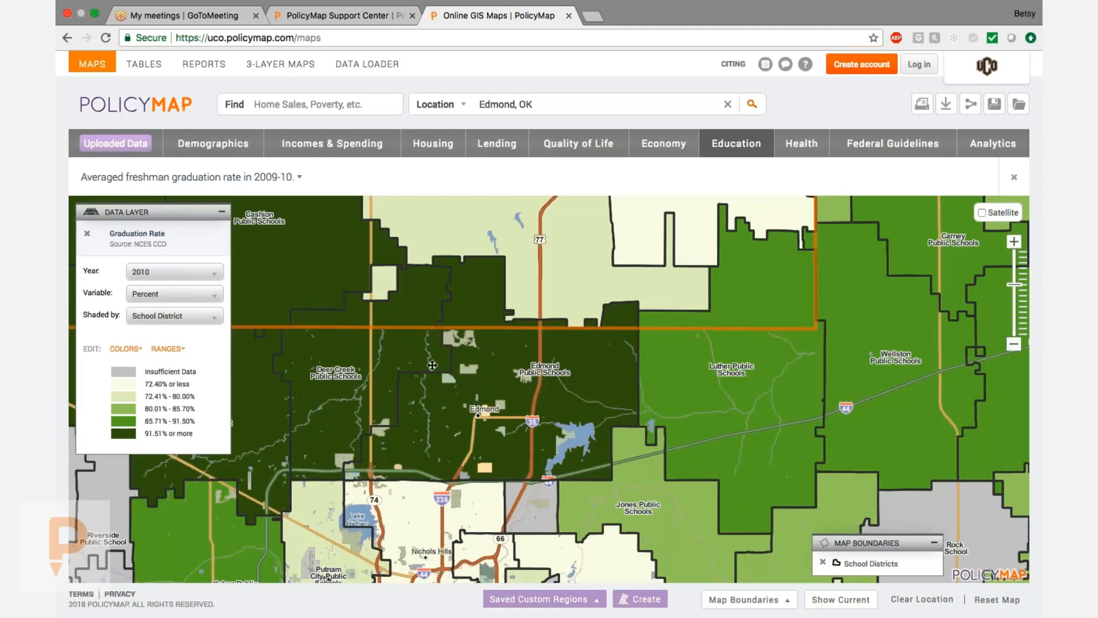
left_click(736, 143)
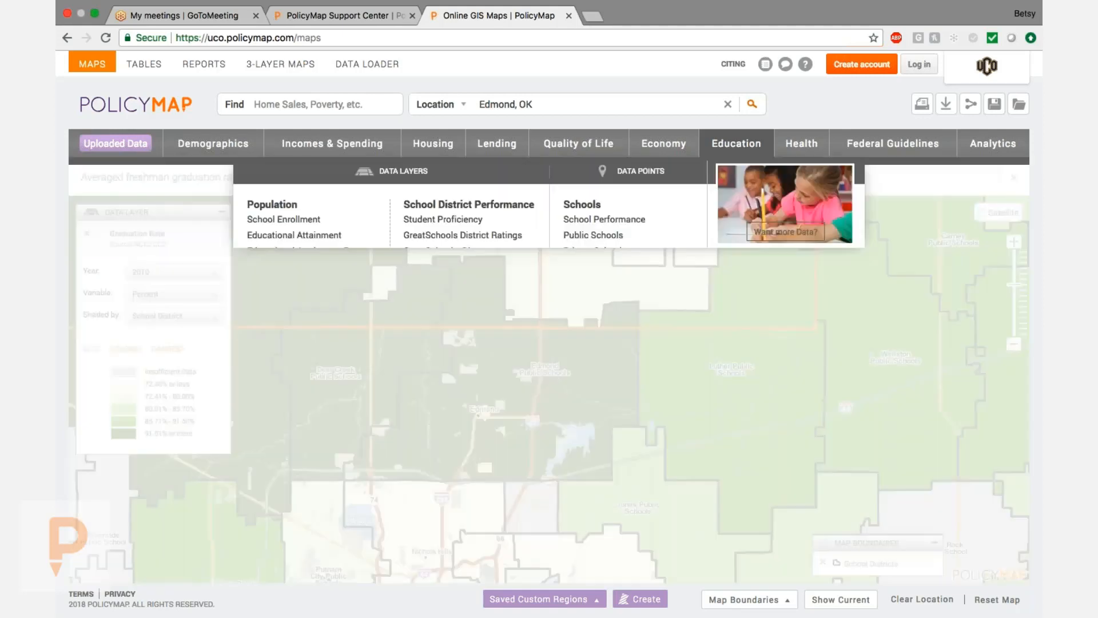
left_click(629, 219)
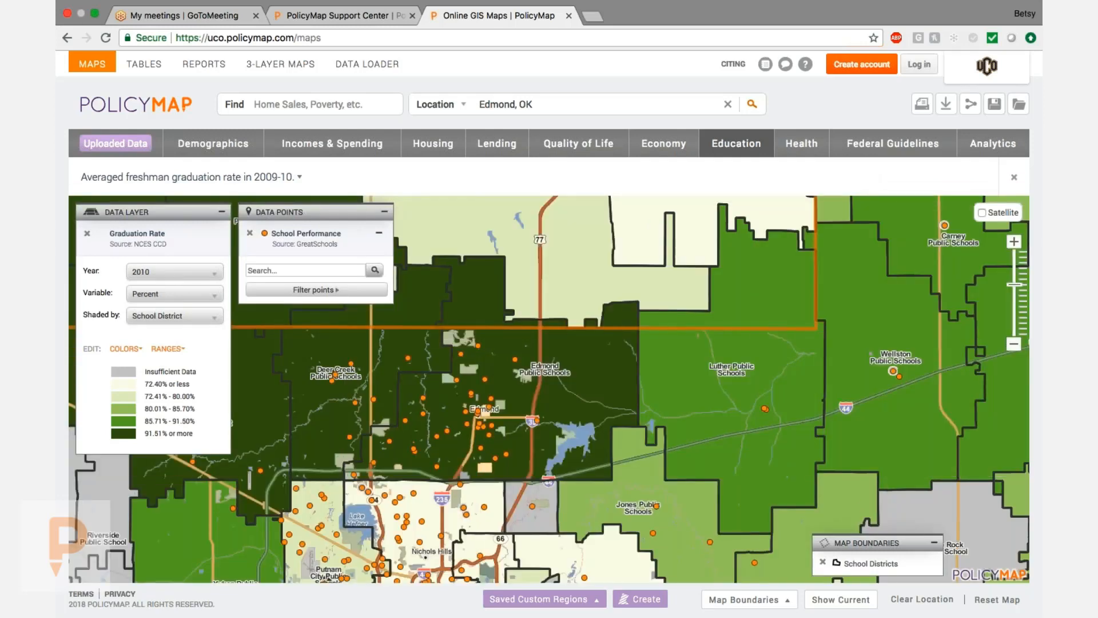
left_click(356, 290)
mouse_move(452, 309)
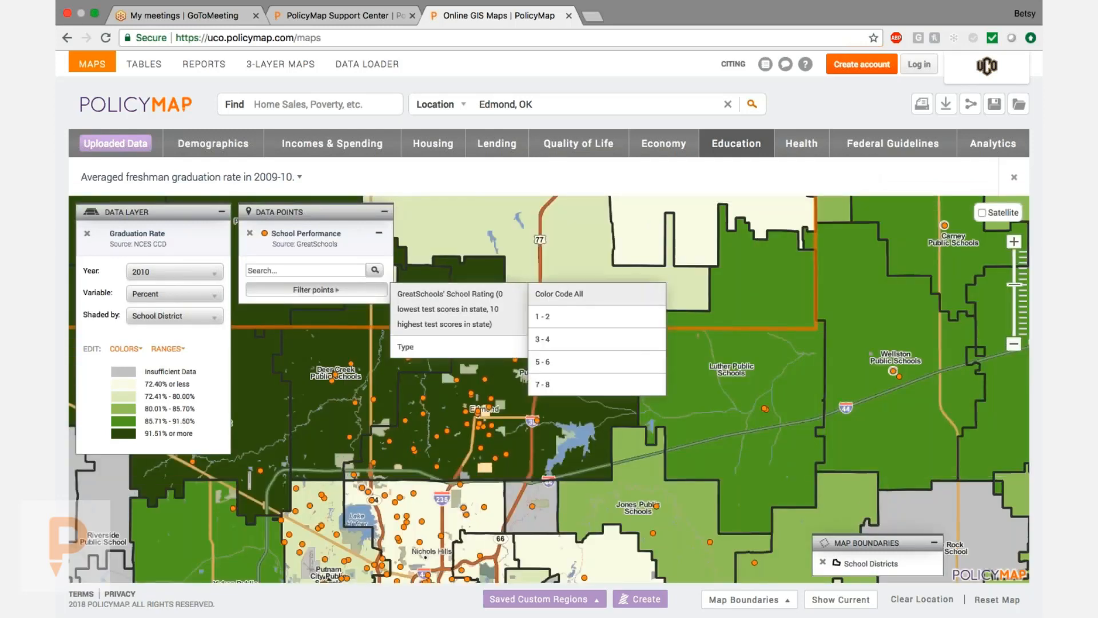
left_click(572, 294)
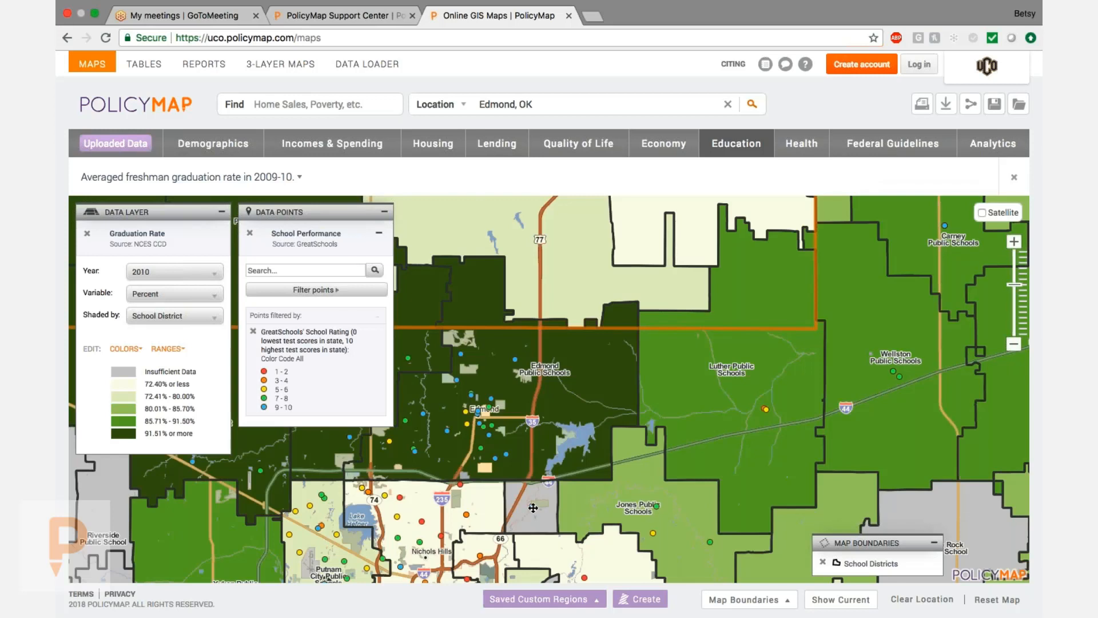
Step: Review the school rating and recent grades 1-3 and 4-5 results of Chisholm Elementary School in Edmond
left_click(506, 454)
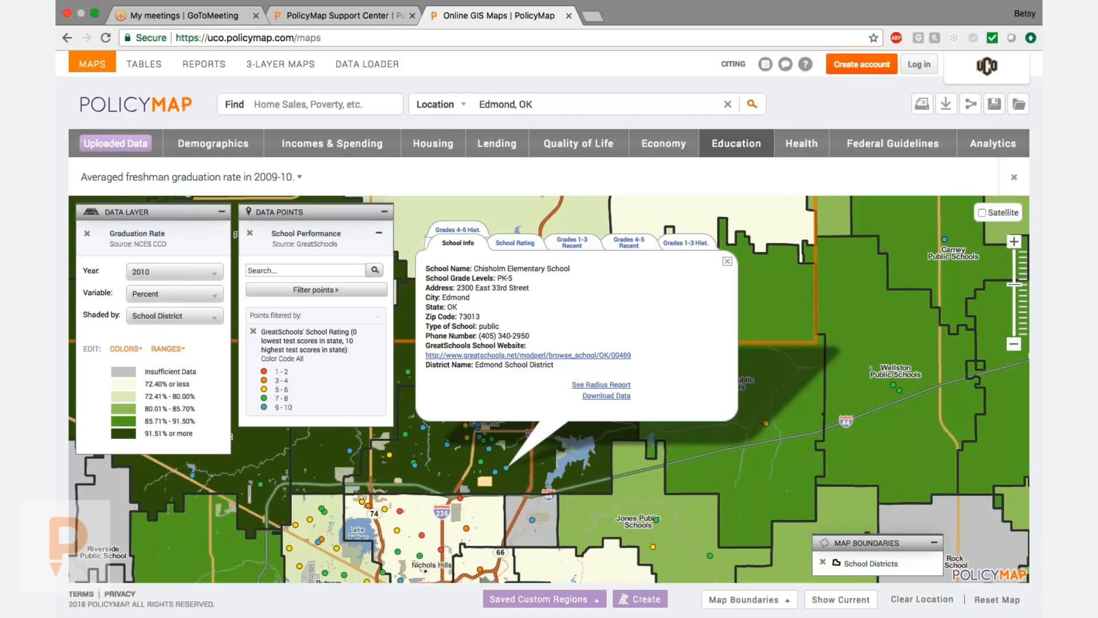
left_click(518, 245)
left_click(572, 338)
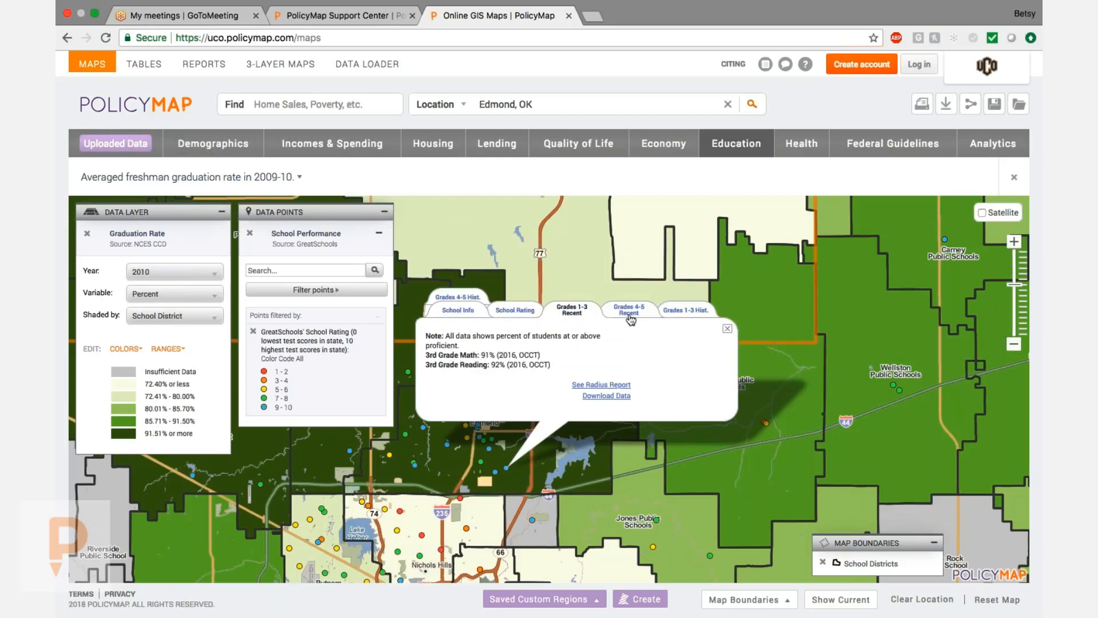
left_click(629, 313)
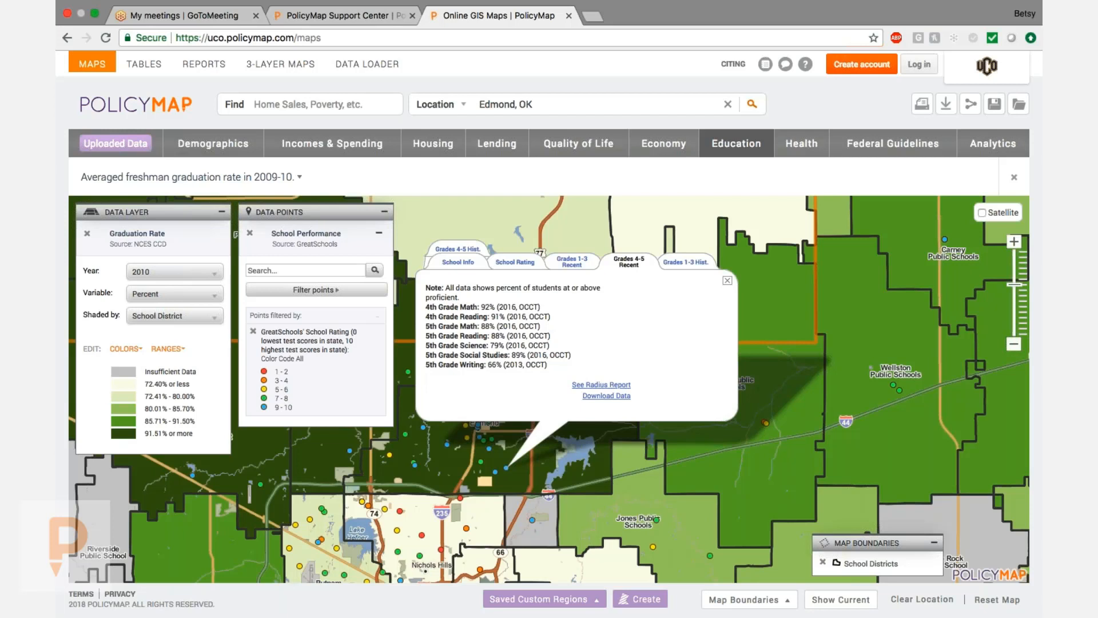
left_click(727, 280)
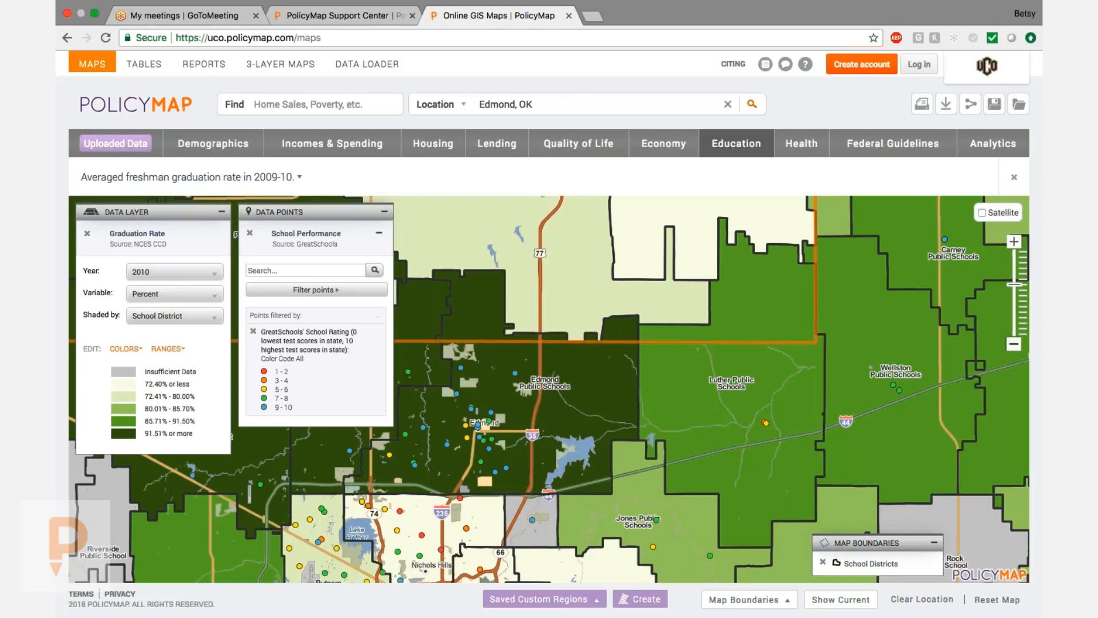
Step: Reset the map to the default view of the US, clearing all data layers and points
left_click(1014, 344)
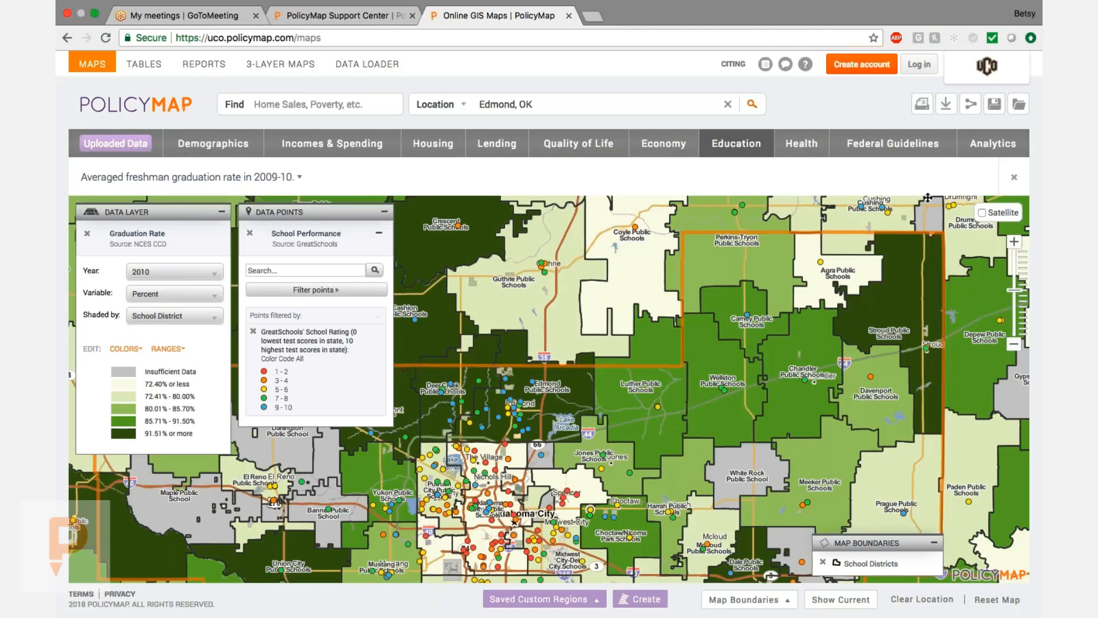
left_click(998, 600)
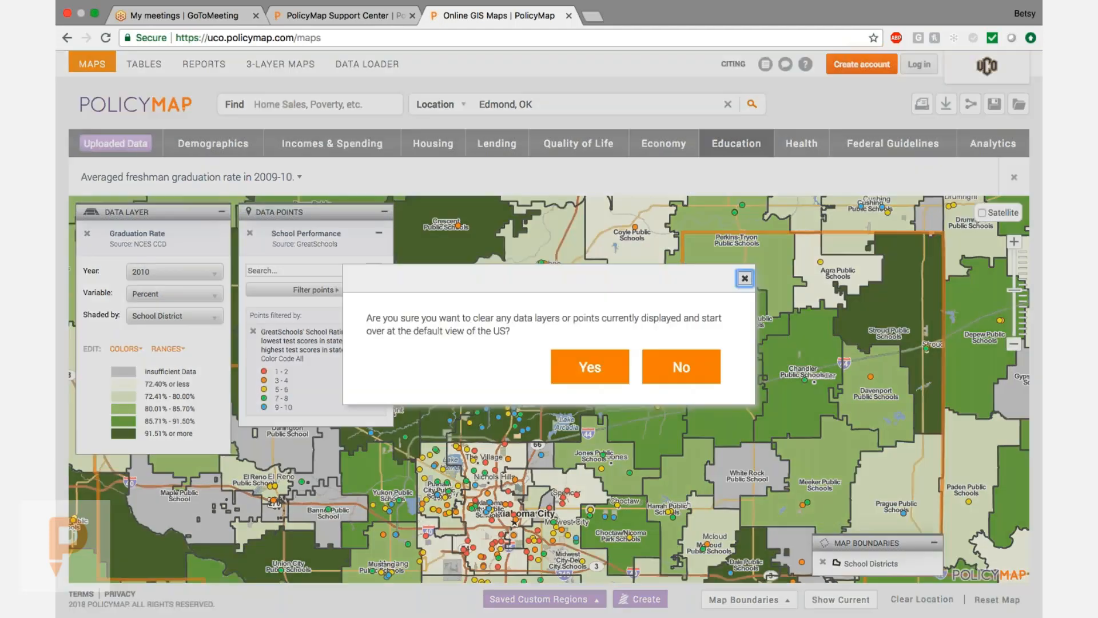
left_click(600, 379)
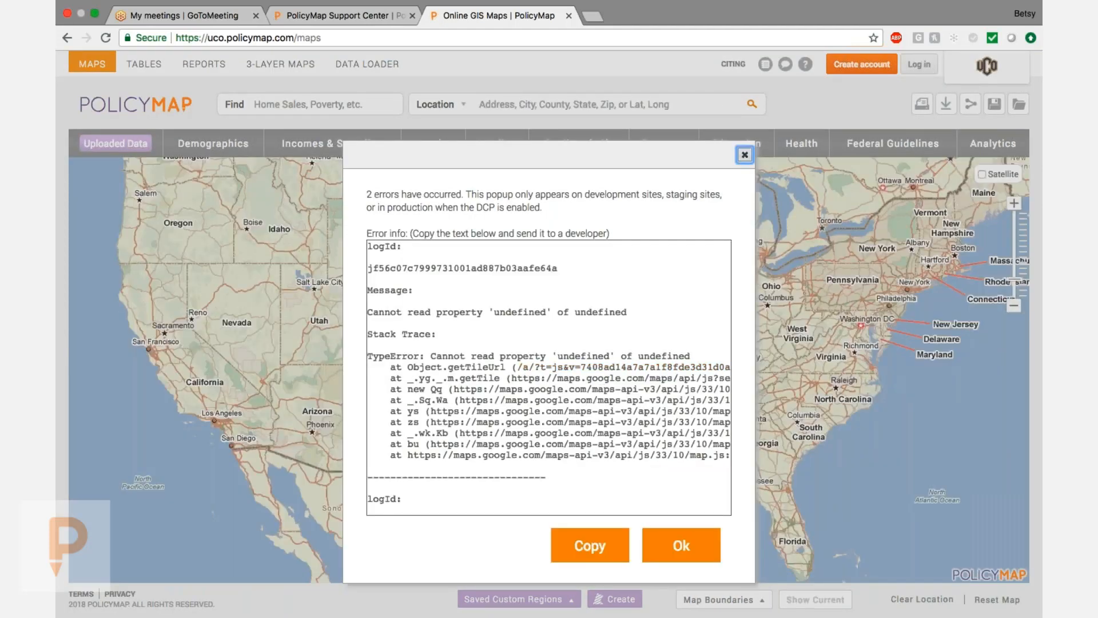
left_click(701, 544)
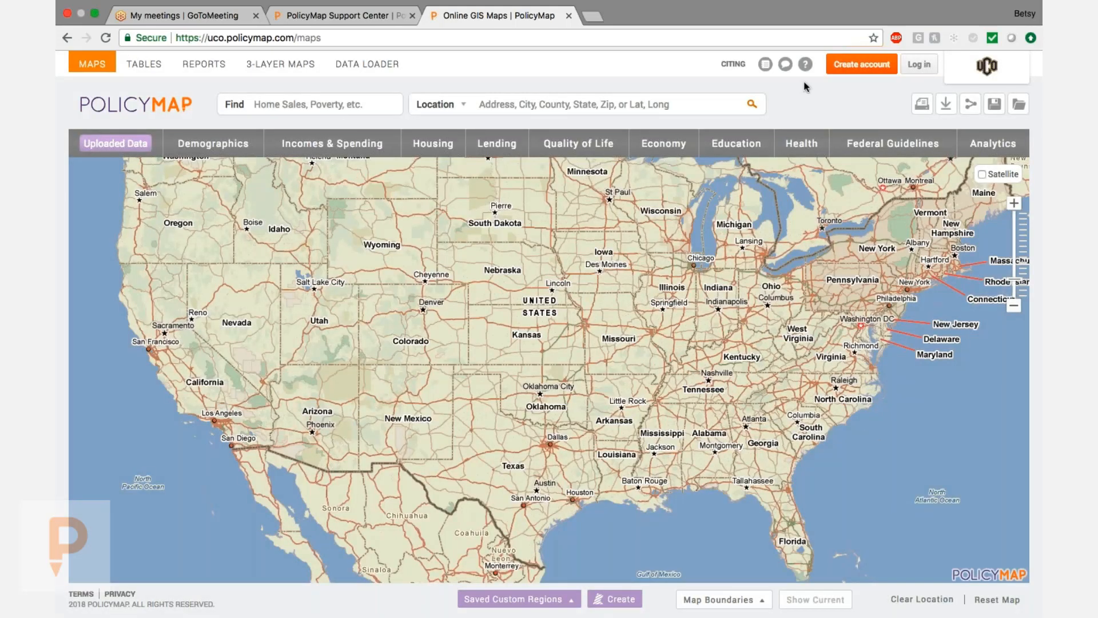
Step: Set the map location to the state of Oklahoma by searching for "ok"
type("ok")
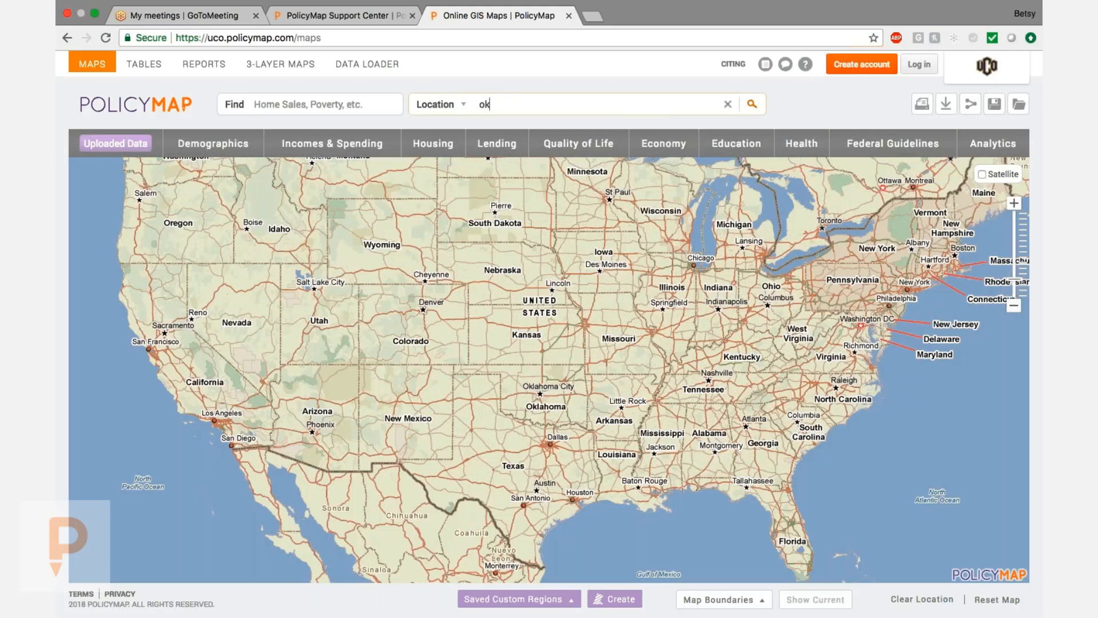
key("Return")
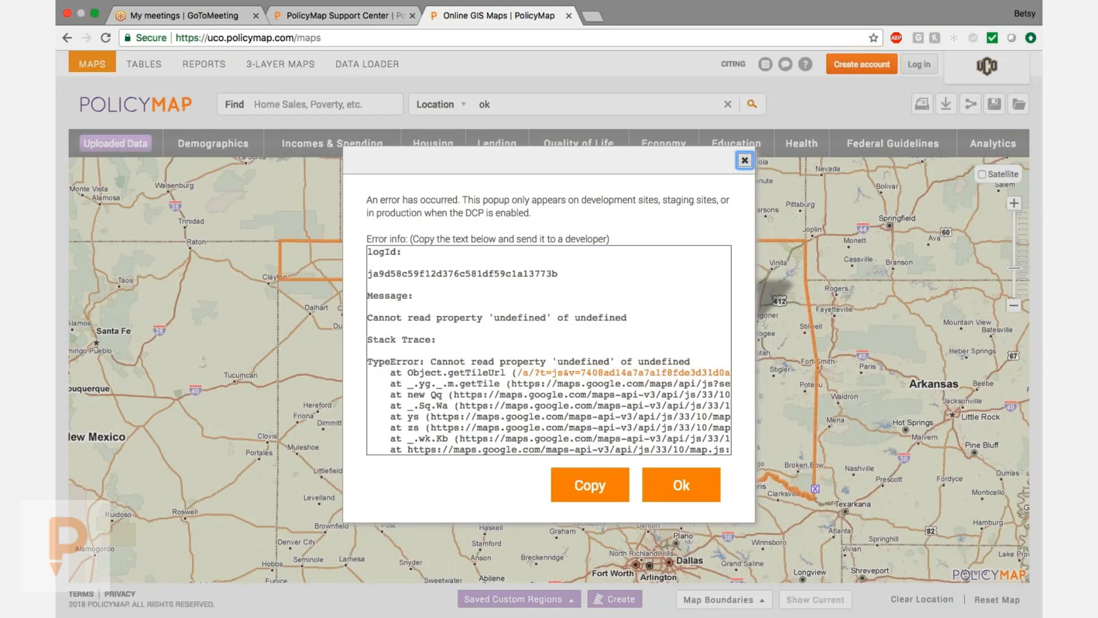
left_click(689, 493)
left_click(725, 251)
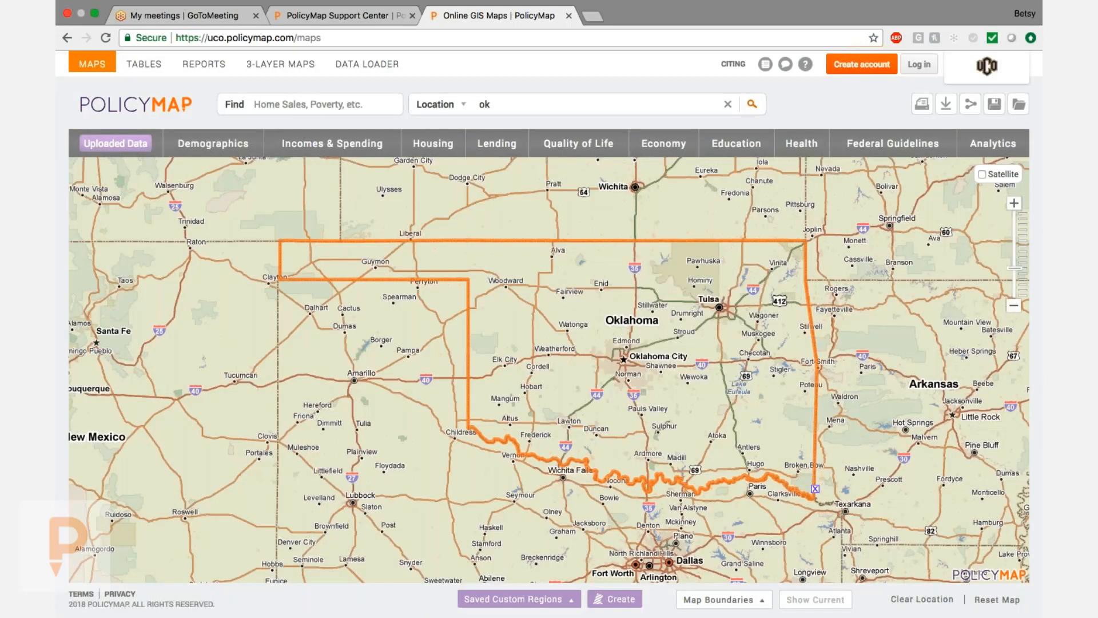
Step: Map the CDC BRFSS High Blood Pressure layer from the adult population's chronic conditions in the Health data
left_click(799, 143)
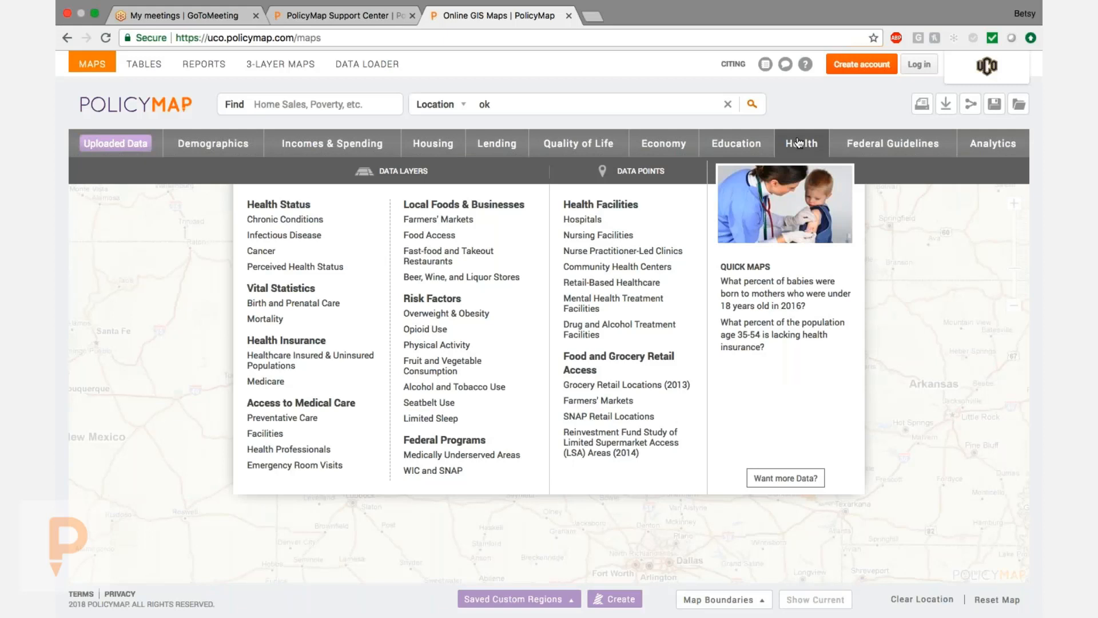
mouse_move(310, 220)
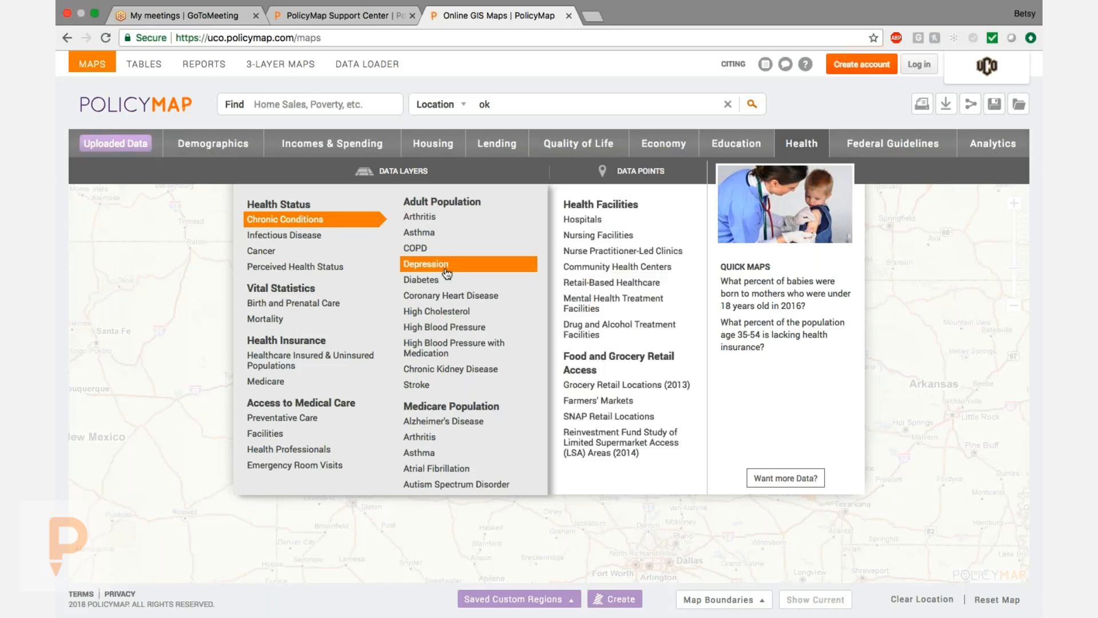
mouse_move(447, 249)
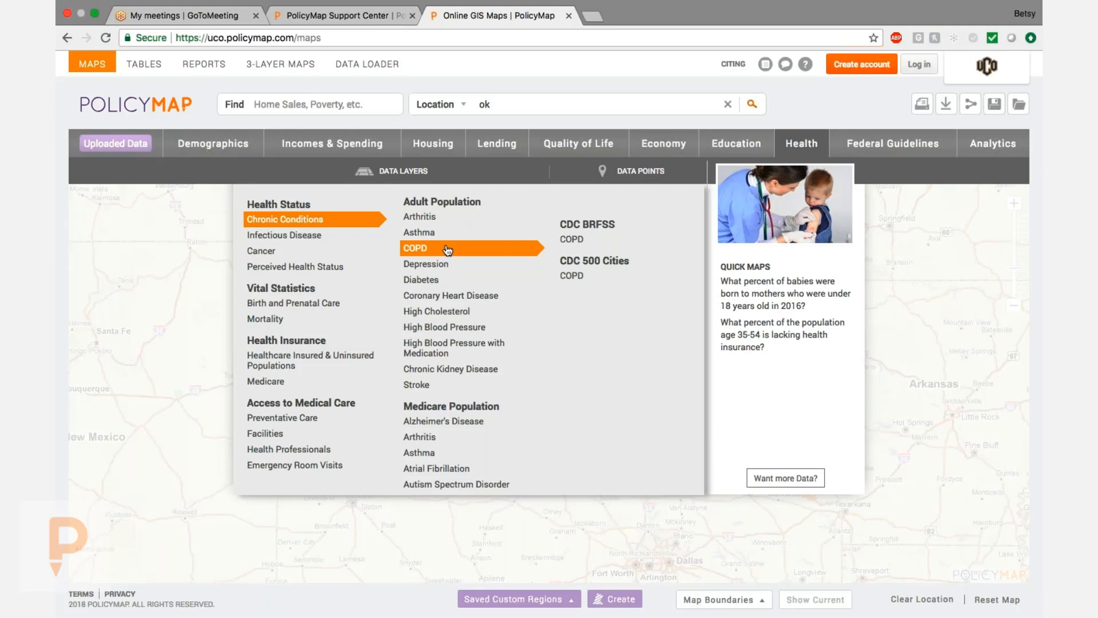
mouse_move(449, 284)
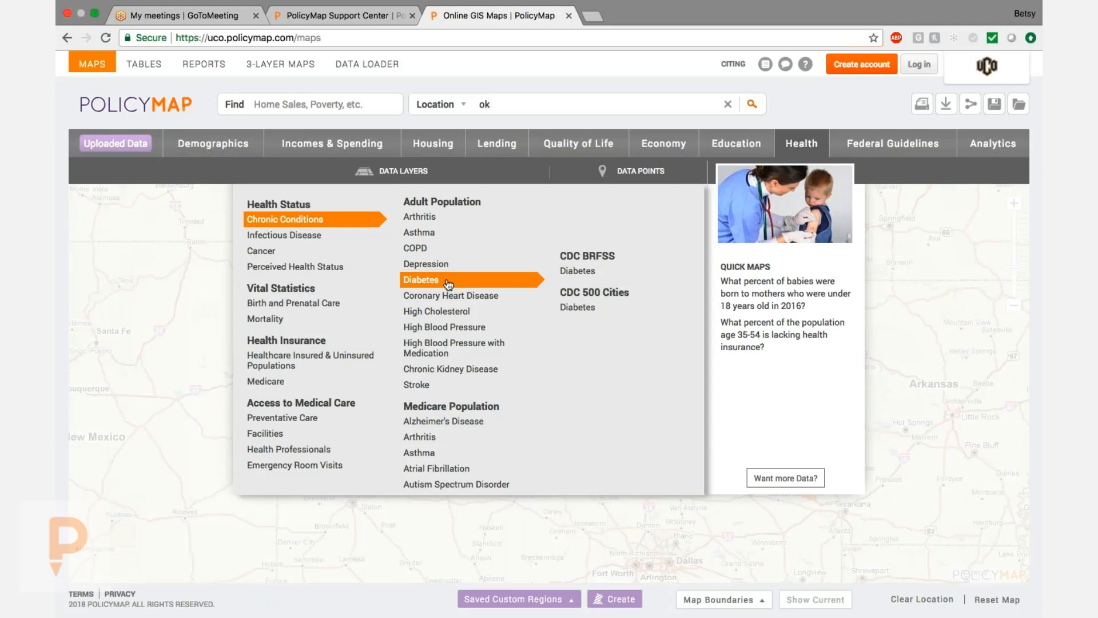
mouse_move(458, 328)
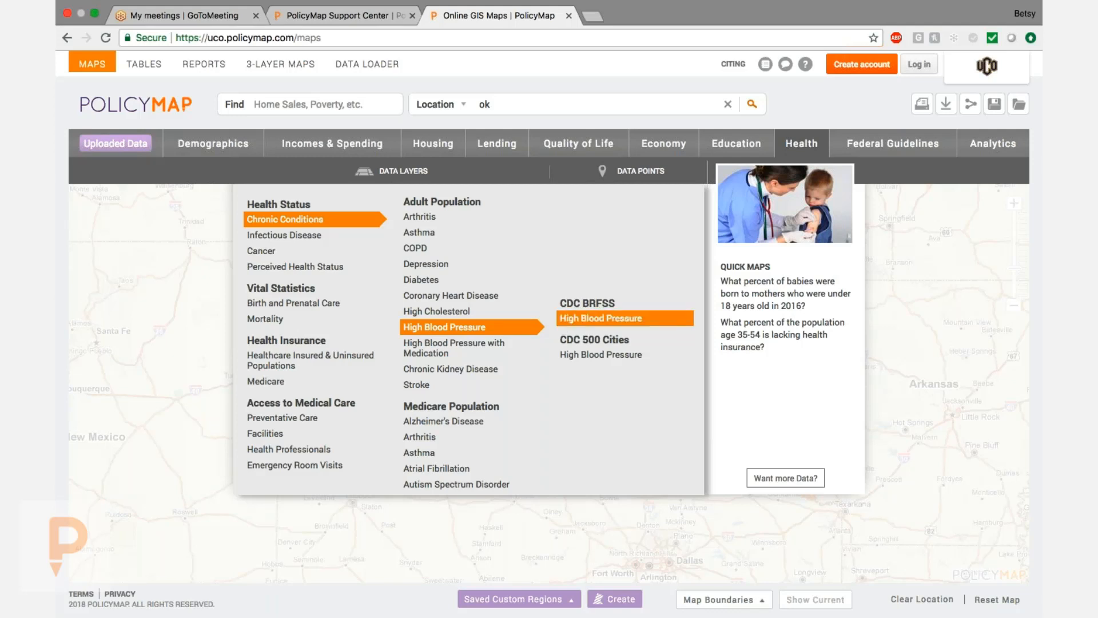
left_click(561, 322)
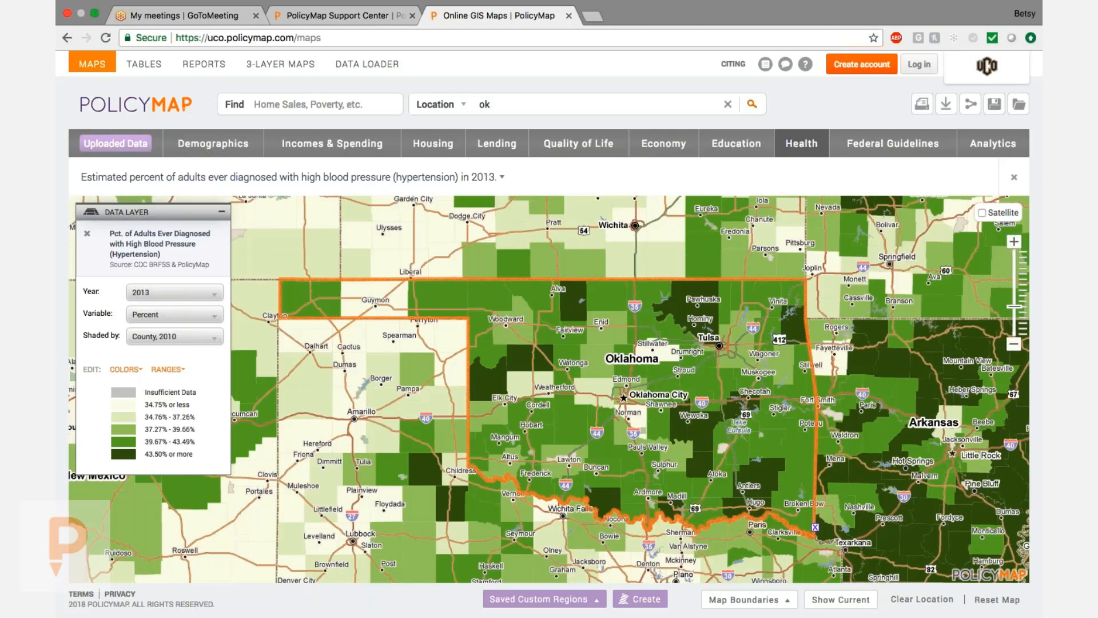
Step: Change the map location to the city of Tulsa, OK
left_click(1014, 242)
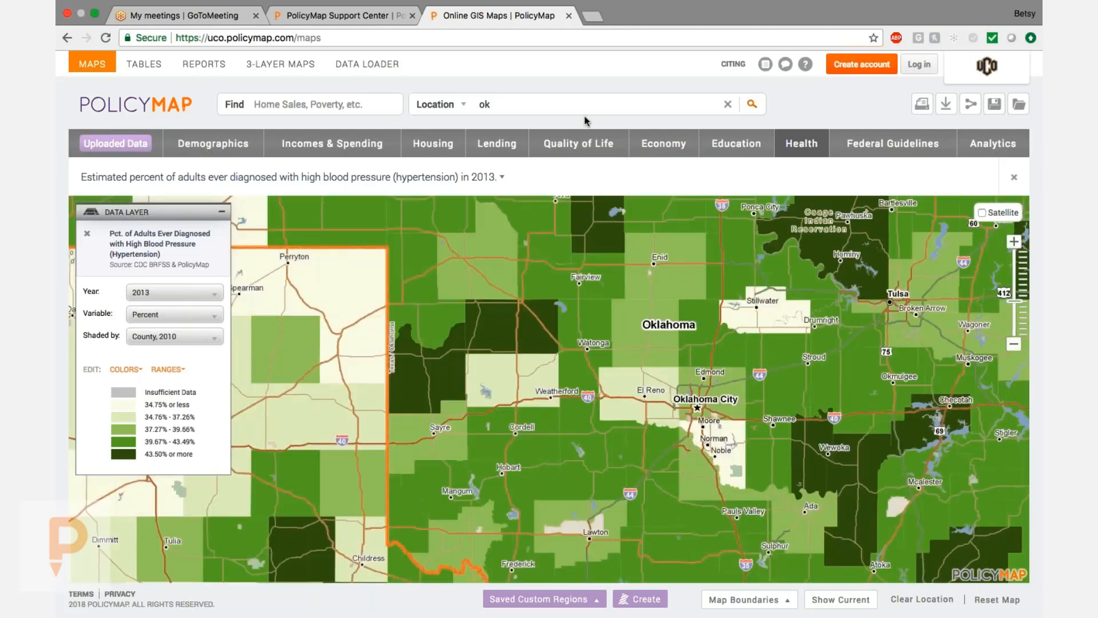
key("BackSpace")
key("BackSpace")
type("e")
key("BackSpace")
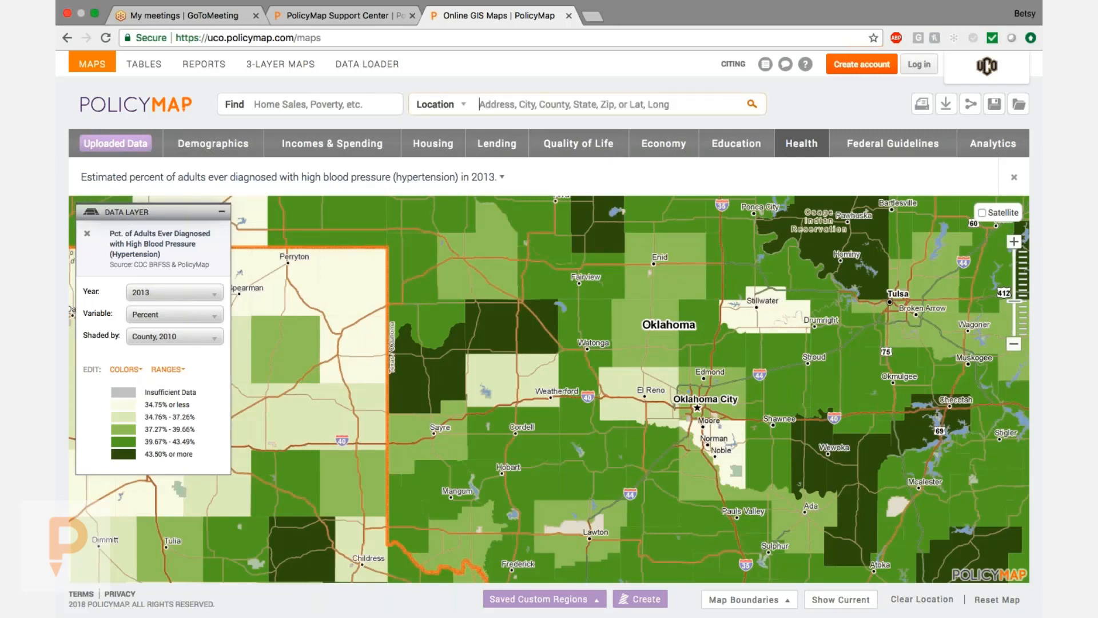
type("tulsa")
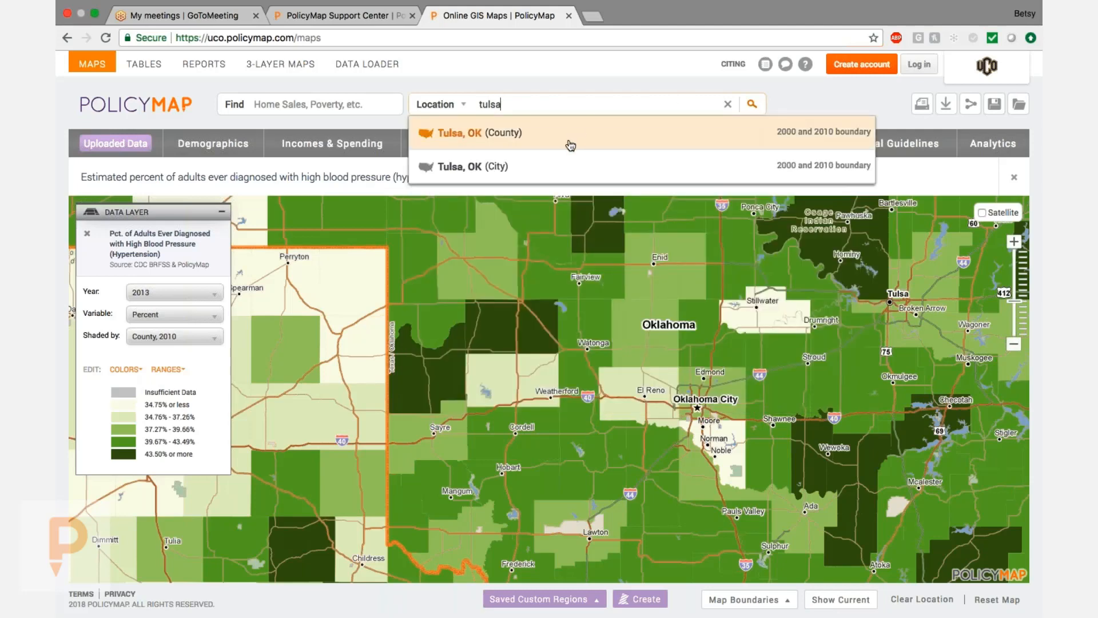
left_click(562, 170)
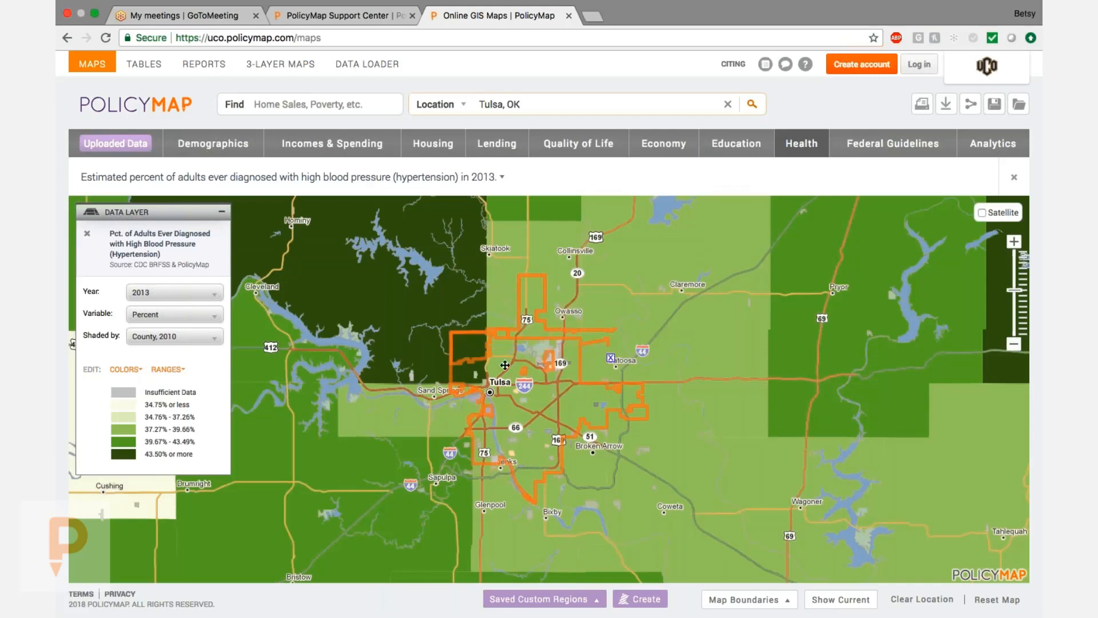
Step: Look up the high blood pressure percentages for Osage County and for a census tract north of downtown Tulsa
left_click(472, 369)
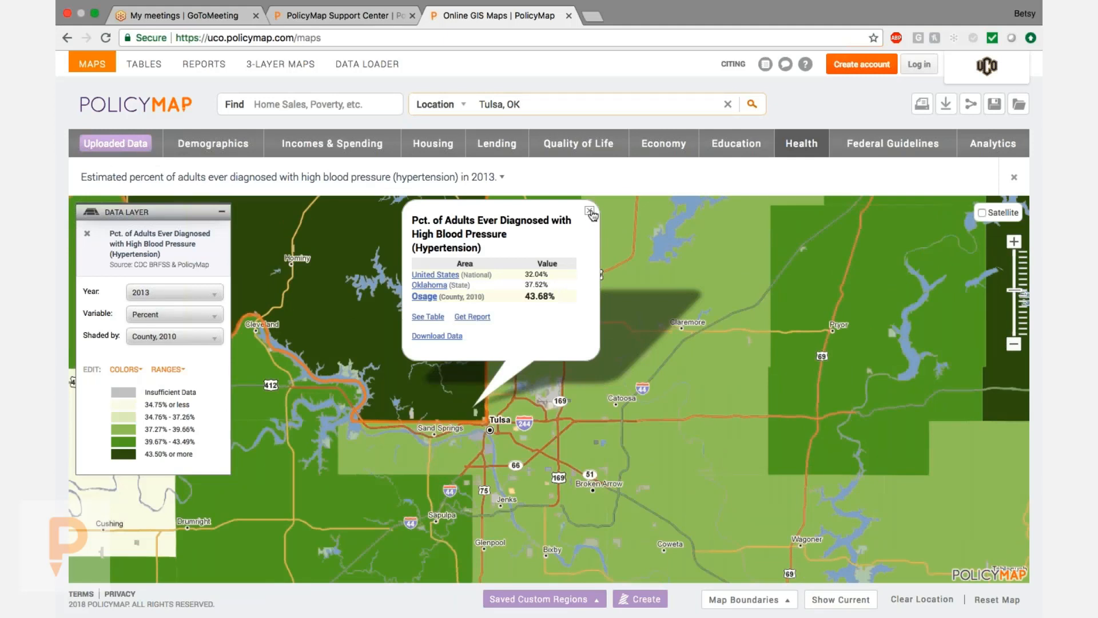
left_click(1016, 243)
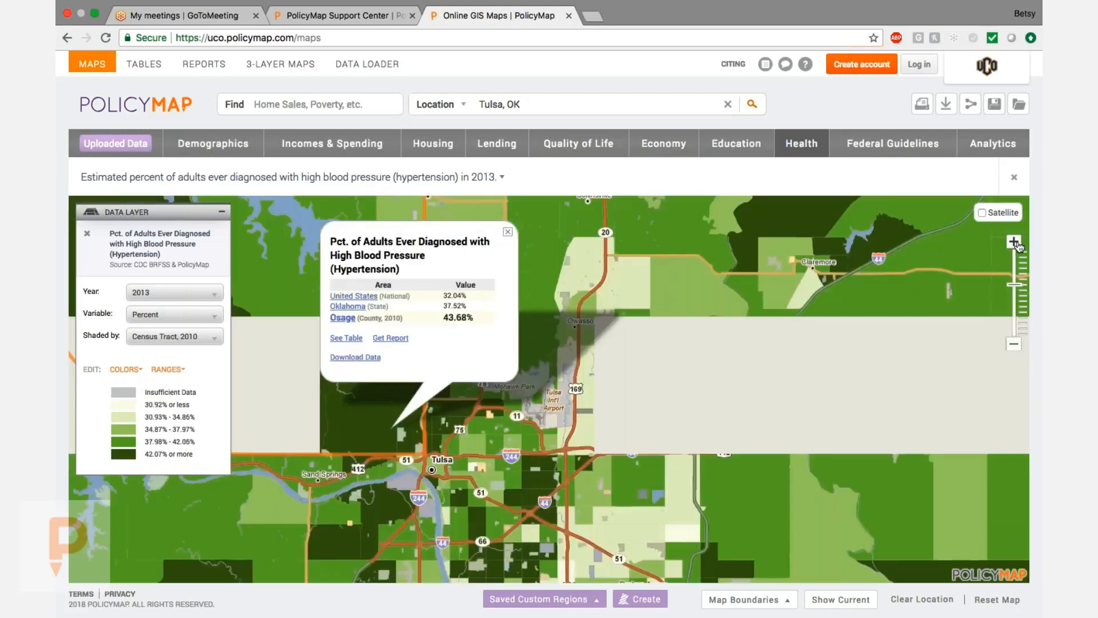
left_click(1016, 243)
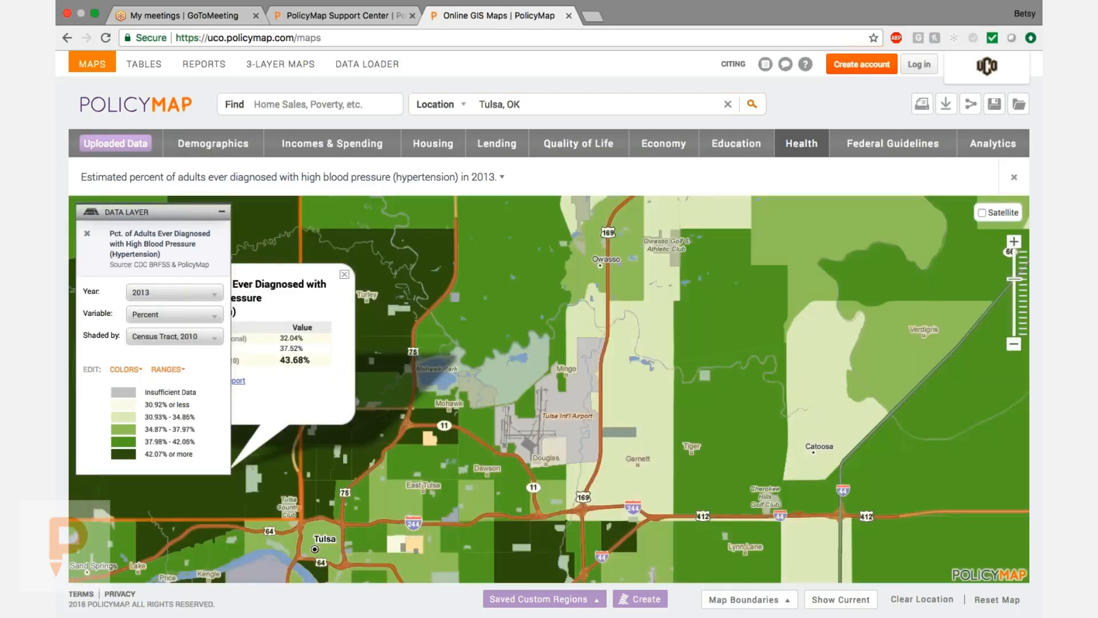
left_click(353, 437)
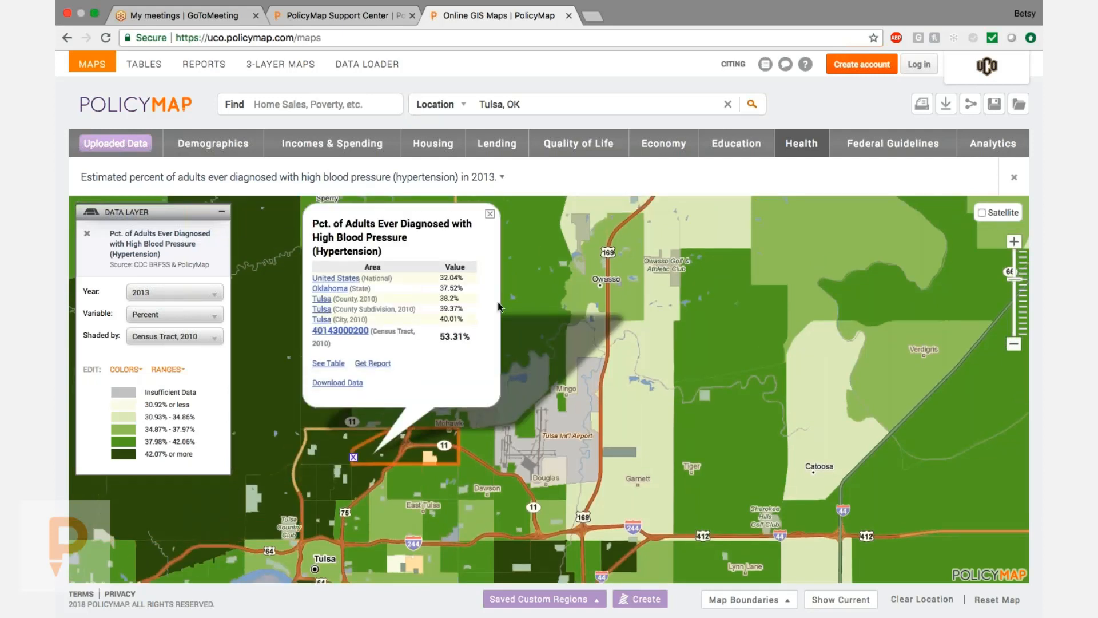
Step: Map the percent of births by mothers under 18 years old from the Health data's birth and prenatal care statistics
left_click(803, 148)
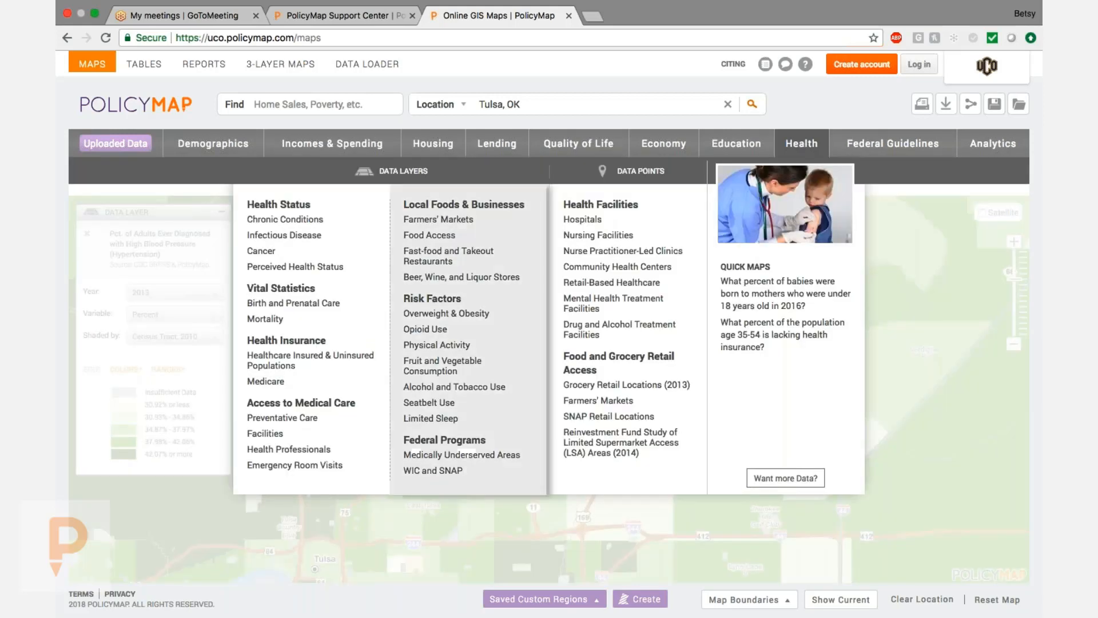
mouse_move(343, 319)
mouse_move(312, 304)
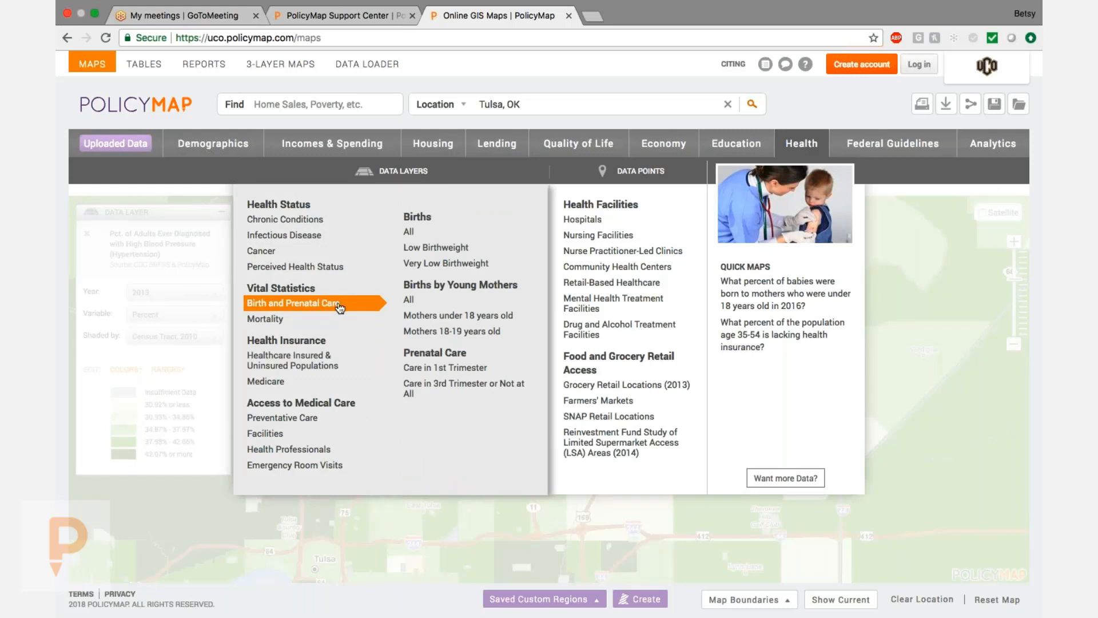
left_click(443, 316)
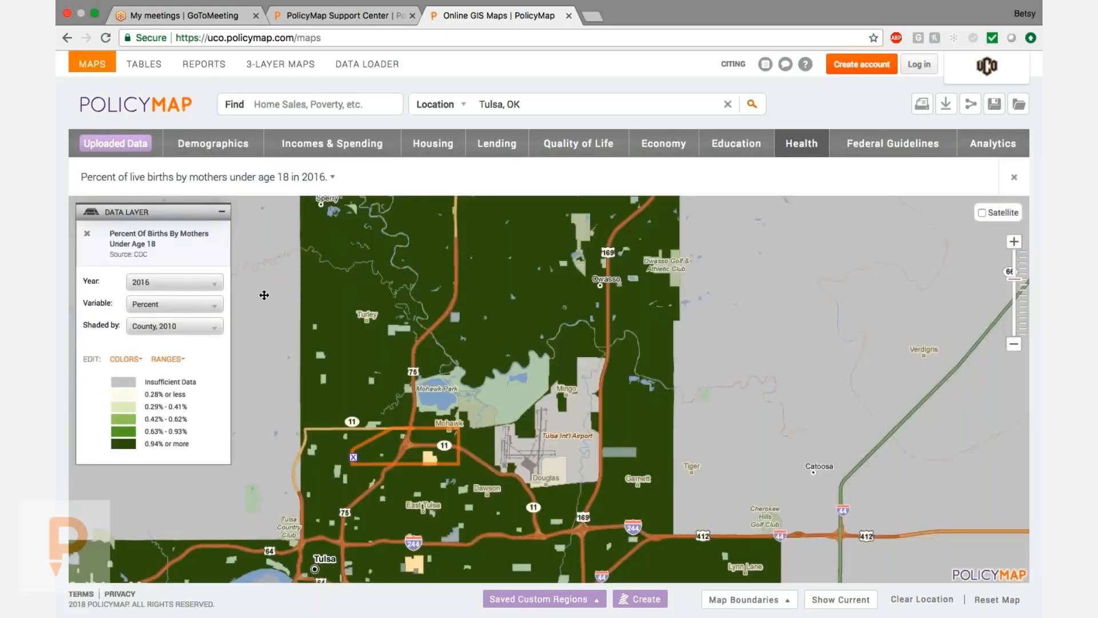
Step: Map the rate of primary care physicians per 1,000 people from the Doctors data under health professionals, and check its variable options
left_click(801, 143)
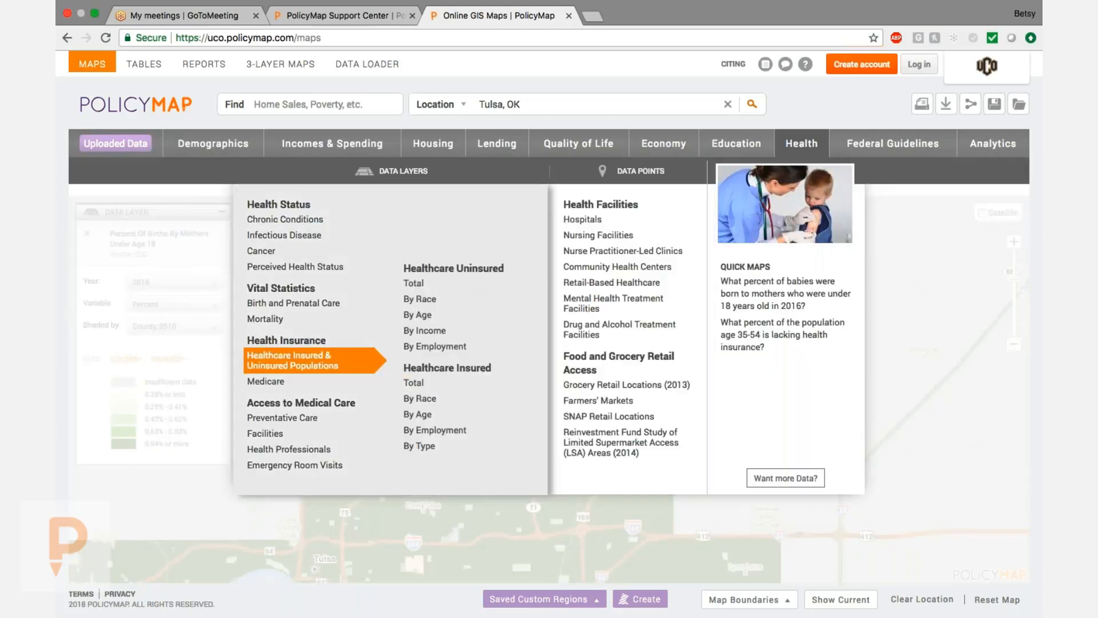
mouse_move(320, 383)
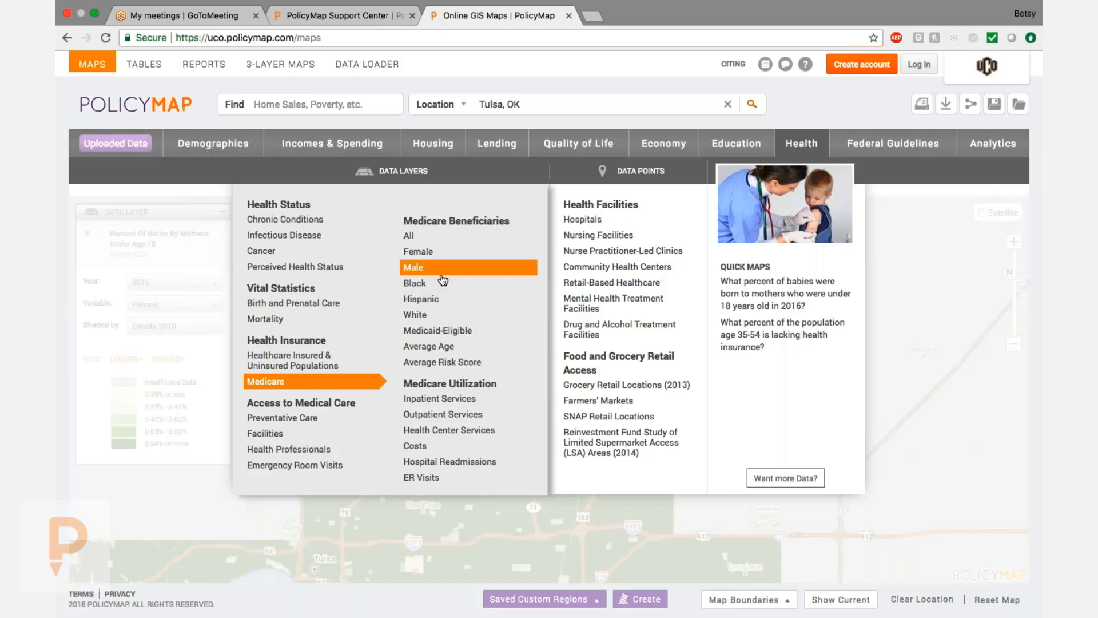
mouse_move(333, 422)
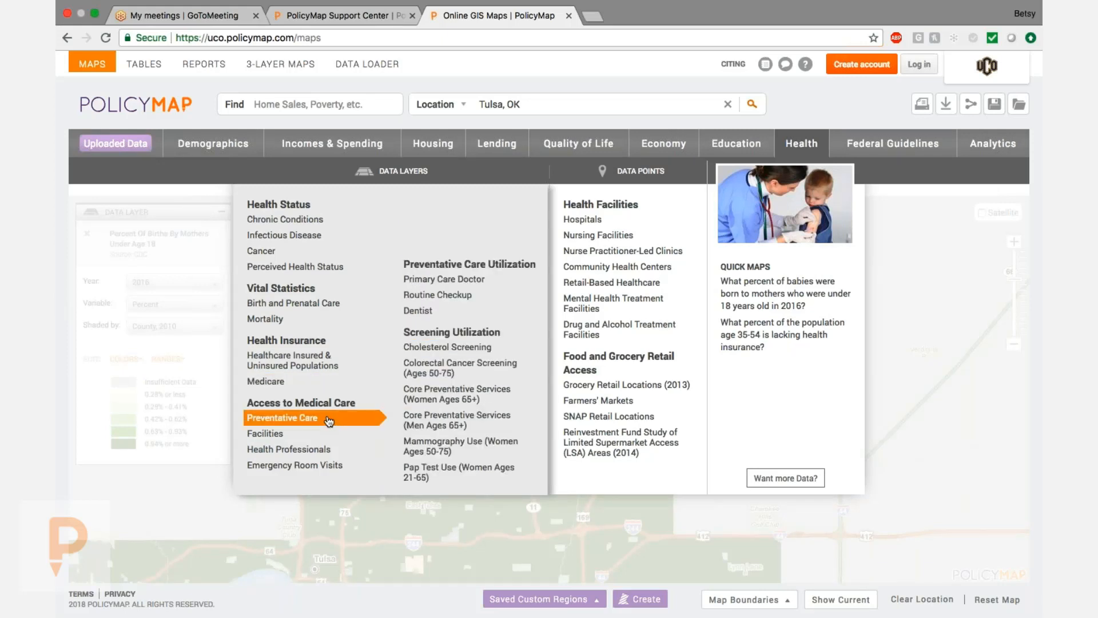
mouse_move(335, 455)
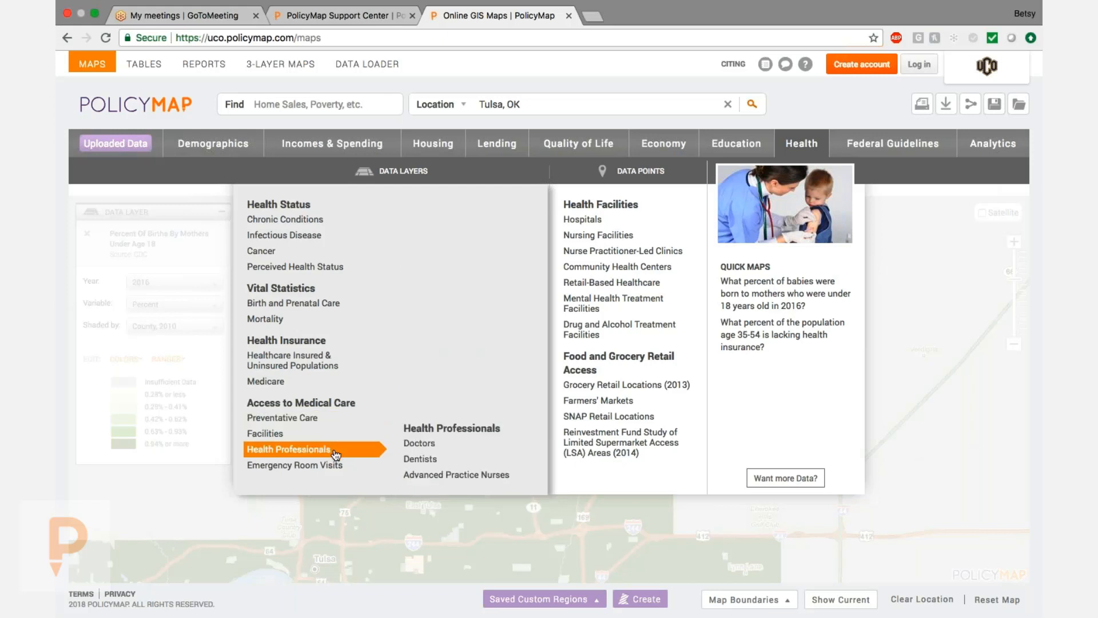
left_click(438, 444)
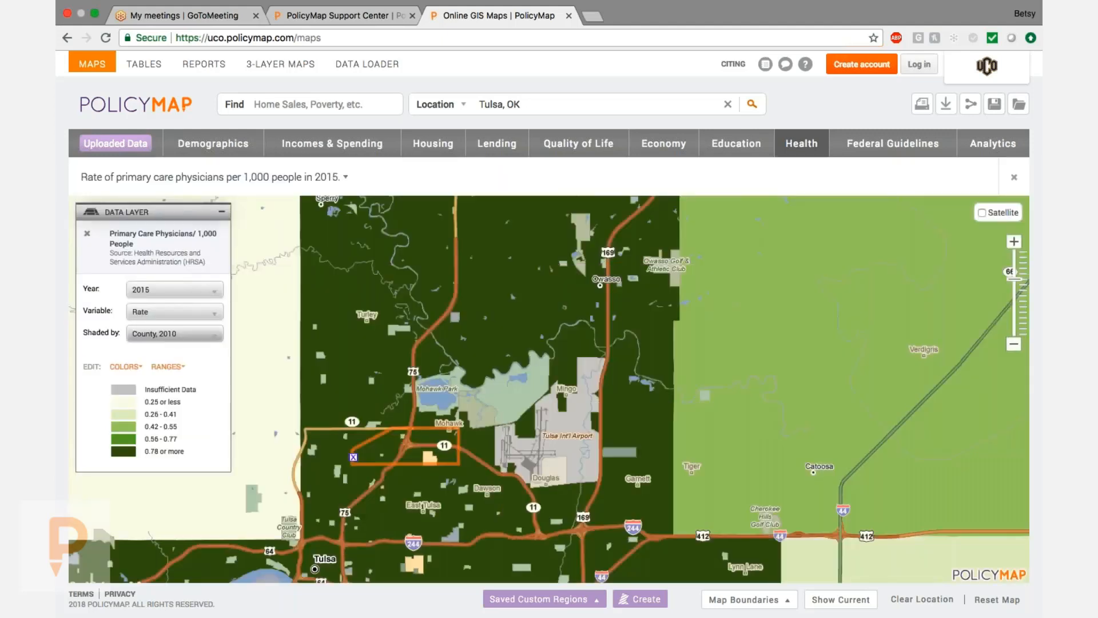
left_click(198, 313)
left_click(199, 315)
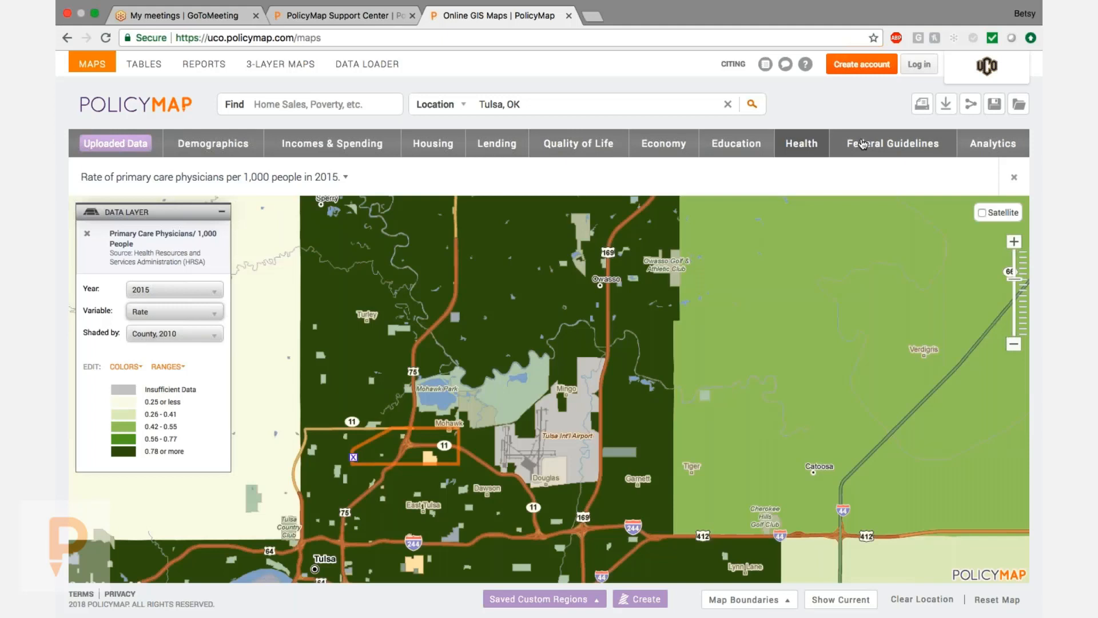
Step: Map the CDC BRFSS Binge Drinking layer from the alcohol and tobacco use risk factors in the Health data
left_click(804, 153)
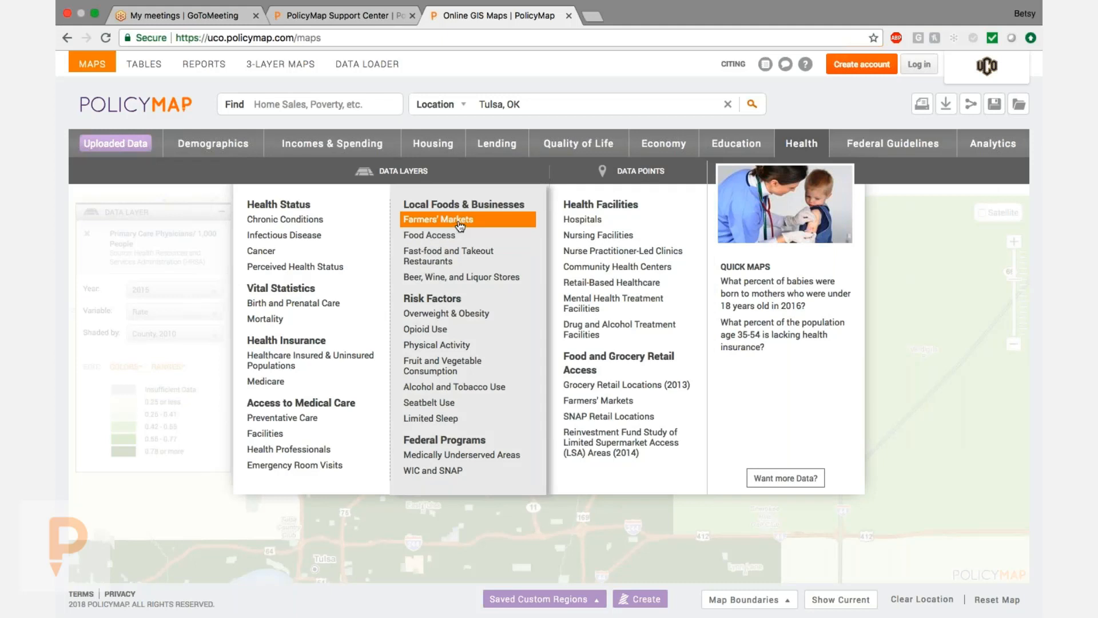
mouse_move(460, 236)
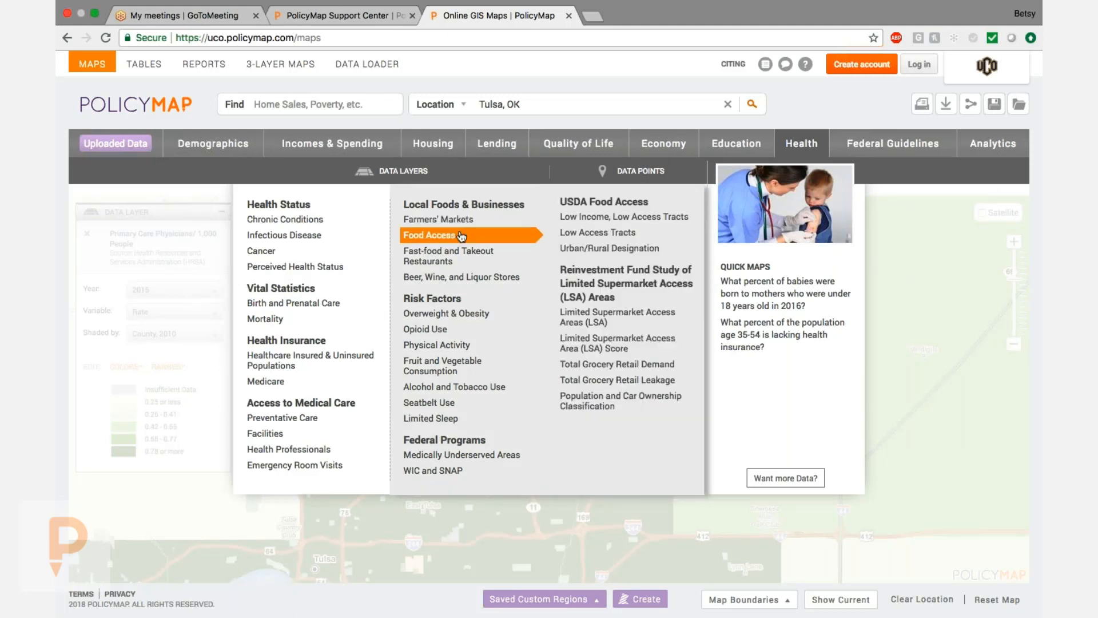
mouse_move(467, 317)
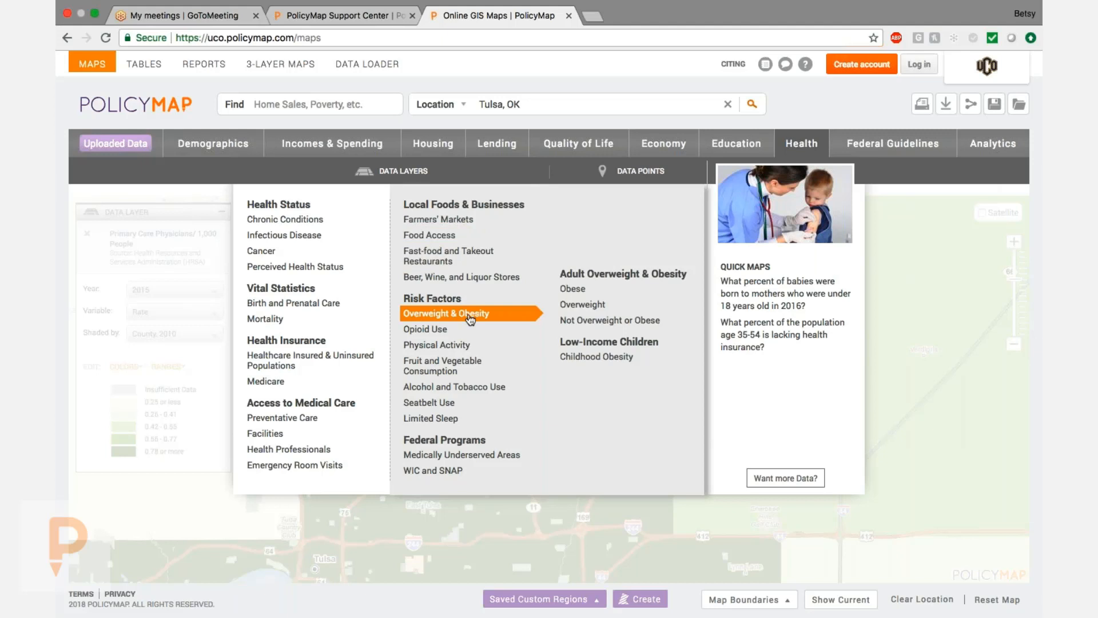
mouse_move(473, 336)
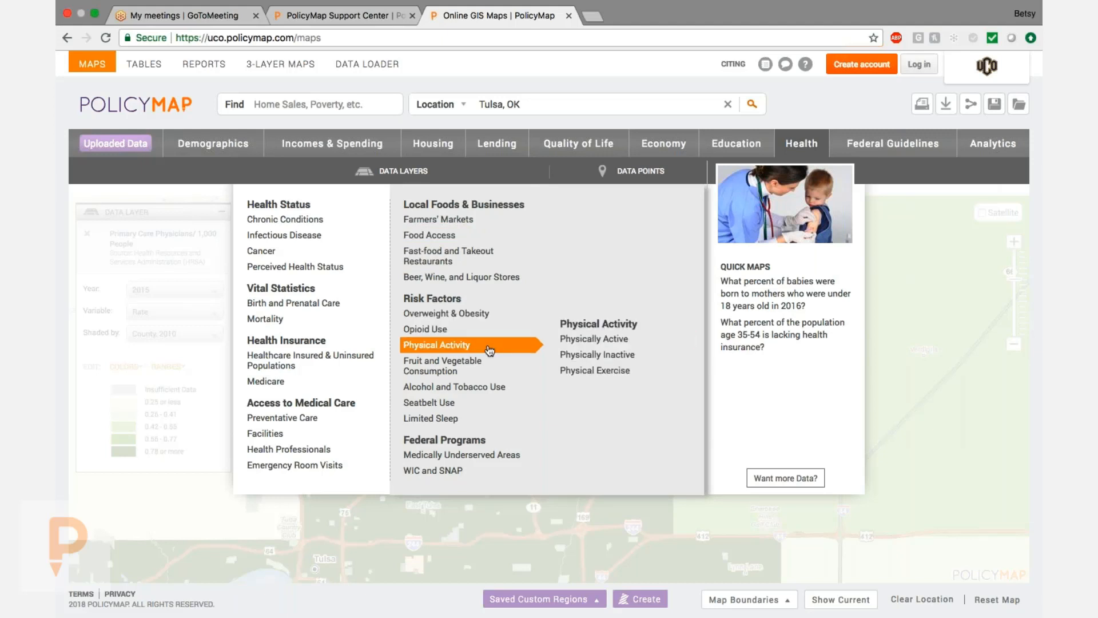
mouse_move(483, 372)
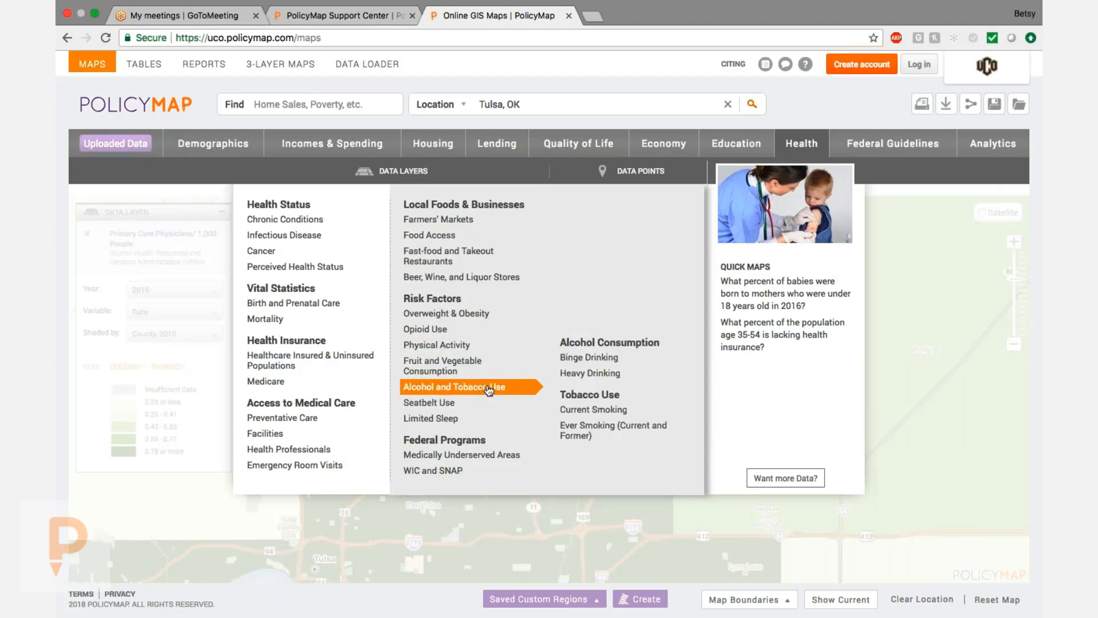
mouse_move(624, 357)
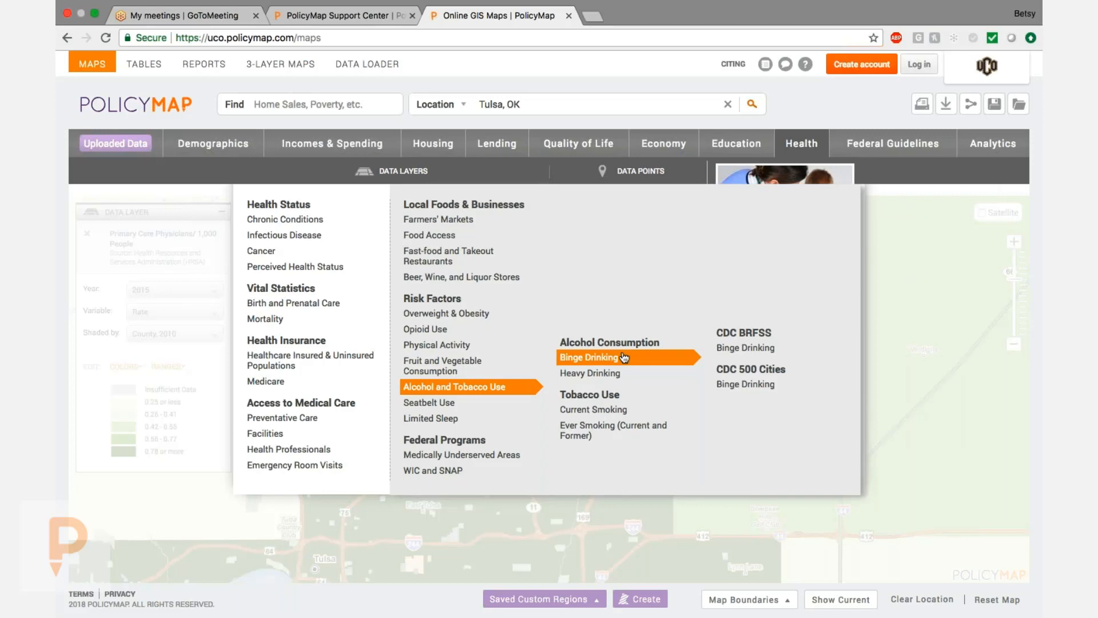
left_click(745, 347)
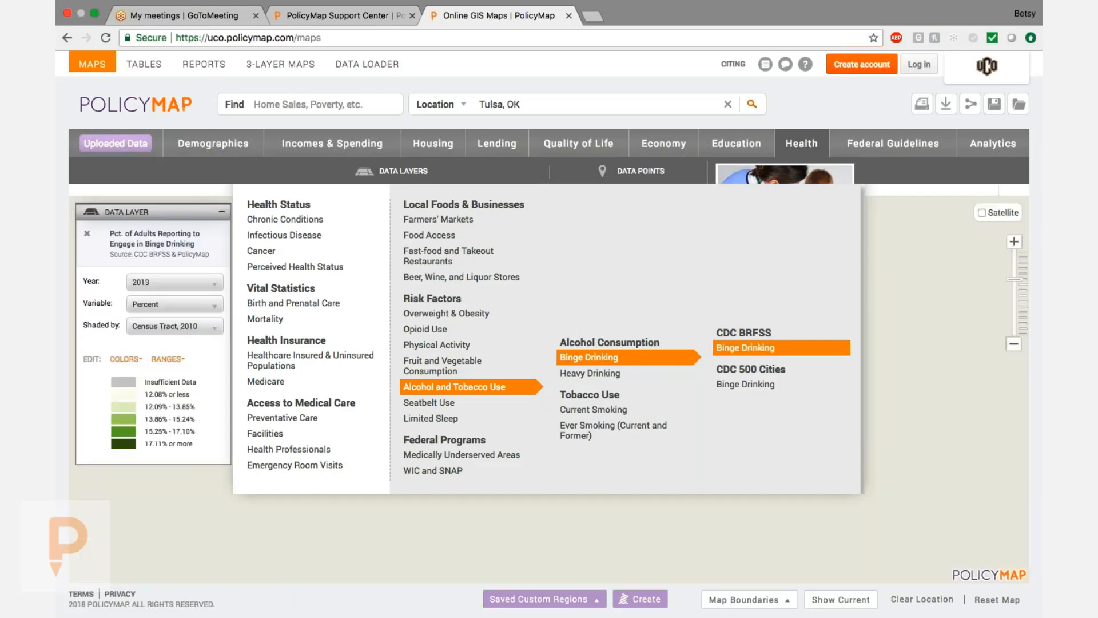
Step: Remove the highlighted census tract outline north of downtown Tulsa from the map
left_click_drag(504, 434, 614, 335)
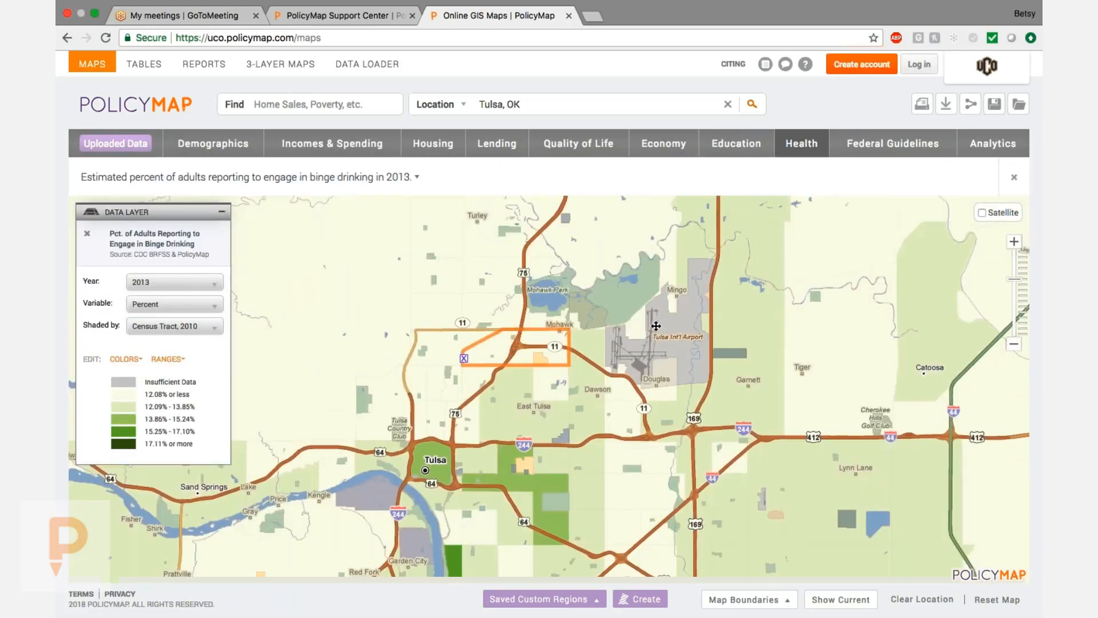
left_click(1014, 344)
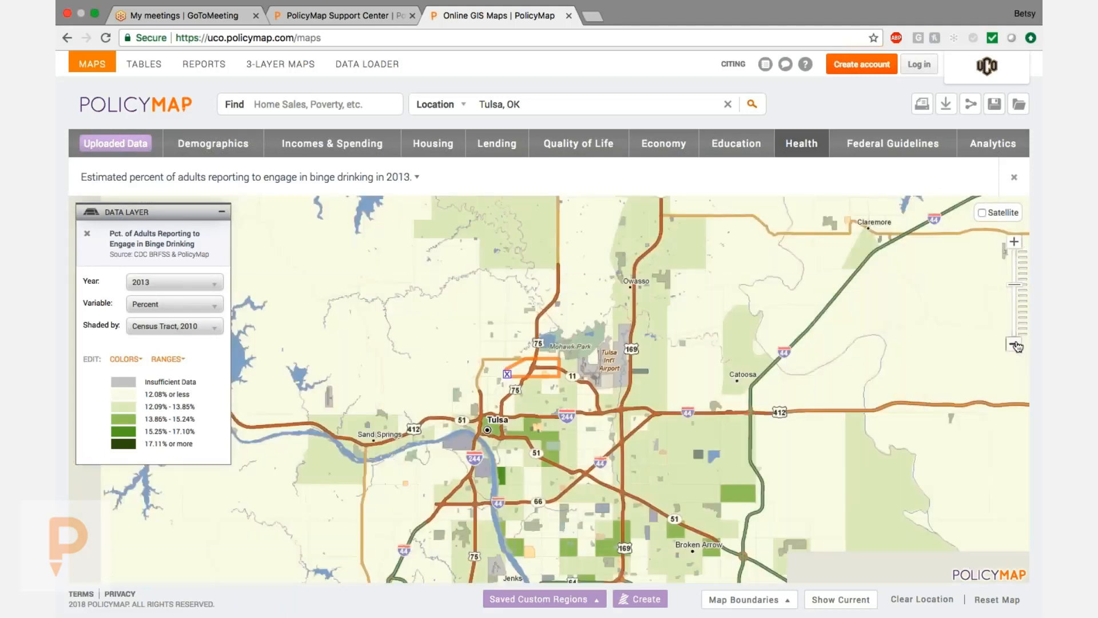
left_click(1013, 242)
left_click(1013, 242)
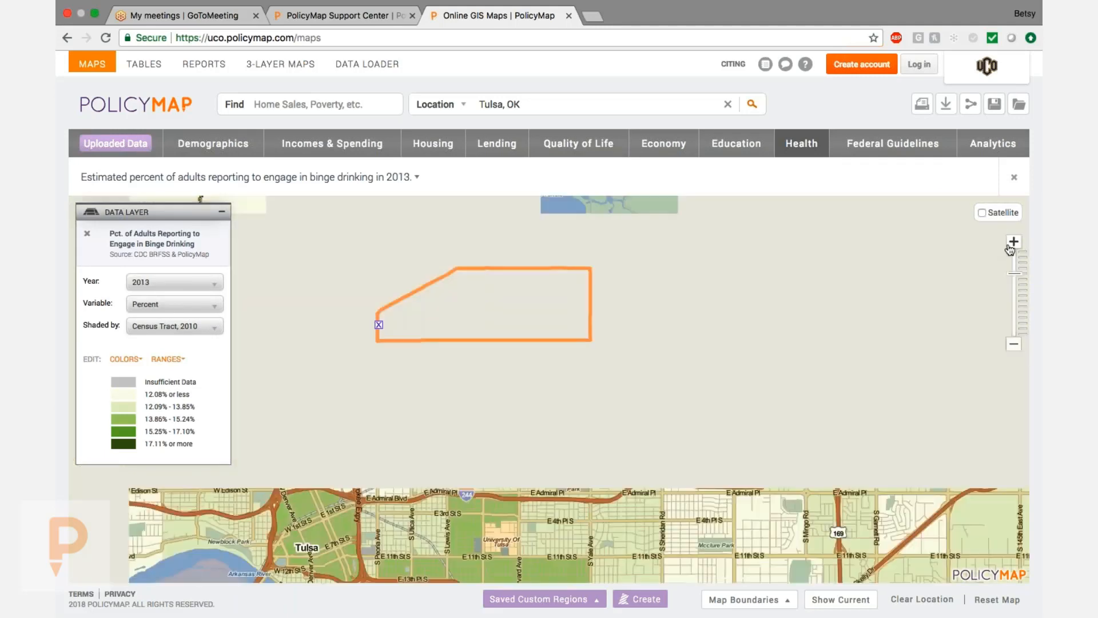
left_click(327, 521)
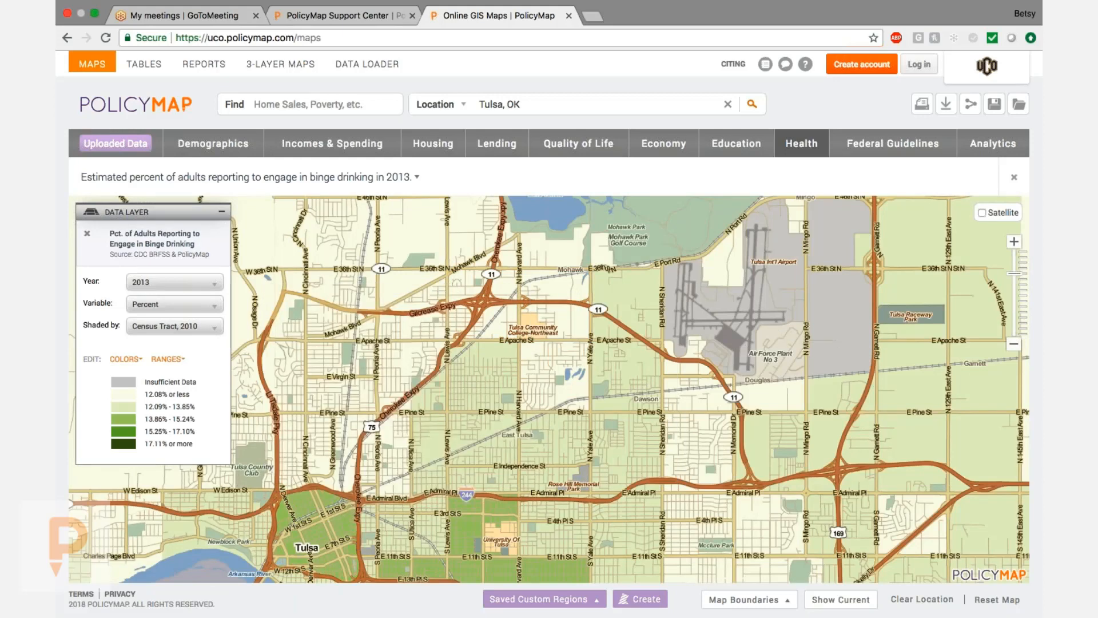
Step: Add the Drug and Alcohol Treatment Facilities data points from the Health data to the Tulsa map
left_click(795, 148)
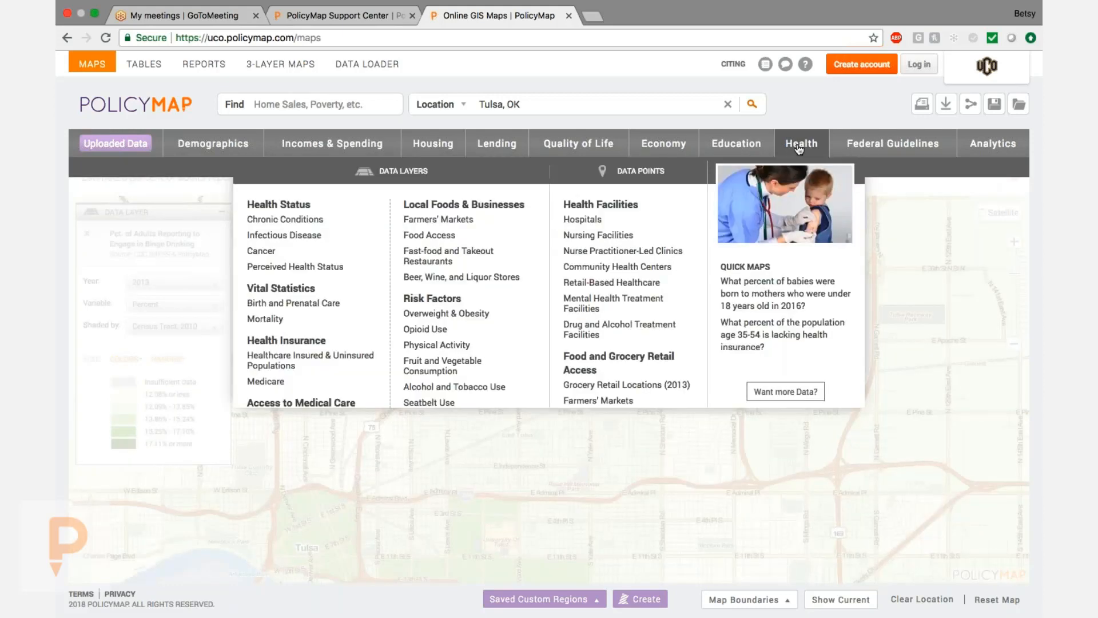
mouse_move(612, 224)
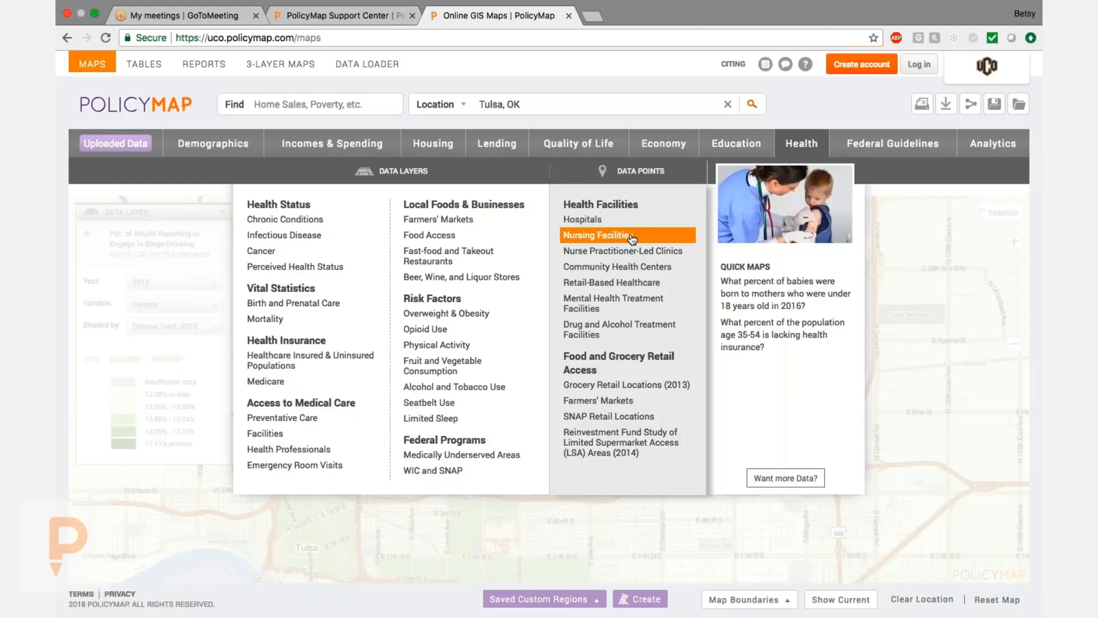
mouse_move(651, 268)
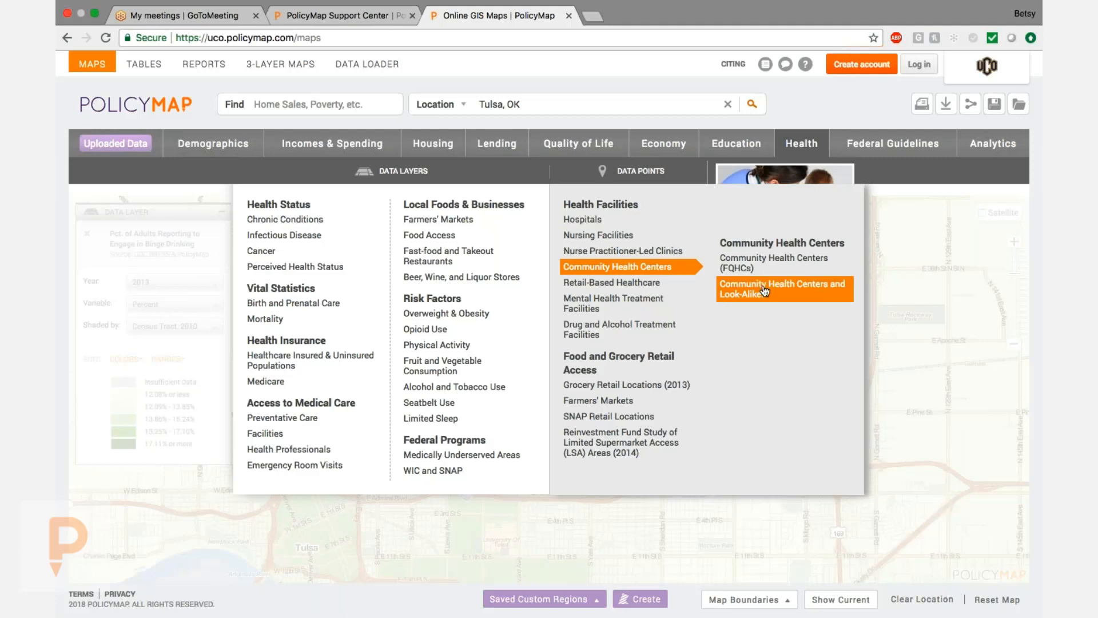
mouse_move(657, 330)
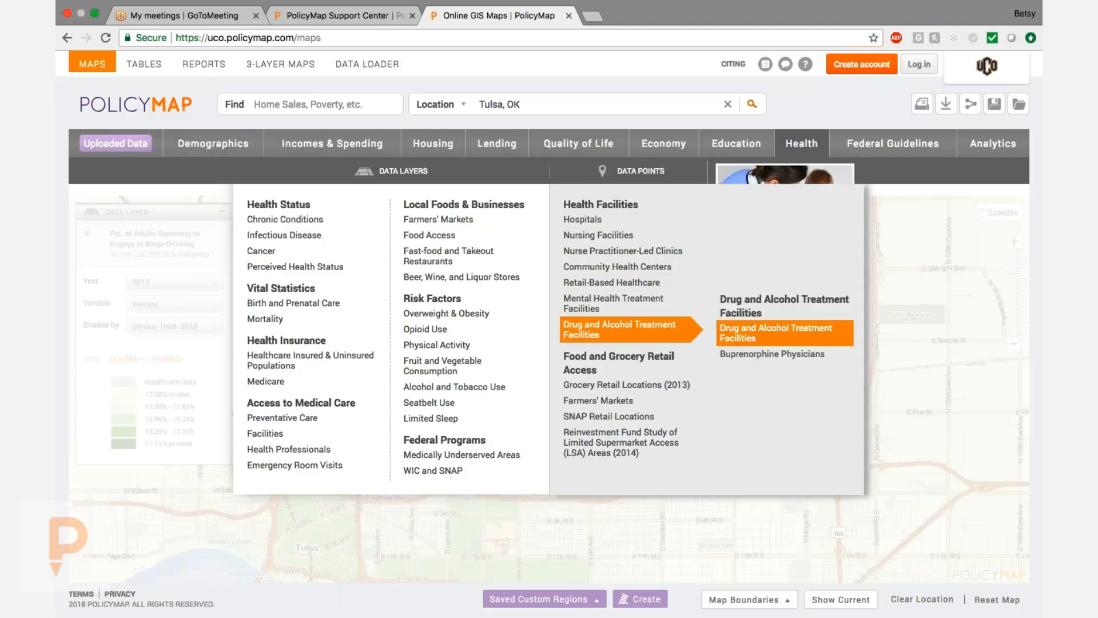
left_click(749, 329)
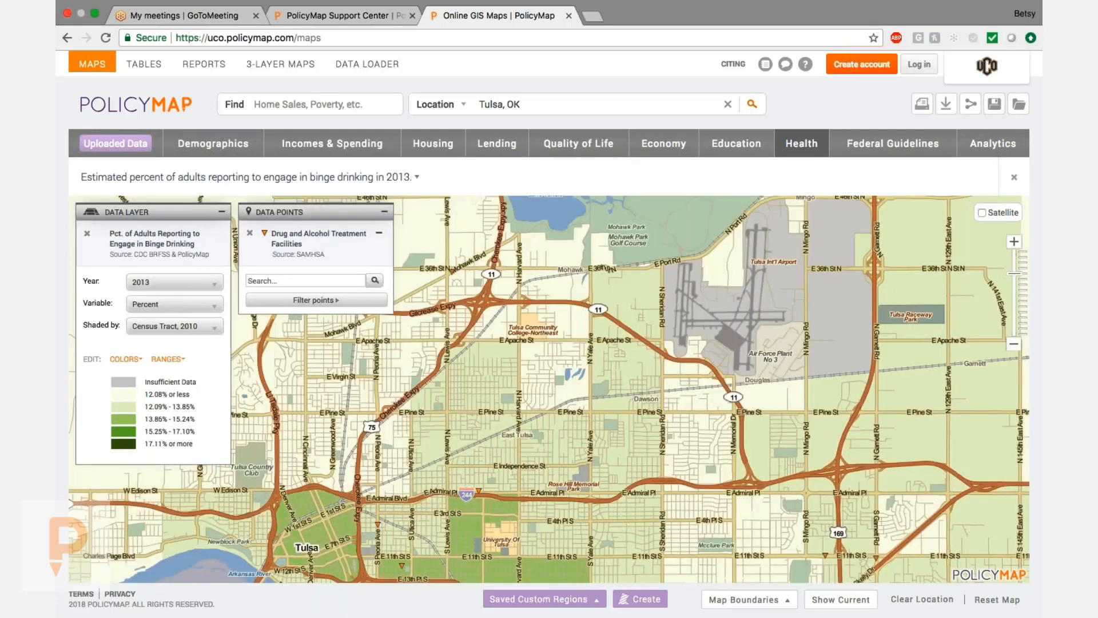
left_click(1014, 343)
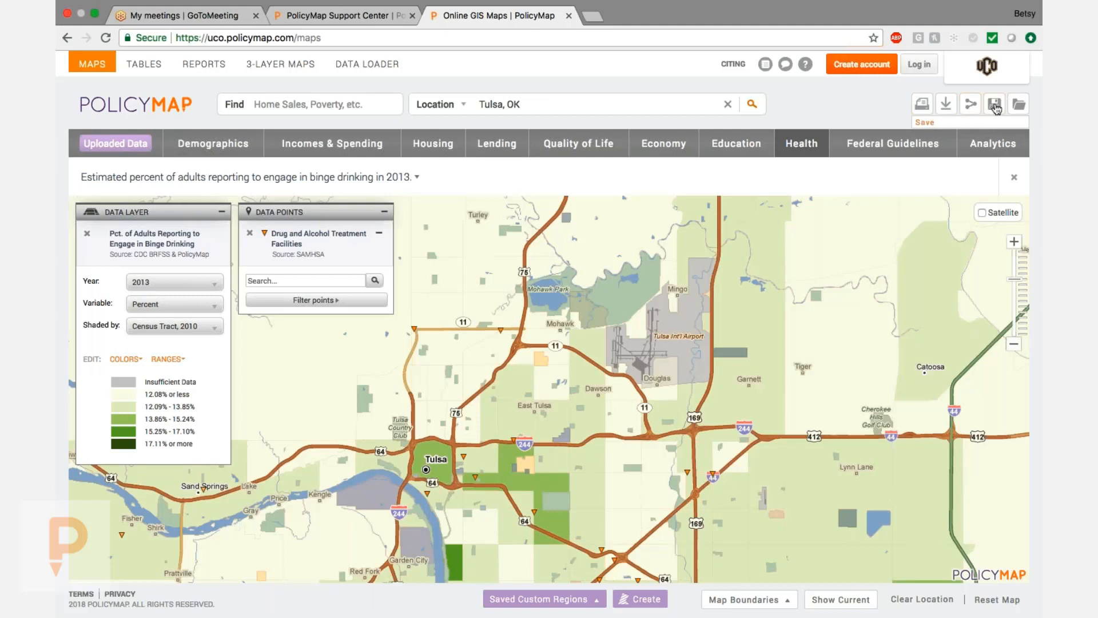
Step: Start a data download and select the points with layer data option, combining binge drinking percentages with Drug and Alcohol Treatment Facilities
left_click(947, 105)
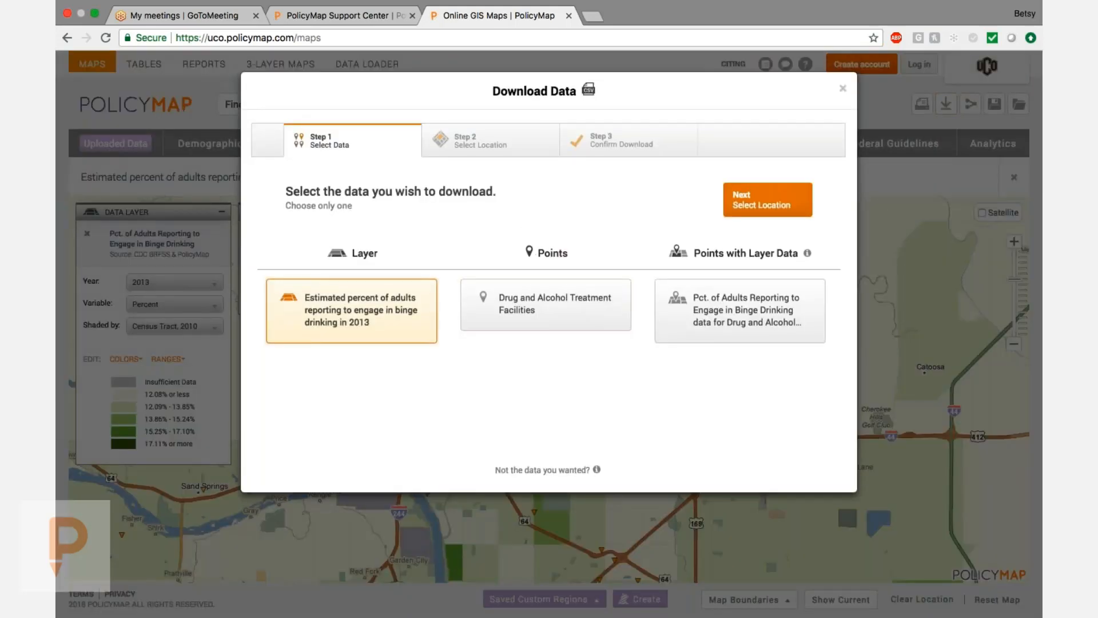
left_click(535, 312)
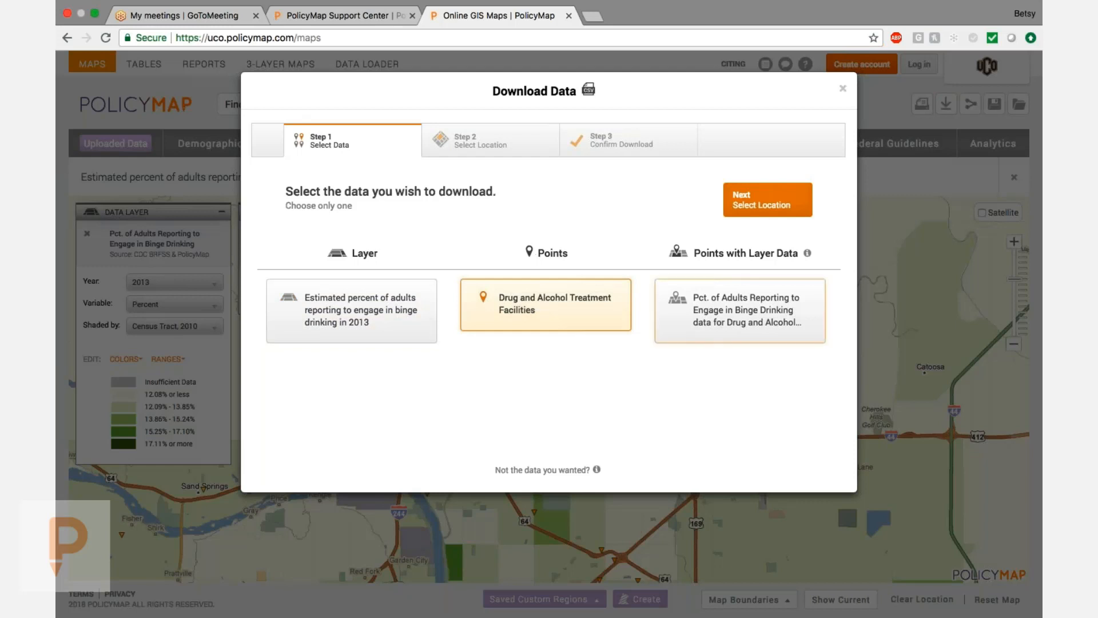
left_click(707, 309)
left_click(763, 205)
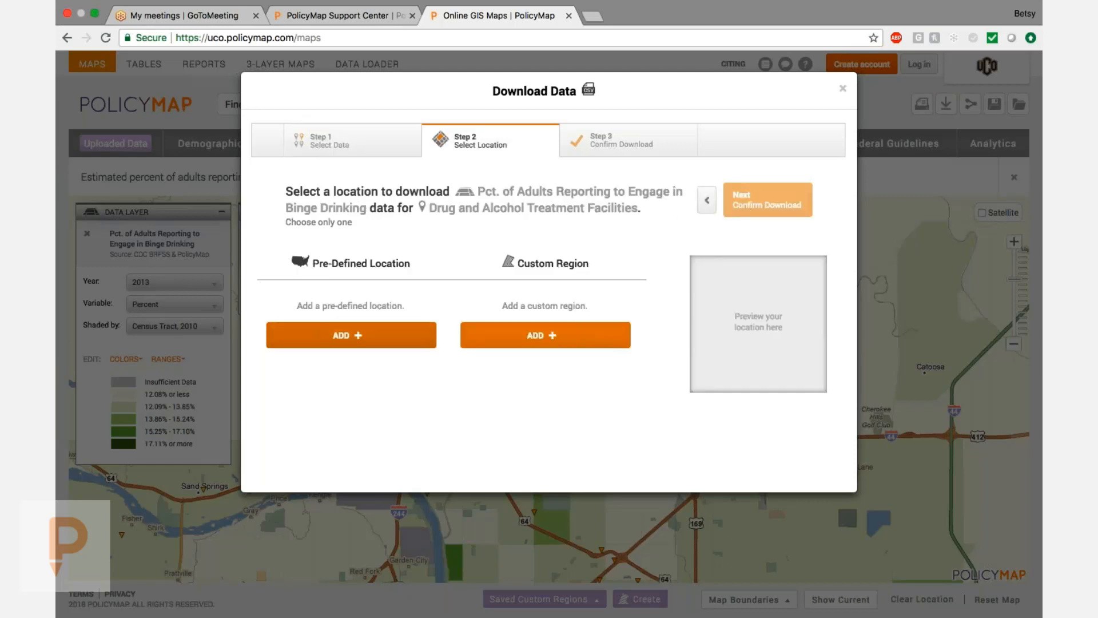
Step: Set the download's pre-defined location to the state of Oklahoma by searching "okla", shade it by County, and proceed to the download confirmation
left_click(360, 335)
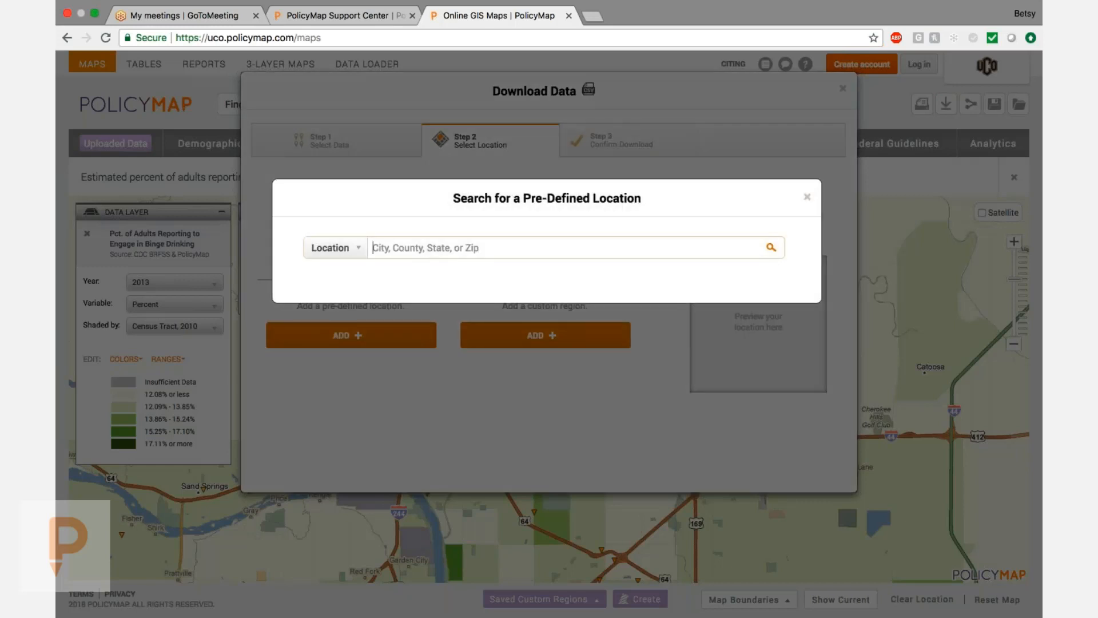
type("ok")
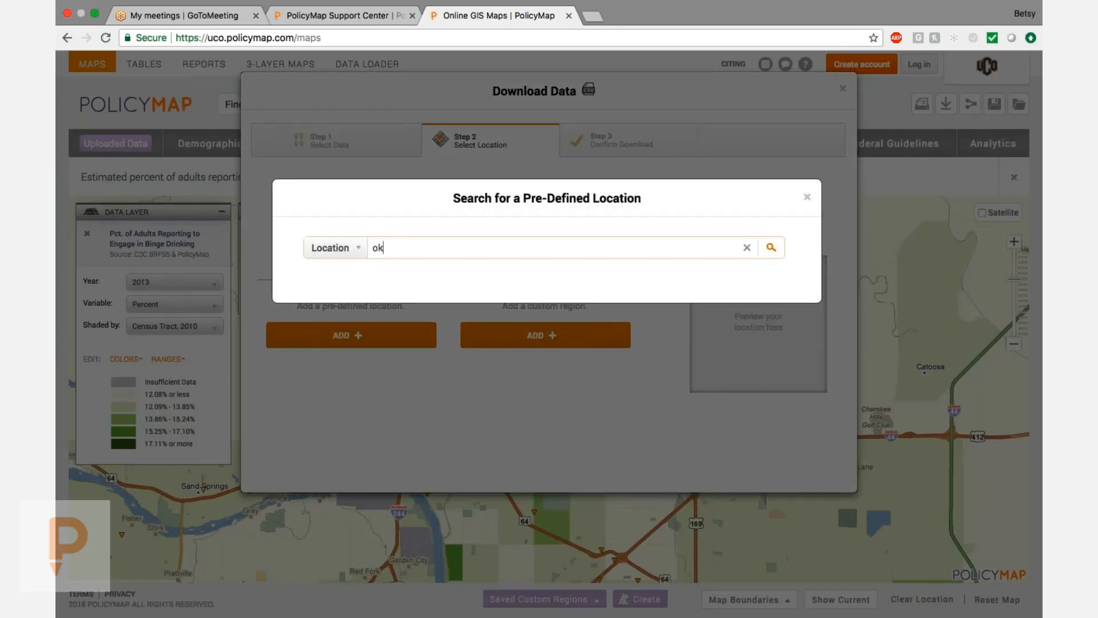
type("la")
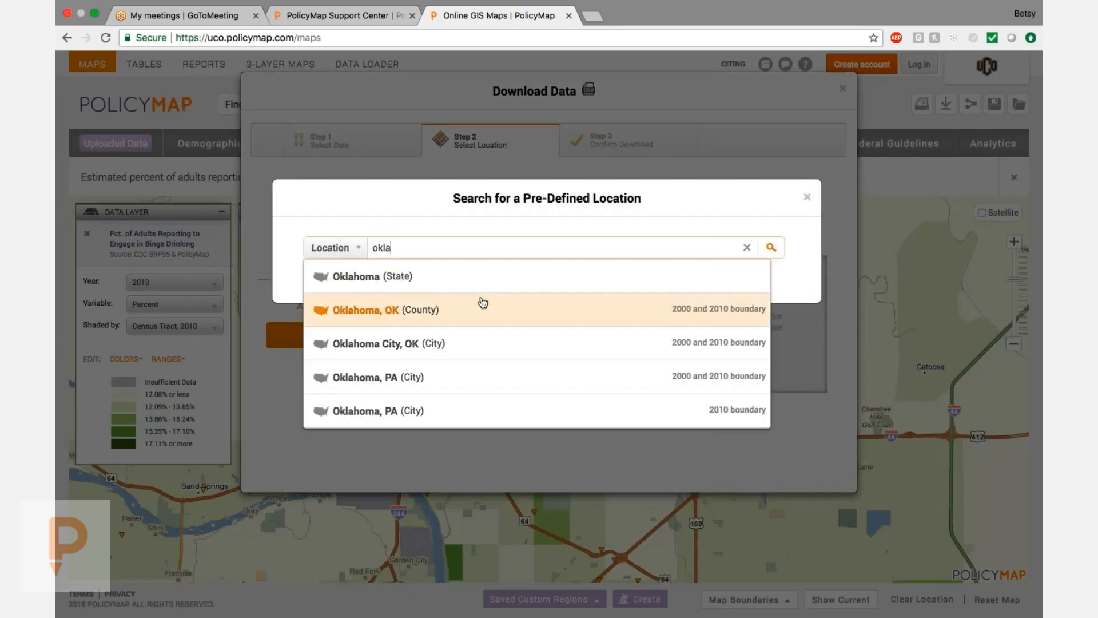
left_click(483, 277)
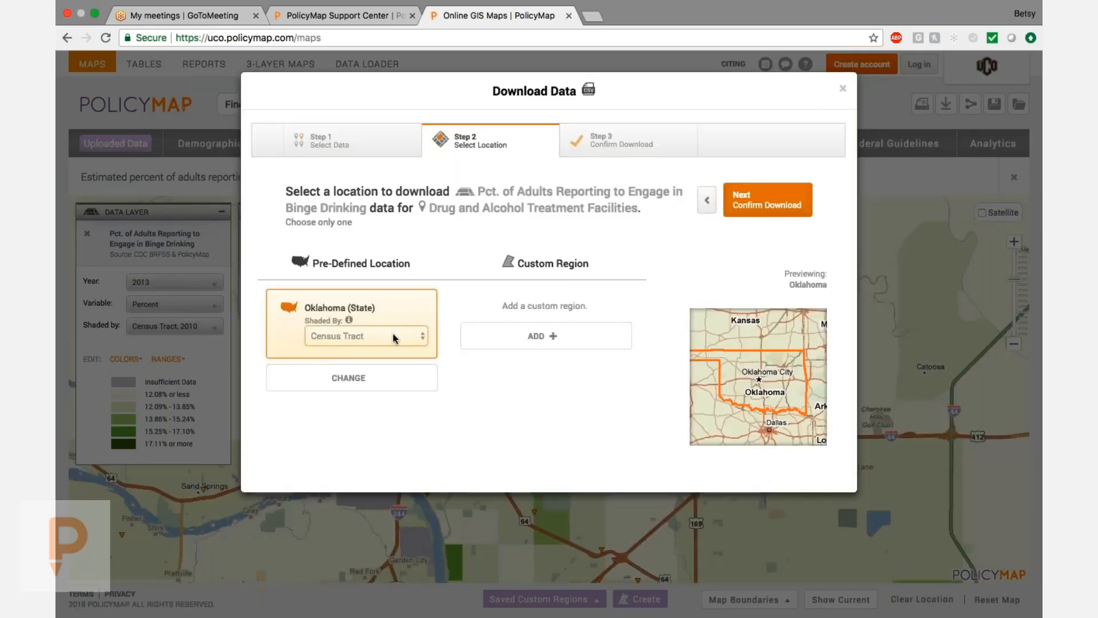
left_click(394, 338)
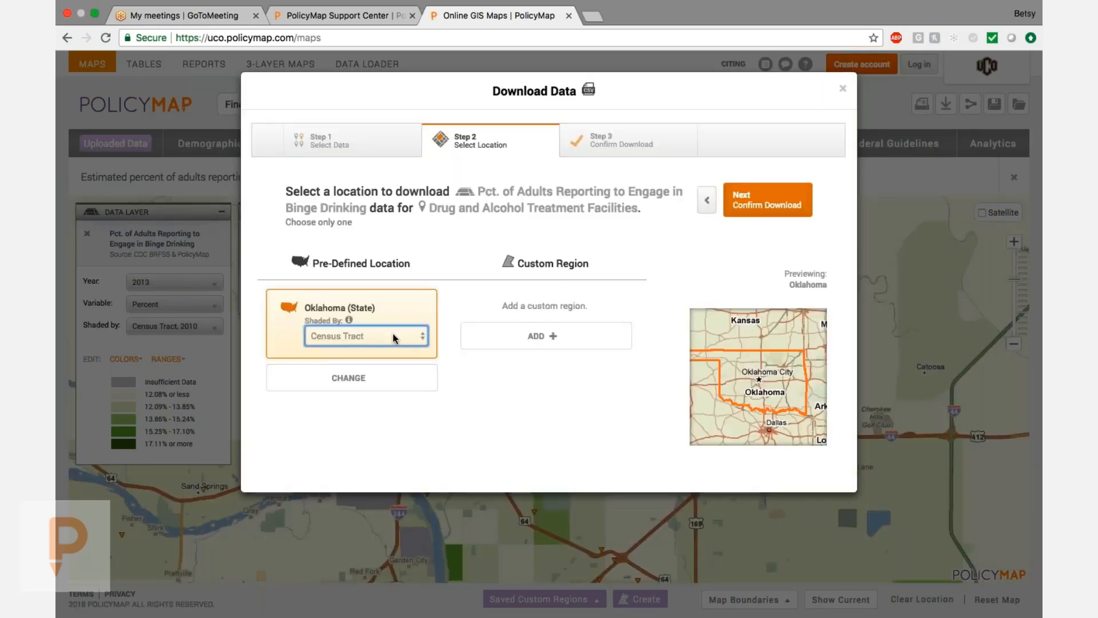
left_click(383, 294)
left_click(777, 205)
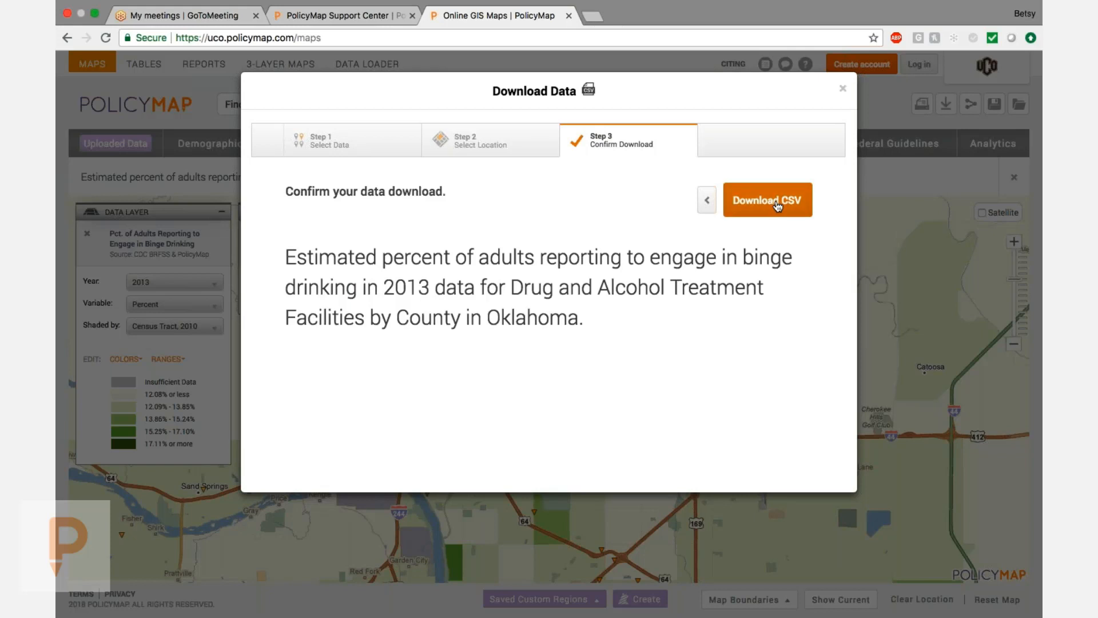
Step: Download the CSV of binge drinking data for Oklahoma's Drug and Alcohol Treatment Facilities by County and dismiss the download dialog
left_click(778, 205)
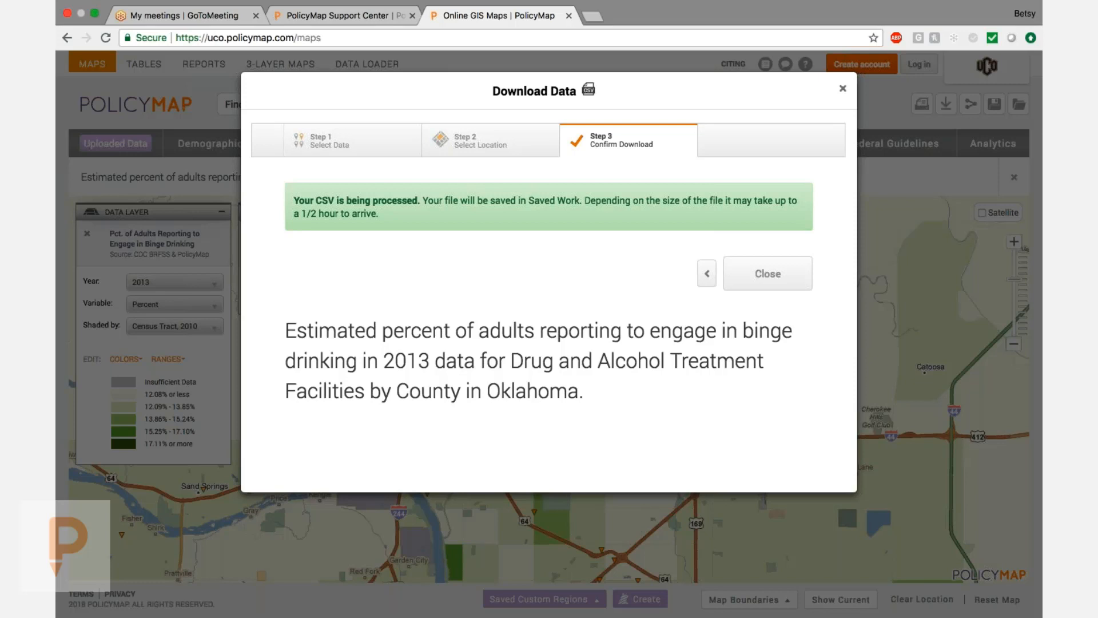
left_click(842, 88)
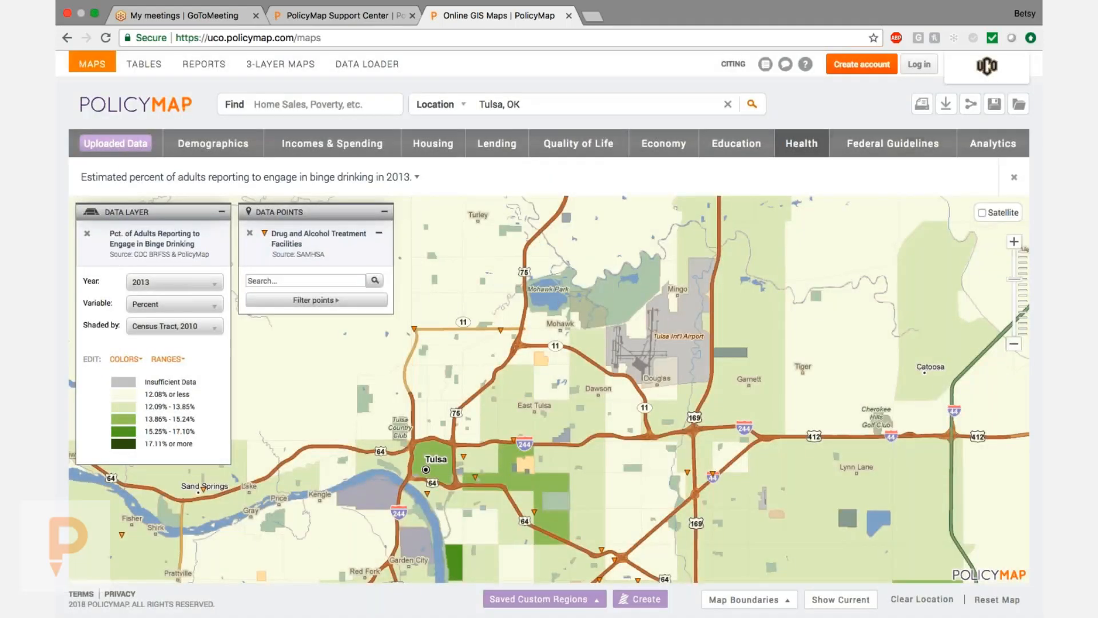
left_click(888, 150)
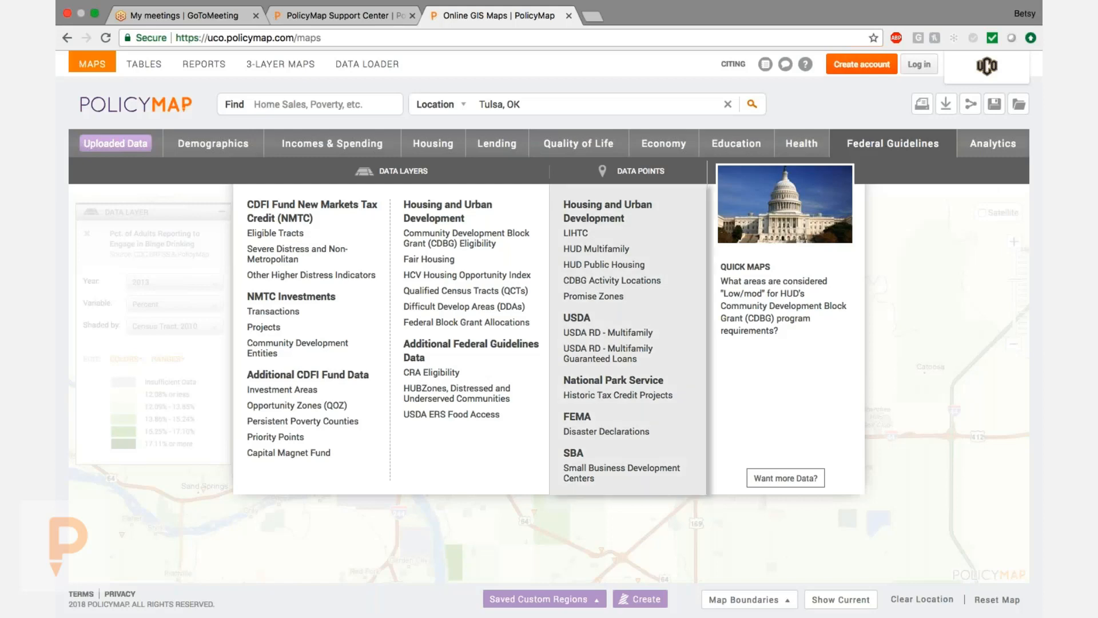
mouse_move(316, 406)
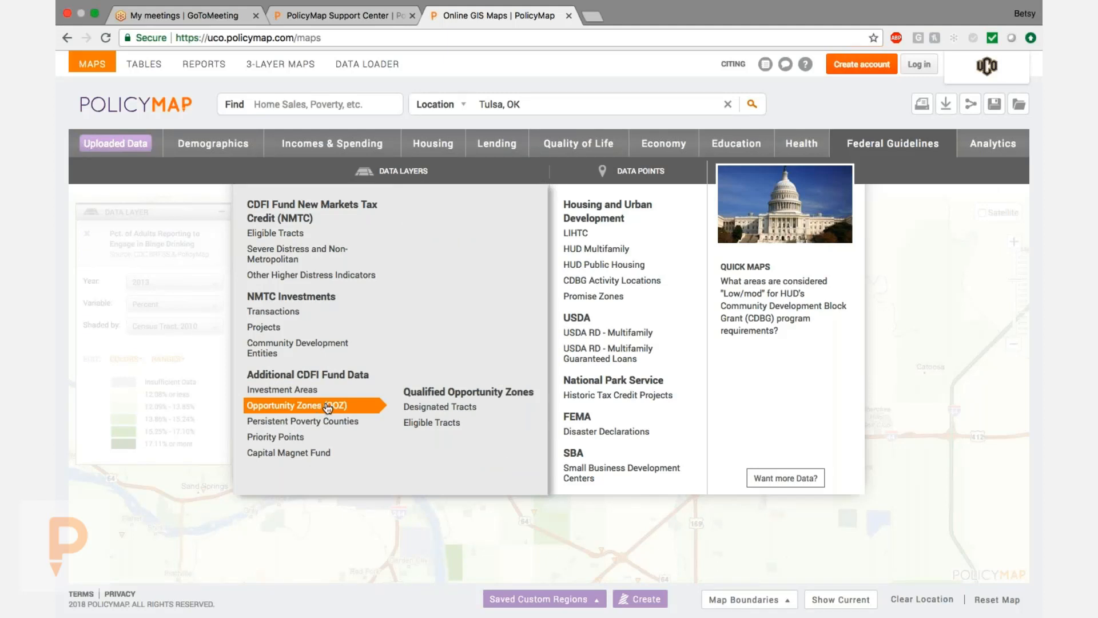
left_click(439, 407)
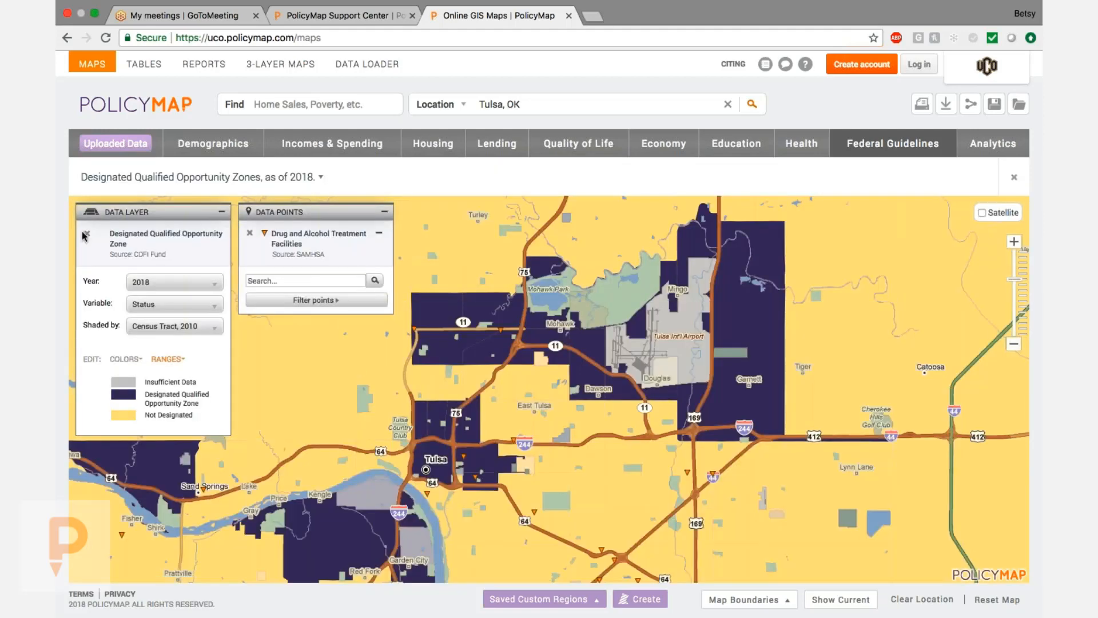
left_click(1014, 177)
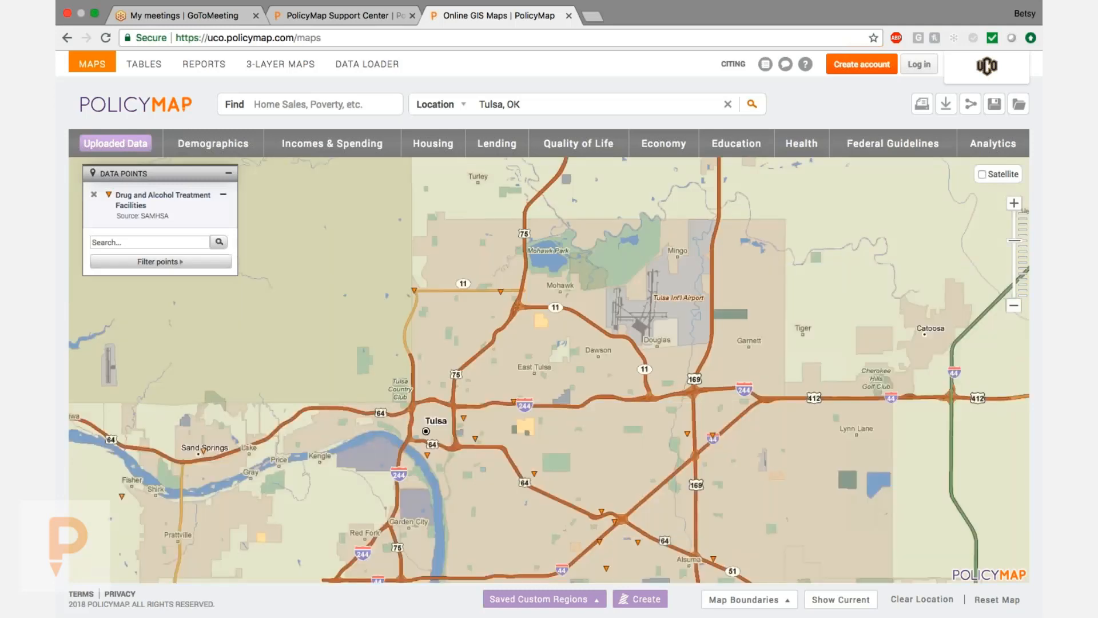
Step: Remove the Drug and Alcohol Treatment Facilities points and map the Opportunity Zones (QOZ) Designated Tracts layer from the Federal Guidelines data
left_click(94, 194)
left_click(869, 143)
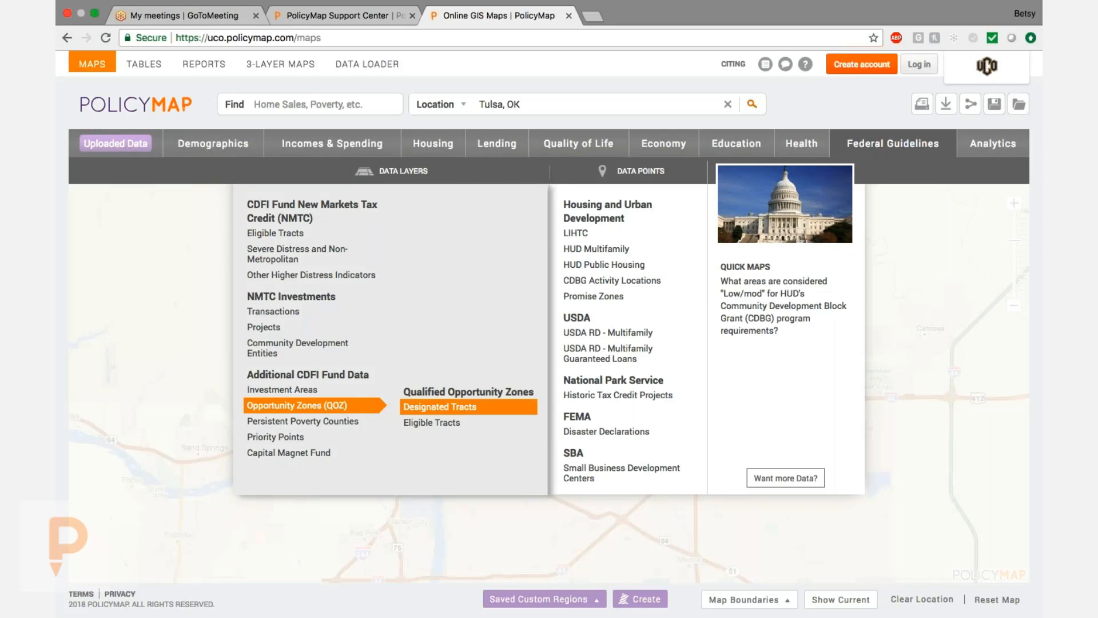
left_click(434, 408)
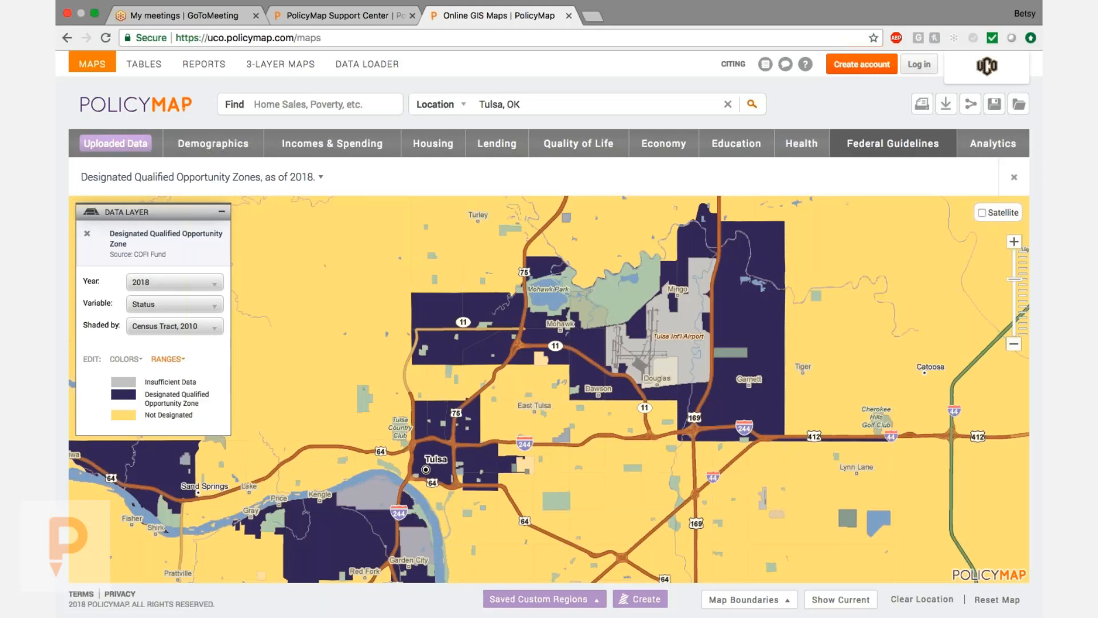
Step: Look up the Opportunity Zone designation of a census tract north of downtown Tulsa and of the large tract east of Tulsa Int'l Airport
left_click(1015, 346)
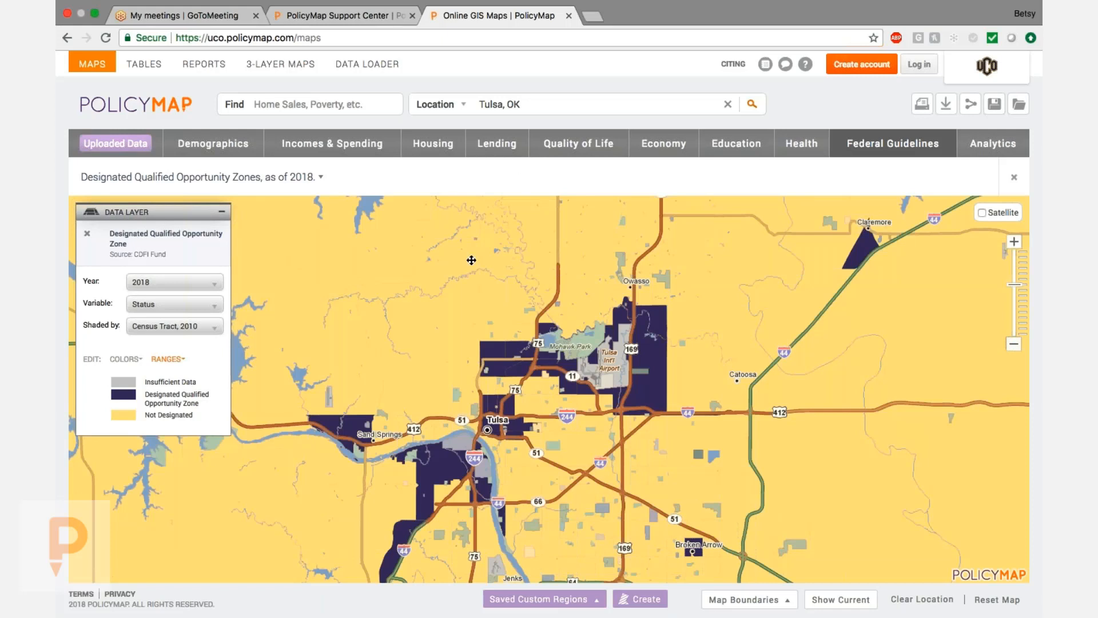
left_click(513, 380)
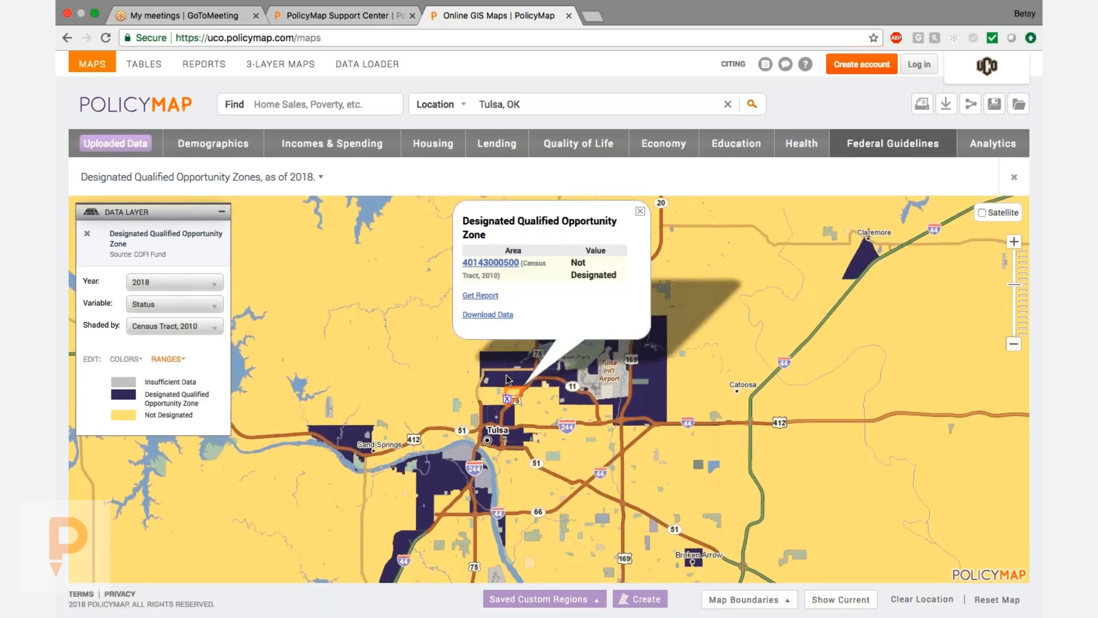
left_click(640, 211)
left_click(652, 326)
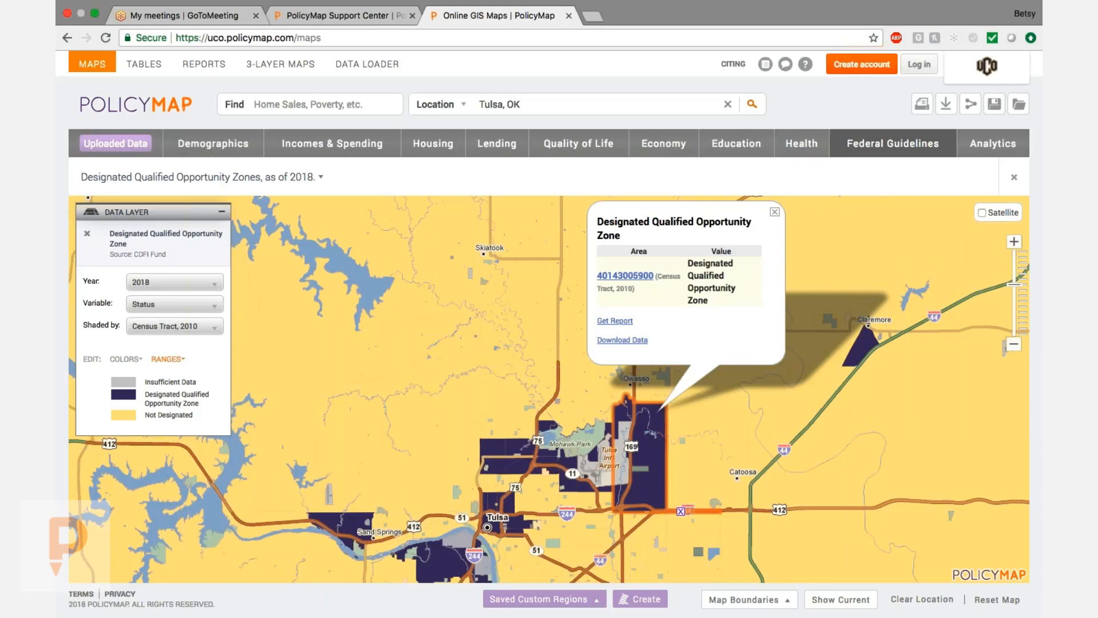
Step: Map the Social Needs Index layer from the Opportunity Zone Resources in the Analytics data
left_click(978, 148)
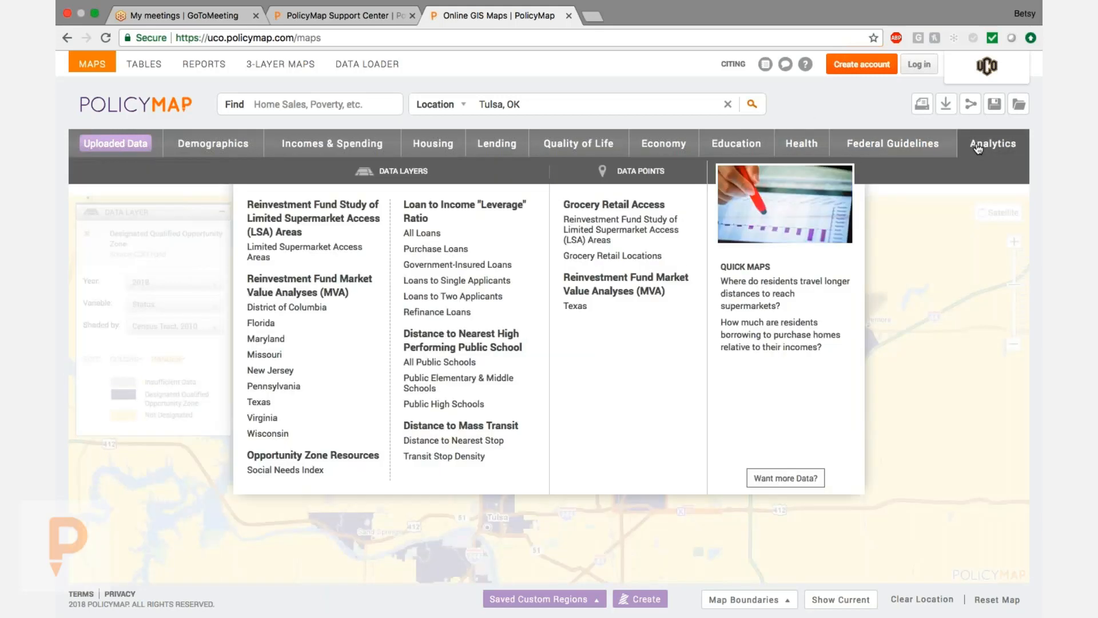
left_click(316, 474)
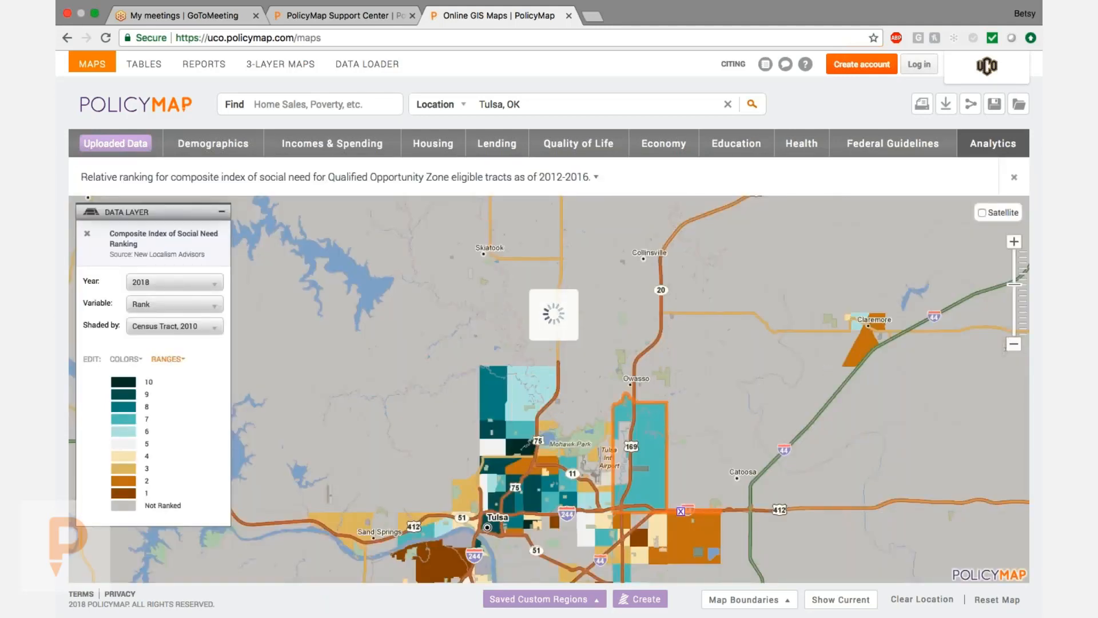
Step: Look up the social need ranking and its component indicators for the darkest-shaded census tract just west of Mohawk Park
left_click(1014, 242)
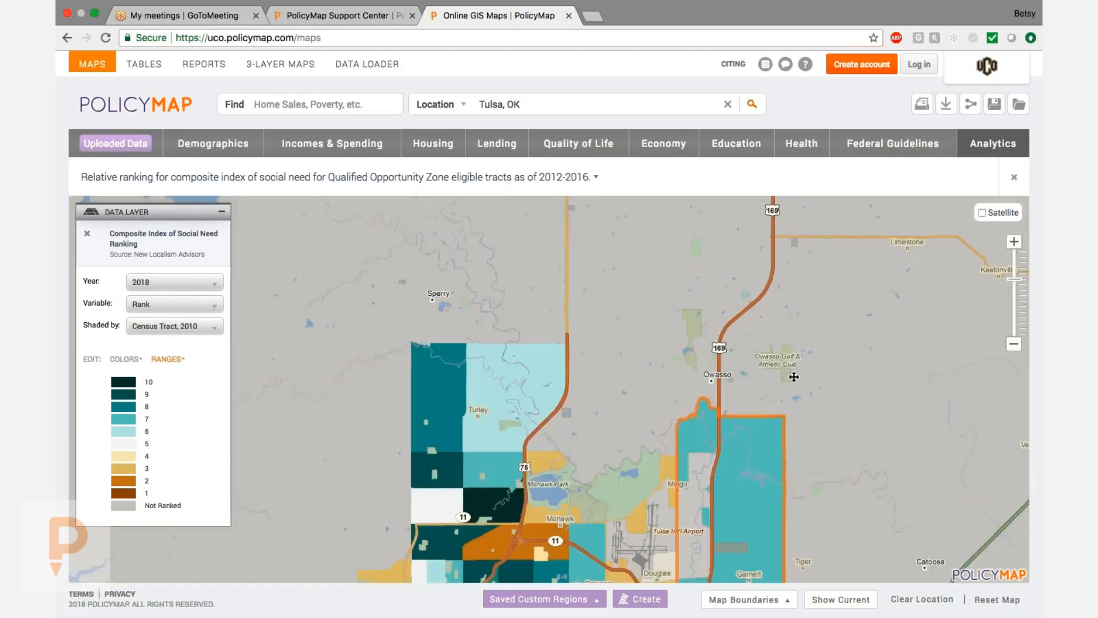
left_click(752, 428)
left_click_drag(482, 511, 524, 415)
left_click(524, 414)
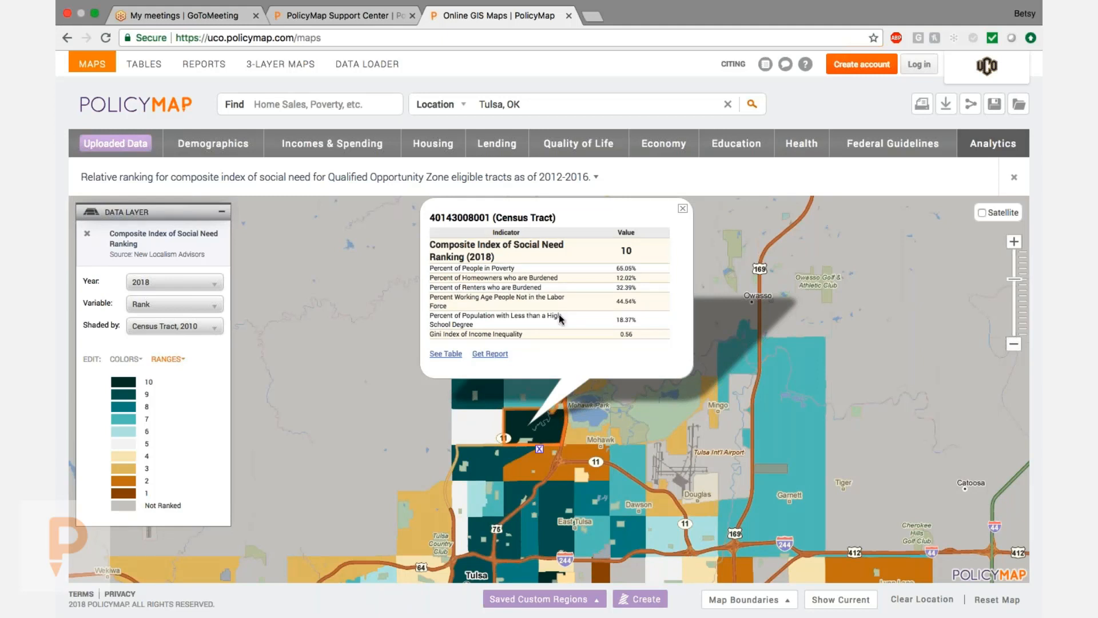
left_click(683, 209)
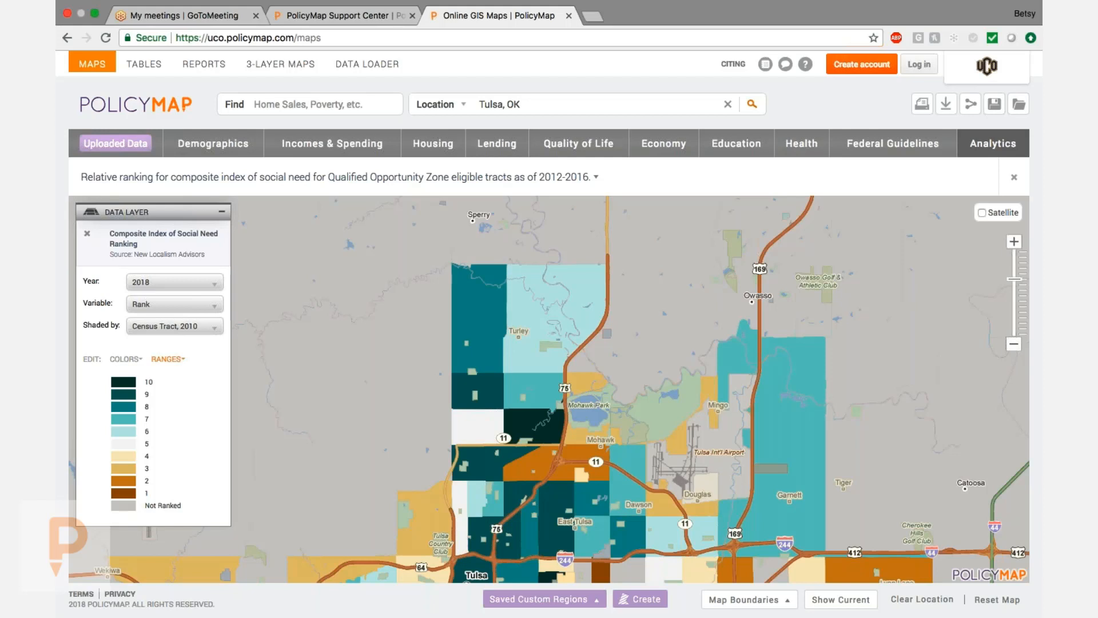
Step: Compare the social need indicators of the tract west of Mohawk Park with those of the dark brown tract southwest of downtown Tulsa
left_click(553, 413)
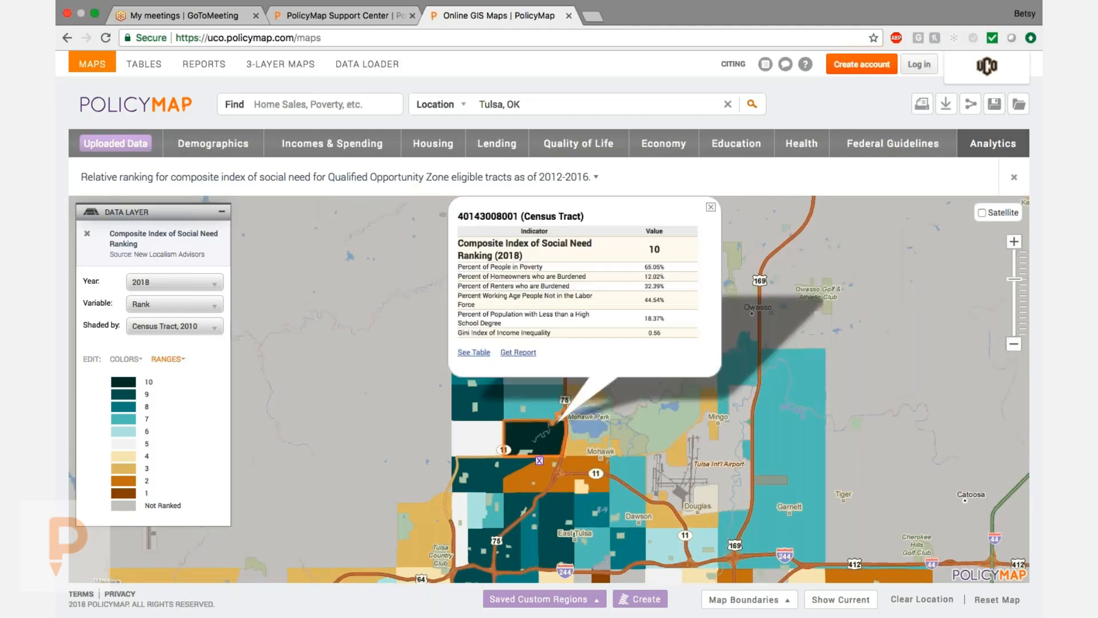
left_click_drag(614, 443, 624, 326)
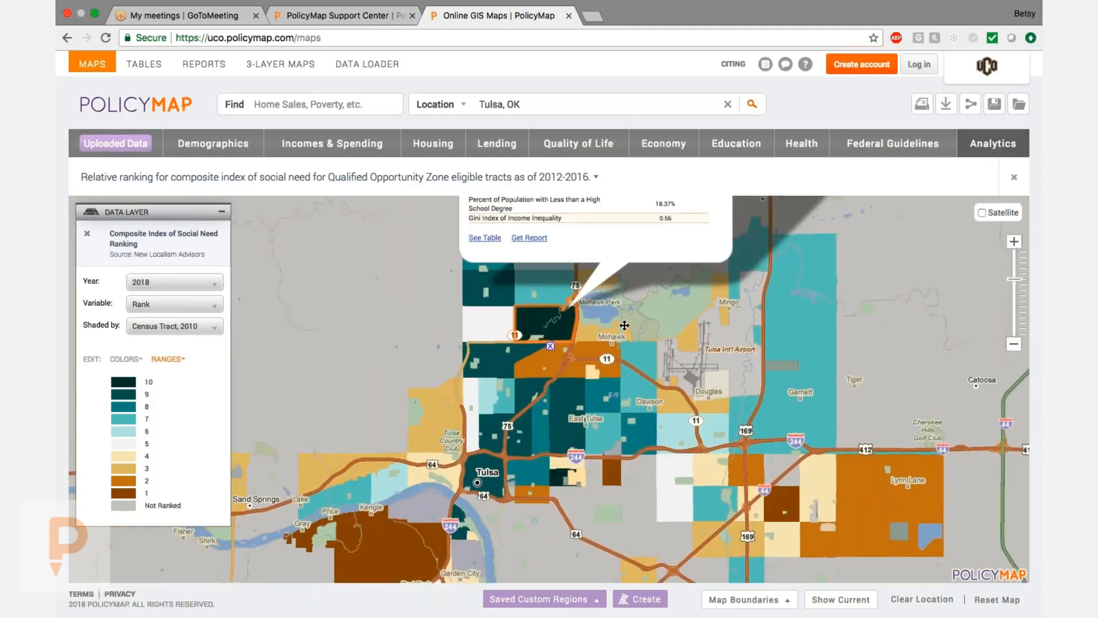
left_click(413, 542)
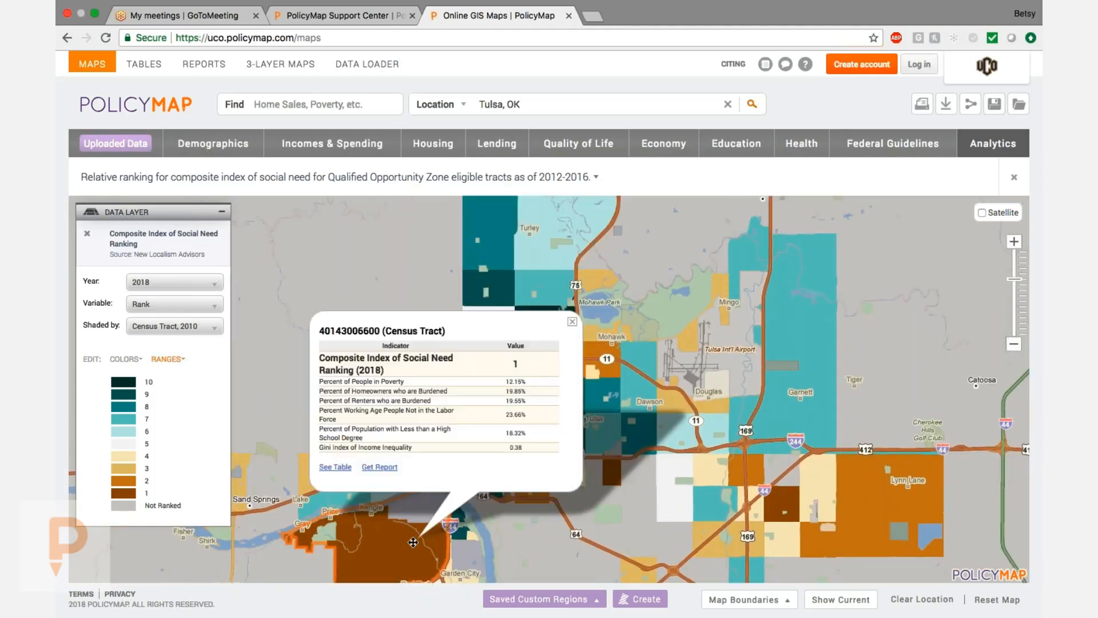
left_click(572, 322)
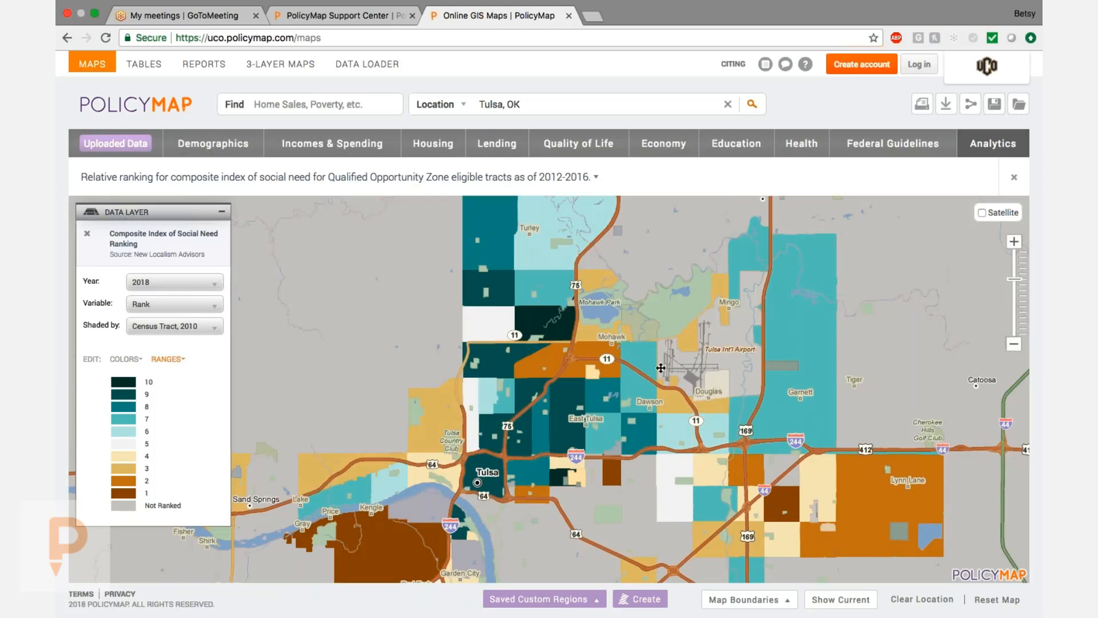
left_click(1014, 241)
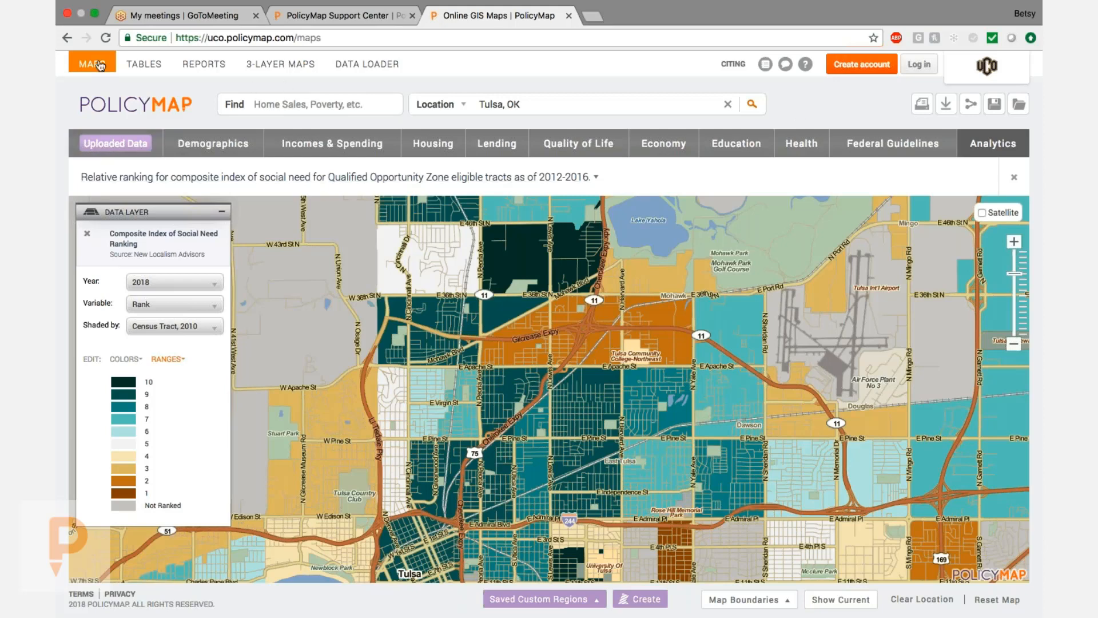
Step: Switch to the Tables view and load the annual Bureau of Labor Statistics unemployment rate from the Economy data
left_click(151, 69)
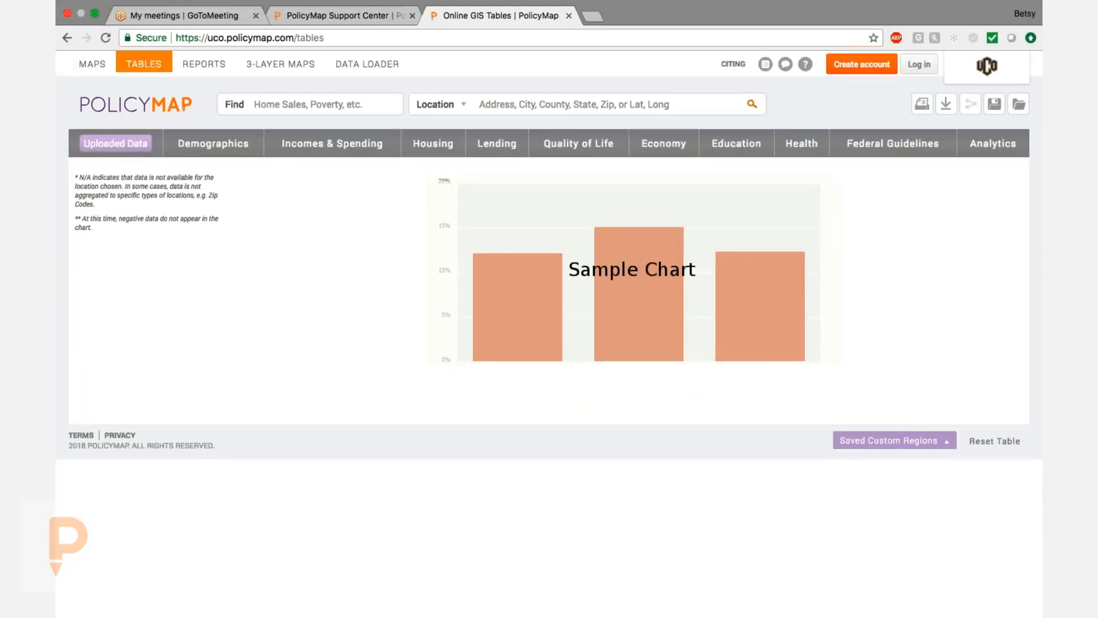
left_click(658, 149)
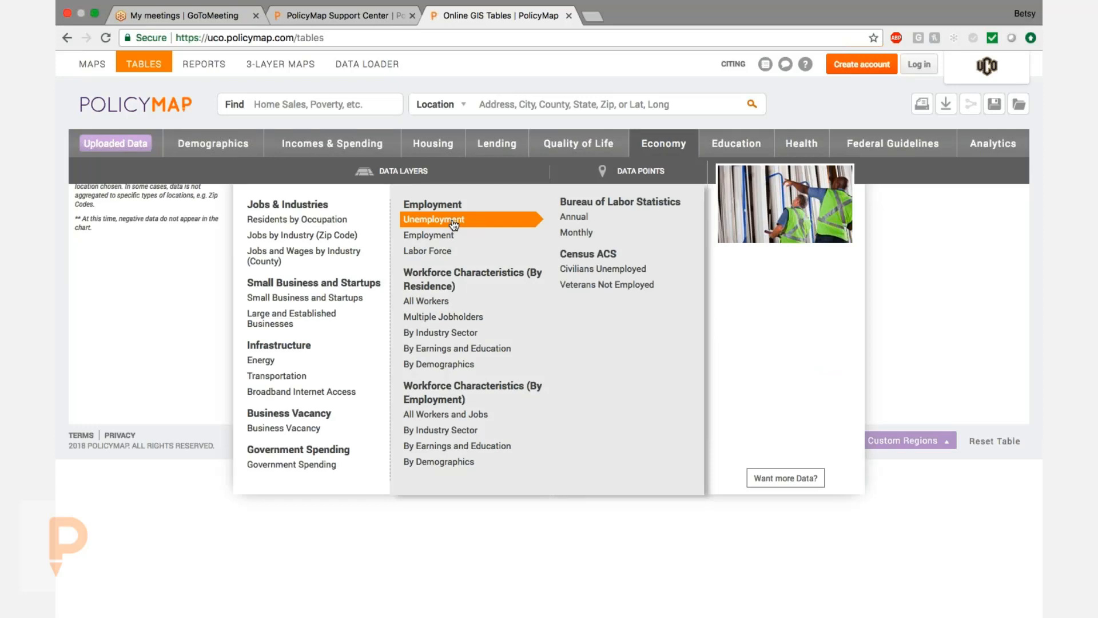
left_click(581, 219)
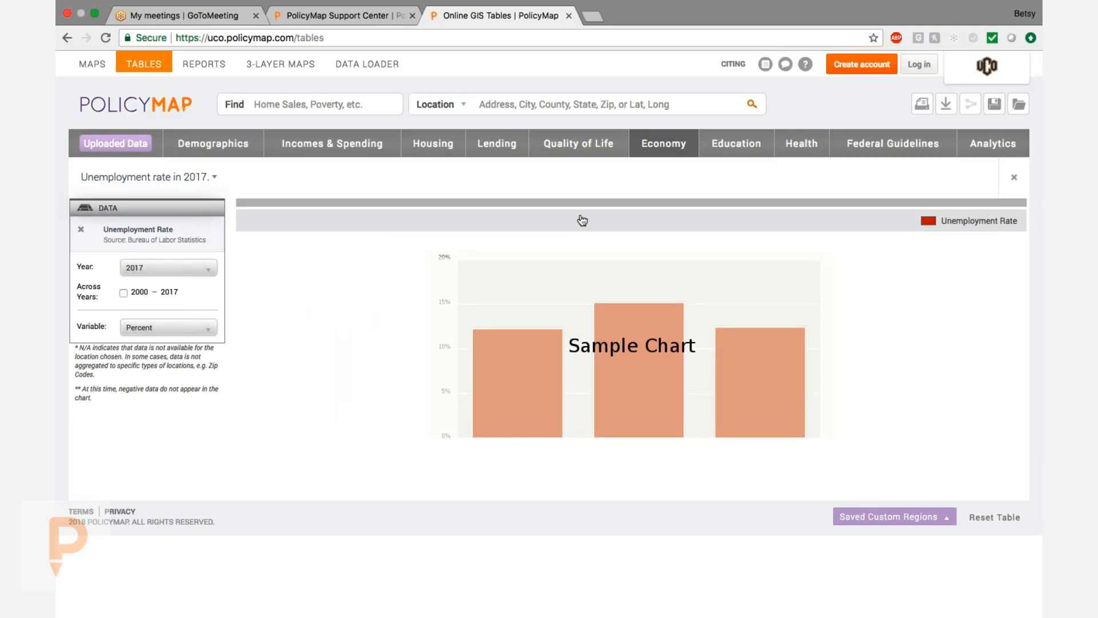
Step: Add the city of Oklahoma City, OK to the unemployment rate table by searching "oklahom"
left_click(488, 105)
type("oklan")
key("BackSpace")
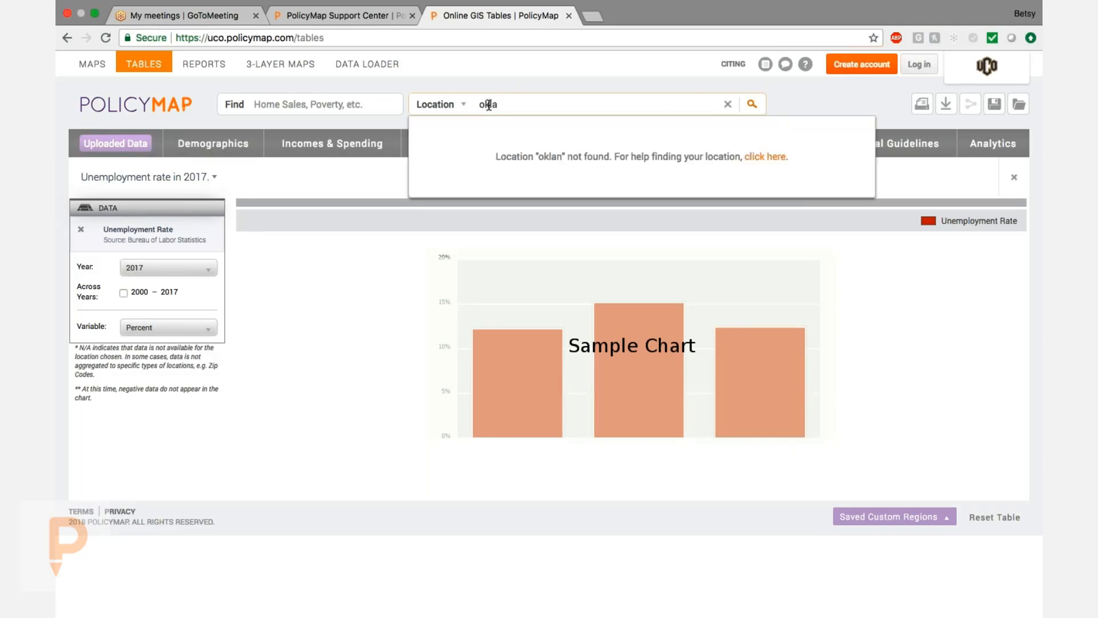
type("hom")
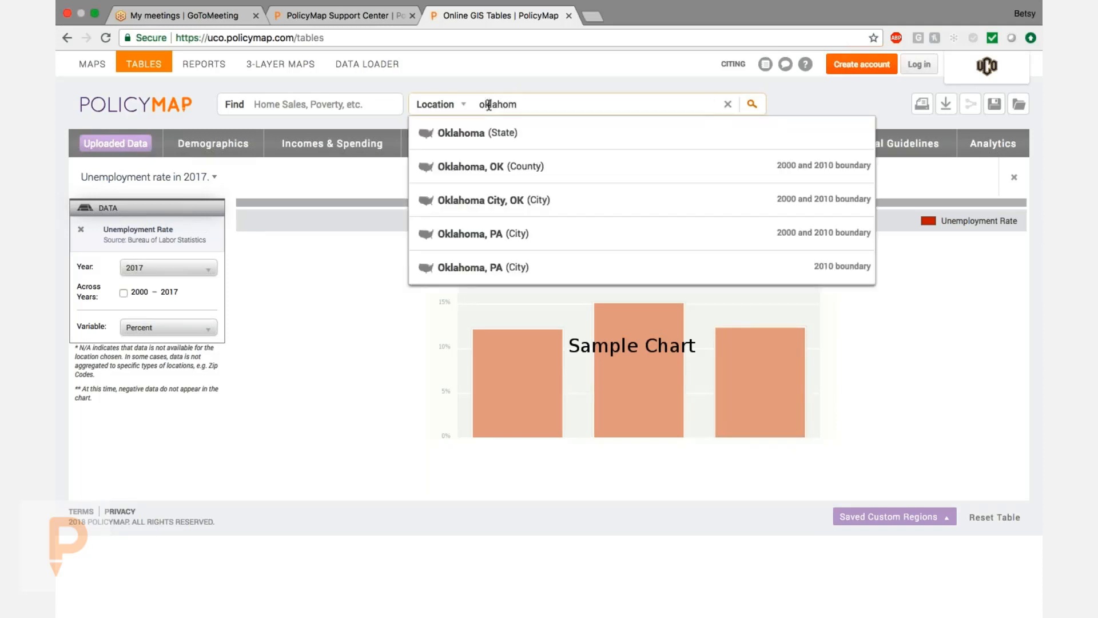
left_click(480, 200)
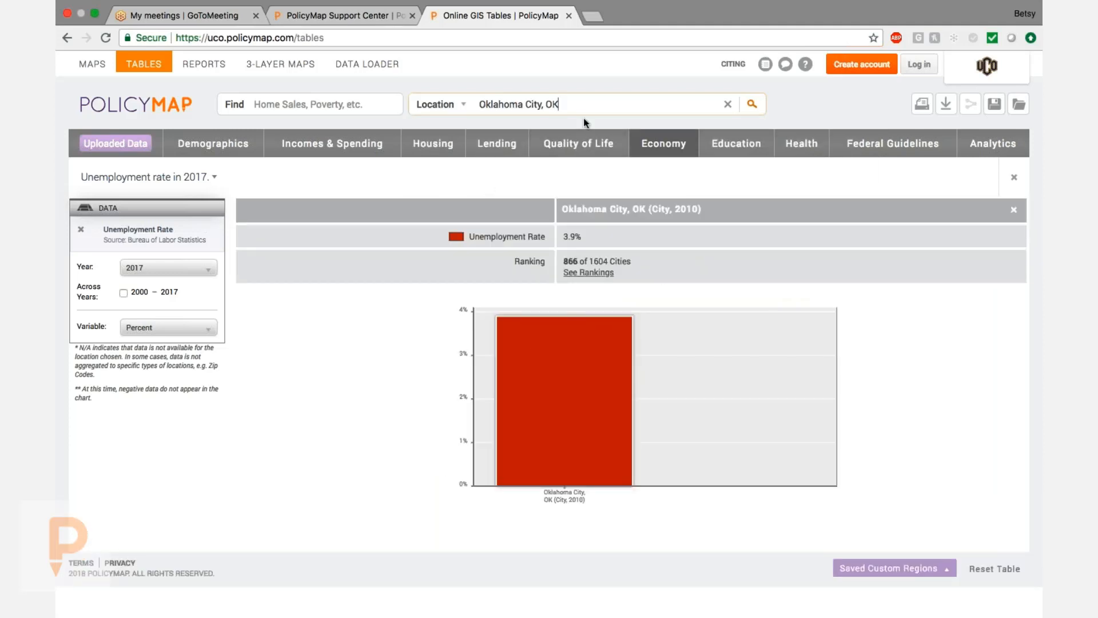
Step: Add the cities of Tulsa, OK and Edmond, OK to the unemployment rate table for comparison
key("super+a")
type("tulsa")
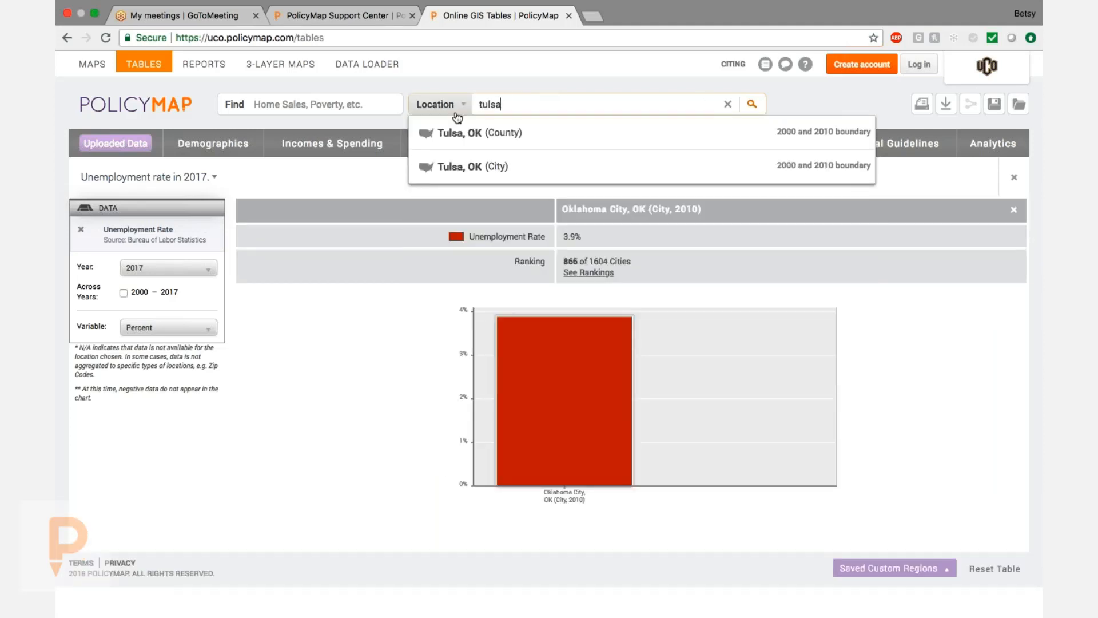
left_click(471, 166)
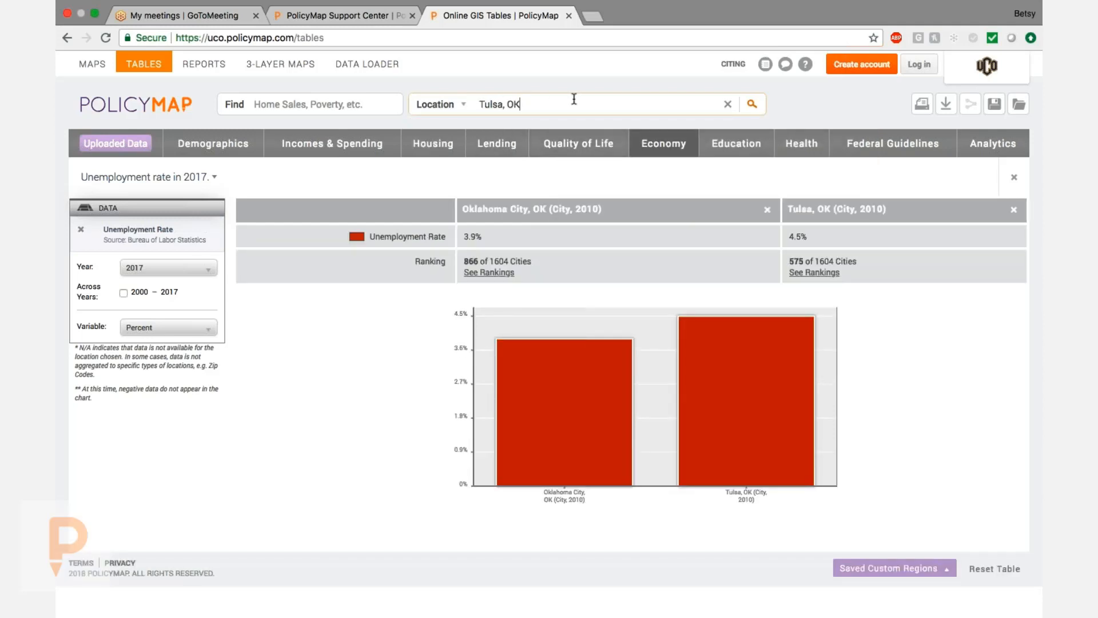
left_click_drag(574, 101, 437, 88)
type("edmon")
type("d")
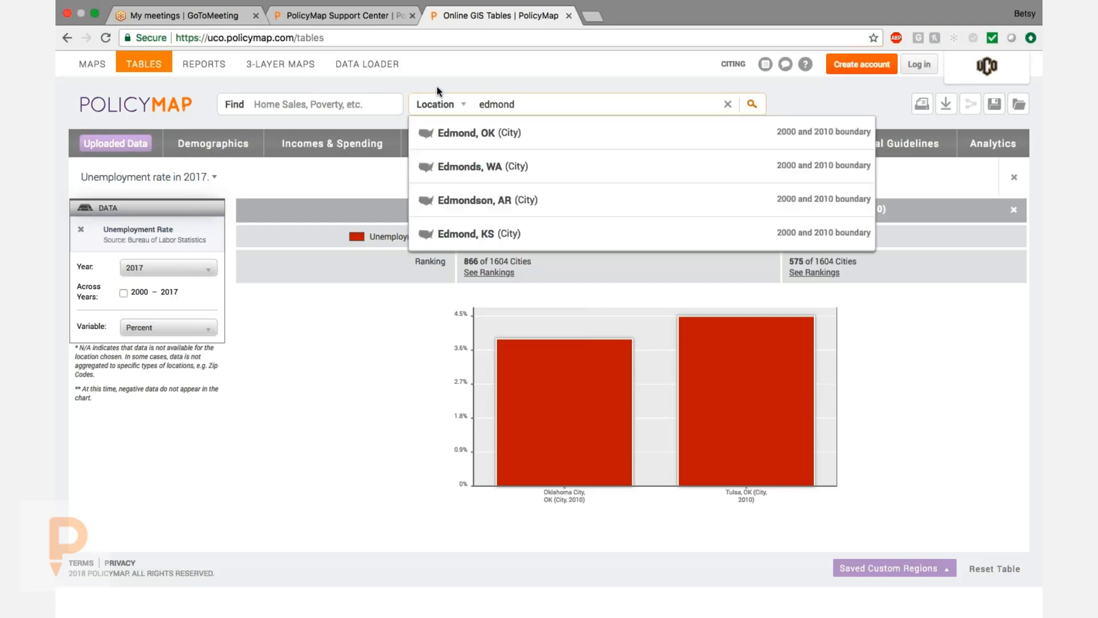
left_click(479, 134)
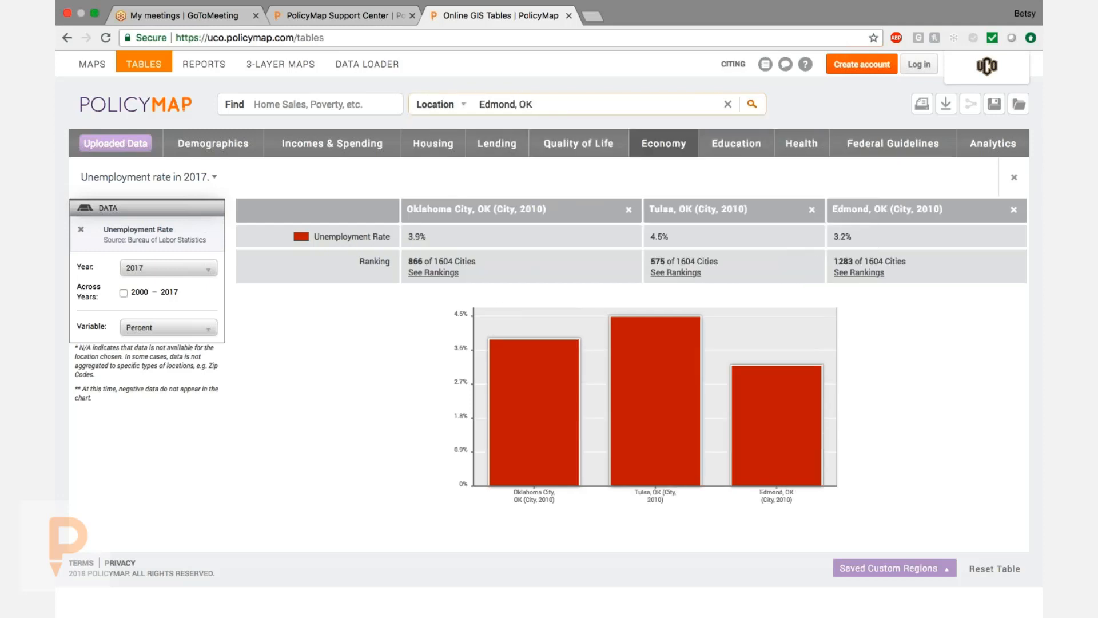
Step: Add the city of Norman, OK to the table and show the unemployment rates across the years 2000 – 2017
left_click(509, 105)
type("n")
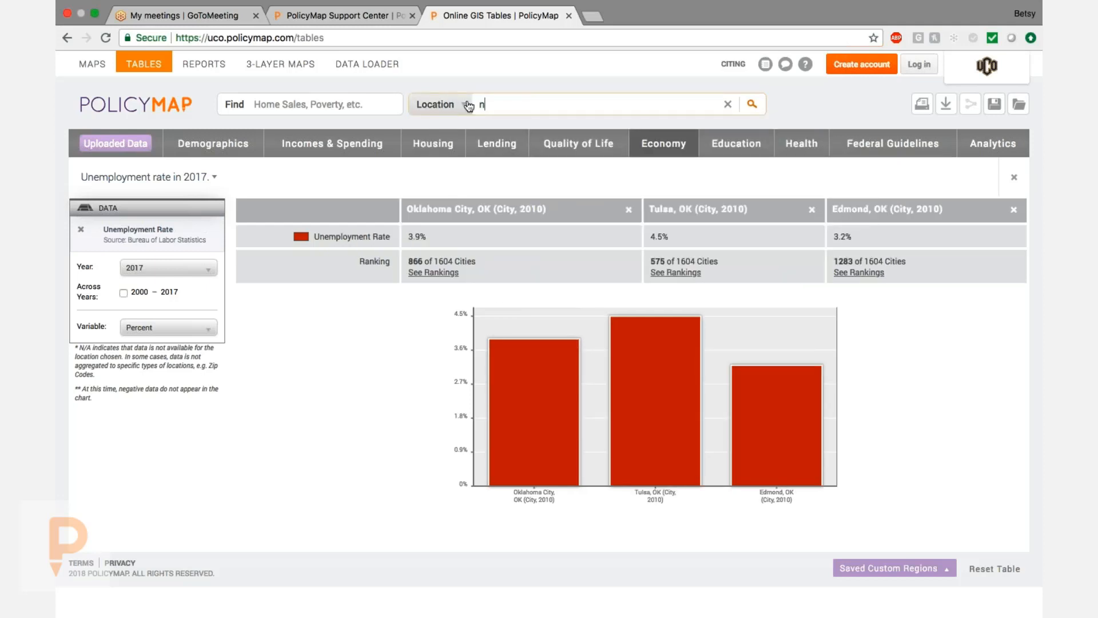
type("orman")
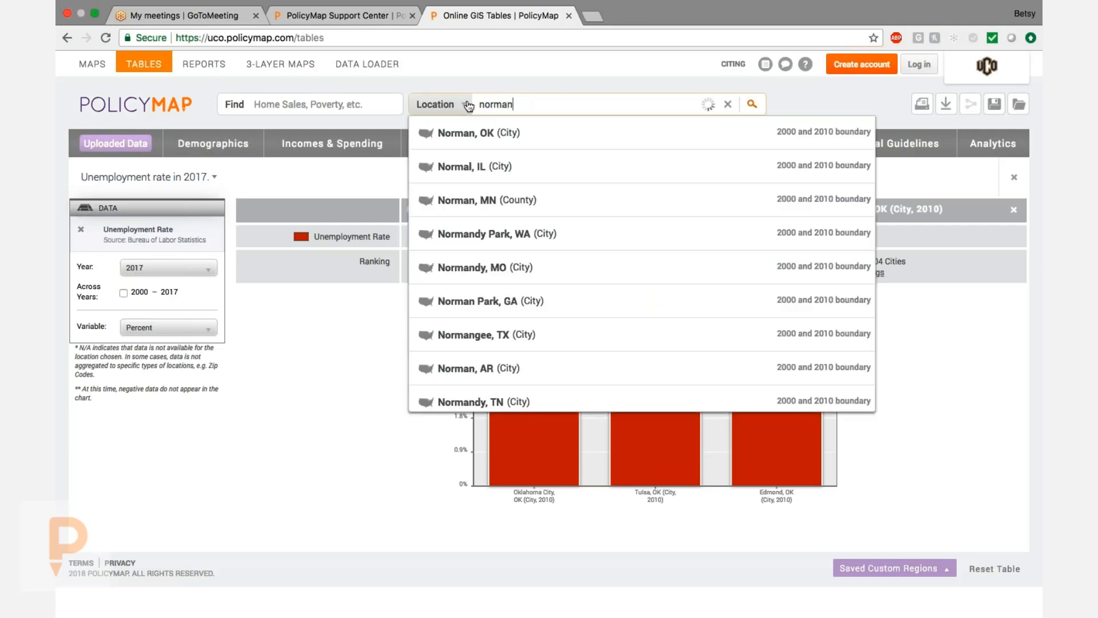
left_click(481, 134)
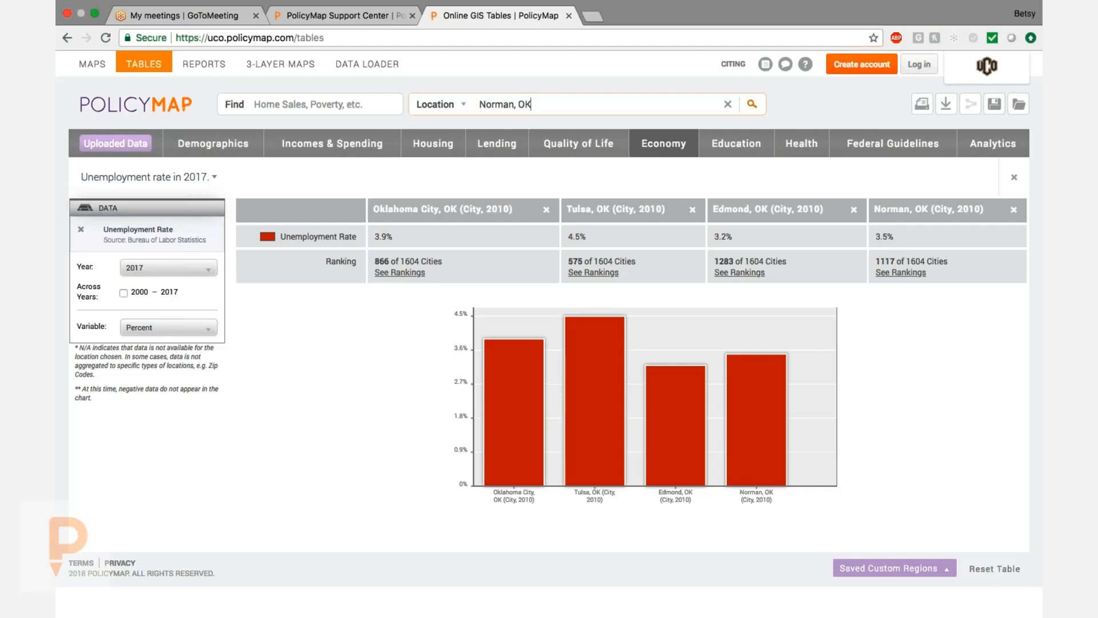
left_click(124, 293)
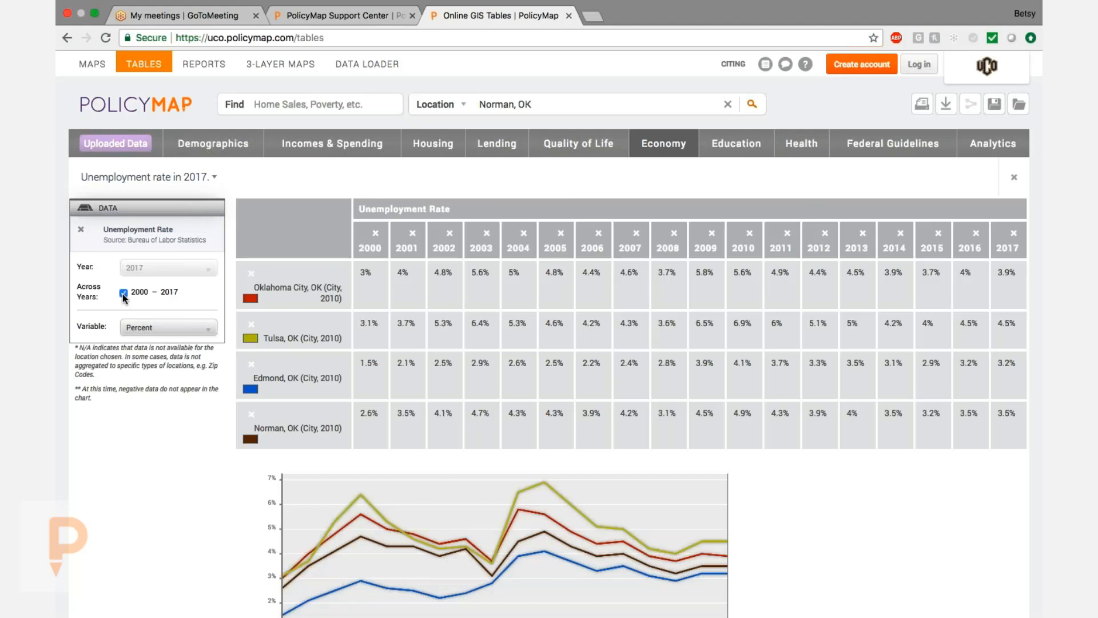
Step: Show the cities' change in percent from 5 years ago, restore the Percent variable and look over the table and chart
left_click(187, 329)
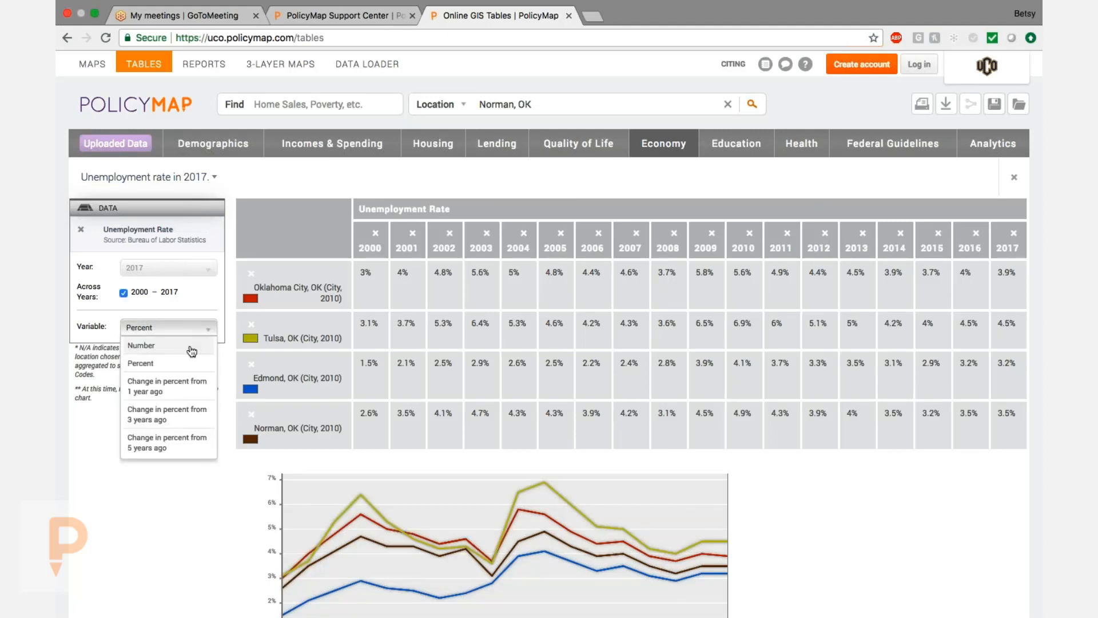
left_click(206, 451)
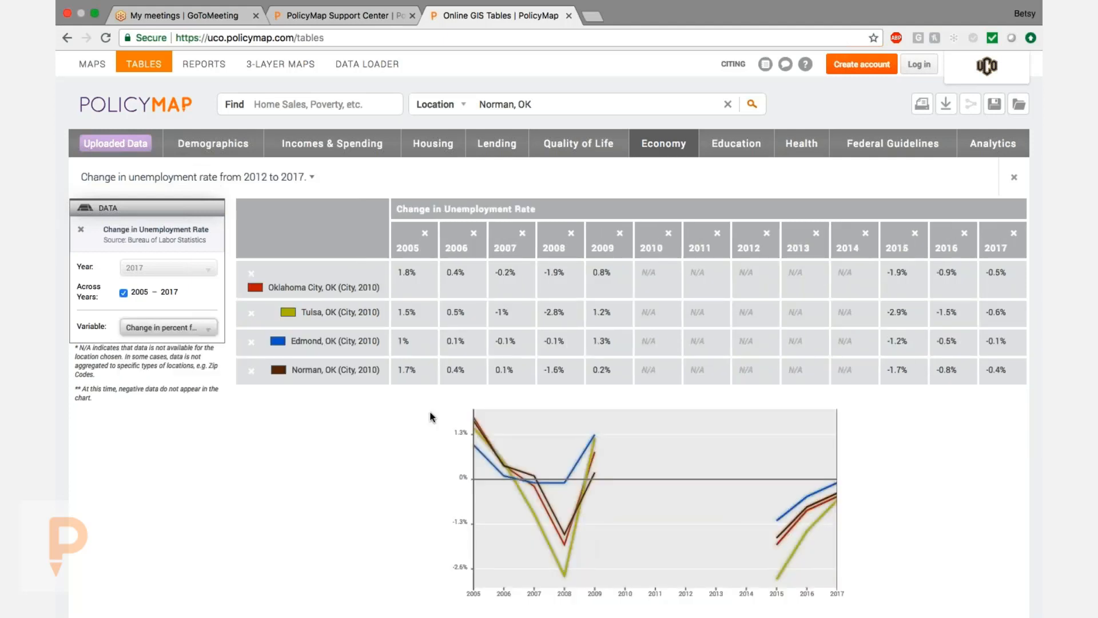
left_click(169, 327)
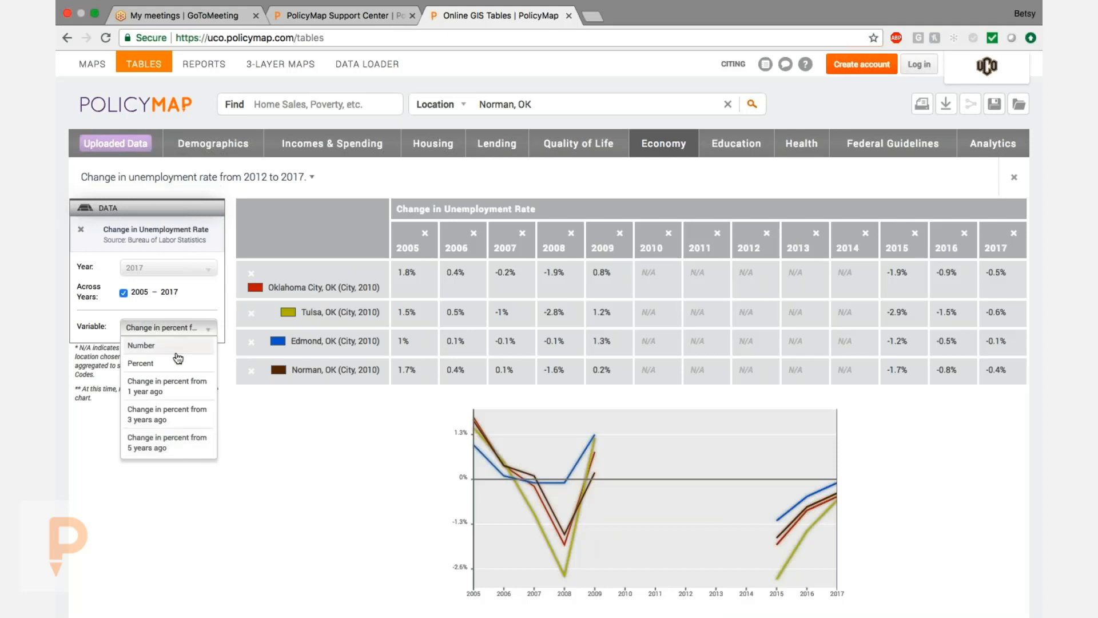
left_click(143, 359)
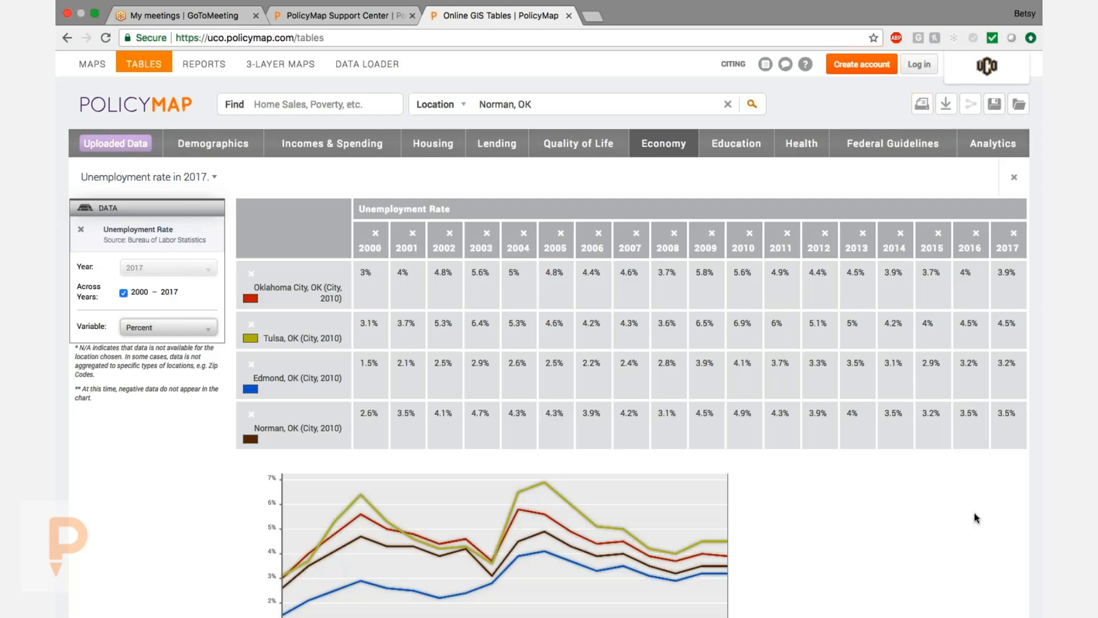
scroll(976, 517, "down", 3)
scroll(976, 518, "up", 3)
Step: Open the Reports page and search for "edmon" as the pre-defined location of a Community Profile report
left_click(204, 64)
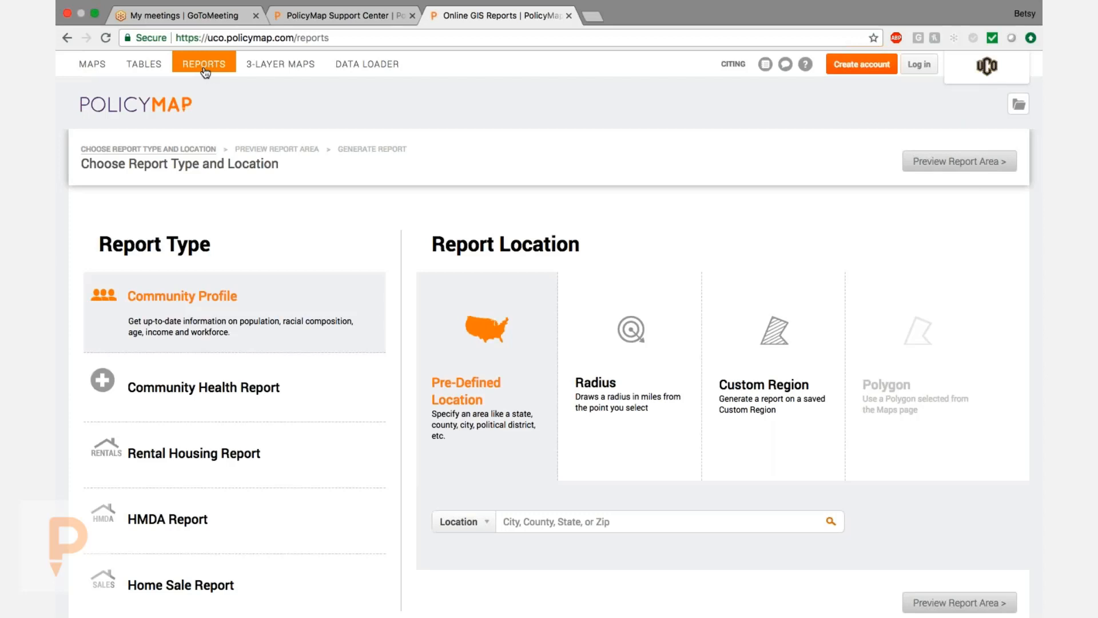
scroll(276, 261, "down", 2)
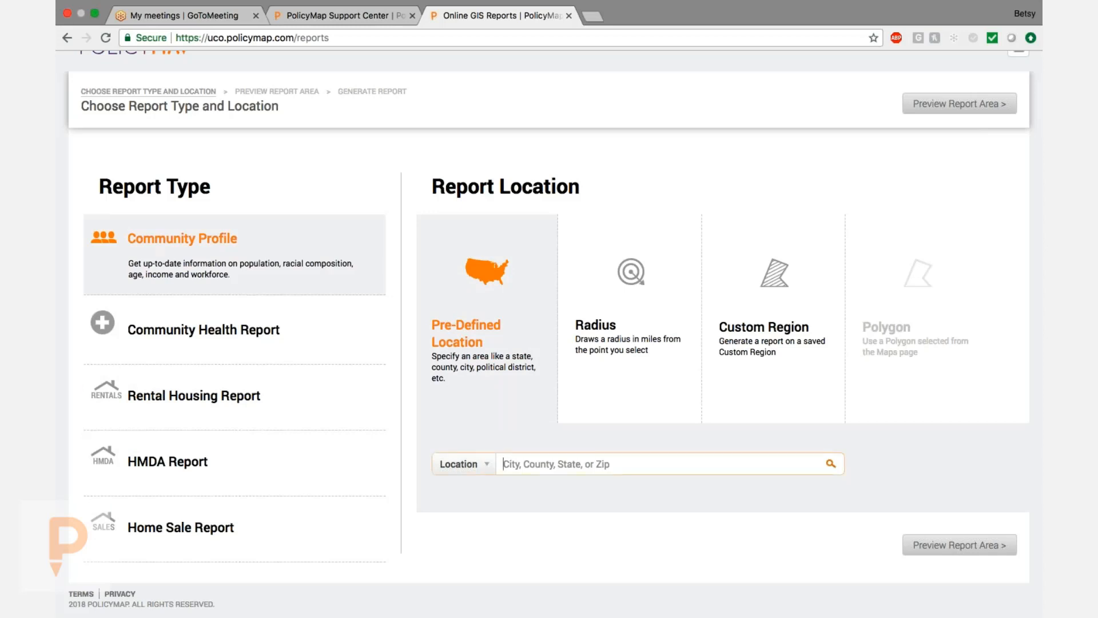
type("edmon")
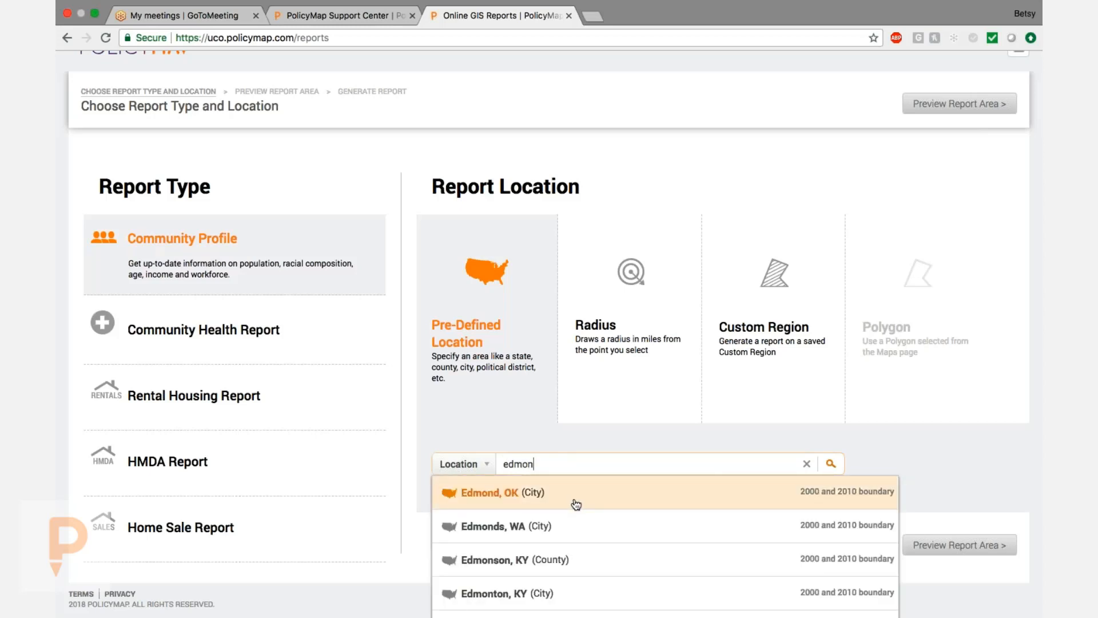
Step: Switch the Community Profile report location to Radius and enter the university's street address in Edmond as its center
left_click(626, 278)
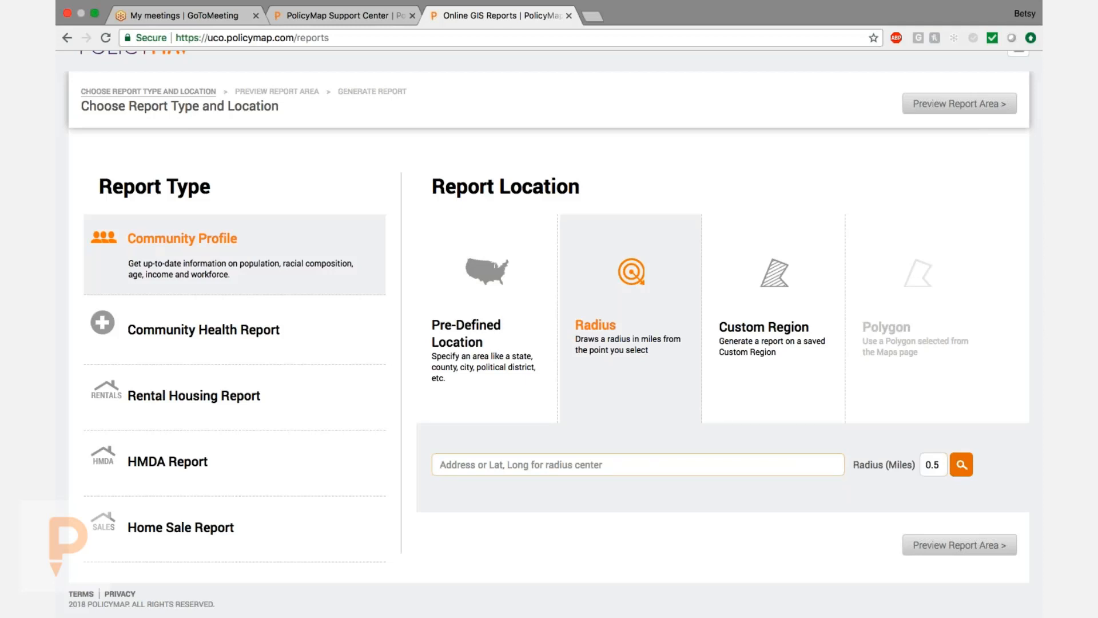
type("100 noth")
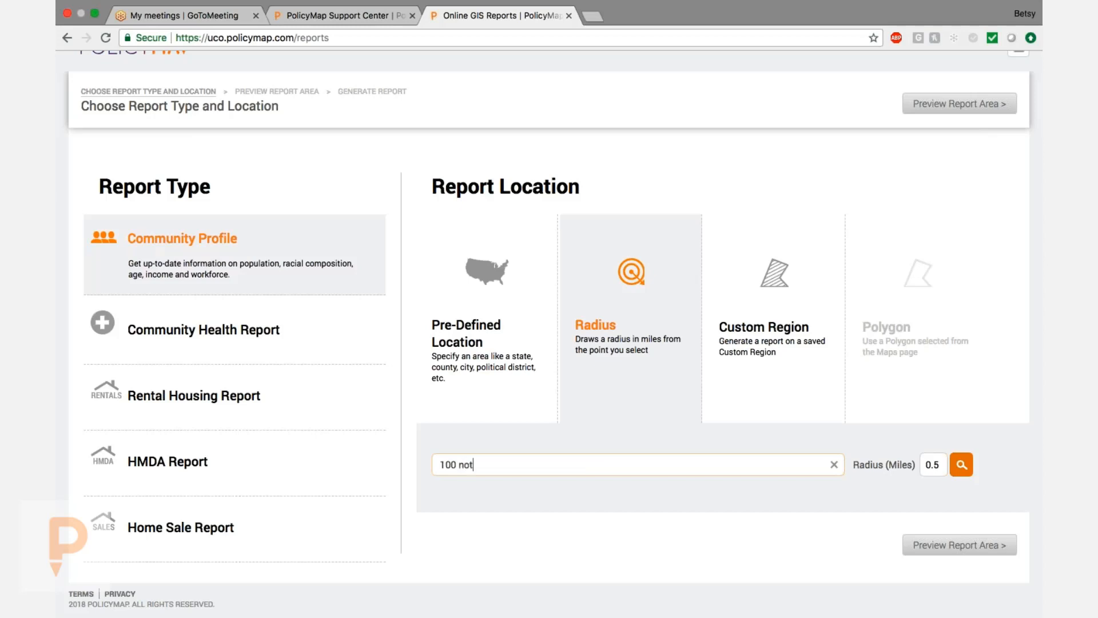
key("BackSpace")
key("BackSpace")
type("rth university drive, edmon")
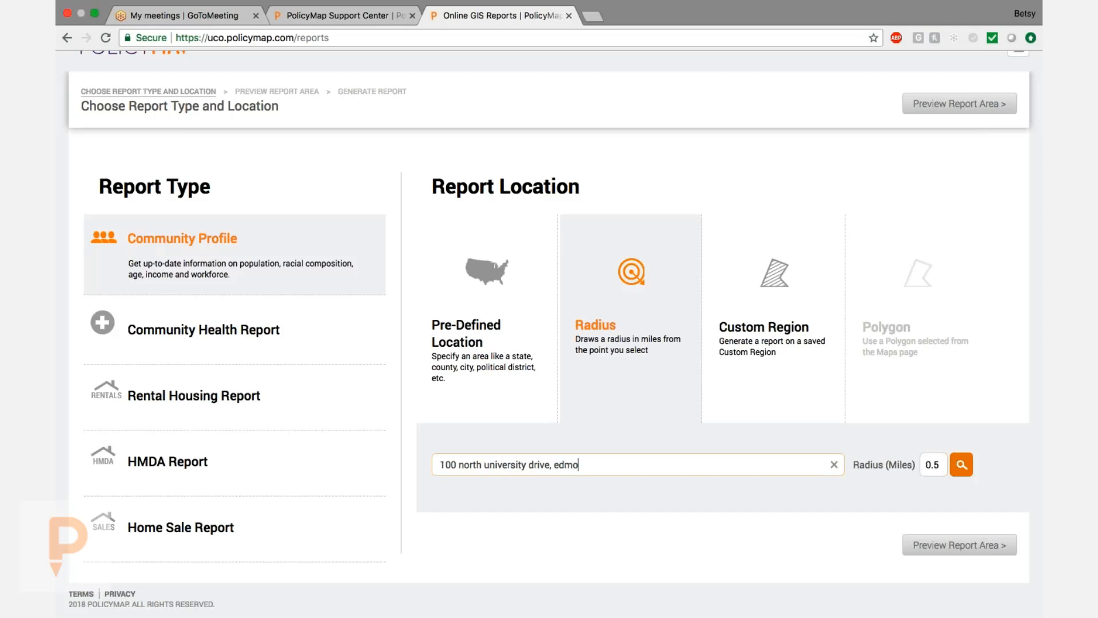
type("d, ok  73034")
Step: Set the radius to 5 miles, preview the report area and generate the Community Profile report
left_click(941, 464)
key("BackSpace")
key("BackSpace")
key("BackSpace")
type("5")
left_click(963, 466)
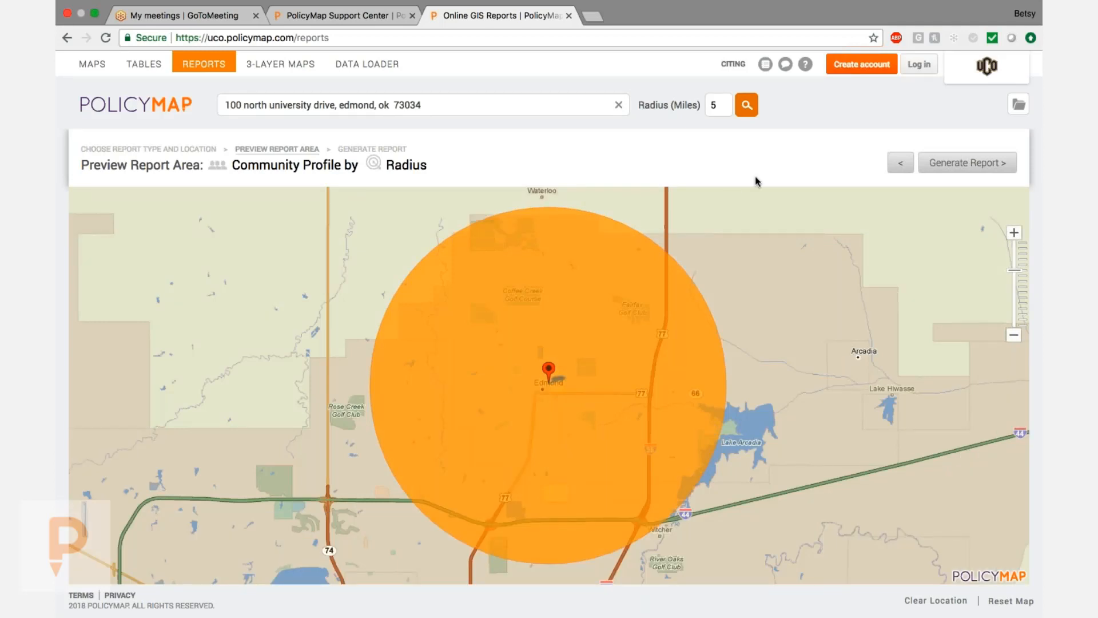
left_click(979, 163)
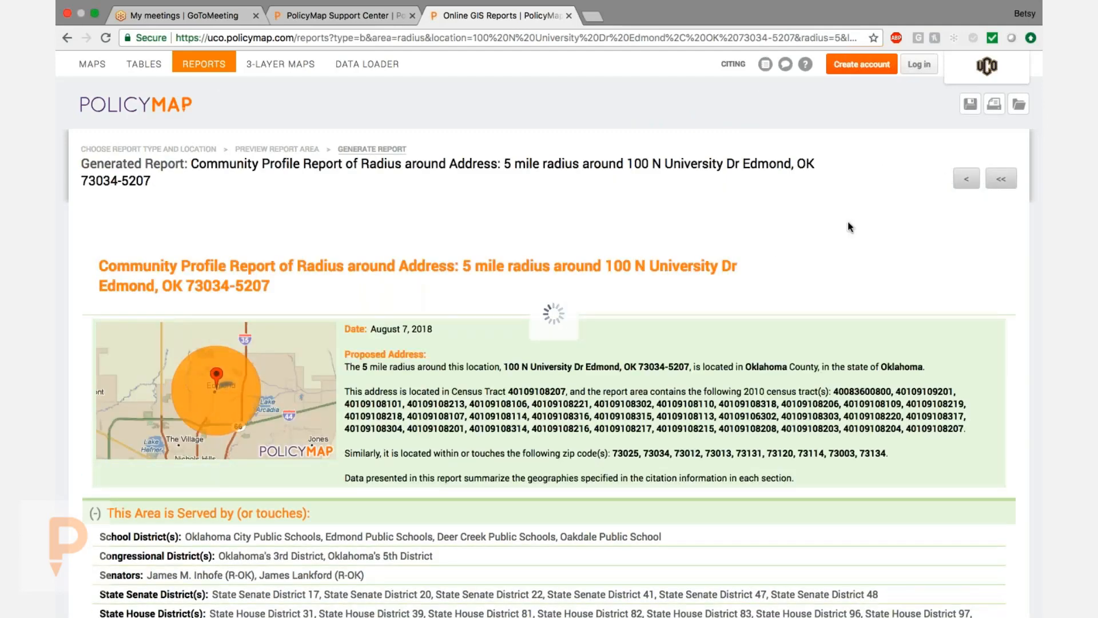
Step: Examine the report's served area, population trends and racial characteristics, and dismiss the notice about N/A values
scroll(848, 227, "down", 3)
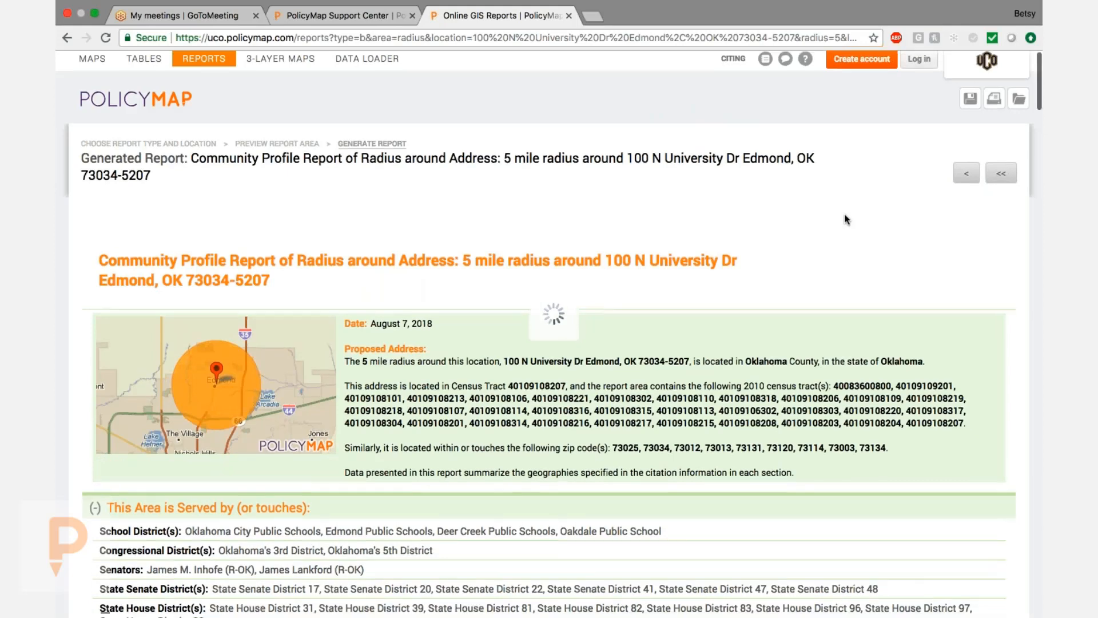
scroll(549, 355, "down", 1)
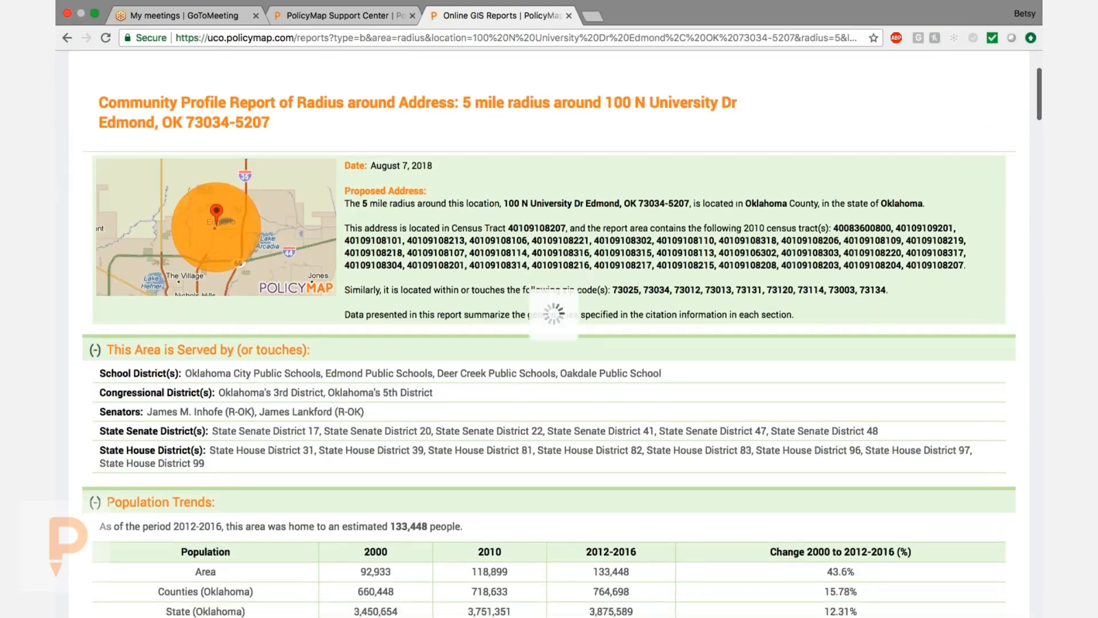
scroll(549, 332, "down", 1)
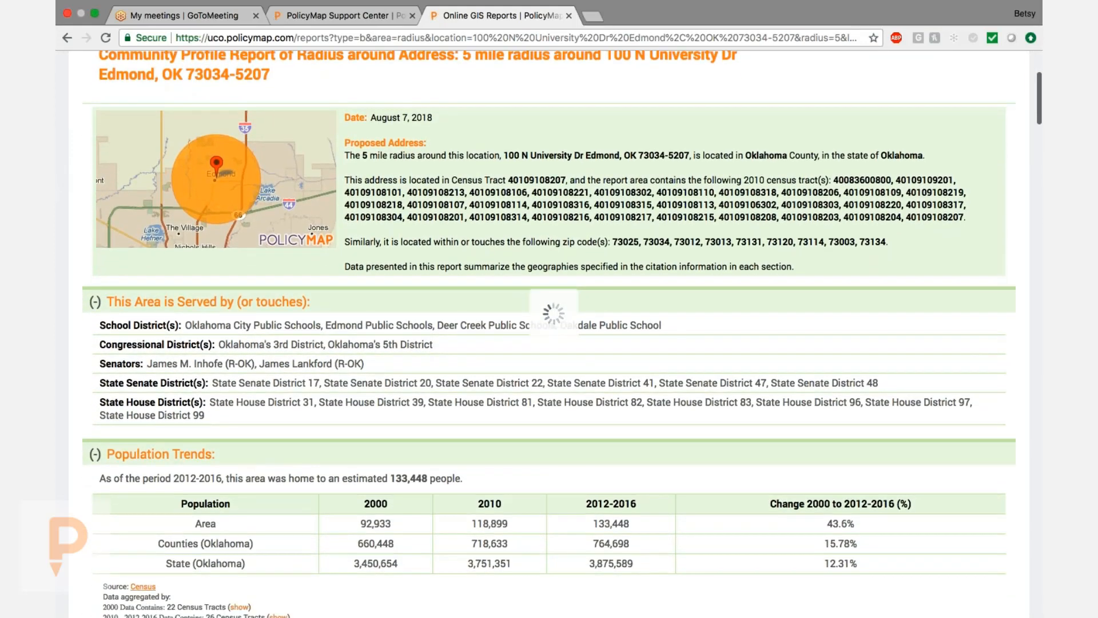
scroll(549, 332, "down", 1)
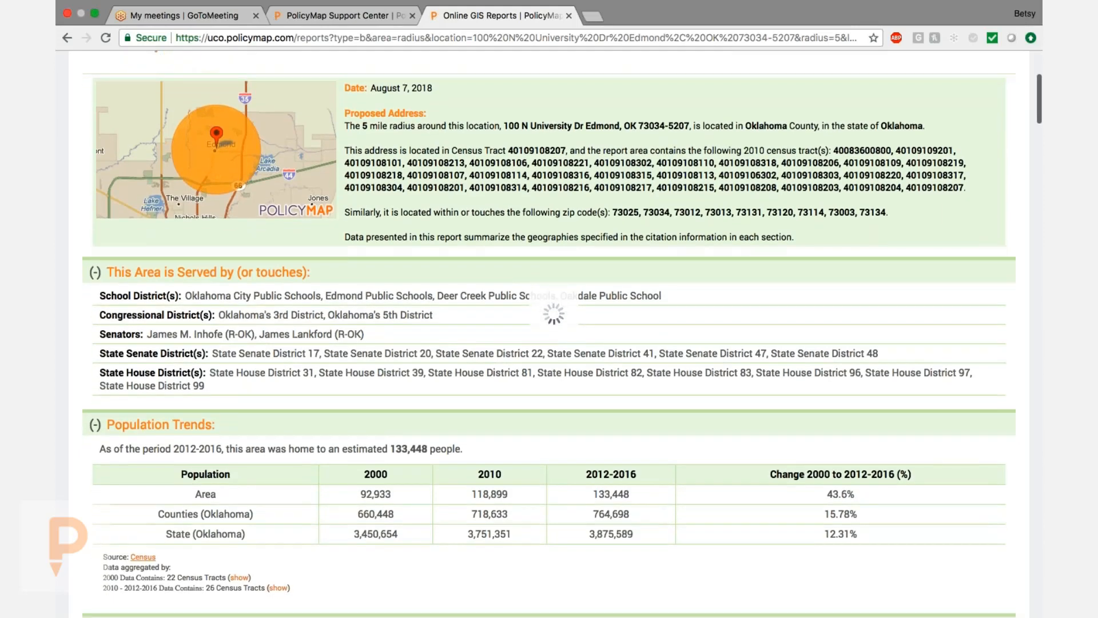
scroll(549, 332, "down", 3)
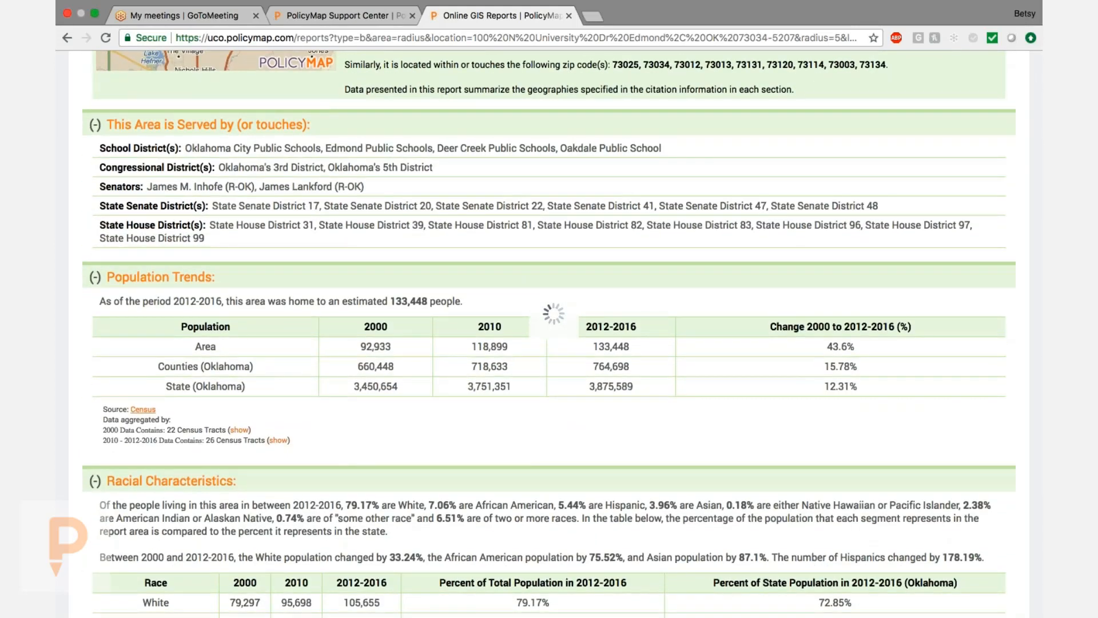
scroll(549, 332, "down", 4)
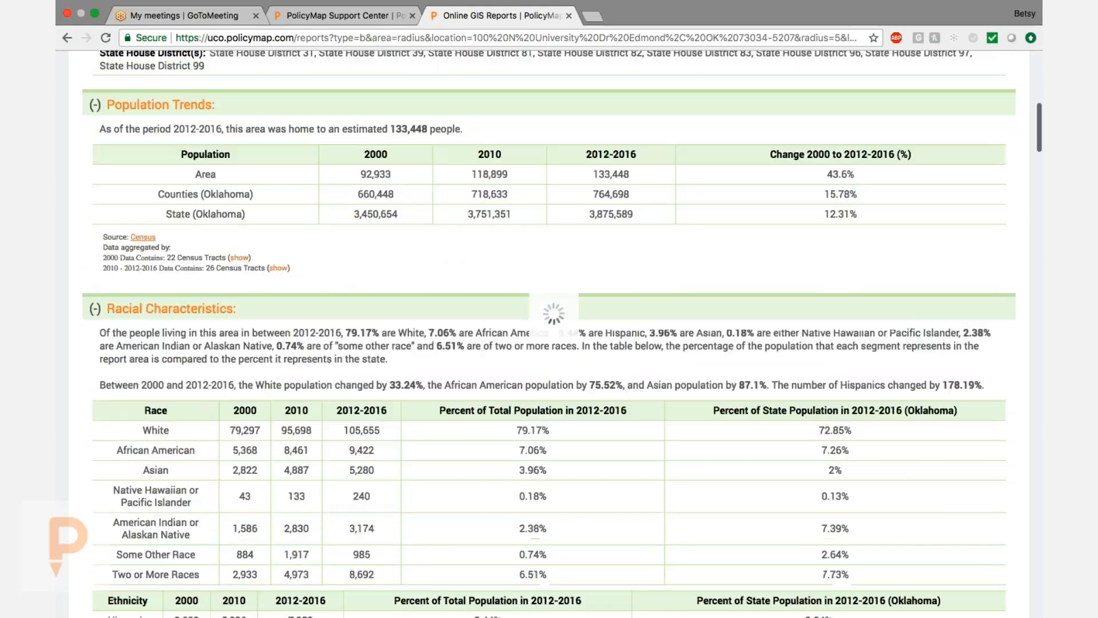
scroll(549, 332, "down", 1)
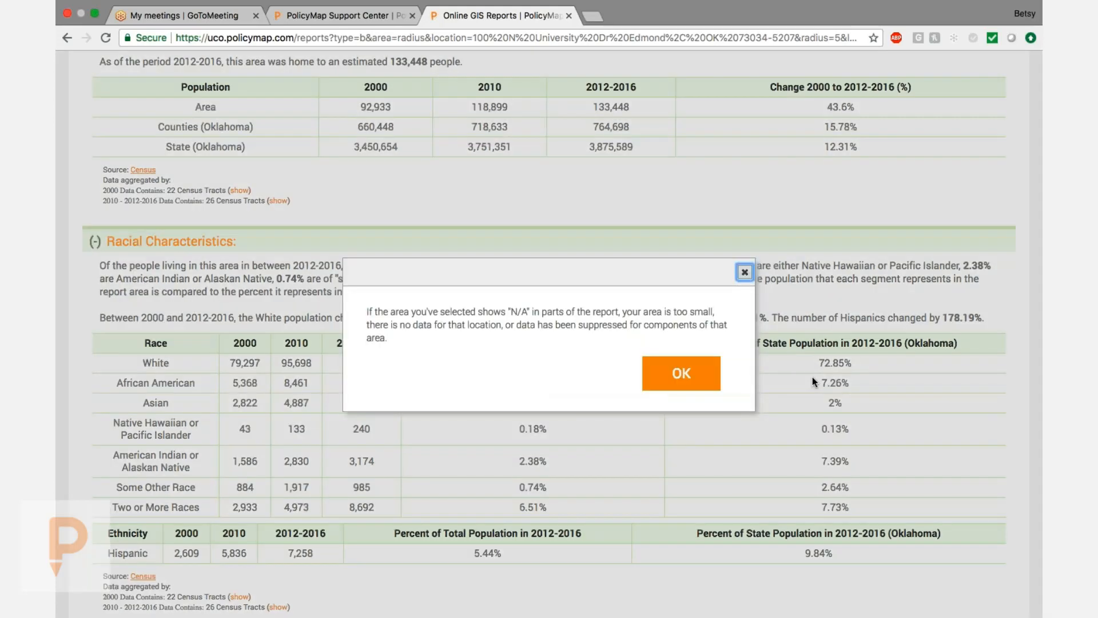
left_click(682, 384)
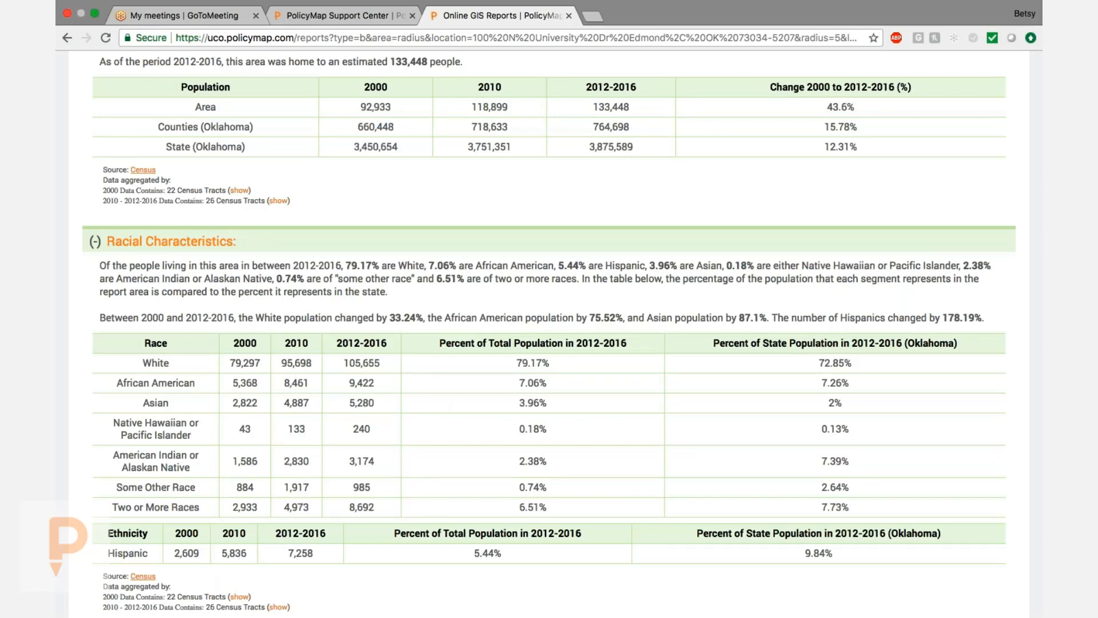
Step: Examine the report's age distribution, incomes, employment, crime and endnotes sections, and return to the beginning of the report
scroll(549, 332, "down", 5)
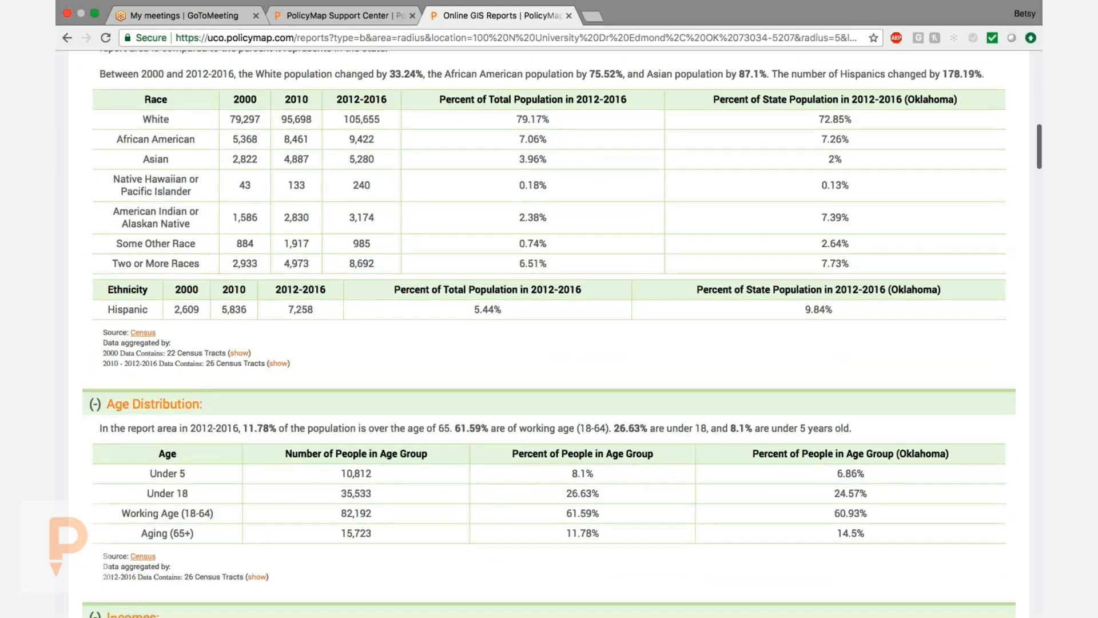
scroll(549, 331, "down", 1)
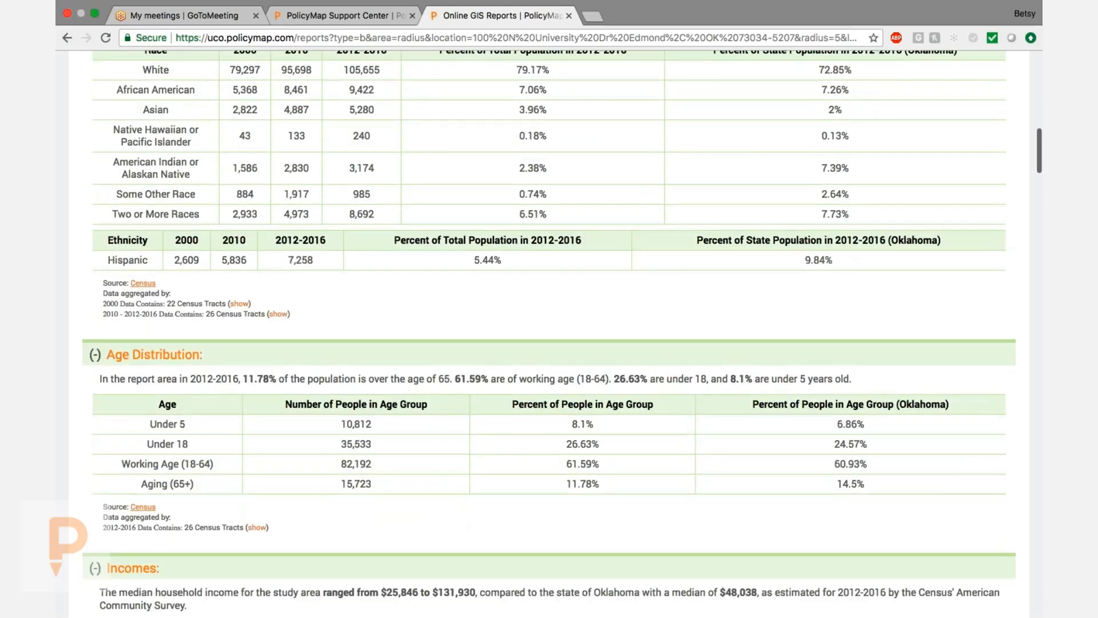
scroll(549, 331, "down", 1)
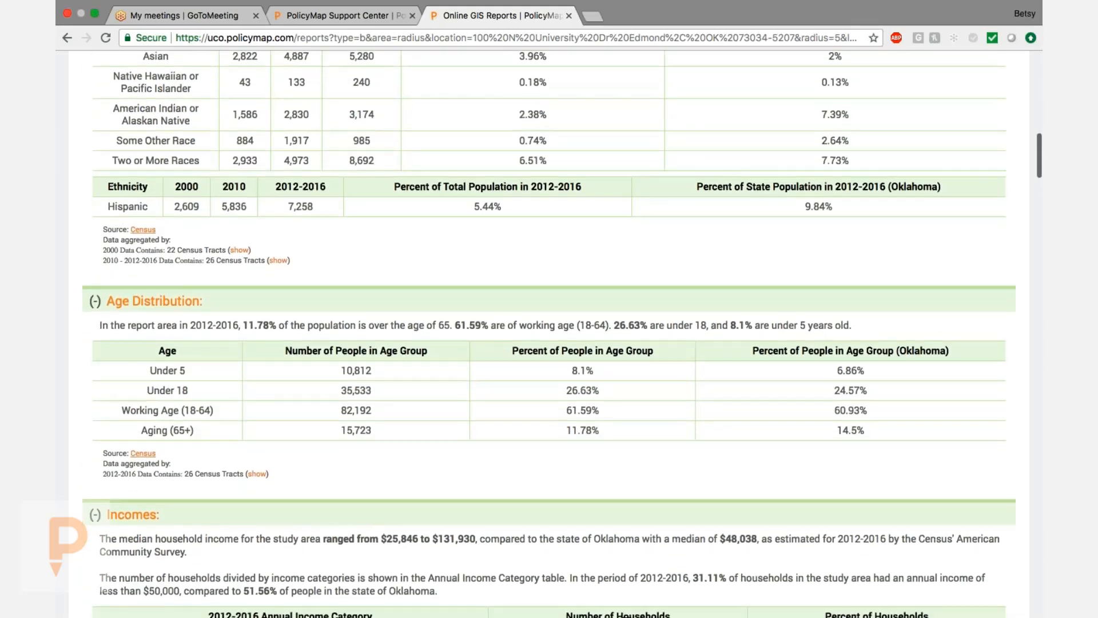
scroll(549, 332, "down", 4)
scroll(549, 331, "down", 3)
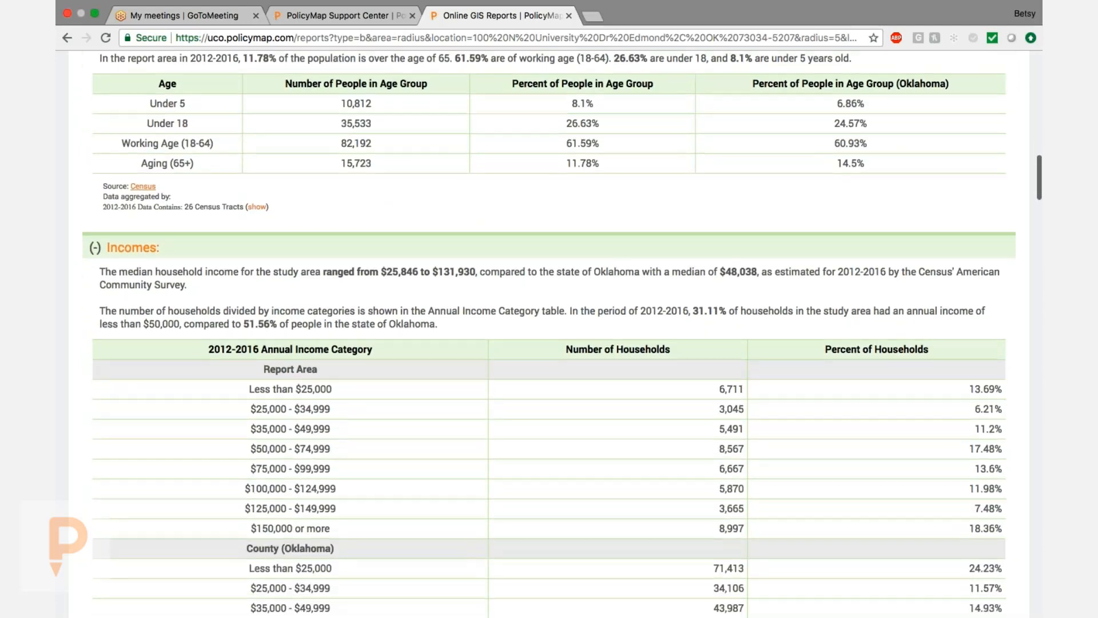
scroll(549, 331, "down", 12)
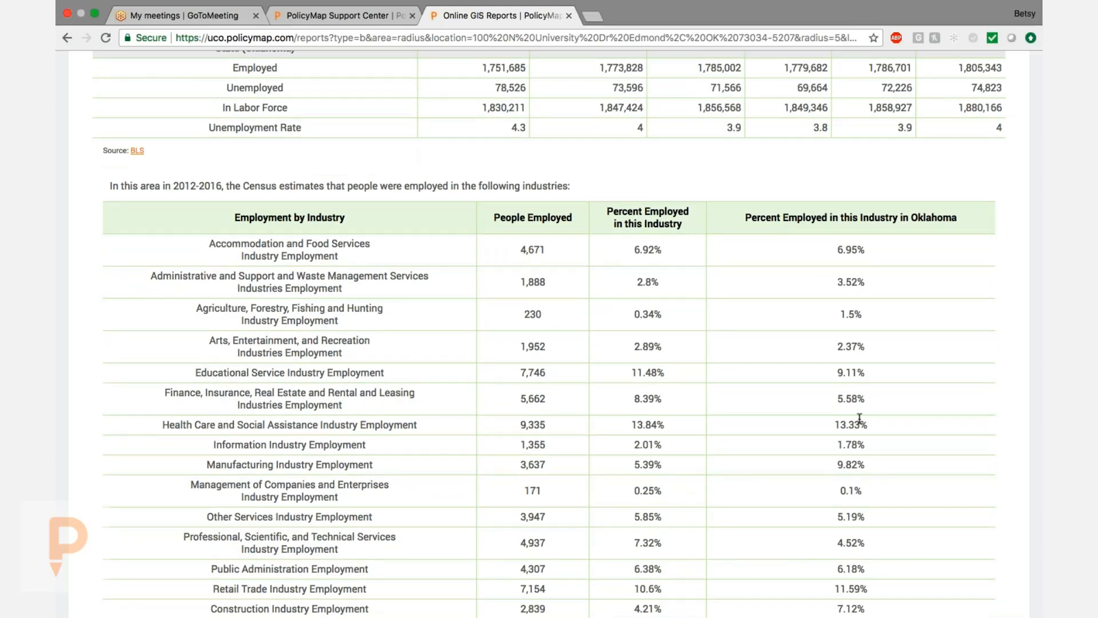
scroll(859, 419, "down", 1)
scroll(859, 418, "down", 8)
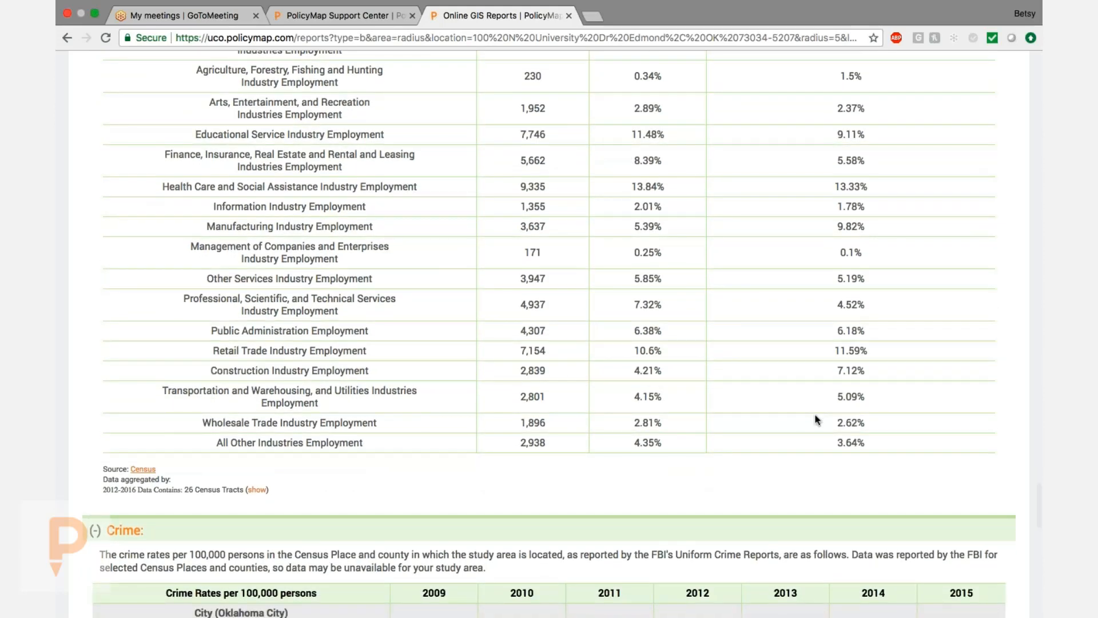
scroll(816, 420, "down", 10)
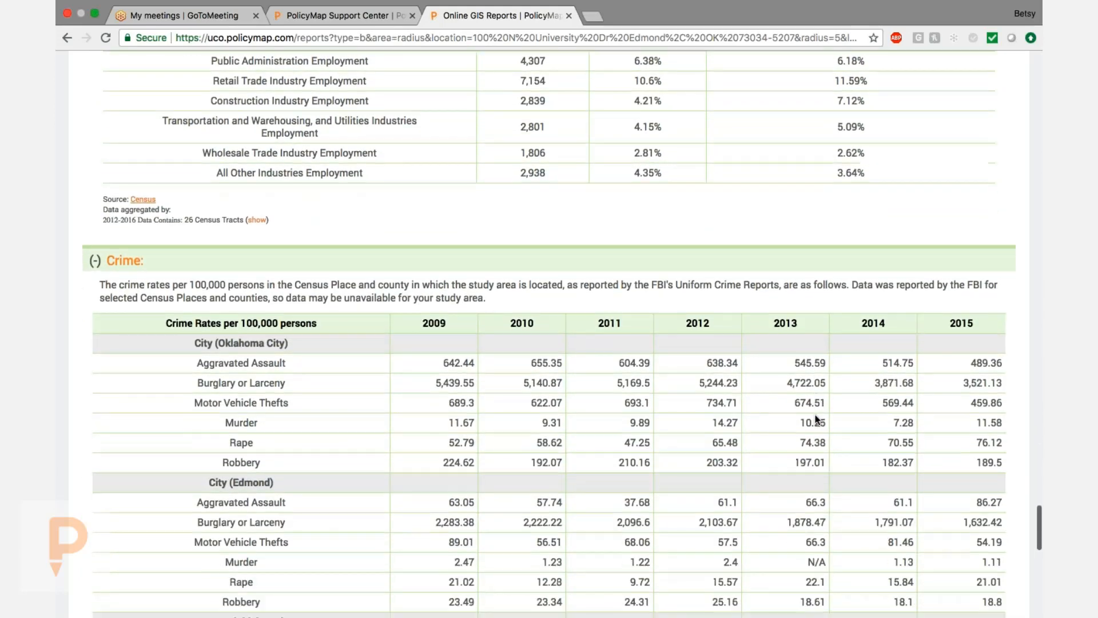
scroll(817, 419, "down", 6)
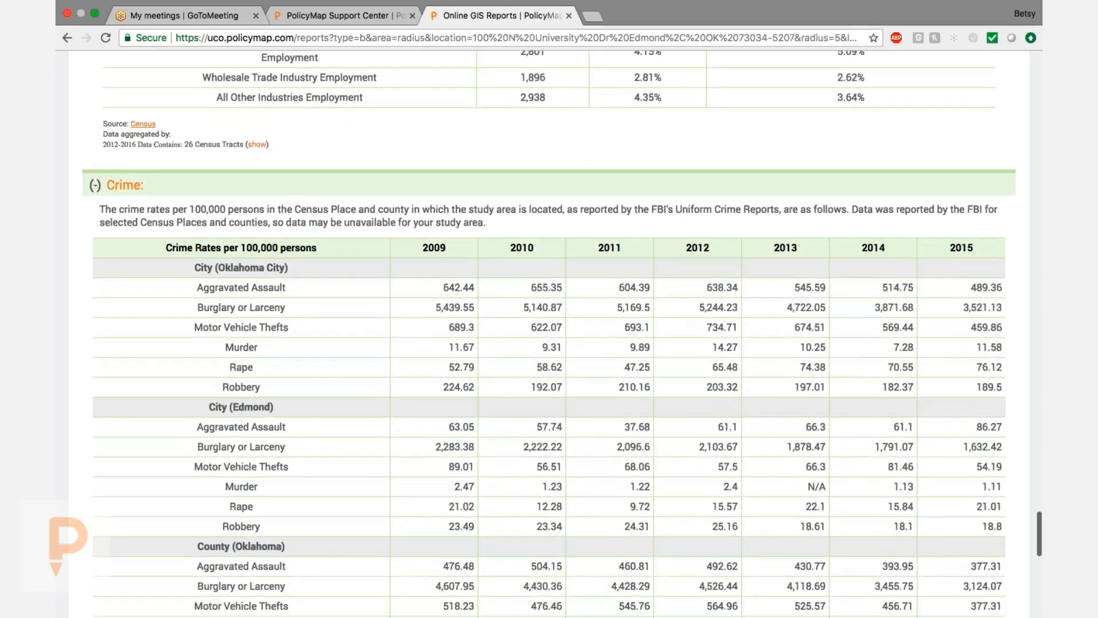
scroll(817, 420, "down", 20)
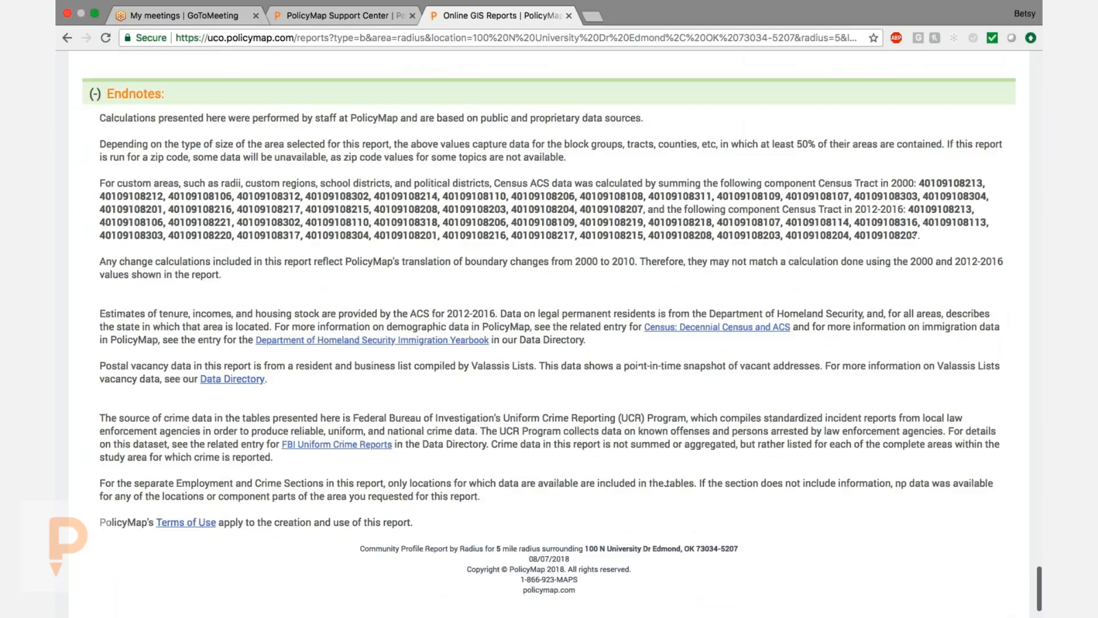
scroll(549, 332, "up", 20)
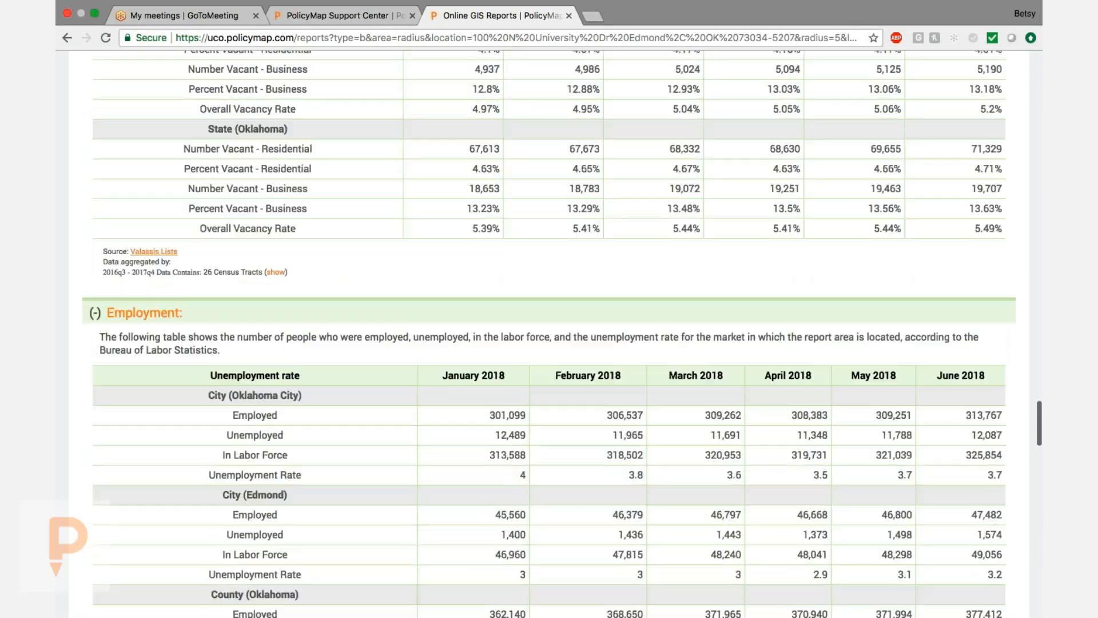
scroll(806, 440, "up", 20)
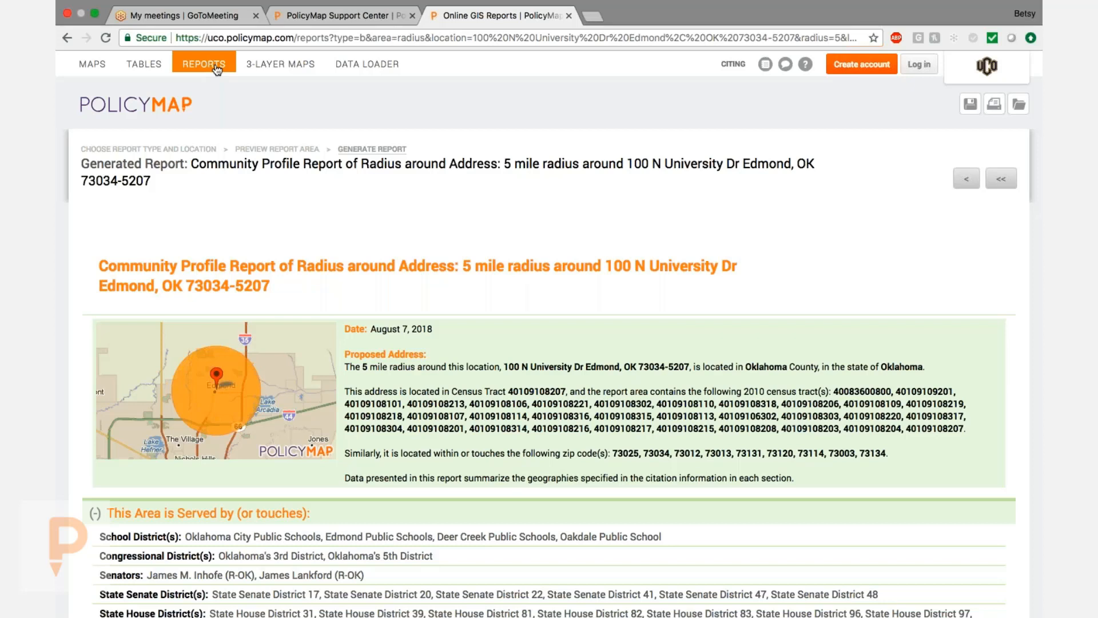
Step: Start a new report of type Community Health Report, choose Tulsa County, OK, as its location and generate it
left_click(217, 69)
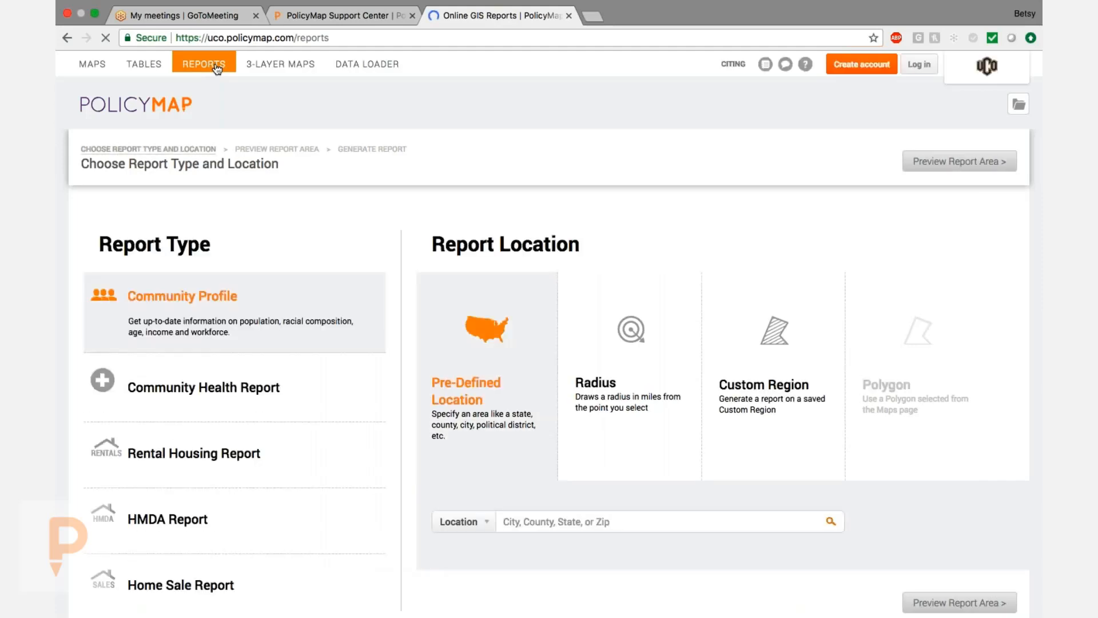
left_click(239, 388)
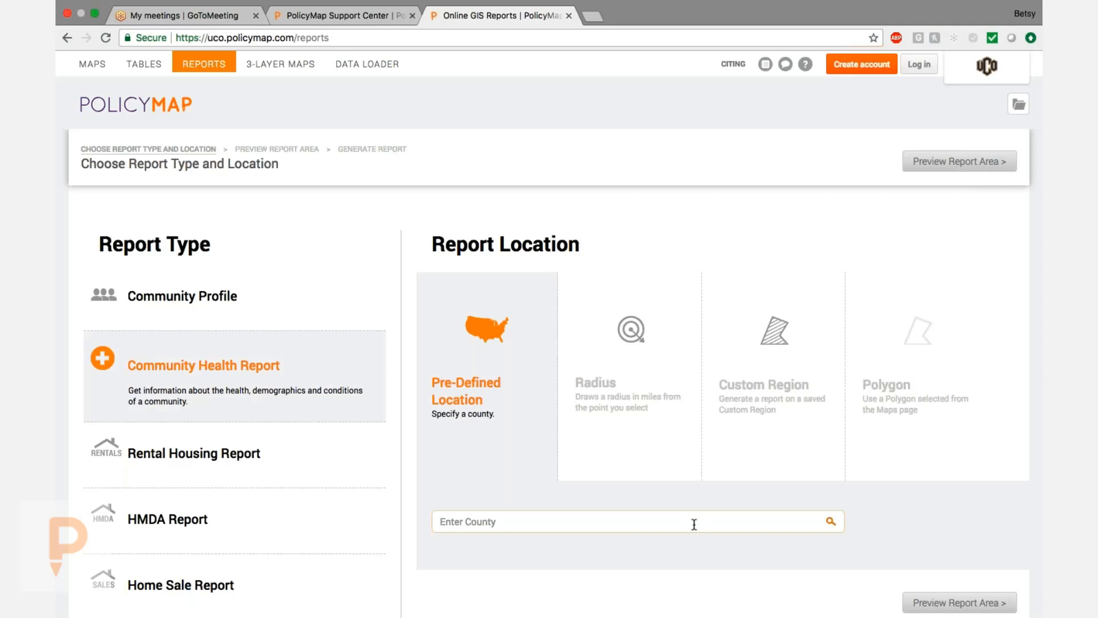
type("tul")
left_click(711, 553)
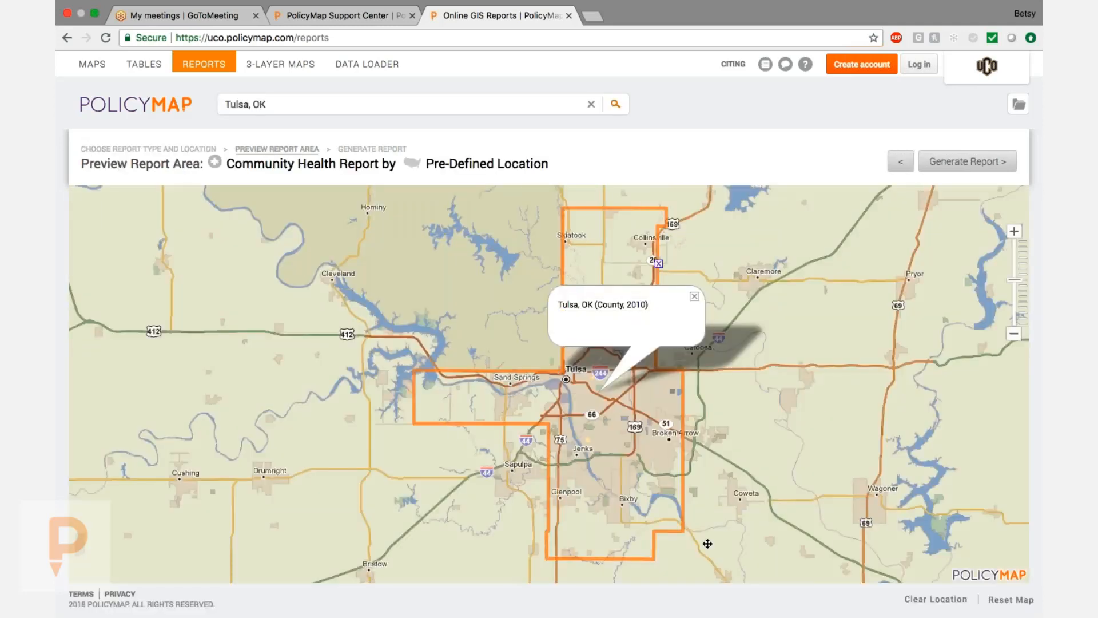
left_click(958, 166)
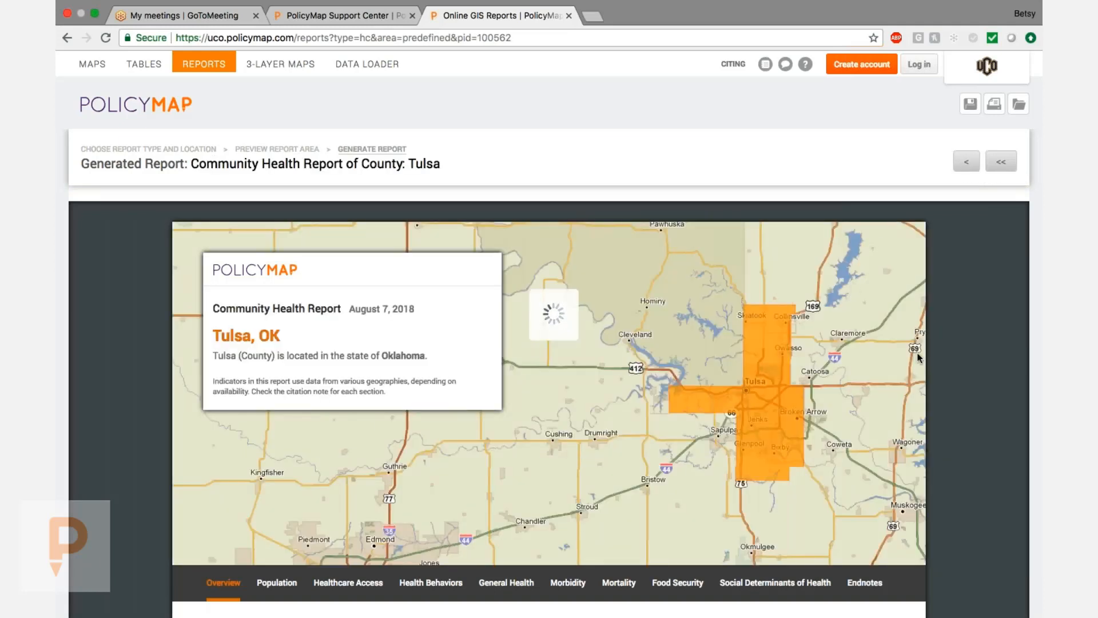
Step: Examine the health report's overview and estimated population for Tulsa County, and dismiss the notice about N/A values
scroll(918, 358, "down", 1)
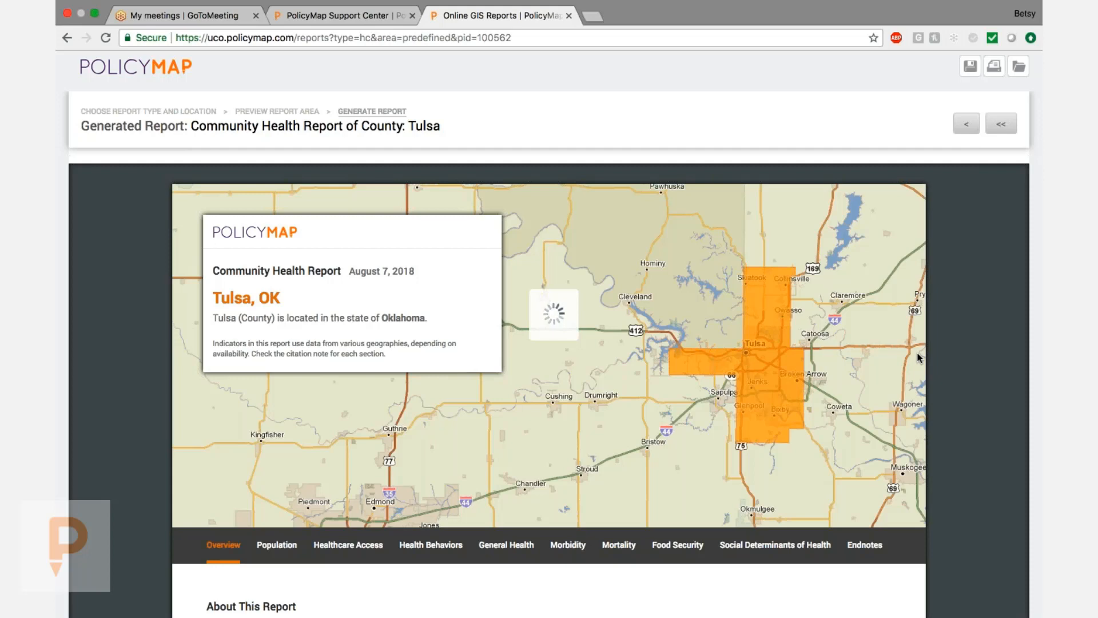
scroll(806, 405, "down", 2)
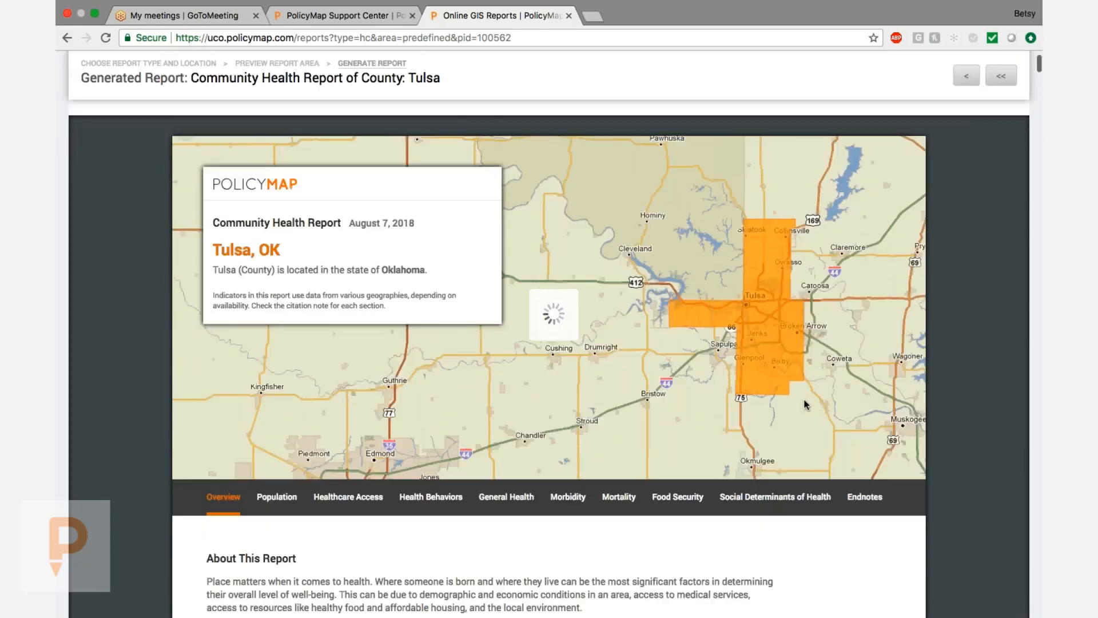
scroll(805, 404, "down", 9)
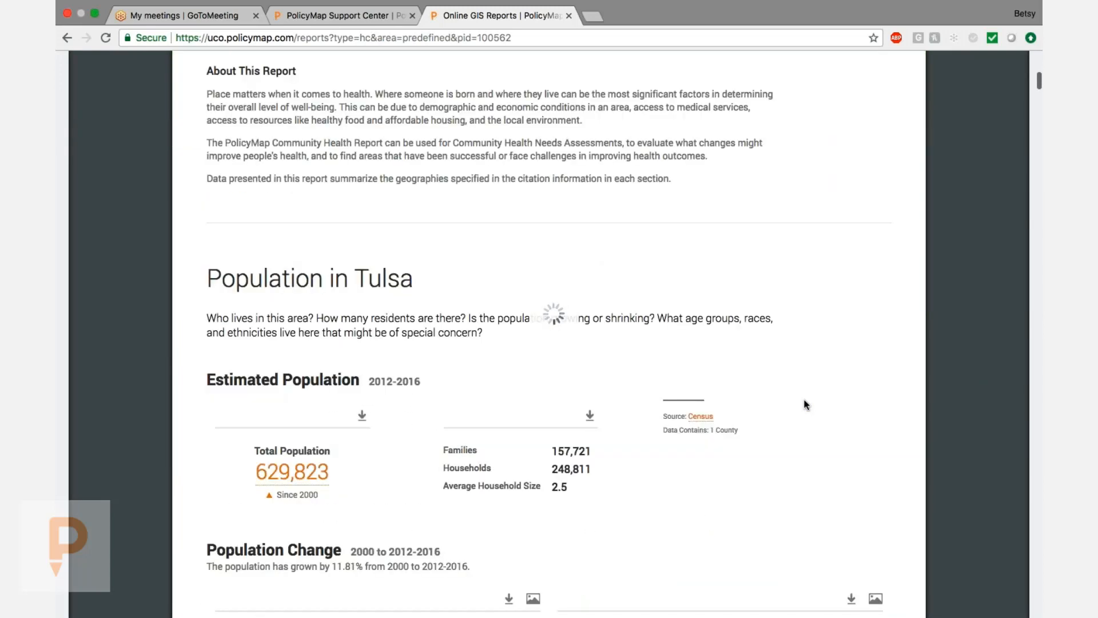
scroll(805, 404, "down", 2)
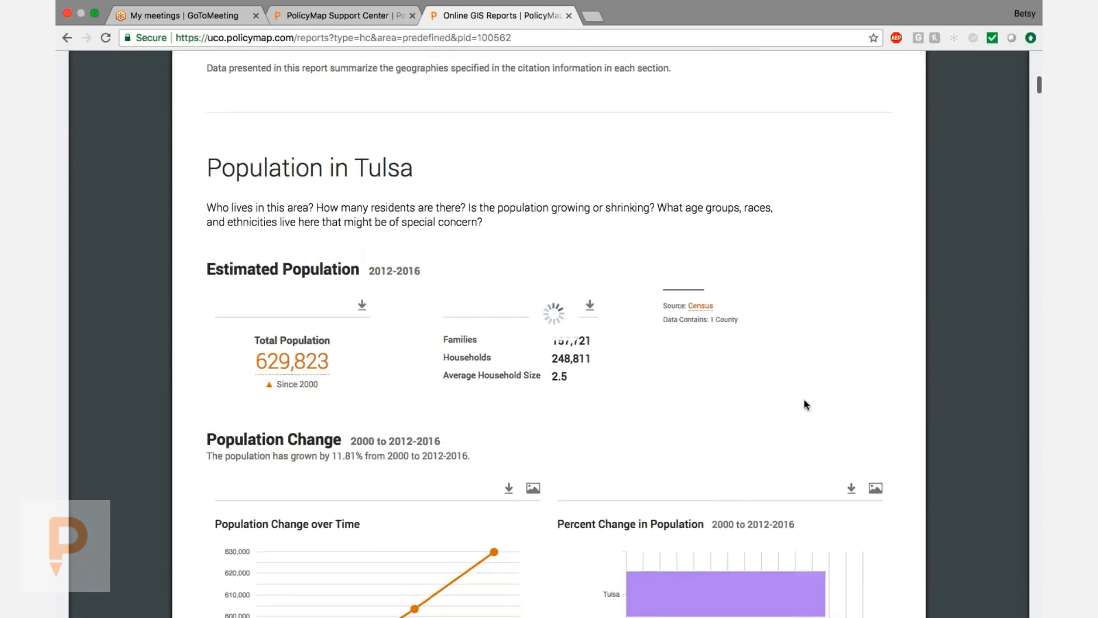
scroll(806, 405, "down", 2)
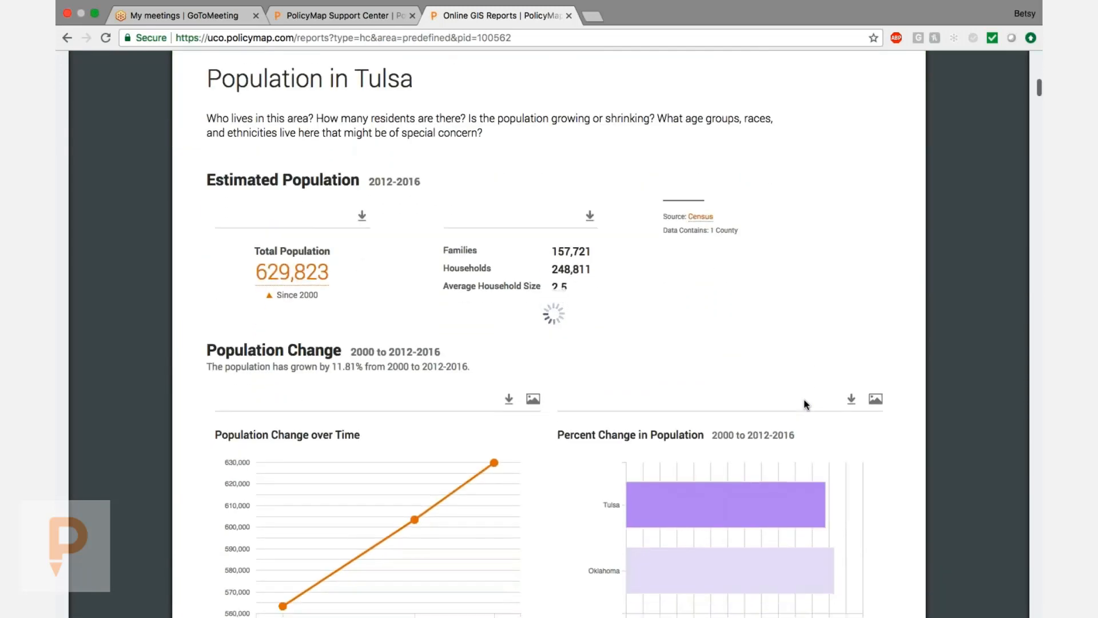
scroll(804, 399, "down", 2)
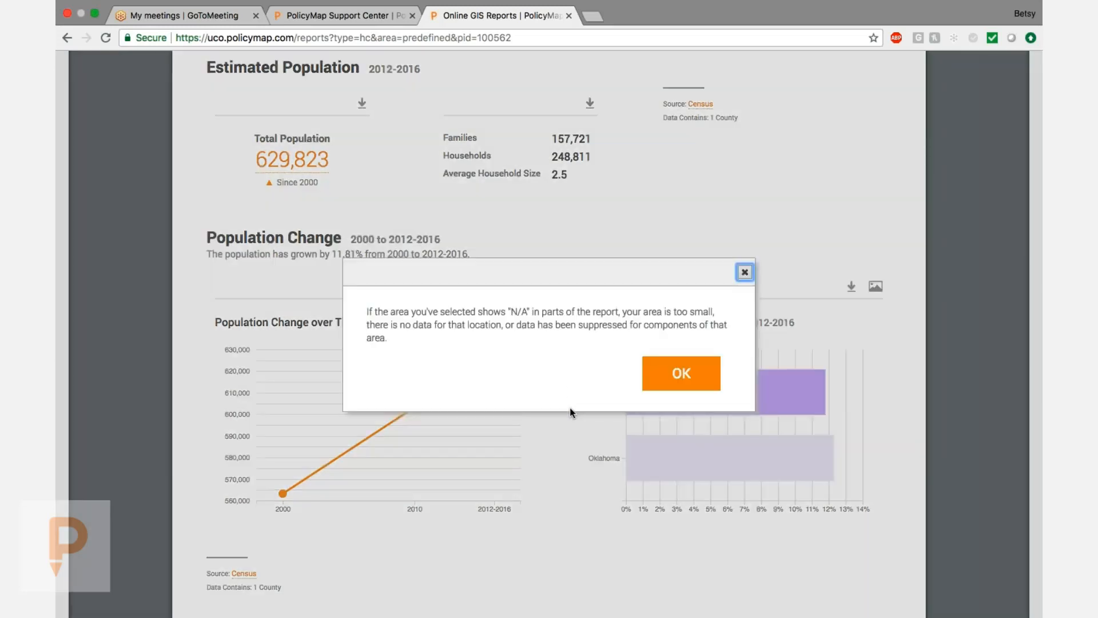
left_click(686, 382)
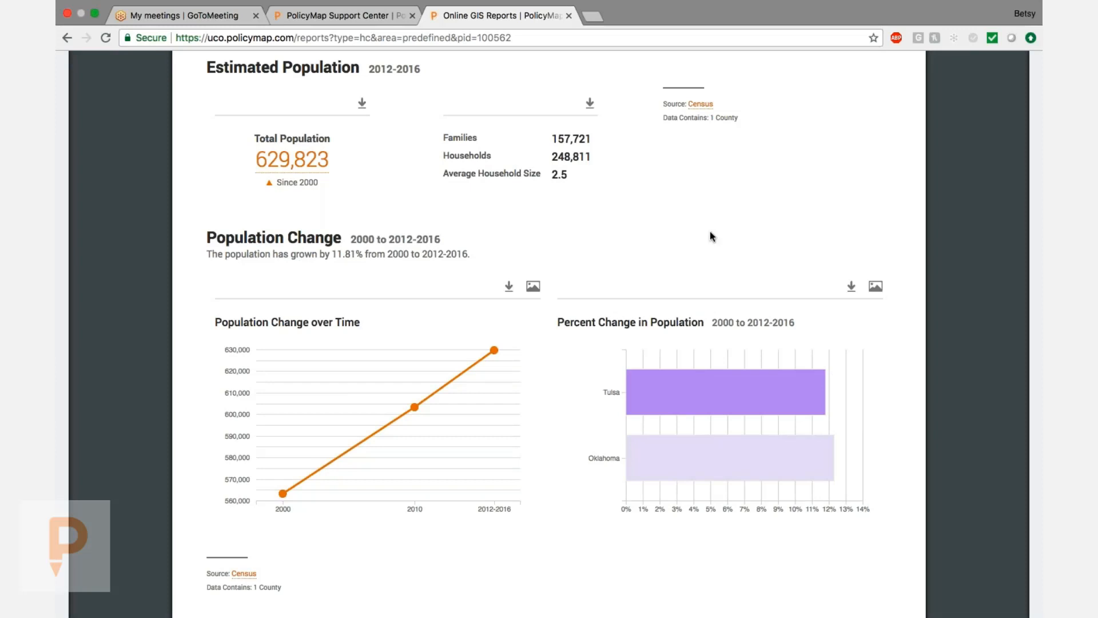
Step: Examine the population change charts, the age group shares and the race and ethnicity charts in the Population section
scroll(712, 236, "down", 4)
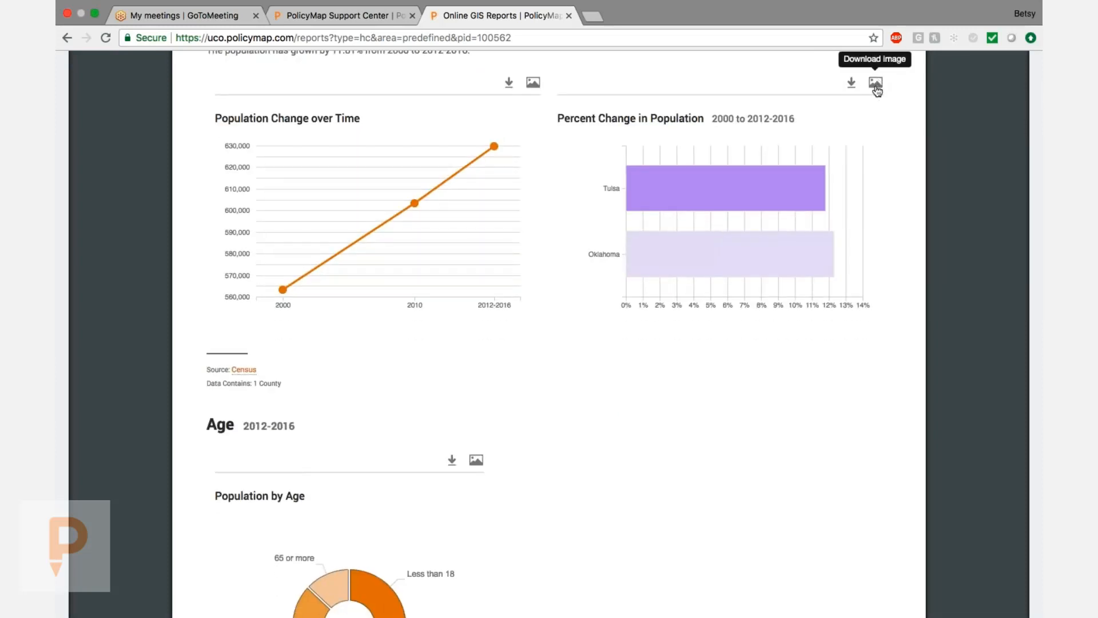
scroll(818, 370, "down", 3)
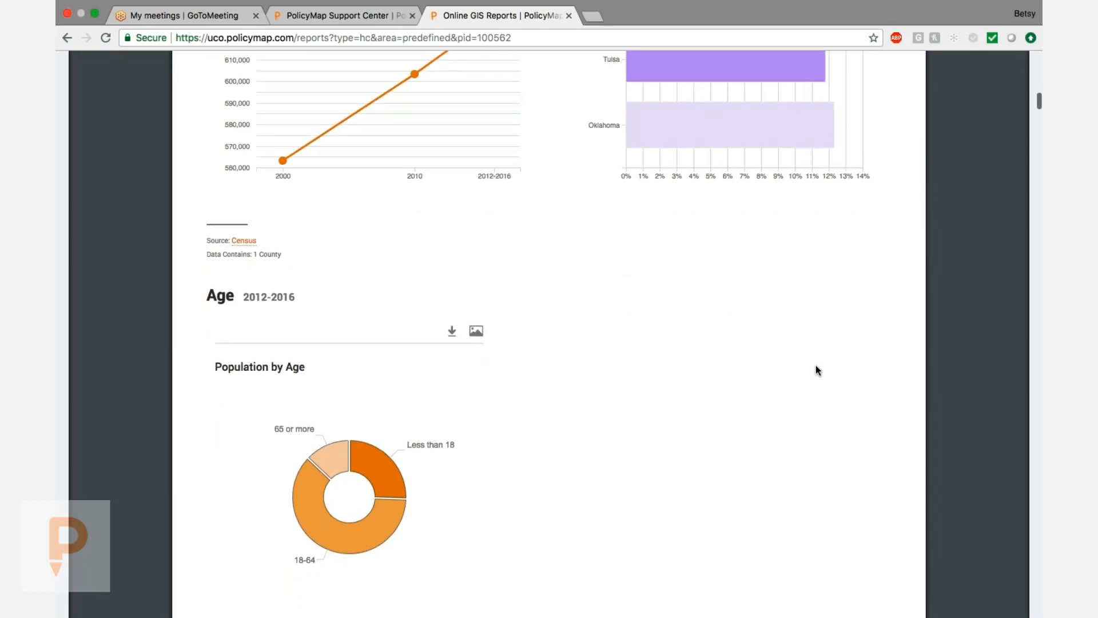
mouse_move(388, 472)
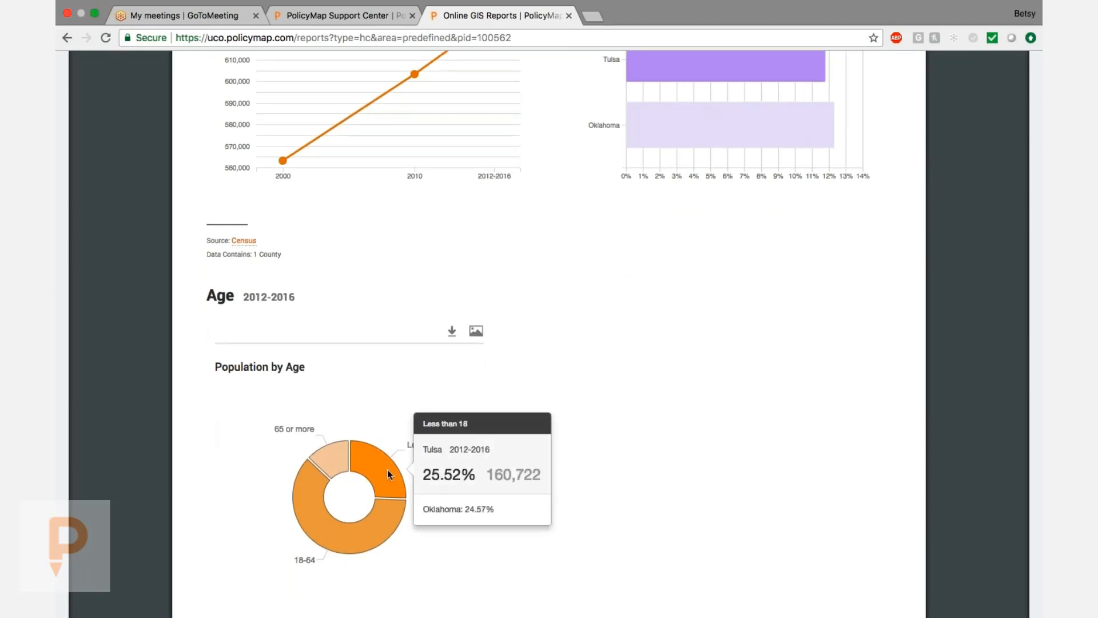
mouse_move(329, 463)
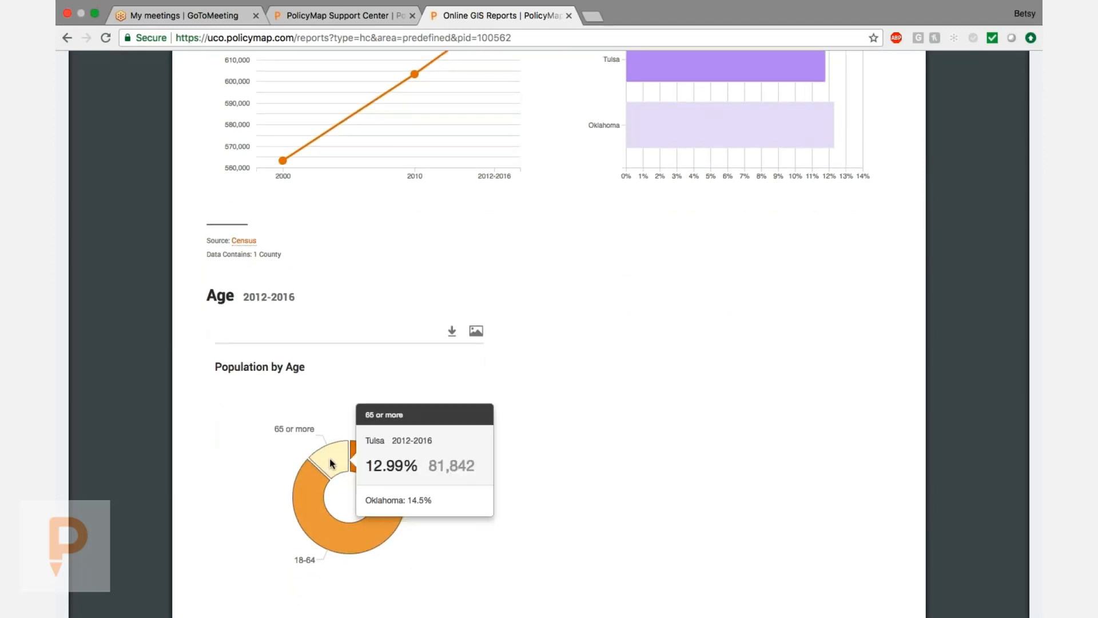
scroll(599, 488, "down", 10)
scroll(600, 489, "down", 8)
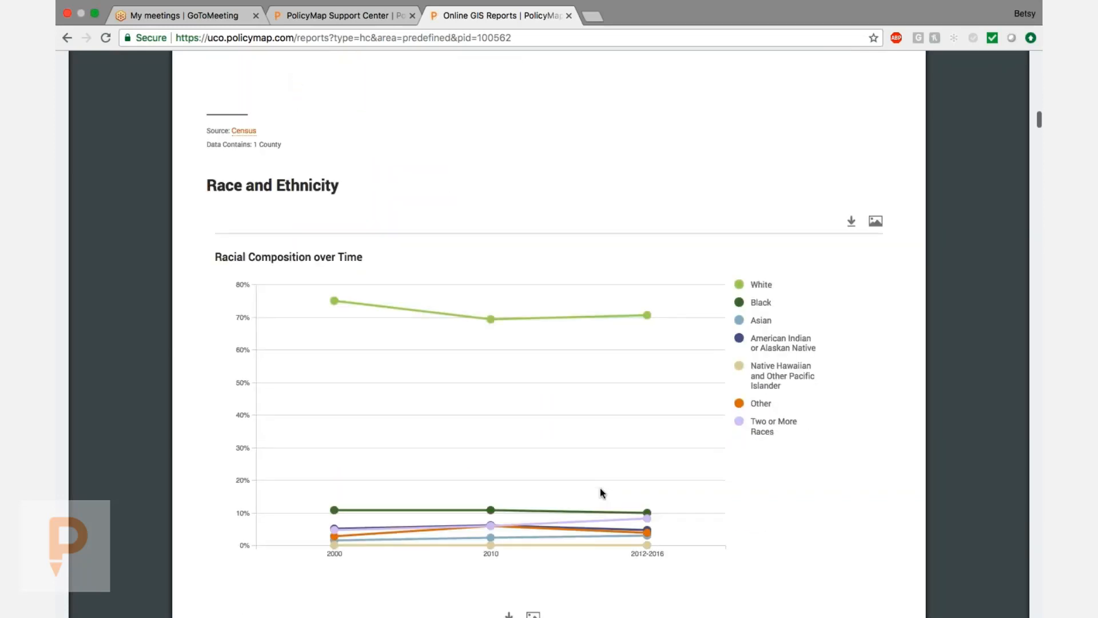
scroll(599, 489, "down", 2)
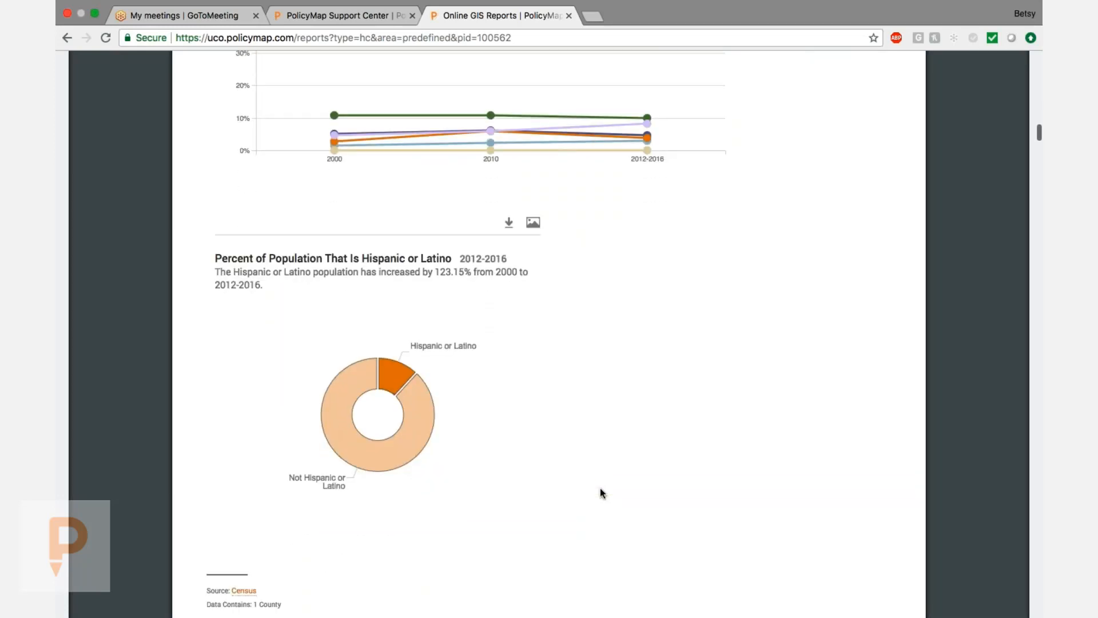
scroll(599, 488, "up", 3)
scroll(600, 488, "up", 2)
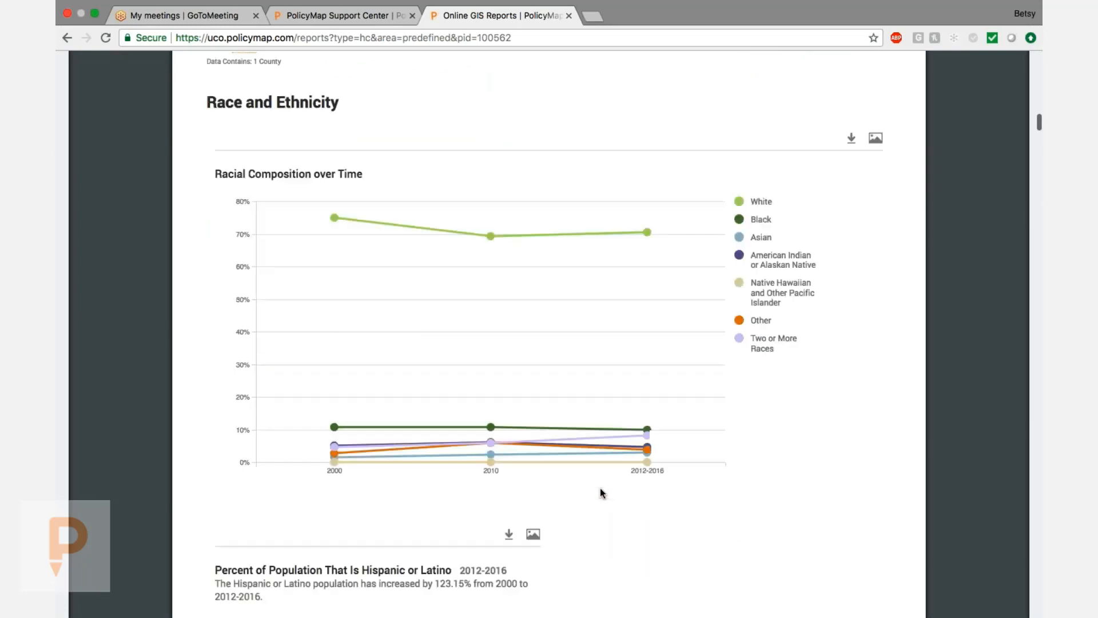
Step: Open the table of nursing facilities from the Healthcare Access section, look through its entries and close it
scroll(600, 488, "down", 10)
scroll(599, 488, "down", 6)
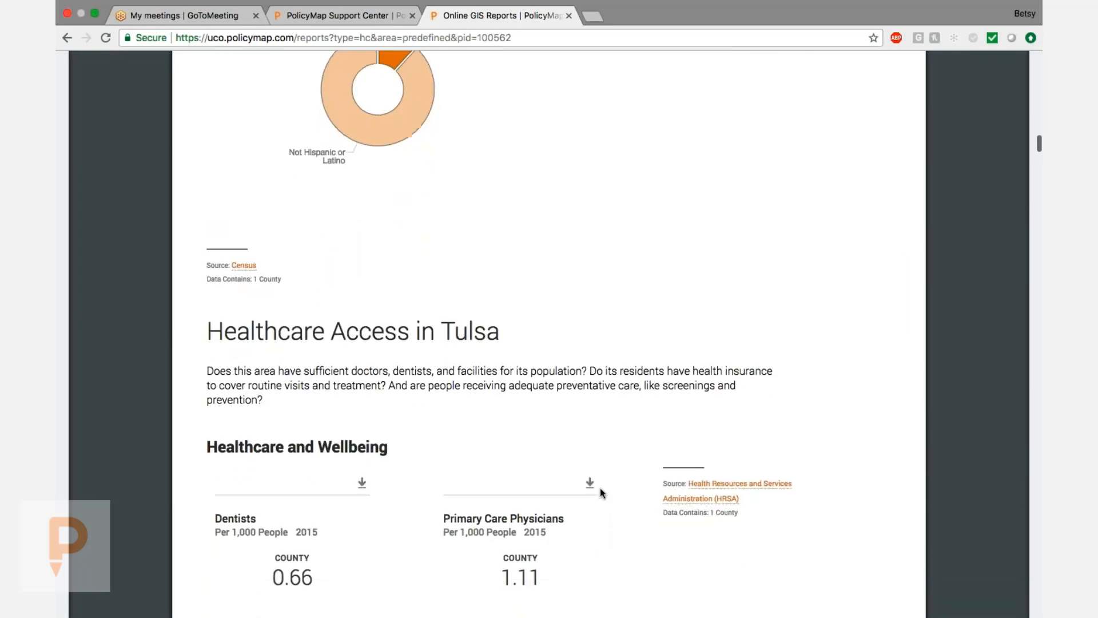
scroll(600, 488, "down", 3)
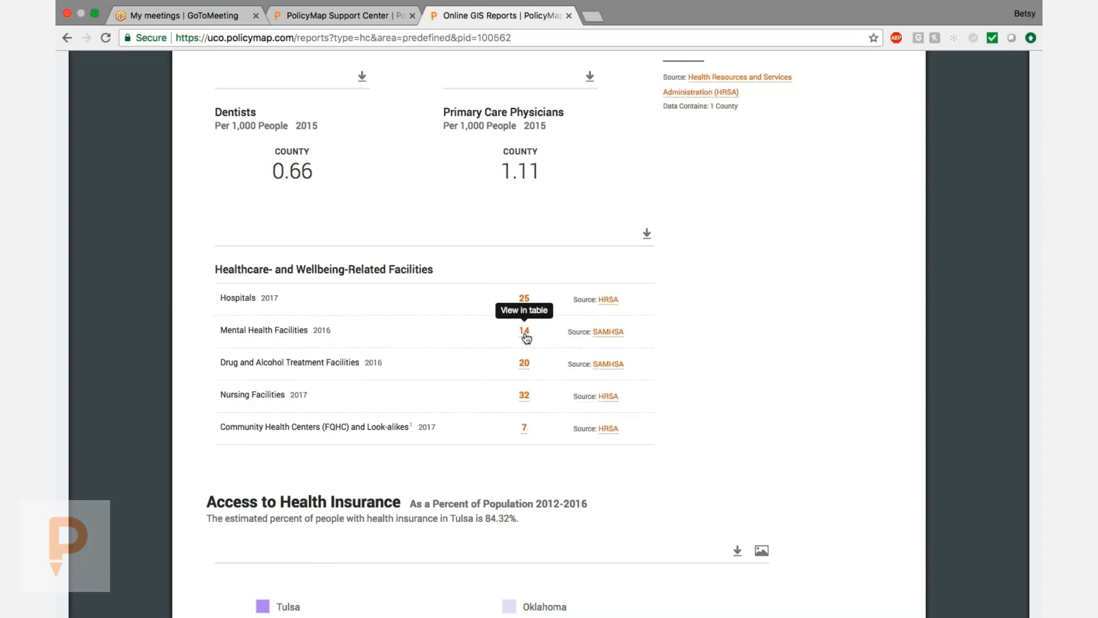
left_click(524, 396)
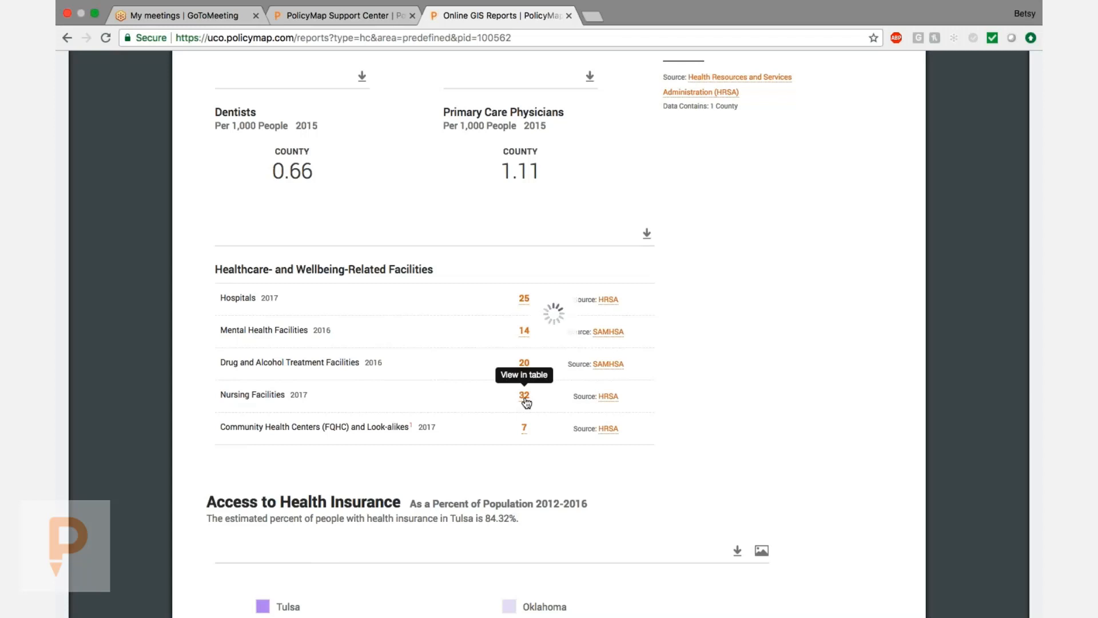
scroll(527, 402, "down", 5)
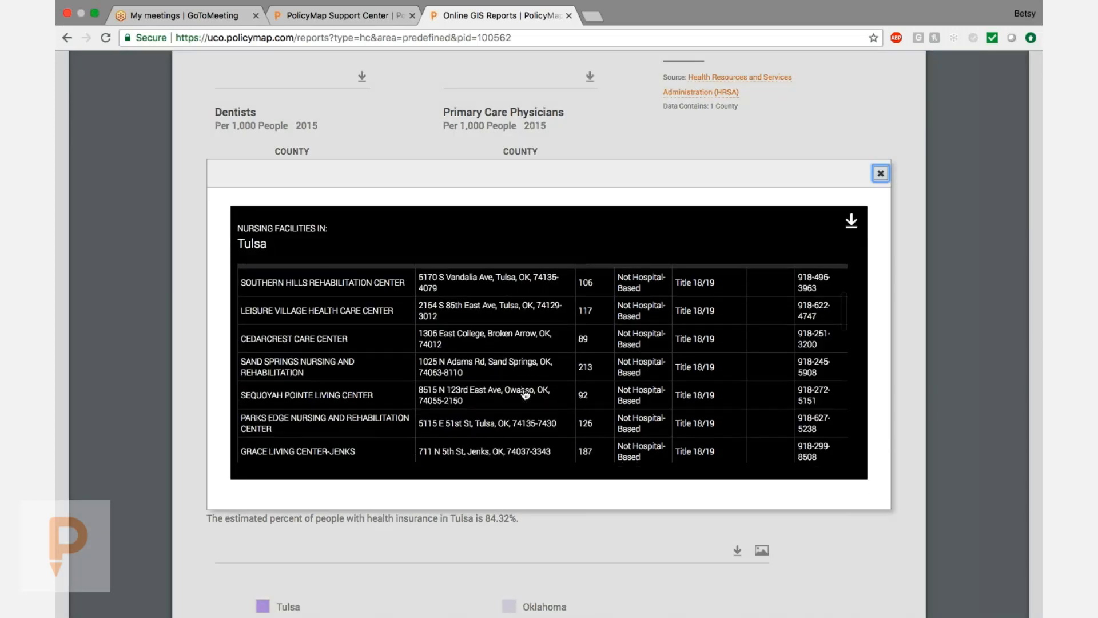
scroll(525, 395, "down", 4)
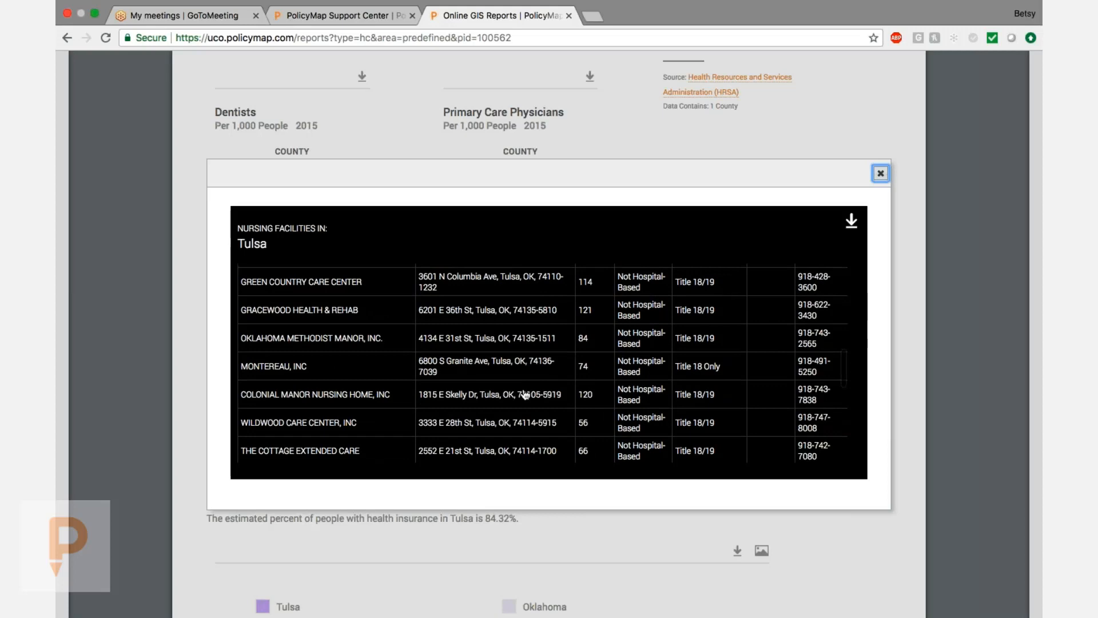
scroll(524, 394, "up", 10)
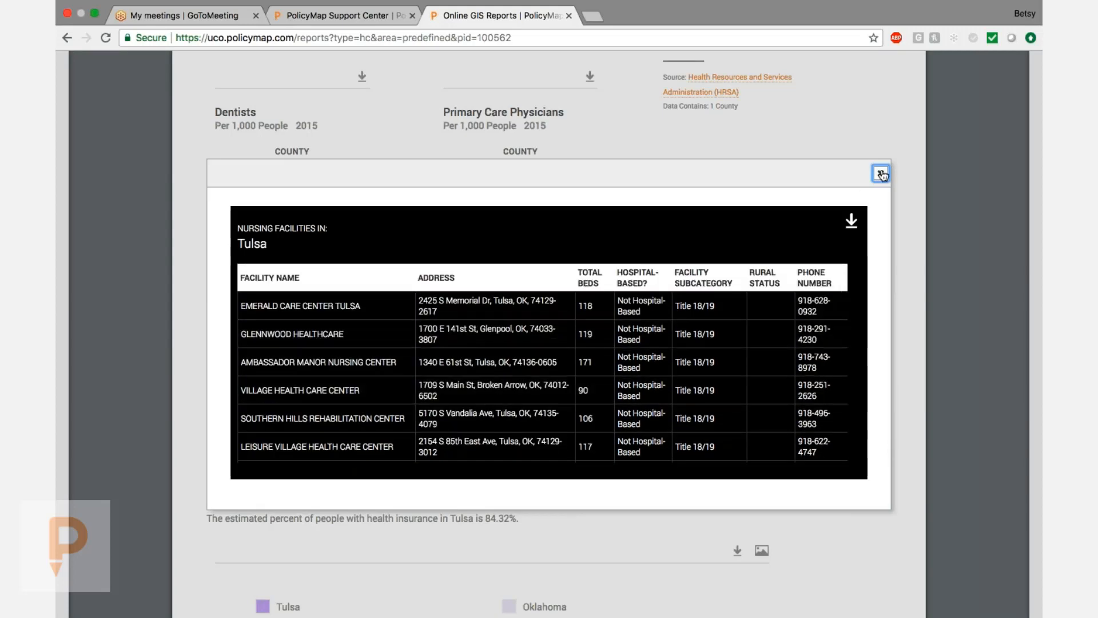
left_click(880, 174)
Step: Examine health insurance access, the medically underserved areas map and the disease screening and prevention figures
scroll(837, 298, "down", 3)
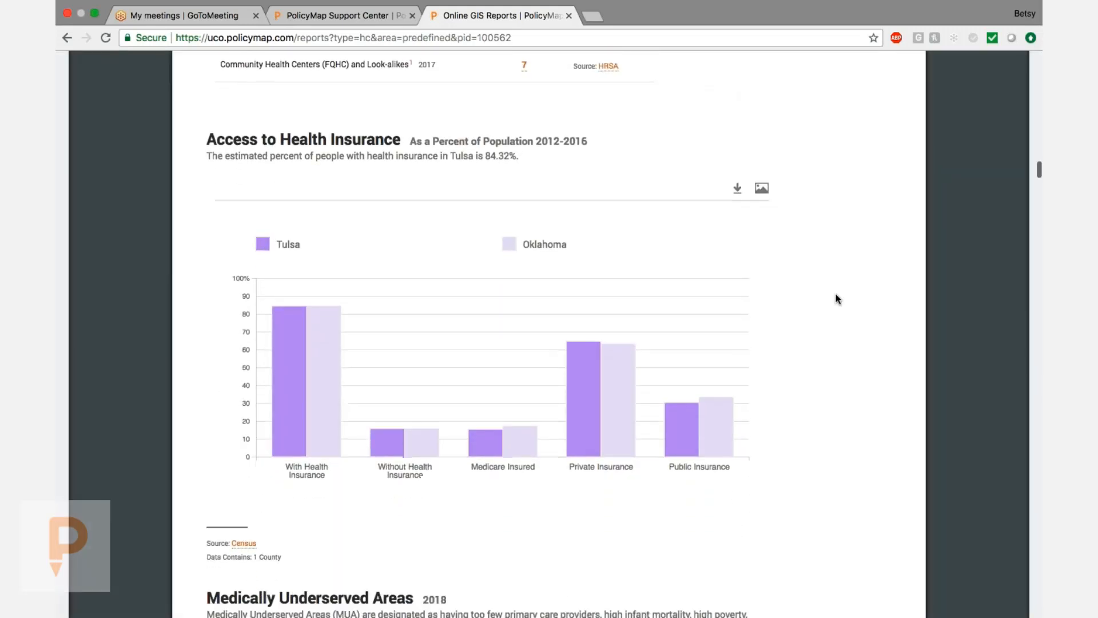
scroll(837, 298, "down", 5)
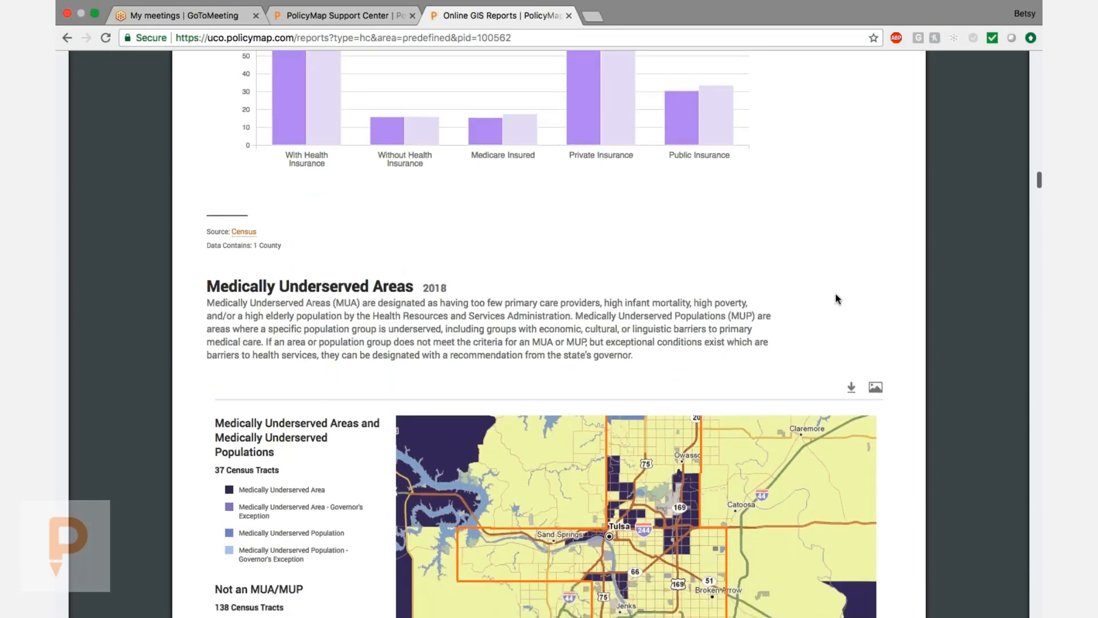
scroll(837, 298, "down", 3)
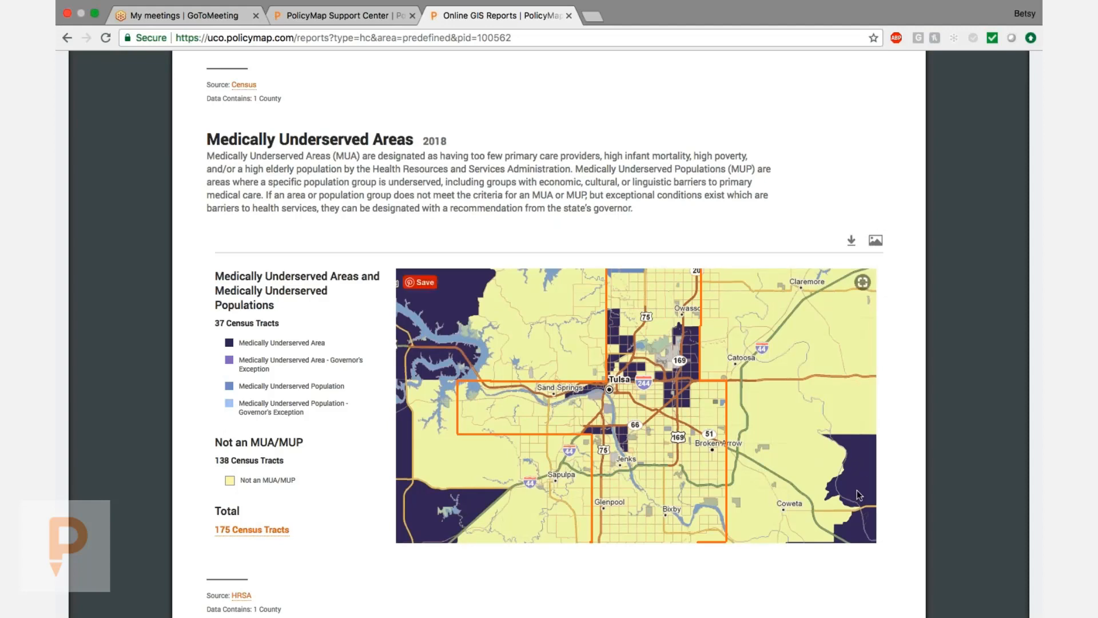
scroll(858, 494, "down", 3)
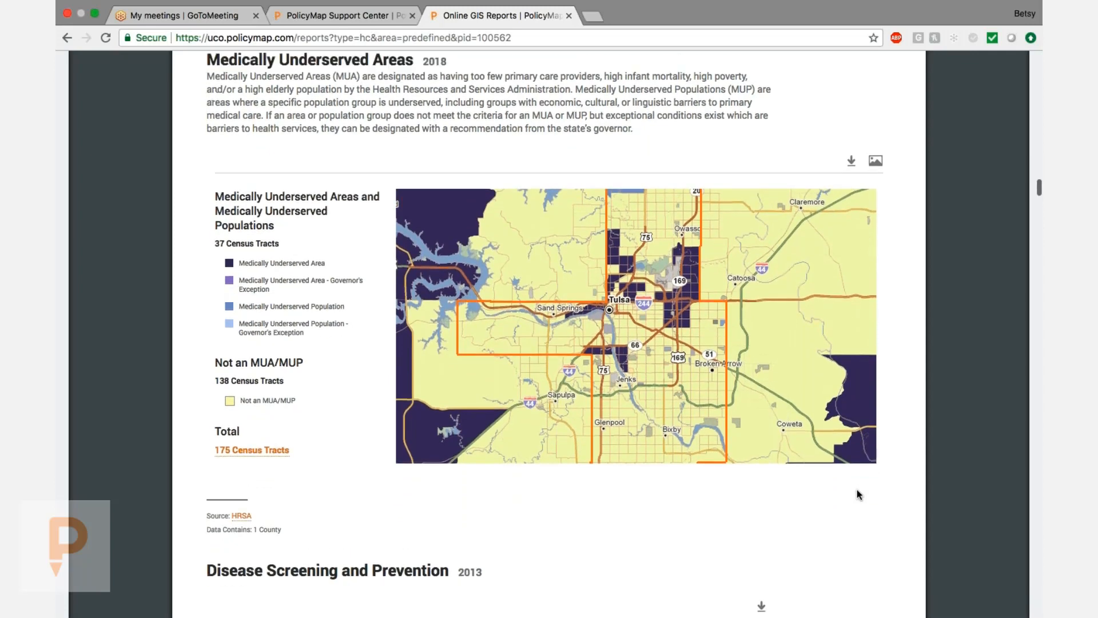
scroll(856, 490, "down", 1)
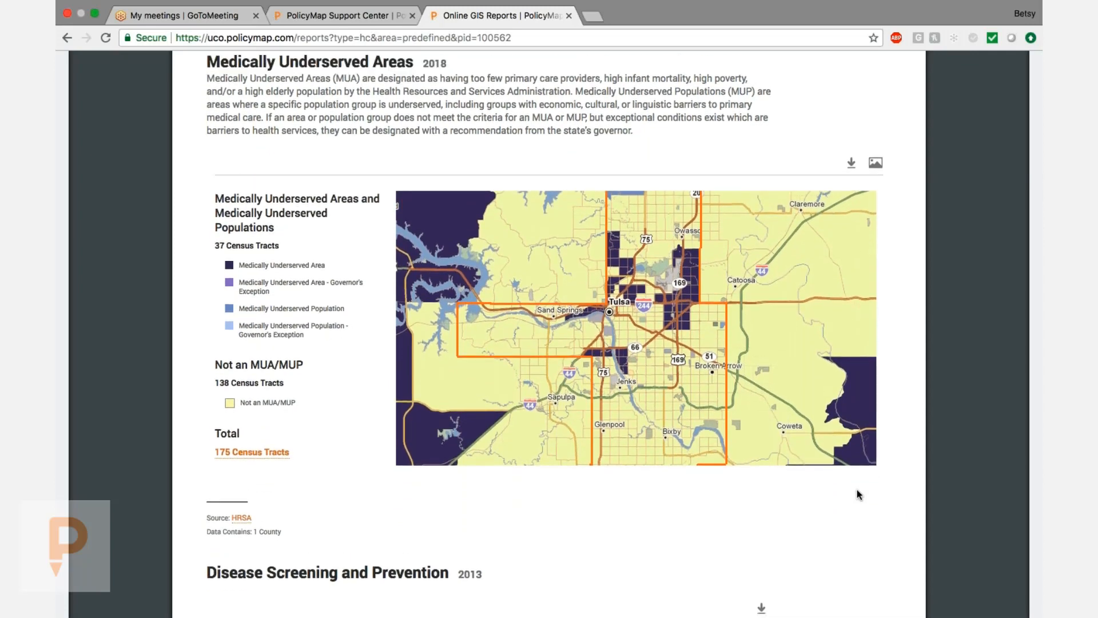
scroll(857, 489, "down", 5)
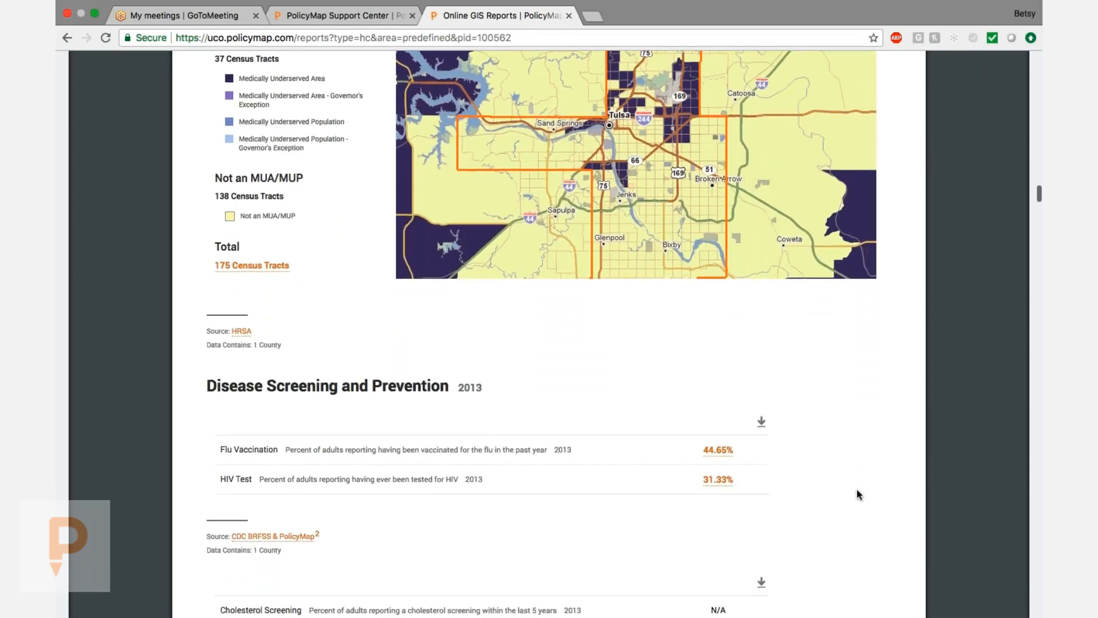
scroll(856, 493, "down", 4)
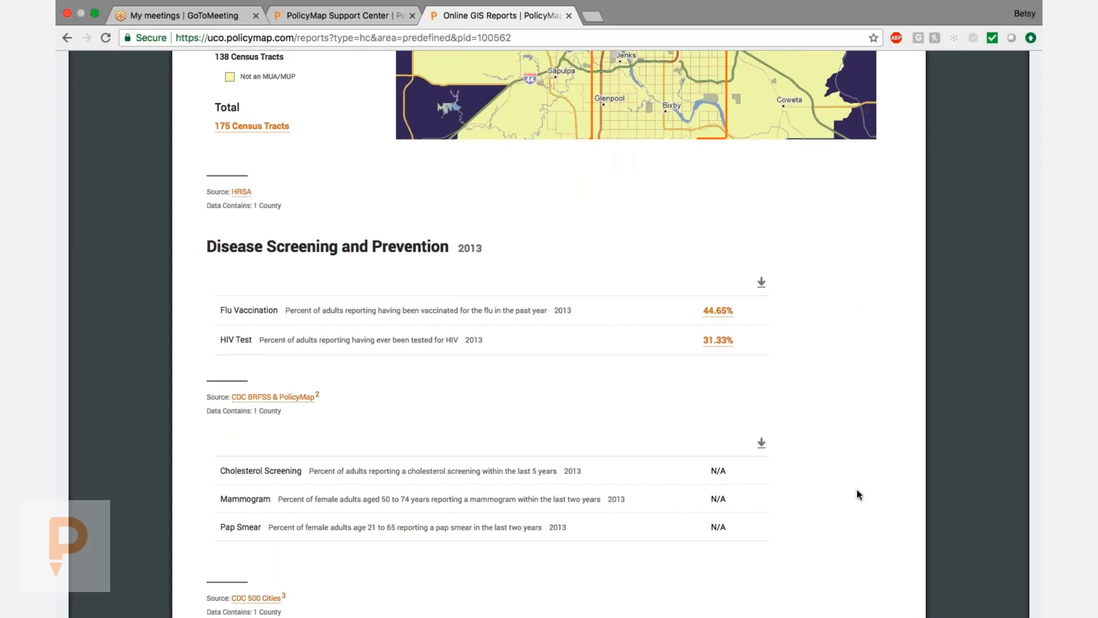
scroll(857, 494, "down", 2)
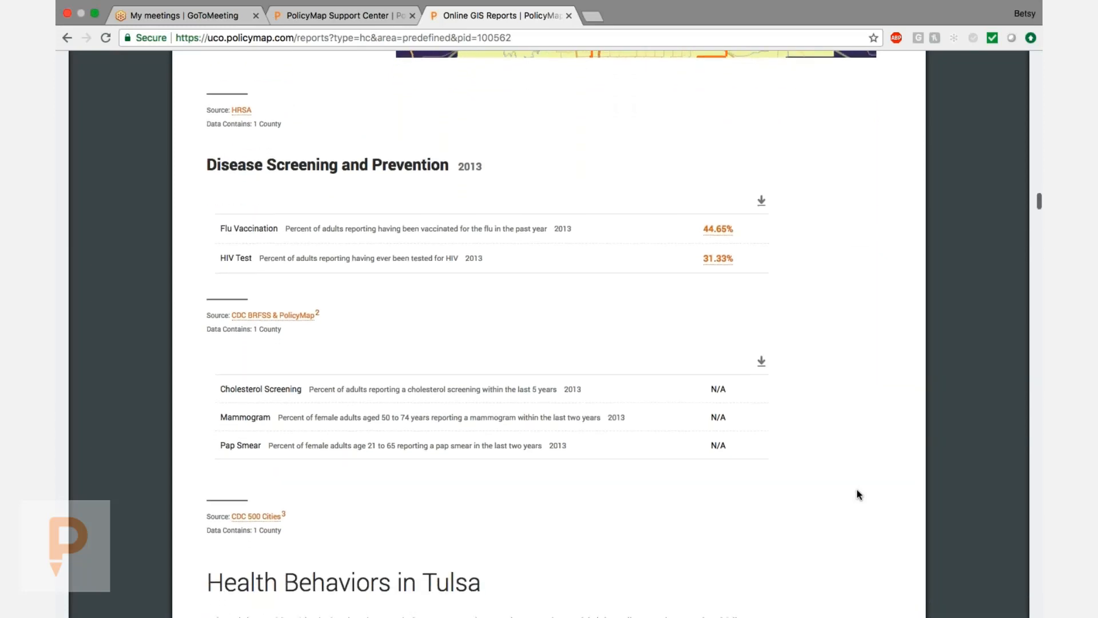
Step: Examine the Health Behaviors section and the General Health section's physical and mental health and disability data
scroll(857, 490, "down", 12)
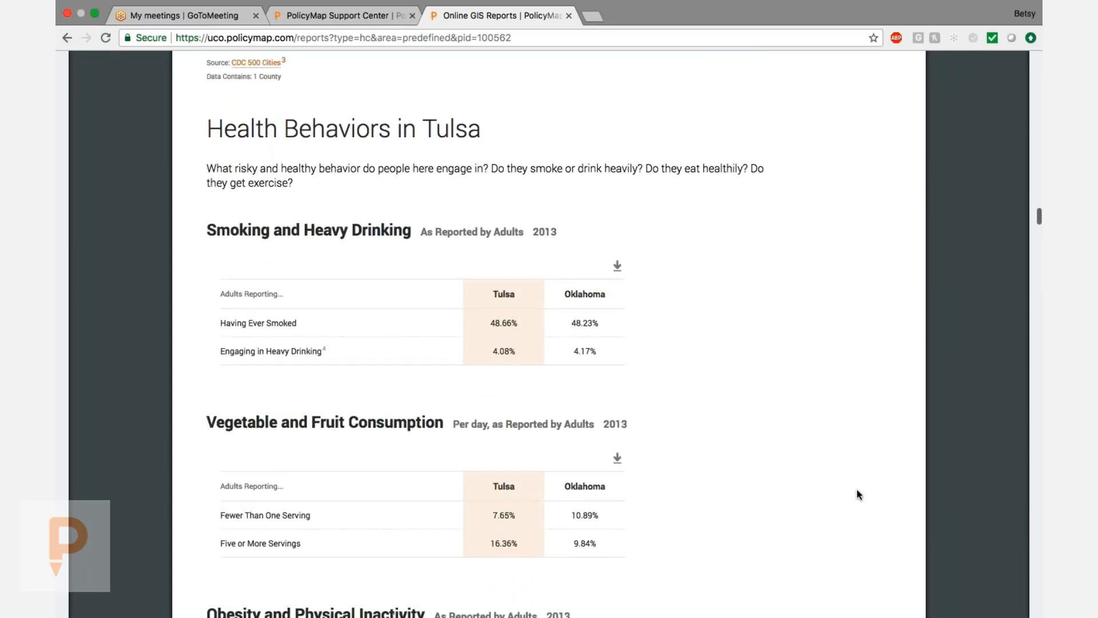
scroll(857, 492, "down", 1)
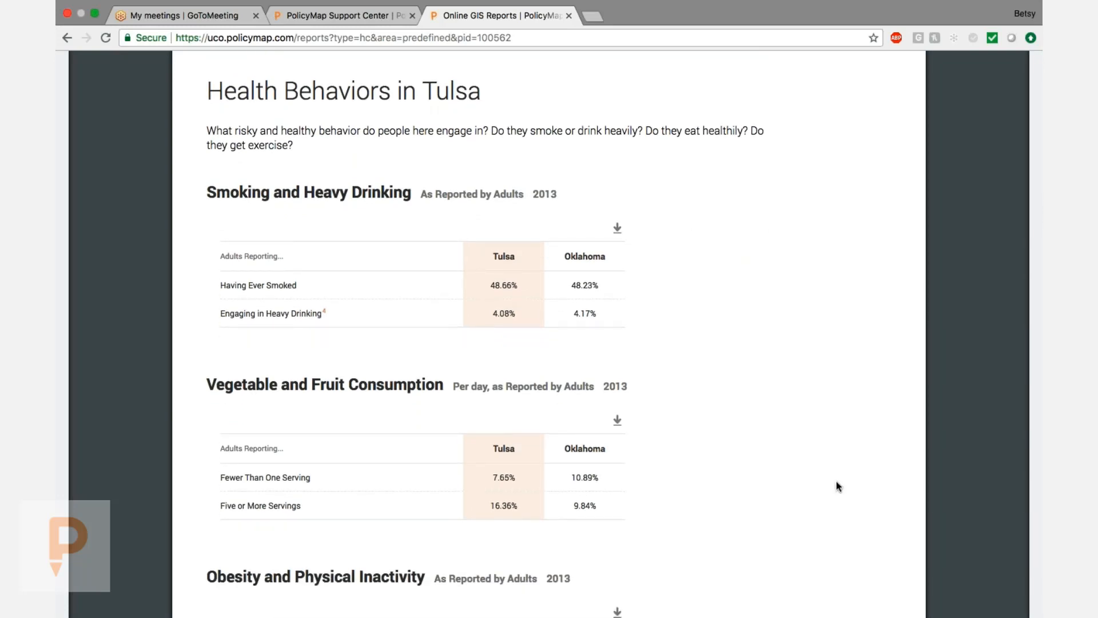
scroll(836, 482, "down", 1)
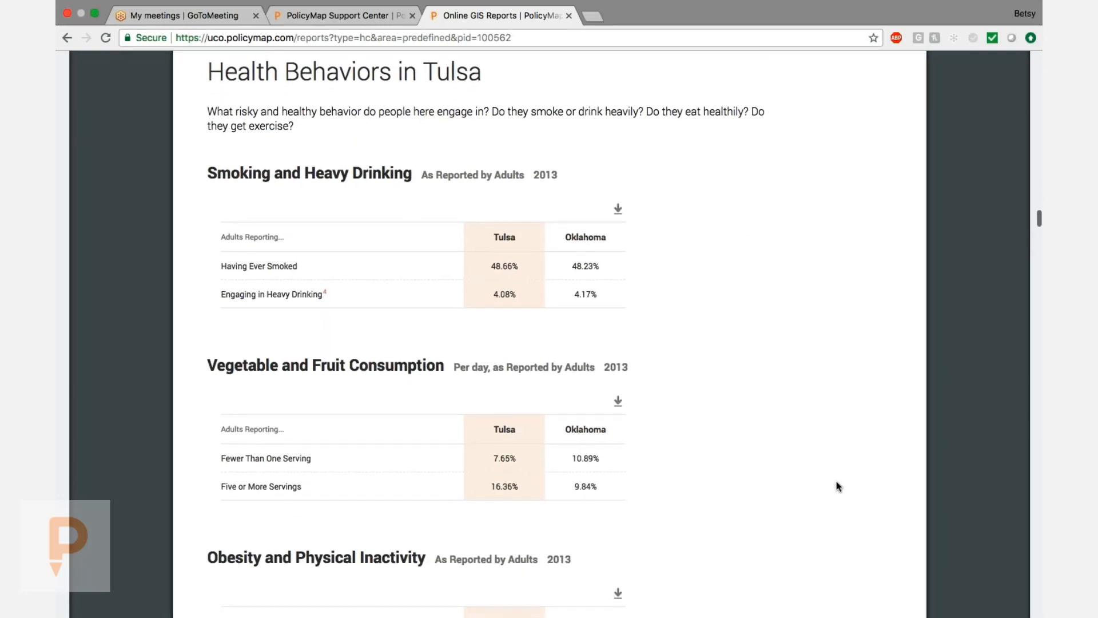
scroll(836, 482, "down", 4)
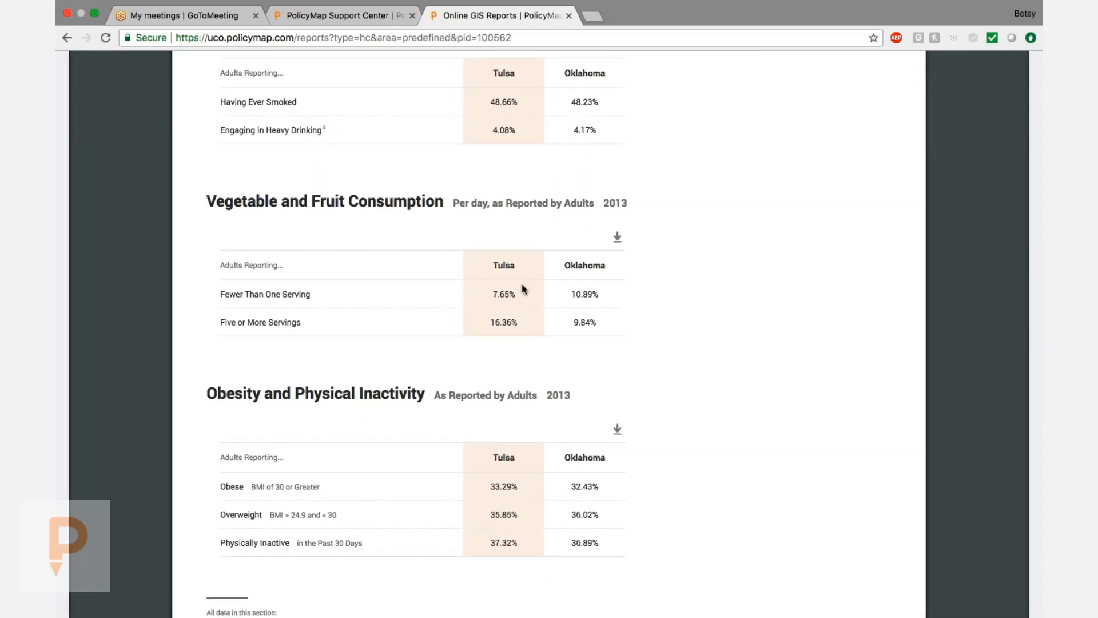
scroll(522, 284, "down", 6)
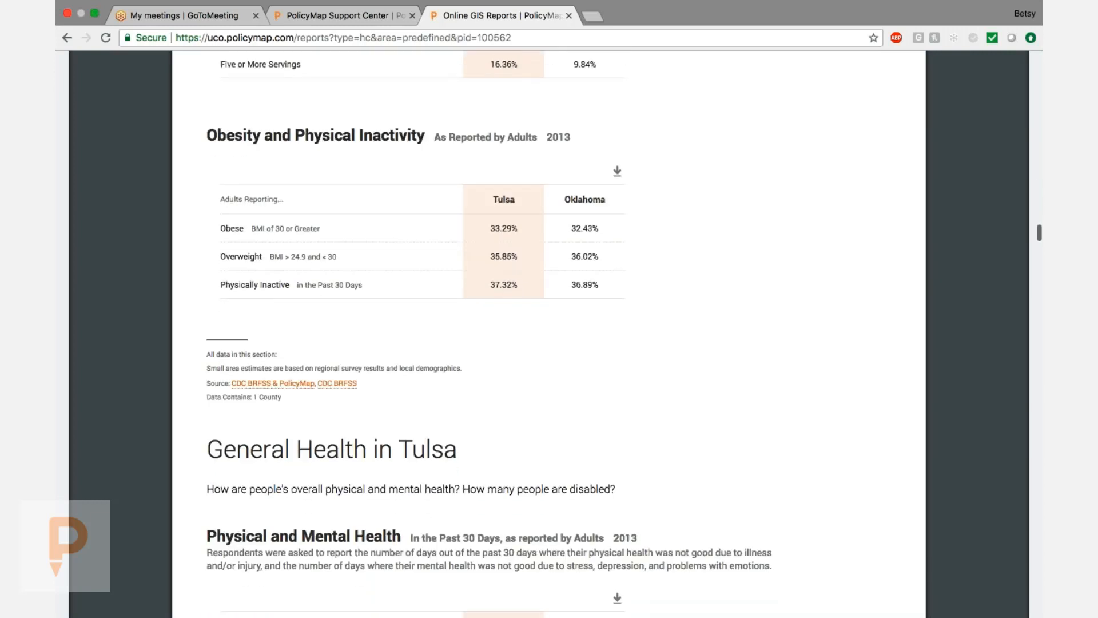
scroll(489, 334, "down", 2)
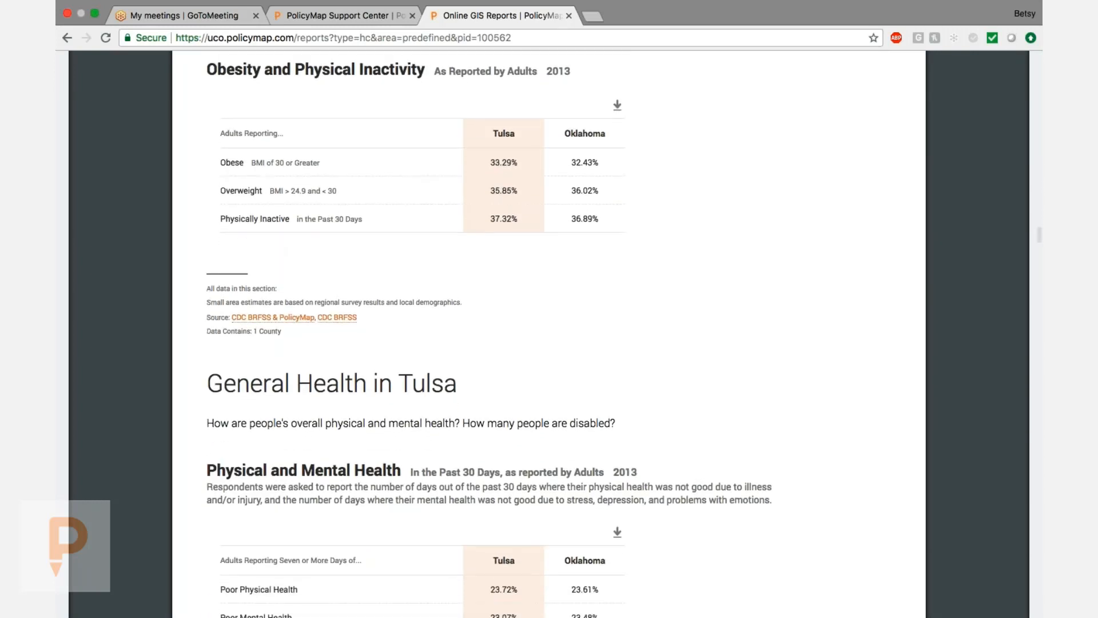
scroll(489, 334, "down", 8)
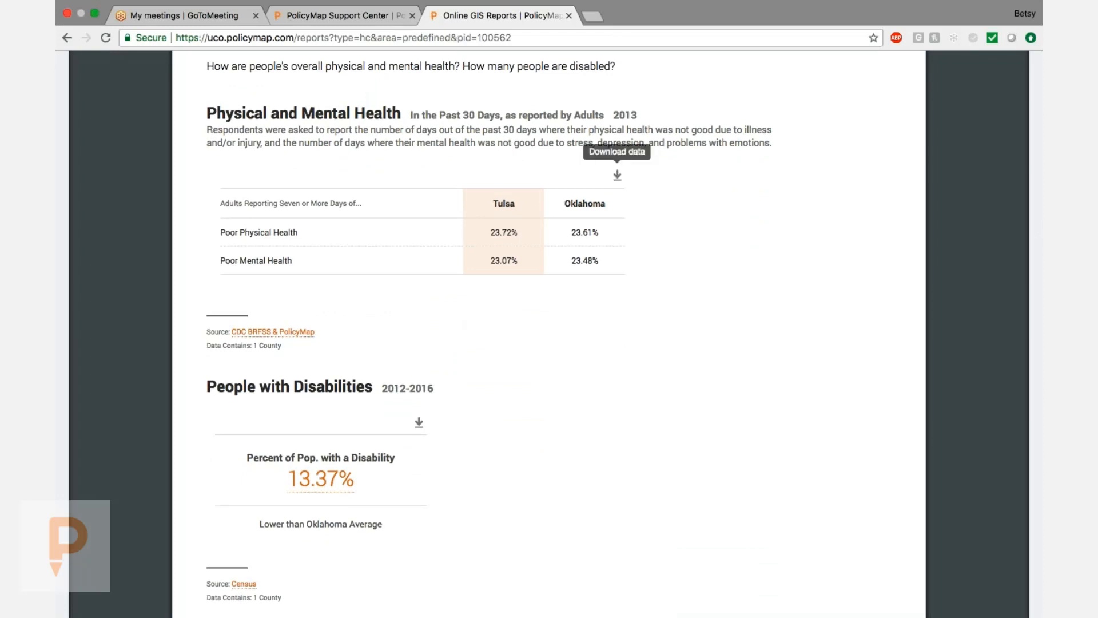
Step: Examine the Morbidity section's chronic conditions table, cancer incidence figures, HIV cases and new STD cases for Tulsa
scroll(618, 180, "down", 10)
scroll(487, 330, "down", 5)
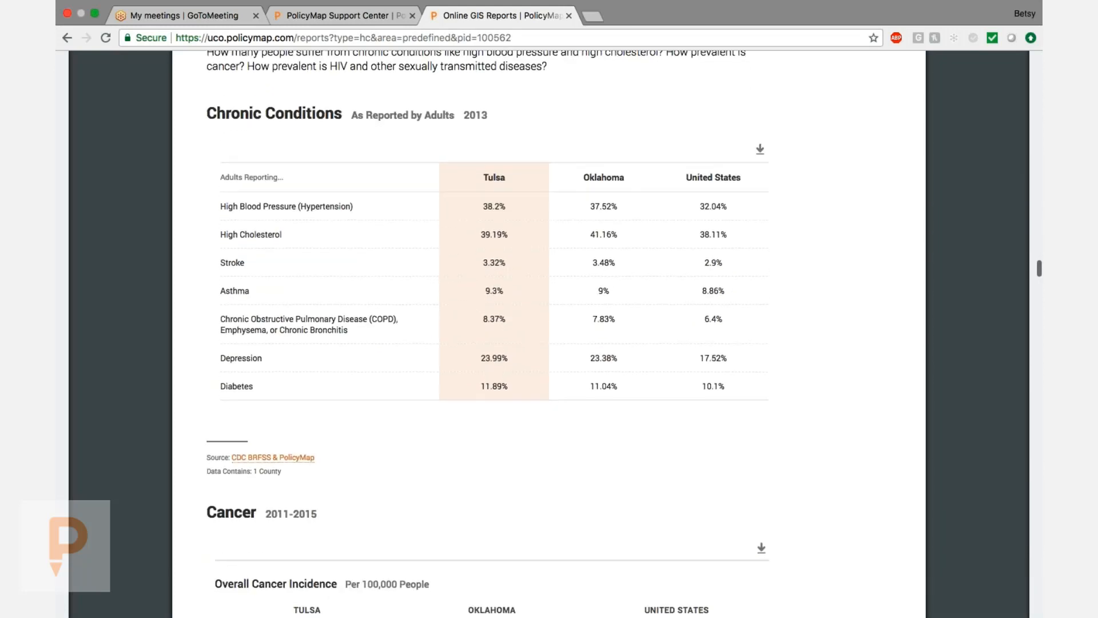
scroll(531, 406, "down", 1)
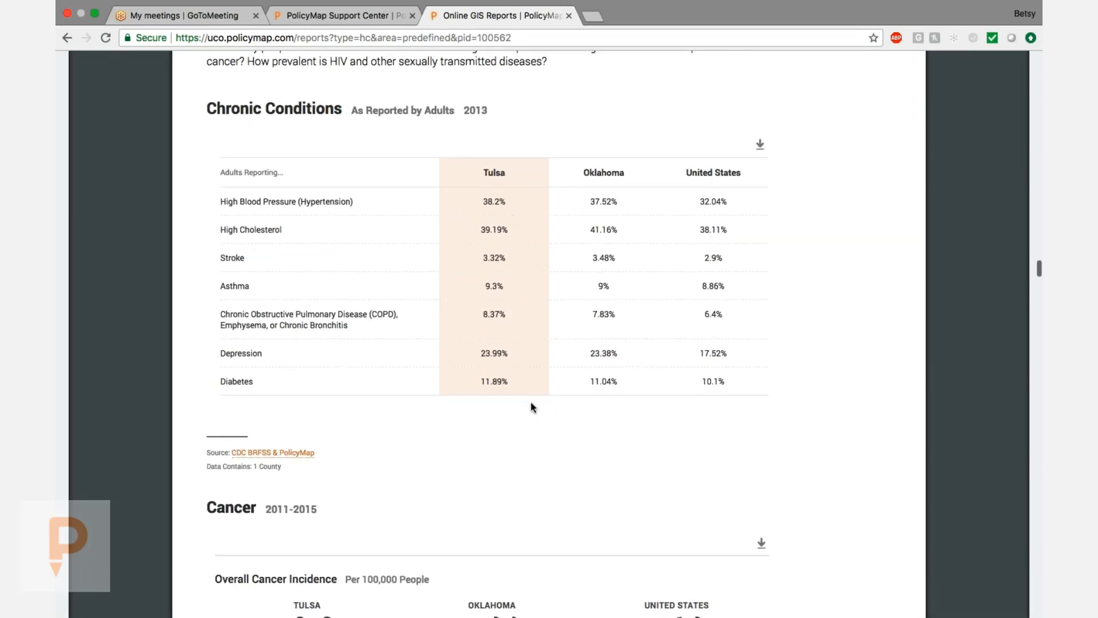
scroll(531, 407, "down", 10)
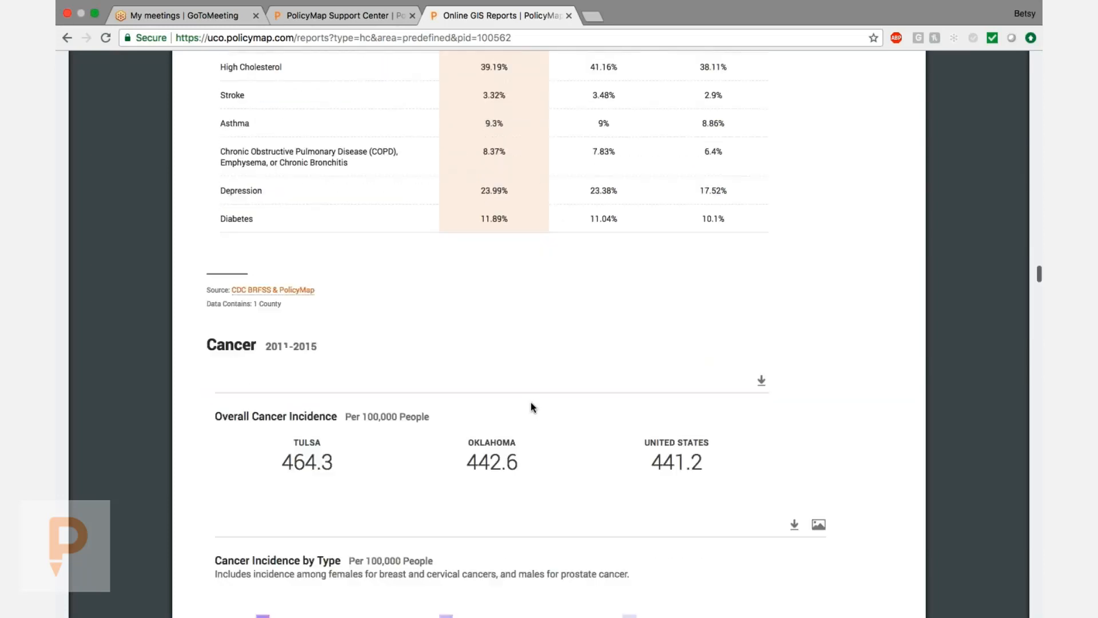
scroll(530, 407, "down", 15)
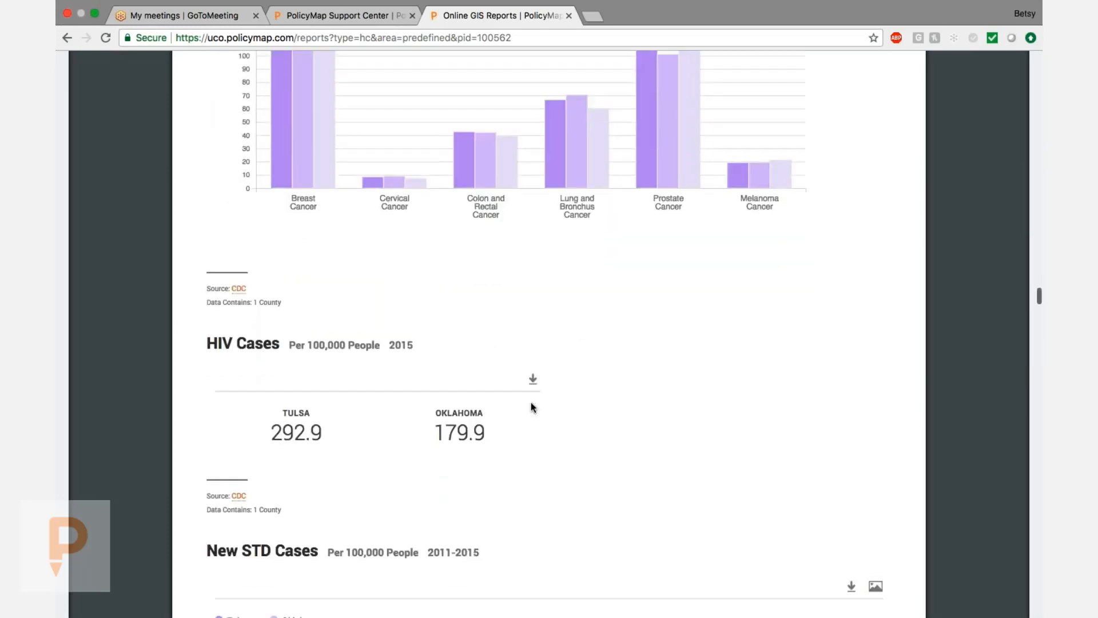
scroll(531, 403, "down", 8)
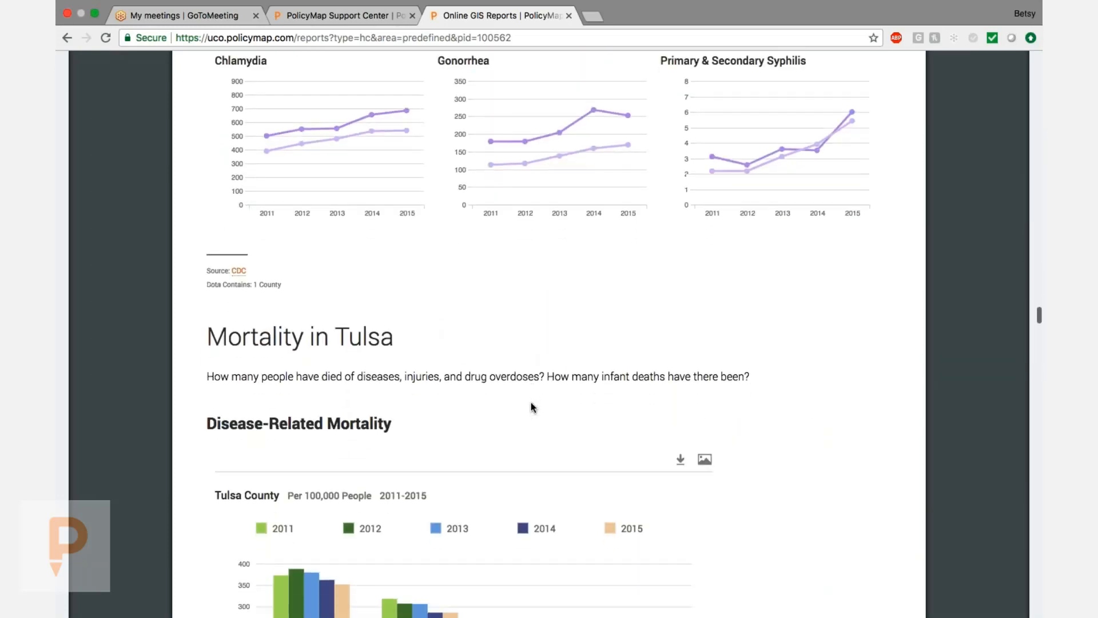
Step: Read the Disease-Related Mortality chart's values for cancer, coronary heart disease, chronic lower respiratory disease and stroke
mouse_move(272, 409)
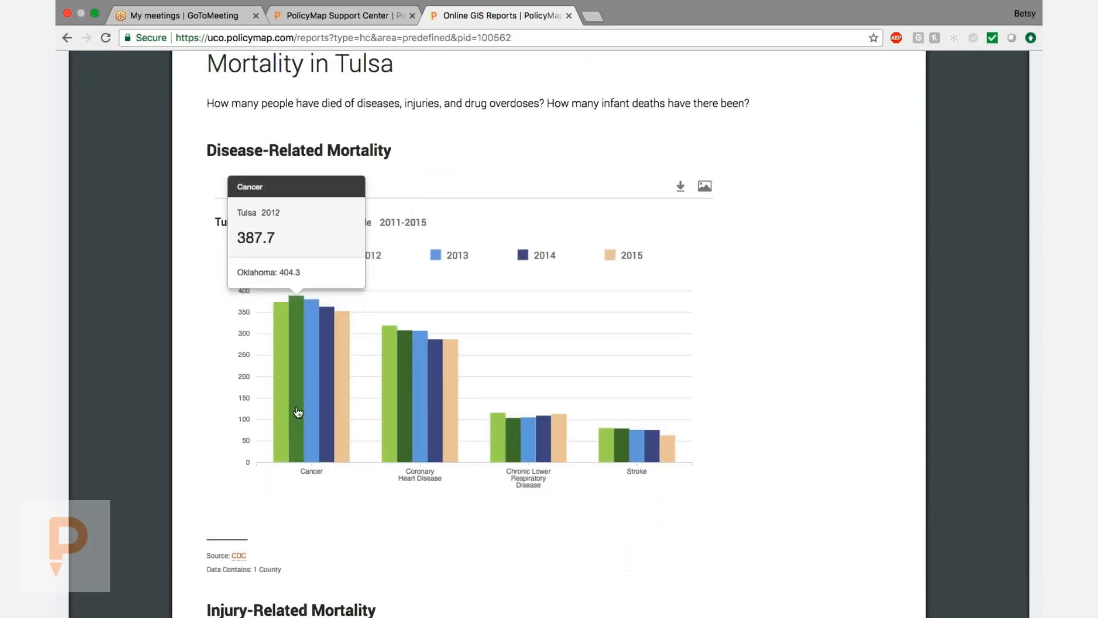
mouse_move(348, 430)
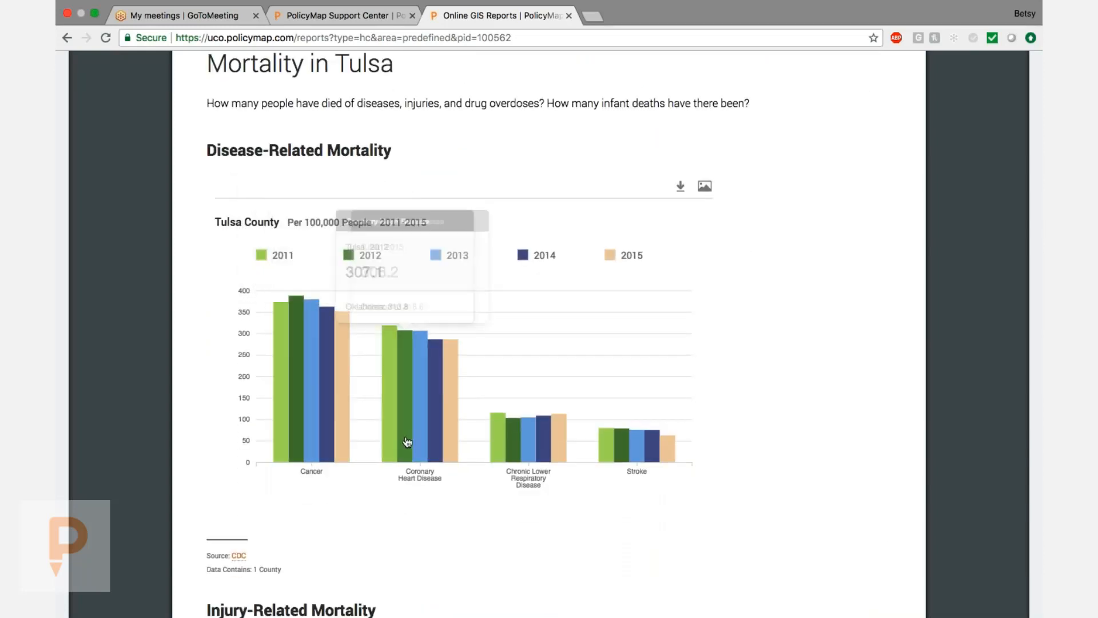
mouse_move(391, 445)
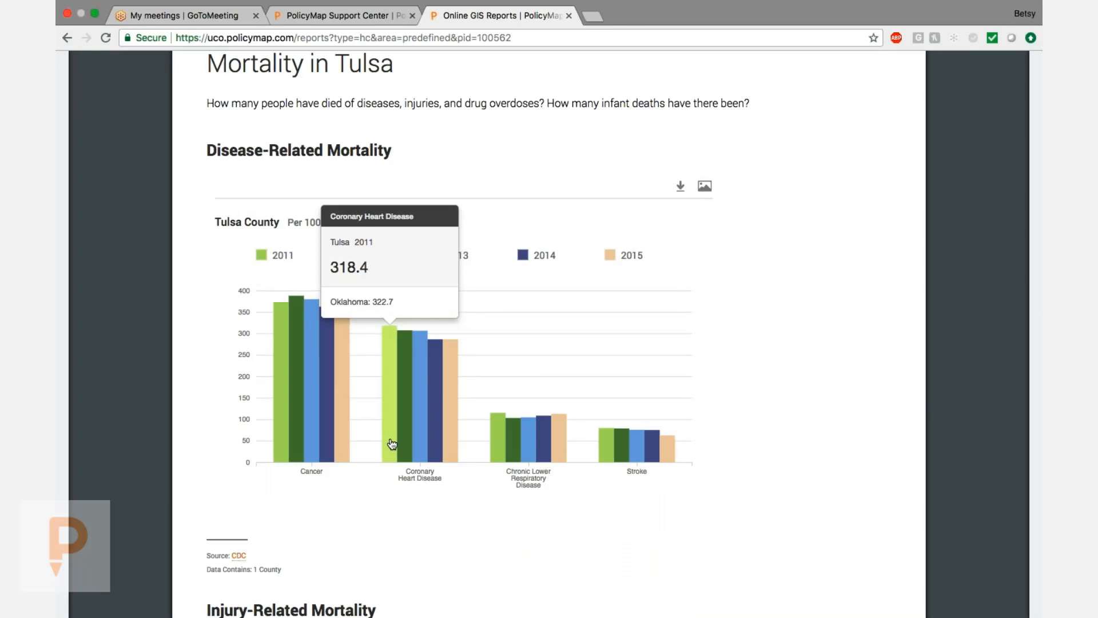
mouse_move(501, 444)
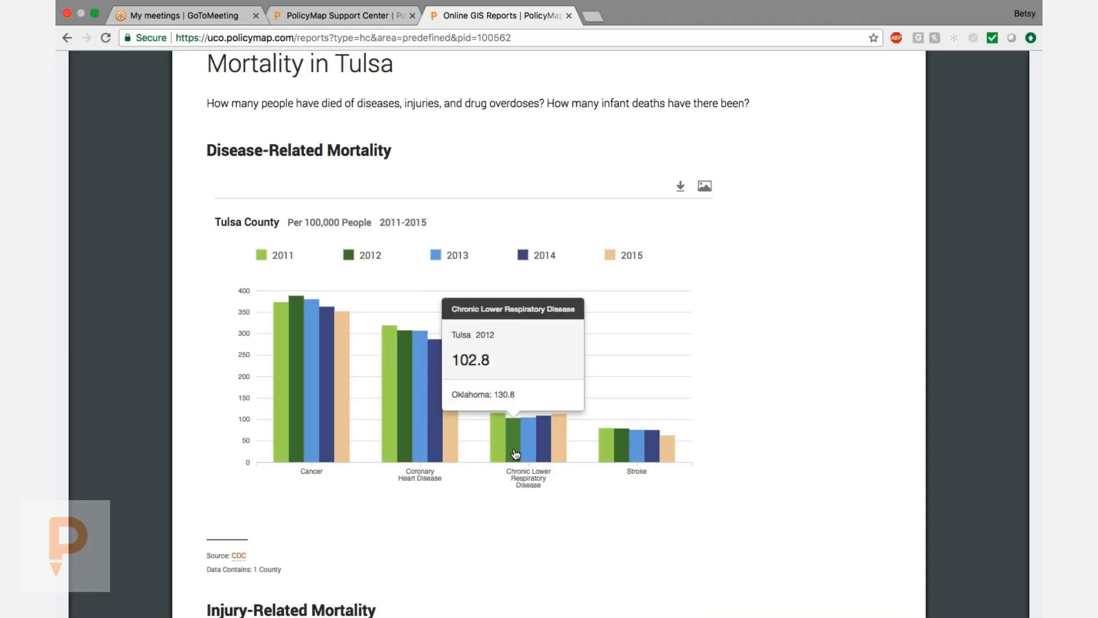
mouse_move(568, 456)
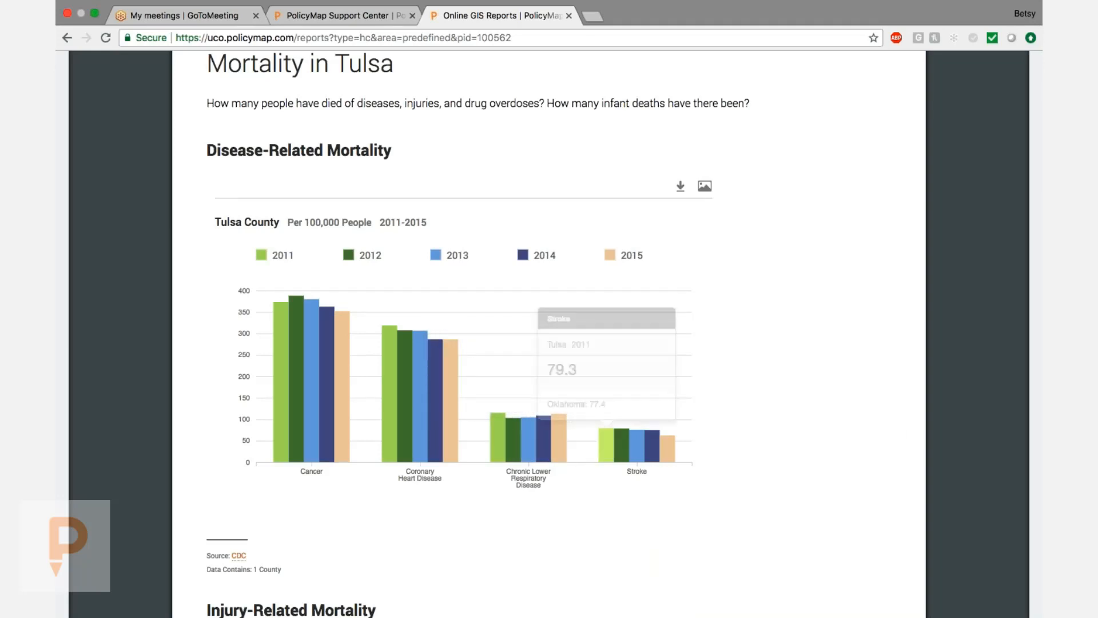
Step: Examine the injury-related mortality, drug overdose deaths and infant mortality charts for Tulsa County
scroll(609, 455, "down", 10)
scroll(609, 454, "down", 10)
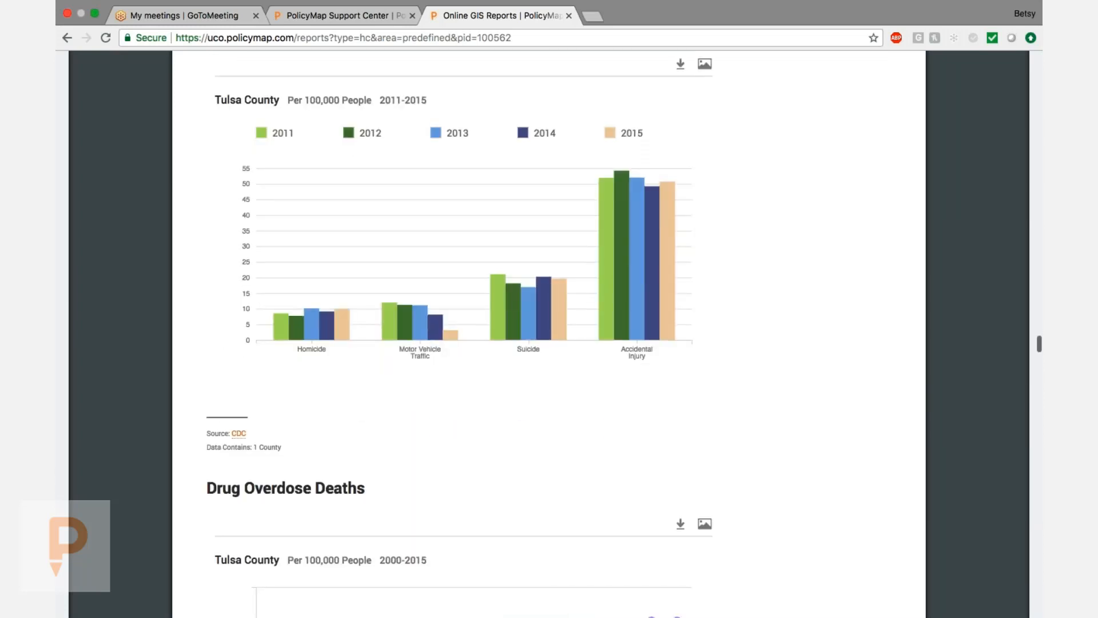
scroll(609, 455, "down", 5)
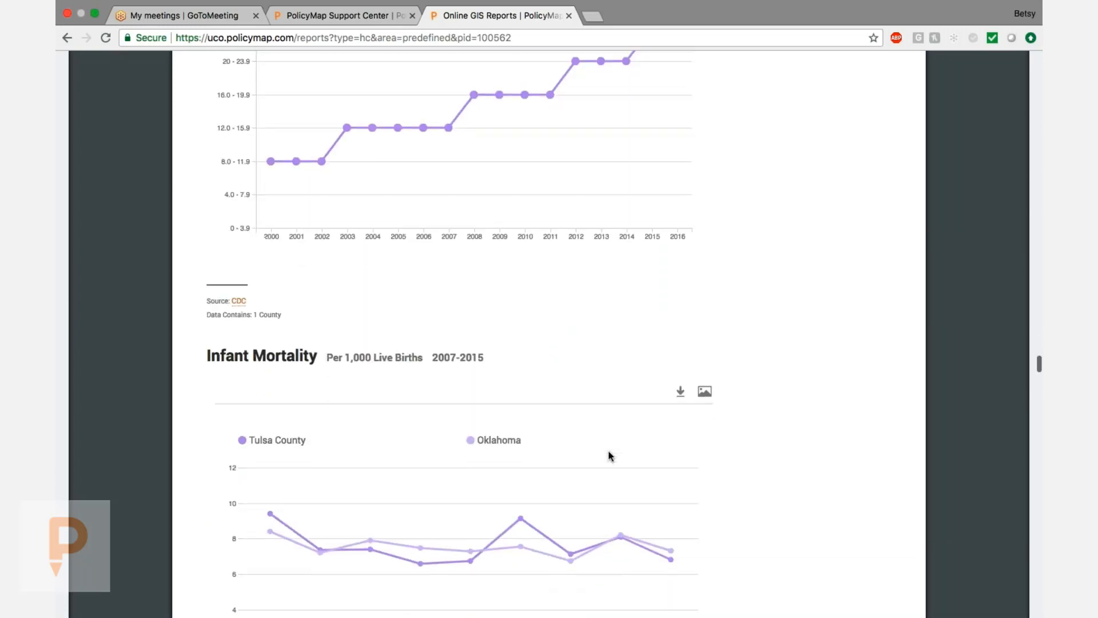
scroll(610, 456, "down", 7)
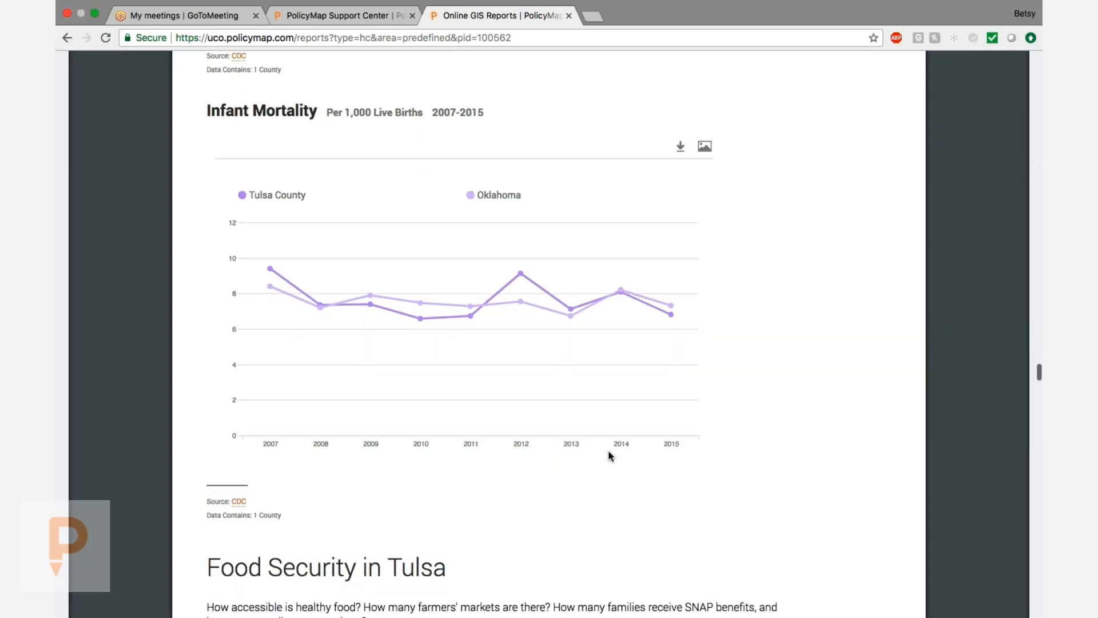
Step: Examine the Food Security section's farmers' markets and SNAP retail map, SNAP benefits figures and Low Access Tracts map
scroll(610, 455, "down", 3)
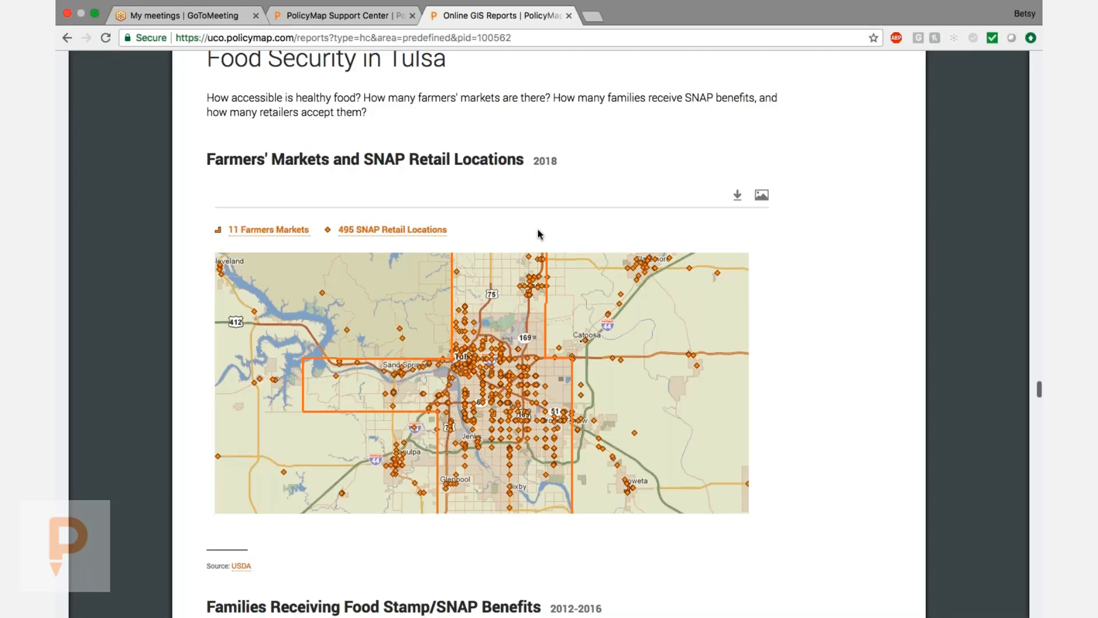
scroll(729, 263, "down", 6)
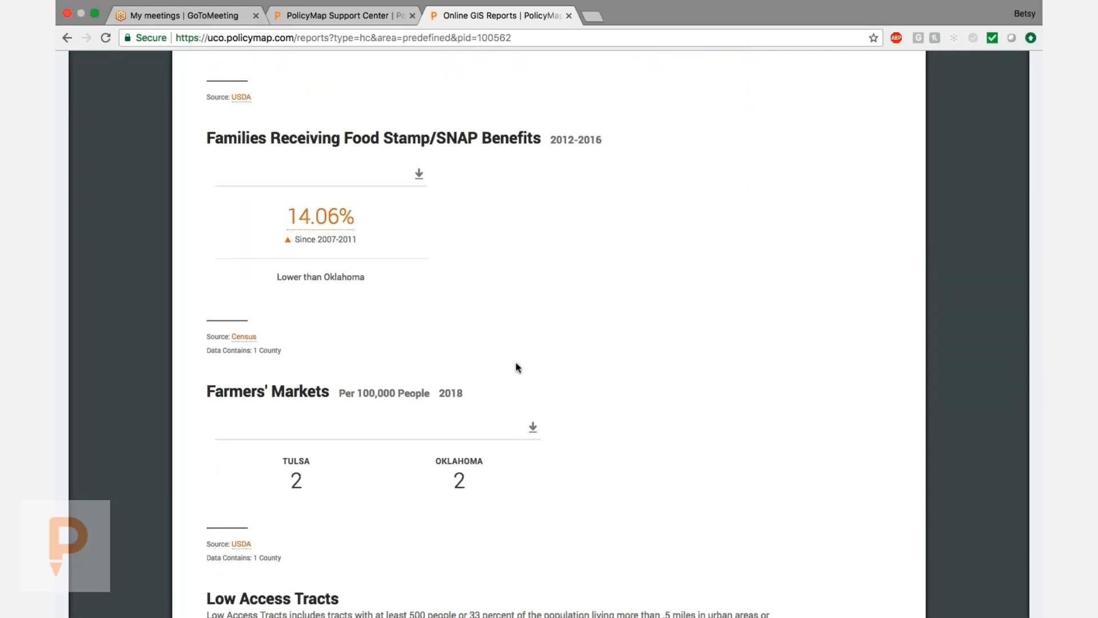
scroll(515, 366, "down", 5)
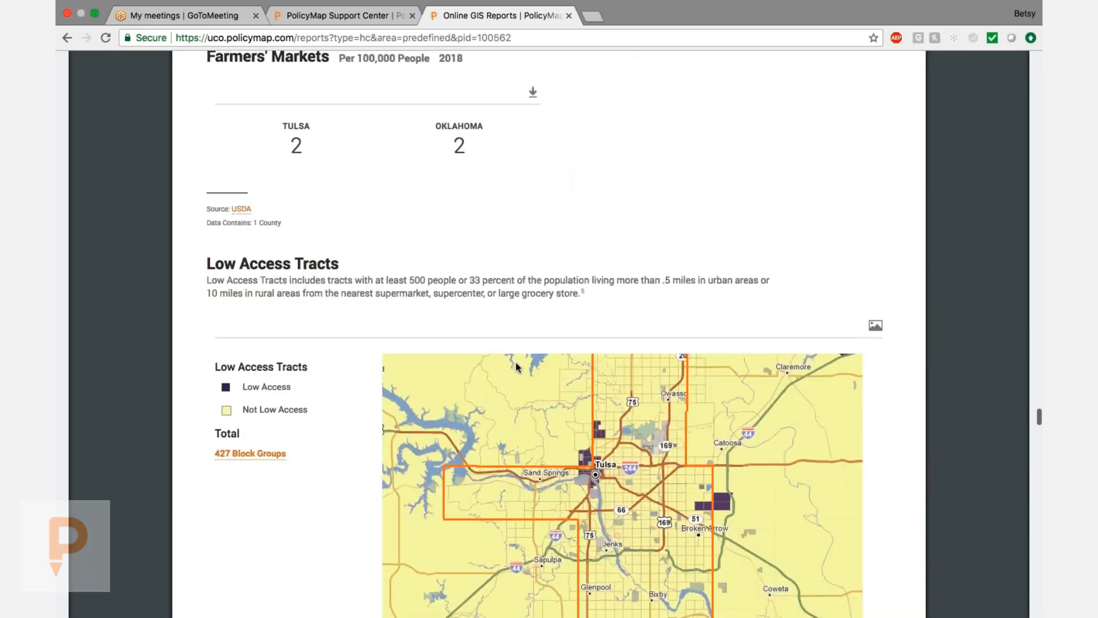
scroll(516, 368, "down", 3)
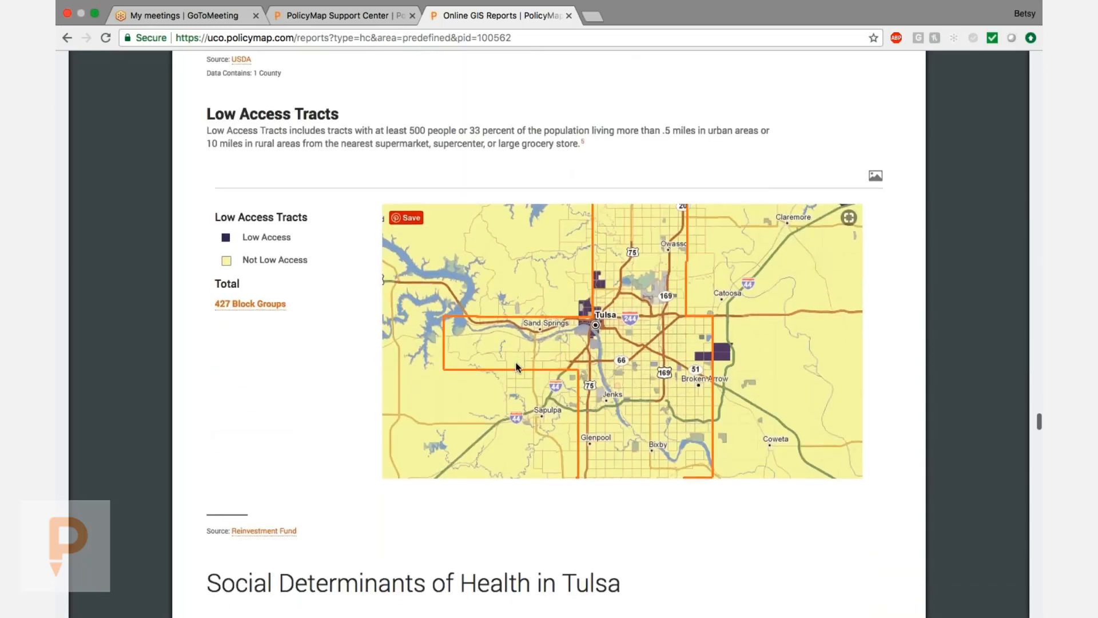
Step: Examine reported crime, educational attainment, incomes, poverty and employment in the Social Determinants of Health section
scroll(516, 366, "down", 9)
scroll(516, 363, "down", 1)
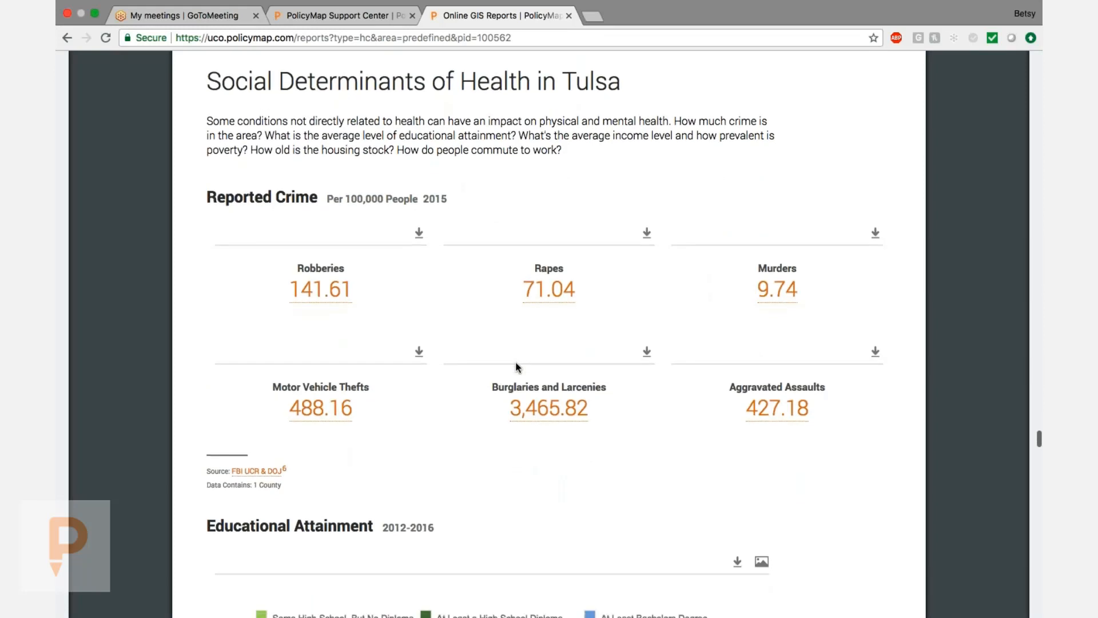
scroll(515, 363, "up", 3)
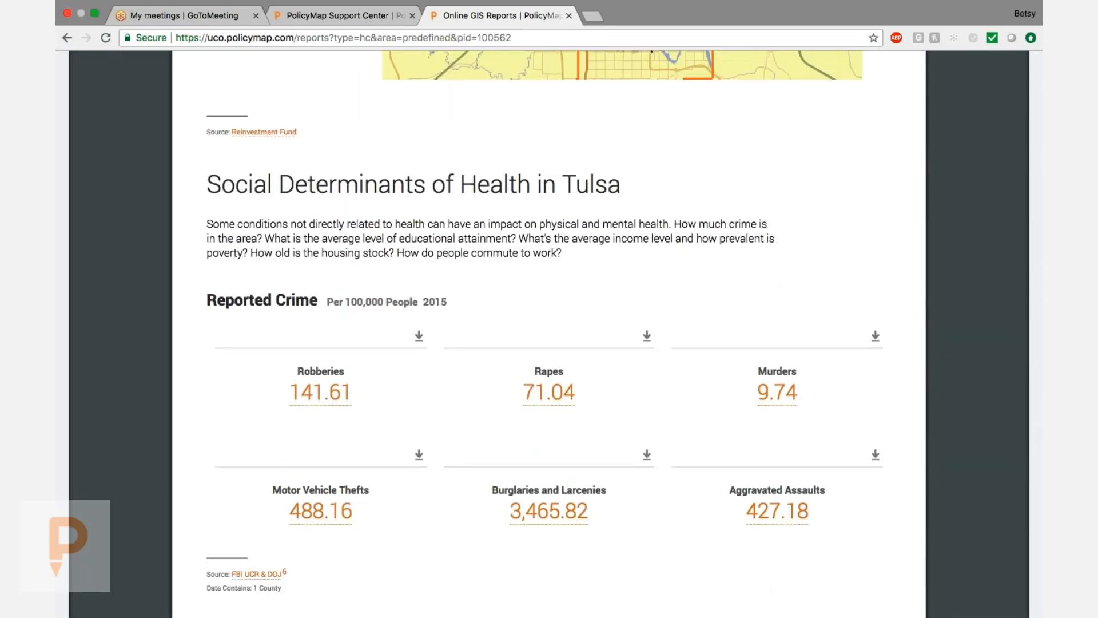
scroll(549, 332, "down", 9)
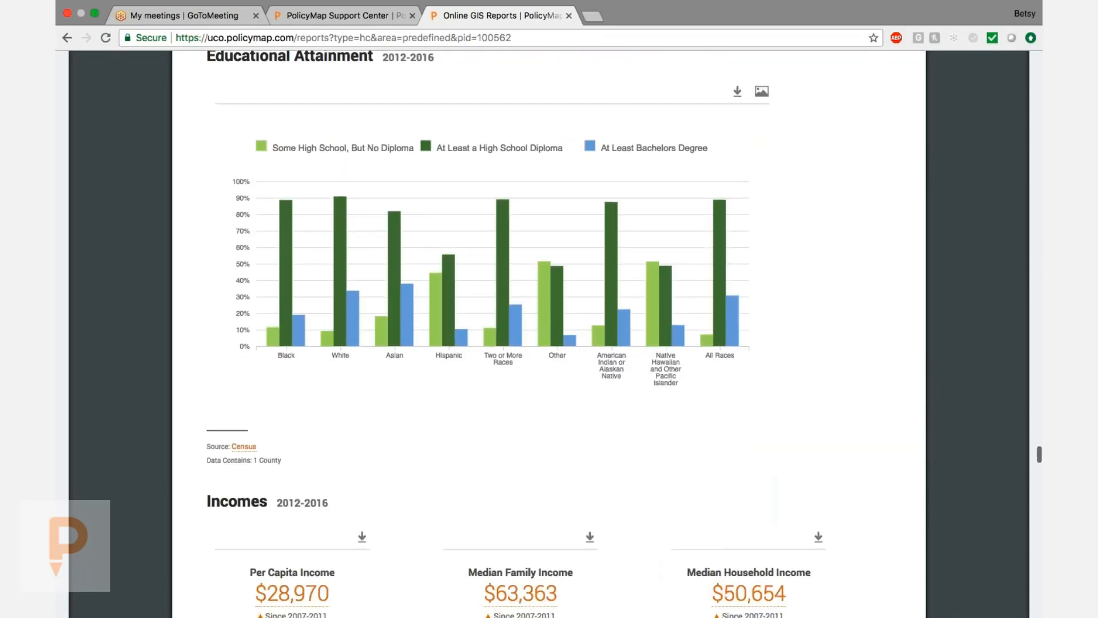
scroll(549, 332, "up", 2)
scroll(549, 332, "down", 10)
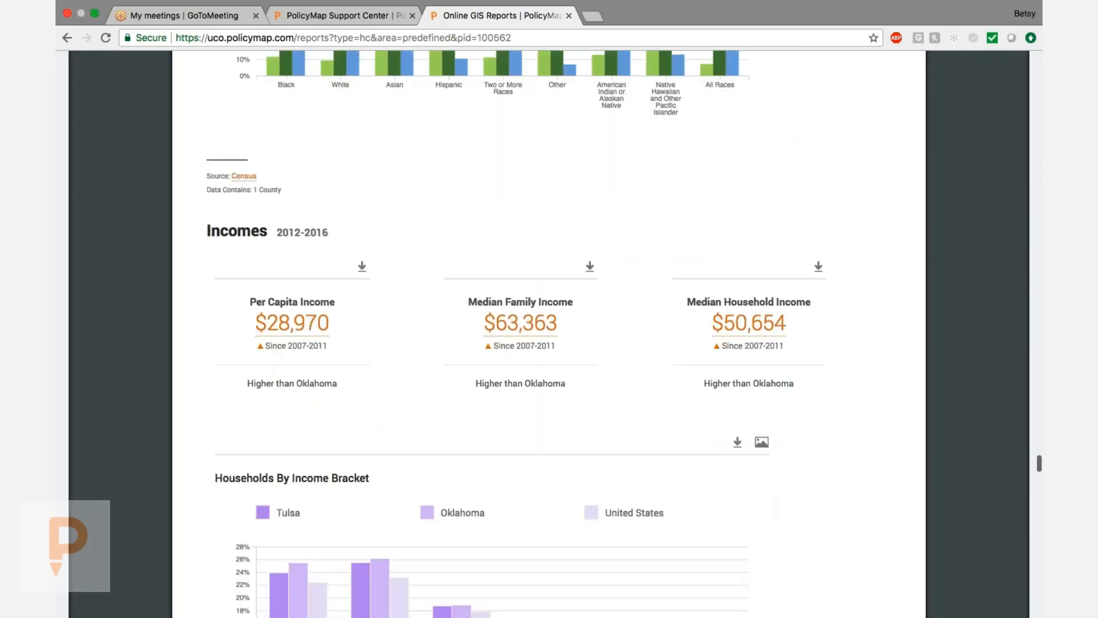
scroll(517, 358, "down", 14)
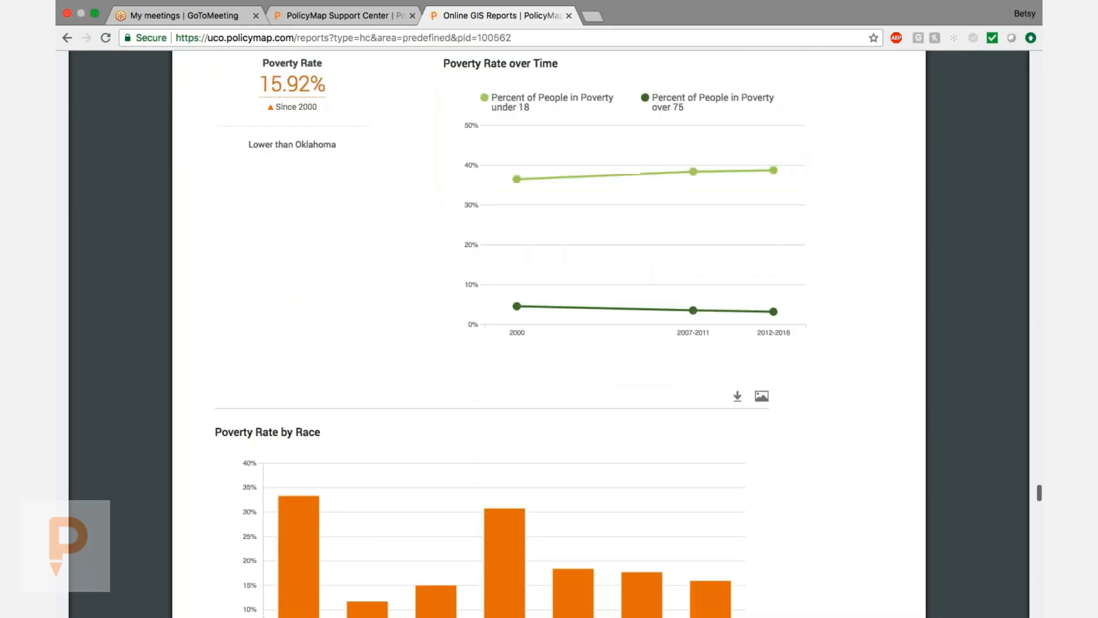
scroll(518, 362, "down", 16)
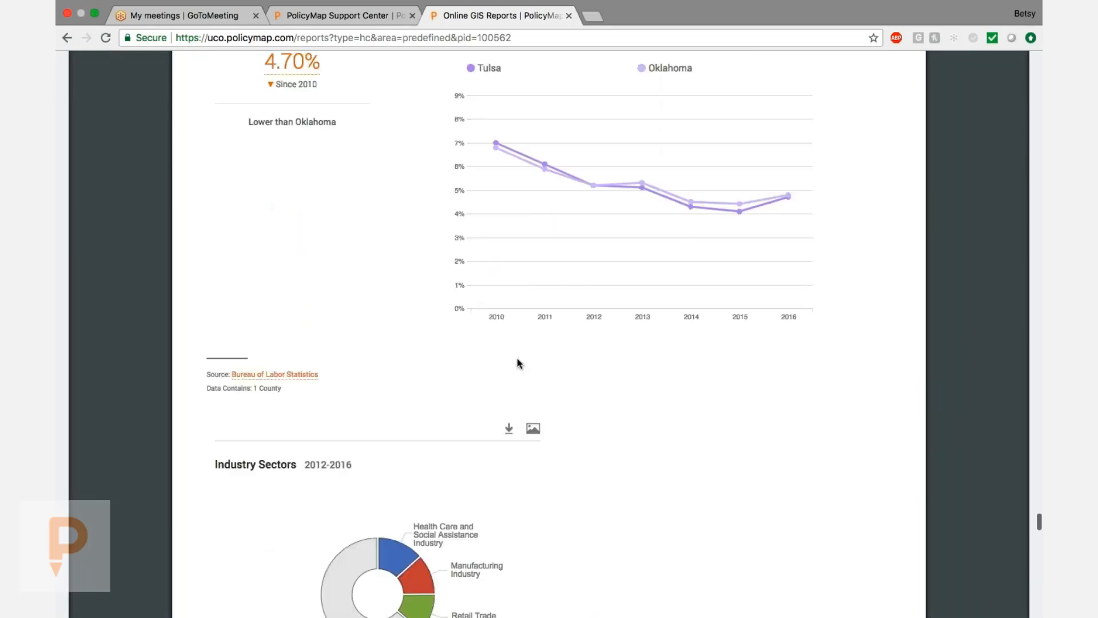
Step: Examine the housing and transportation data through to the report's endnotes
scroll(517, 358, "down", 12)
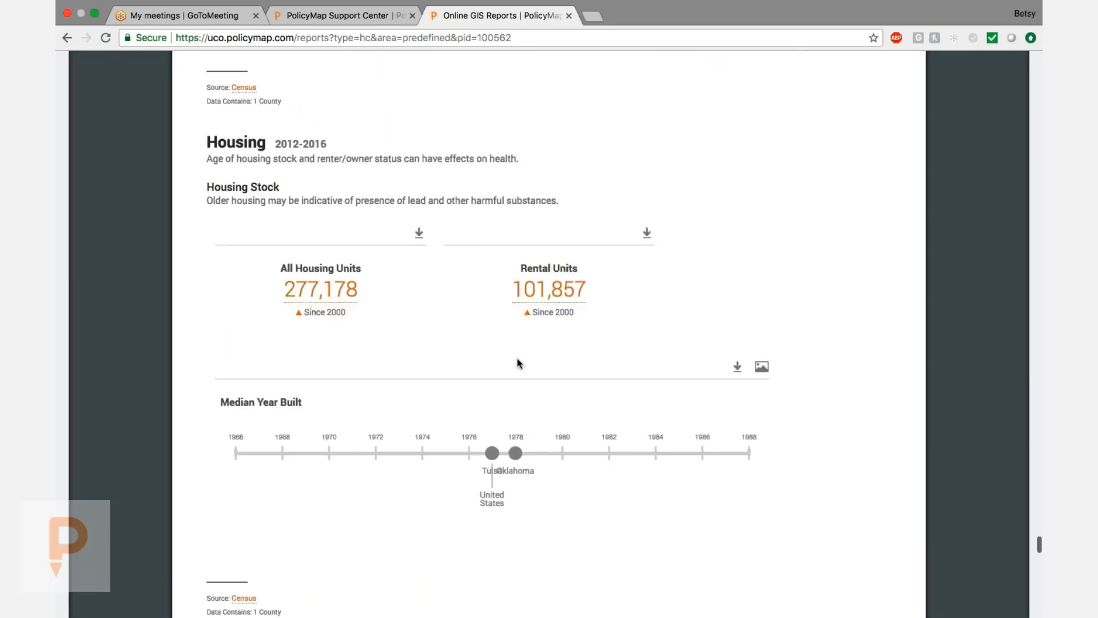
scroll(517, 358, "down", 11)
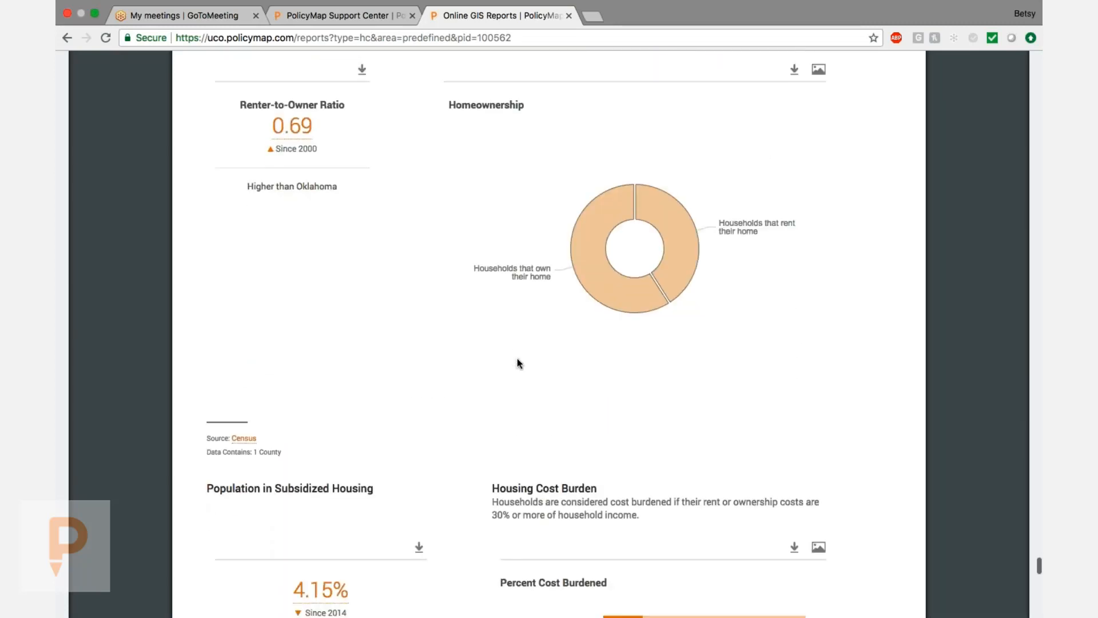
scroll(517, 358, "down", 8)
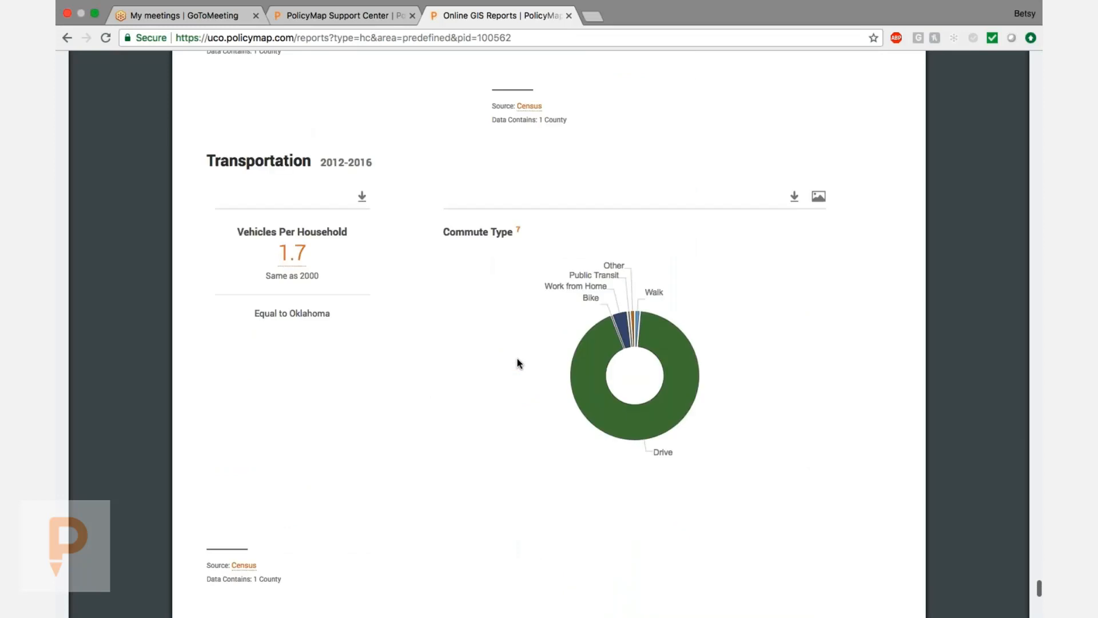
scroll(517, 358, "down", 7)
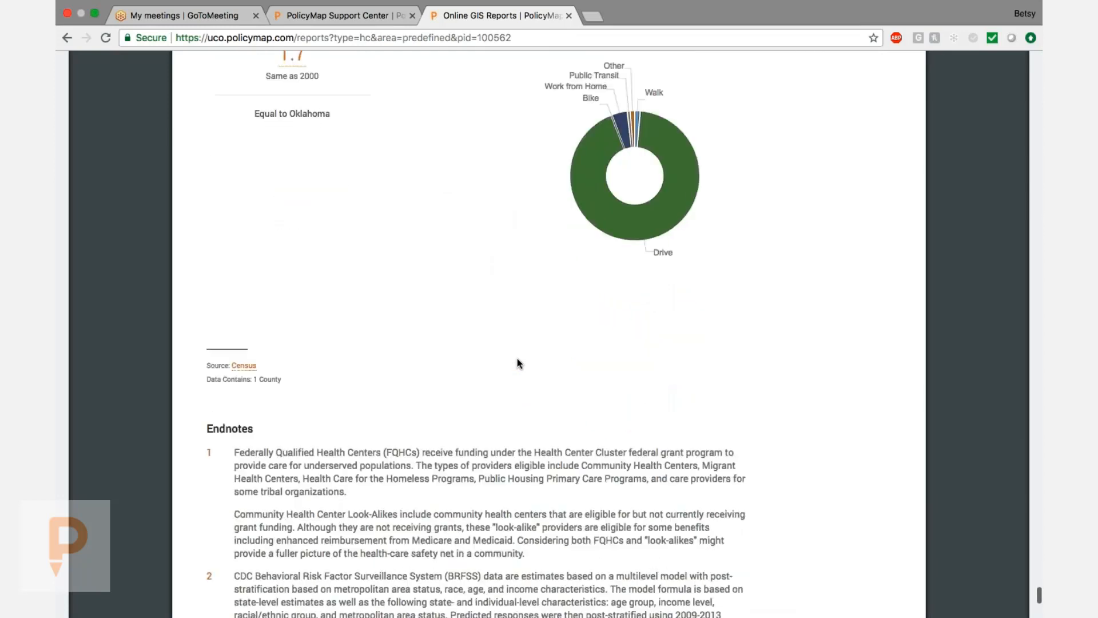
Step: Return to the top of the health report, go back to the 5 mile radius Community Profile Report and dismiss its N/A data notice
scroll(517, 358, "up", 20)
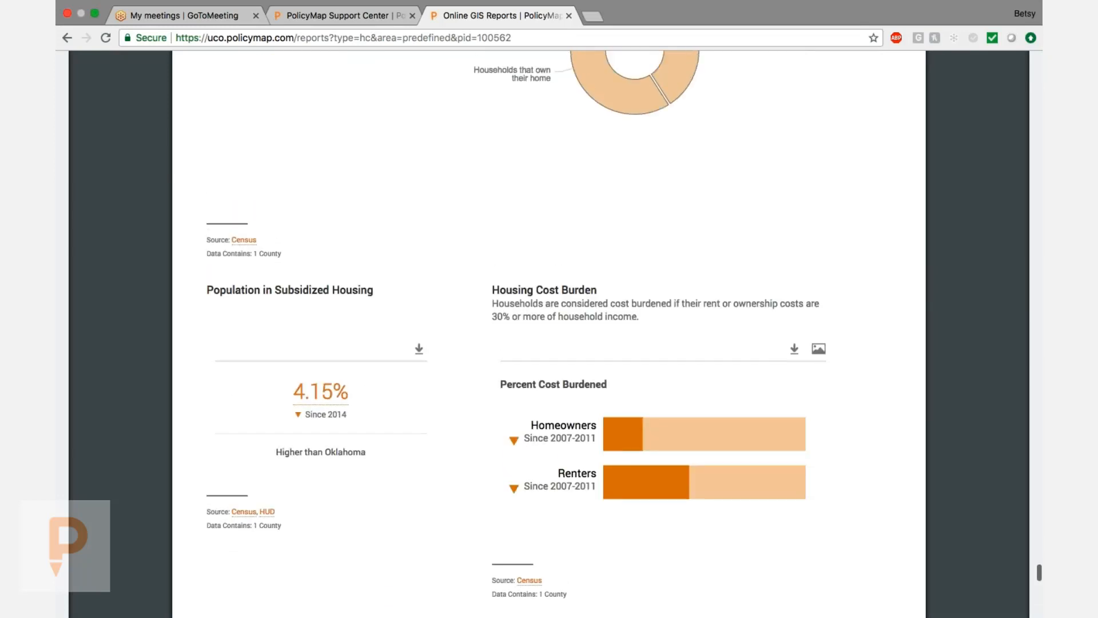
scroll(316, 197, "up", 20)
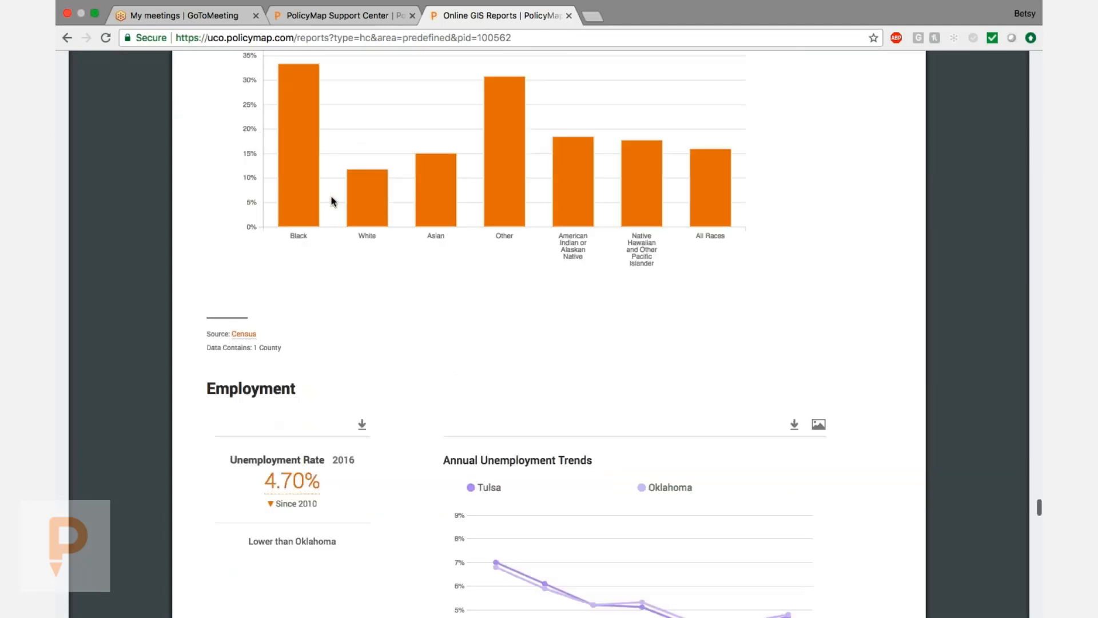
scroll(331, 197, "up", 15)
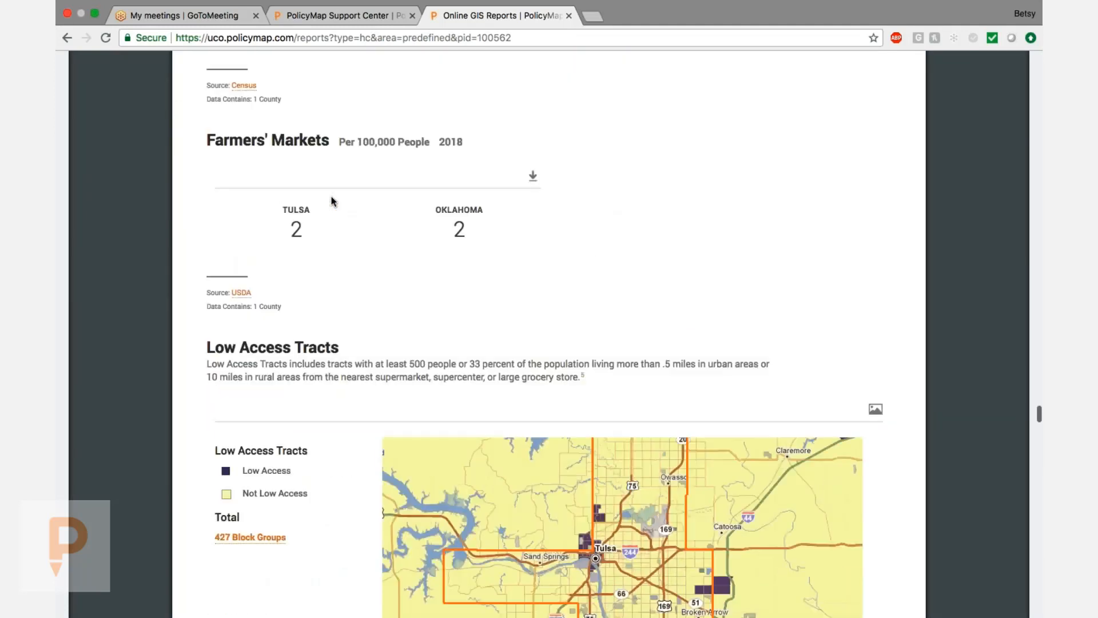
scroll(732, 303, "up", 20)
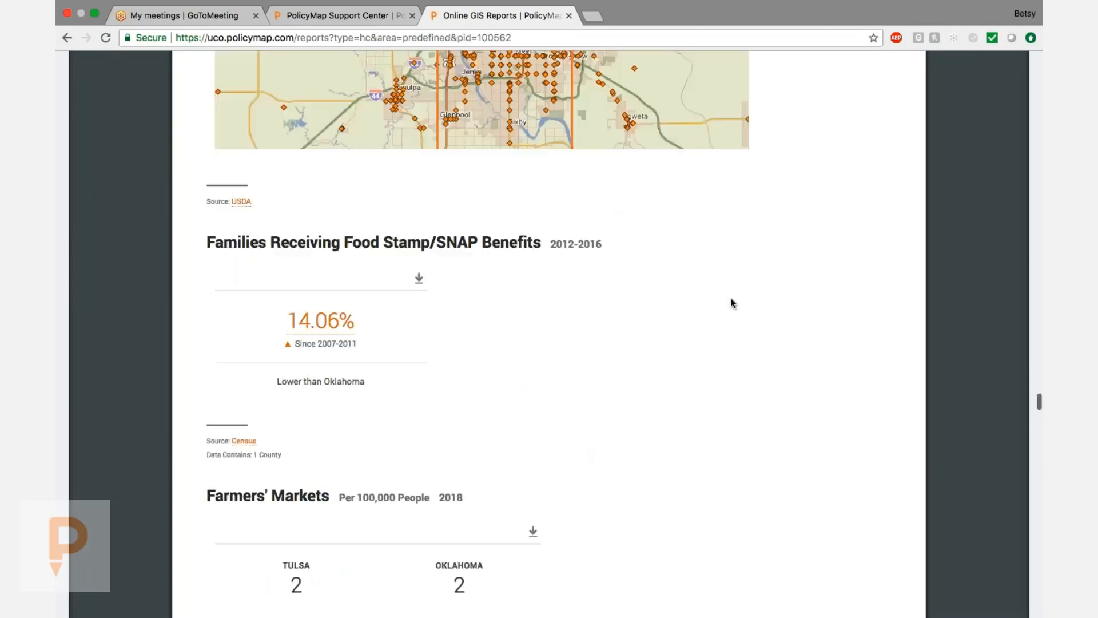
scroll(732, 303, "up", 20)
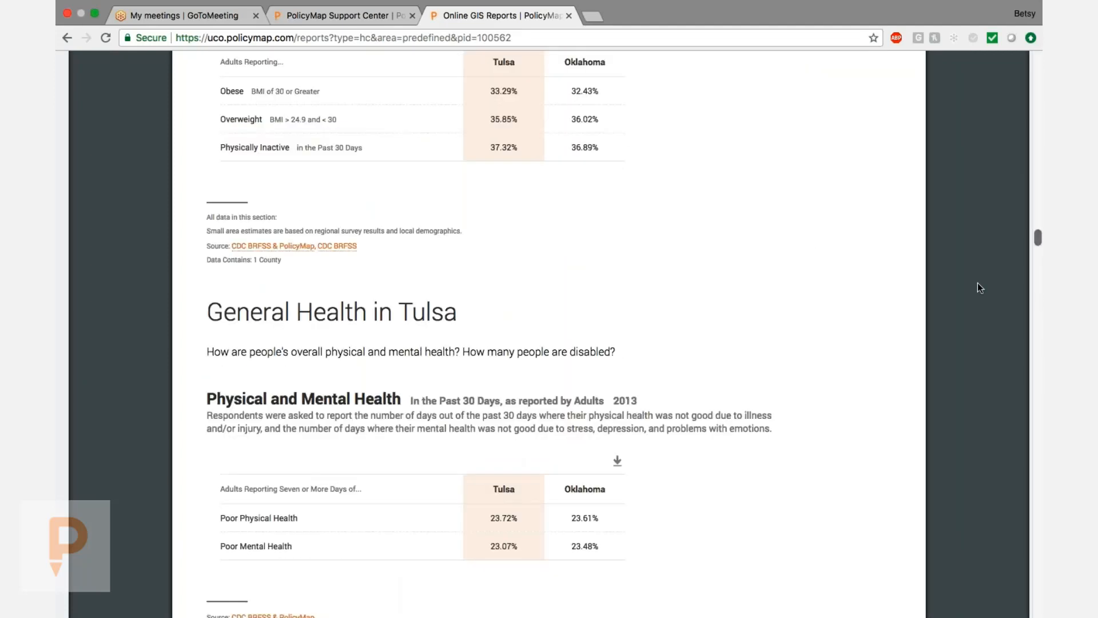
scroll(882, 238, "up", 20)
scroll(883, 240, "up", 10)
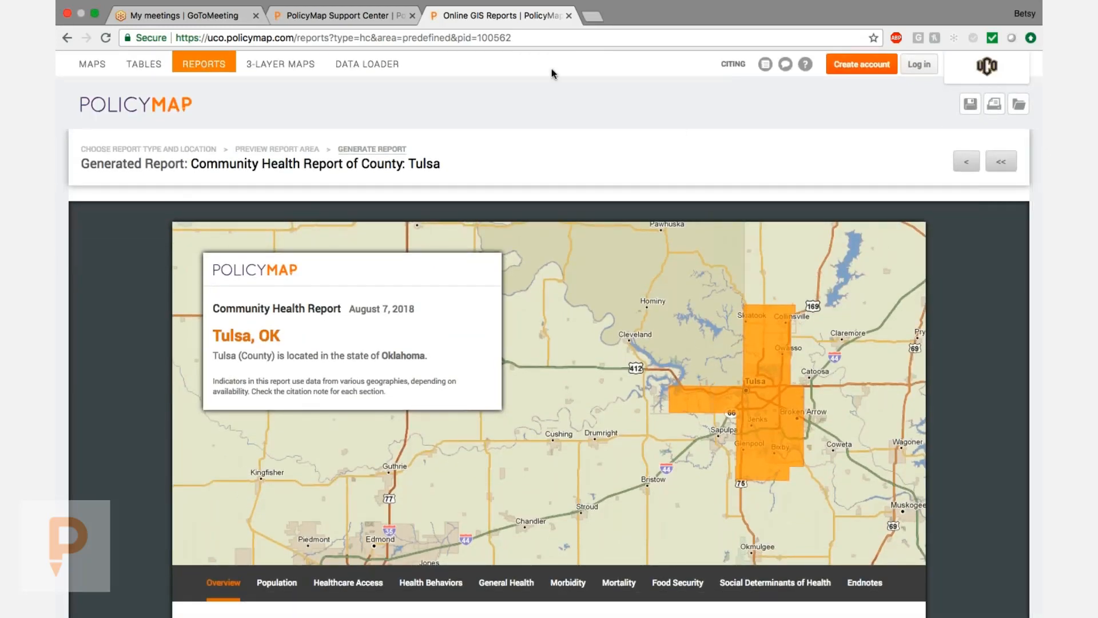
left_click(67, 39)
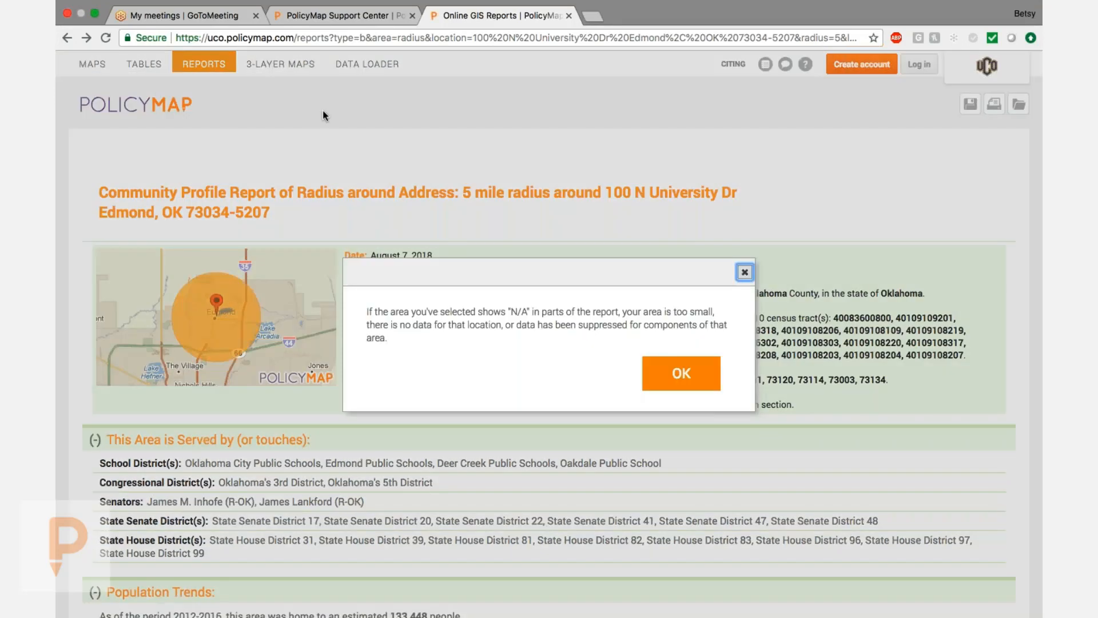
left_click(681, 374)
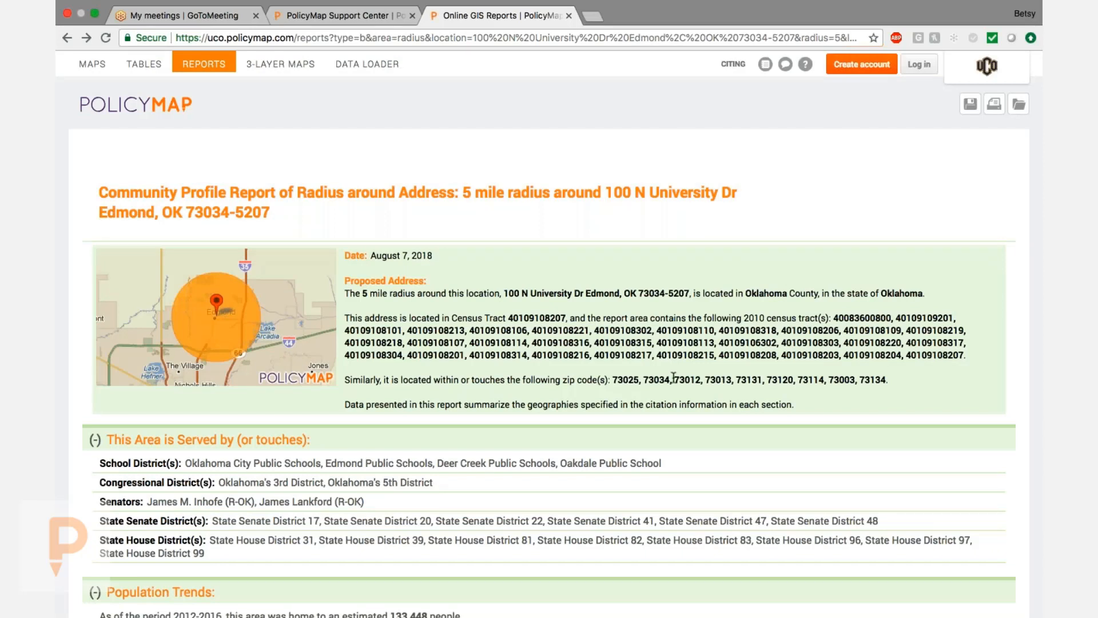
Step: Open the 3-Layer Maps tool and locate the state of Oklahoma on the map
left_click(279, 65)
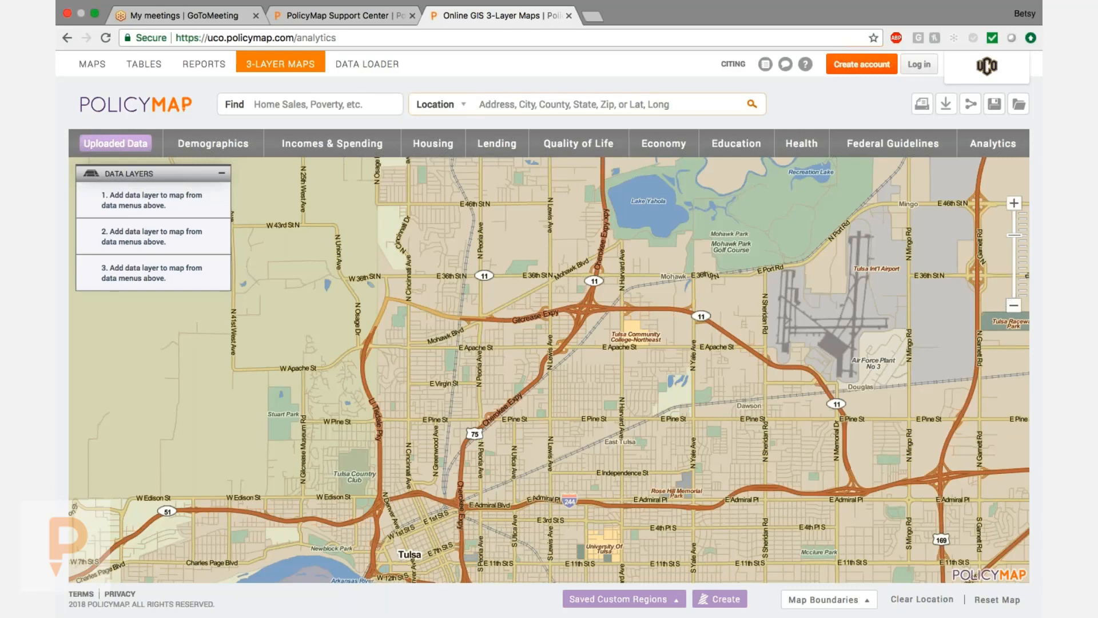
type("okl")
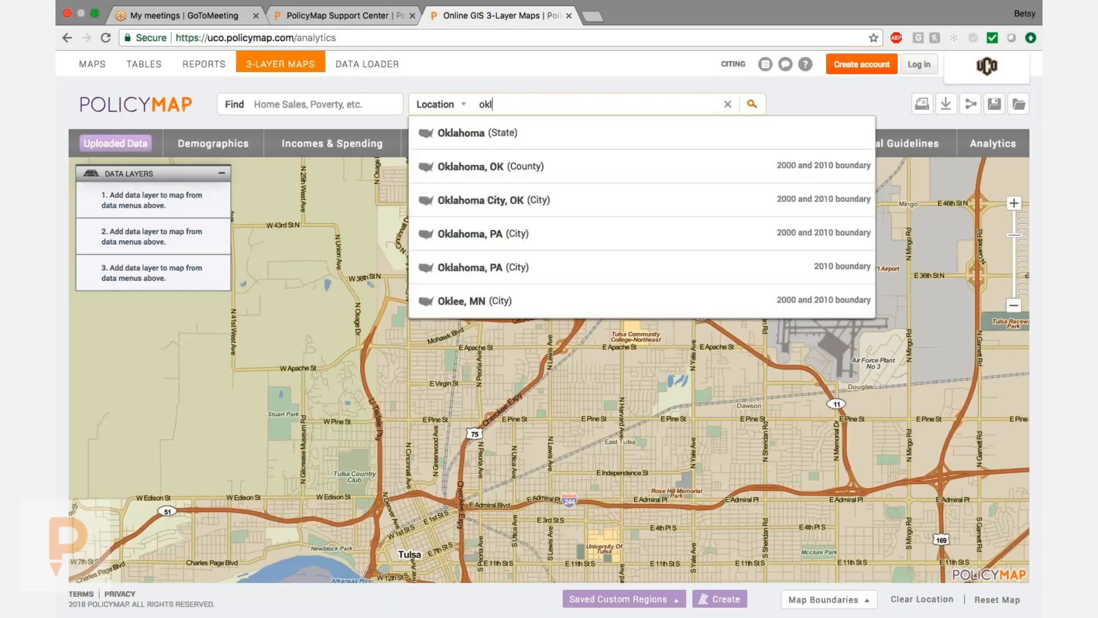
type("aho")
left_click(469, 140)
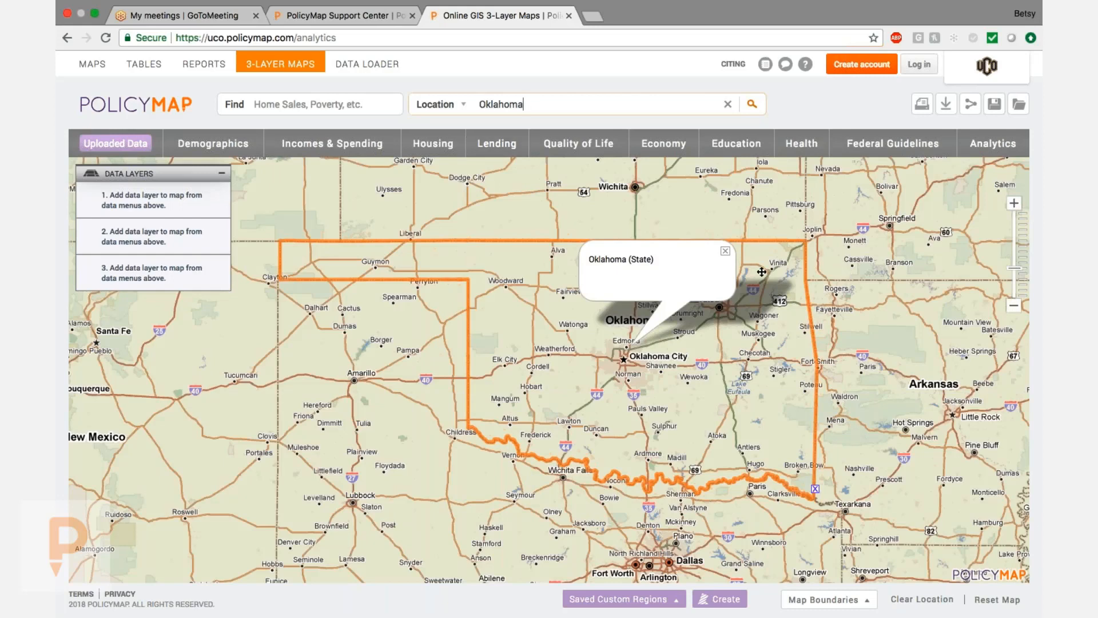
Step: Add the People in Poverty by age data for Age 65 or Older as the first map layer
left_click(229, 143)
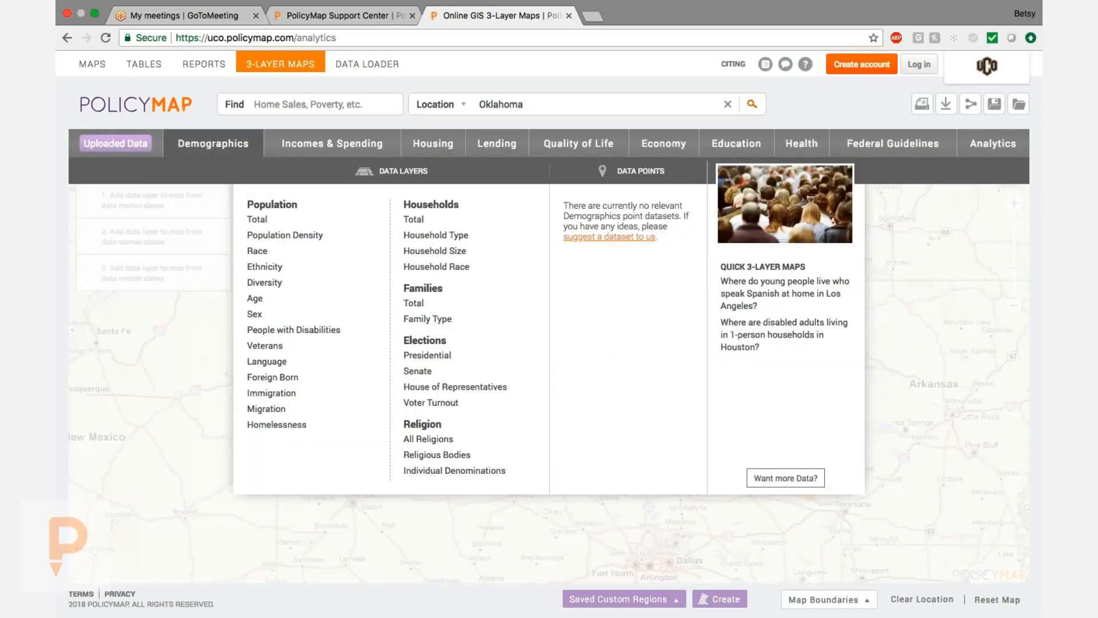
mouse_move(279, 297)
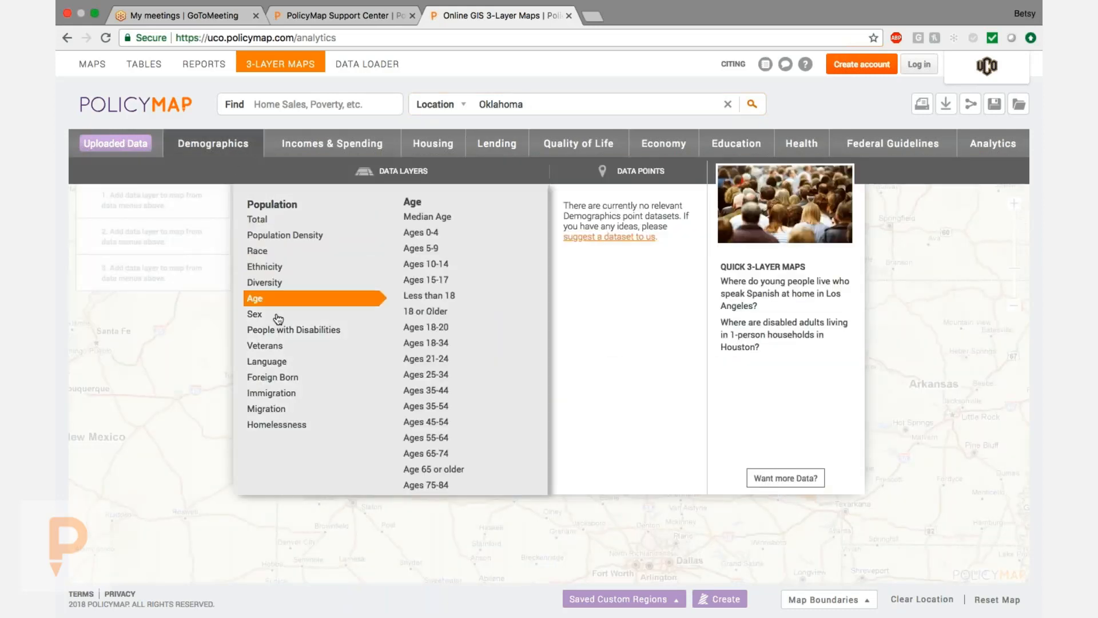
left_click(314, 149)
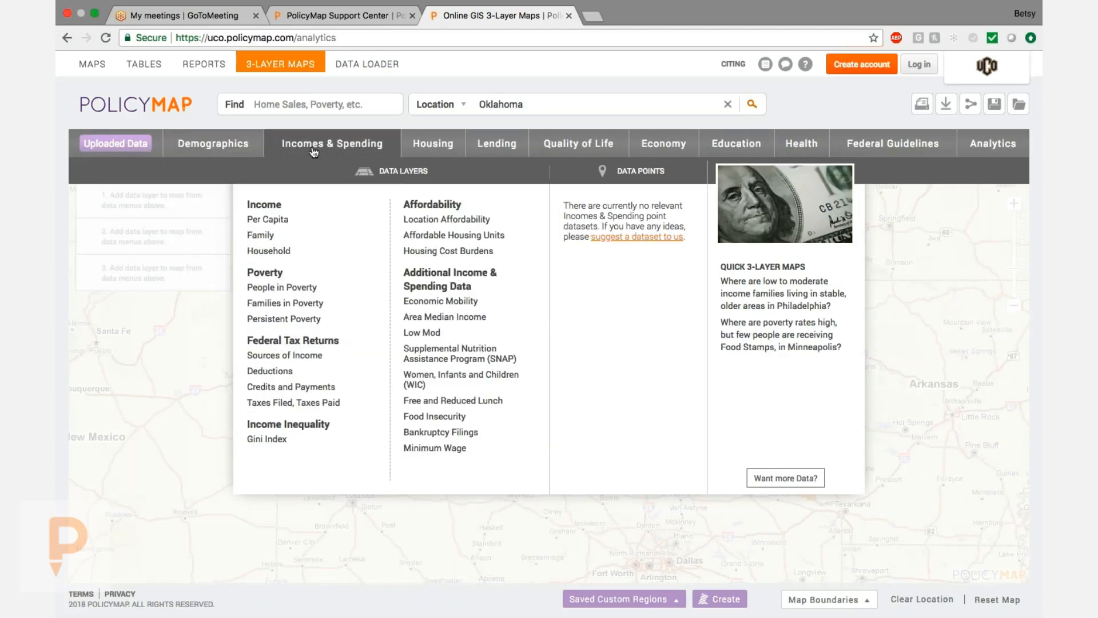
mouse_move(281, 287)
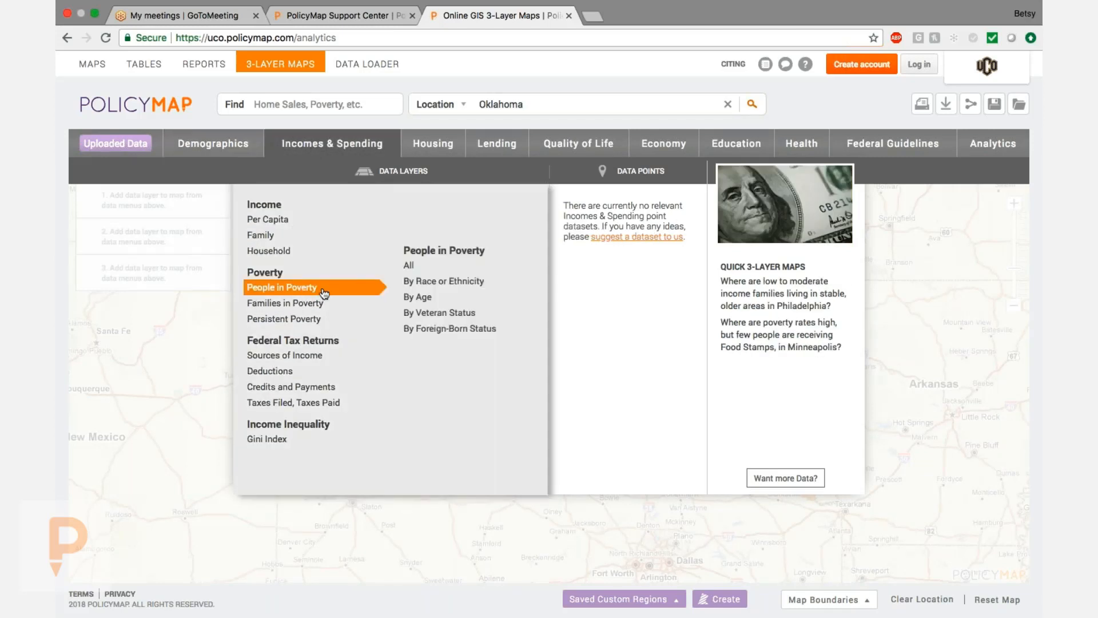
mouse_move(415, 297)
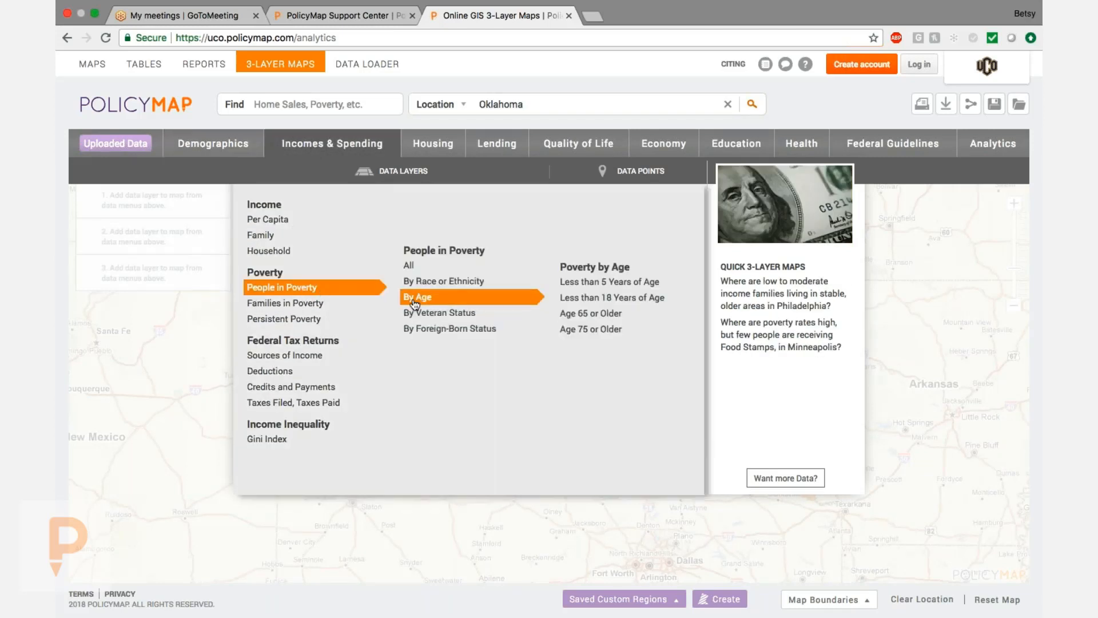
left_click(591, 312)
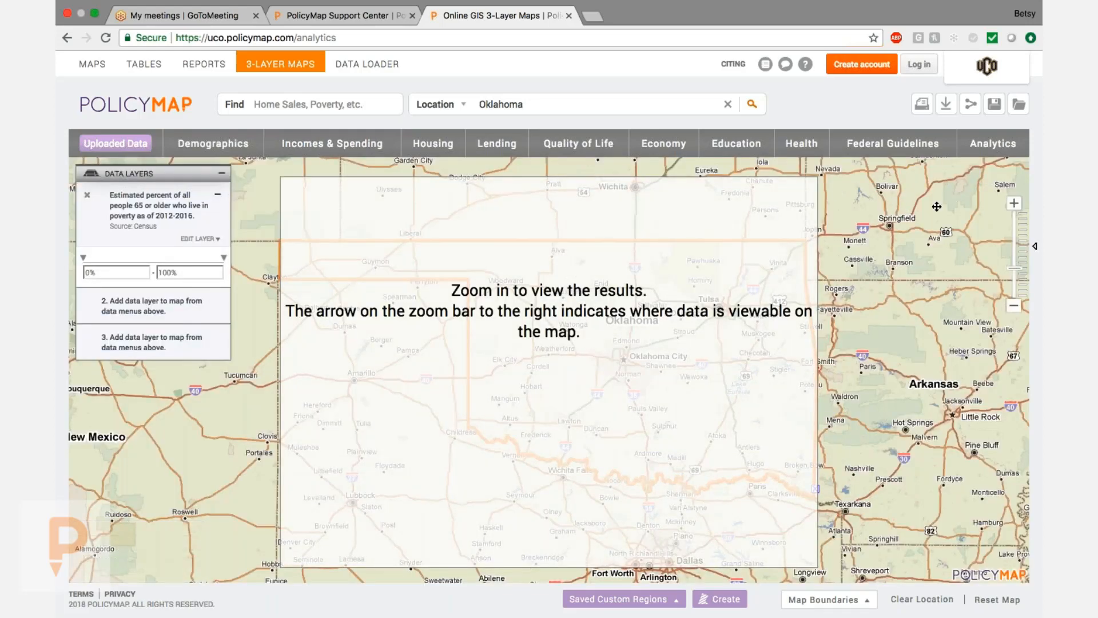
Step: Move the map to Oklahoma City, OK, close enough for the poverty layer to be viewable
left_click(1014, 203)
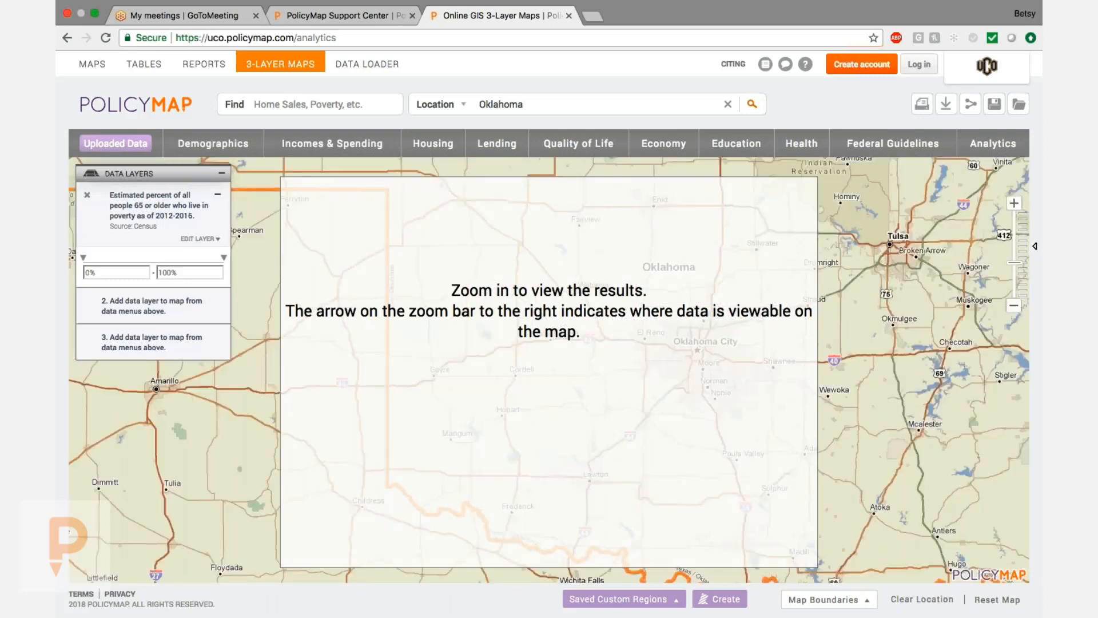
left_click(523, 104)
type("cit")
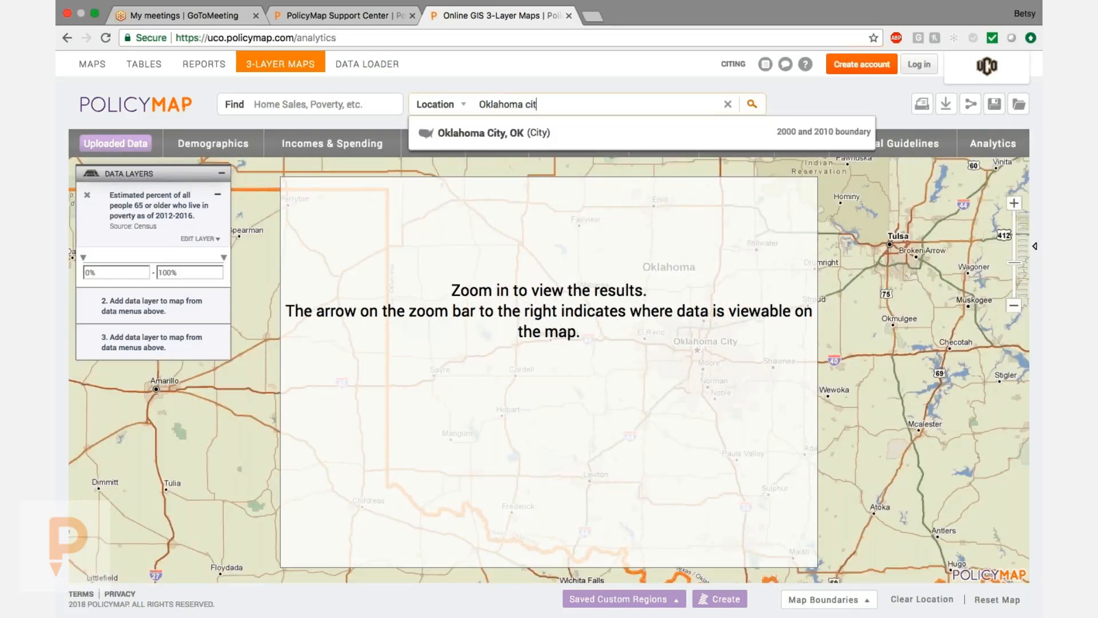
left_click(513, 137)
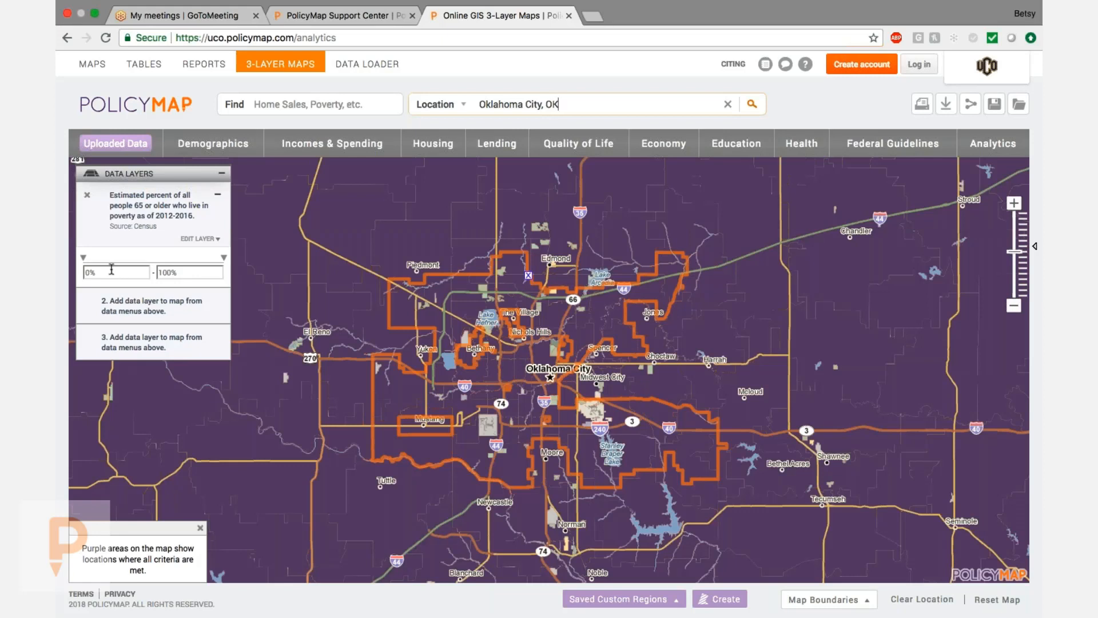
Step: Set the minimum of the 65-or-older poverty layer's range to 20%
left_click_drag(84, 258, 109, 264)
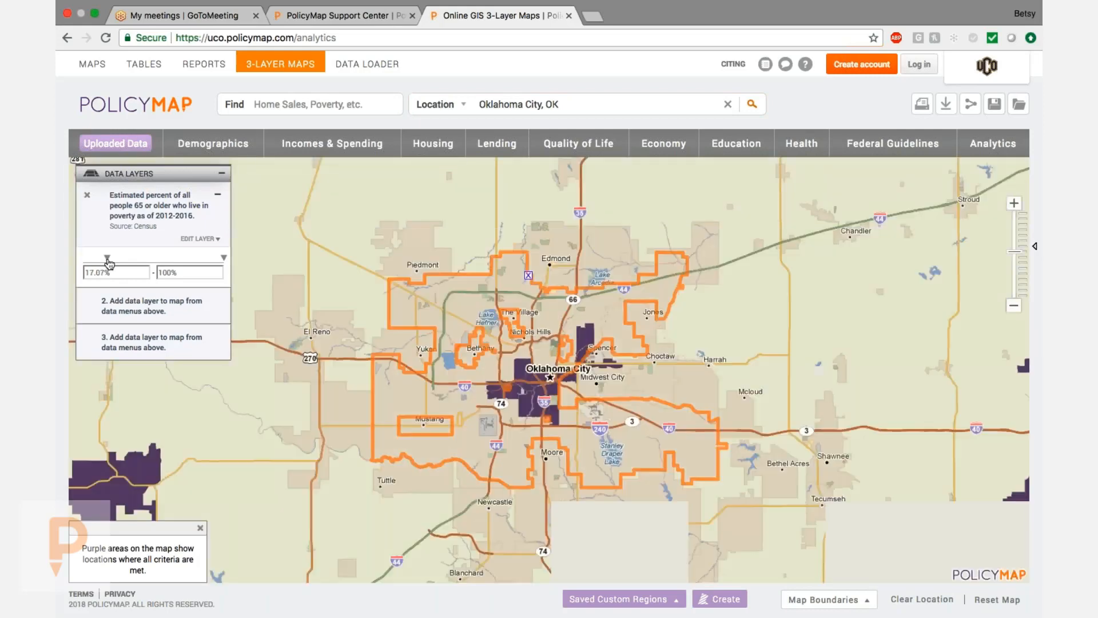
key("Tab")
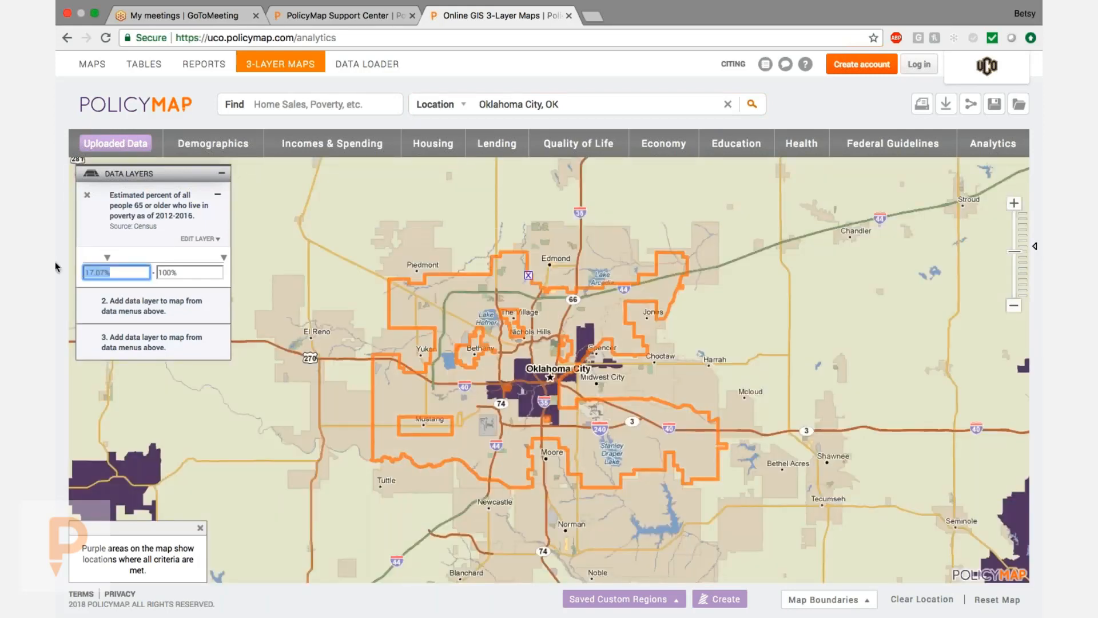
type("20")
key("Return")
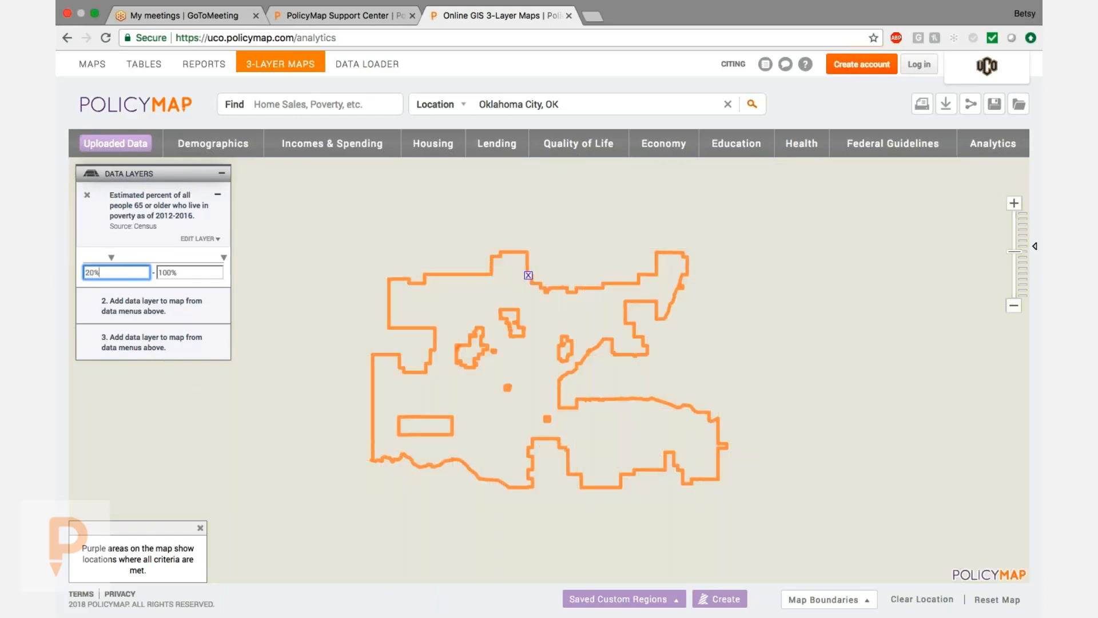
Step: Look closer at central Oklahoma City and check the 65+ poverty value of a purple census tract just west of downtown
left_click(1014, 204)
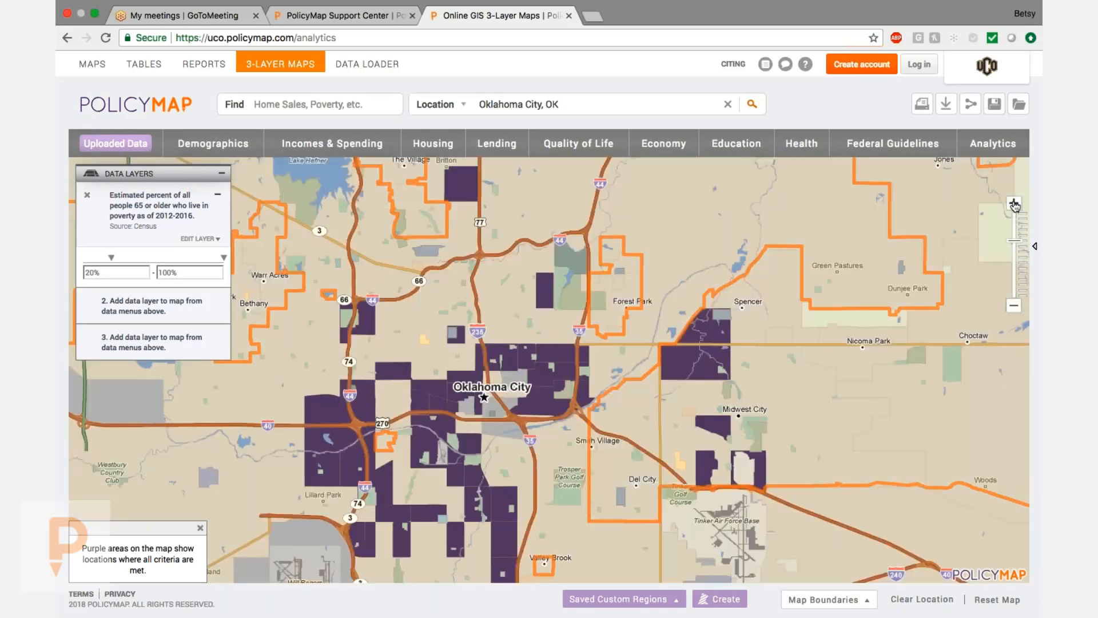
left_click(1014, 203)
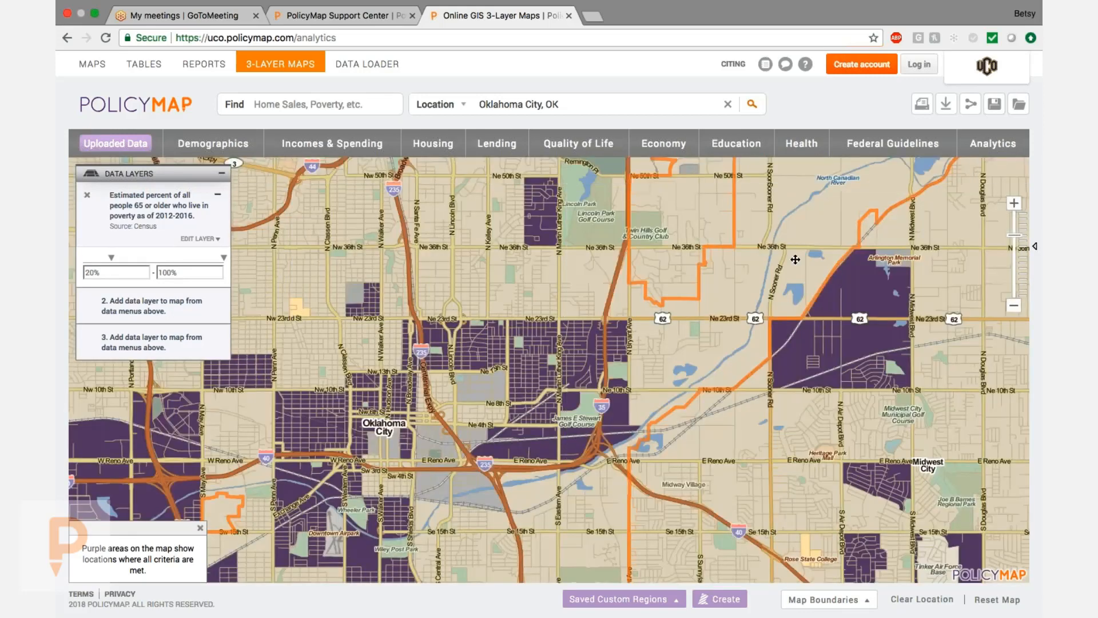
left_click(309, 413)
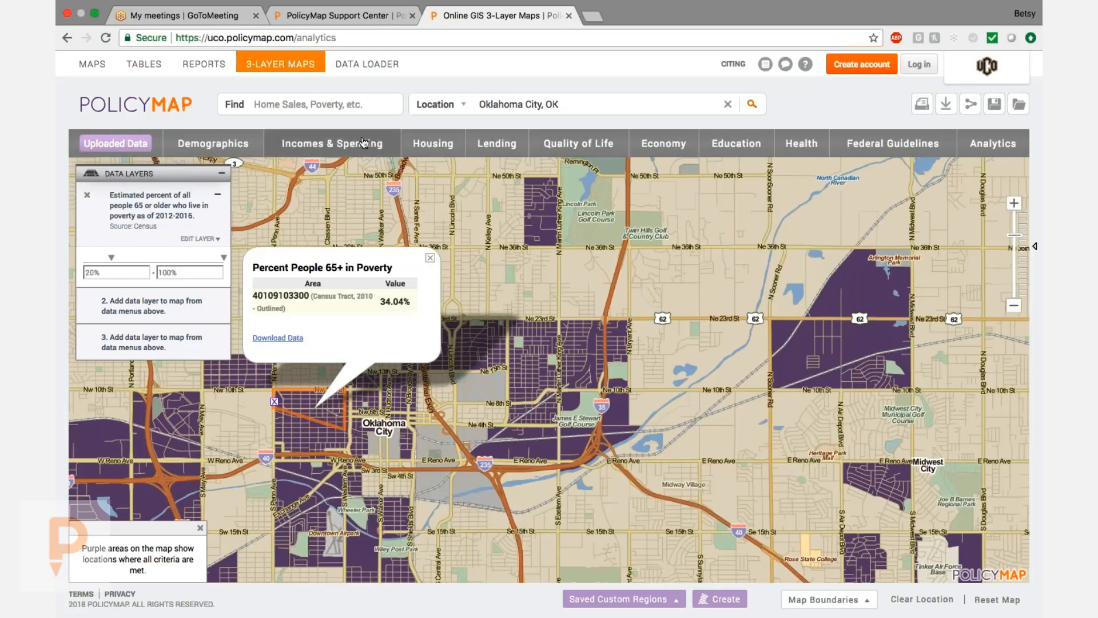
Step: Add the median home value from the Housing data as the second map layer
left_click(439, 148)
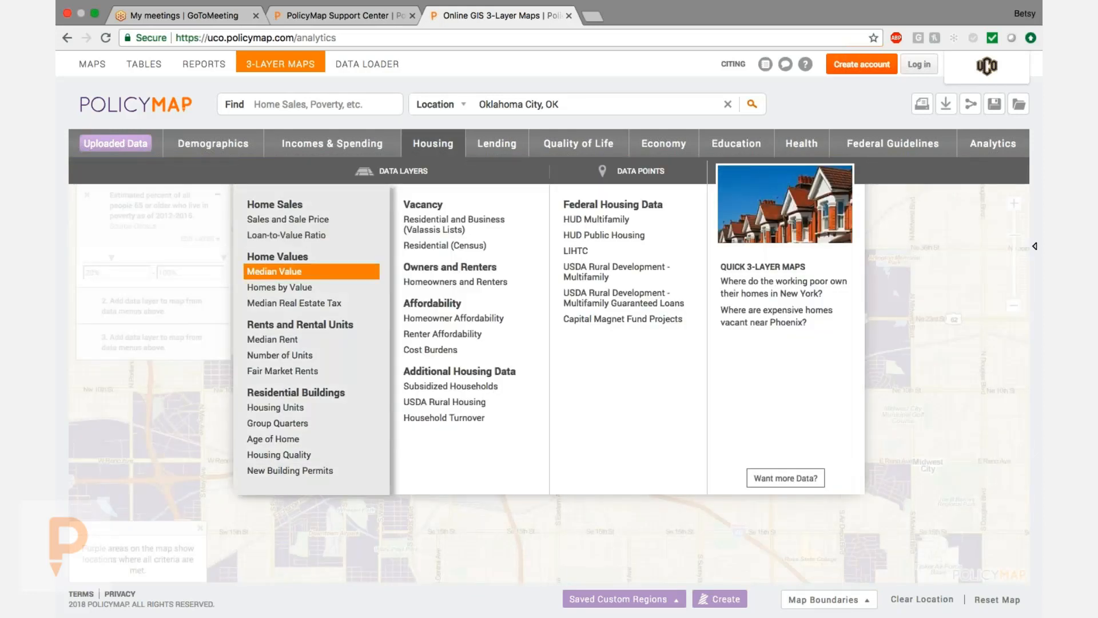
mouse_move(311, 286)
left_click(306, 273)
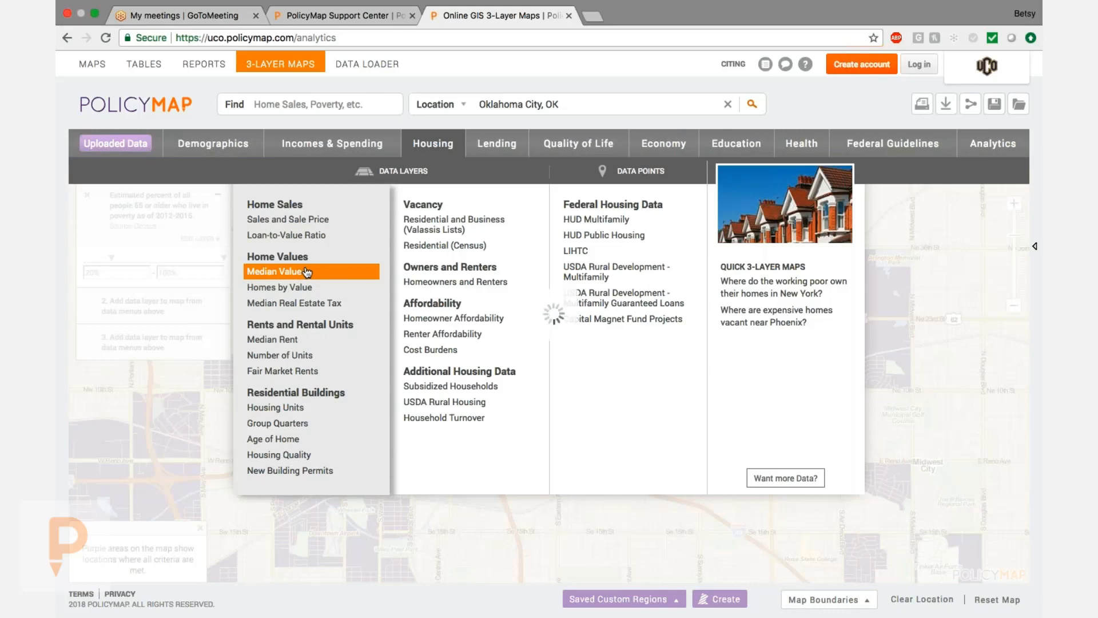
Step: Set the home value layer's maximum to $200,000 and check the values of a matching census tract northeast of downtown
left_click(203, 381)
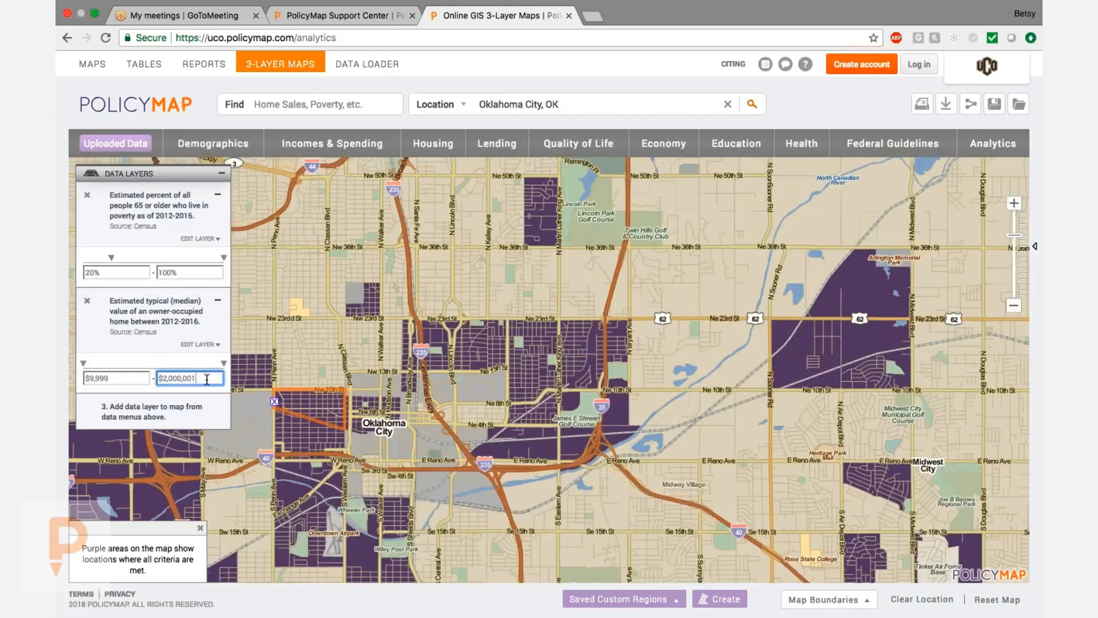
key("BackSpace")
type("2000")
key("Return")
left_click(464, 358)
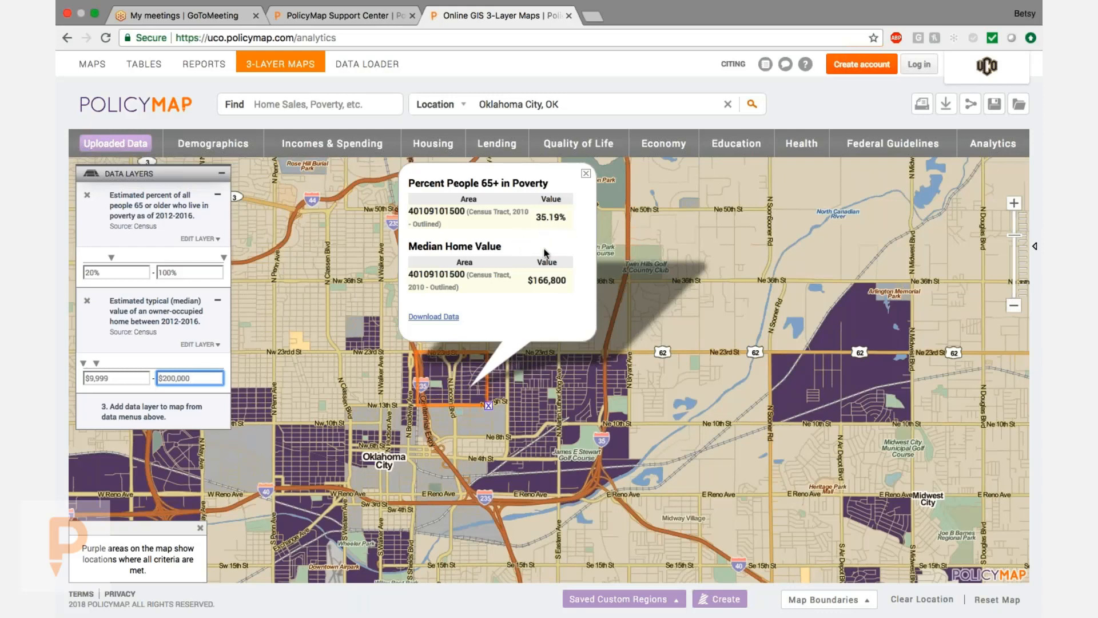
left_click(586, 175)
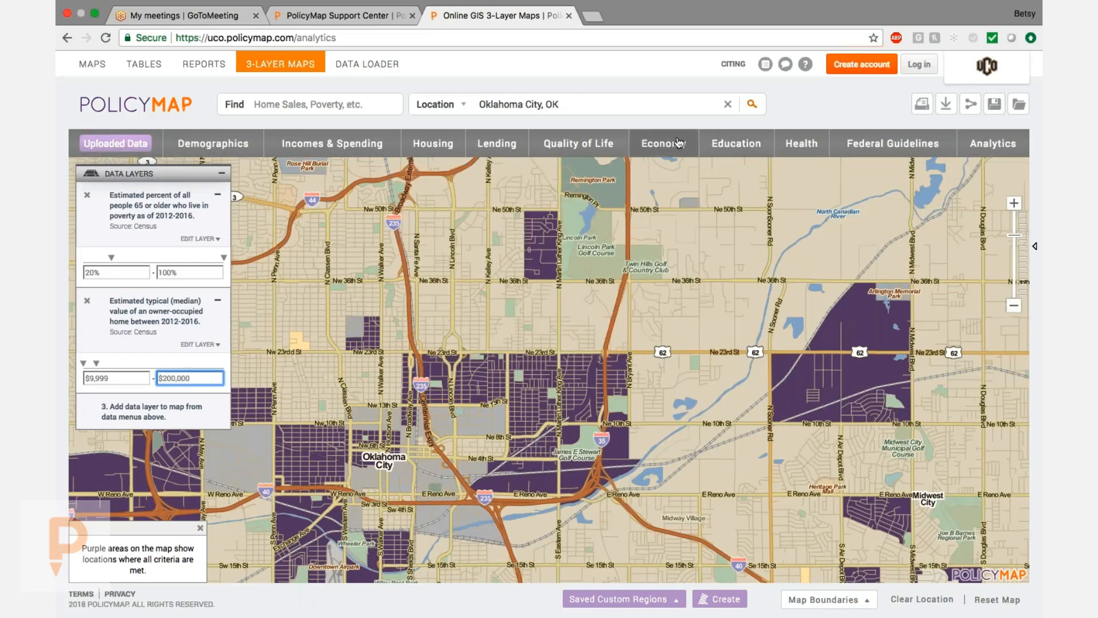
Step: Add the High School Diploma educational attainment data as the third map layer
left_click(738, 148)
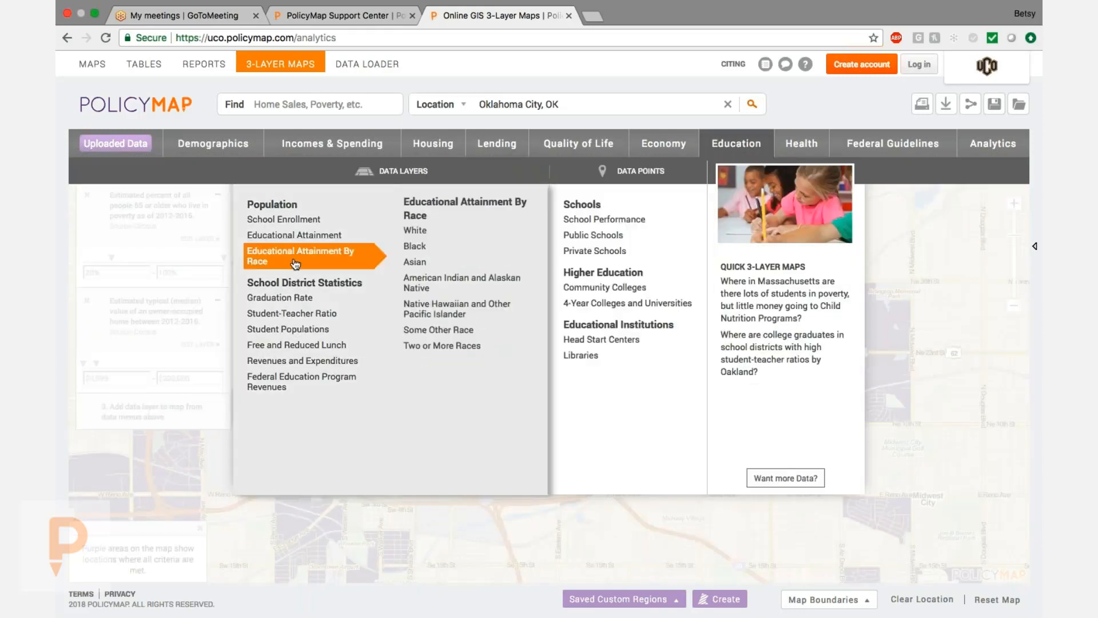
mouse_move(302, 220)
mouse_move(342, 237)
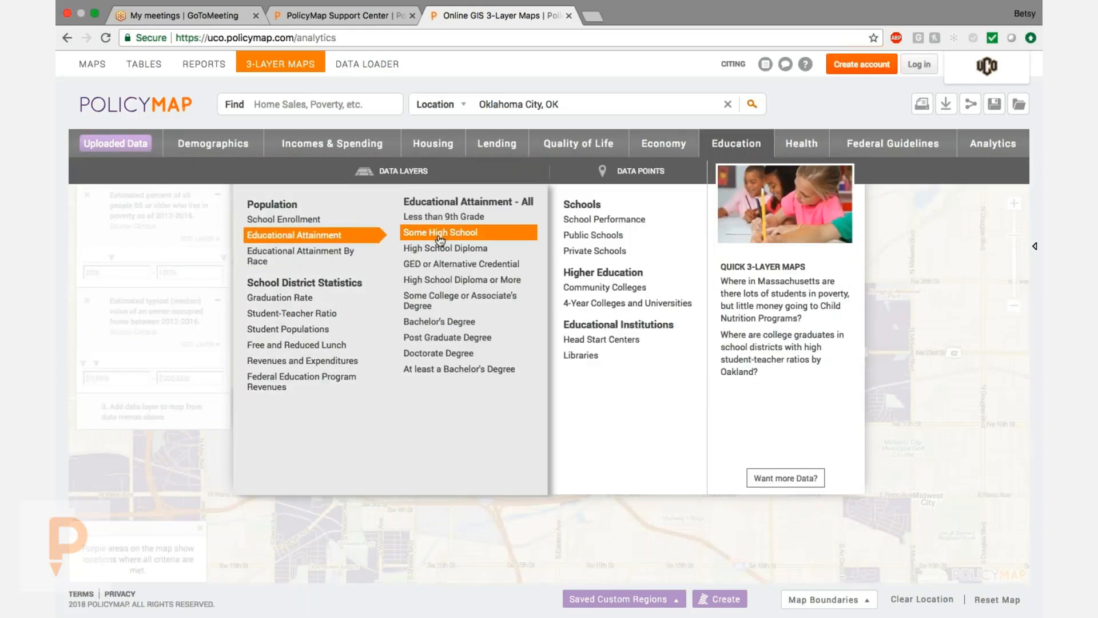
left_click(474, 249)
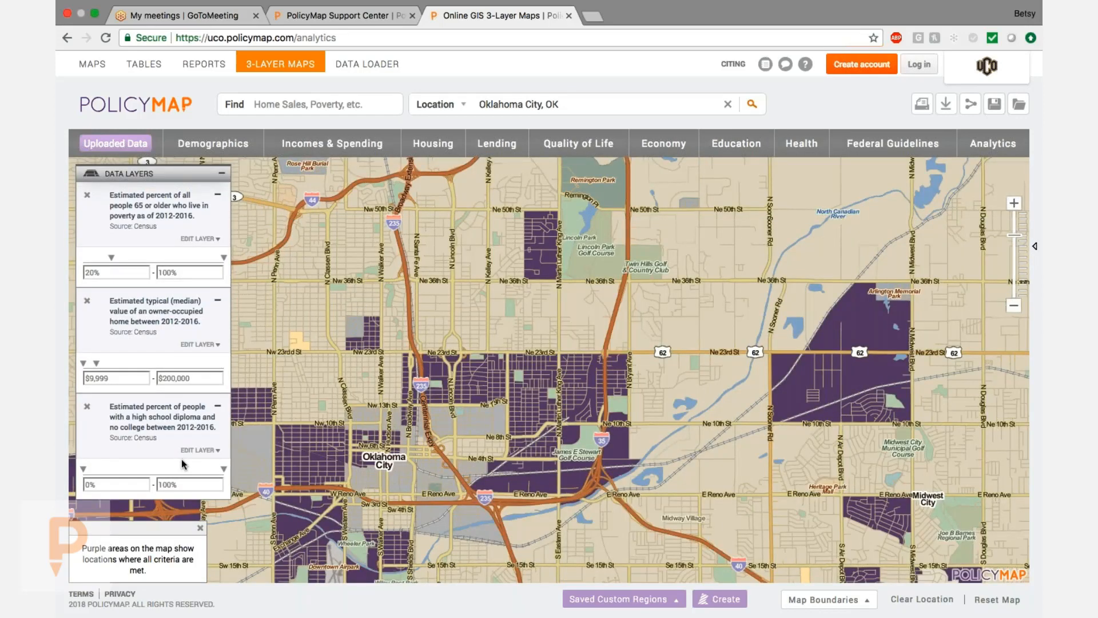
Step: Set the minimum of the high school diploma layer's range to 20%
left_click_drag(179, 484, 151, 482)
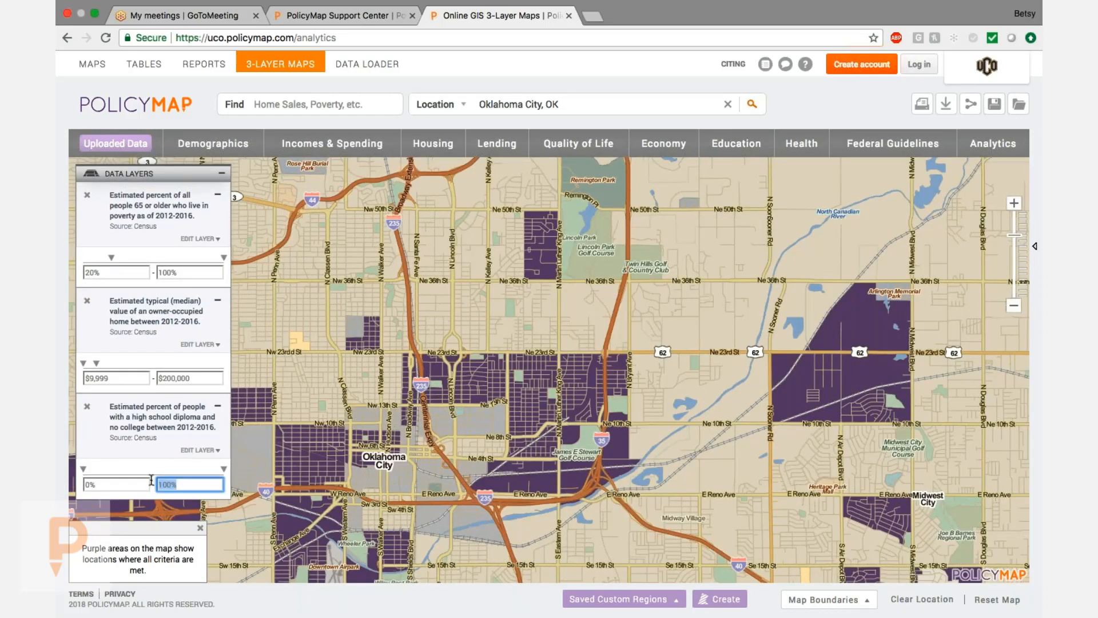
left_click(133, 487)
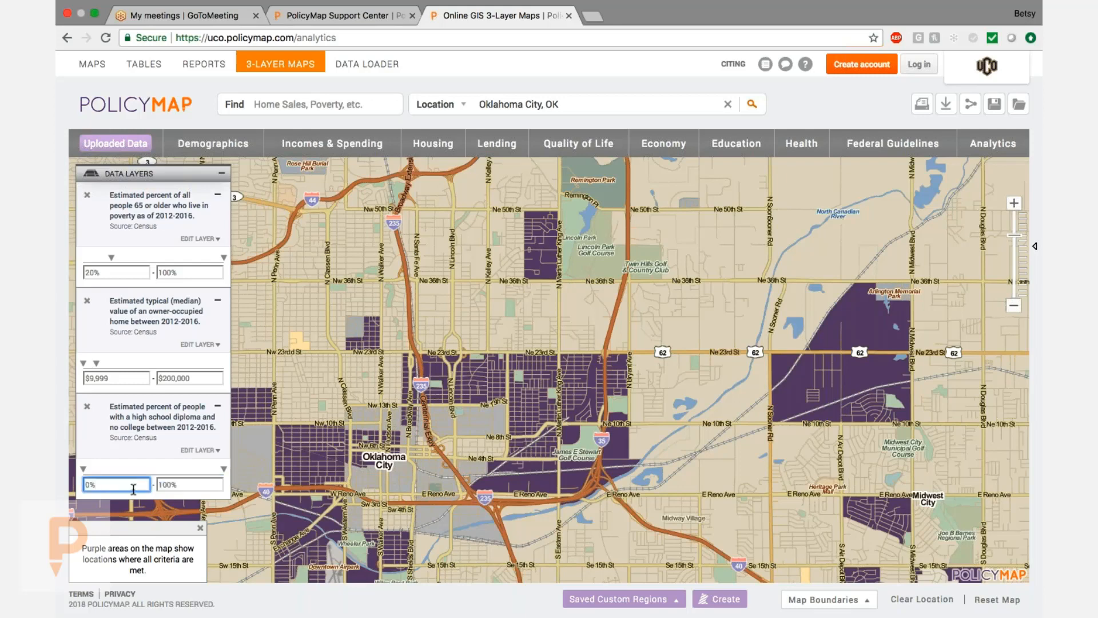
key("super+a")
type("20%")
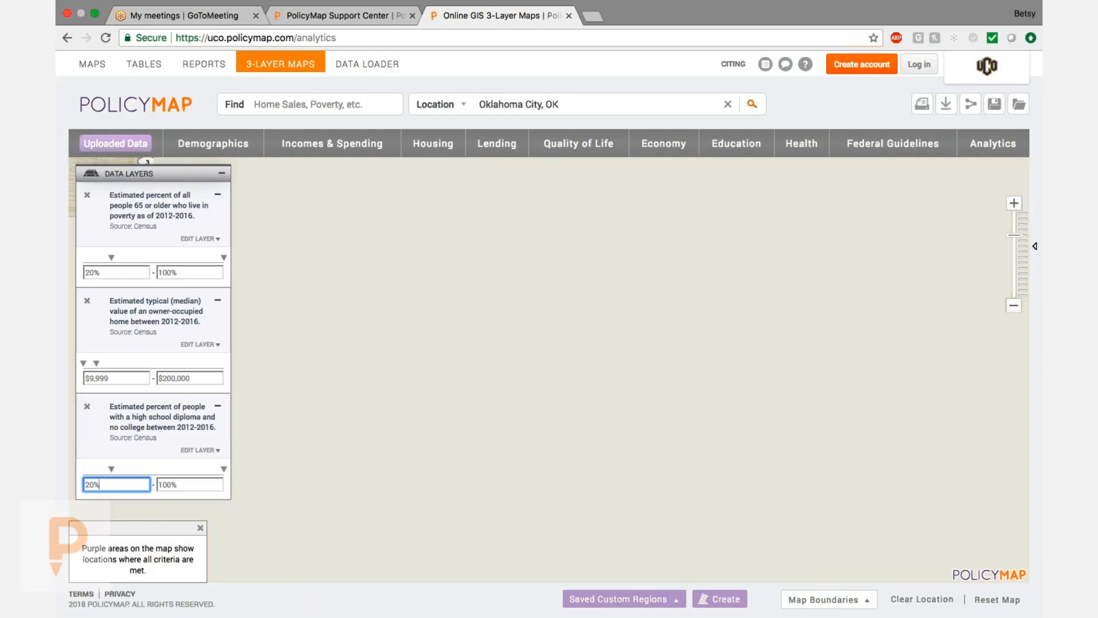
Step: Check the poverty, home value and diploma figures of three purple census tracts, two northeast of downtown and one north of Midwest City
left_click(482, 374)
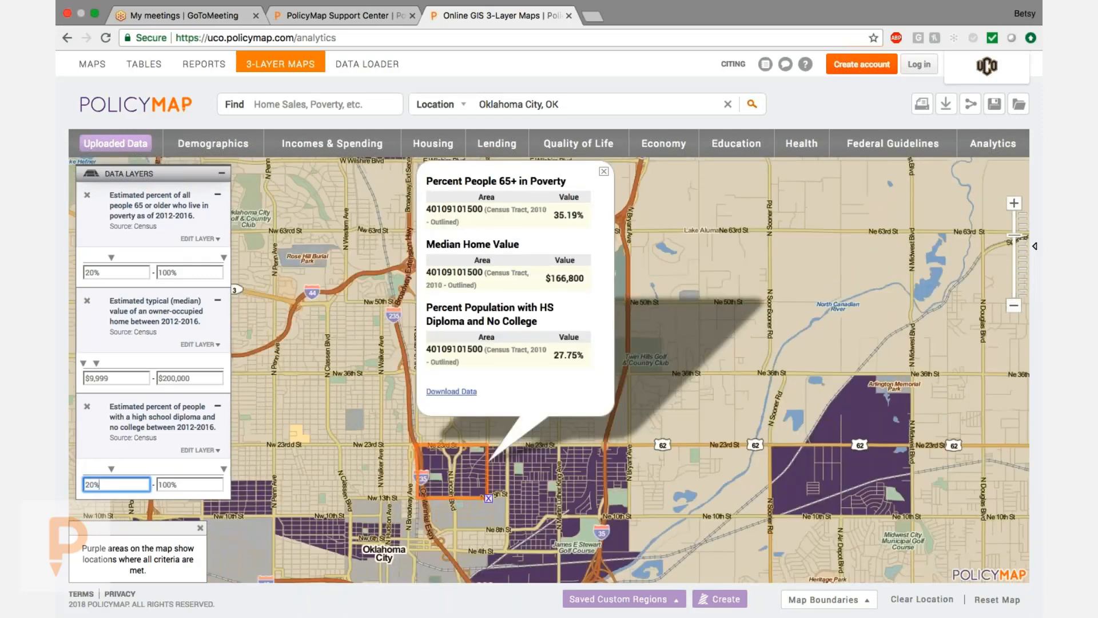
left_click(579, 479)
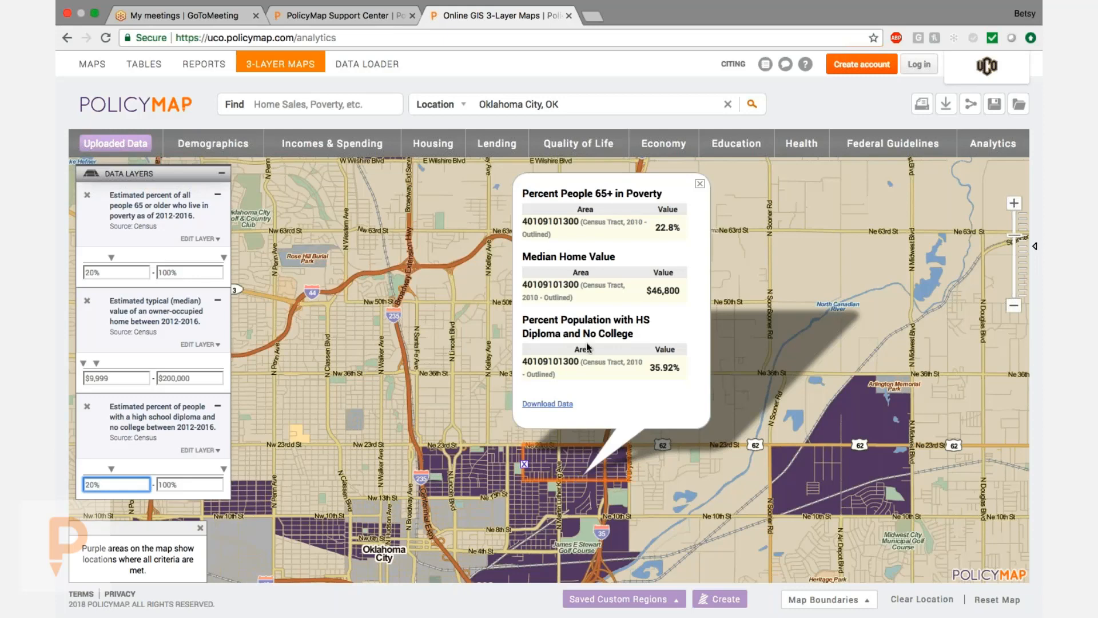
left_click(700, 186)
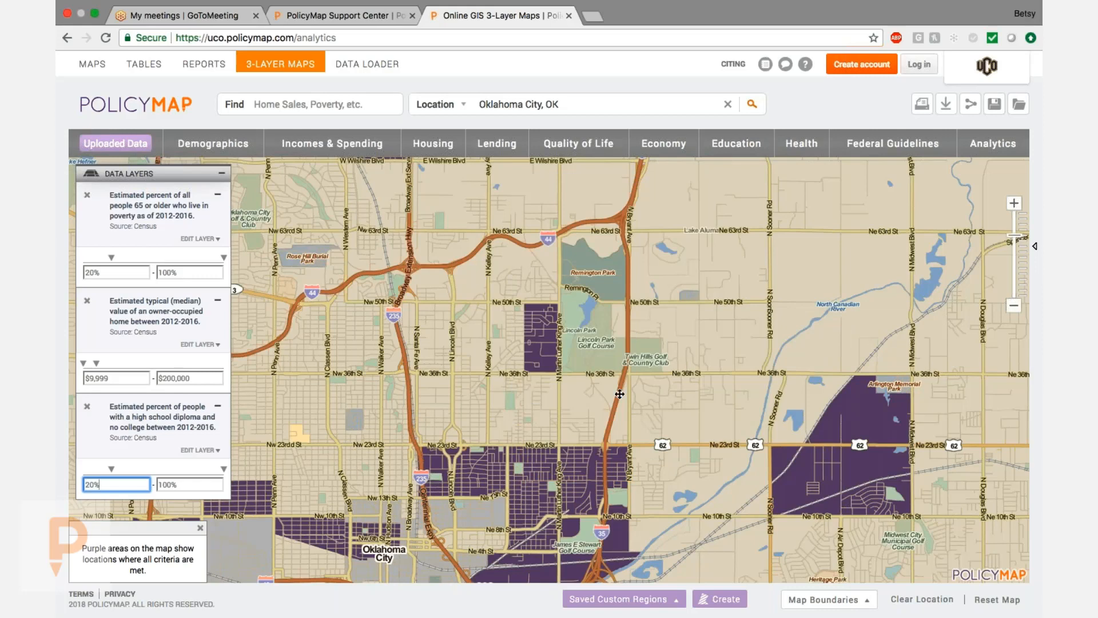
left_click(827, 467)
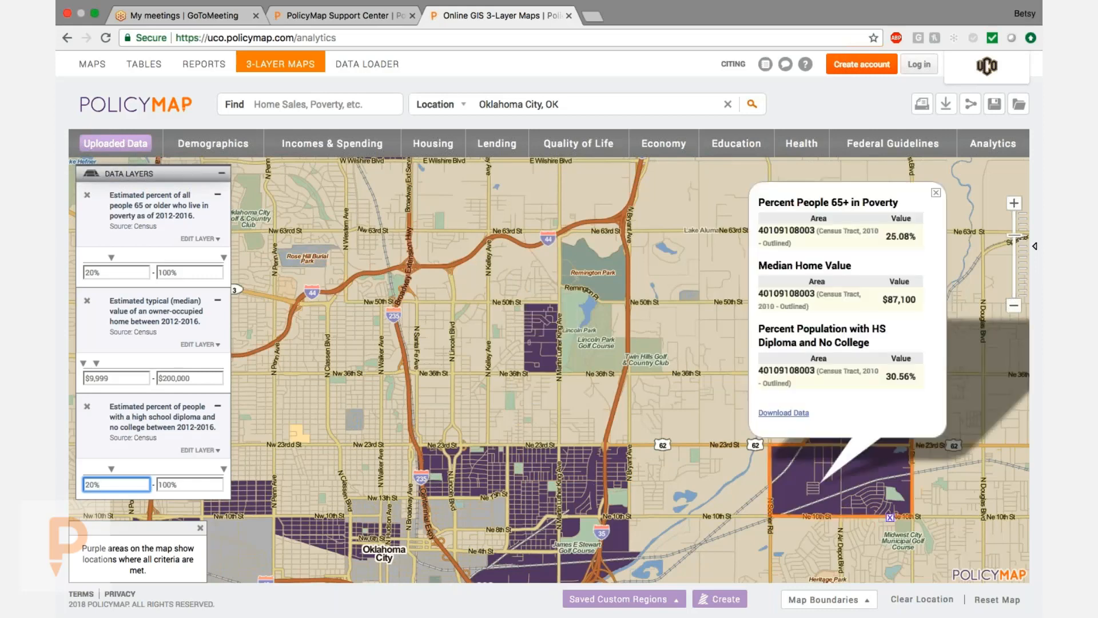
left_click(813, 487)
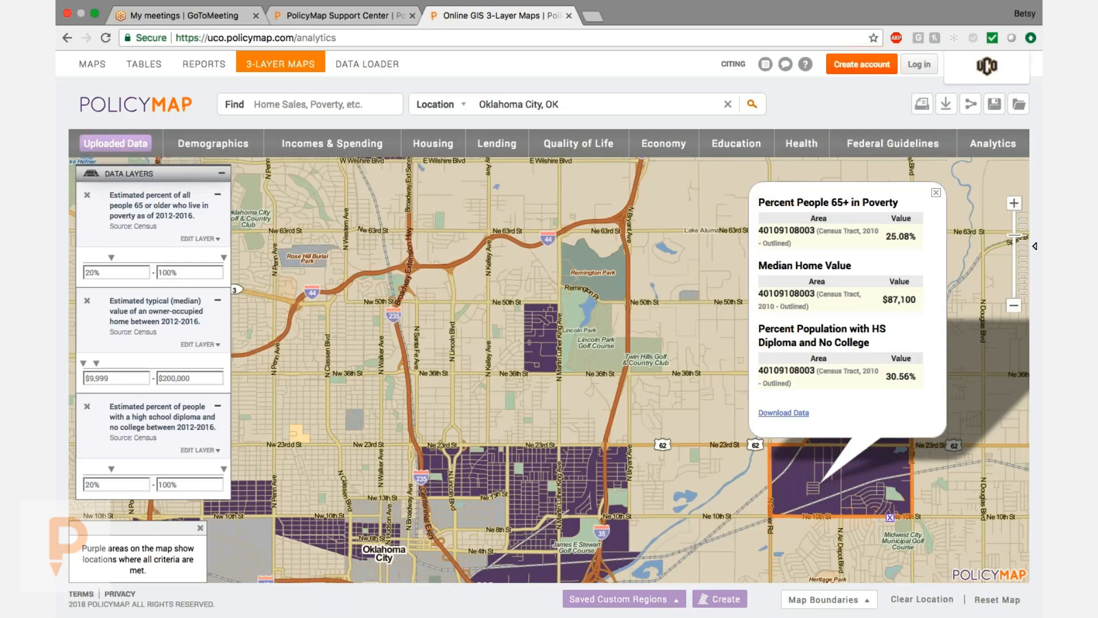
Step: Replace the senior poverty layer with the Ages 18-34 population layer and set its minimum to 25%
left_click(86, 196)
left_click(212, 150)
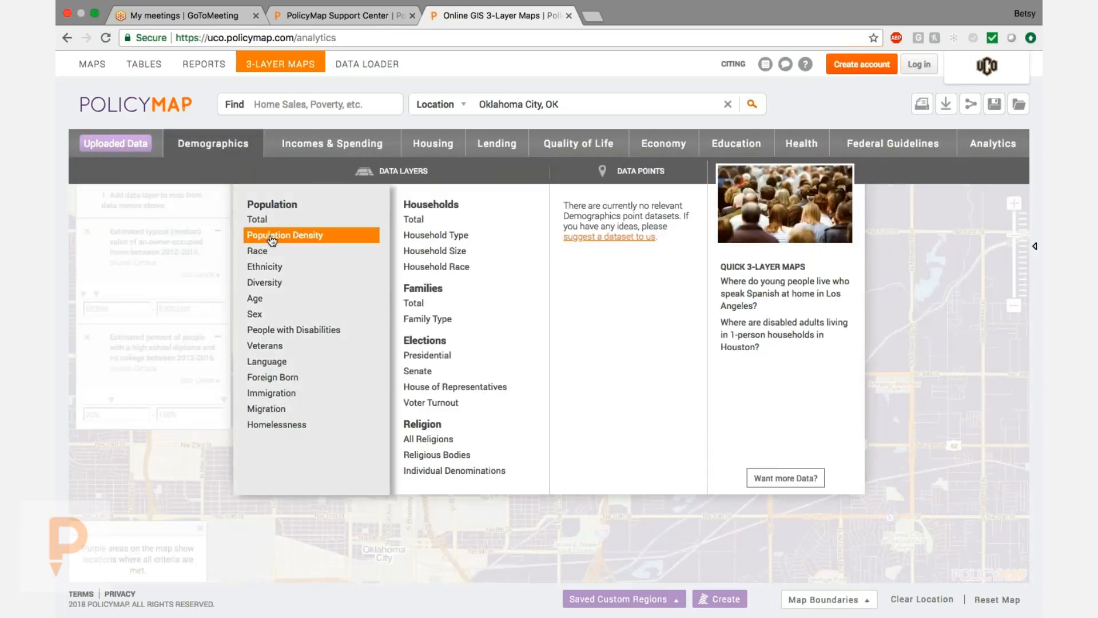
mouse_move(275, 299)
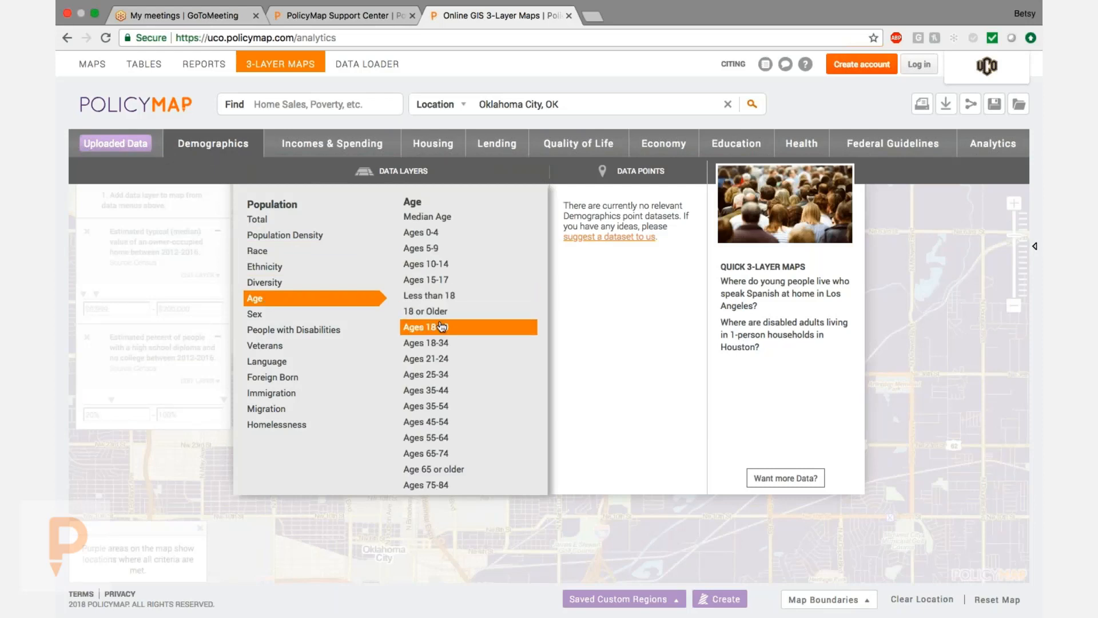
left_click(443, 343)
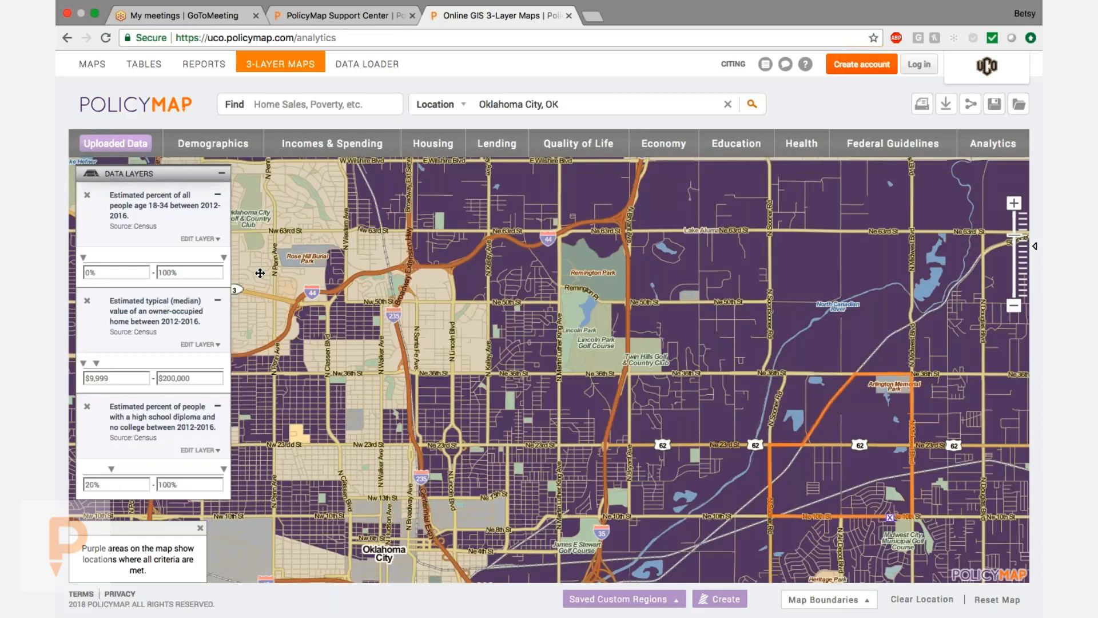
left_click(114, 272)
type("25")
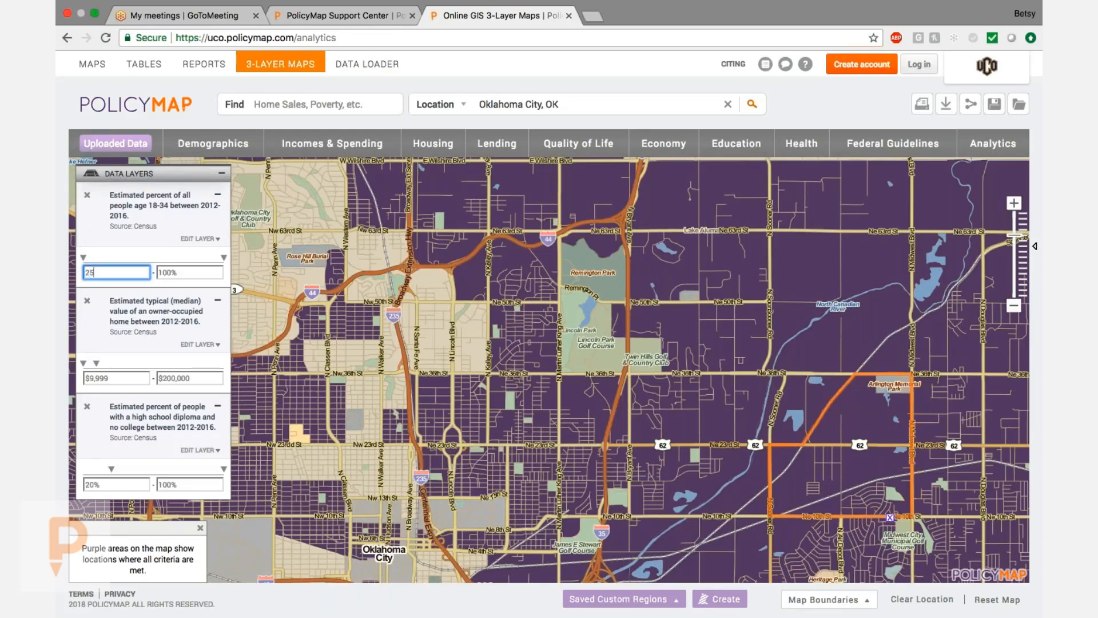
key("Return")
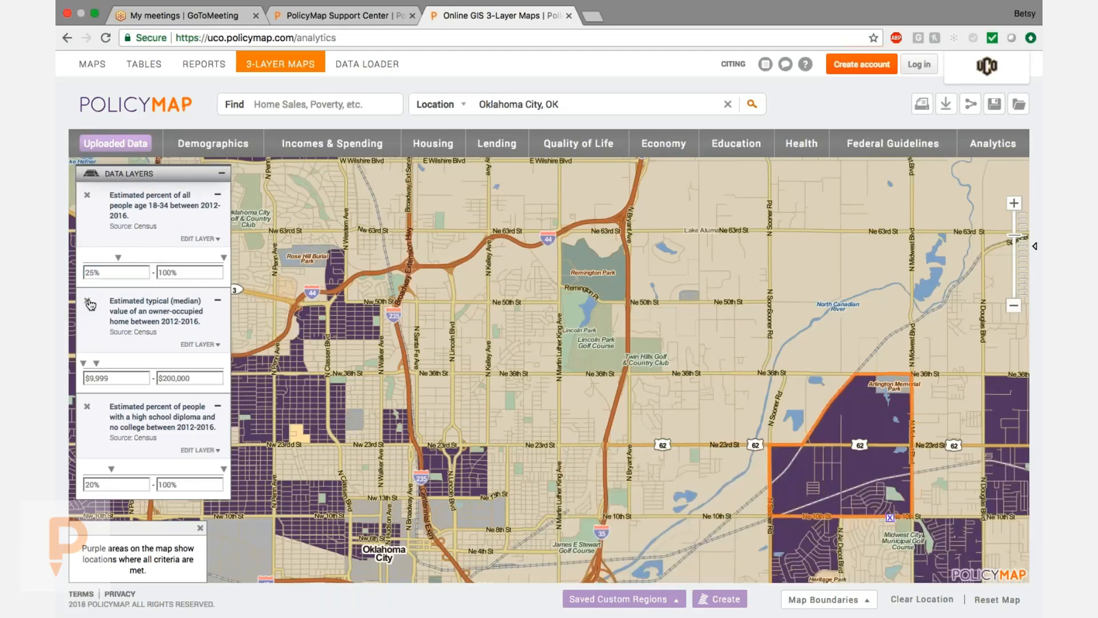
Step: Replace the median home value layer with the Per Capita income layer
left_click(88, 301)
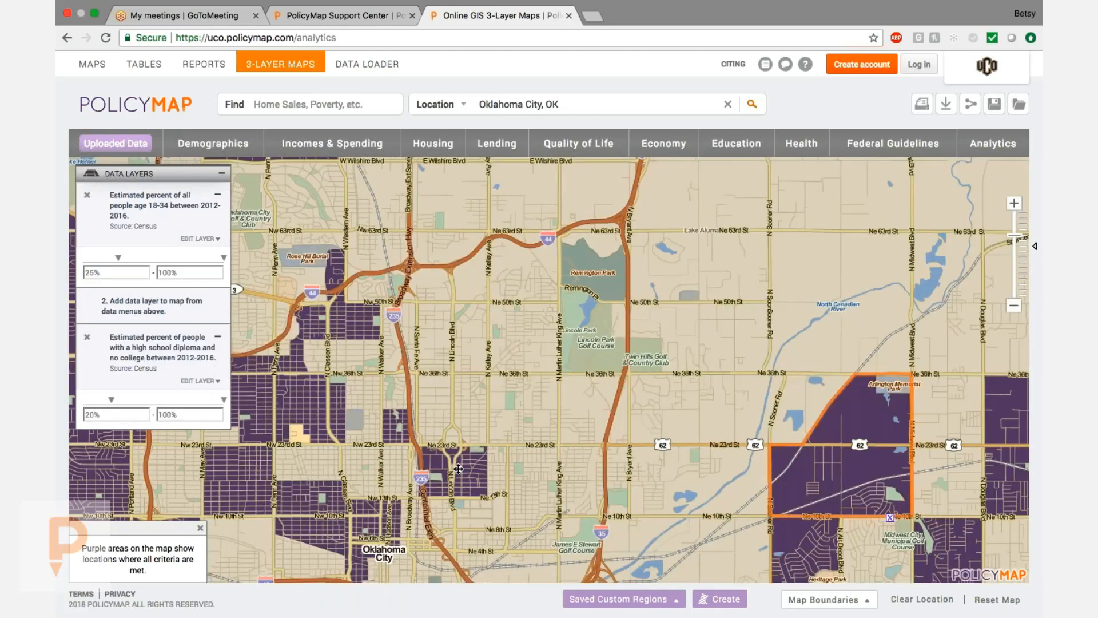
left_click(331, 144)
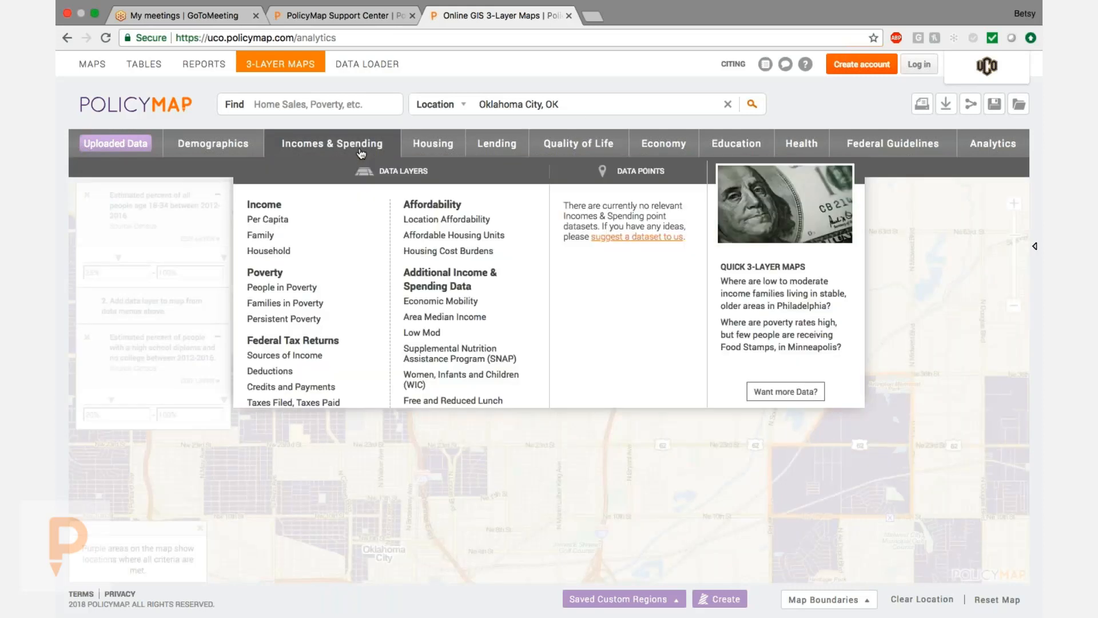
left_click(319, 225)
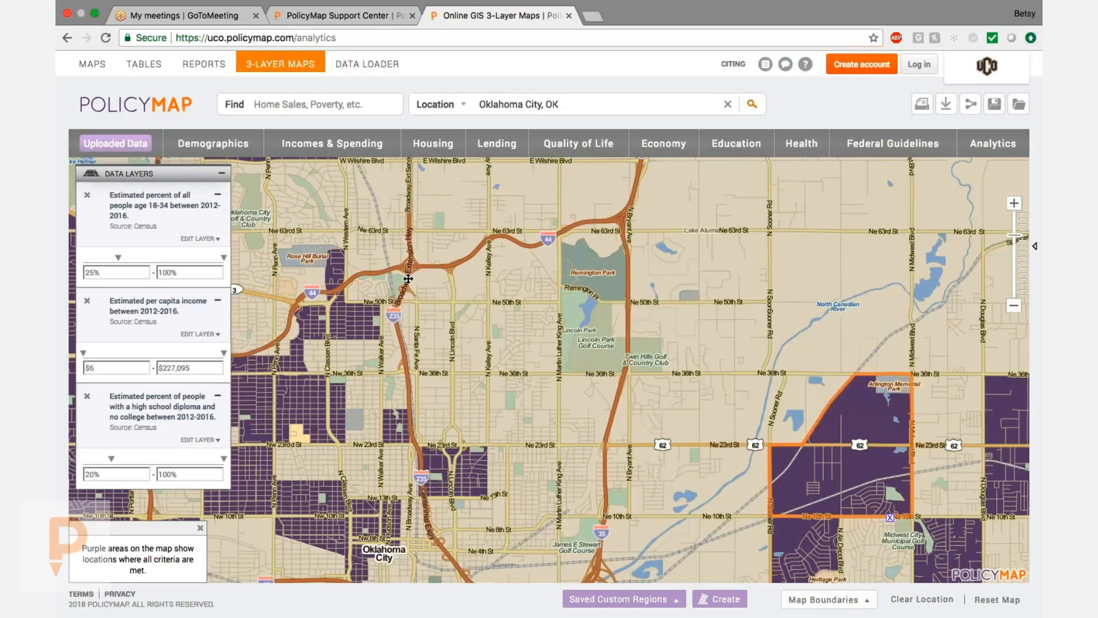
Step: Set the per capita income layer's maximum to $100,000 and check the values of a matching census tract northwest of downtown
left_click(189, 368)
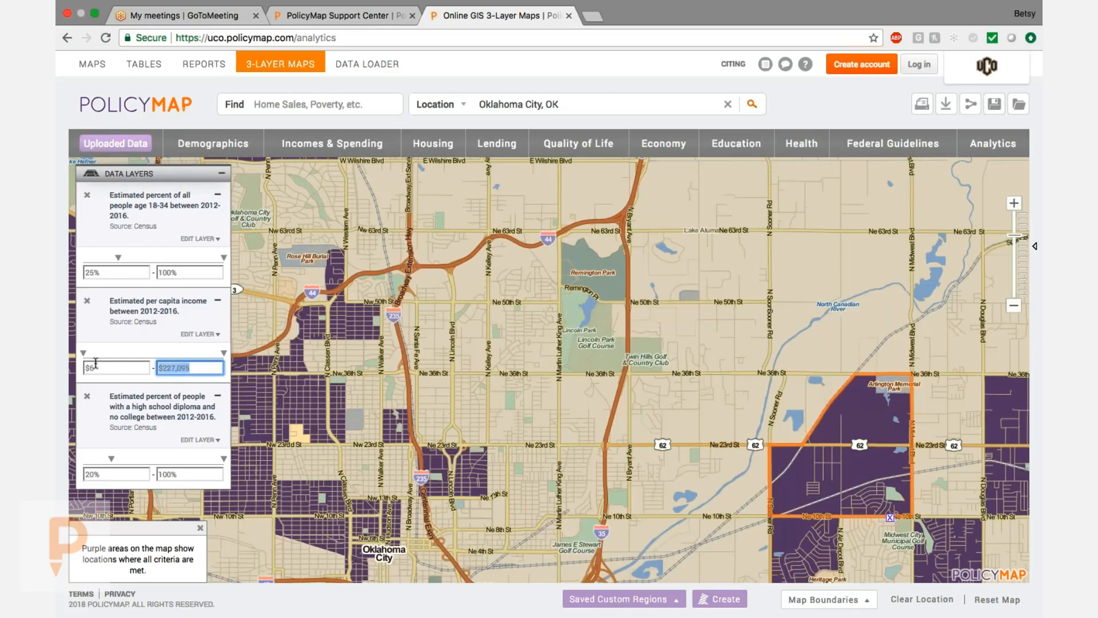
type("1000000")
key("Return")
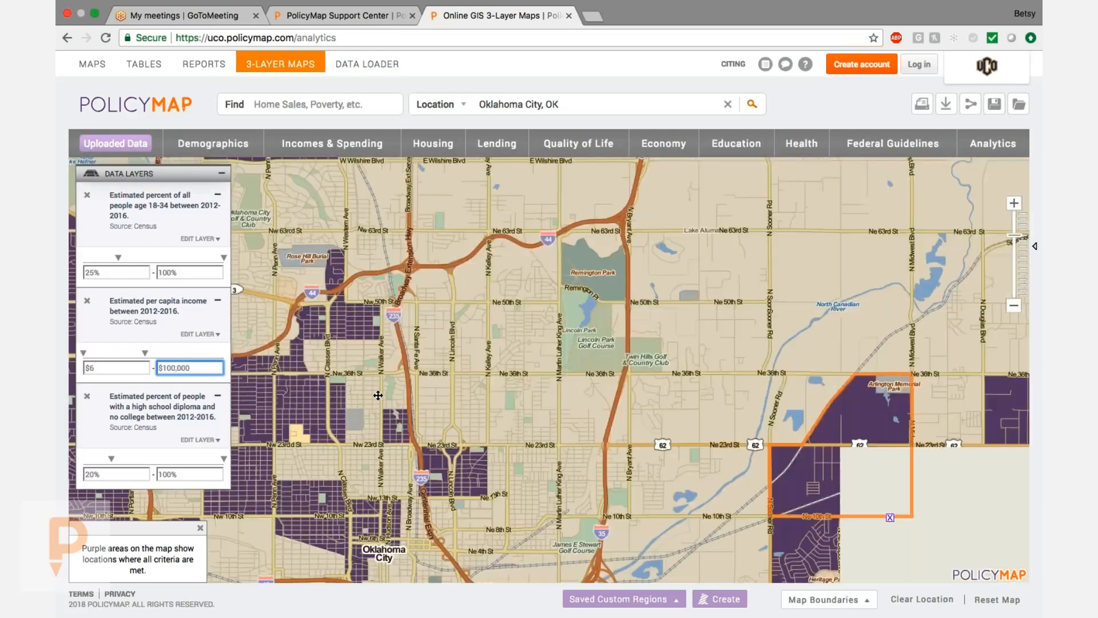
left_click(310, 402)
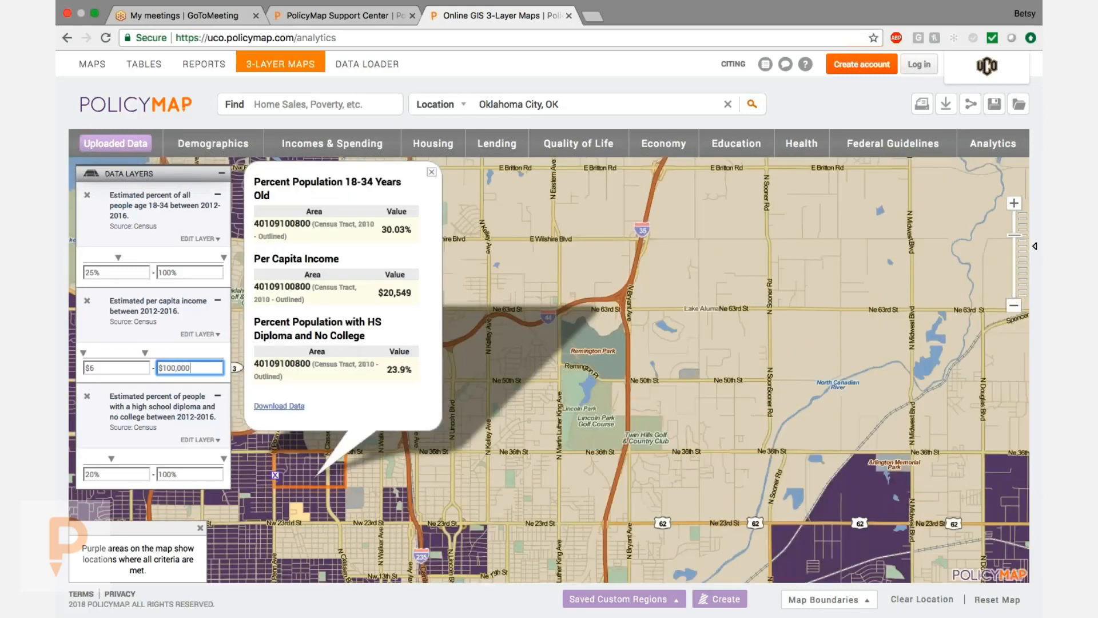
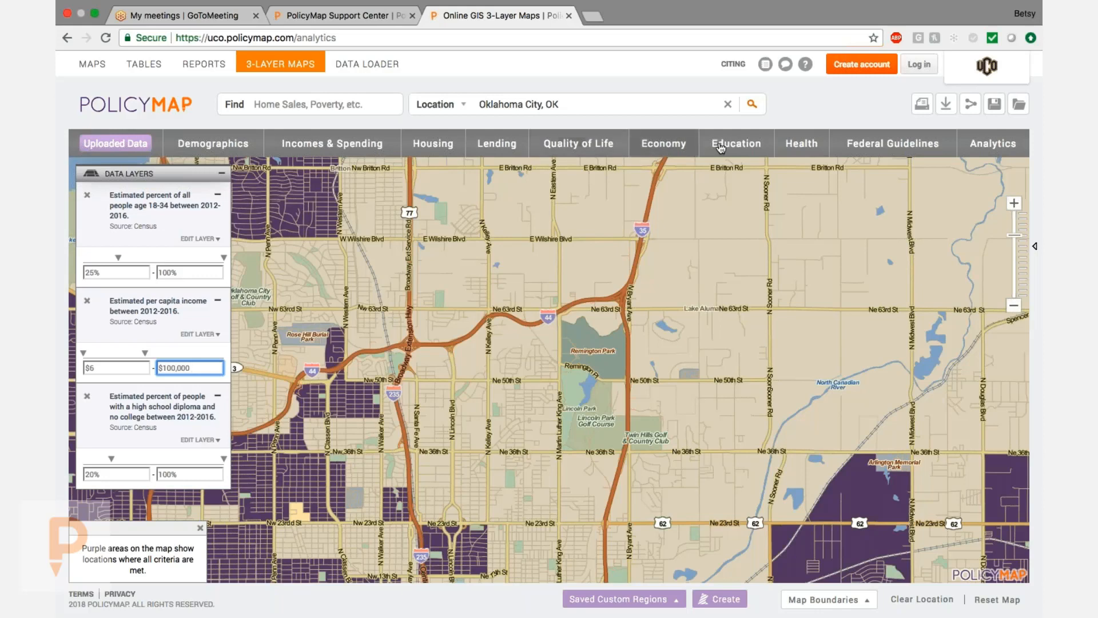
Step: Add the Small Business Development Centers and Business Incubators data points to the map
left_click(670, 148)
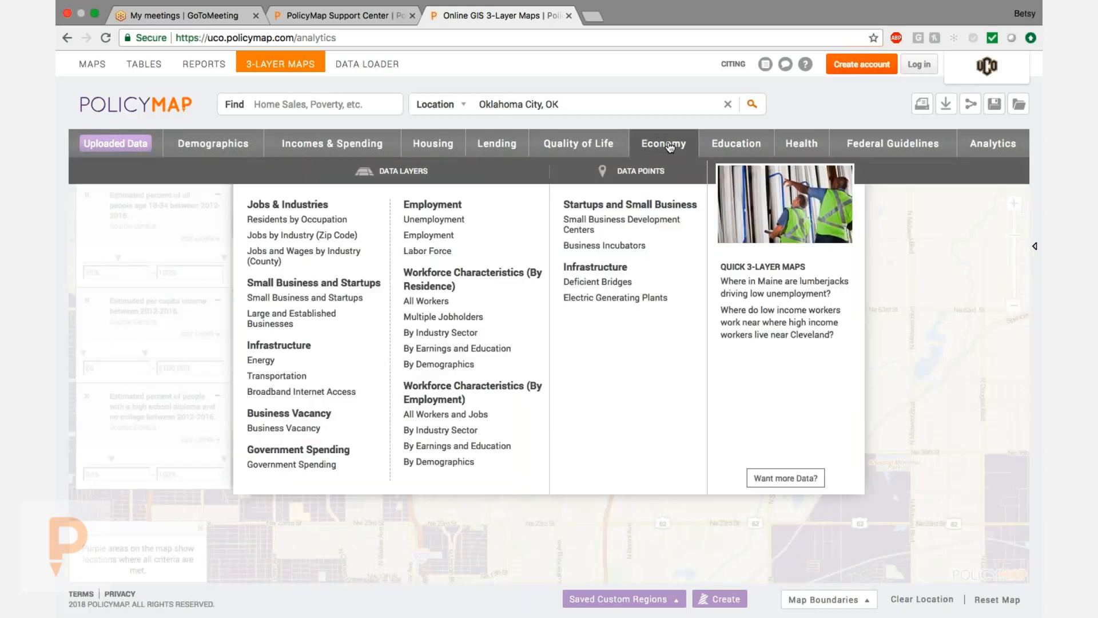
left_click(637, 228)
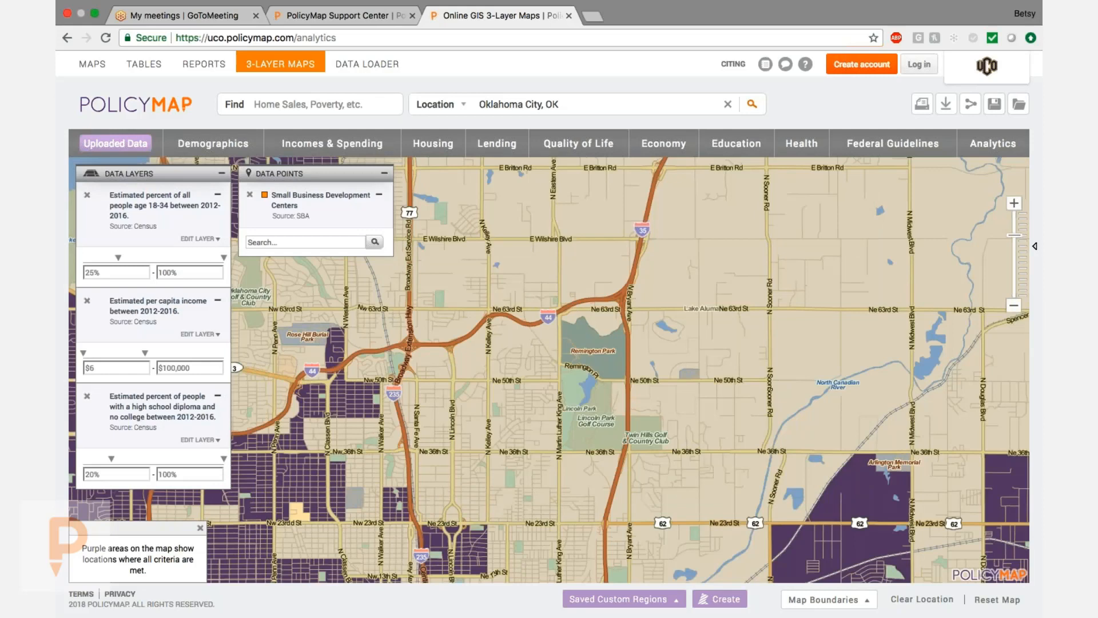
left_click(664, 143)
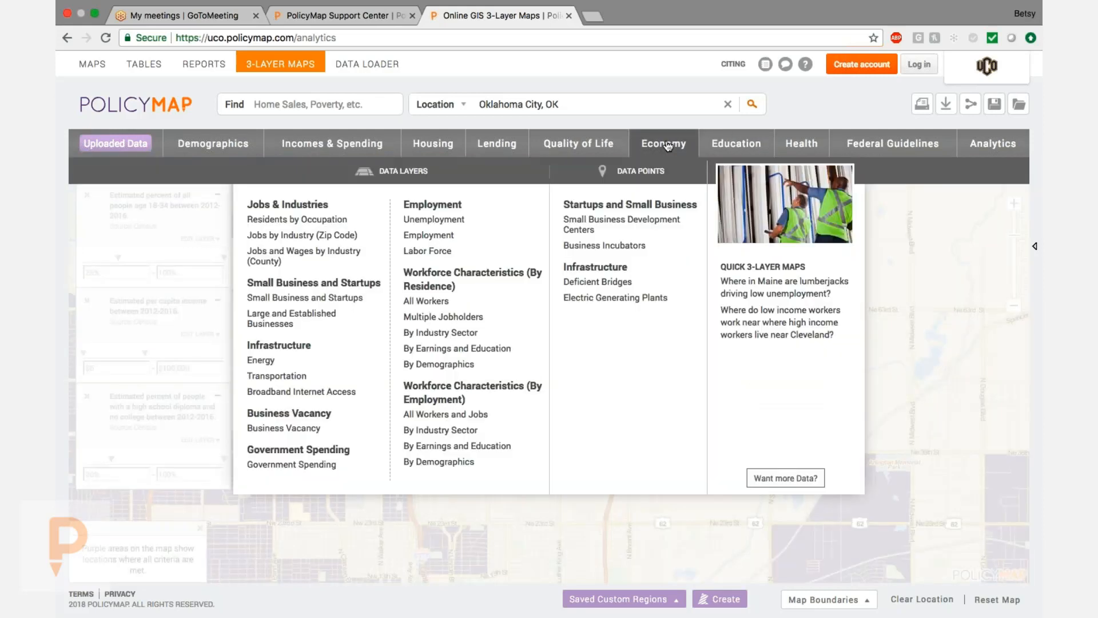
left_click(622, 247)
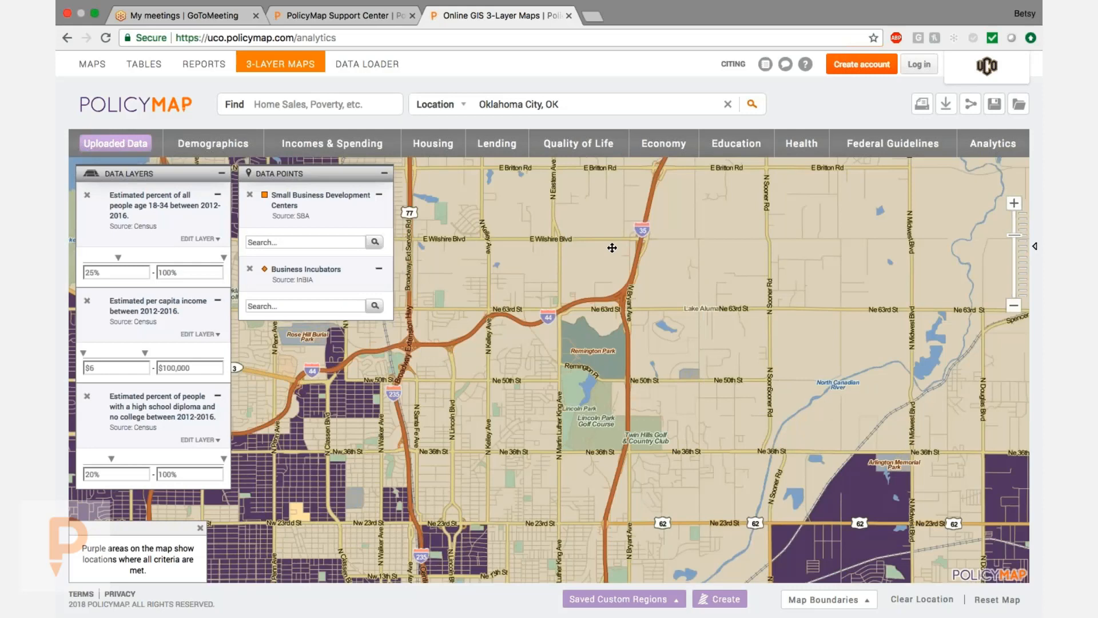
Step: Check the details of a business incubator point just west of downtown Oklahoma City
left_click_drag(456, 338, 508, 315)
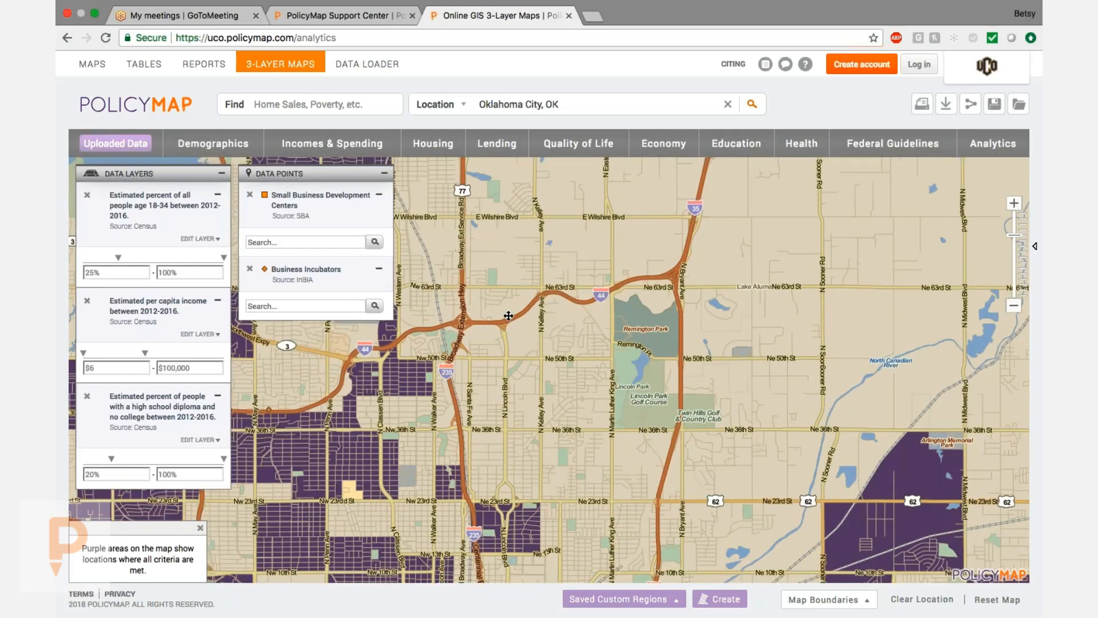
left_click(1016, 309)
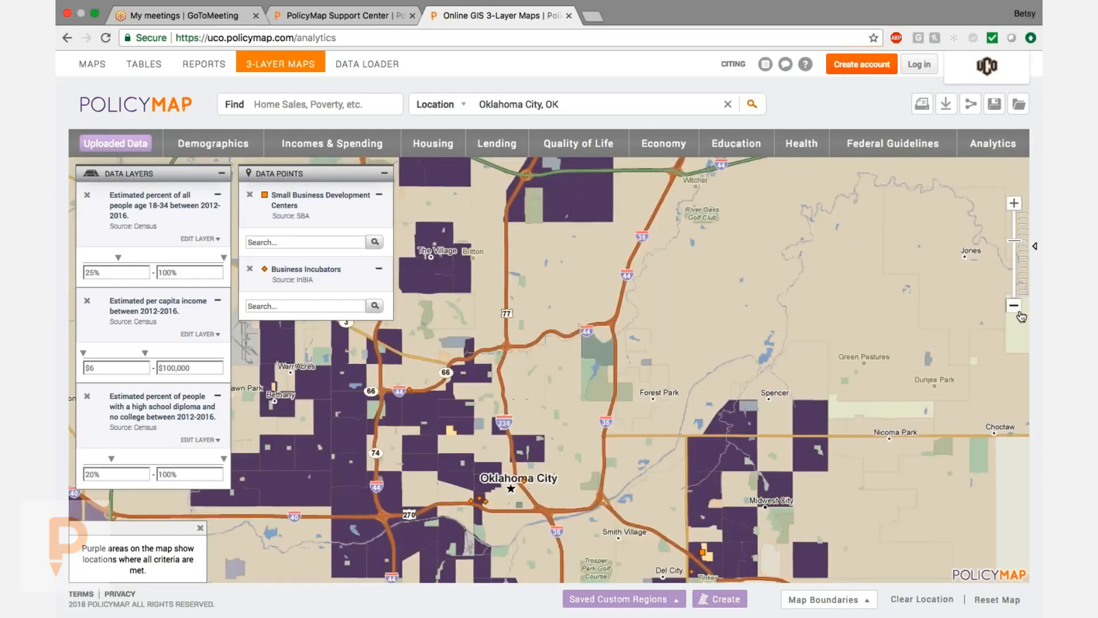
left_click(486, 502)
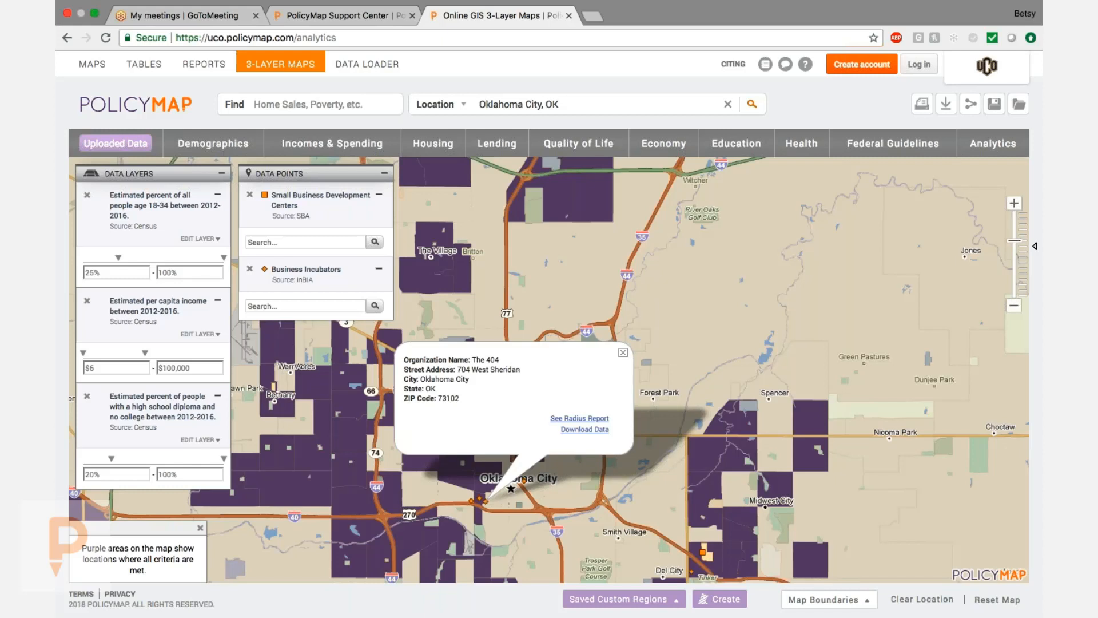
Step: Remove the Business Incubators and Small Business Development Centers data points from the map
left_click(623, 353)
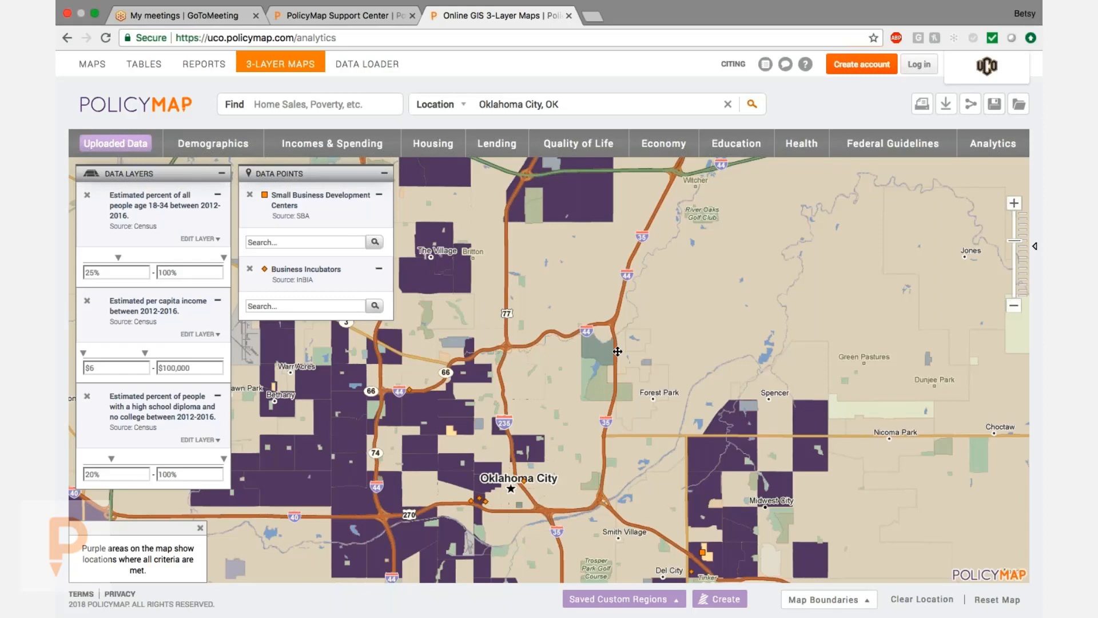
left_click(250, 268)
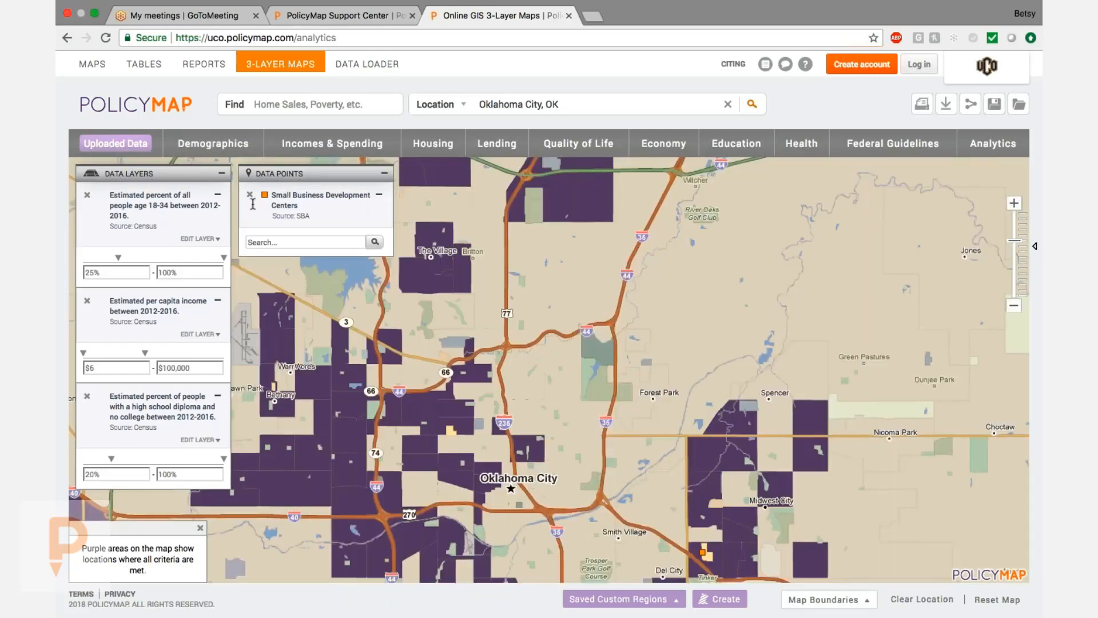
left_click(250, 195)
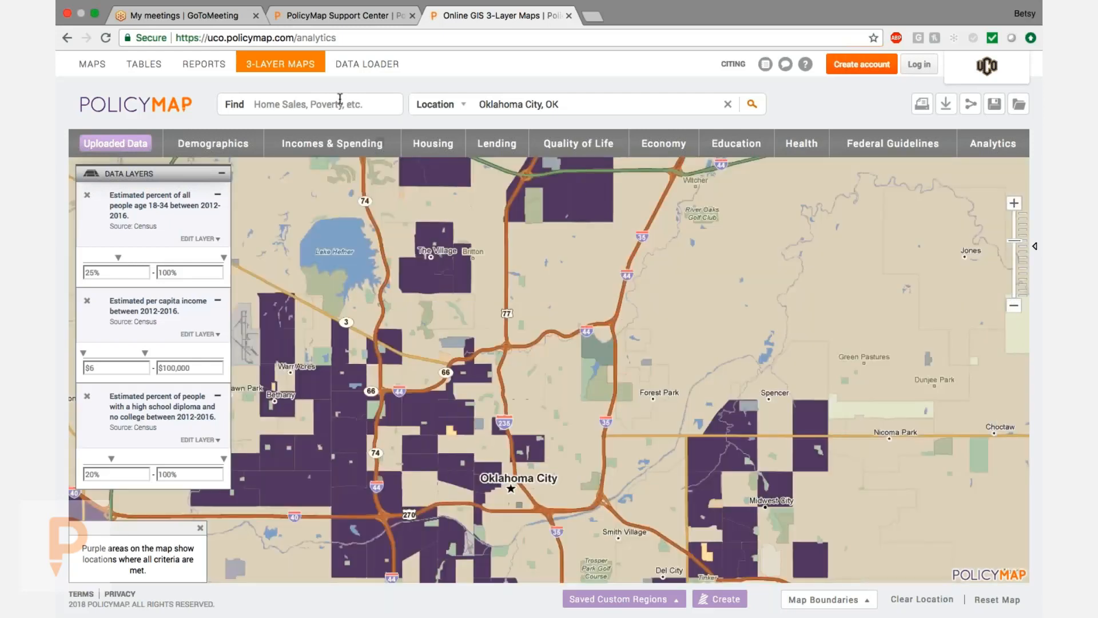
Step: Start a new Data Loader dataset from an uploaded spreadsheet of points and name it Schools
left_click(385, 70)
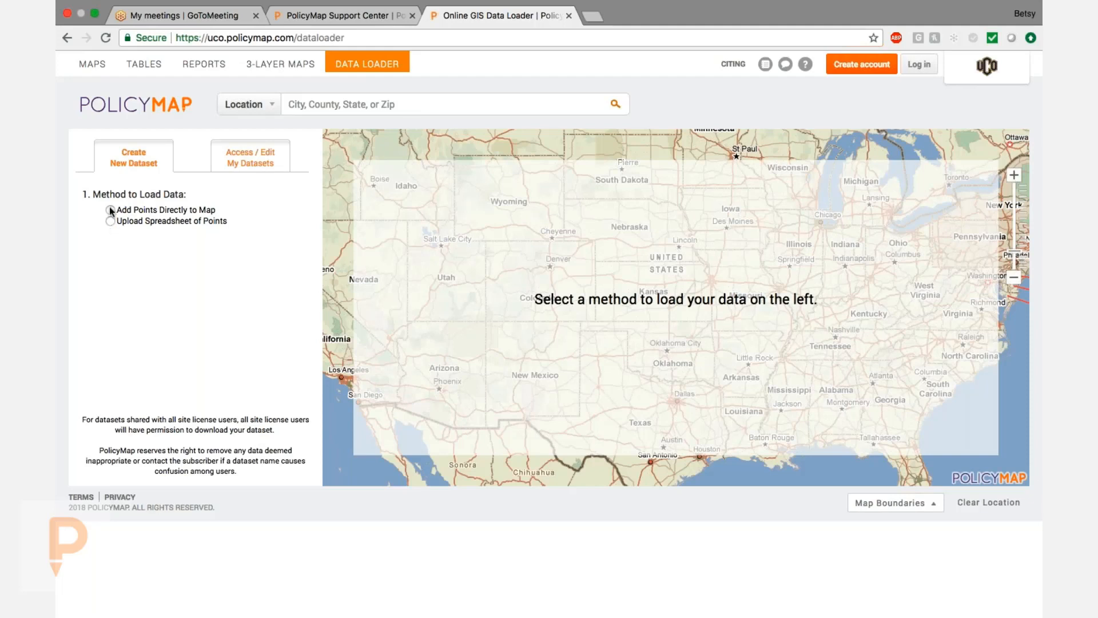
left_click(110, 221)
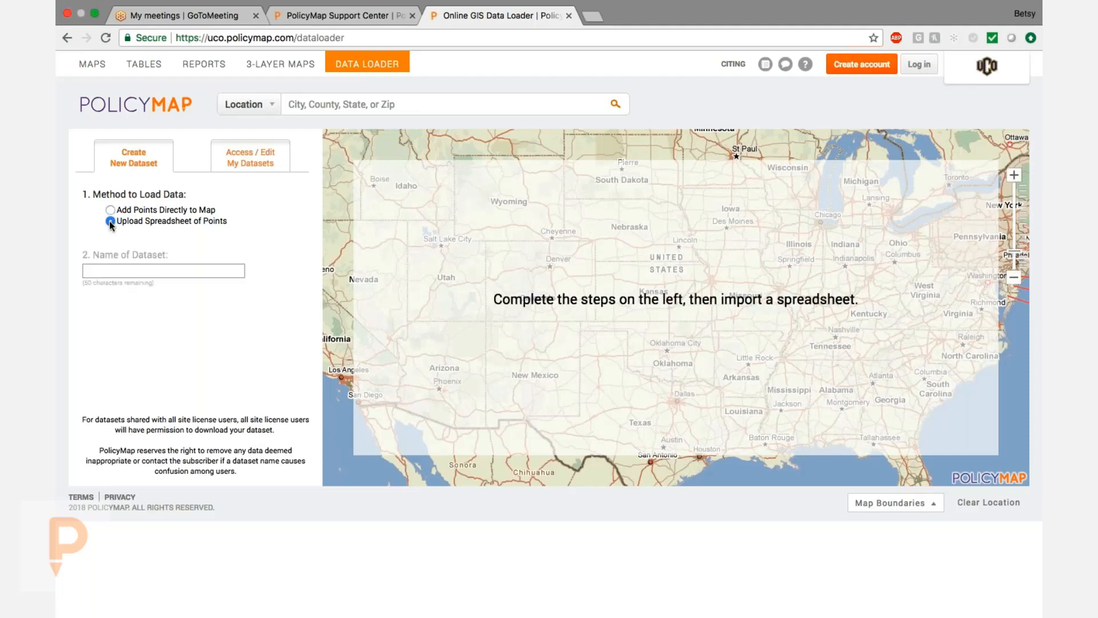
left_click(164, 271)
type("Schools")
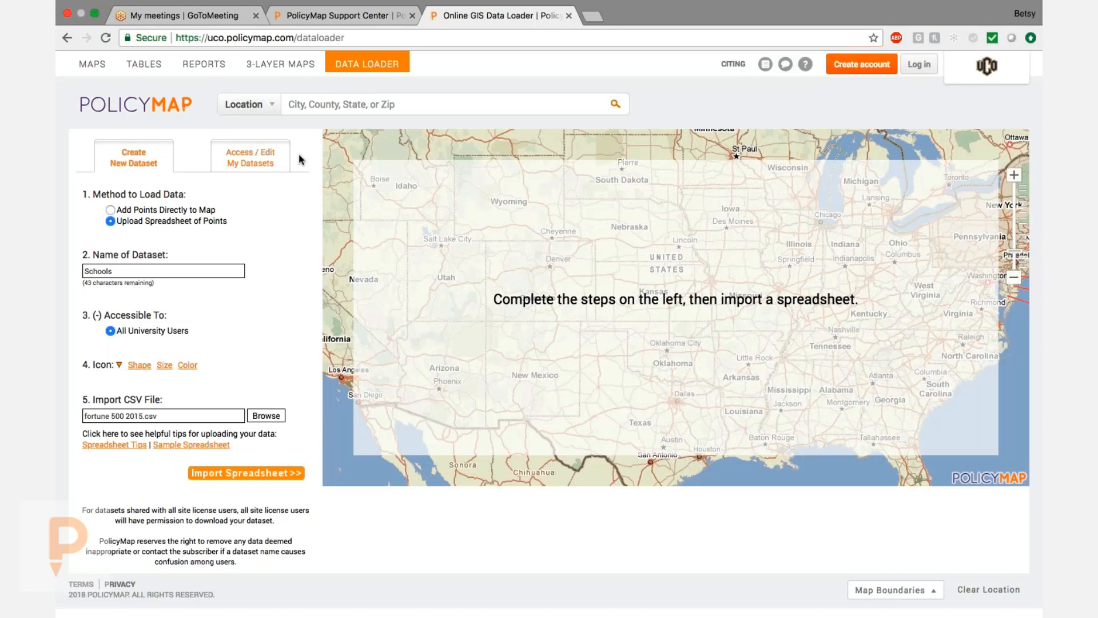
Step: Import fortune 500 2015.csv with the suggested column data types and review the geocoded company rows
left_click(274, 473)
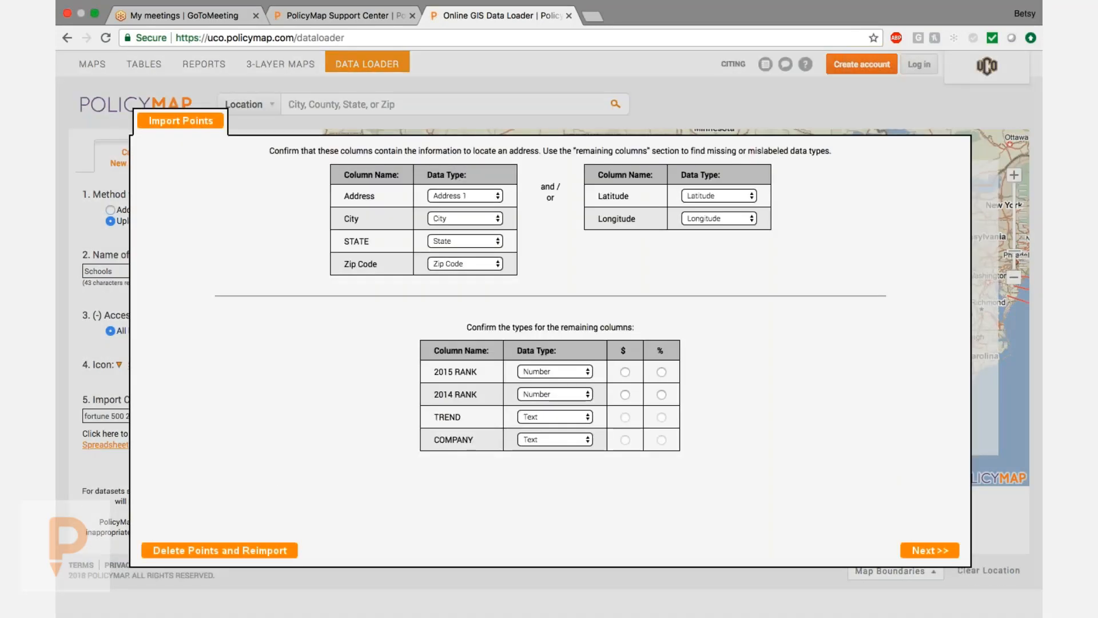
left_click(927, 551)
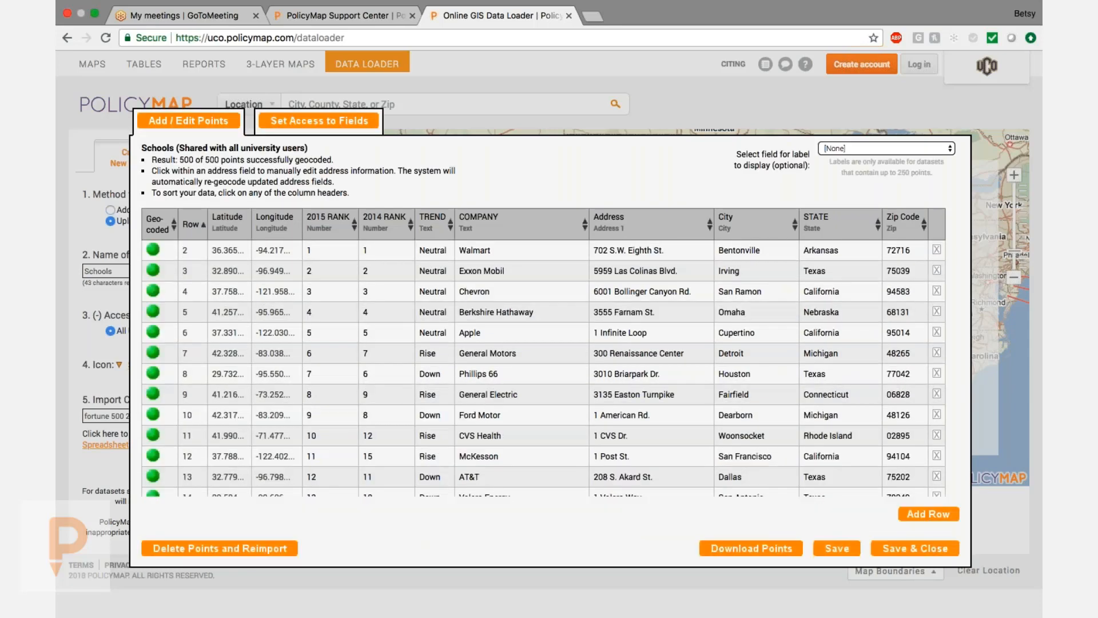
scroll(894, 362, "down", 5)
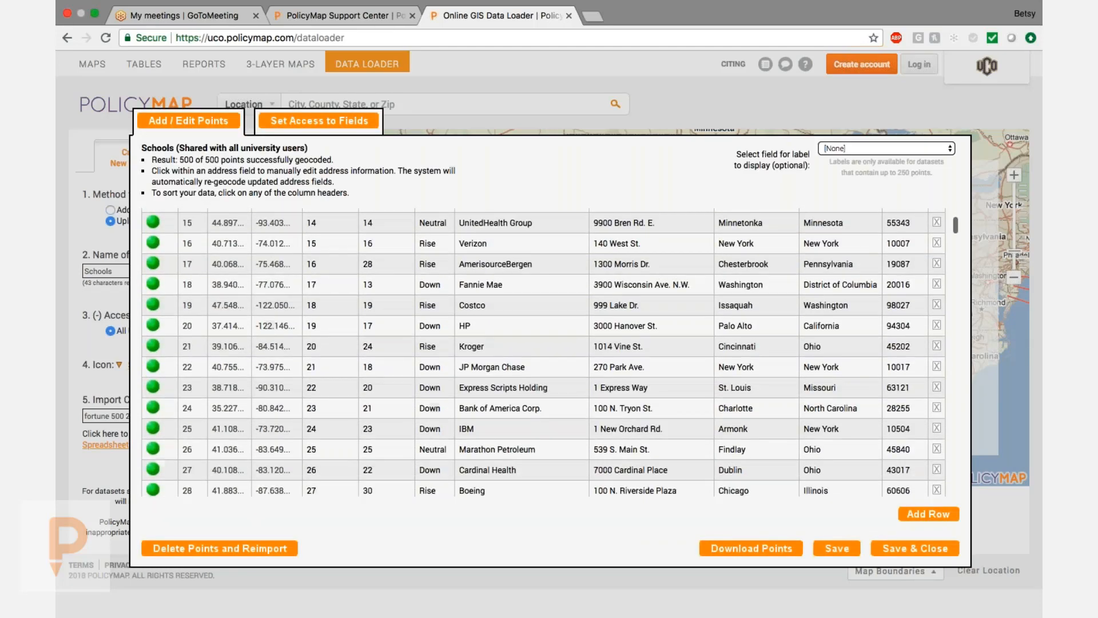
scroll(895, 362, "up", 5)
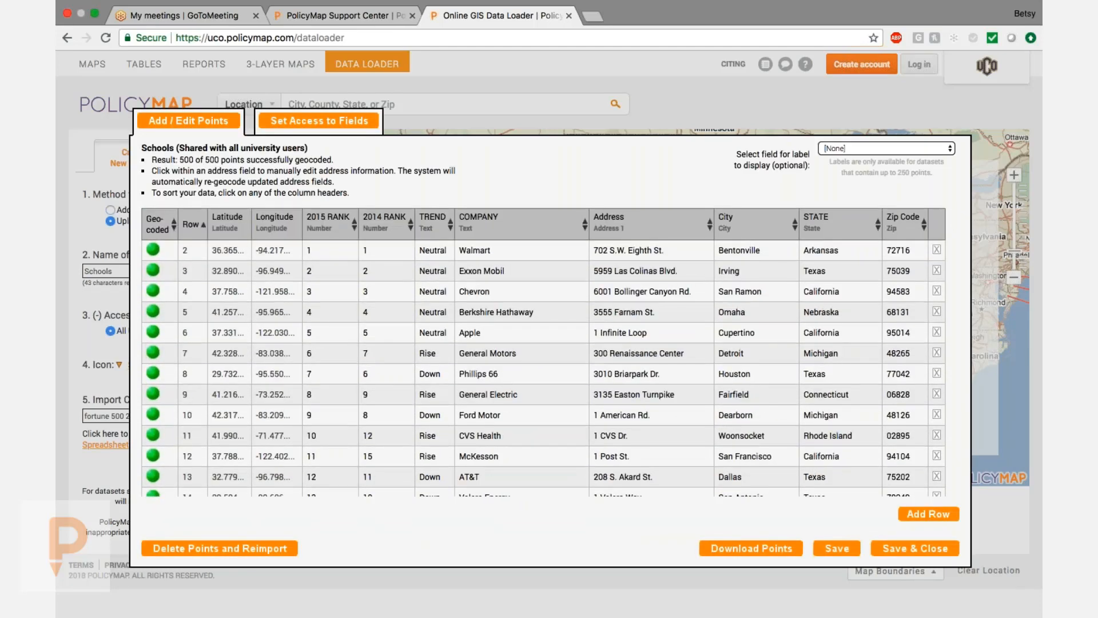
scroll(215, 280, "down", 20)
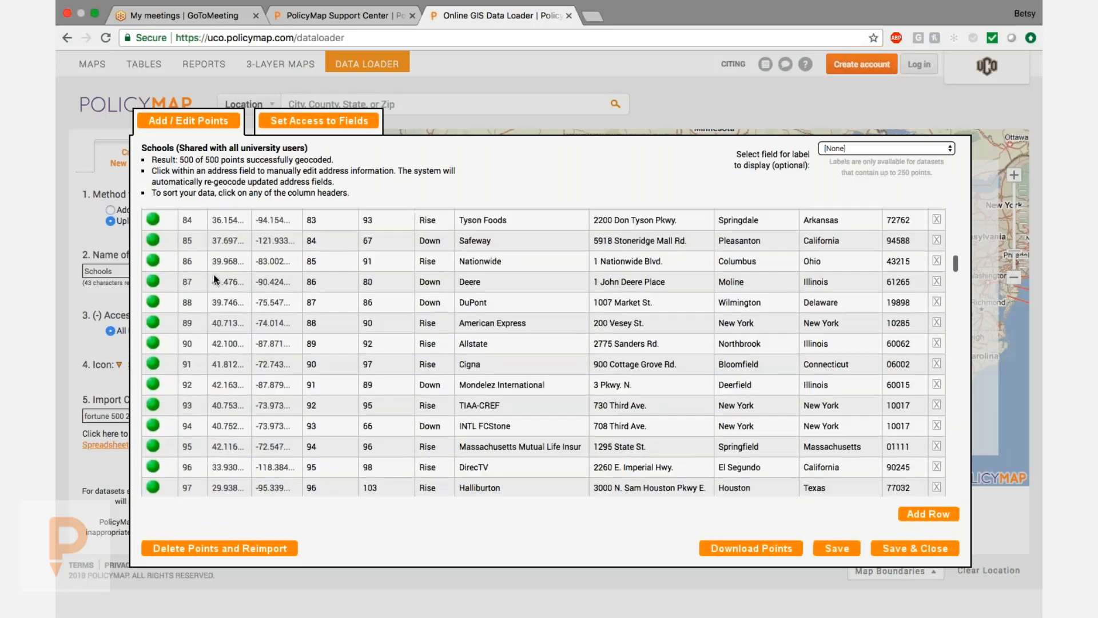
scroll(215, 280, "up", 20)
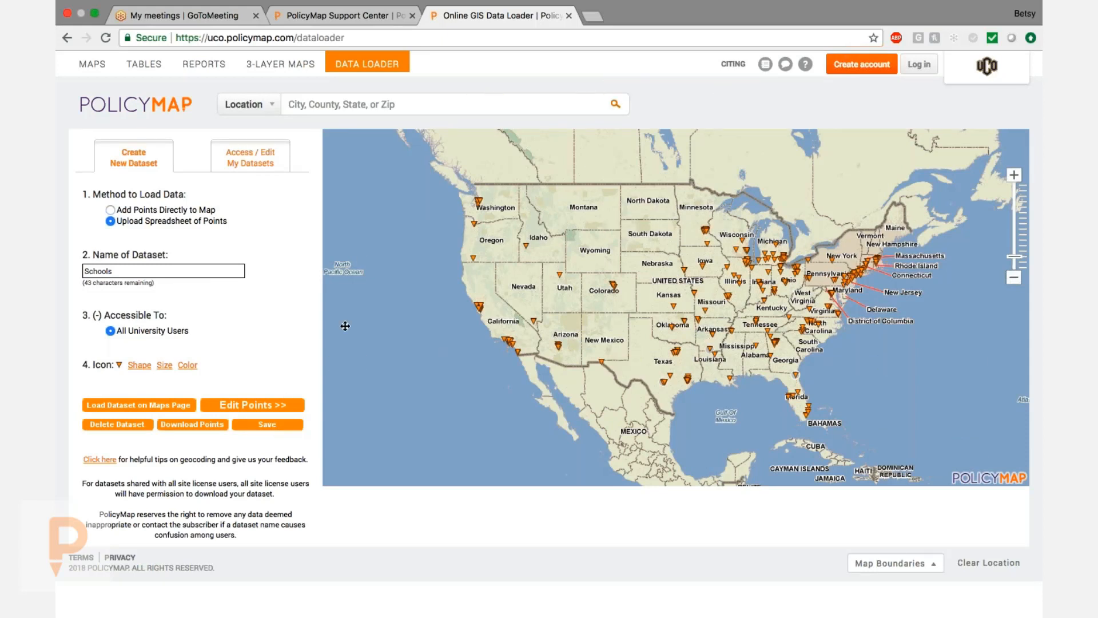
Step: Locate the state of Oklahoma on the Data Loader map
left_click(486, 104)
type("ok")
key("Return")
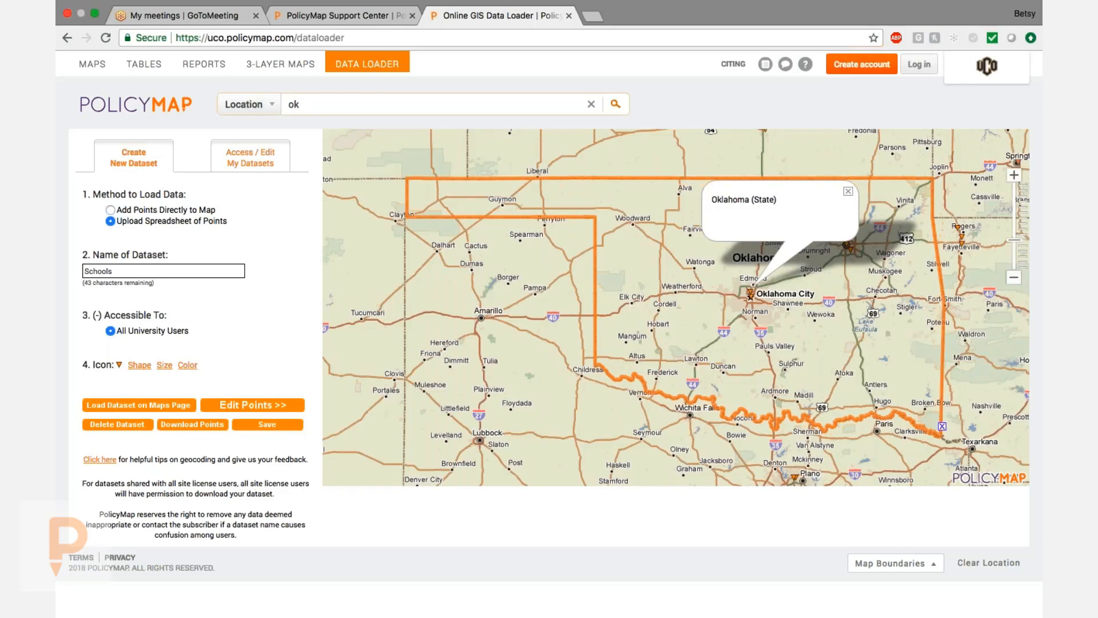
left_click(848, 191)
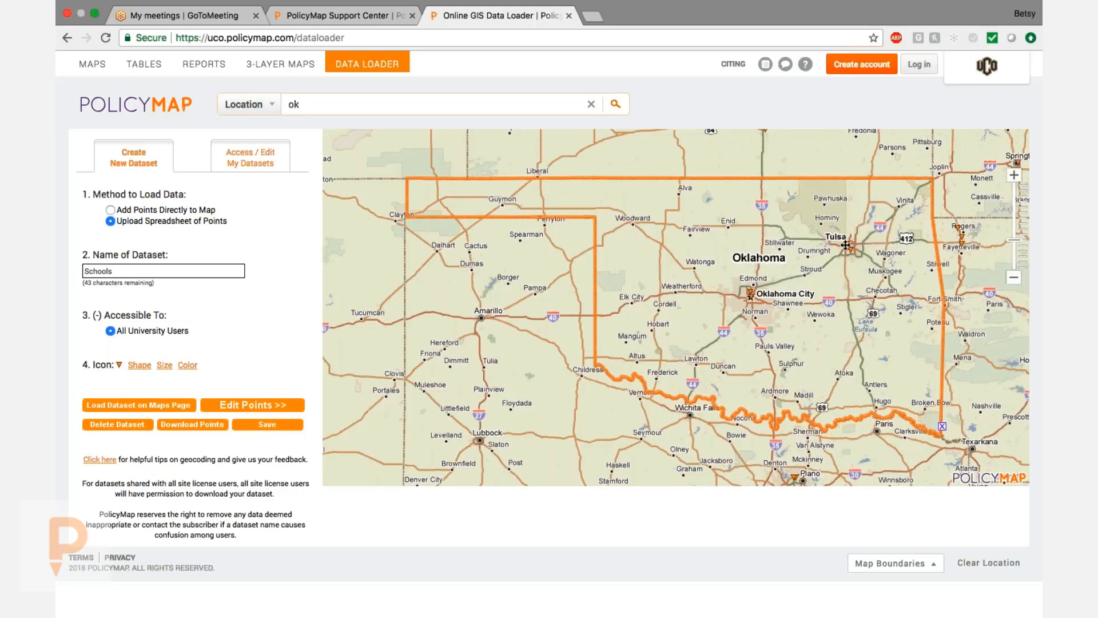
Step: Check the company details of an uploaded point at Tulsa
left_click(845, 244)
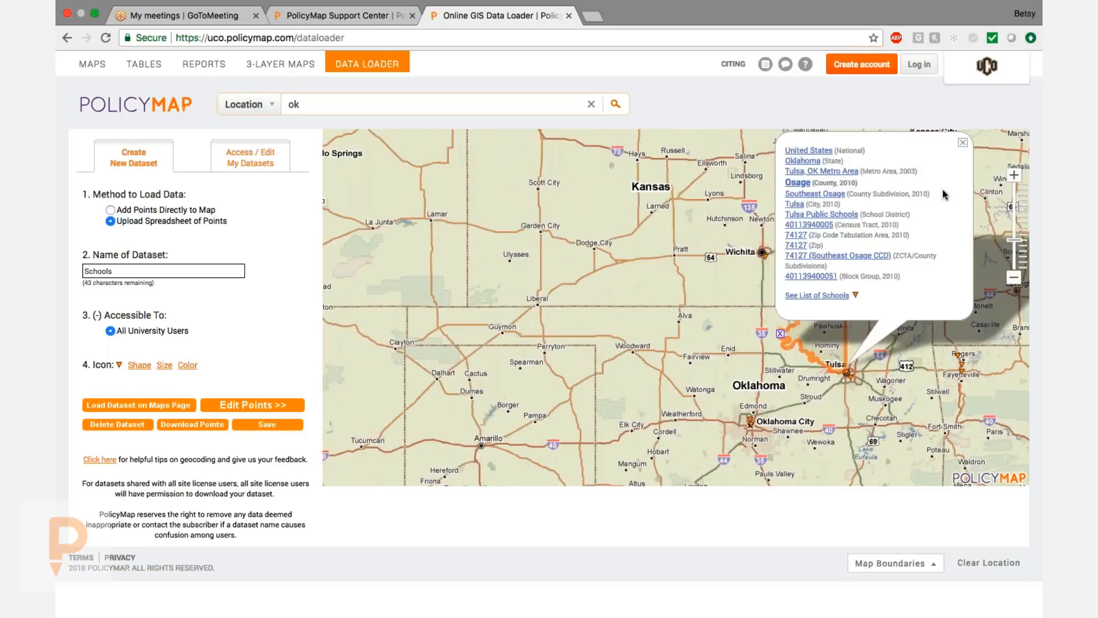
left_click(962, 142)
left_click(848, 373)
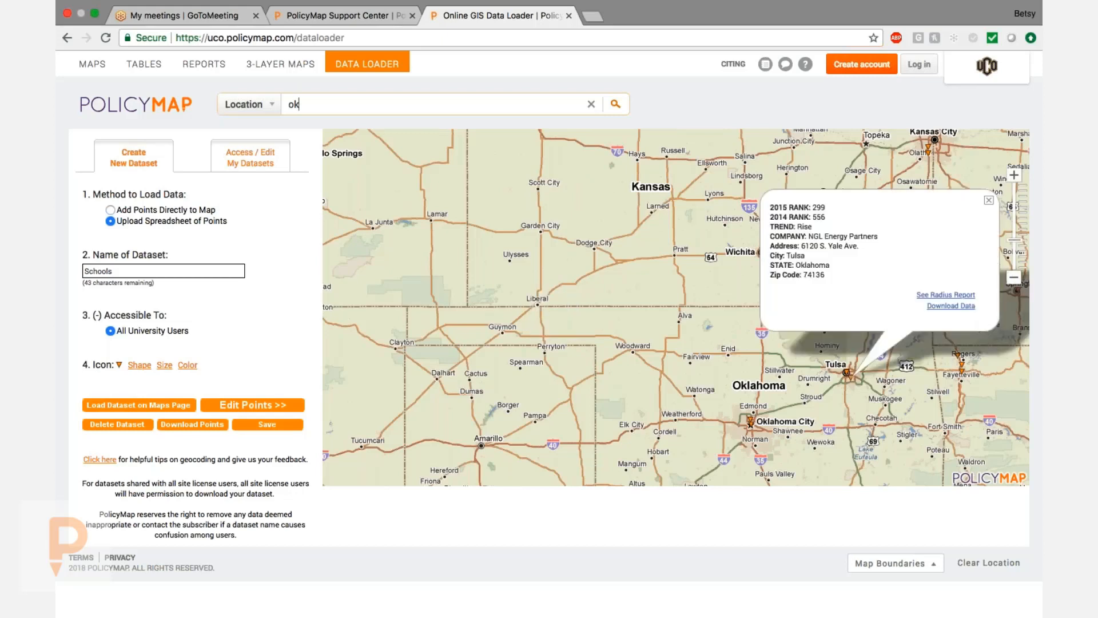
left_click(989, 201)
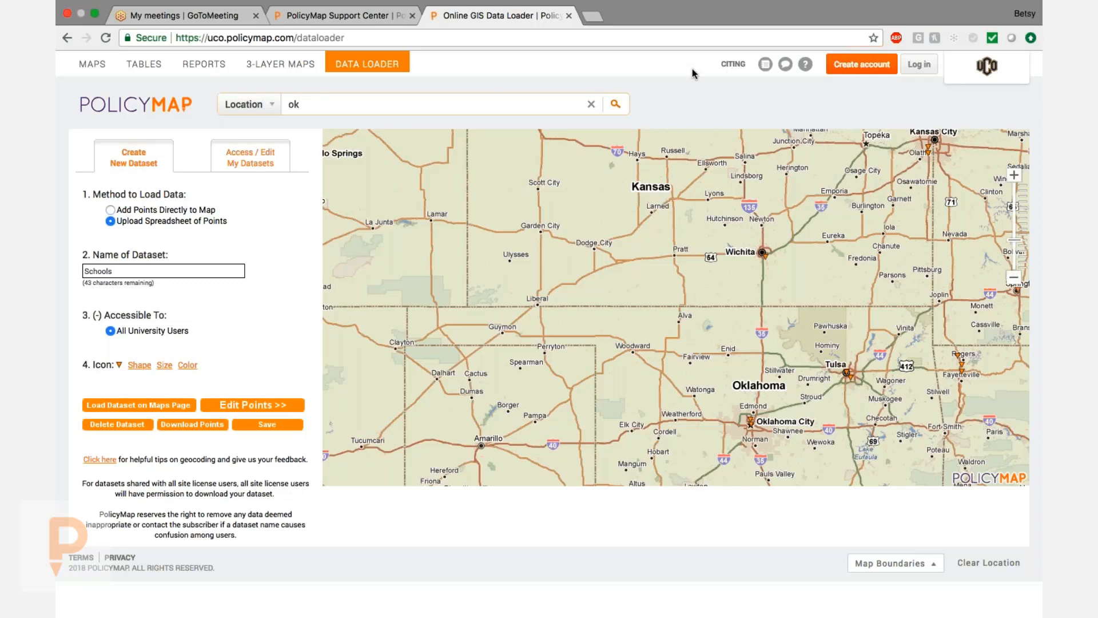
Step: Leave the Data Loader for the Maps page and remove the Schools data points from the unemployment map
left_click(92, 63)
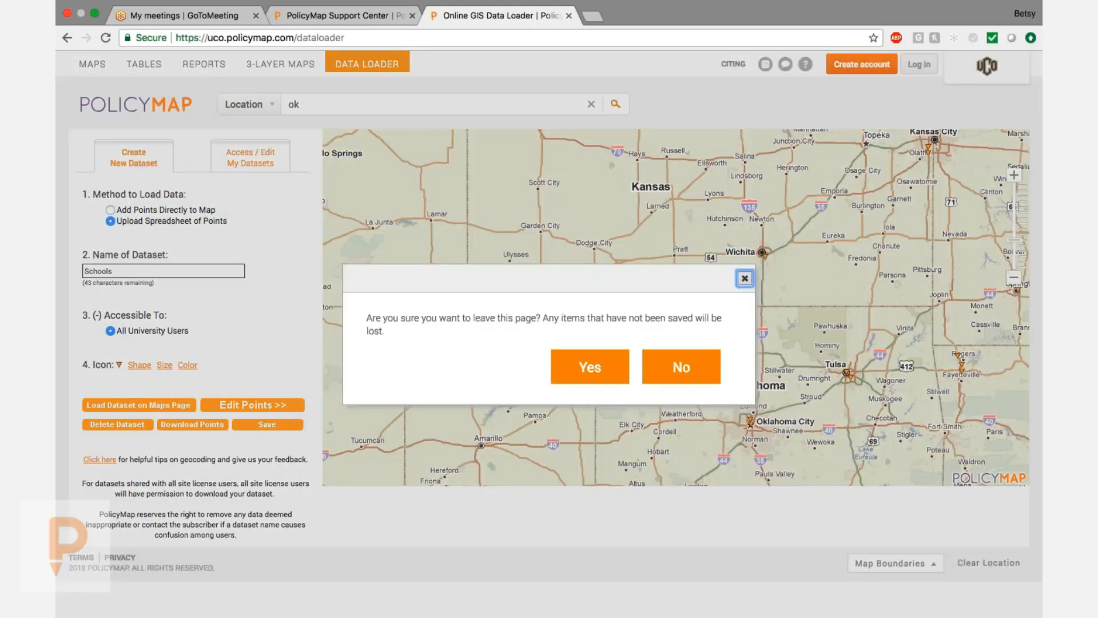
left_click(590, 366)
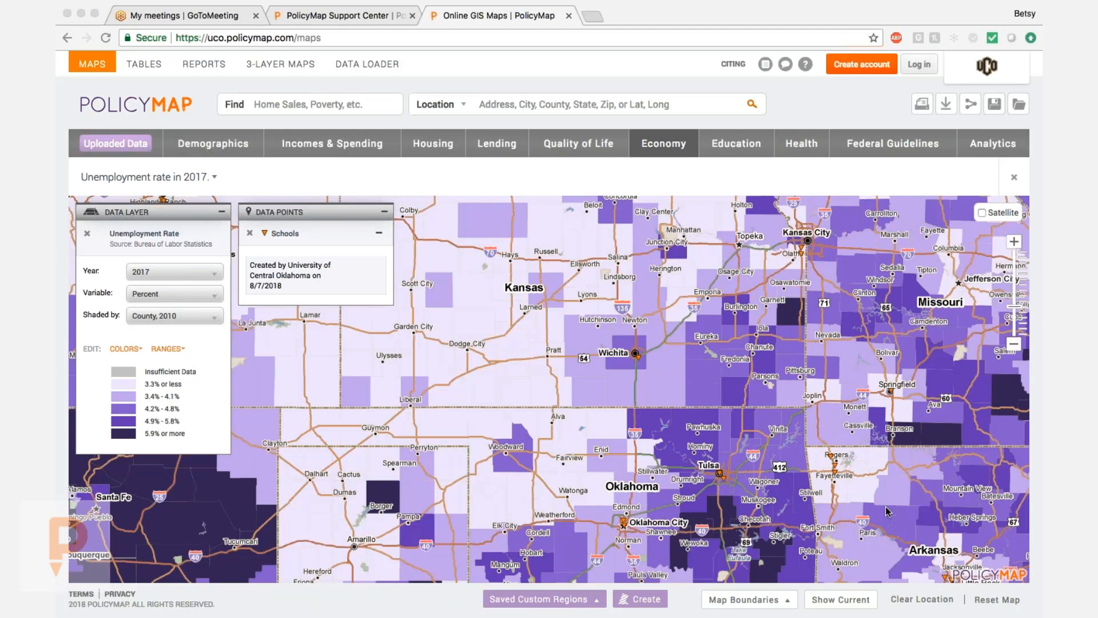
left_click(250, 233)
left_click(250, 234)
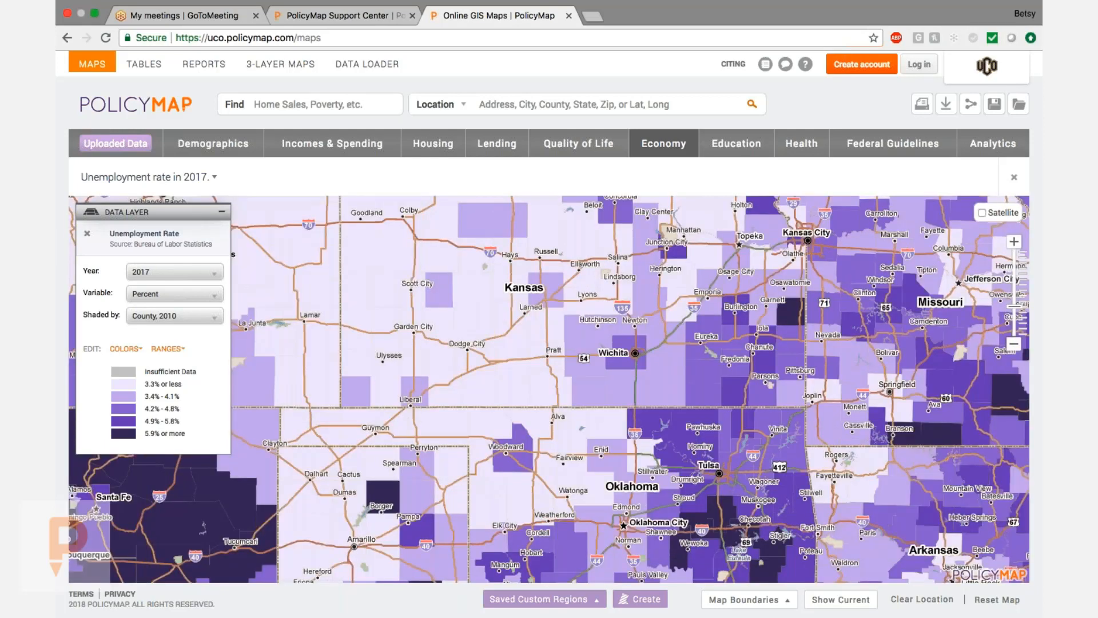